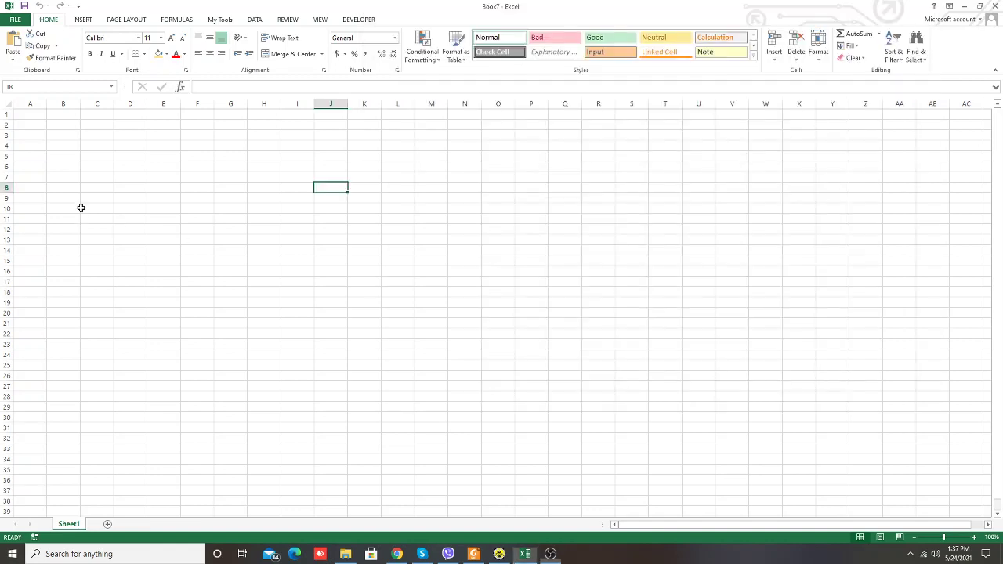
# Start Save As and browse to the 2021 folder in New folder on the USB drive.
pyautogui.click(16, 19)
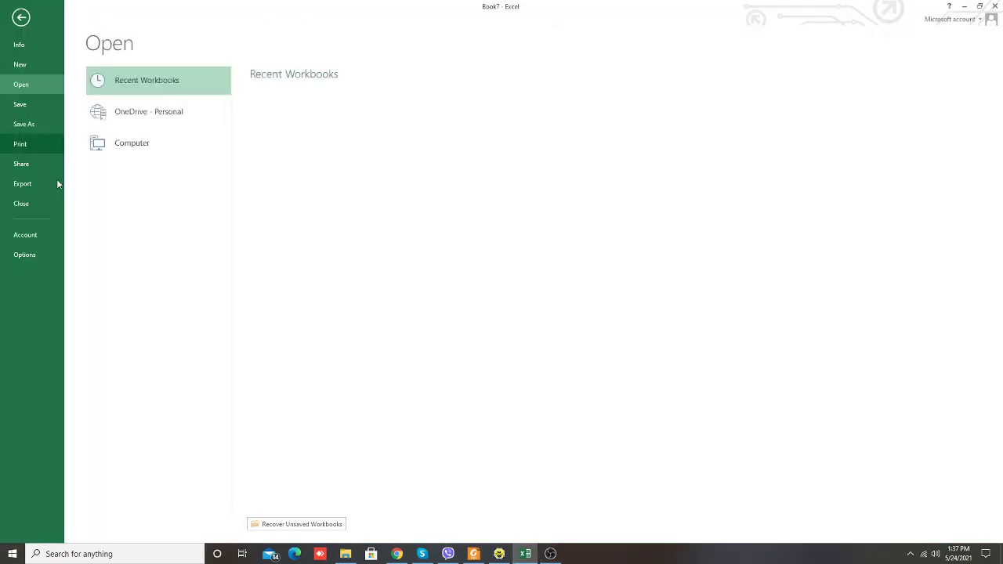
pyautogui.click(31, 122)
pyautogui.click(137, 116)
pyautogui.click(269, 283)
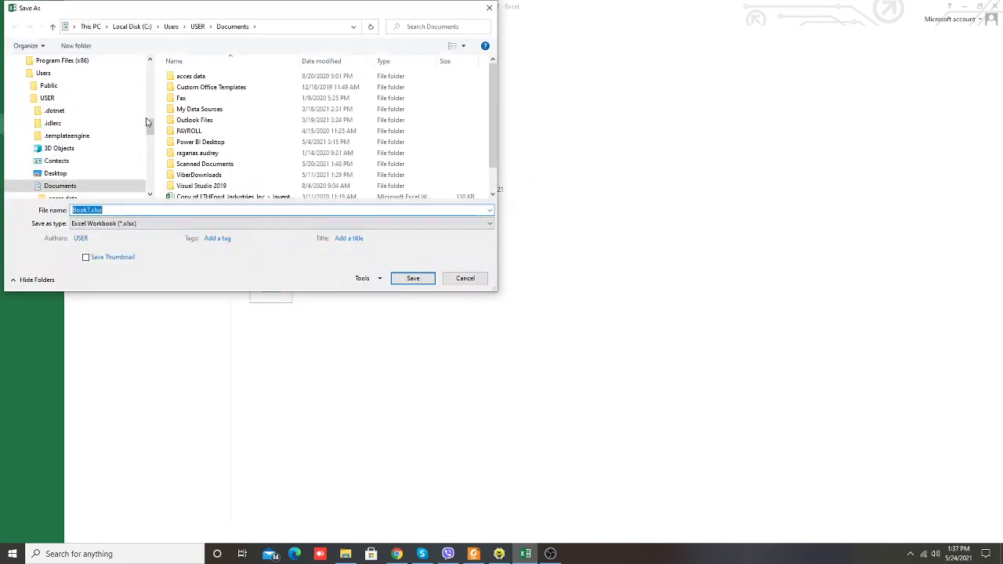
pyautogui.scroll(-5, 68, 138)
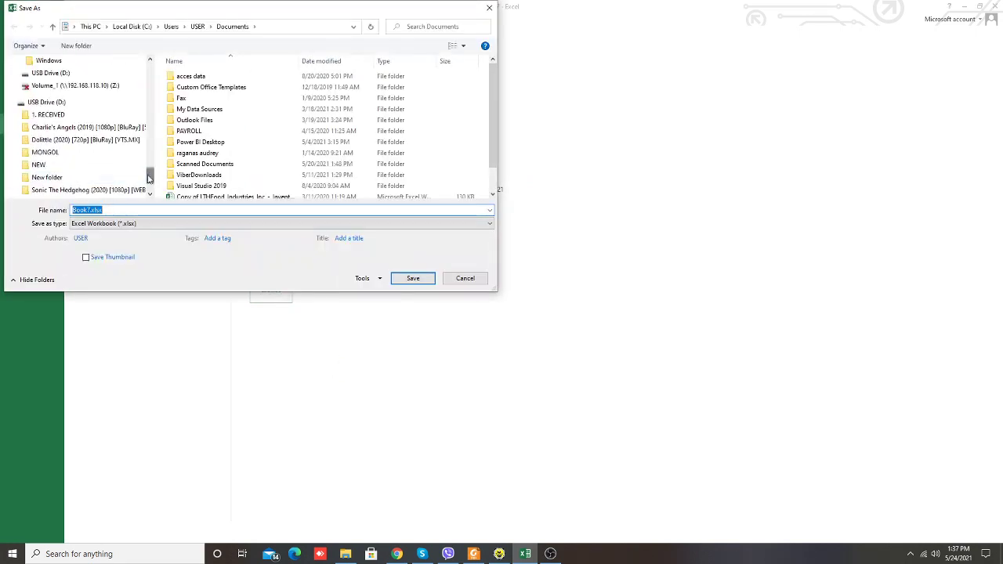
pyautogui.click(68, 179)
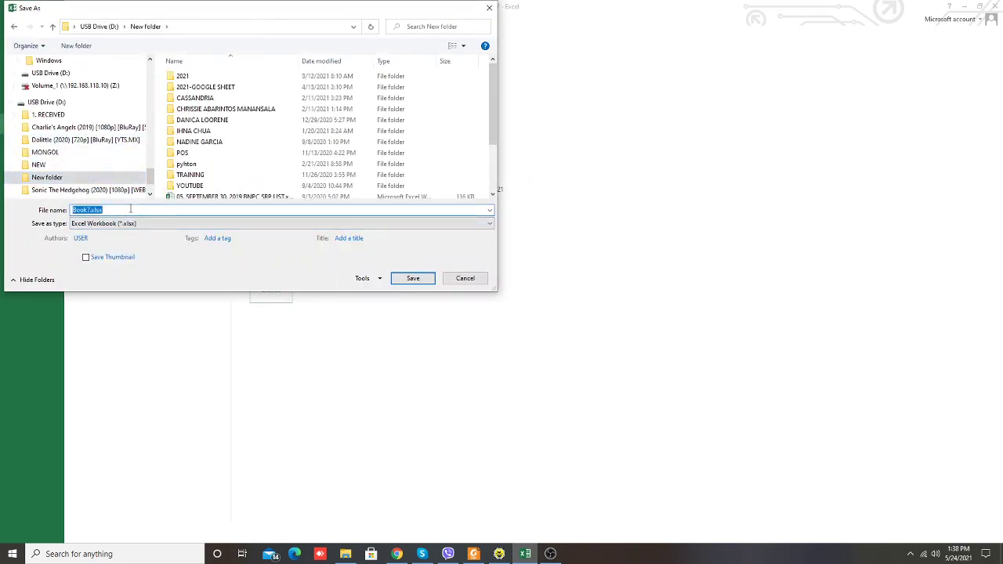
pyautogui.write('M')
pyautogui.doubleClick(182, 76)
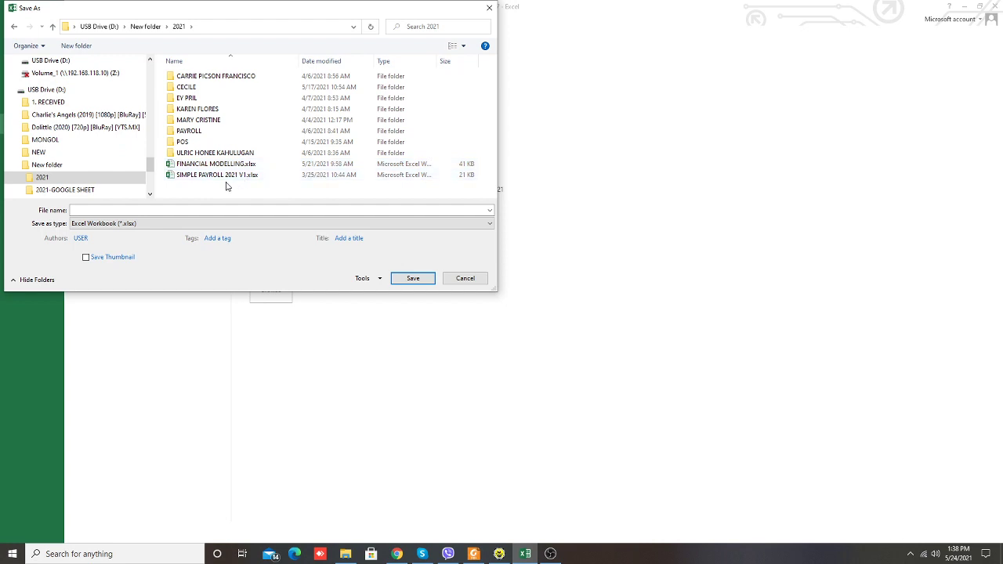
# Name the workbook PAYROLL_VBA_2021 and save it there.
pyautogui.click(146, 211)
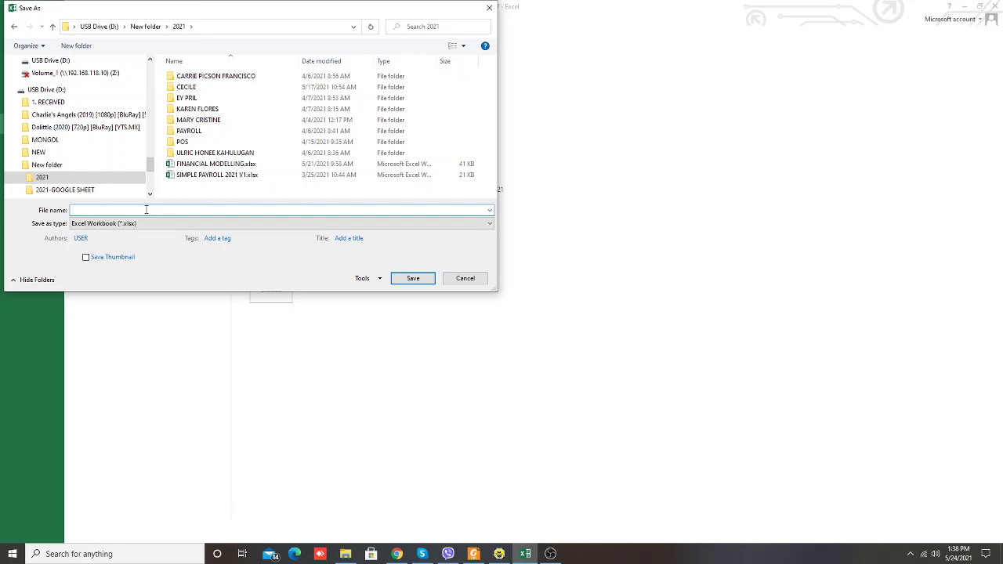
pyautogui.write('MA')
pyautogui.press('BackSpace')
pyautogui.write('PAYROLL')
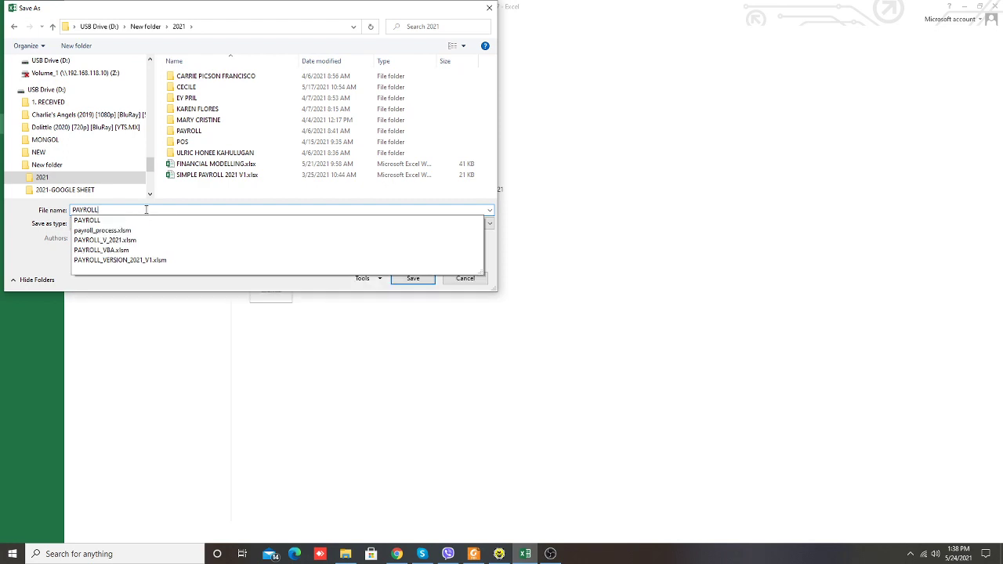
pyautogui.write('_VBA')
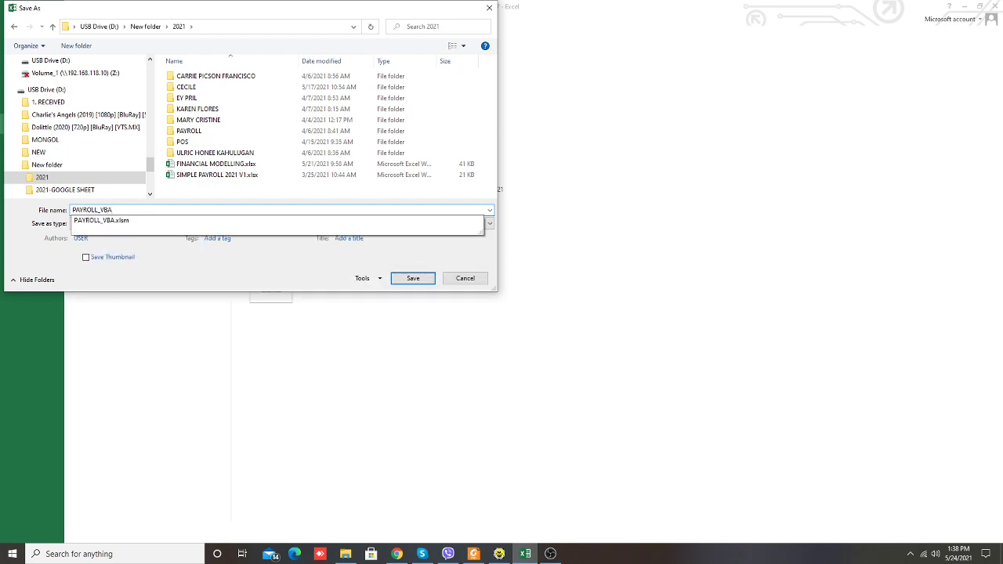
pyautogui.write('_')
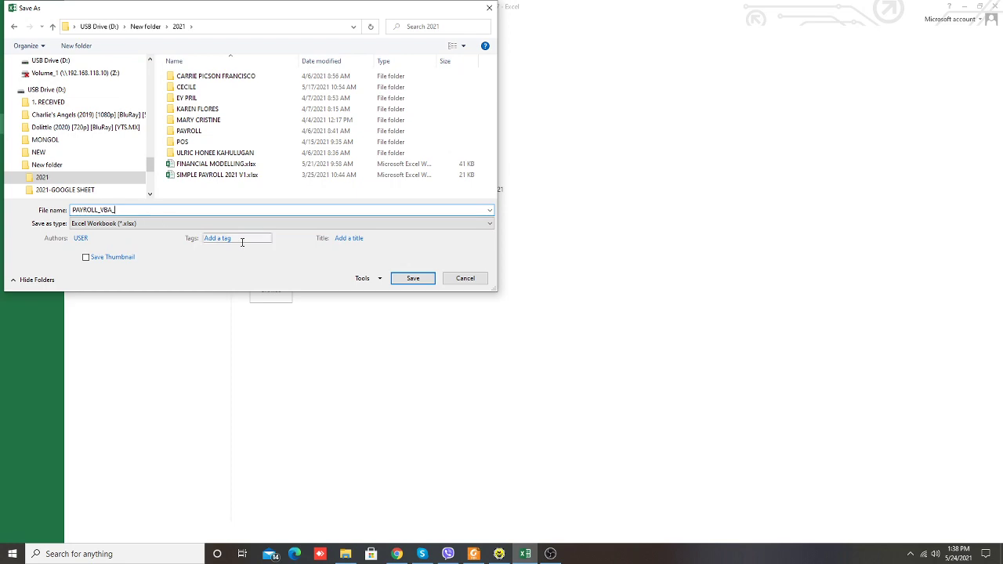
pyautogui.write('2021')
pyautogui.press('Return')
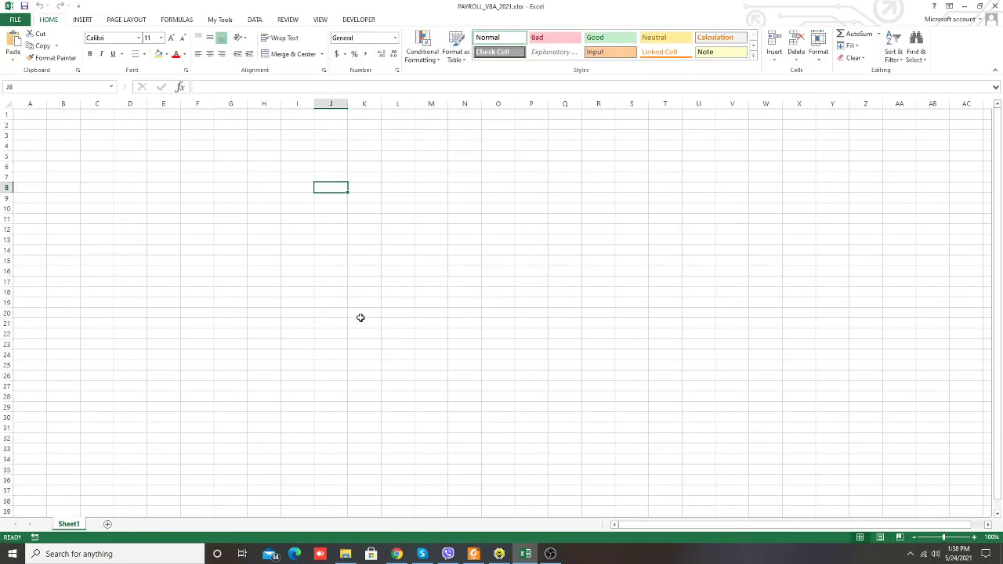
# Select the whole sheet and apply Arial Narrow font at size 10.
pyautogui.click(141, 158)
pyautogui.click(15, 104)
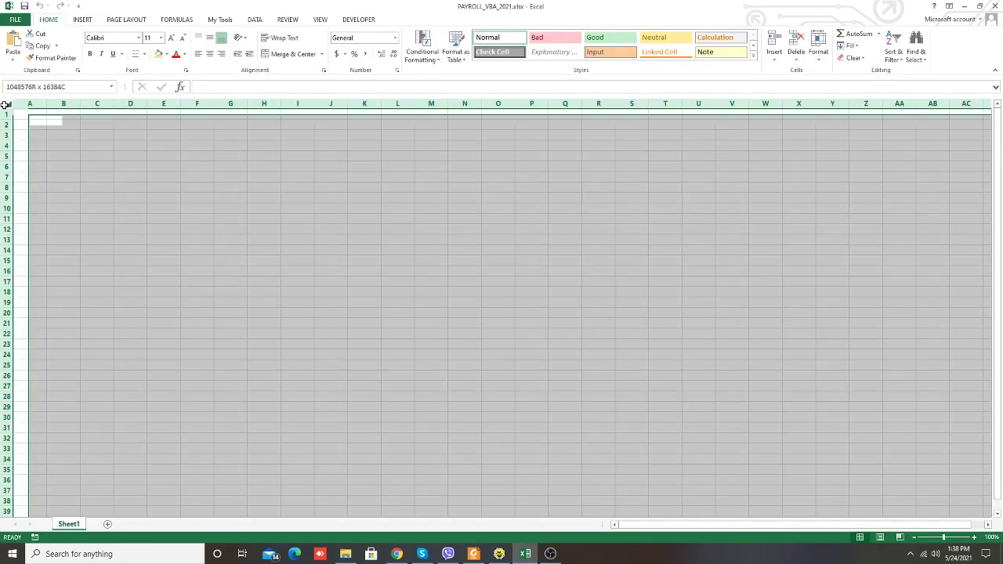
pyautogui.click(110, 37)
pyautogui.write('Arial')
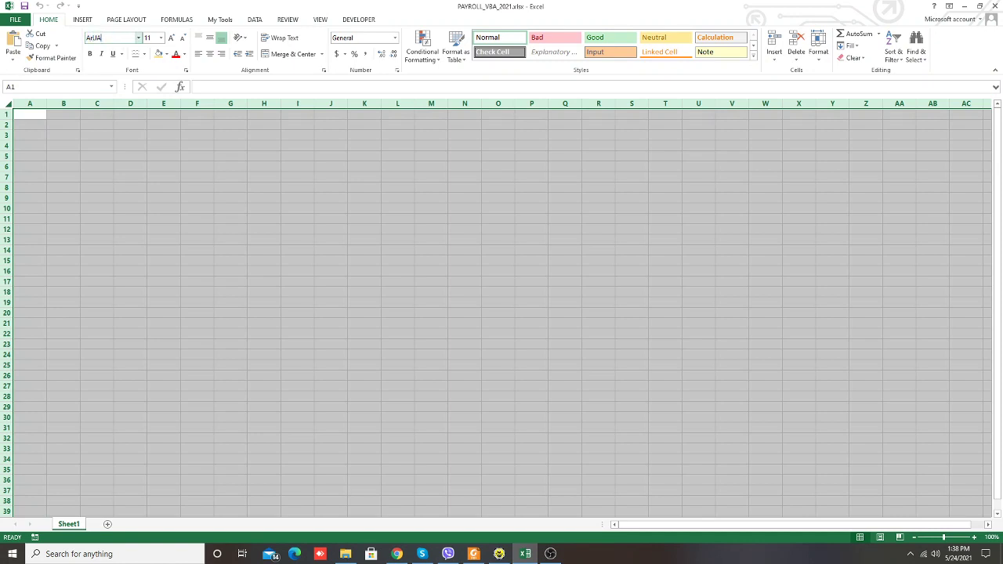
pyautogui.write(' Narrow')
pyautogui.press('Tab')
pyautogui.write('10')
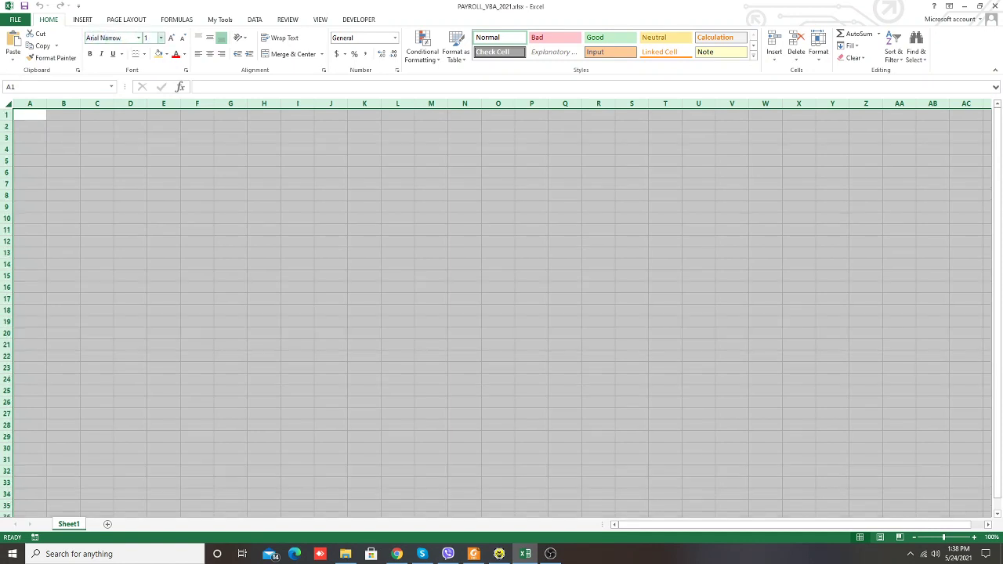
pyautogui.press('Return')
pyautogui.click(401, 239)
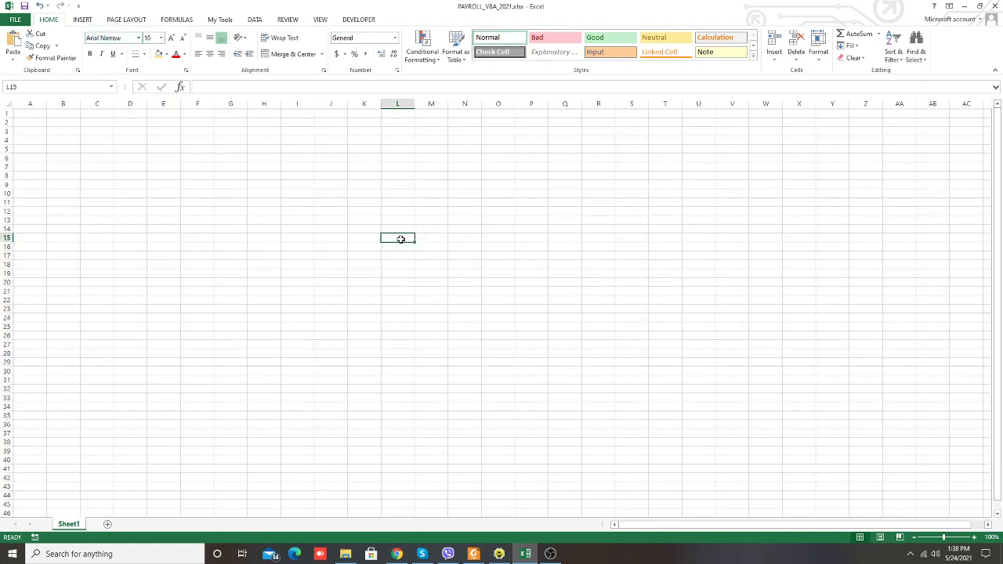
# Open the Visual Basic editor and insert a new UserForm1 into the project.
pyautogui.click(362, 20)
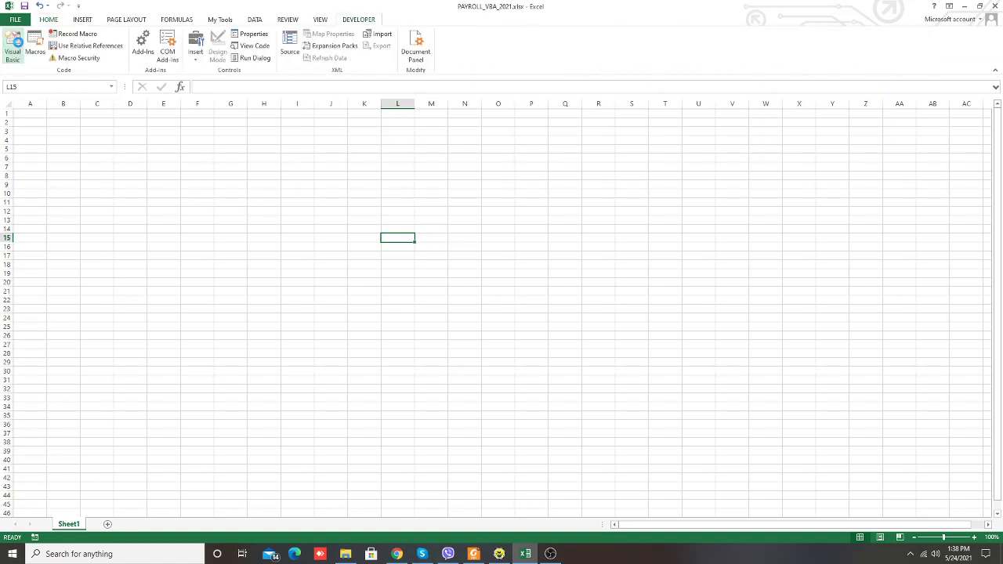
pyautogui.click(13, 48)
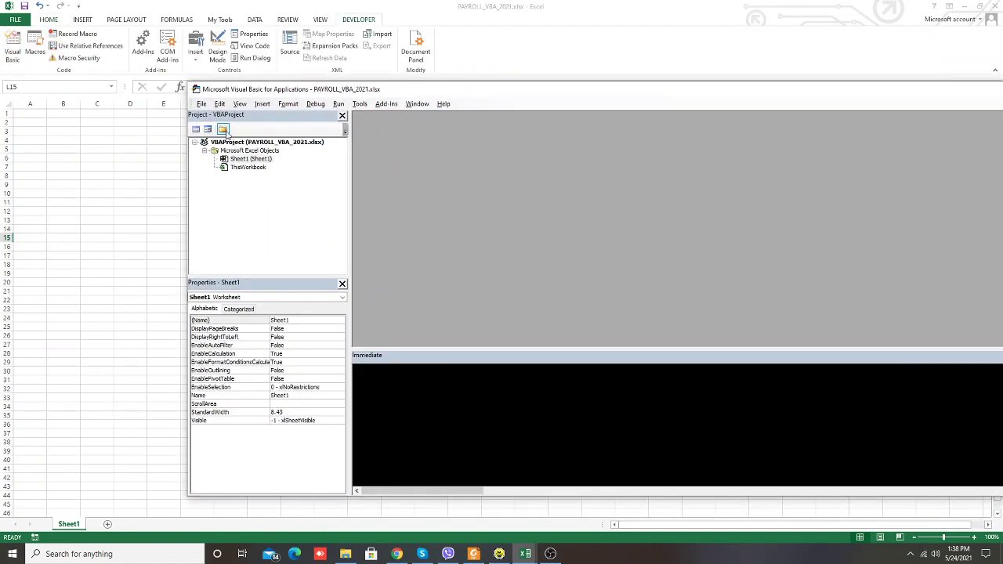
pyautogui.click(262, 103)
pyautogui.click(286, 129)
pyautogui.moveTo(635, 93); pyautogui.dragTo(520, 56)
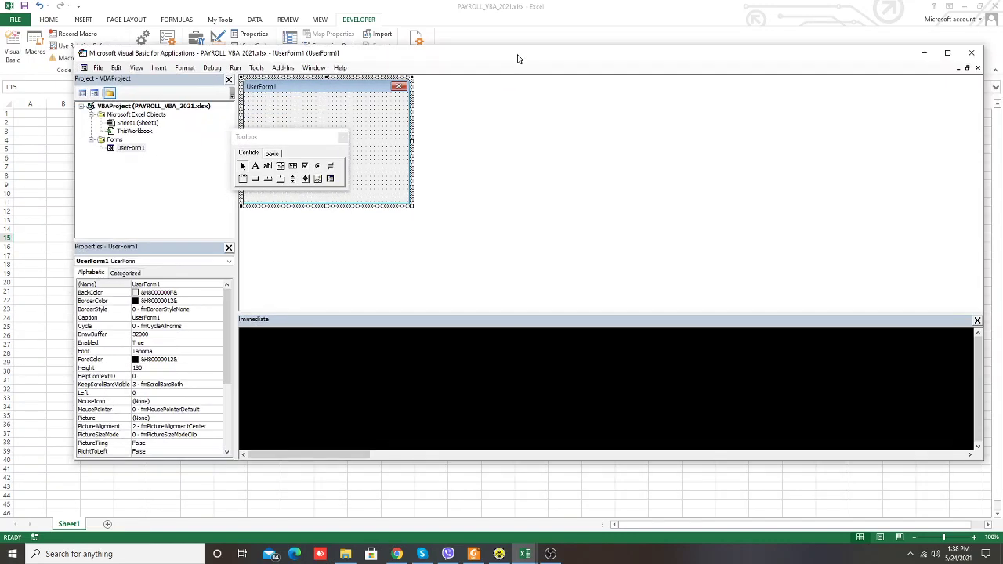
pyautogui.moveTo(306, 139); pyautogui.dragTo(637, 141)
pyautogui.click(320, 152)
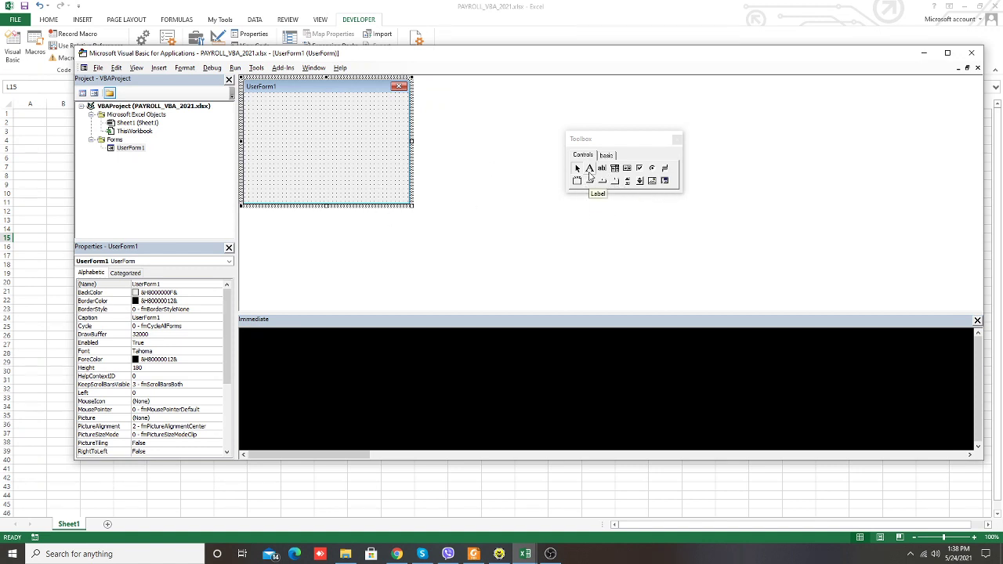
# Set UserForm1's Font property to Arial Narrow, size 10.
pyautogui.moveTo(227, 333); pyautogui.dragTo(233, 398)
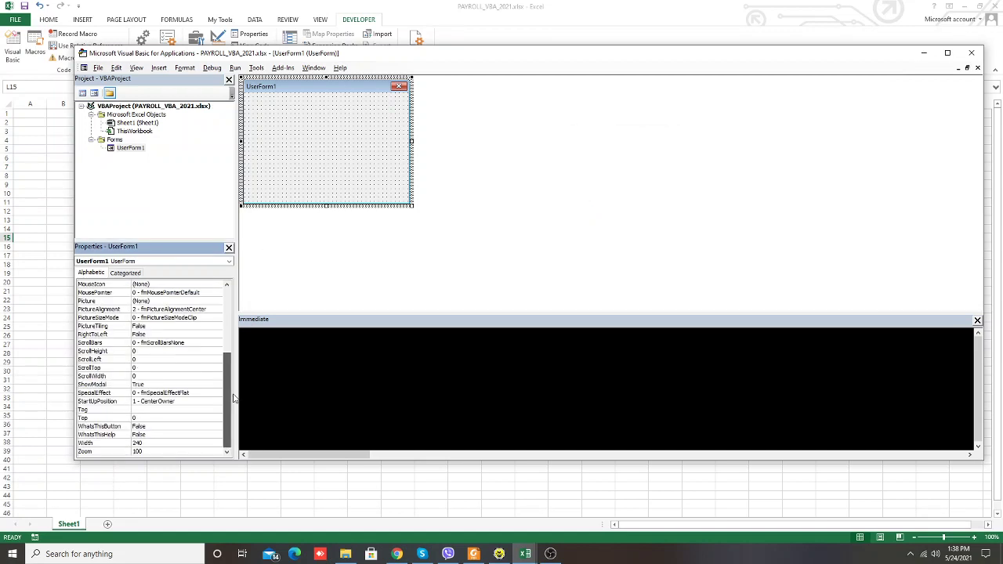
pyautogui.scroll(2, 202, 365)
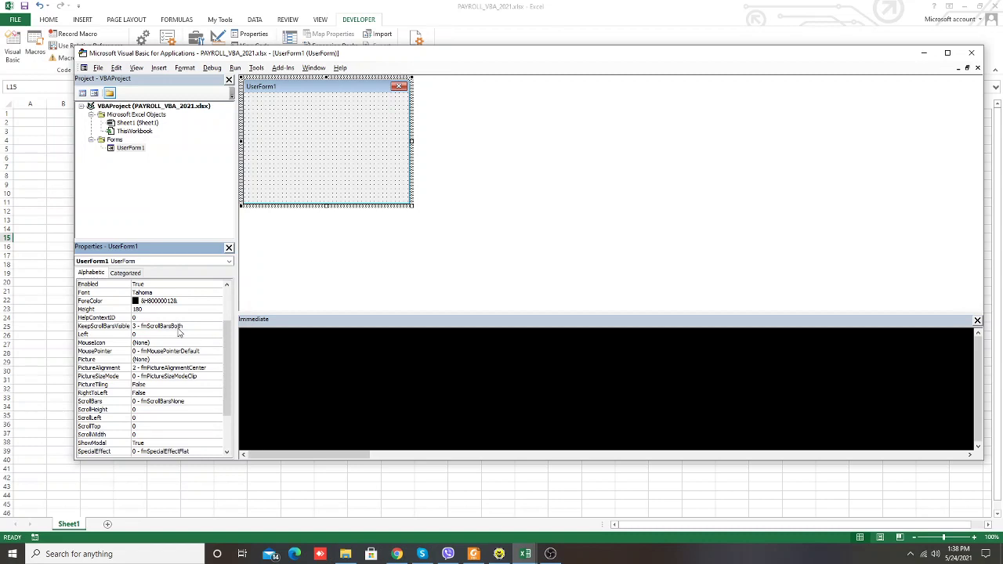
pyautogui.moveTo(226, 357); pyautogui.dragTo(226, 324)
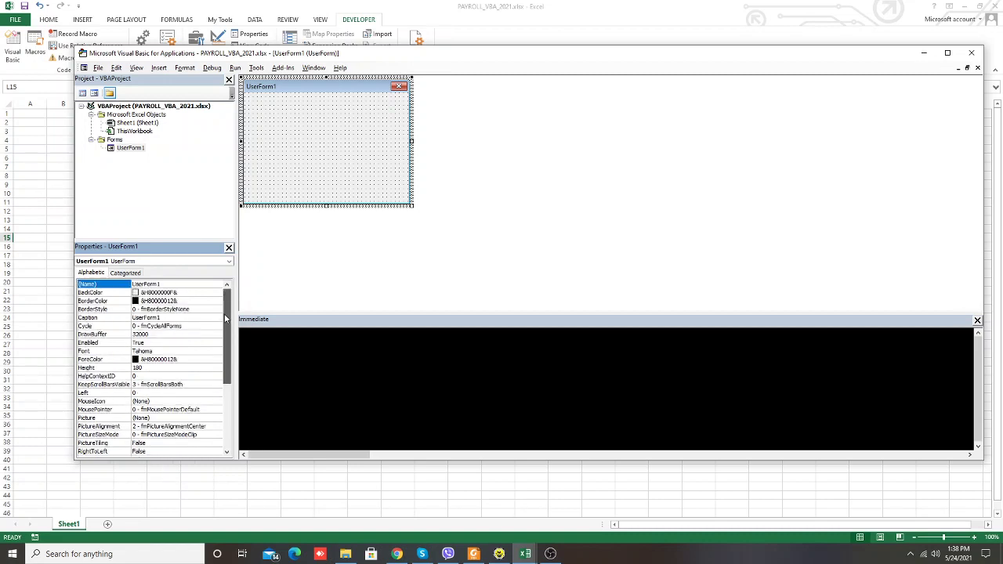
pyautogui.click(217, 351)
pyautogui.click(218, 351)
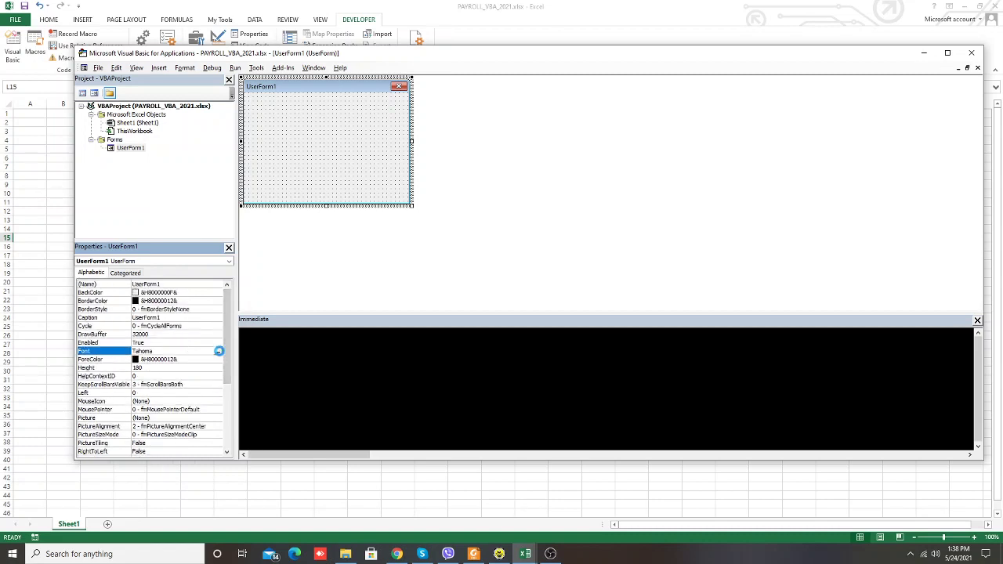
pyautogui.moveTo(163, 181); pyautogui.dragTo(163, 161)
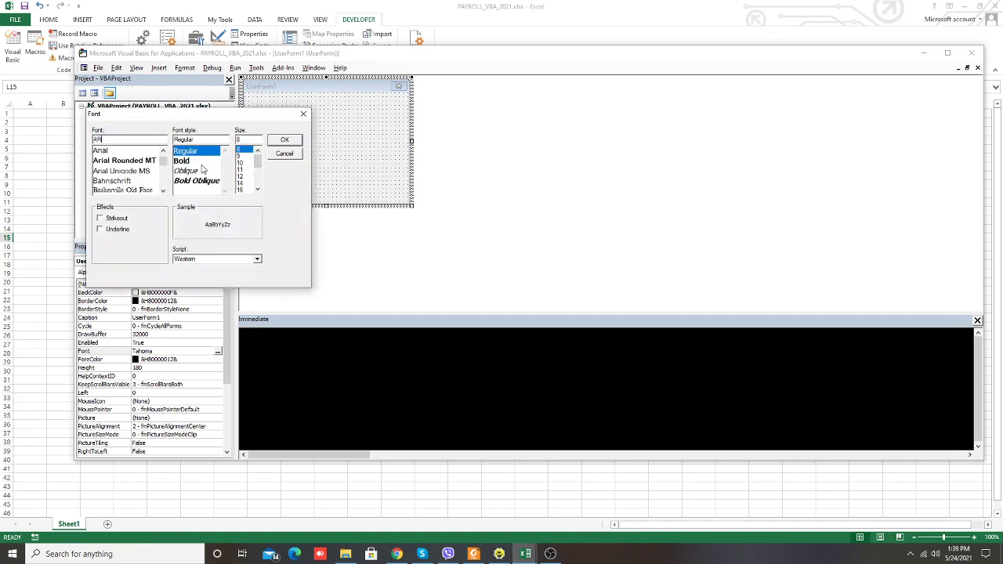
pyautogui.click(110, 150)
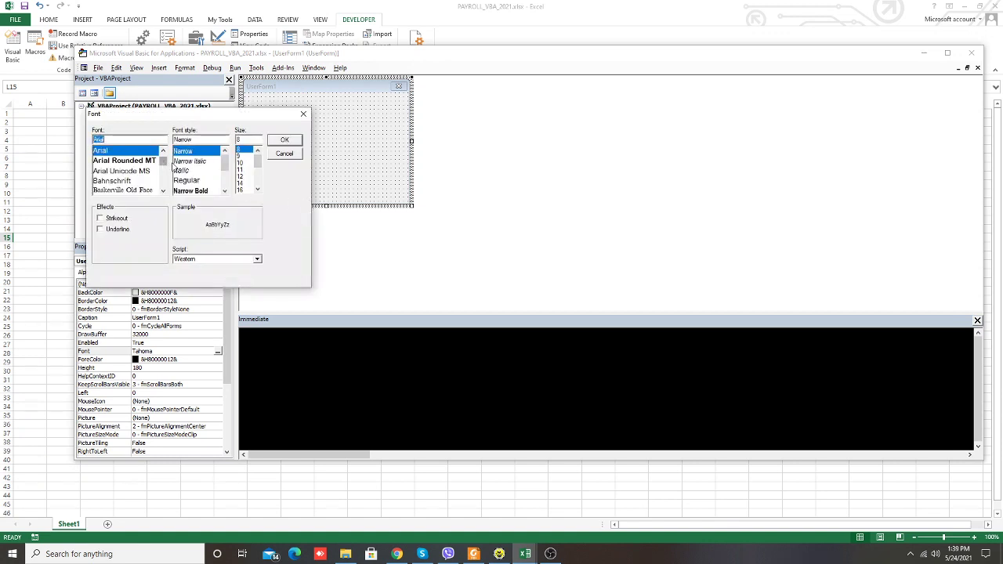
pyautogui.click(243, 163)
pyautogui.click(284, 139)
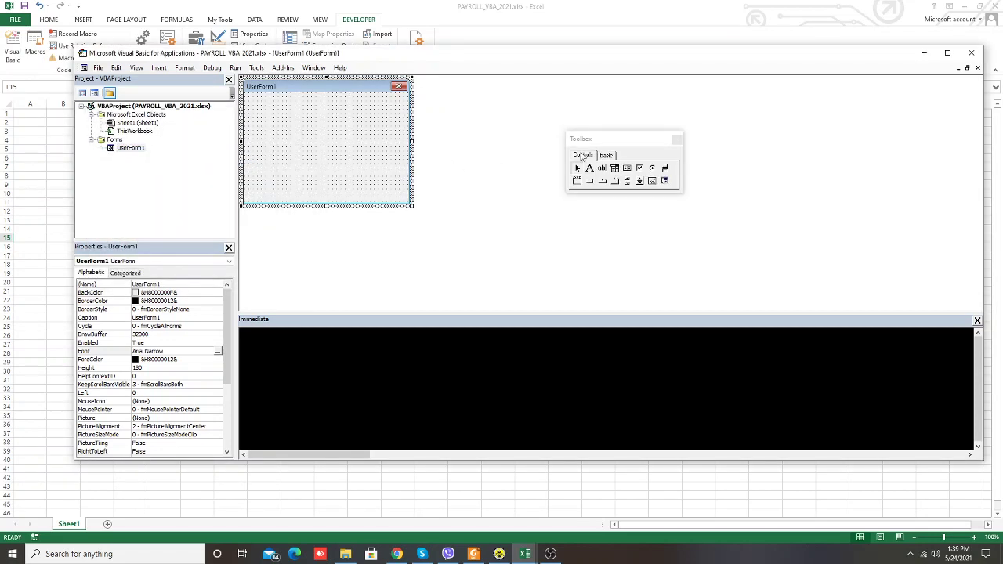
pyautogui.click(589, 167)
# Place a label captioned USER: at the form's upper-left.
pyautogui.click(319, 130)
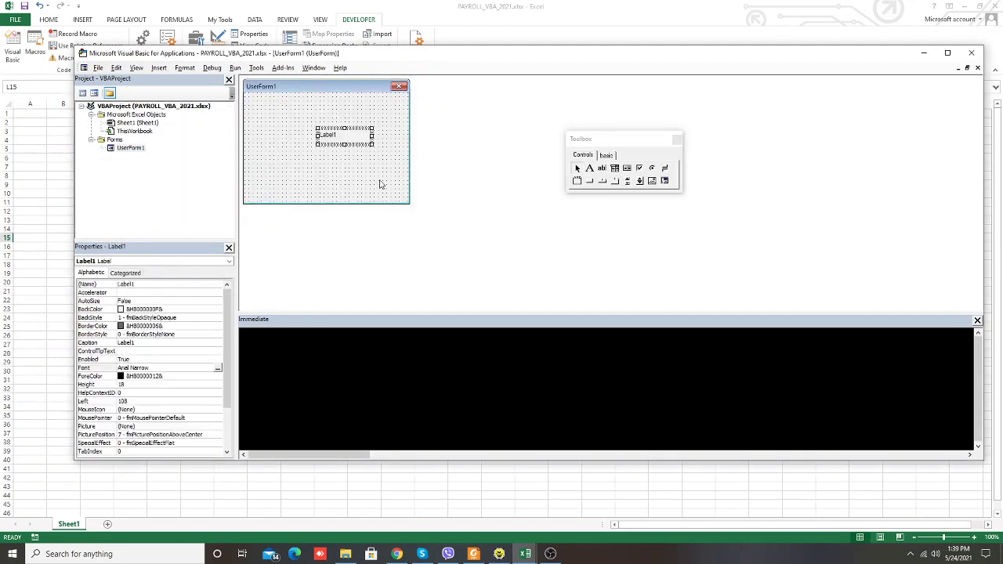
pyautogui.click(161, 344)
pyautogui.write('USER:')
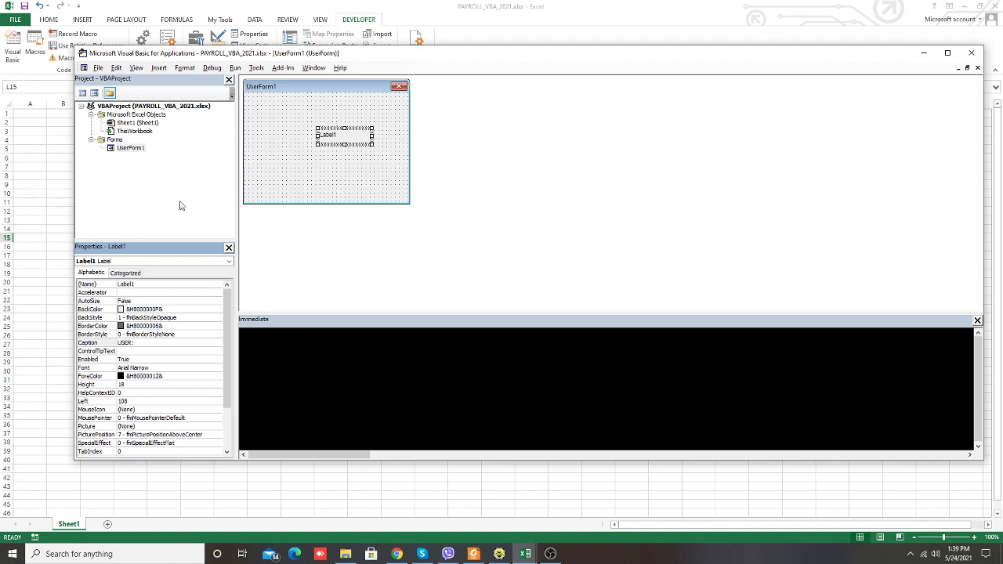
pyautogui.click(321, 174)
pyautogui.click(338, 141)
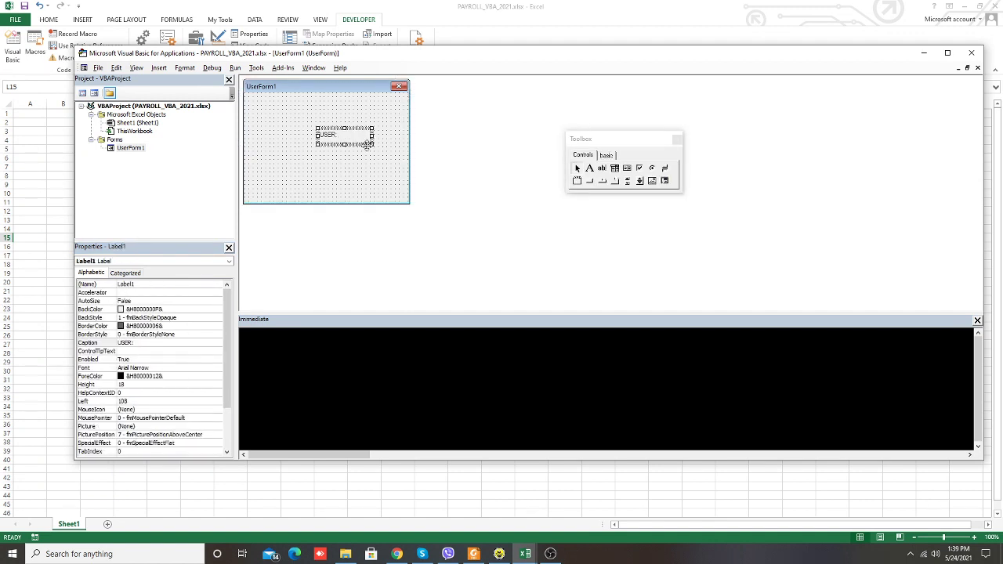
pyautogui.moveTo(371, 144); pyautogui.dragTo(340, 140)
pyautogui.moveTo(262, 123); pyautogui.dragTo(275, 134)
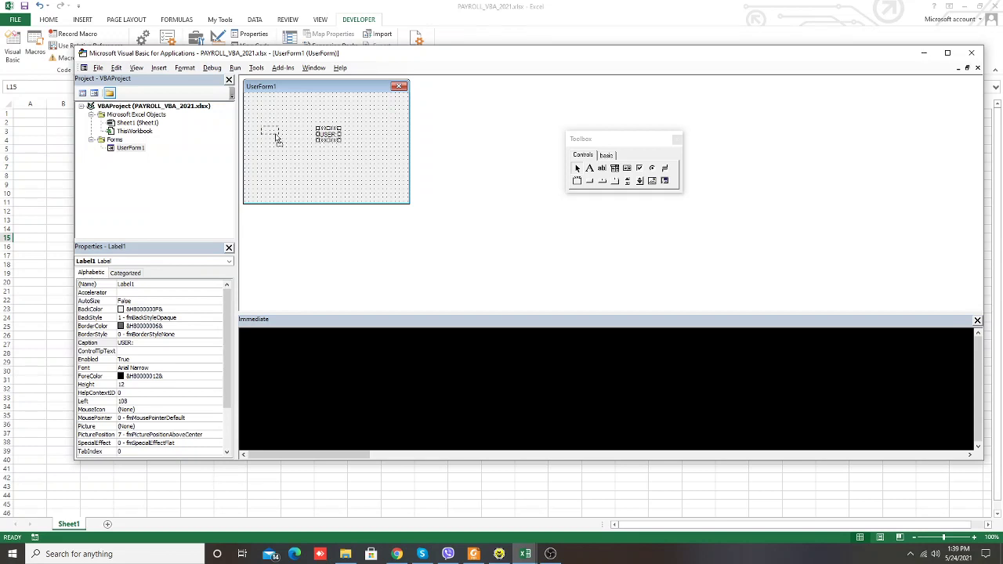
pyautogui.click(342, 152)
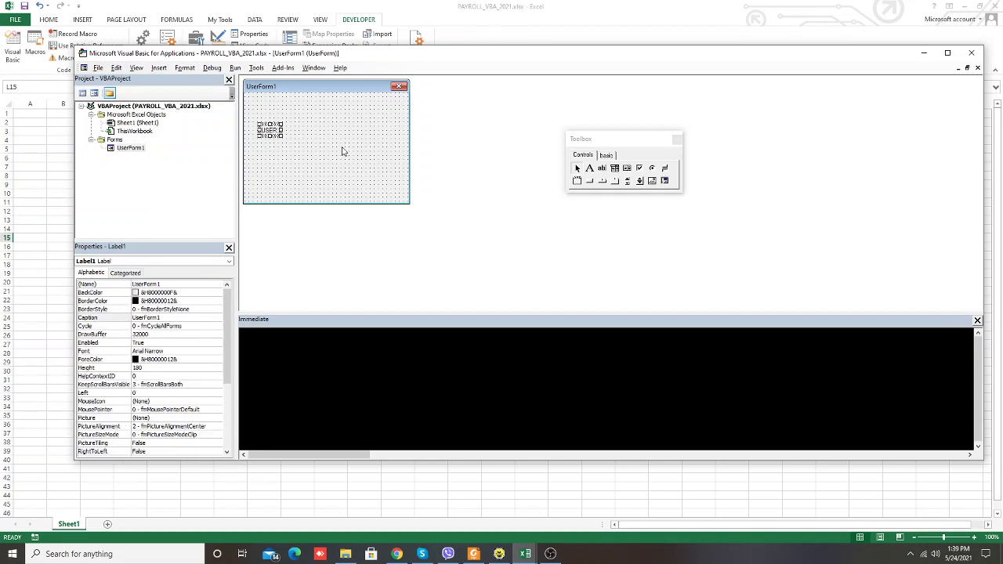
# Change the label's caption to UserName: and widen it to fit.
pyautogui.click(280, 136)
pyautogui.doubleClick(140, 345)
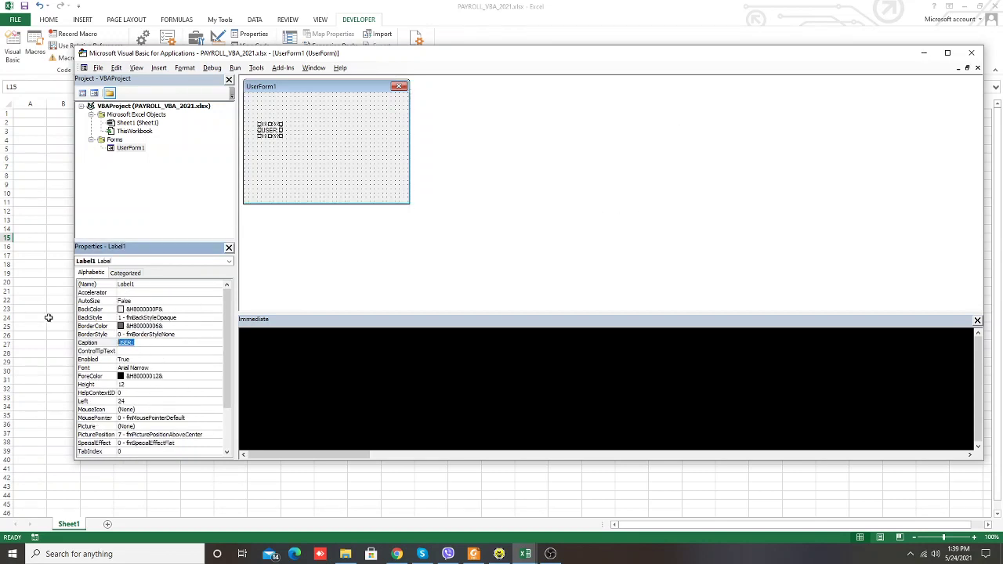
pyautogui.press('BackSpace')
pyautogui.write('UserName:')
pyautogui.click(343, 138)
pyautogui.click(271, 130)
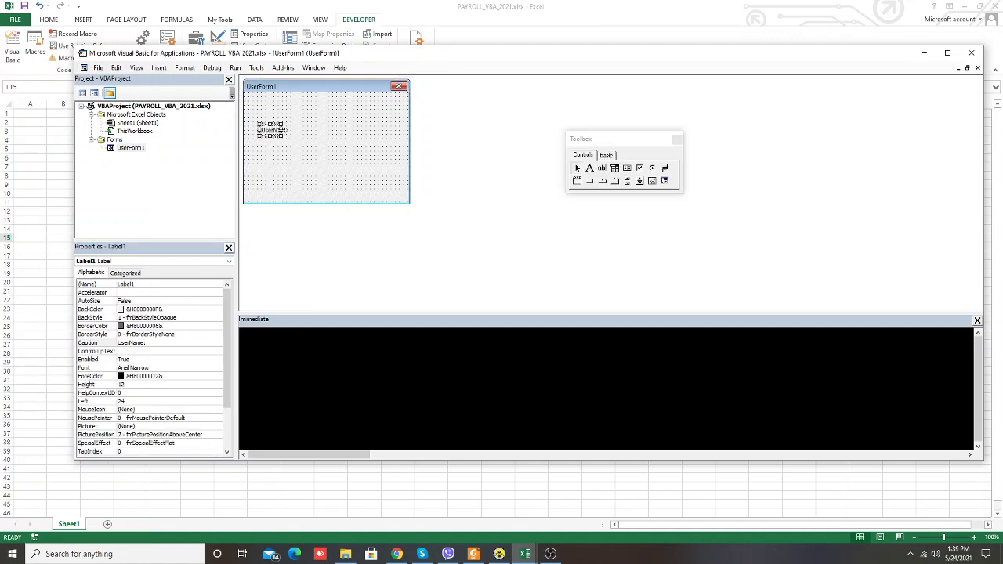
pyautogui.moveTo(283, 136); pyautogui.dragTo(310, 143)
pyautogui.click(269, 154)
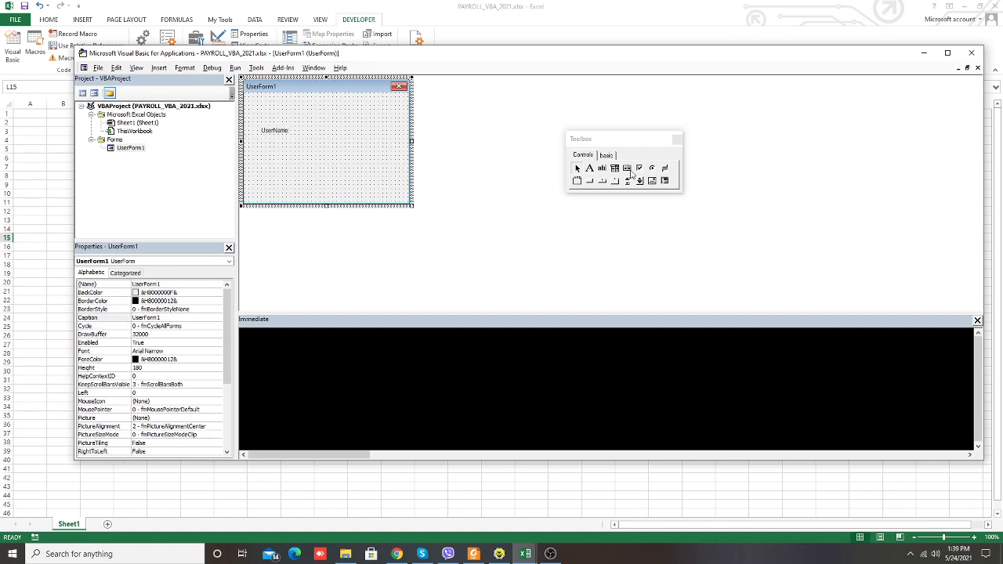
# Duplicate the UserName: label and place the copy beneath it.
pyautogui.click(270, 130)
pyautogui.hotkey('ctrl', 'c')
pyautogui.hotkey('ctrl', 'v')
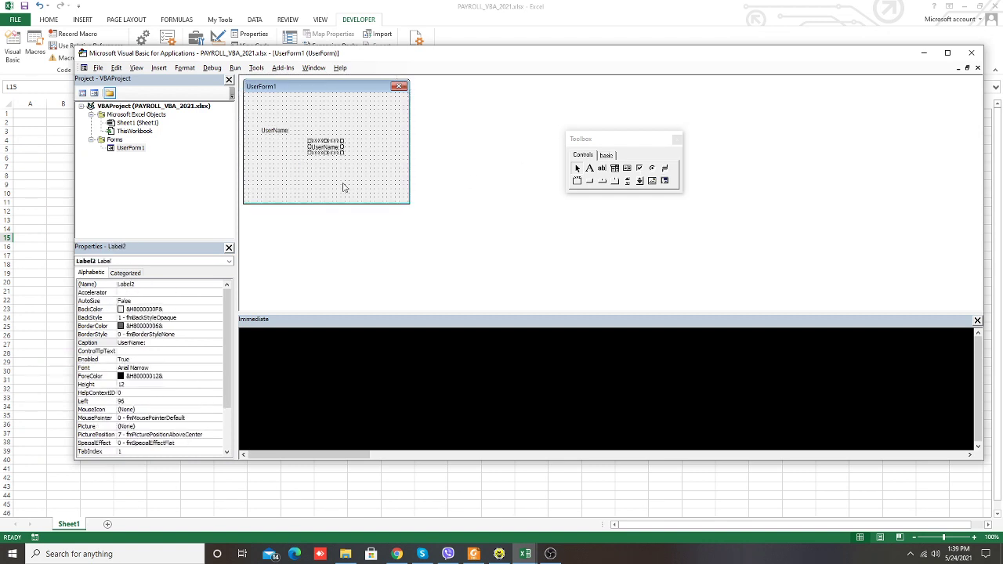
pyautogui.moveTo(329, 149); pyautogui.dragTo(275, 148)
pyautogui.click(270, 180)
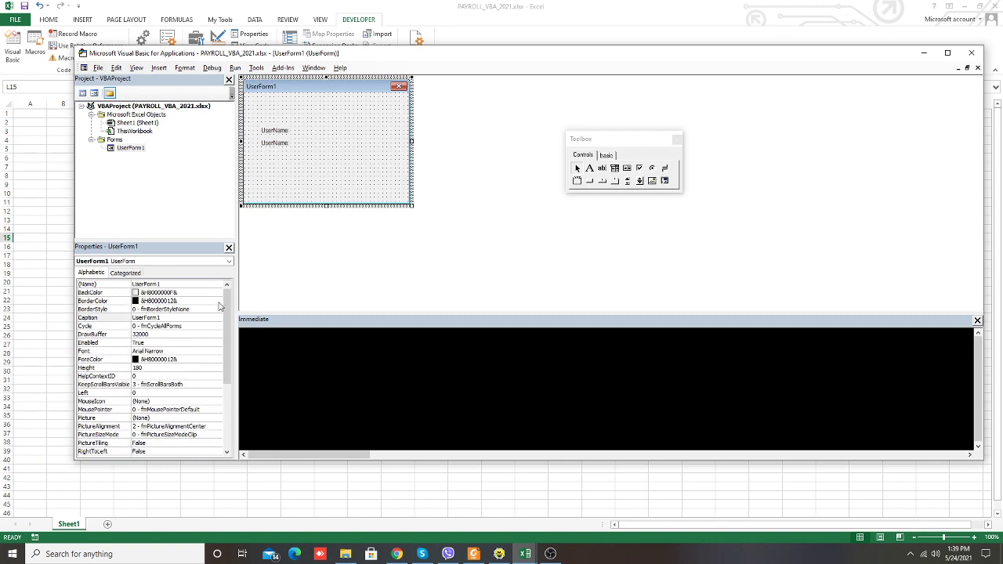
# Change the copied label's caption to Password:.
pyautogui.click(276, 148)
pyautogui.click(157, 342)
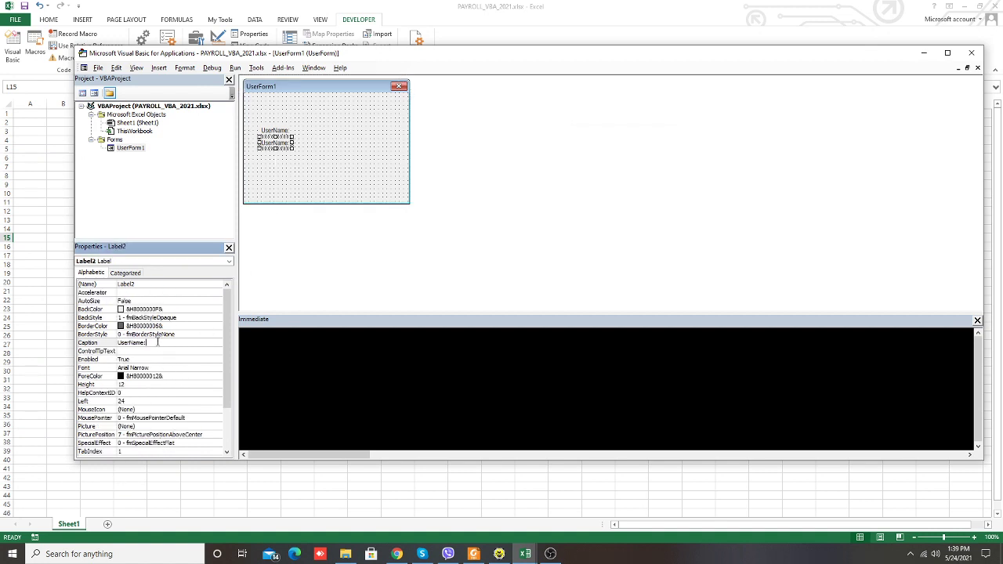
pyautogui.doubleClick(157, 342)
pyautogui.write('Password:')
pyautogui.click(381, 150)
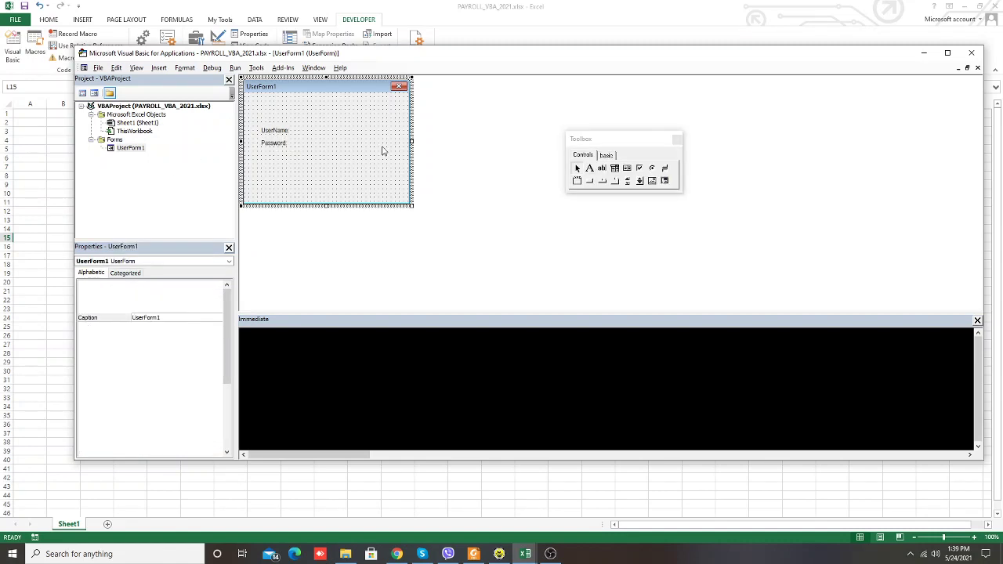
# Align the UserName: and Password: labels on their right edges.
pyautogui.click(280, 146)
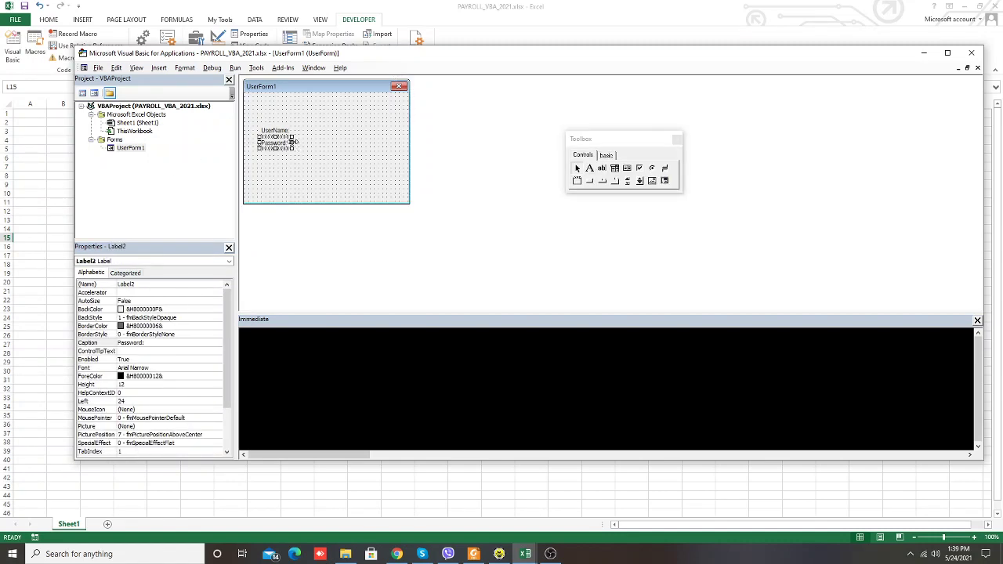
pyautogui.moveTo(258, 119); pyautogui.dragTo(289, 160)
pyautogui.rightClick(278, 147)
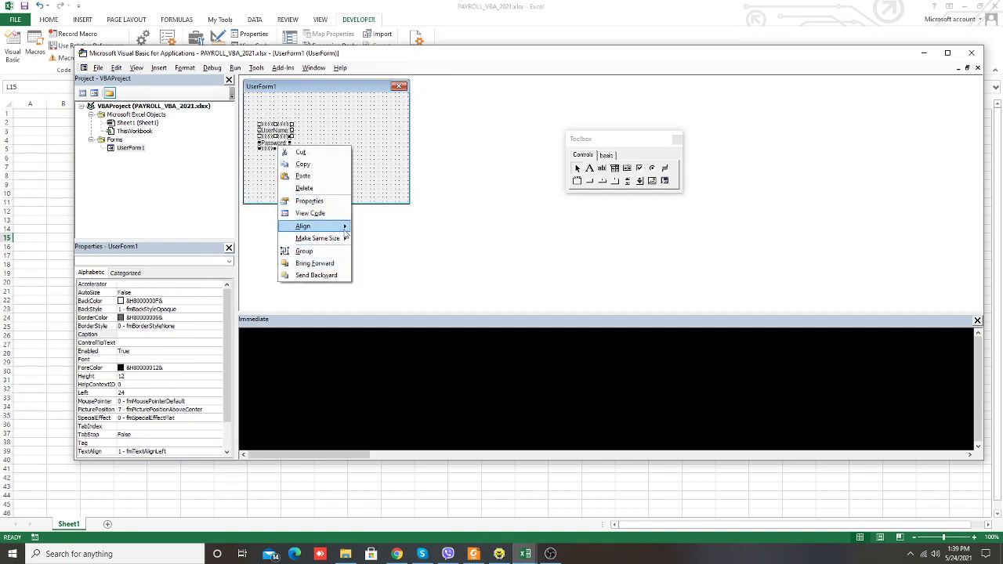
pyautogui.moveTo(345, 227)
pyautogui.click(375, 250)
pyautogui.click(344, 141)
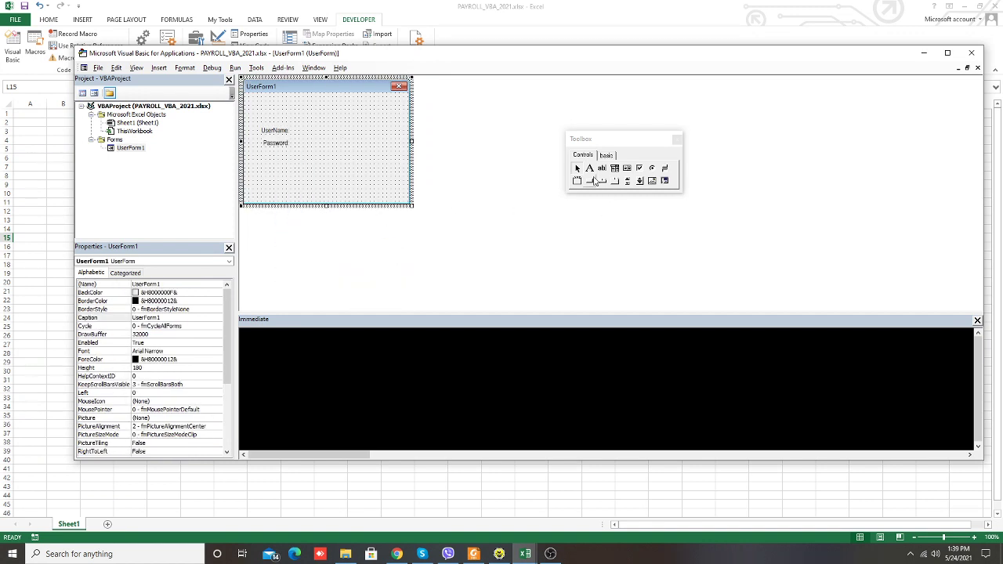
# Draw a text box beside UserName: with a single border and height 15.
pyautogui.click(601, 168)
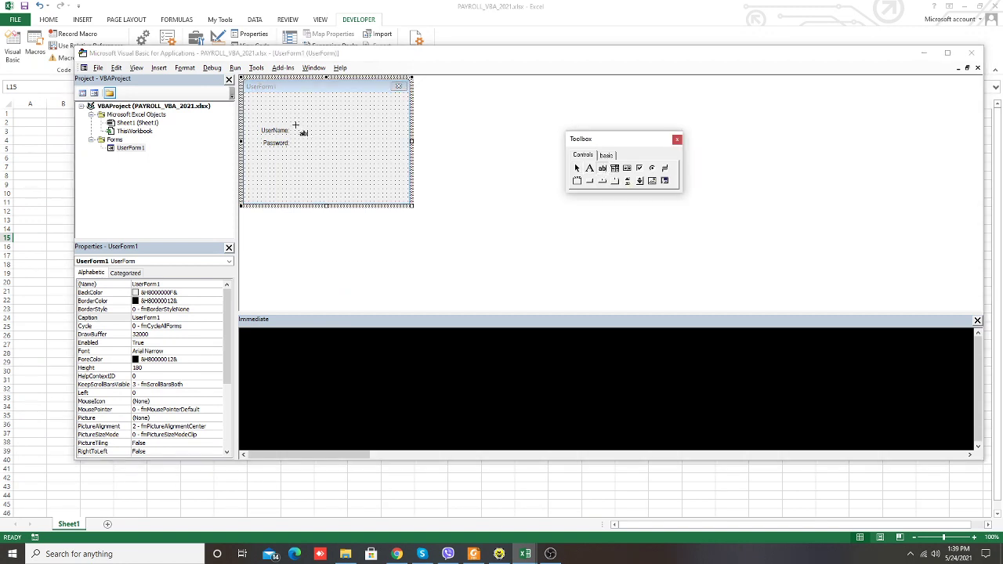
pyautogui.moveTo(295, 125); pyautogui.dragTo(369, 141)
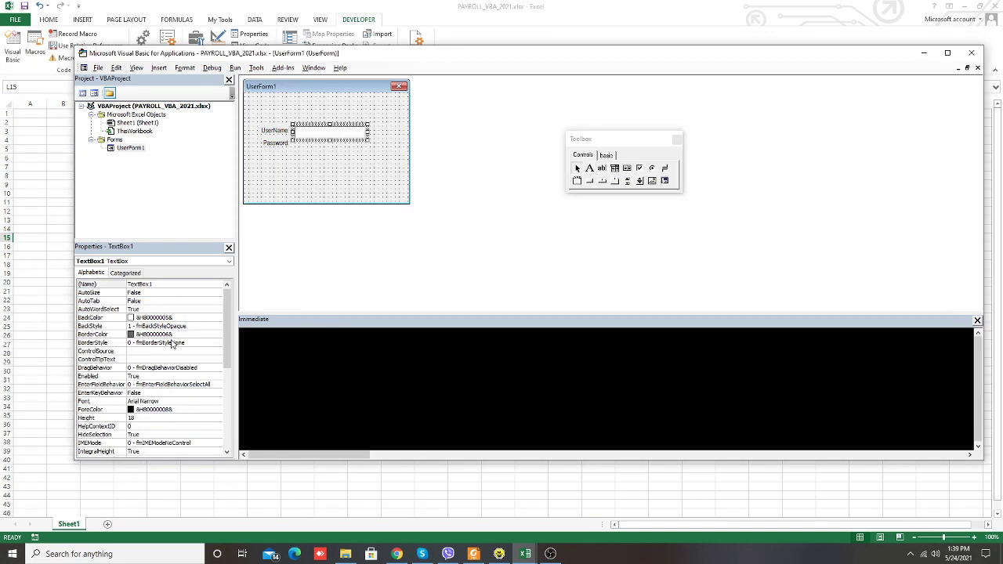
pyautogui.click(210, 345)
pyautogui.click(220, 344)
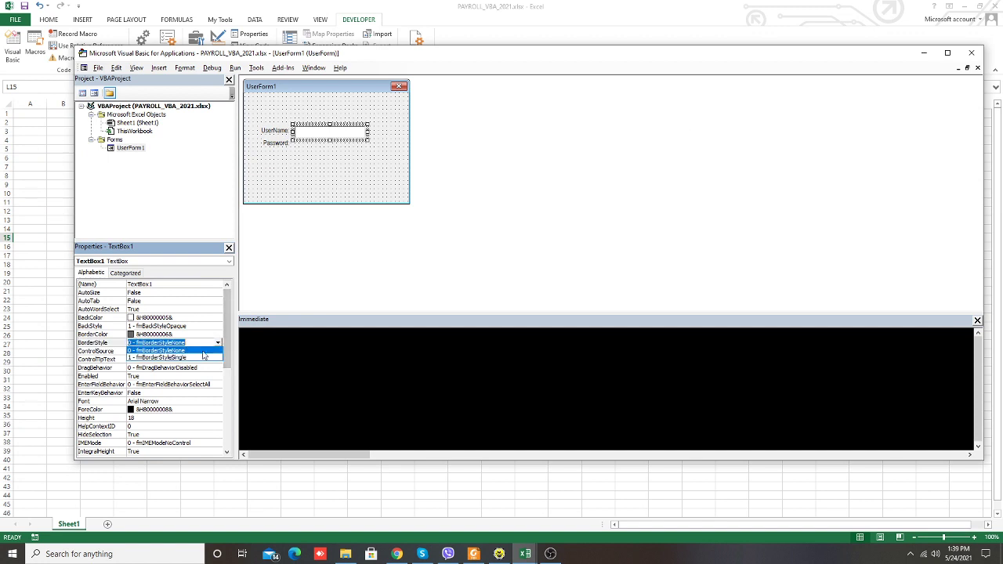
pyautogui.click(190, 361)
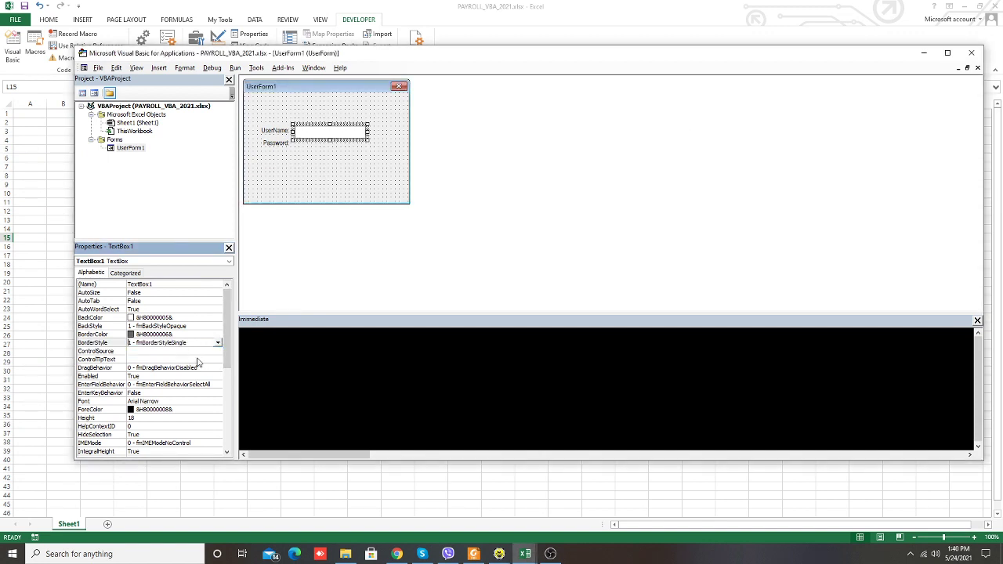
pyautogui.click(102, 418)
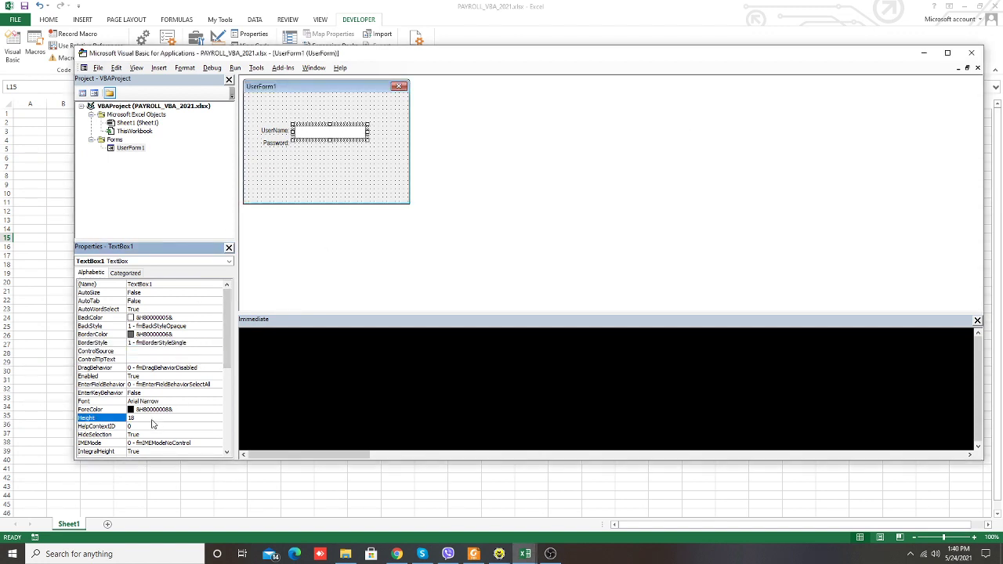
pyautogui.write('15')
pyautogui.press('Return')
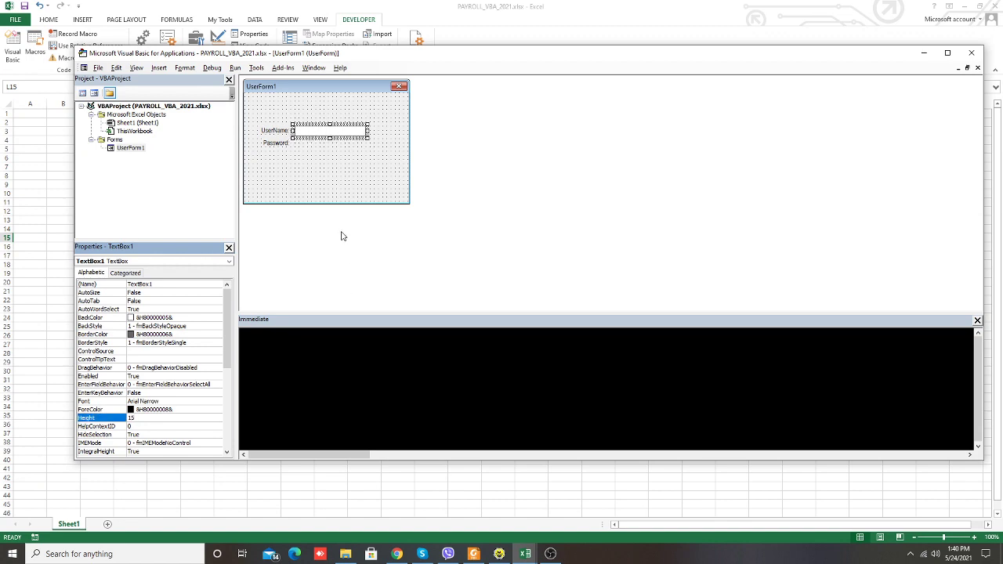
pyautogui.click(336, 180)
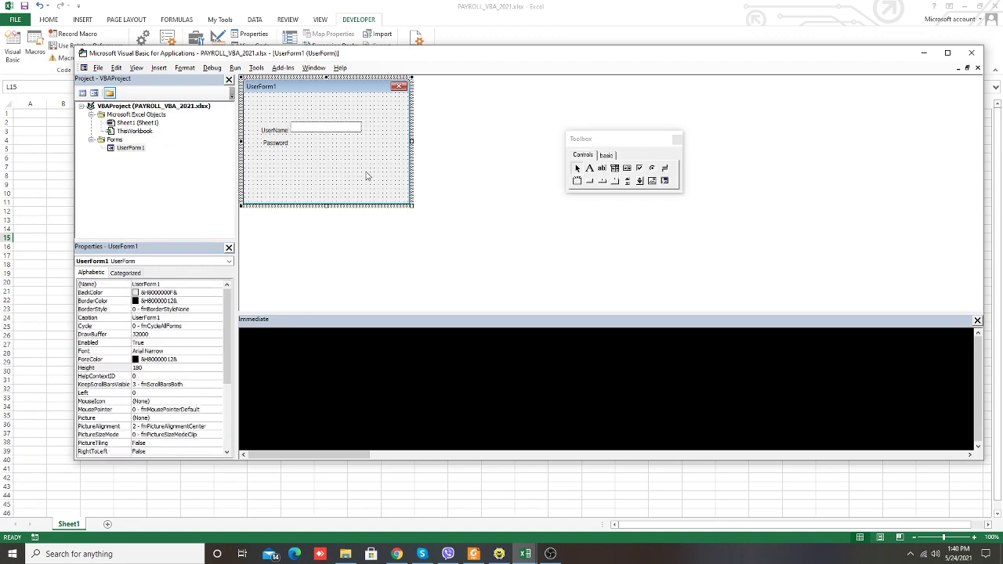
# Add a matching second text box beside the Password: label.
pyautogui.click(308, 136)
pyautogui.click(352, 174)
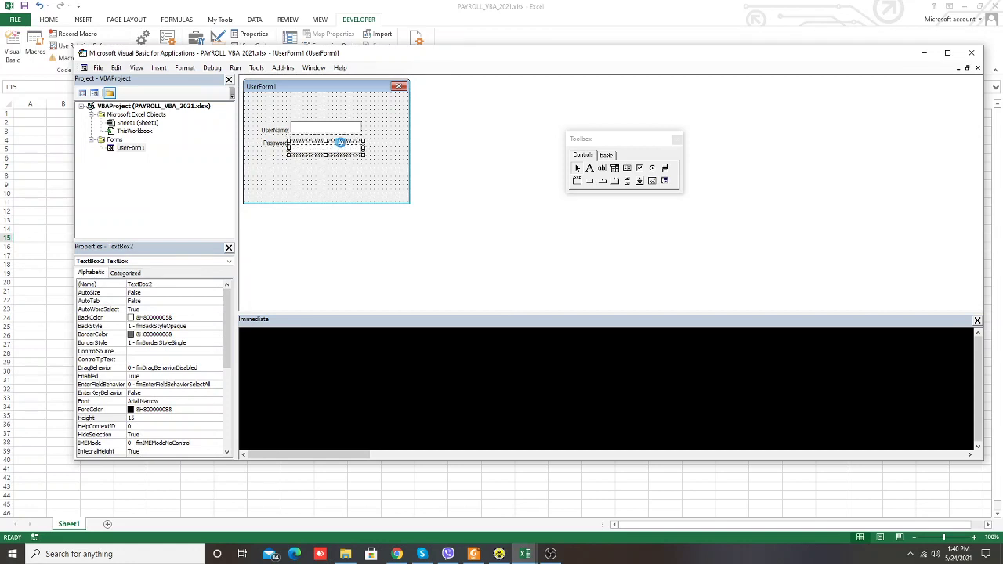
pyautogui.click(362, 181)
pyautogui.moveTo(325, 135); pyautogui.dragTo(357, 144)
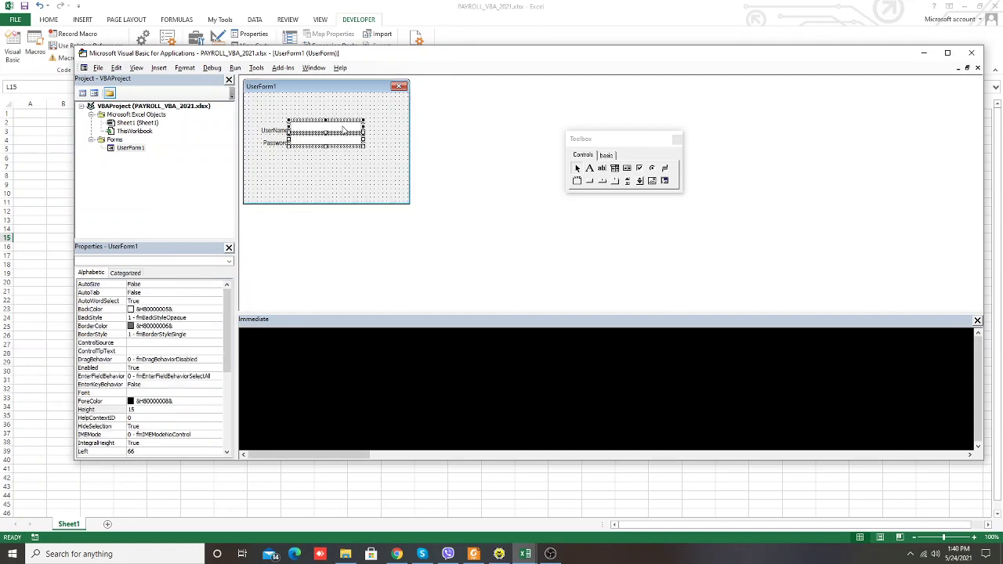
pyautogui.click(399, 164)
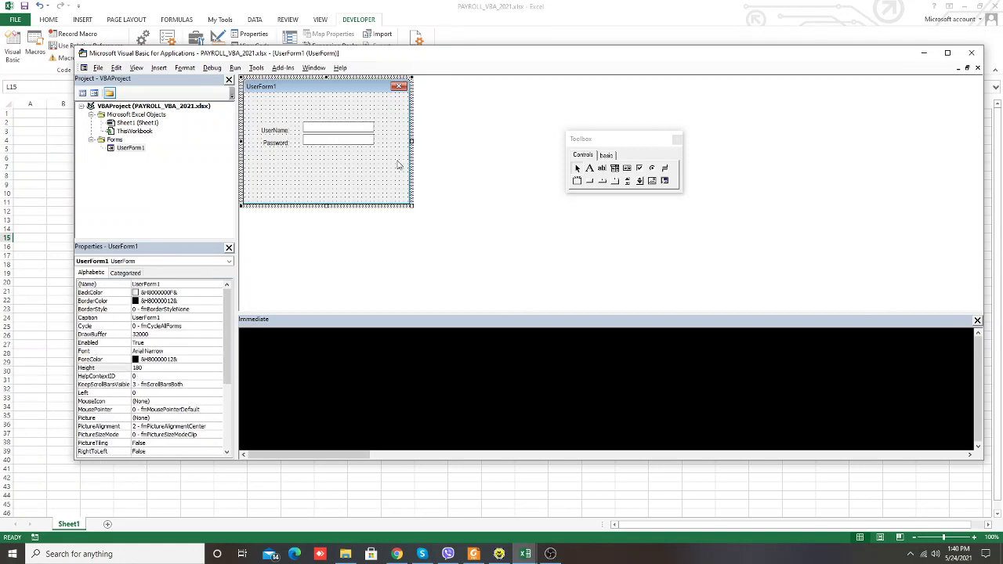
# Draw a small image control below the Password field.
pyautogui.click(643, 182)
pyautogui.moveTo(296, 161); pyautogui.dragTo(310, 173)
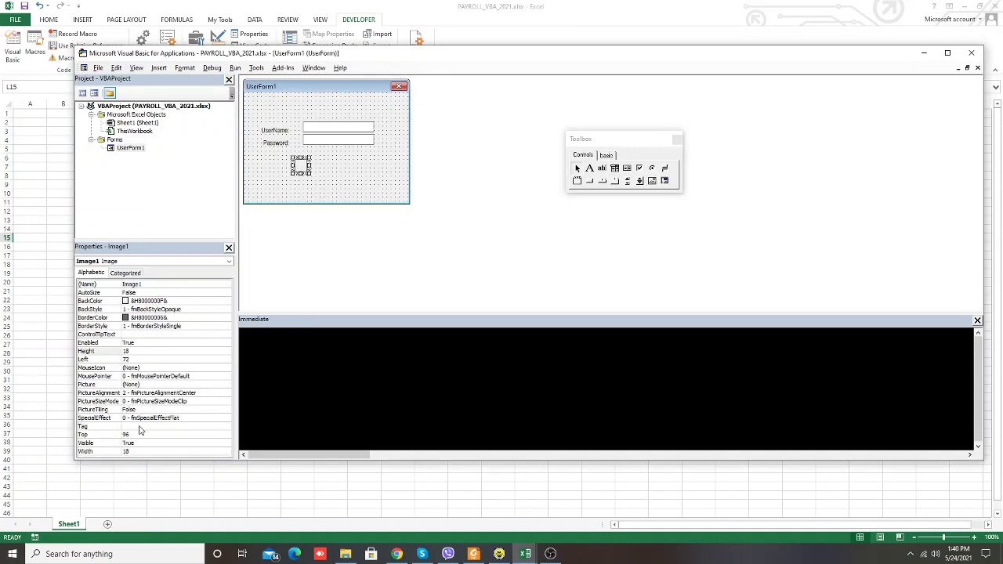
pyautogui.click(149, 451)
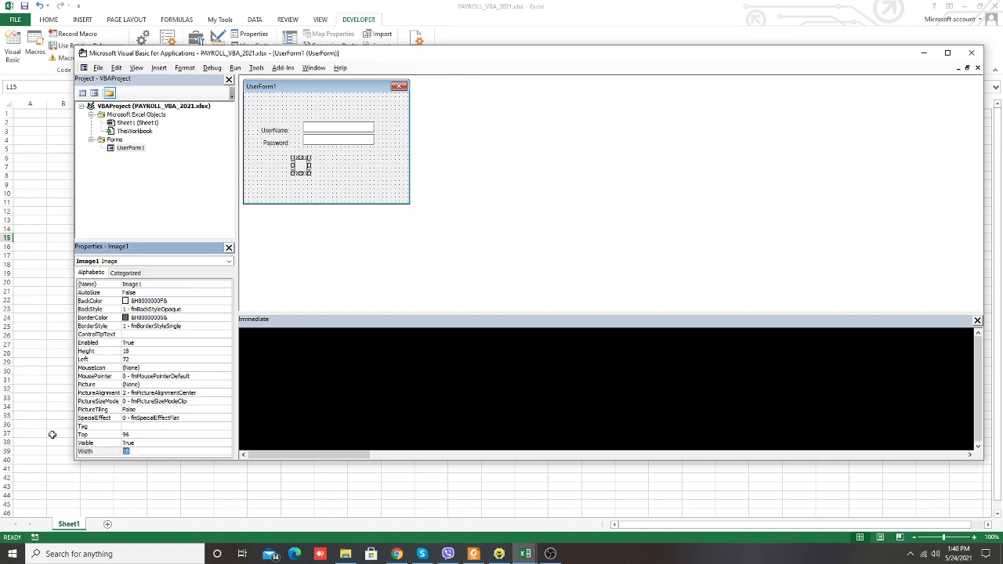
pyautogui.write('15')
pyautogui.press('Return')
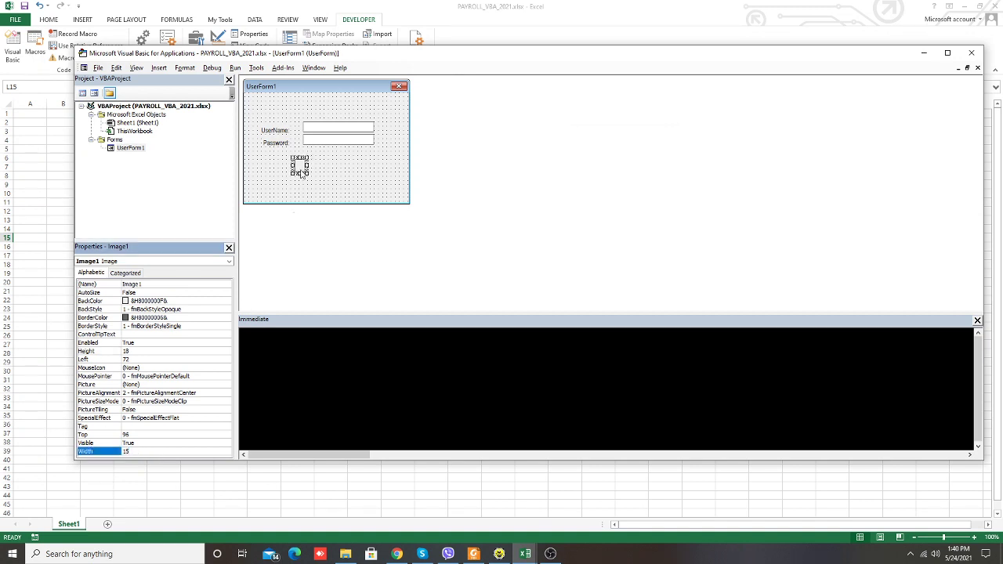
pyautogui.click(299, 173)
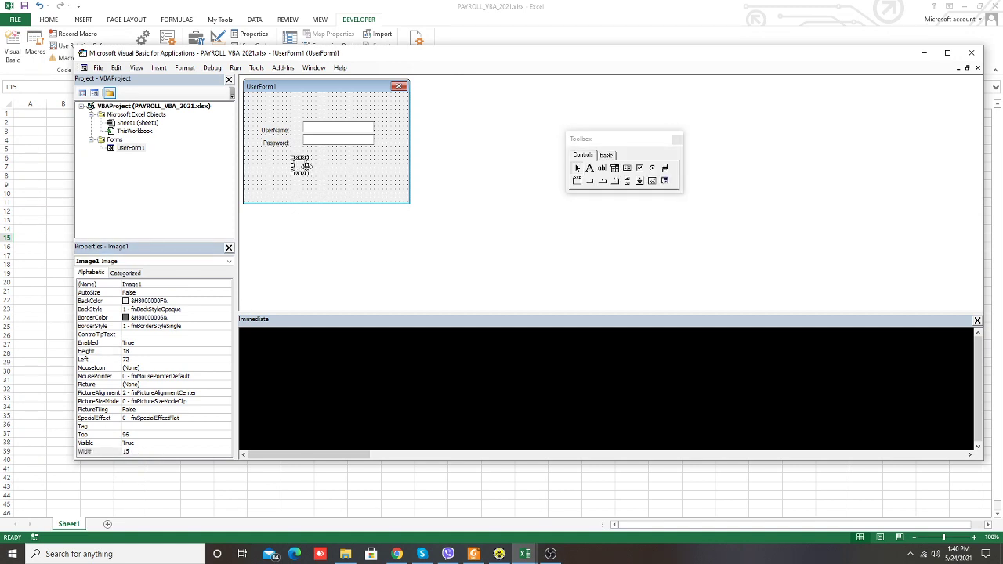
pyautogui.moveTo(308, 166); pyautogui.dragTo(312, 166)
# Size the image control to width 18 and height 15.
pyautogui.click(146, 451)
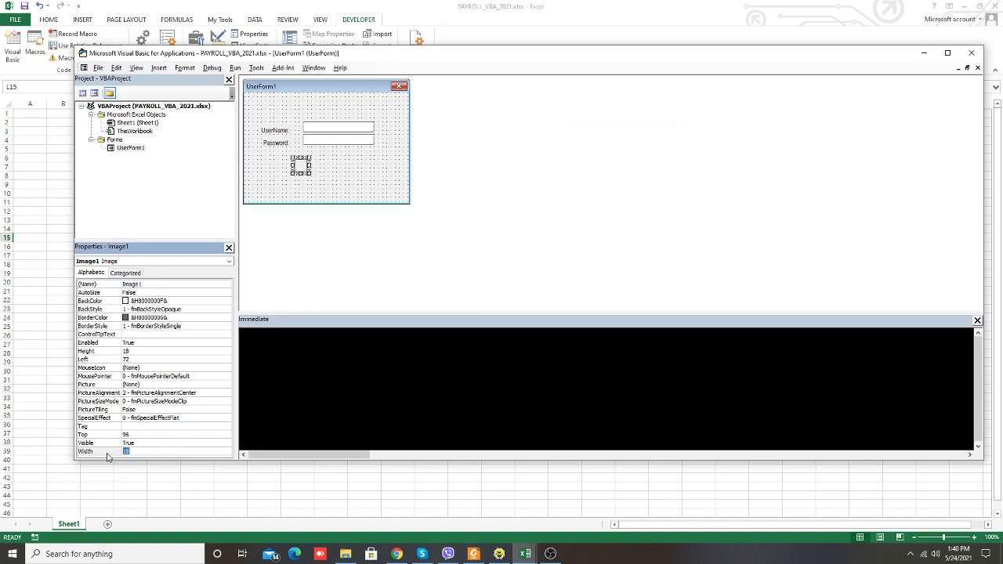
pyautogui.press('BackSpace')
pyautogui.write('5')
pyautogui.press('Return')
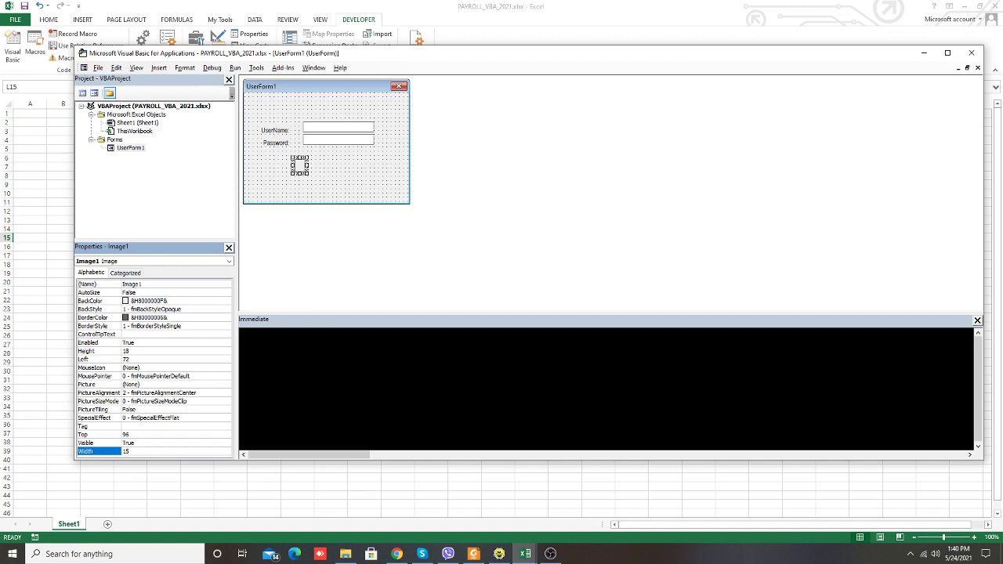
pyautogui.click(94, 452)
pyautogui.write('18')
pyautogui.press('Return')
pyautogui.click(145, 352)
pyautogui.write('15')
pyautogui.press('Return')
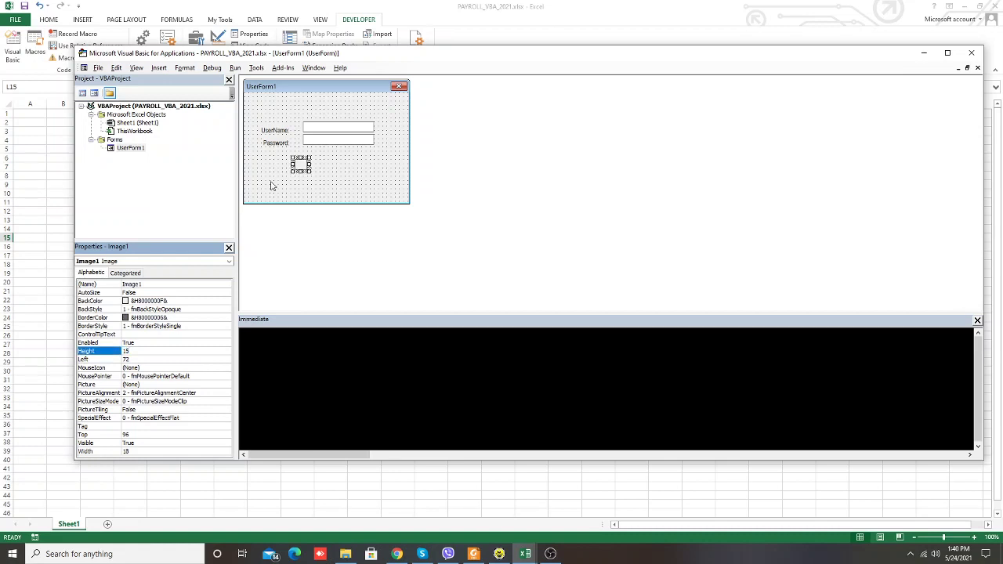
pyautogui.click(271, 186)
# Duplicate the image control and position the copy beside the other text box.
pyautogui.click(300, 172)
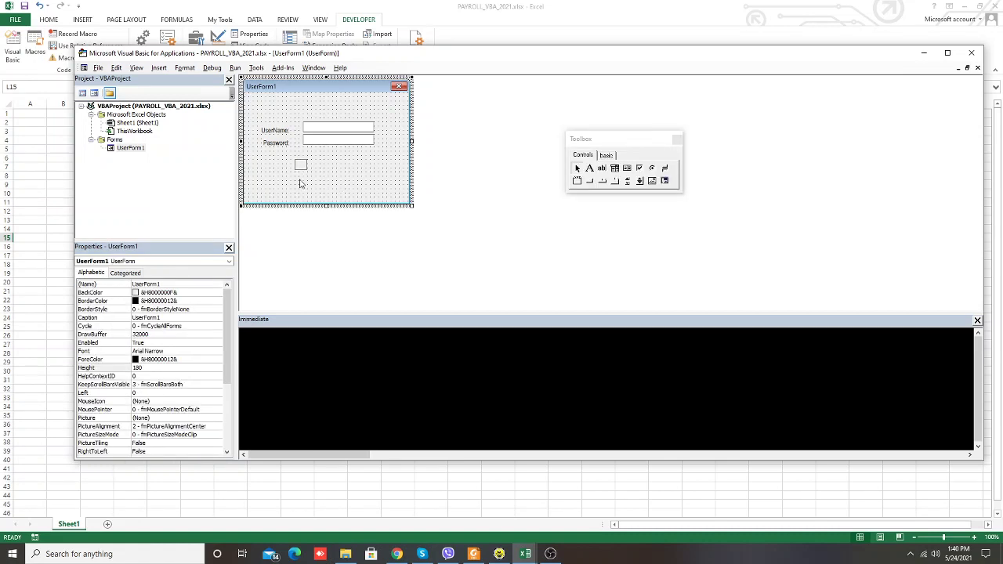
pyautogui.hotkey('ctrl', 'v')
pyautogui.moveTo(327, 152)
pyautogui.mouseDown()
pyautogui.moveTo(308, 192)
pyautogui.moveTo(298, 133)
pyautogui.mouseUp()
pyautogui.keyDown('ctrl'); pyautogui.click(300, 166); pyautogui.keyUp('ctrl')
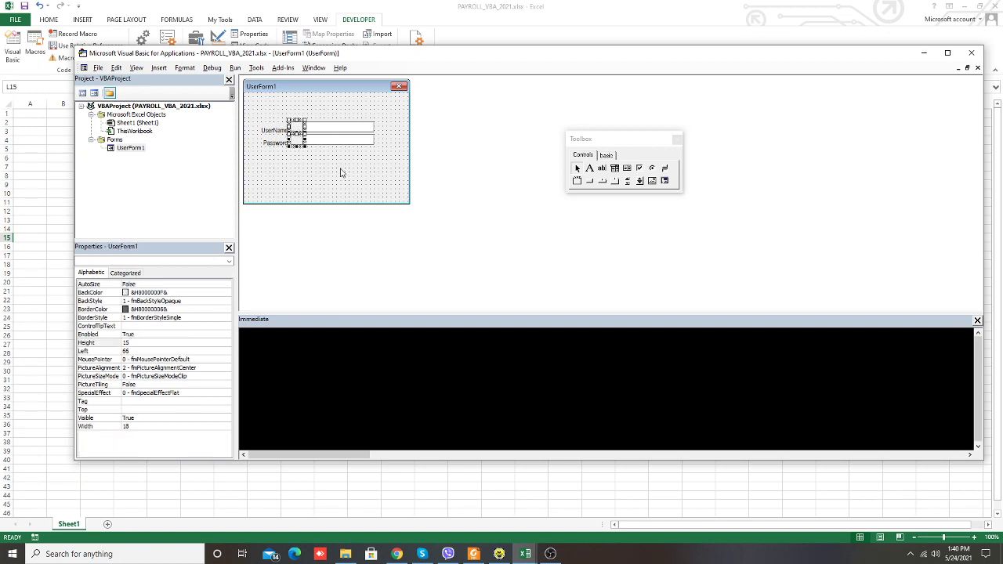
pyautogui.moveTo(340, 172); pyautogui.dragTo(300, 130)
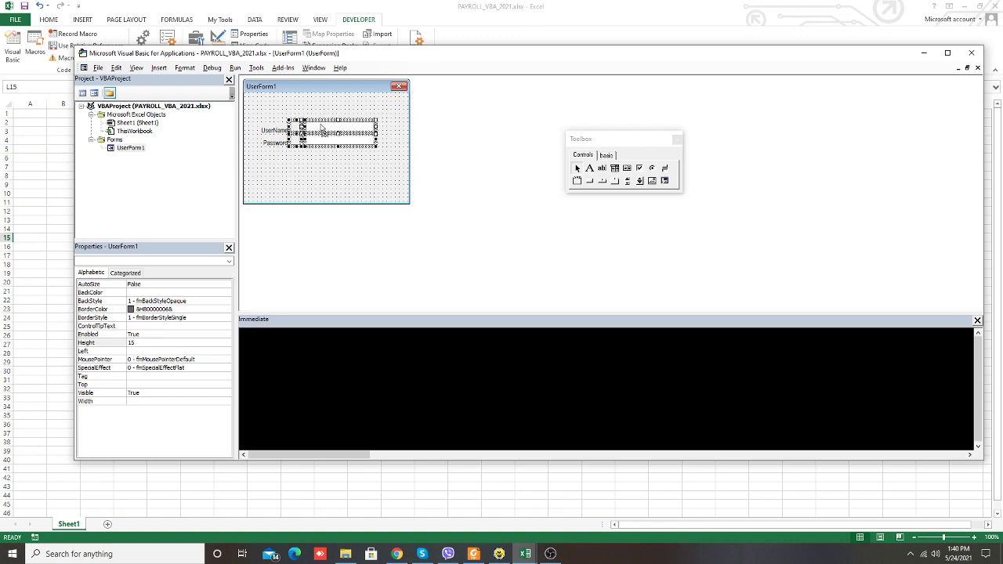
pyautogui.click(373, 186)
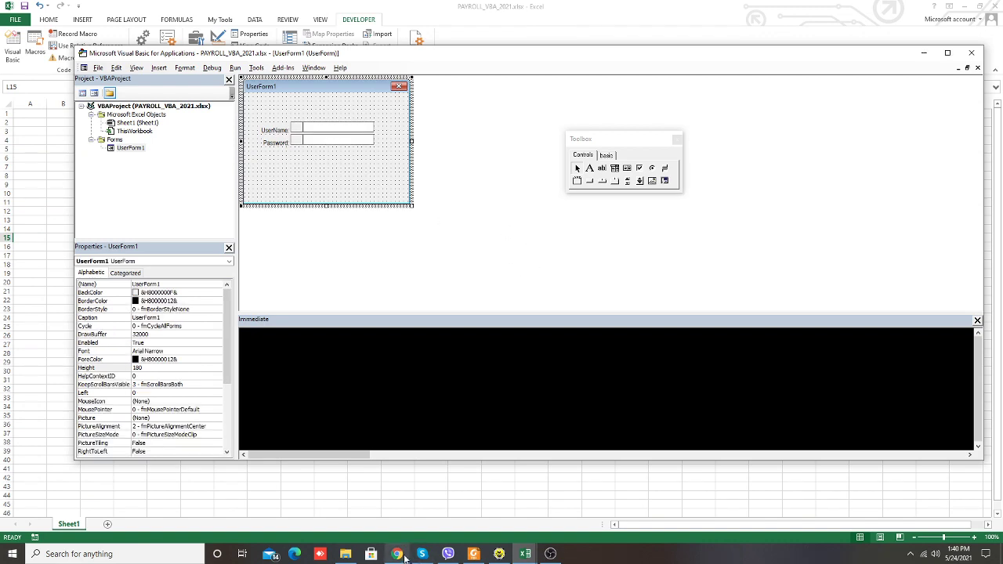
pyautogui.click(397, 554)
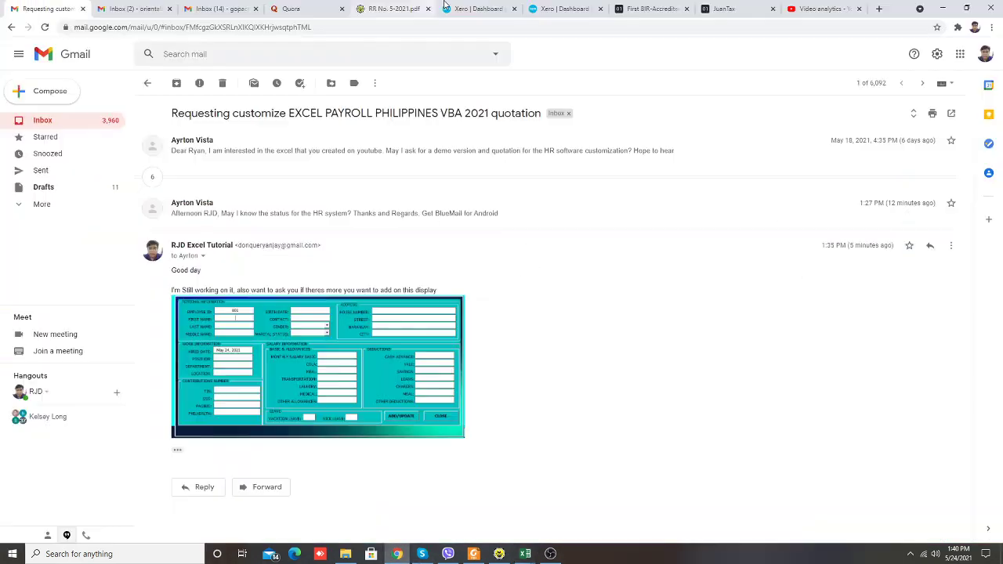
pyautogui.click(878, 9)
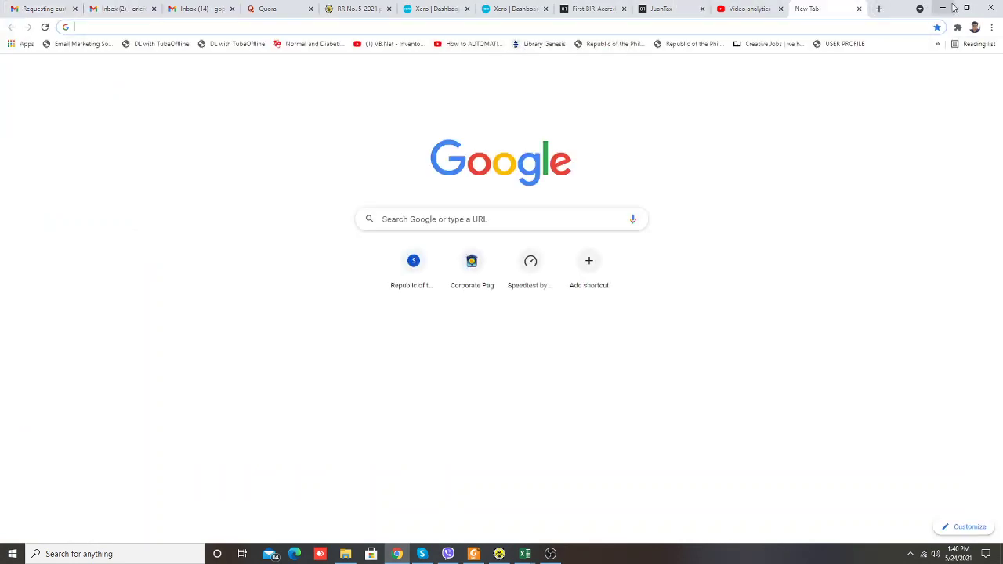
pyautogui.hotkey('alt', 'Tab')
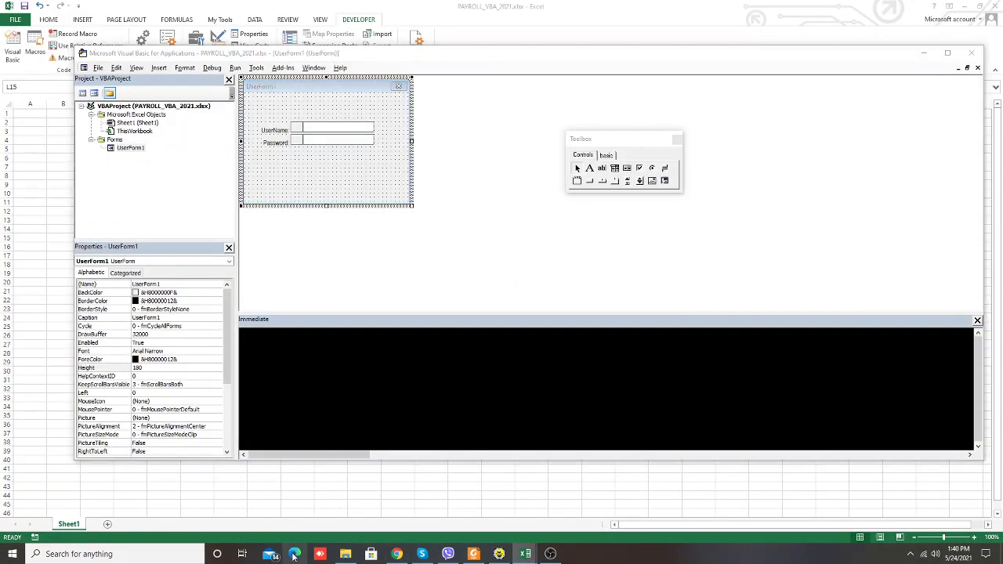
pyautogui.press('F5')
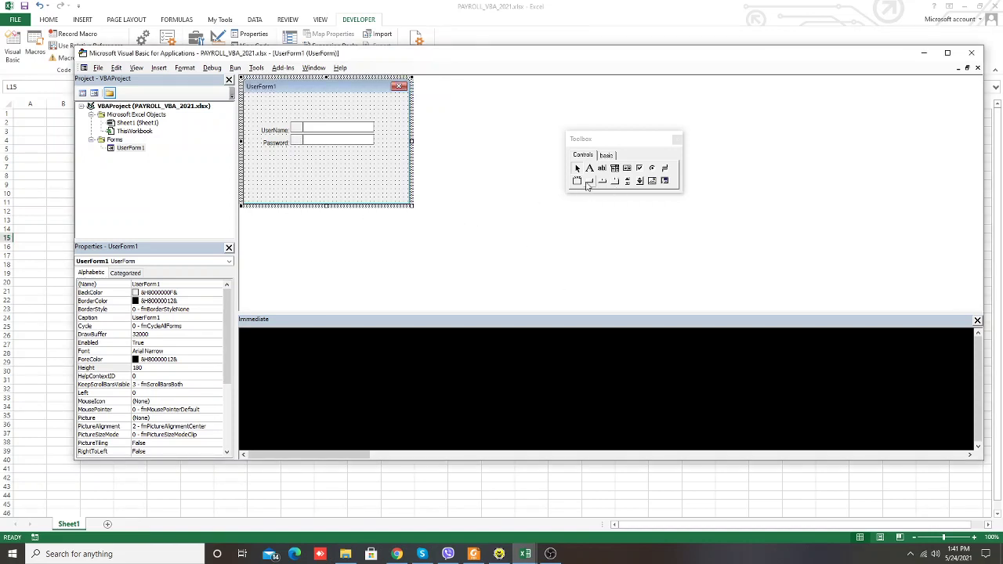
# Draw CommandButton1 below the Password text box and move it under the fields.
pyautogui.click(587, 187)
pyautogui.moveTo(271, 165); pyautogui.dragTo(322, 177)
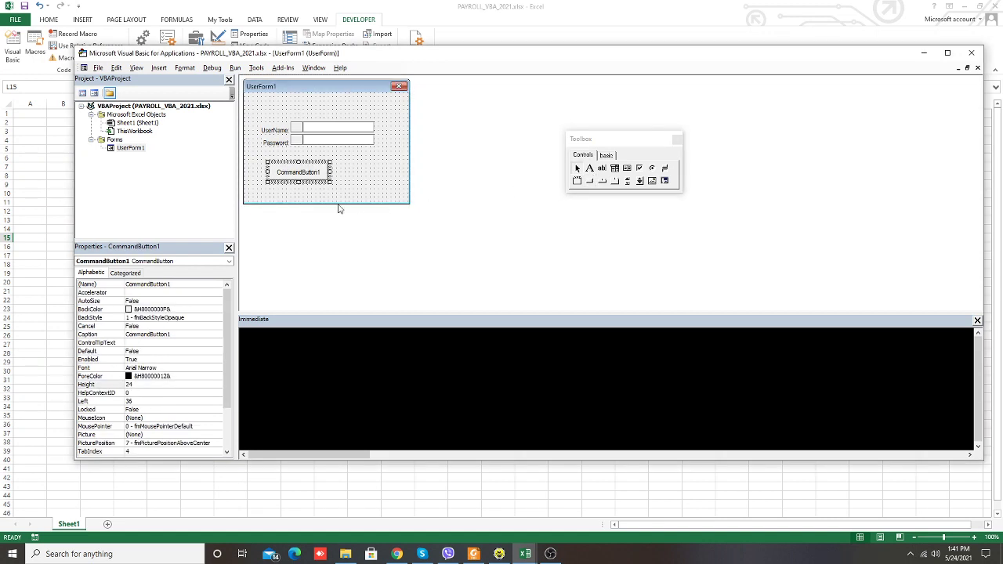
pyautogui.moveTo(329, 174); pyautogui.dragTo(366, 177)
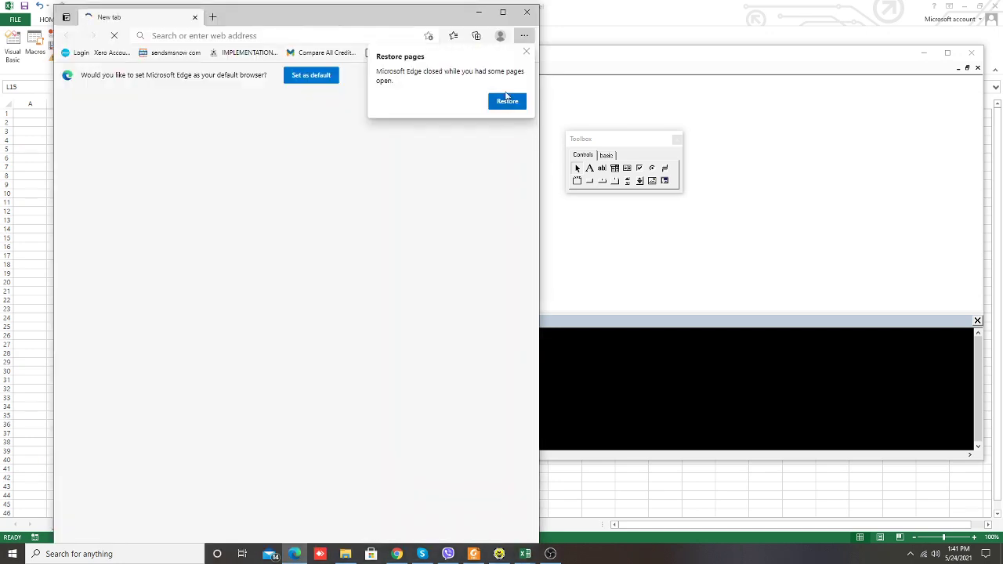
# Web-search icon archive and open the iconarchive.com result in a new tab.
pyautogui.click(527, 52)
pyautogui.click(267, 37)
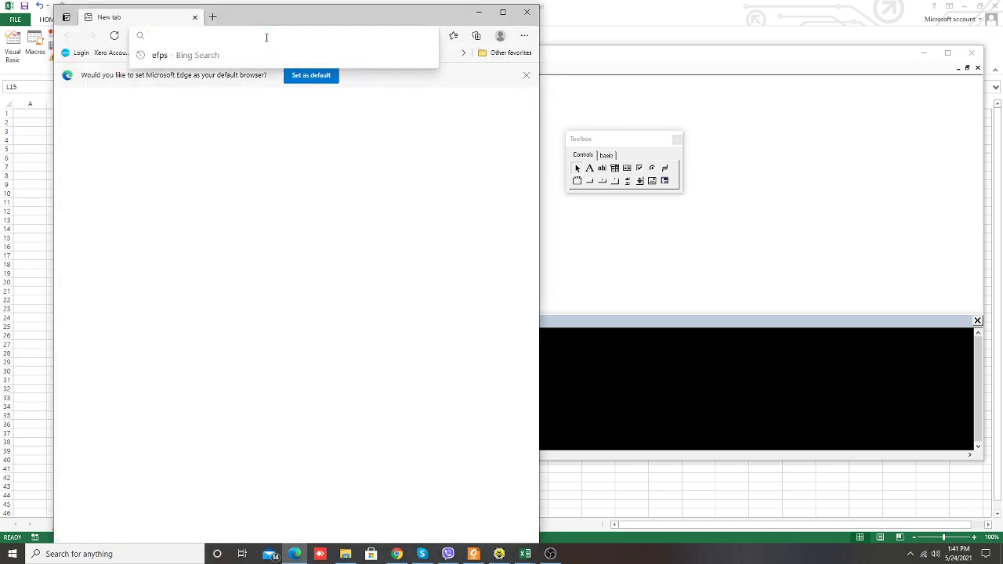
pyautogui.write('icon ar')
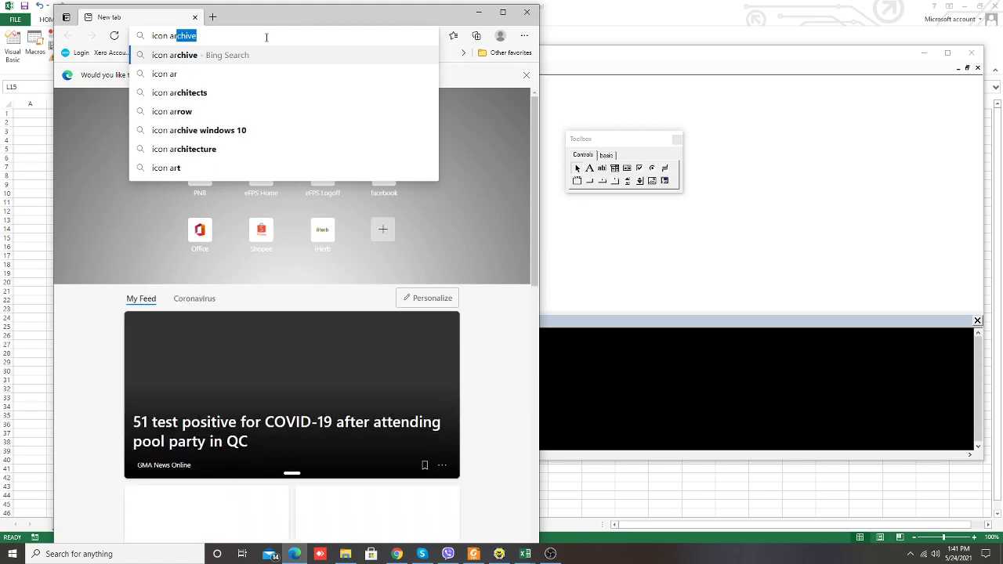
pyautogui.press('Return')
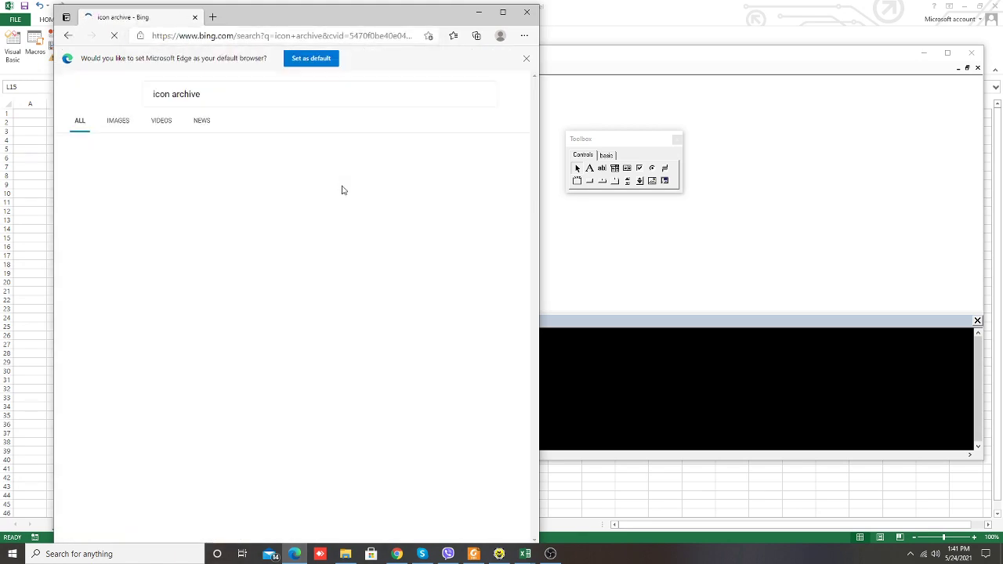
pyautogui.scroll(-3, 239, 320)
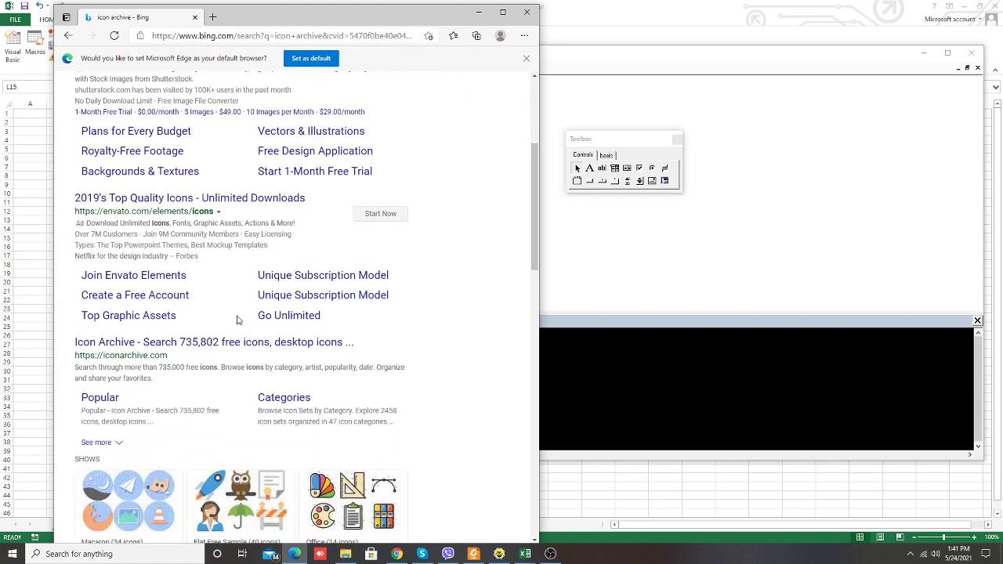
pyautogui.scroll(-3, 238, 320)
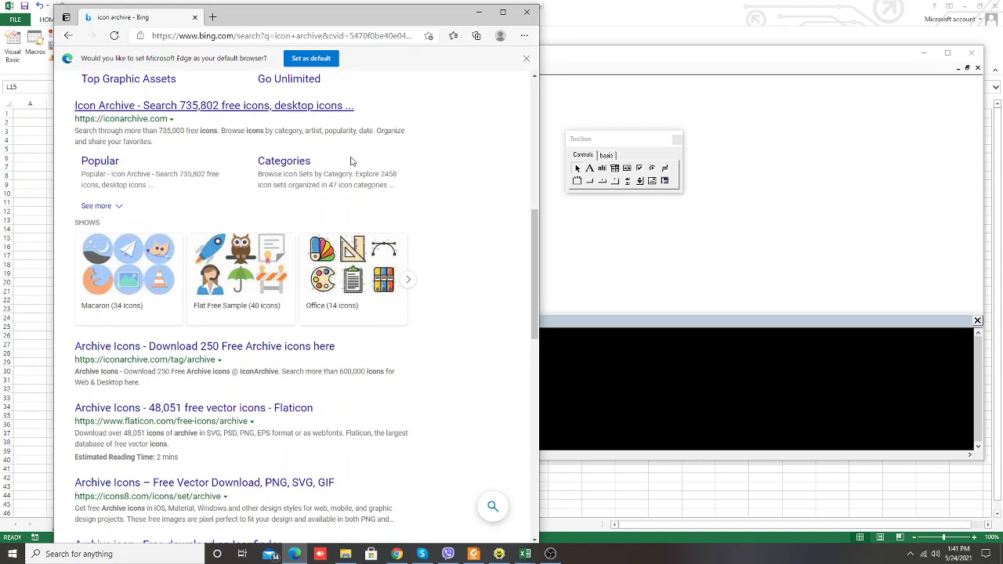
pyautogui.hotkey('ctrl', 'shift', 'k')
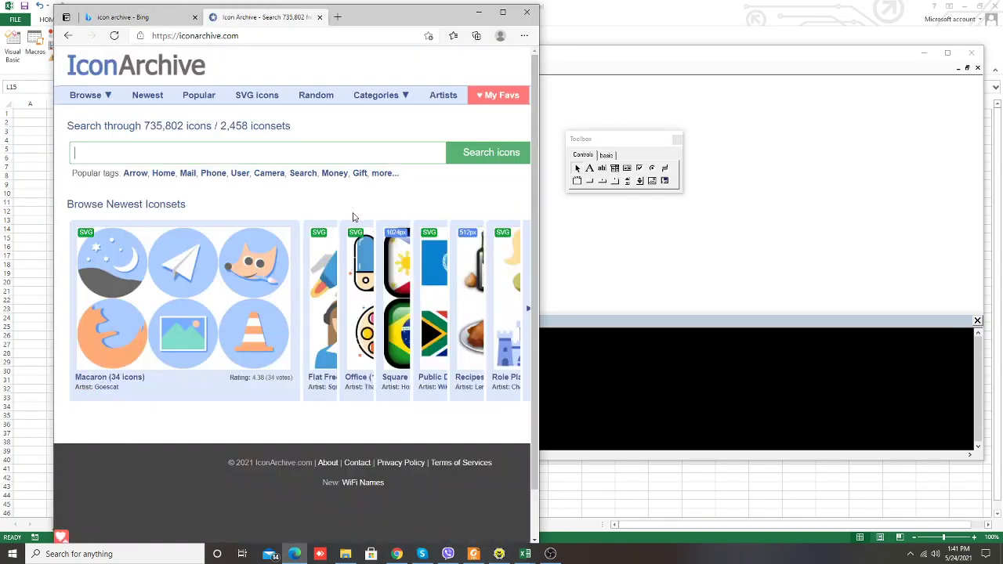
# Search IconArchive for user icons and browse the results.
pyautogui.click(216, 156)
pyautogui.write('user')
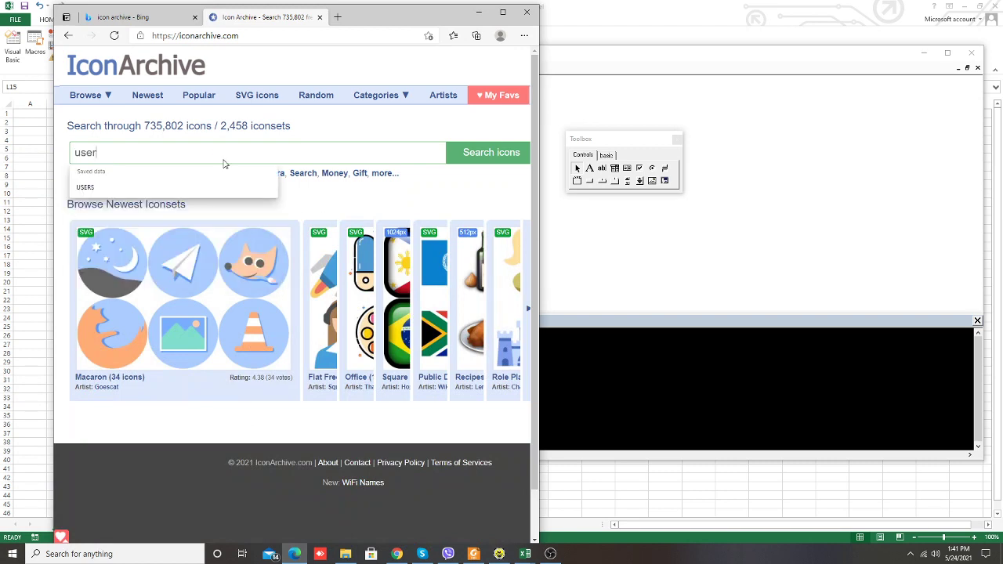
pyautogui.press('Return')
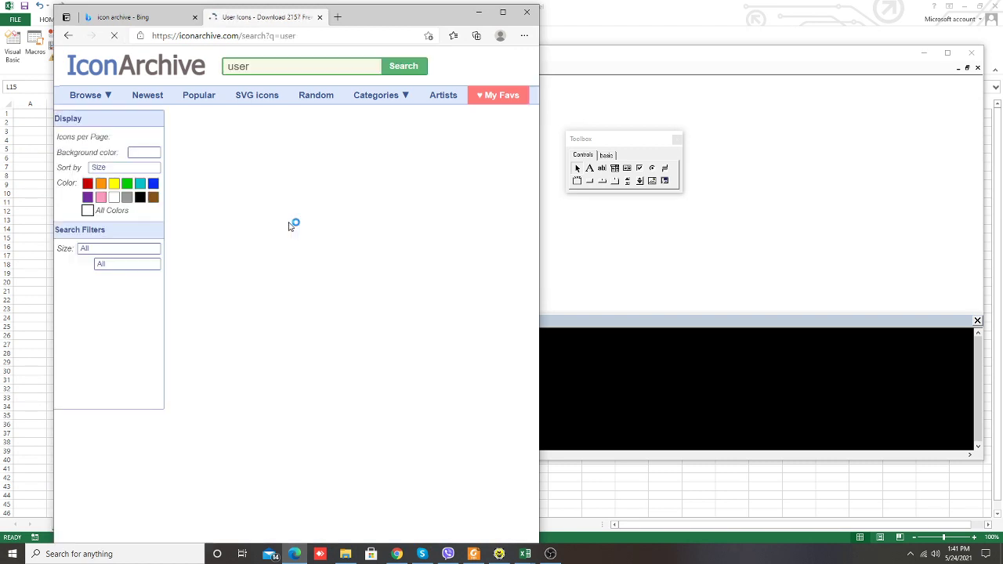
pyautogui.scroll(-2, 384, 279)
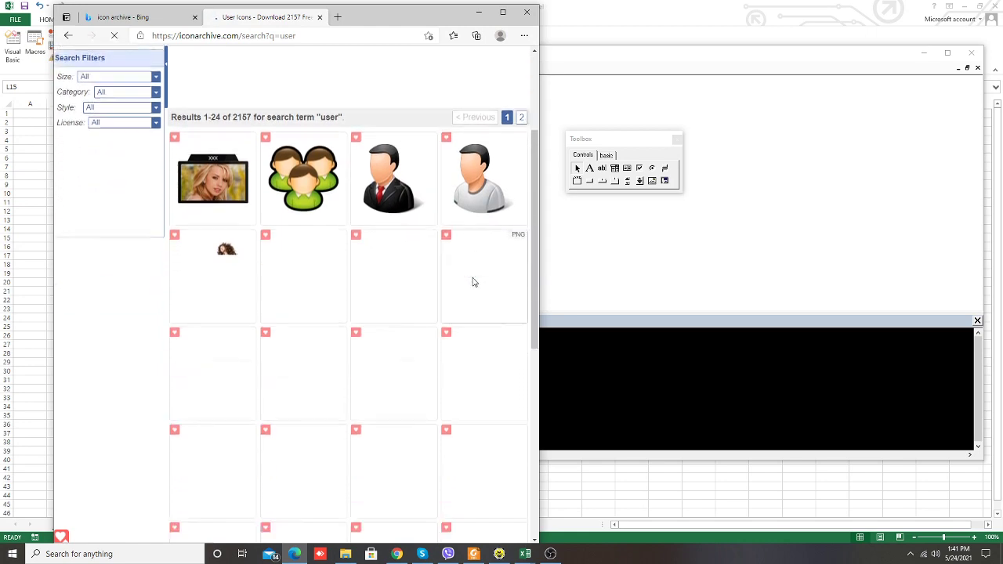
pyautogui.scroll(-1, 471, 275)
pyautogui.scroll(-2, 471, 275)
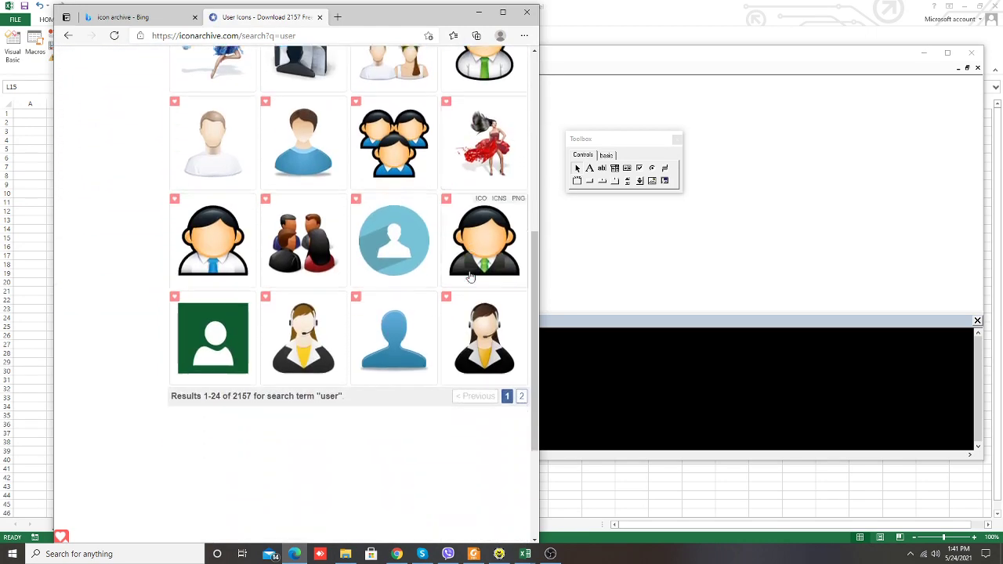
pyautogui.scroll(-2, 471, 276)
pyautogui.scroll(5, 470, 277)
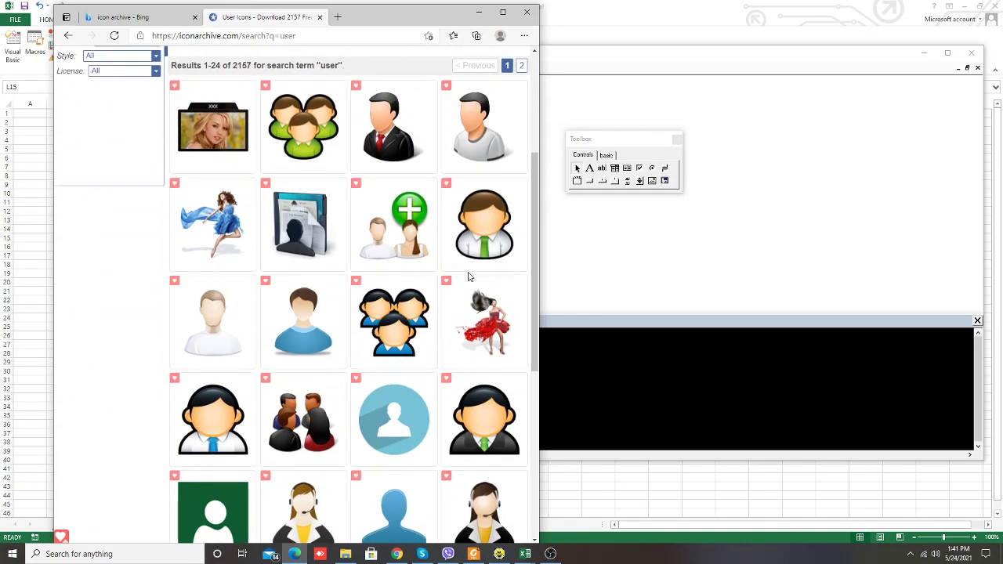
pyautogui.click(504, 13)
pyautogui.scroll(-2, 495, 327)
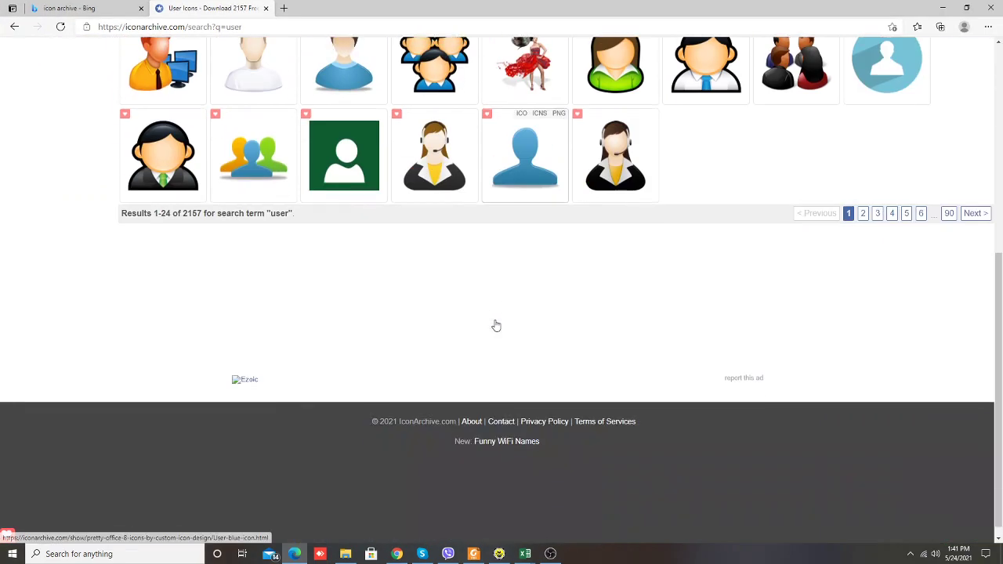
pyautogui.scroll(4, 842, 250)
pyautogui.scroll(1, 849, 386)
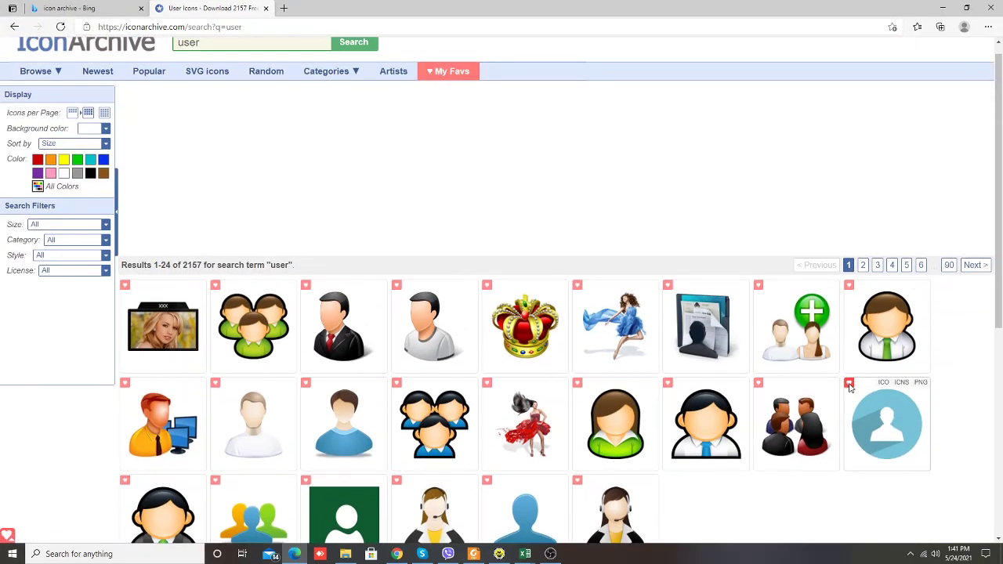
# Download the Administrator icon as an ICO file.
pyautogui.click(883, 333)
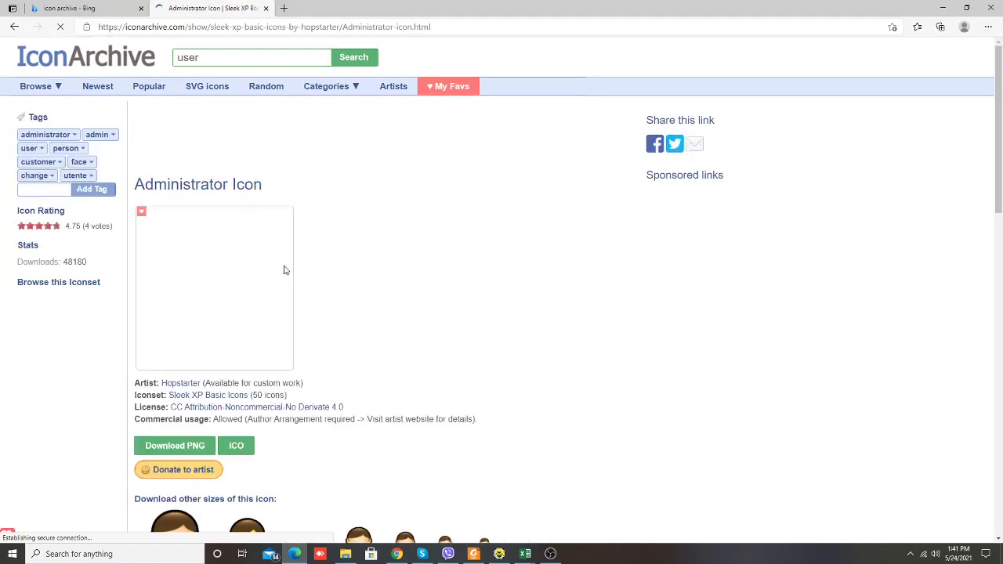
pyautogui.scroll(-5, 284, 268)
pyautogui.click(237, 66)
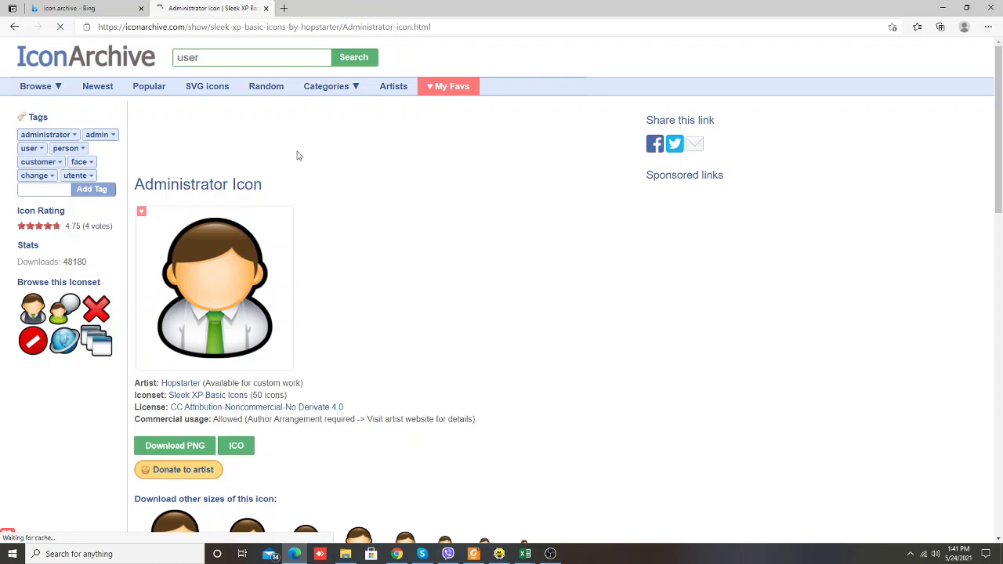
# Search IconArchive for password icons.
pyautogui.doubleClick(228, 57)
pyautogui.write('pass')
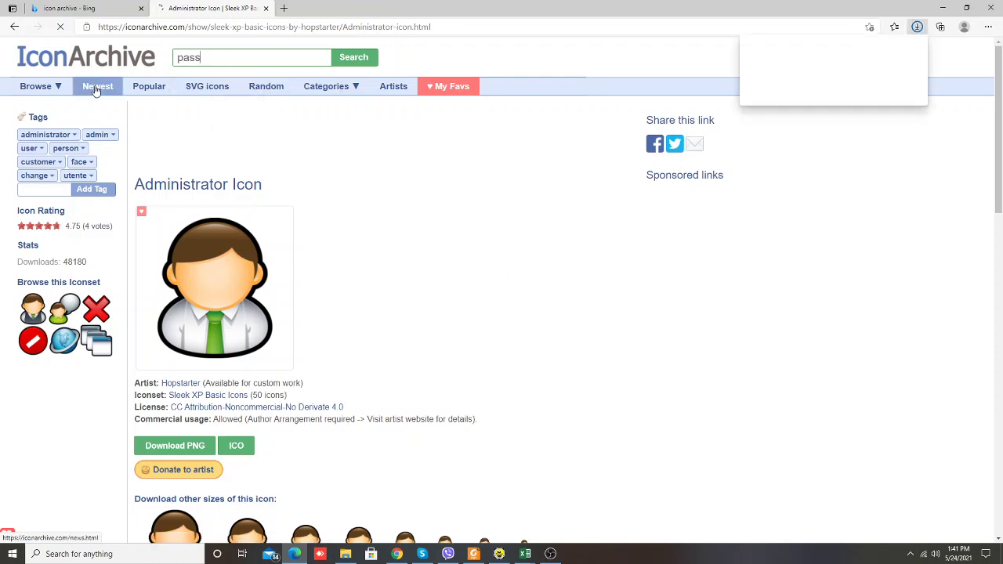
pyautogui.write('wrd')
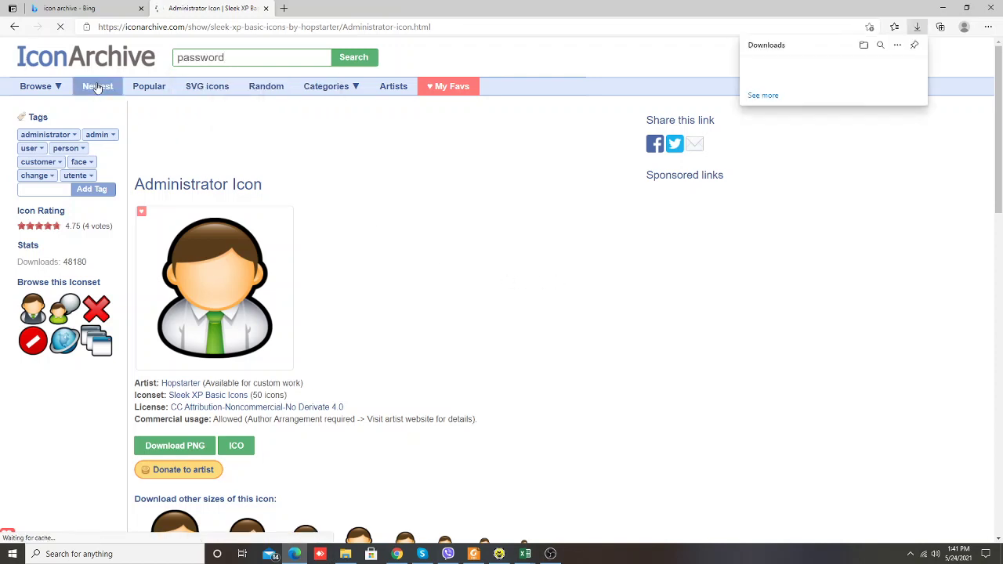
pyautogui.press('Return')
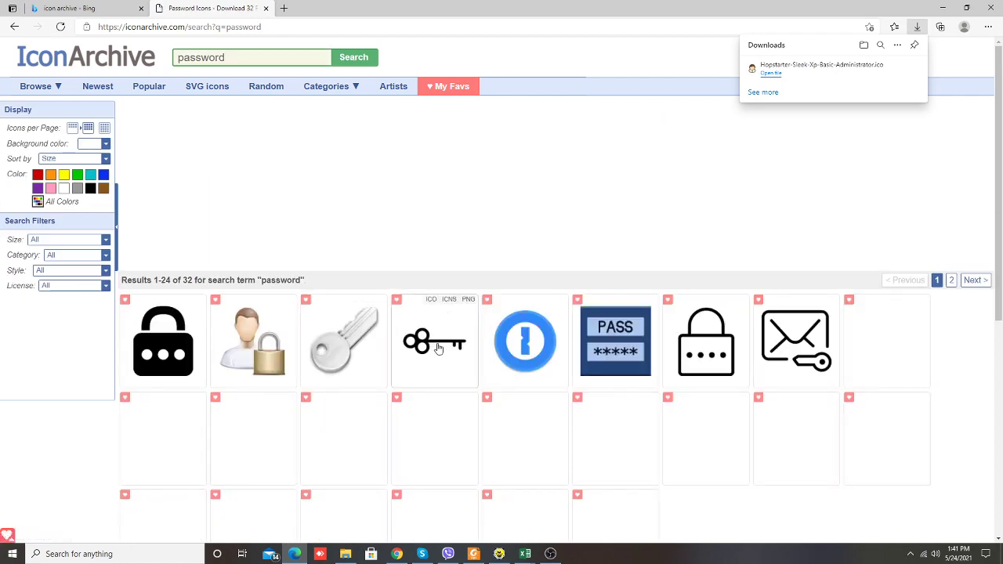
# Open IconArchive's Secrecy padlock-and-key icon page, then duplicate CommandButton1 to its right on UserForm1.
pyautogui.scroll(-2, 423, 350)
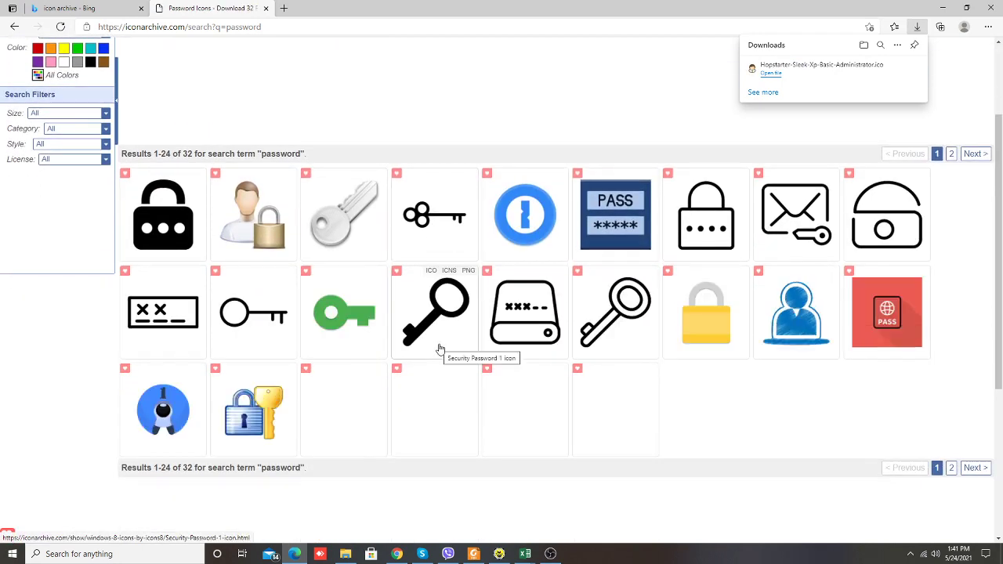
pyautogui.scroll(-2, 339, 303)
pyautogui.scroll(2, 339, 303)
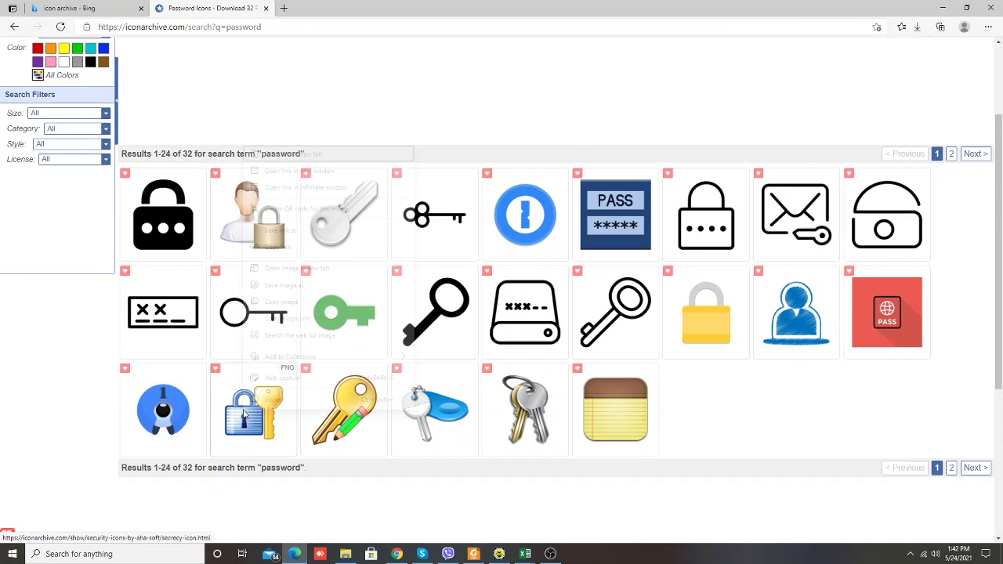
pyautogui.rightClick(258, 434)
pyautogui.click(423, 169)
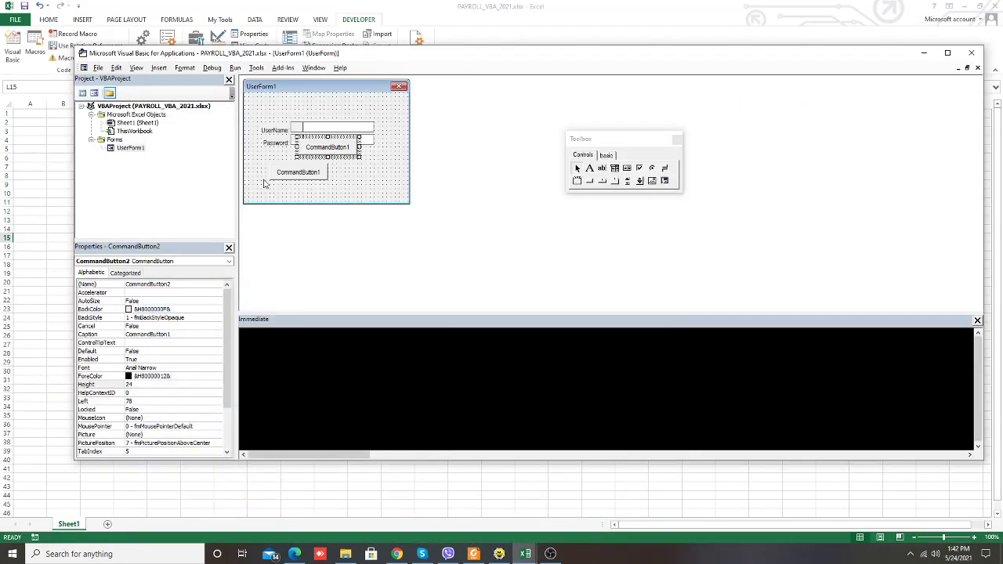
pyautogui.moveTo(314, 174); pyautogui.dragTo(376, 178)
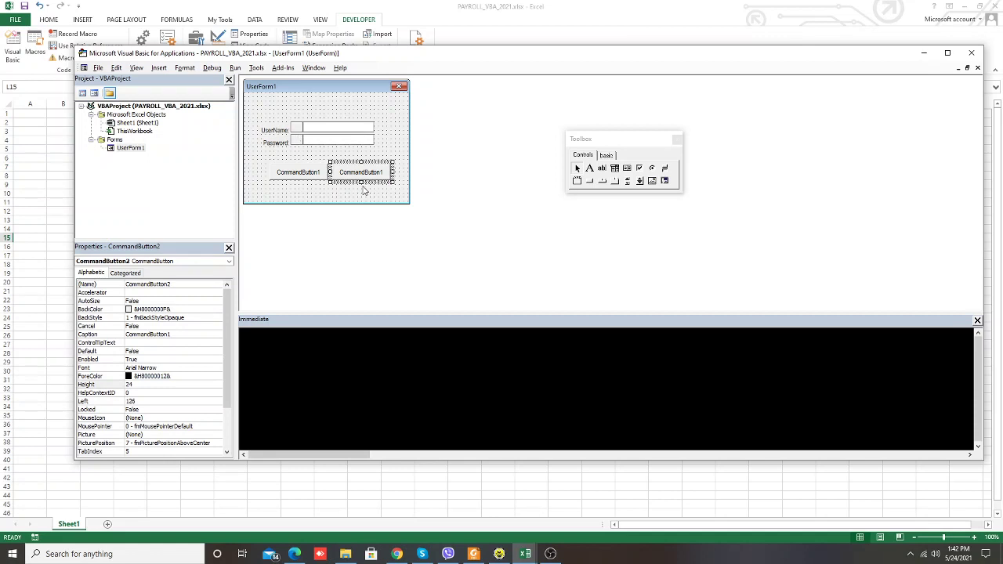
pyautogui.click(300, 129)
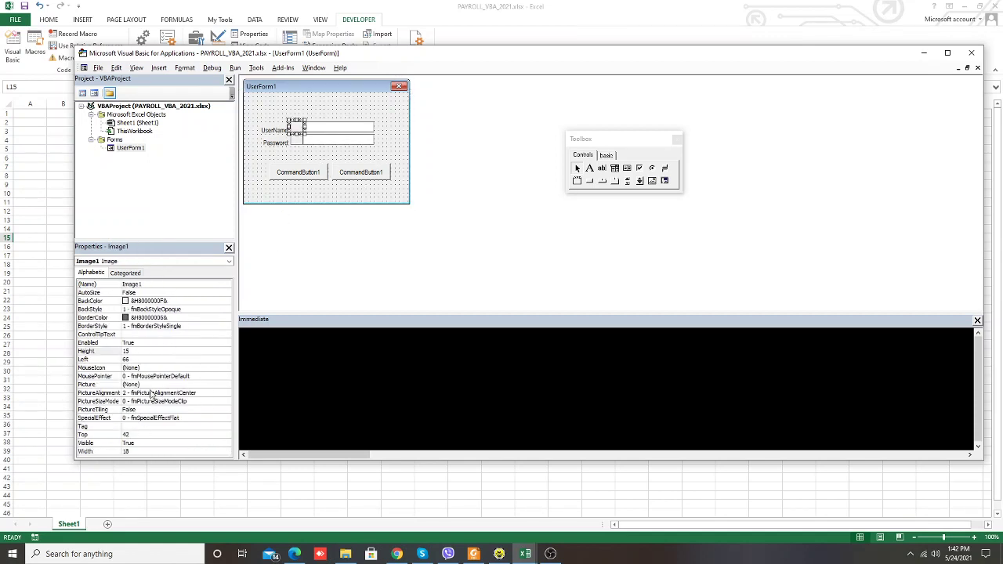
# Load Hopstarter-Sleek-Xp-Basic-Administrator.ico into the UserName image and set PictureSizeMode to stretch.
pyautogui.click(159, 384)
pyautogui.click(227, 386)
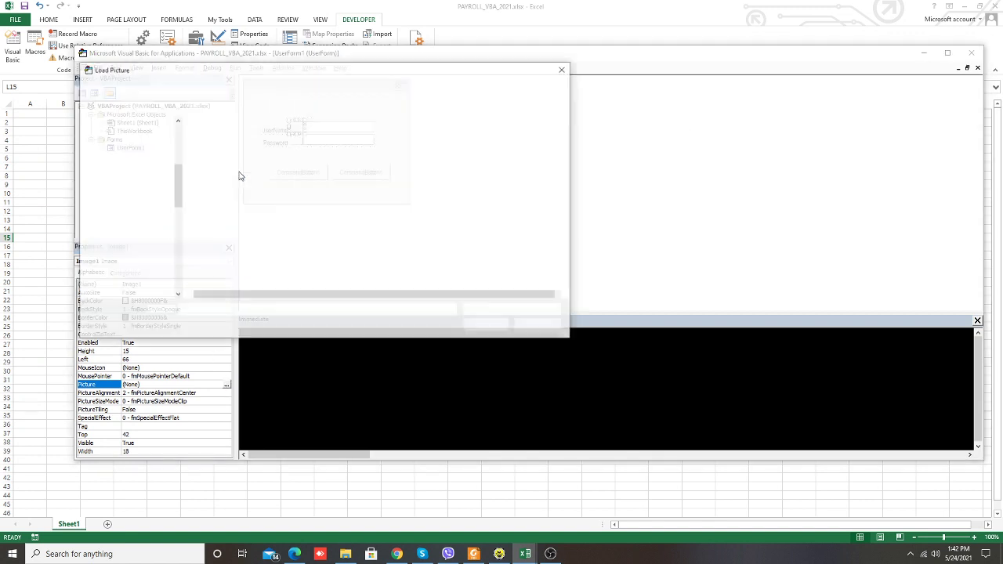
pyautogui.click(227, 163)
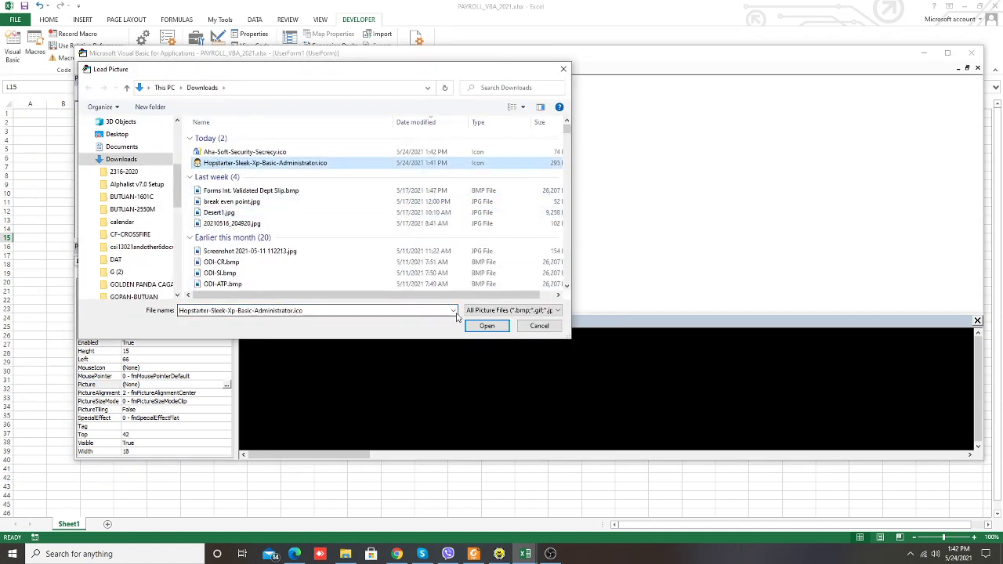
pyautogui.click(483, 328)
pyautogui.click(228, 402)
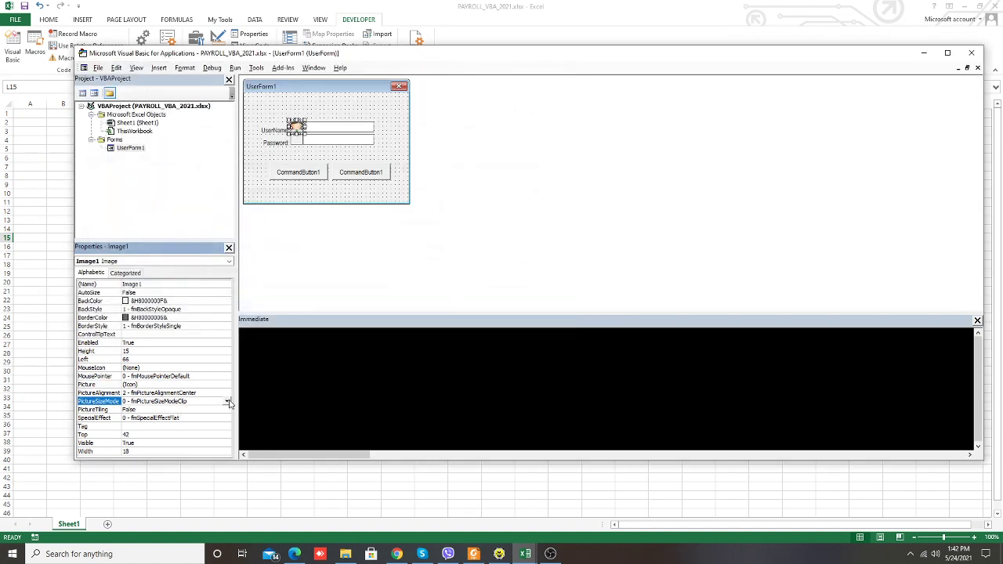
pyautogui.click(226, 402)
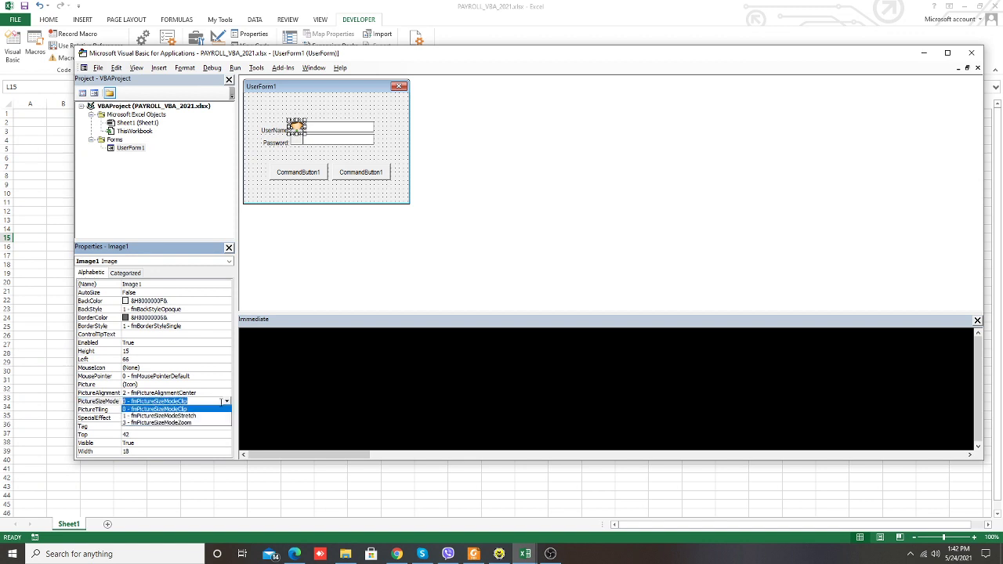
pyautogui.click(180, 418)
pyautogui.click(397, 154)
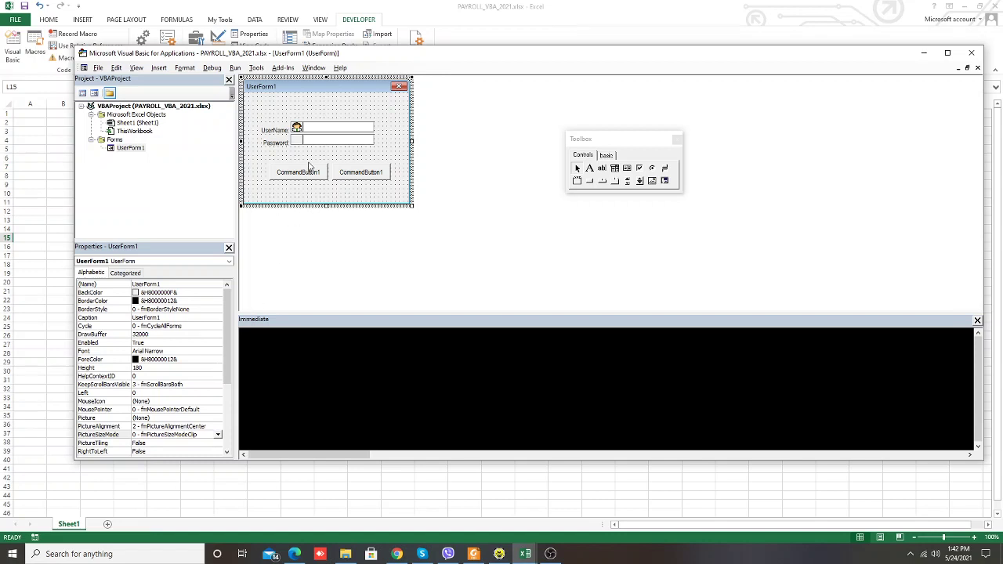
# Load Aha-Soft-Security-Secrecy.ico into the Password image and set PictureSizeMode to stretch.
pyautogui.click(299, 142)
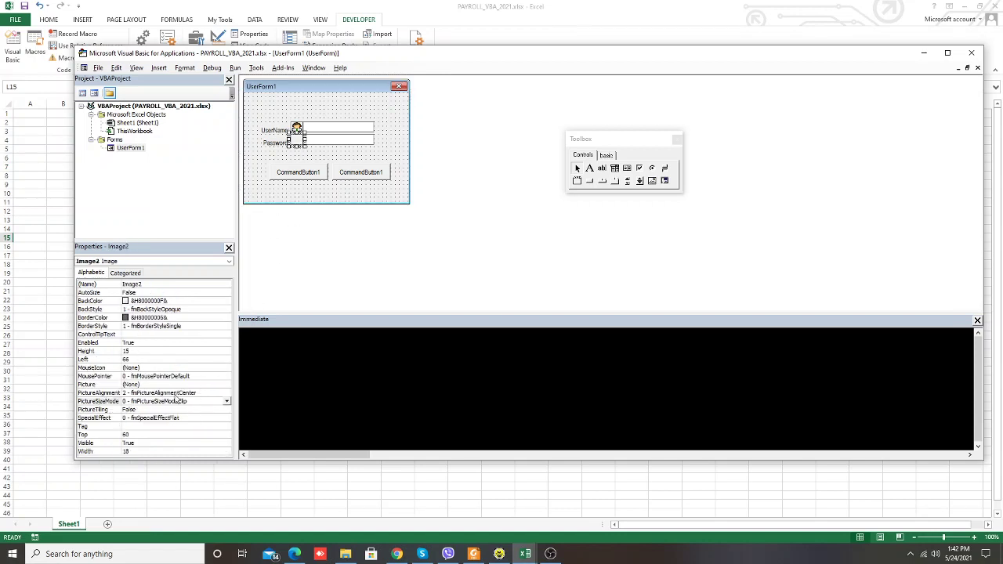
pyautogui.click(227, 387)
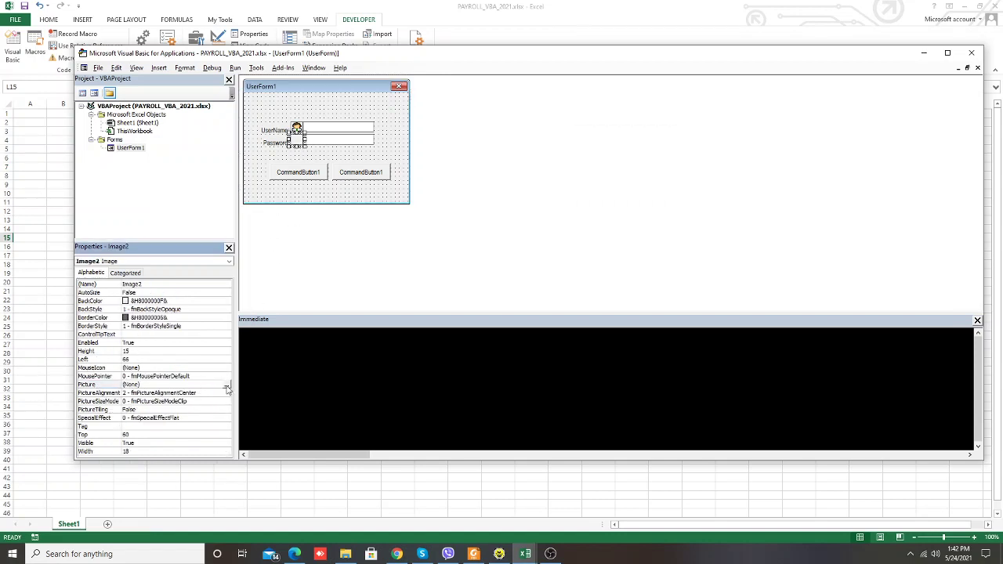
pyautogui.click(226, 386)
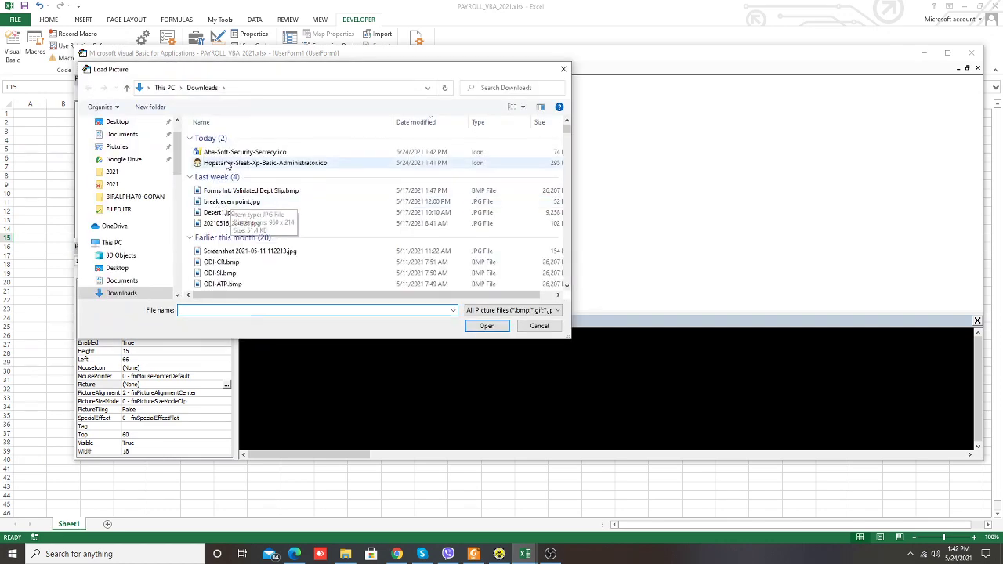
pyautogui.click(235, 152)
pyautogui.click(487, 326)
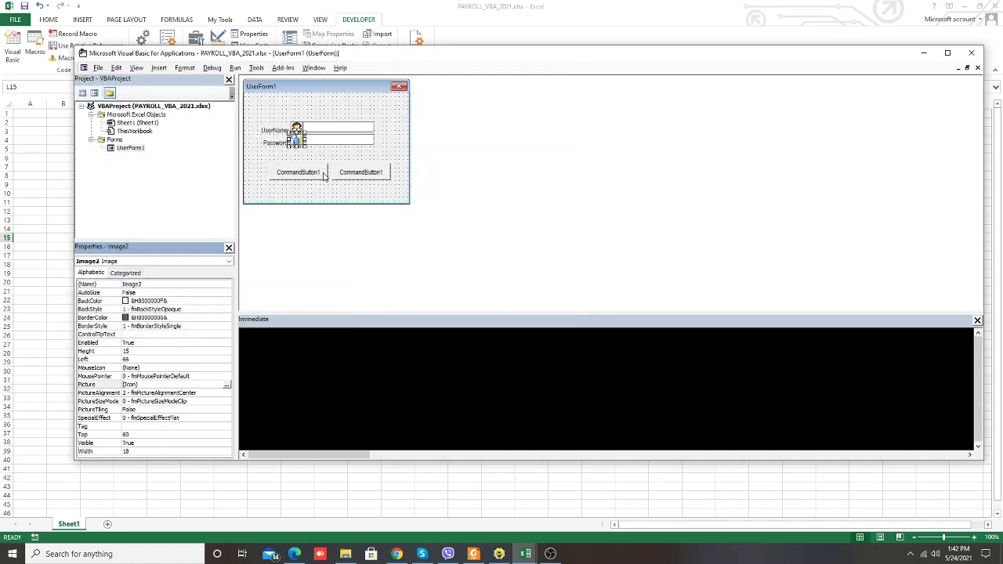
pyautogui.click(211, 401)
pyautogui.click(226, 402)
pyautogui.click(190, 416)
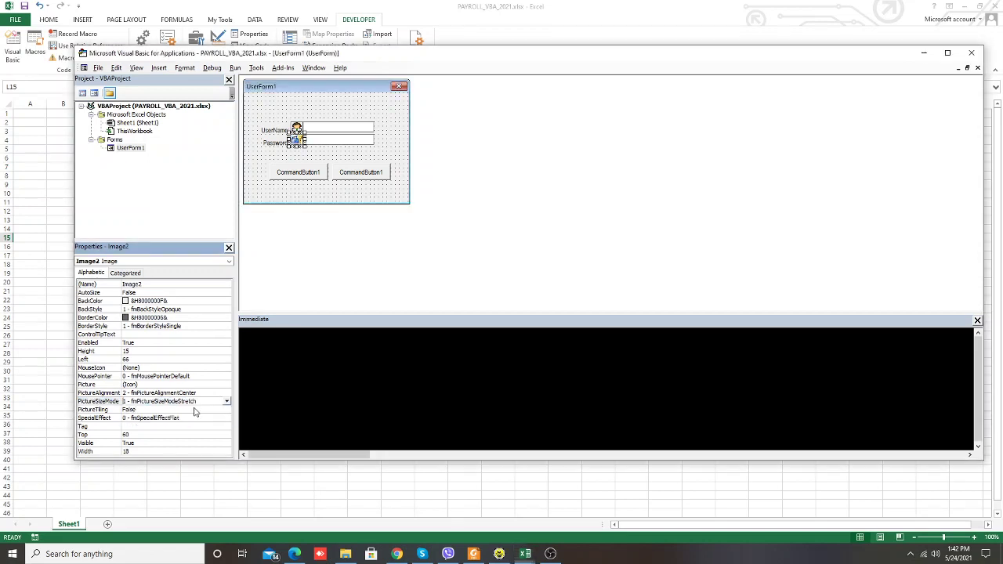
pyautogui.click(383, 152)
# Name the left button CMDLOGIN with caption LOG IN, and caption the second button CLOSE.
pyautogui.click(302, 174)
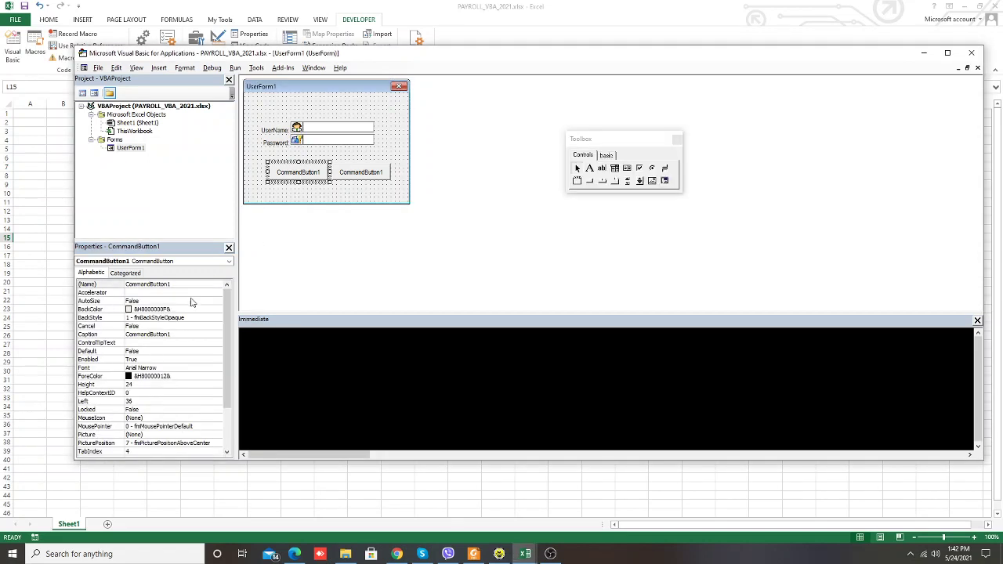
pyautogui.click(139, 284)
pyautogui.write('CMDLOGIN')
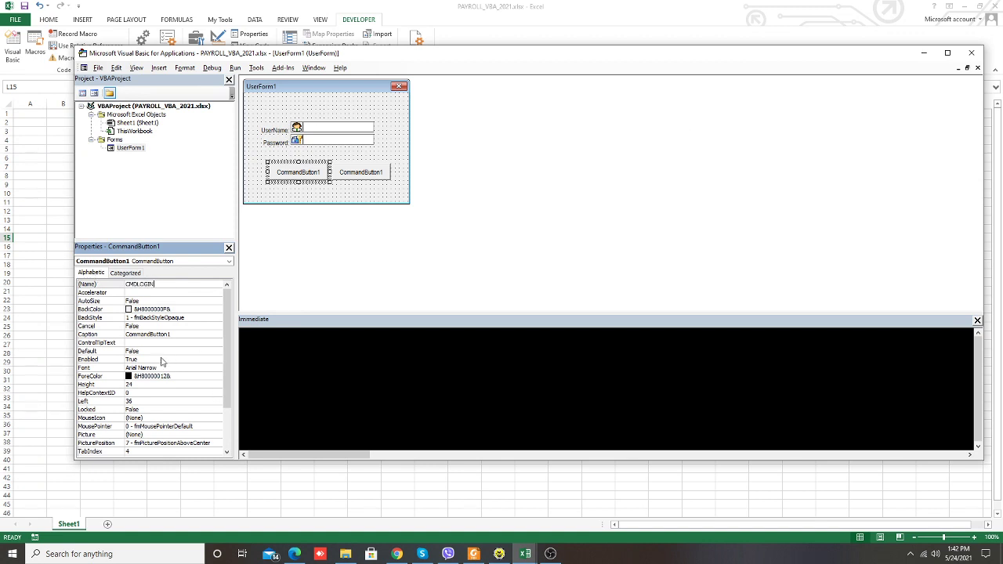
pyautogui.click(180, 334)
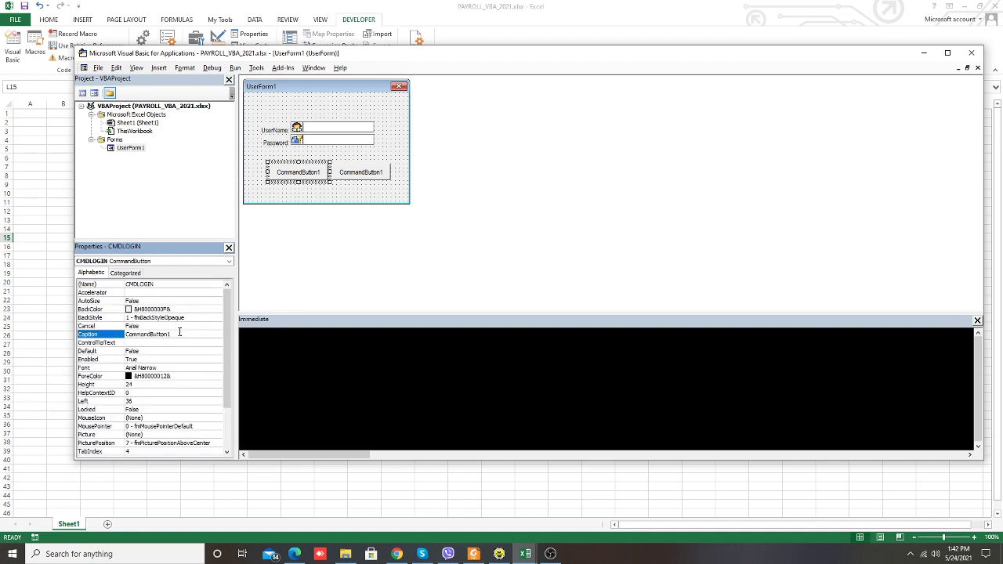
pyautogui.write('LOG IN')
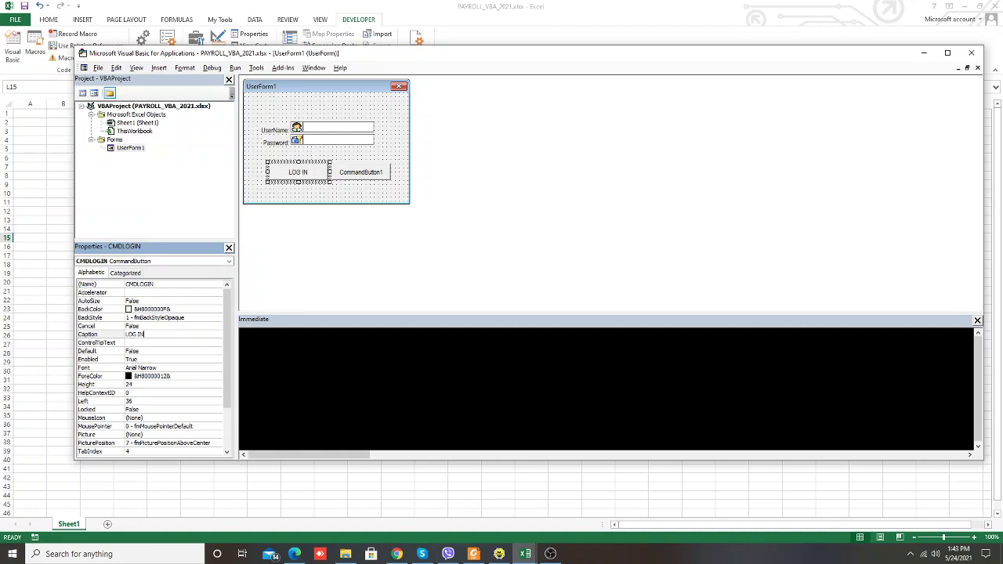
pyautogui.click(389, 170)
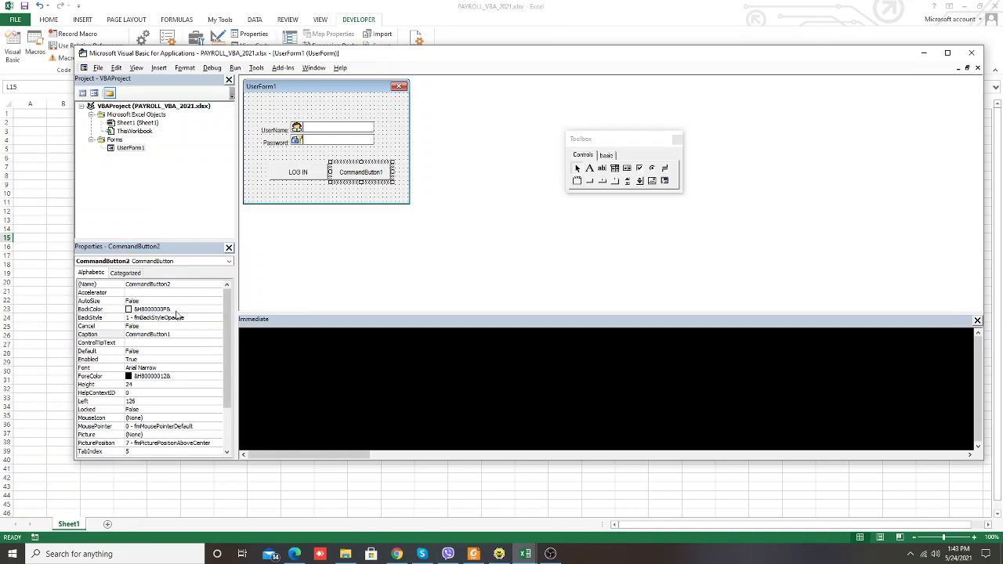
pyautogui.click(188, 333)
pyautogui.write('CLOSE')
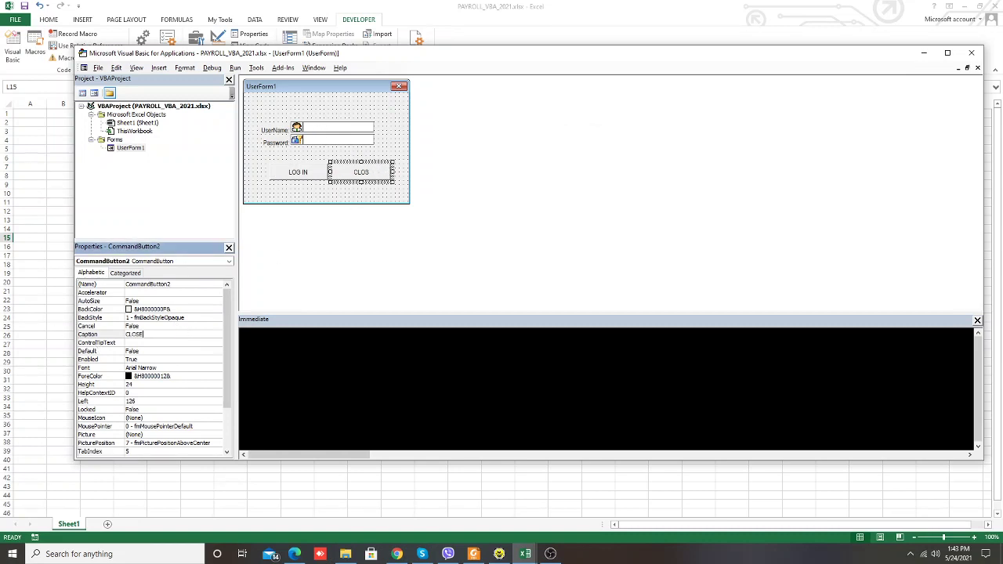
# Move both buttons up and shorten UserForm1 to a height of 159.71.
pyautogui.click(375, 155)
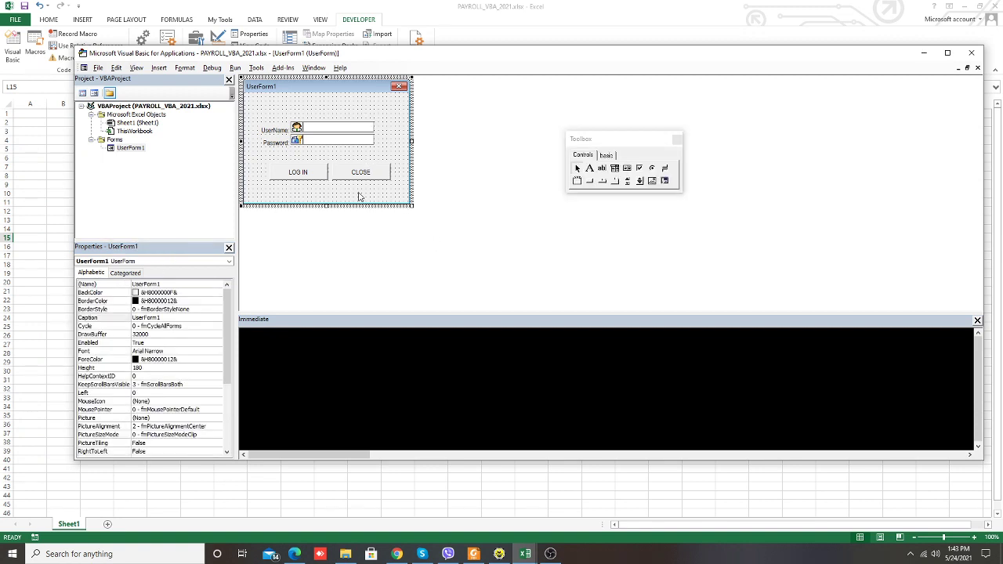
pyautogui.moveTo(375, 196); pyautogui.dragTo(304, 165)
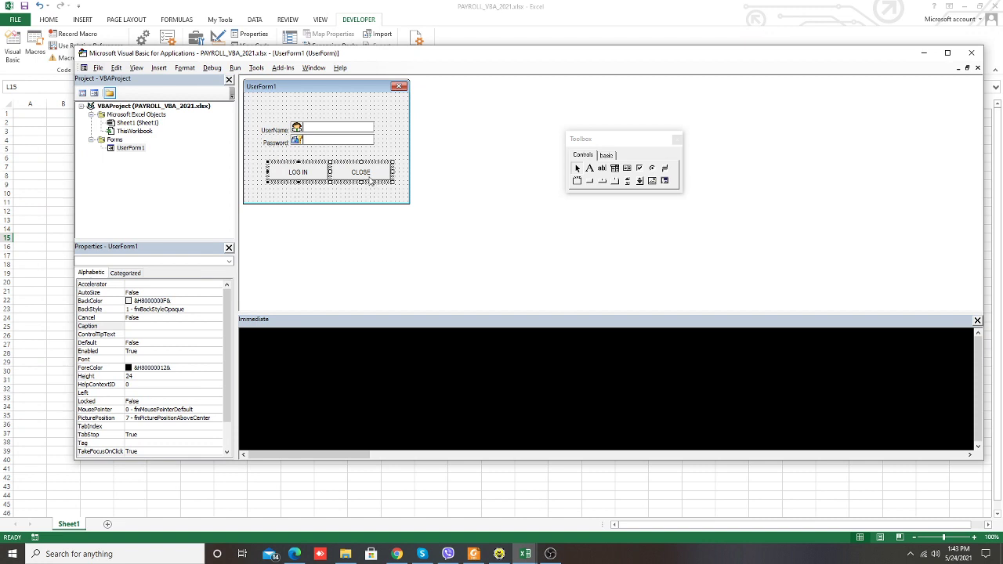
pyautogui.moveTo(370, 179); pyautogui.dragTo(366, 166)
pyautogui.click(401, 162)
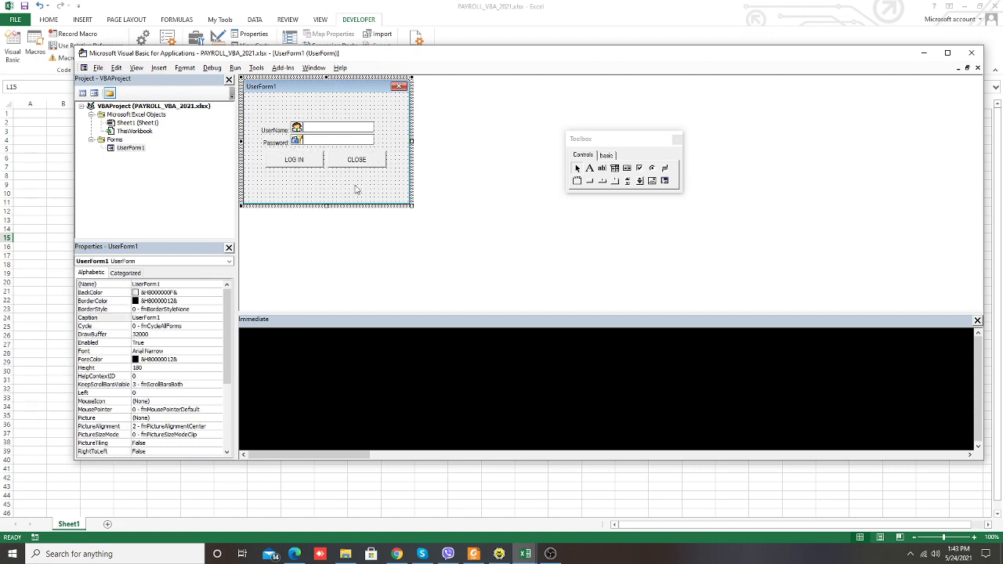
pyautogui.moveTo(327, 205); pyautogui.dragTo(327, 190)
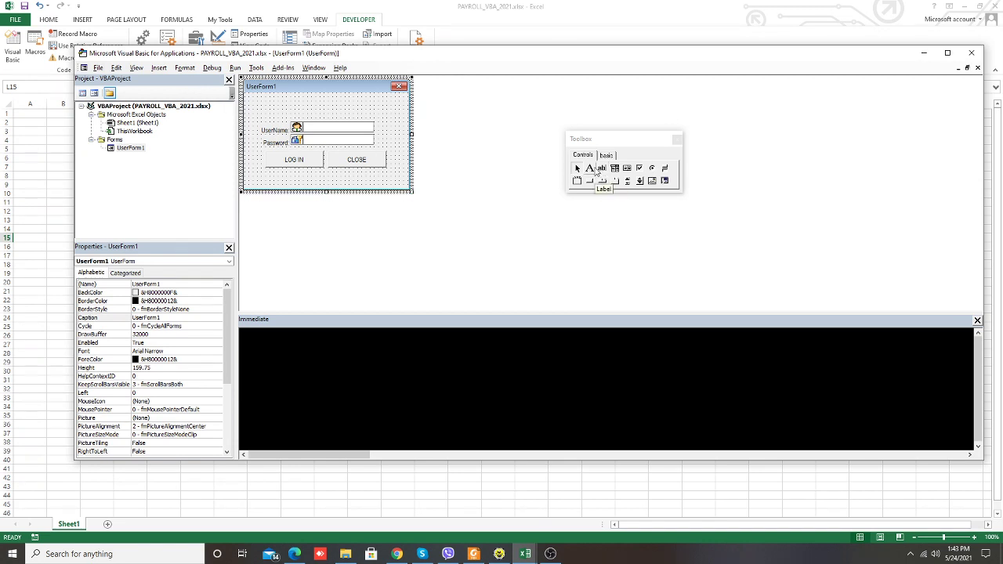
pyautogui.click(590, 168)
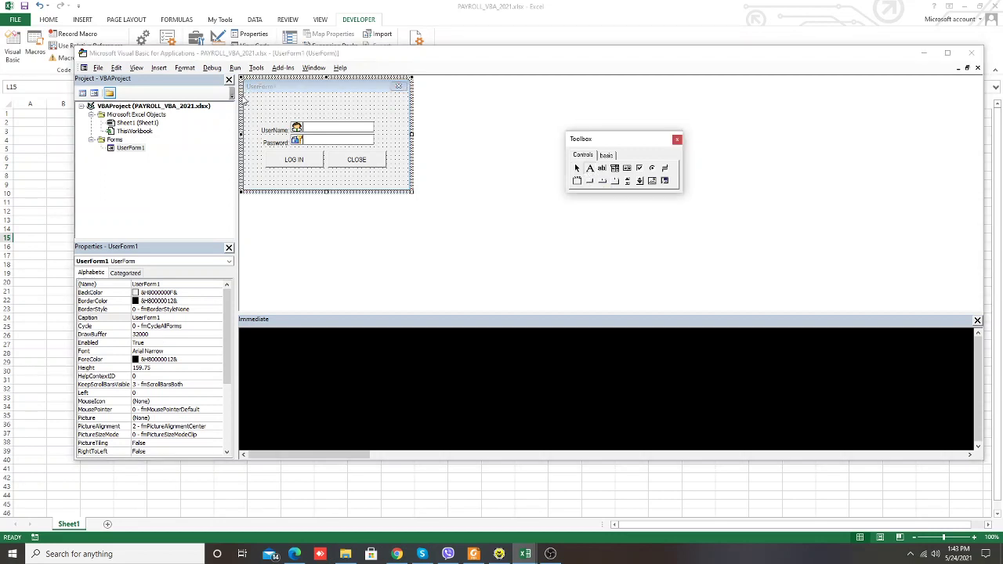
pyautogui.click(254, 102)
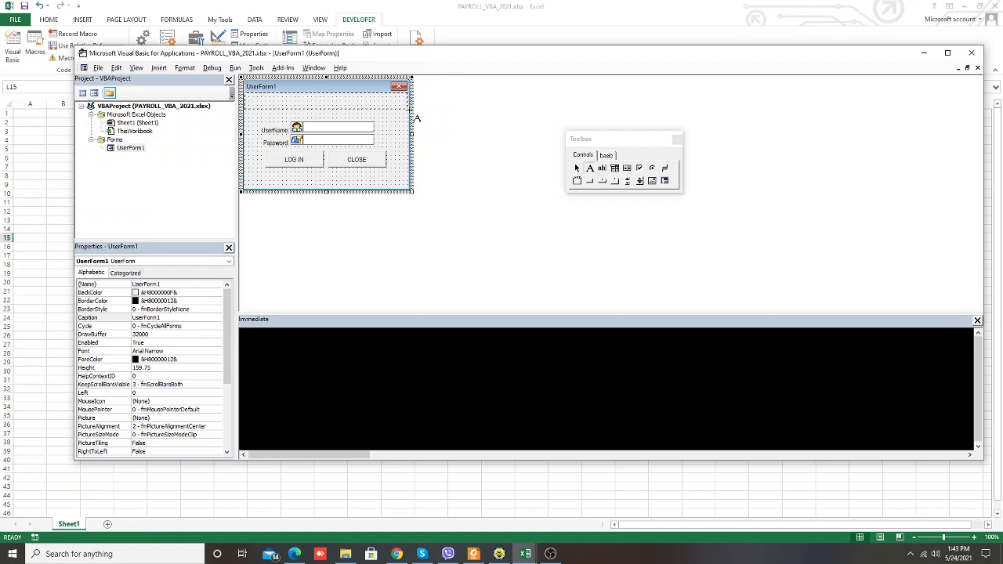
# Add a top label captioned LOG IN in Arial Narrow bold, size 16.
pyautogui.moveTo(411, 110); pyautogui.dragTo(409, 111)
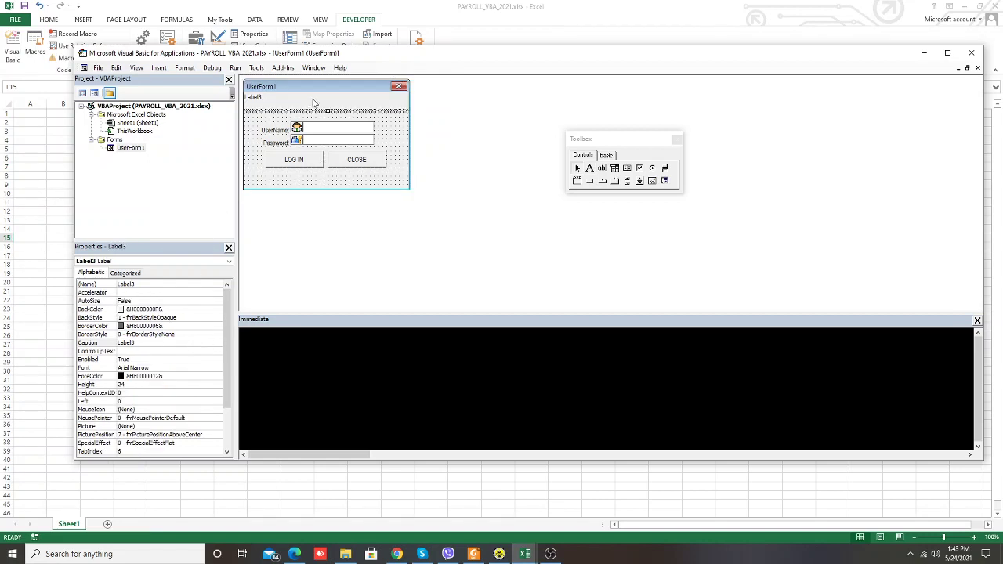
pyautogui.moveTo(314, 107); pyautogui.dragTo(314, 111)
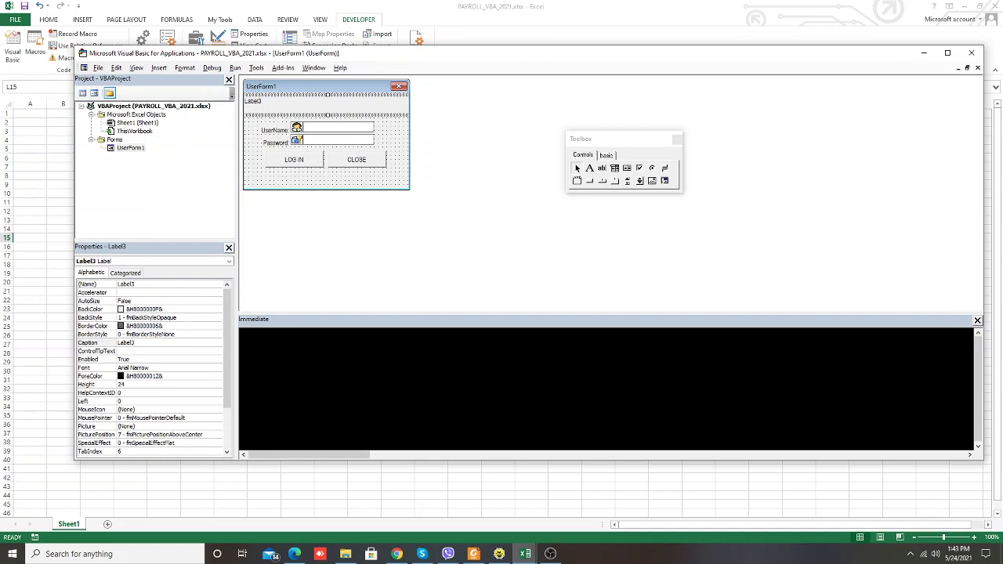
pyautogui.click(176, 368)
pyautogui.click(218, 368)
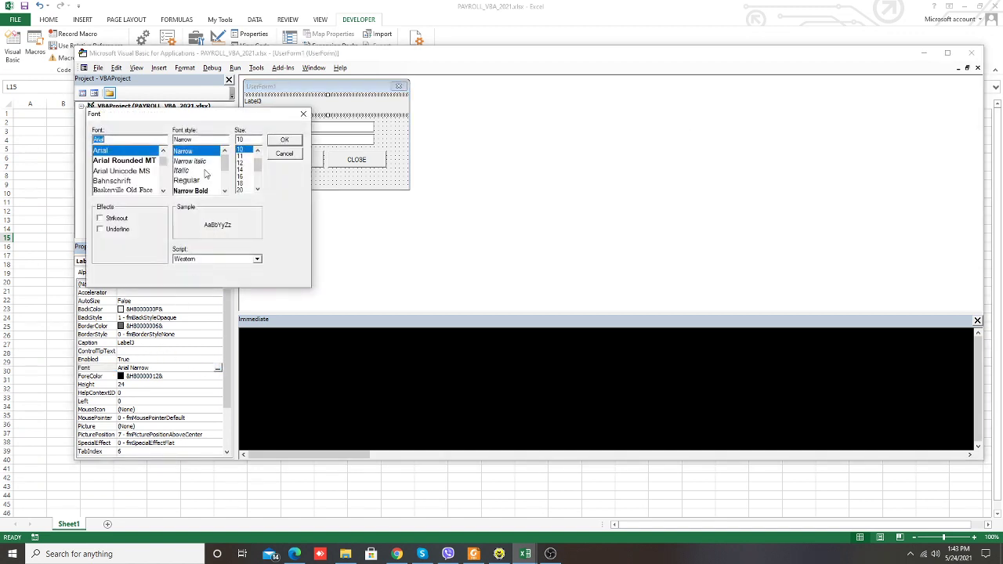
pyautogui.click(195, 191)
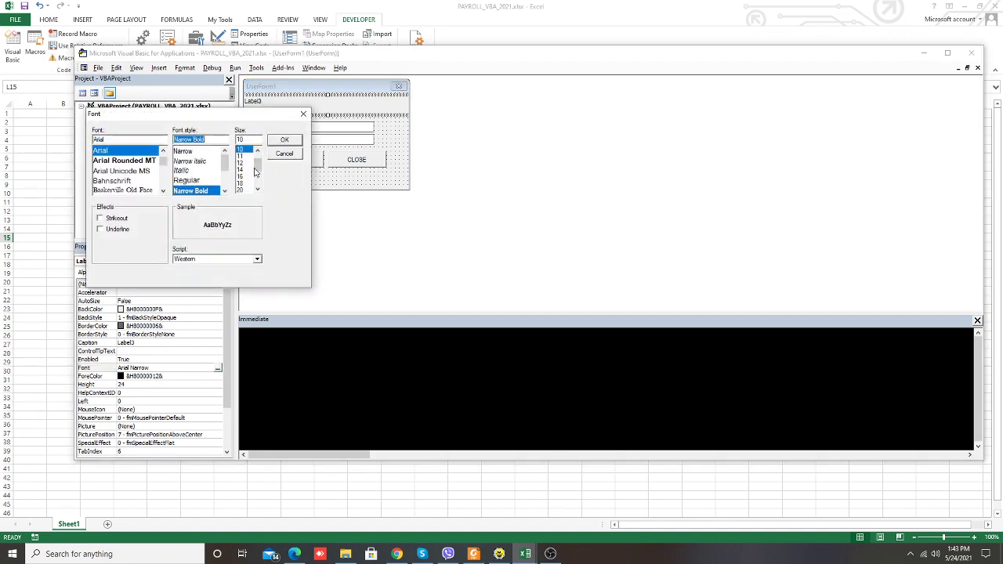
pyautogui.click(244, 170)
pyautogui.click(243, 177)
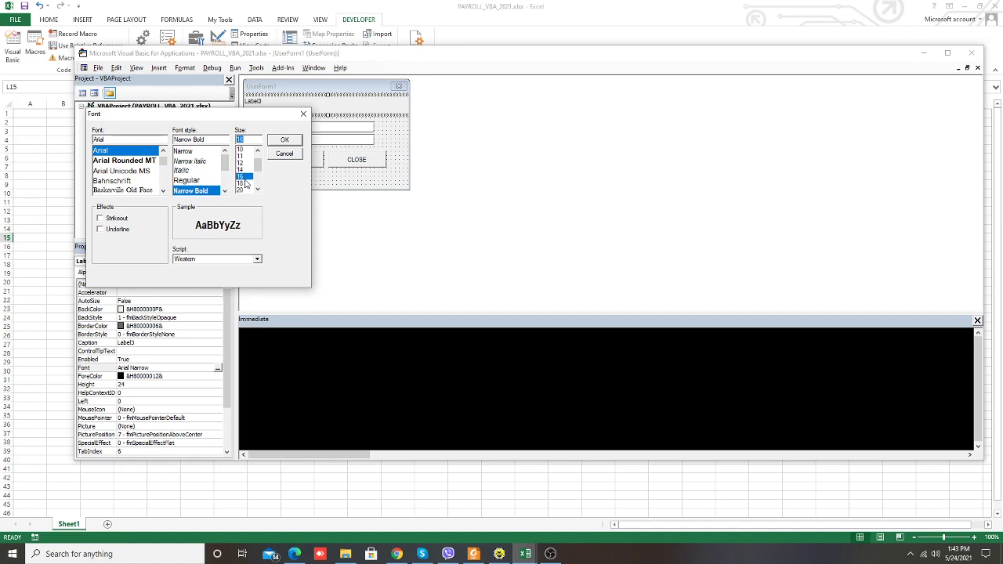
pyautogui.click(284, 141)
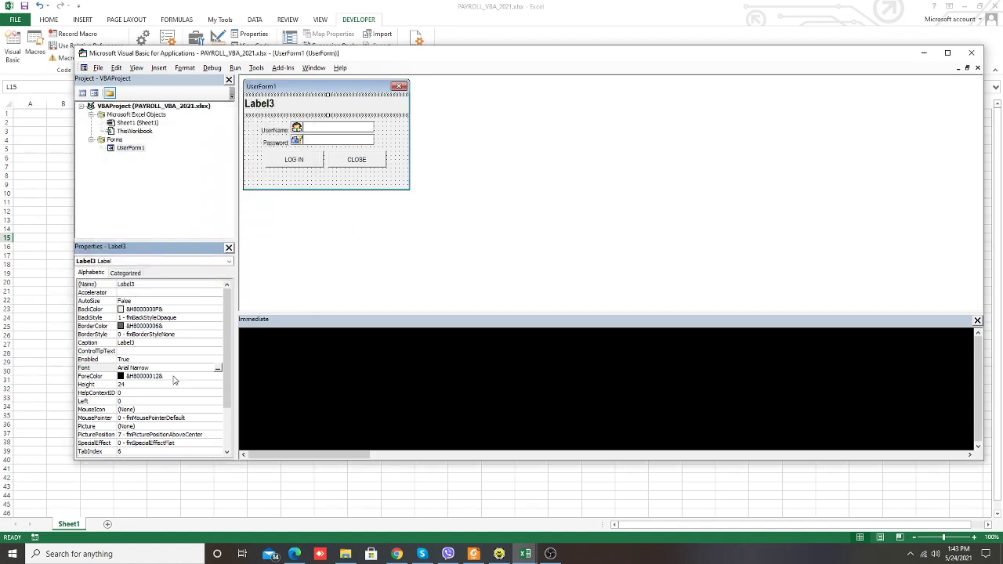
pyautogui.doubleClick(88, 342)
pyautogui.write('LOG IN')
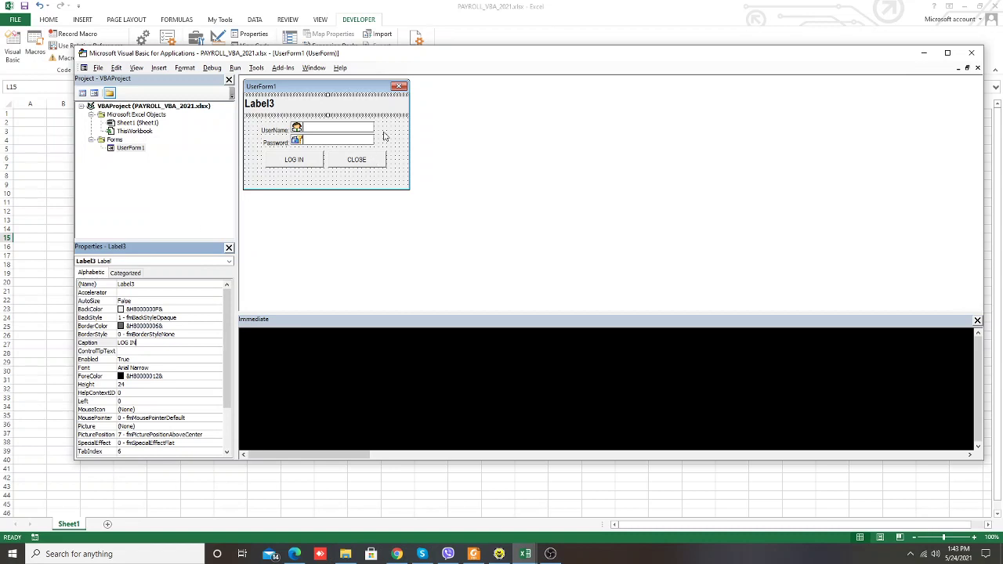
pyautogui.click(384, 136)
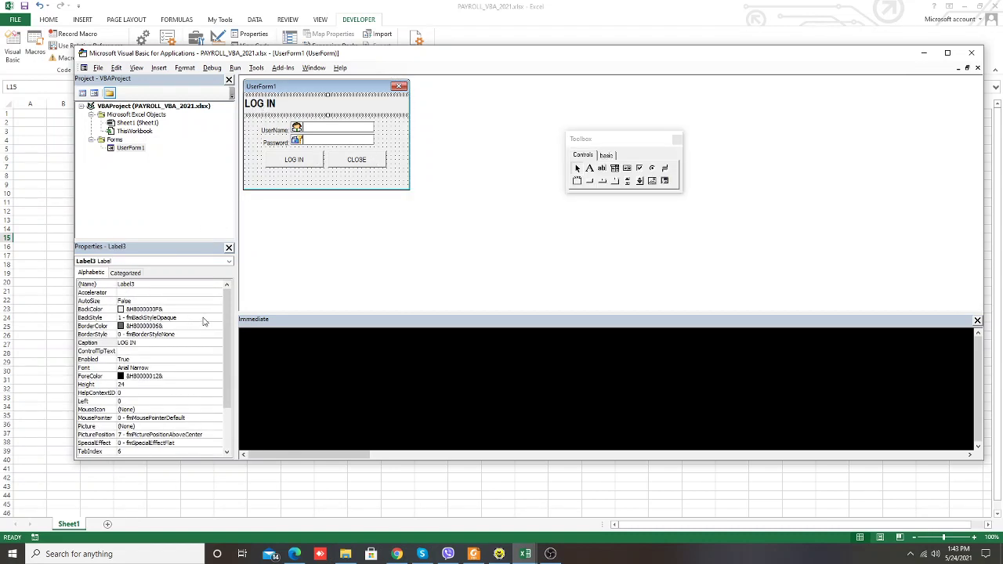
# Set the LOG IN title's BackColor to blue from the Palette.
pyautogui.click(203, 310)
pyautogui.click(218, 309)
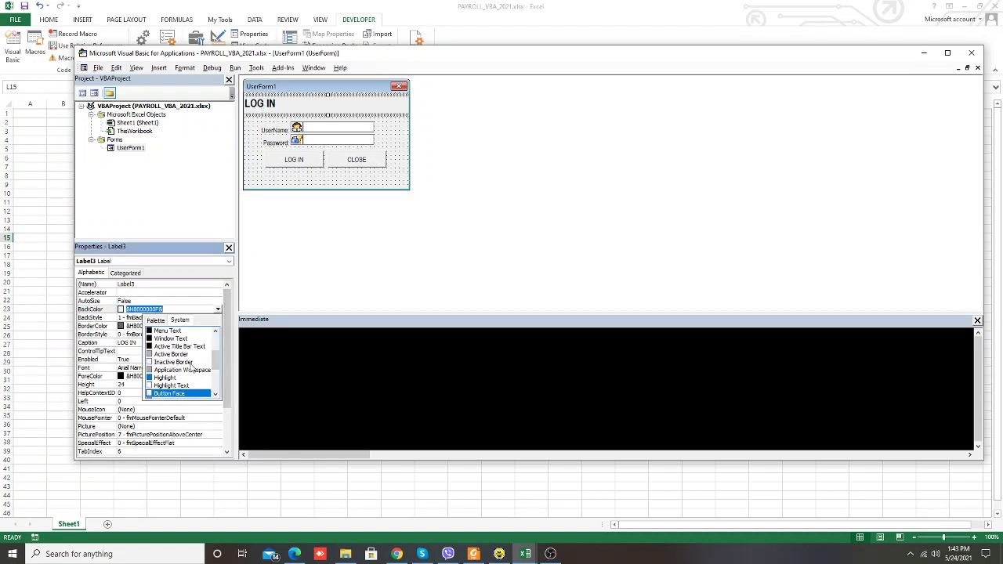
pyautogui.click(156, 321)
pyautogui.click(203, 361)
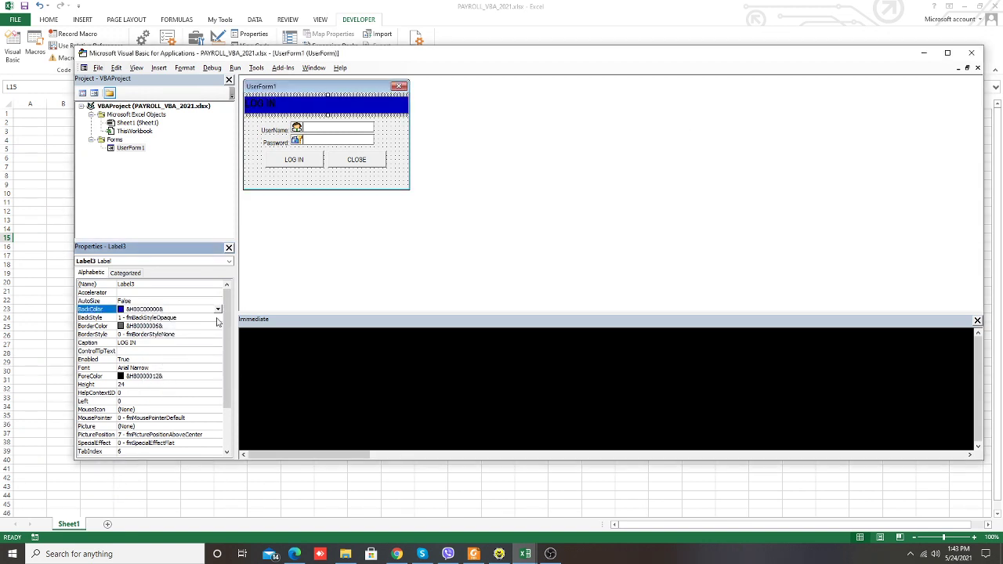
# Make the title text white and pad its caption with leading spaces to centre LOG IN.
pyautogui.click(221, 345)
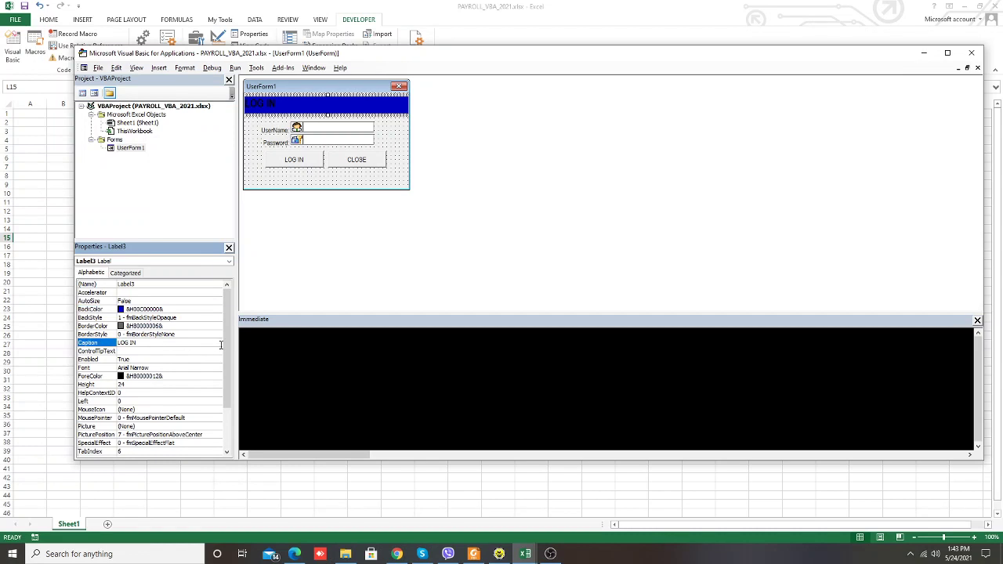
pyautogui.click(208, 343)
pyautogui.click(210, 376)
pyautogui.click(218, 376)
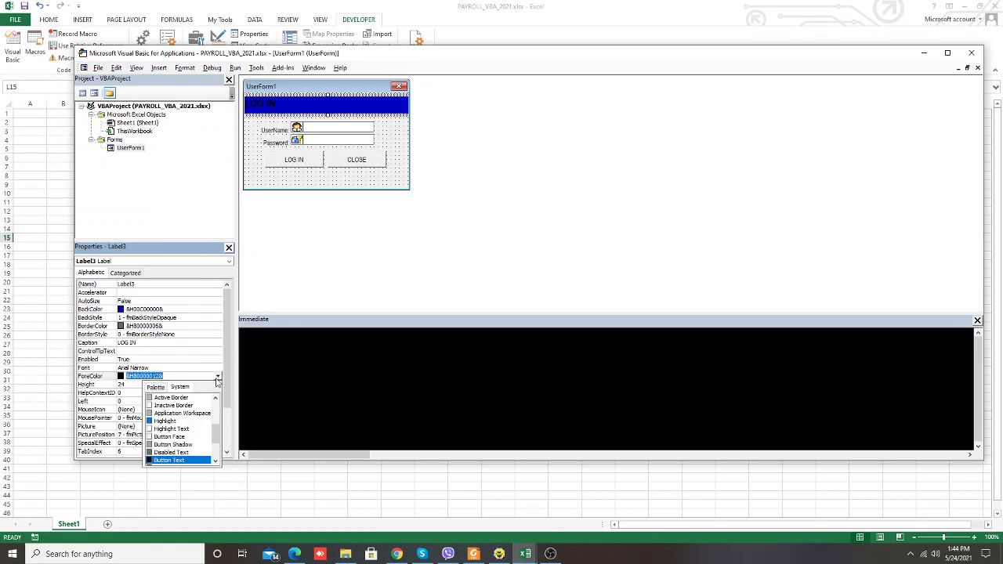
pyautogui.click(157, 387)
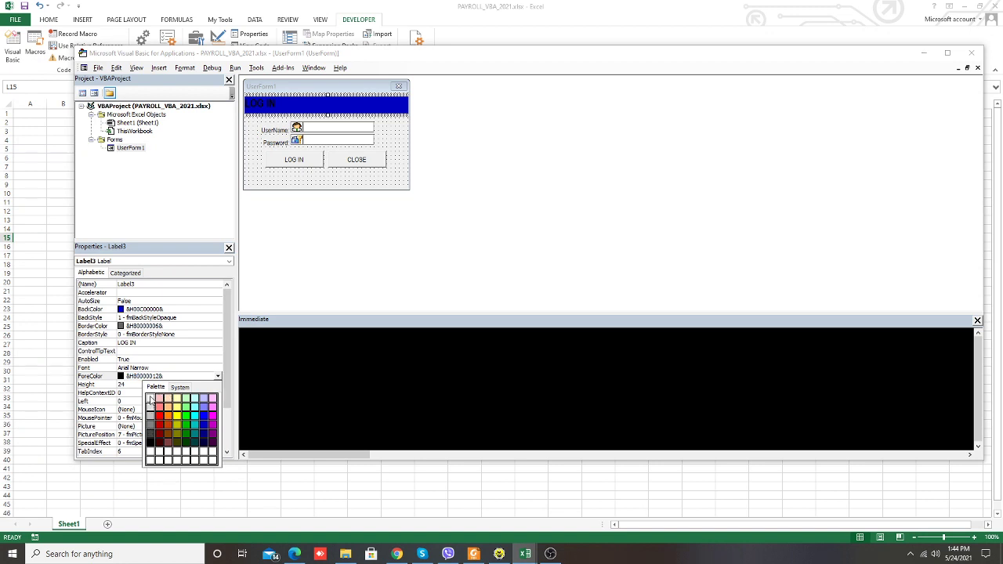
pyautogui.click(150, 399)
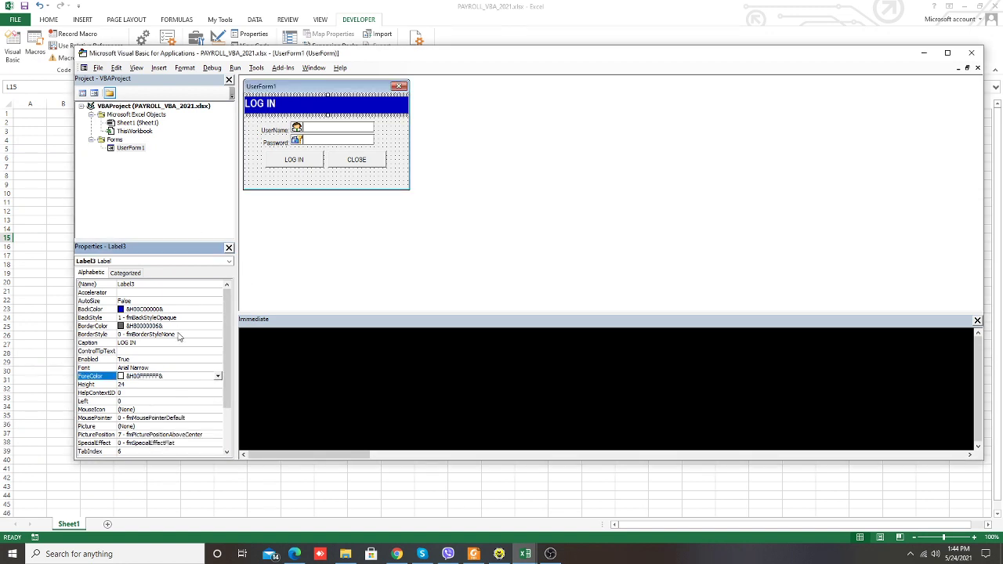
pyautogui.click(119, 345)
pyautogui.click(120, 342)
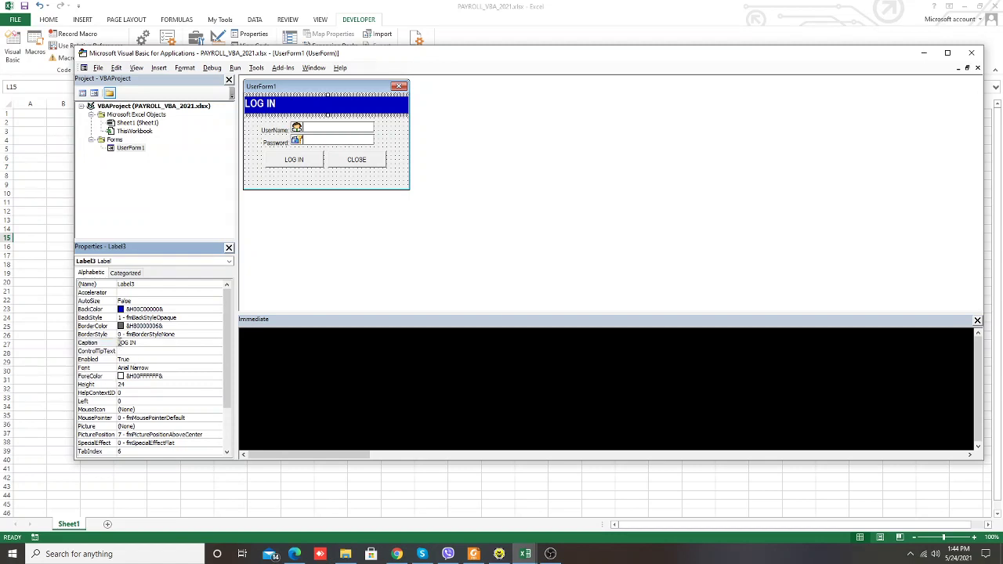
pyautogui.click(363, 184)
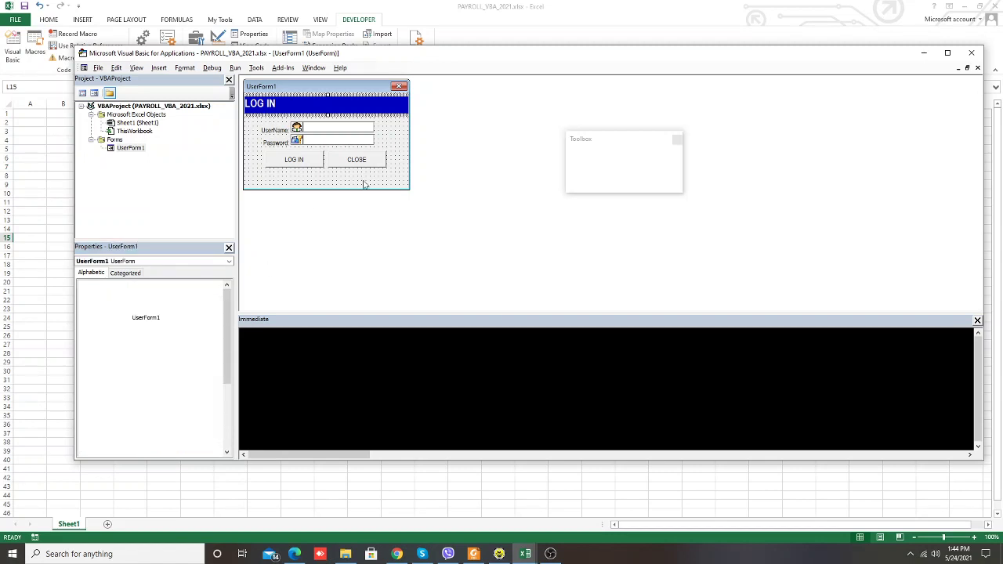
# Delete the extra leading spaces from the LOG IN caption and slim down the title bar.
pyautogui.click(335, 107)
pyautogui.moveTo(165, 343); pyautogui.dragTo(149, 344)
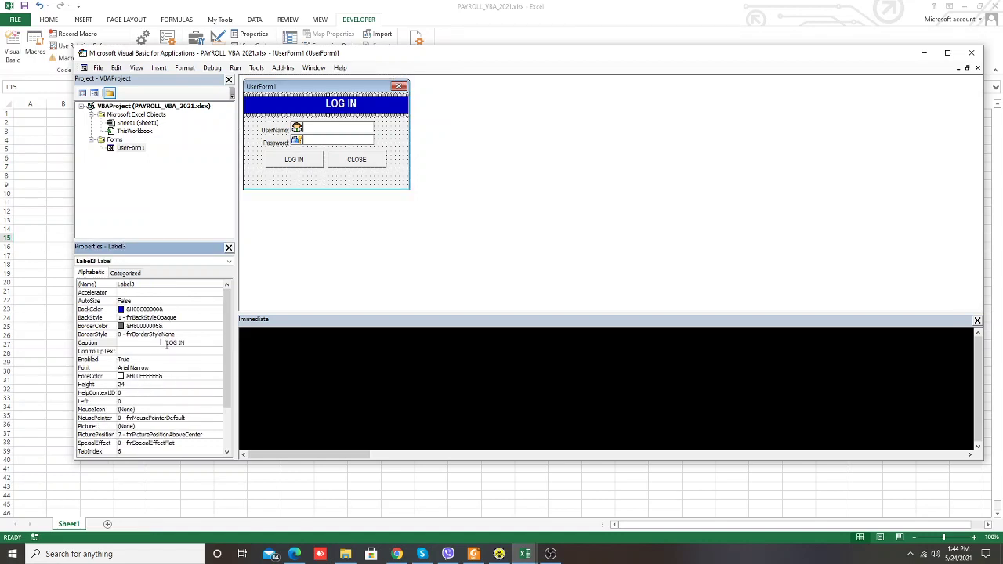
pyautogui.press('BackSpace')
pyautogui.click(349, 185)
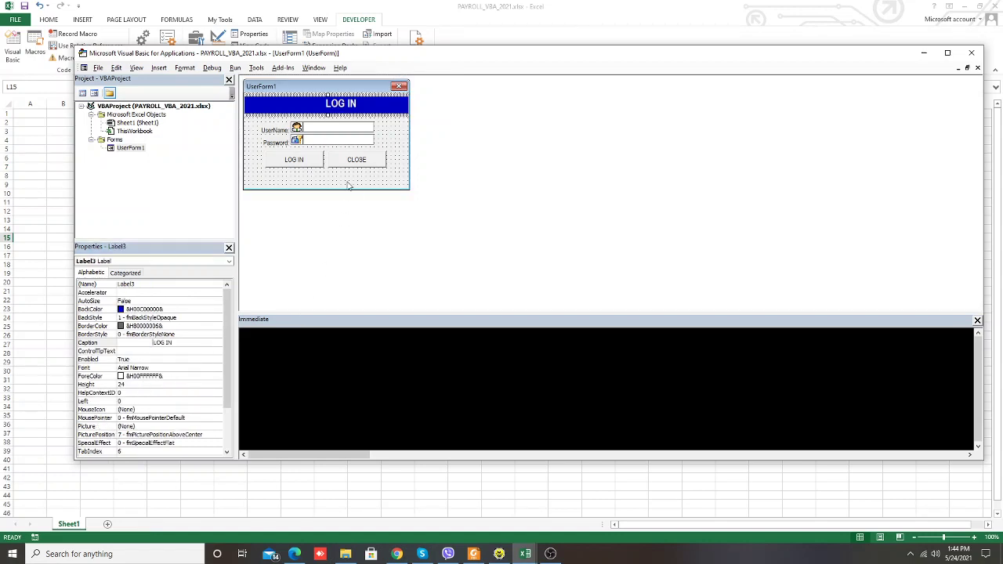
pyautogui.click(276, 107)
pyautogui.click(156, 343)
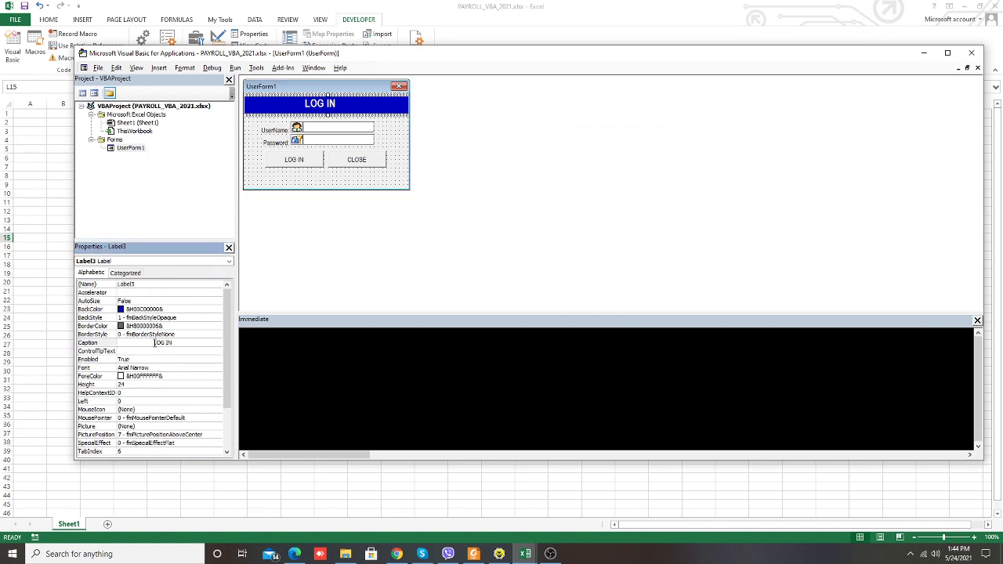
pyautogui.click(387, 180)
pyautogui.click(349, 107)
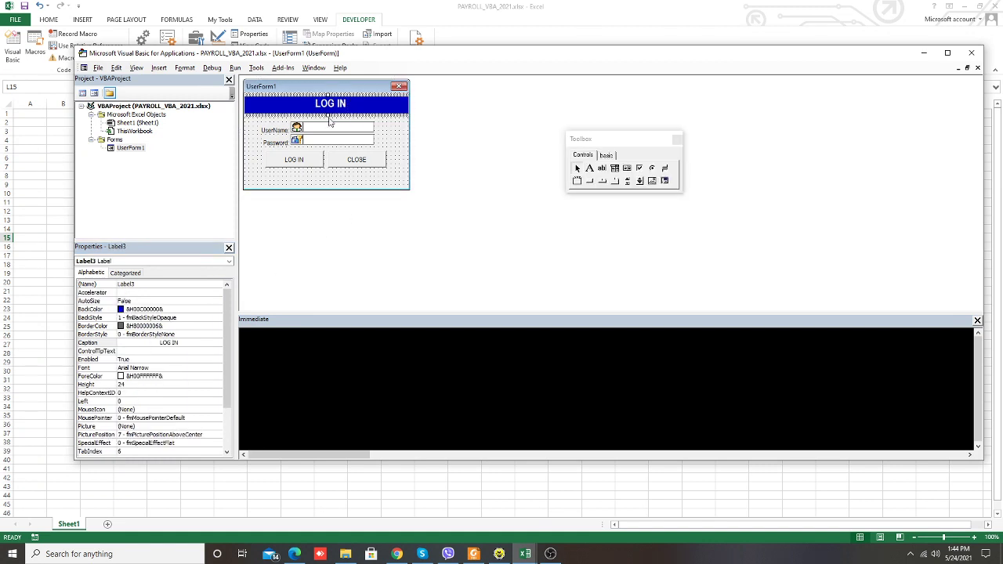
pyautogui.click(327, 114)
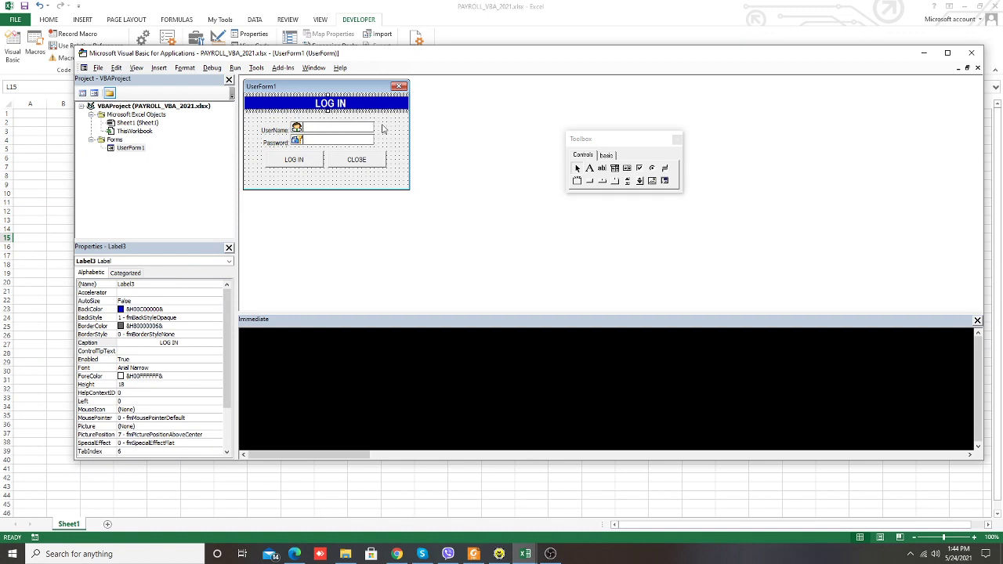
pyautogui.click(384, 130)
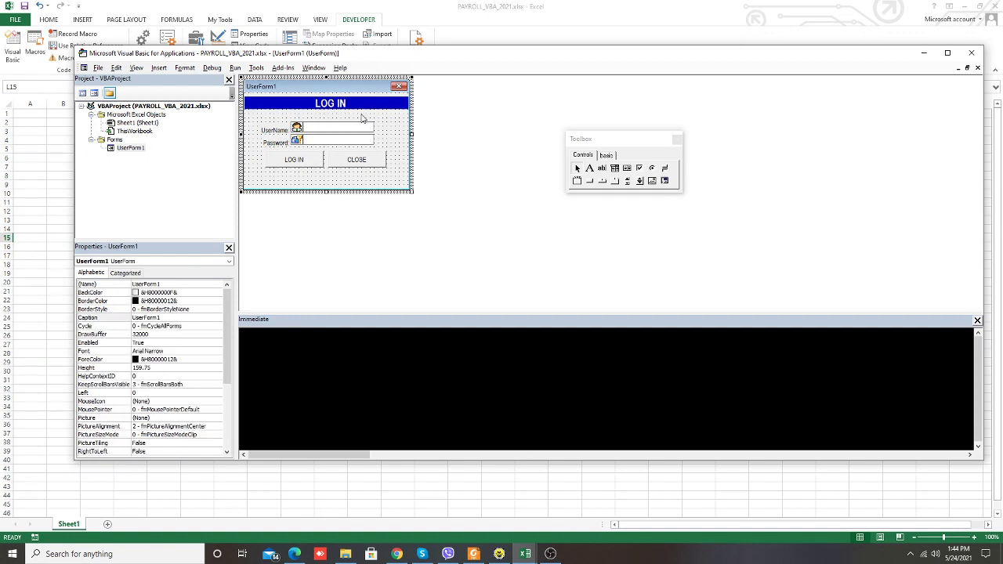
pyautogui.click(206, 294)
pyautogui.click(217, 292)
# Make the form background cyan, set the UserName and Password labels' BackStyle to Transparent, and run with F5.
pyautogui.click(155, 304)
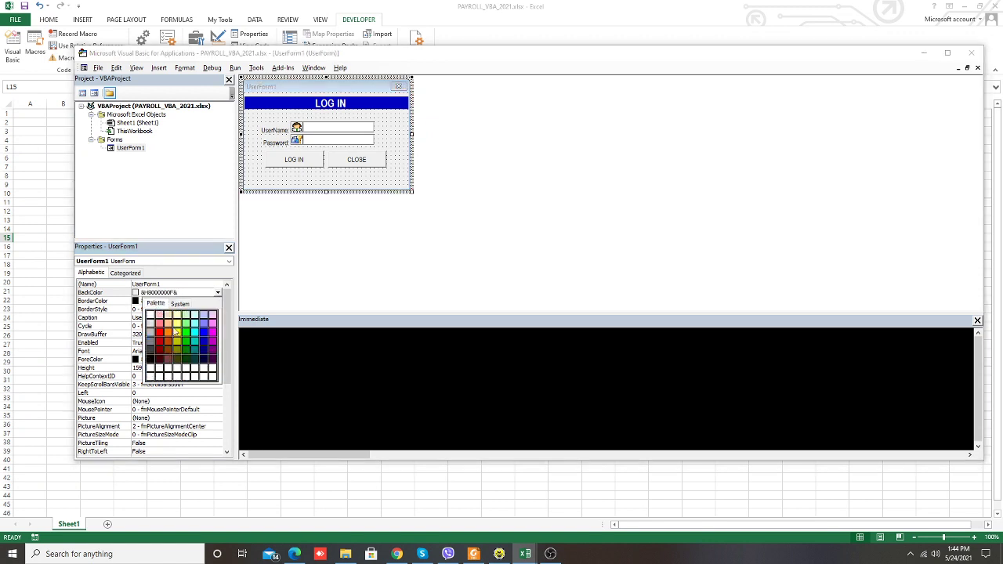
pyautogui.click(188, 345)
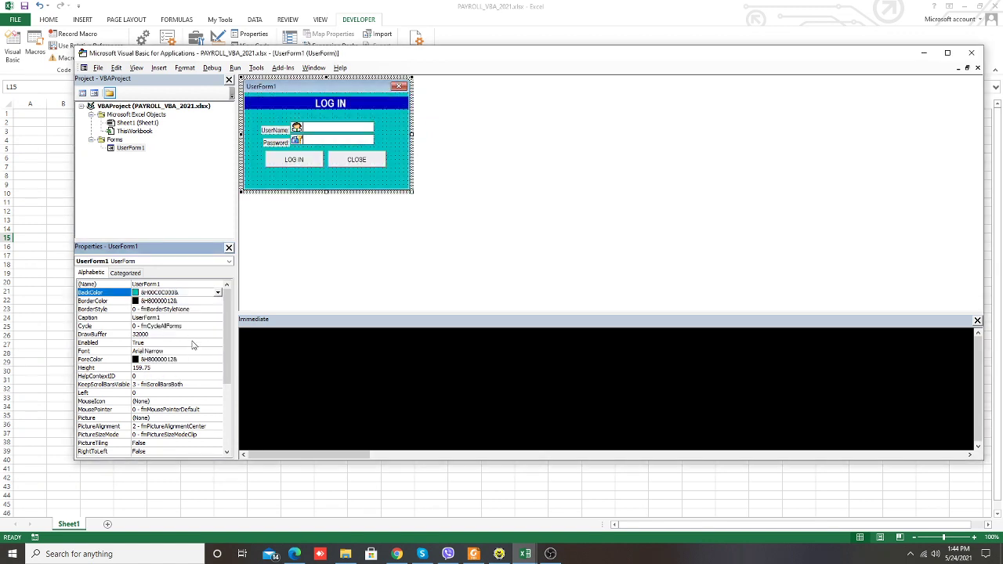
pyautogui.moveTo(280, 138); pyautogui.dragTo(255, 150)
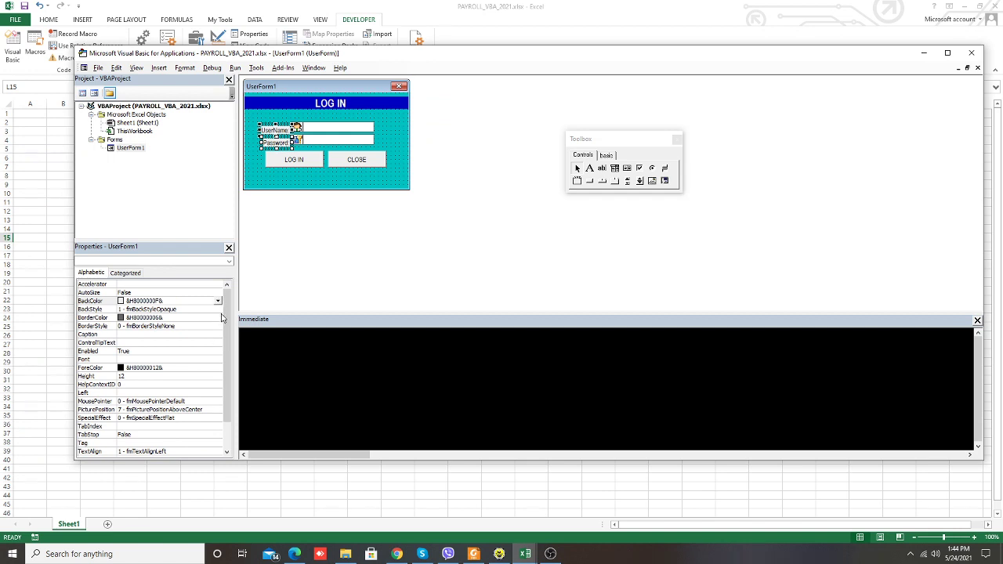
pyautogui.click(212, 309)
pyautogui.click(218, 310)
pyautogui.click(196, 318)
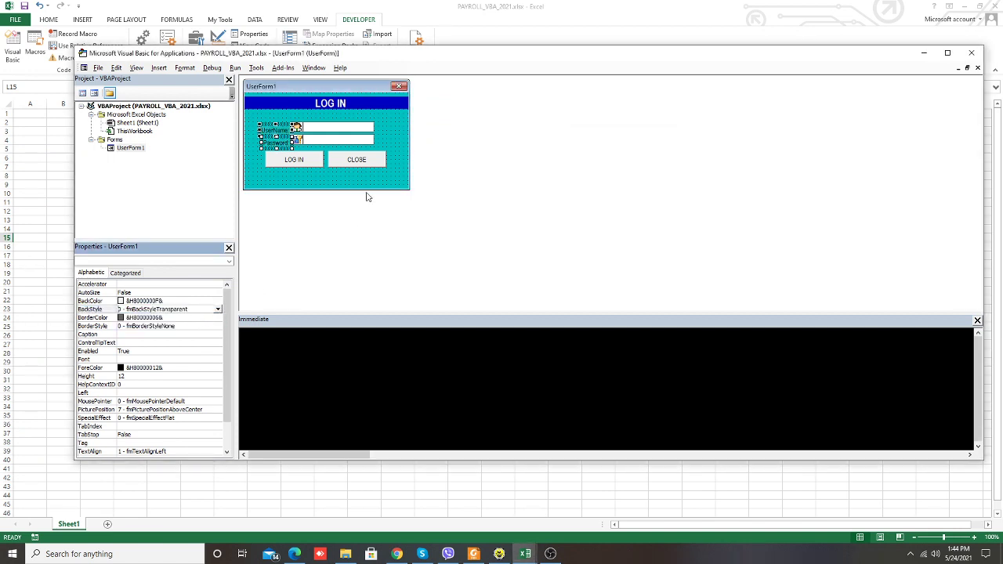
pyautogui.click(349, 183)
pyautogui.press('F5')
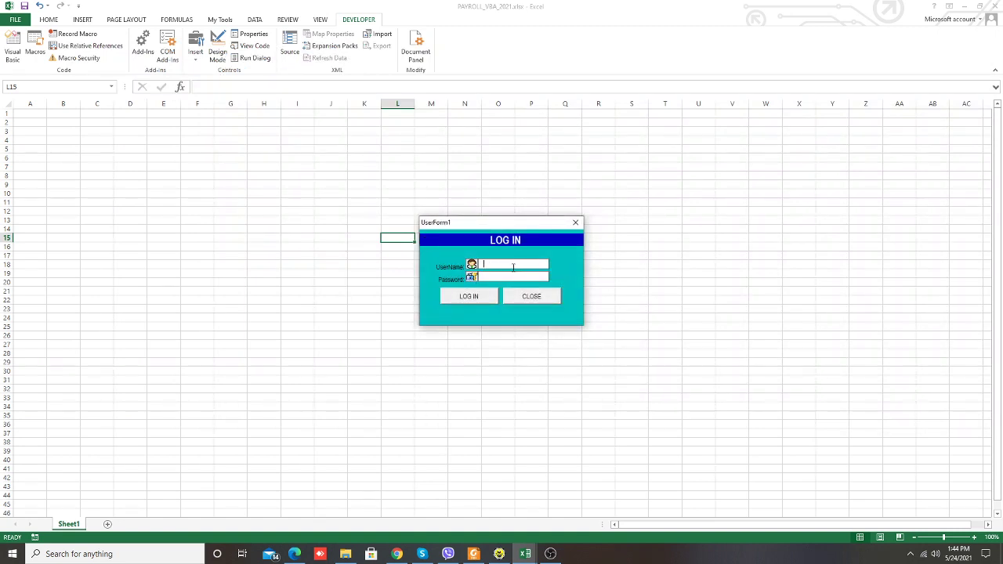
# Set all controls' MousePointer to 1 - fmMousePointerArrow and test-run the login form with F5.
pyautogui.click(575, 224)
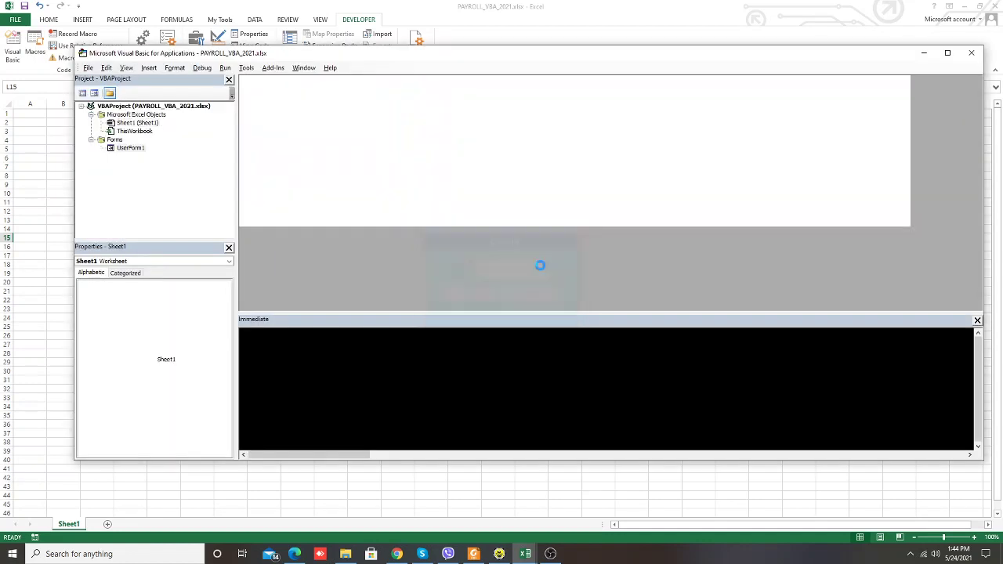
pyautogui.moveTo(245, 104); pyautogui.dragTo(312, 197)
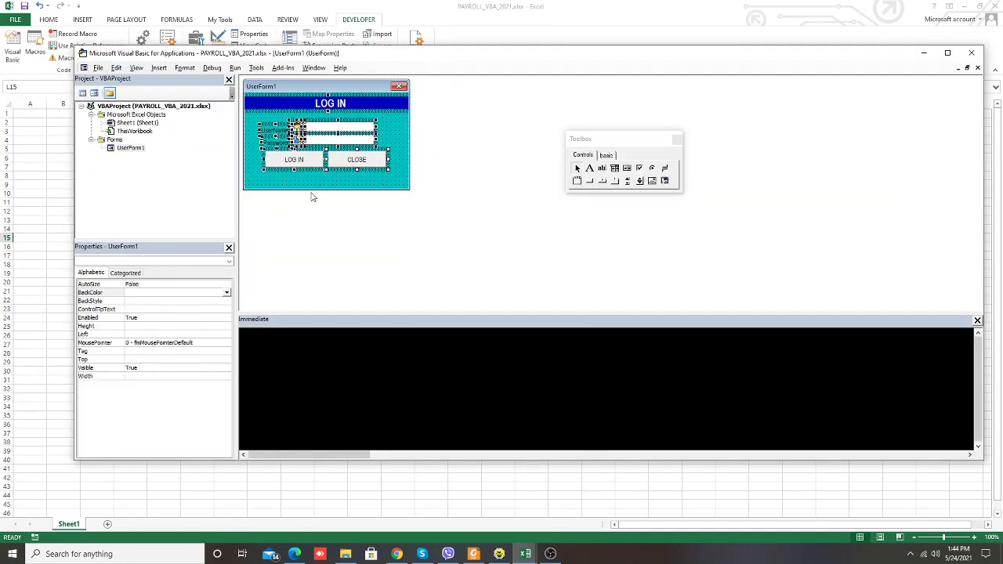
pyautogui.click(202, 344)
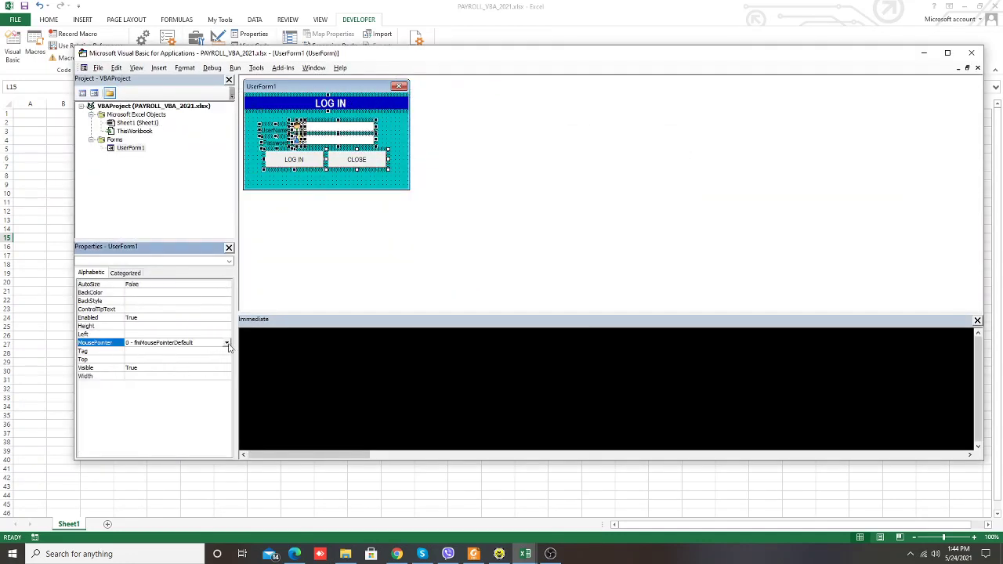
pyautogui.click(226, 342)
pyautogui.click(161, 358)
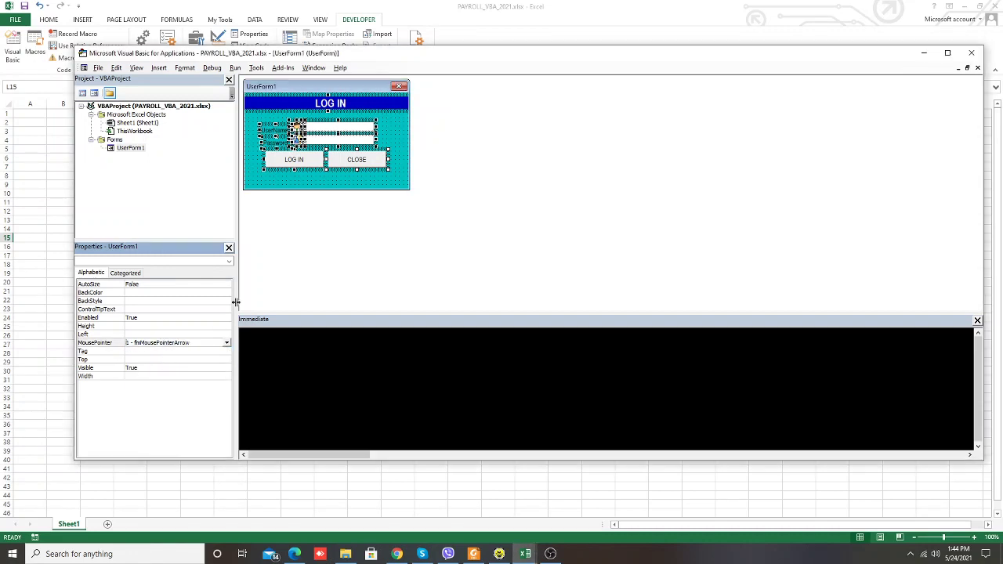
pyautogui.click(376, 181)
pyautogui.press('F5')
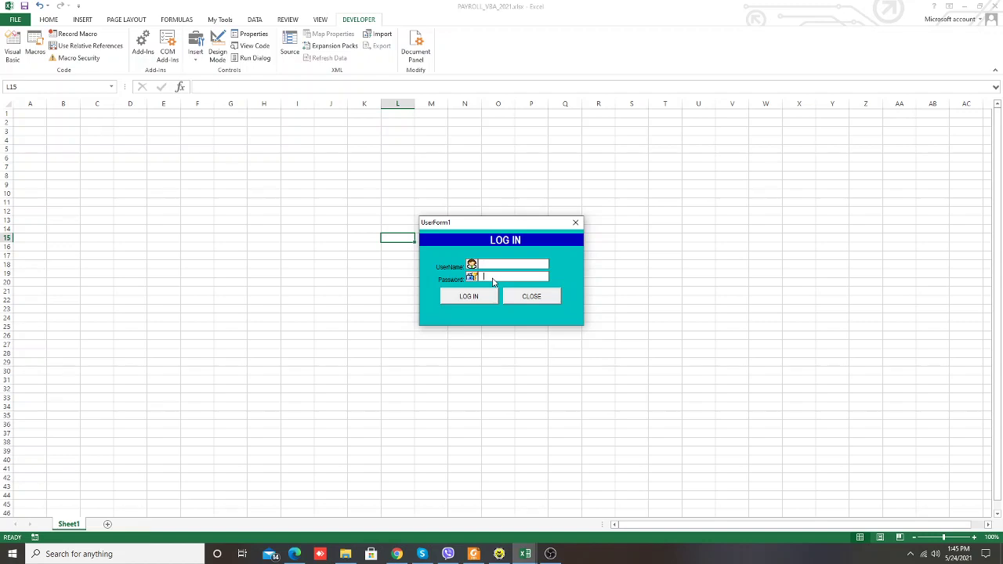
pyautogui.click(575, 222)
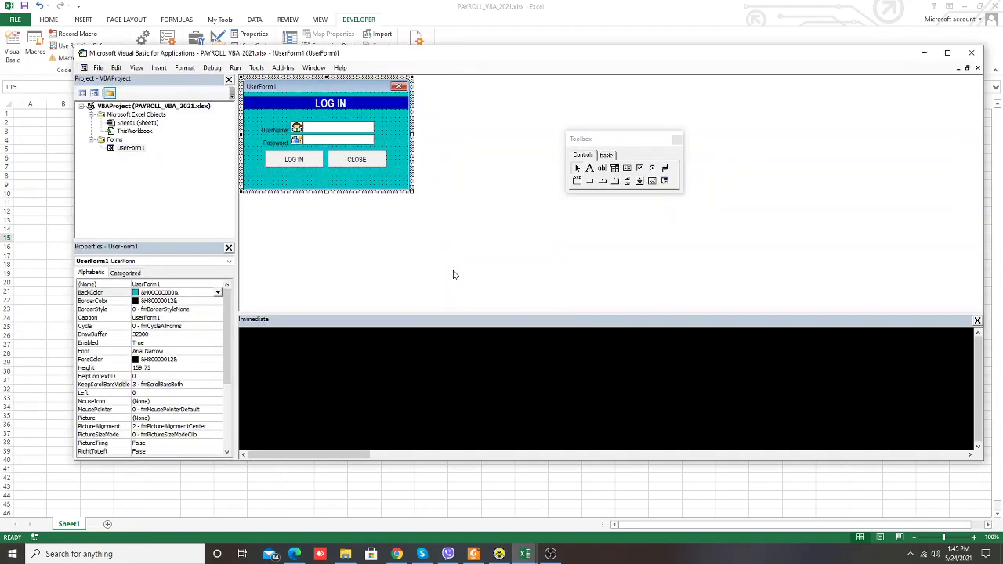
pyautogui.press('F5')
# In UserForm1's code, add the Initialize event, delete the UserForm_Click stub, and return to design view.
pyautogui.click(581, 223)
pyautogui.doubleClick(399, 171)
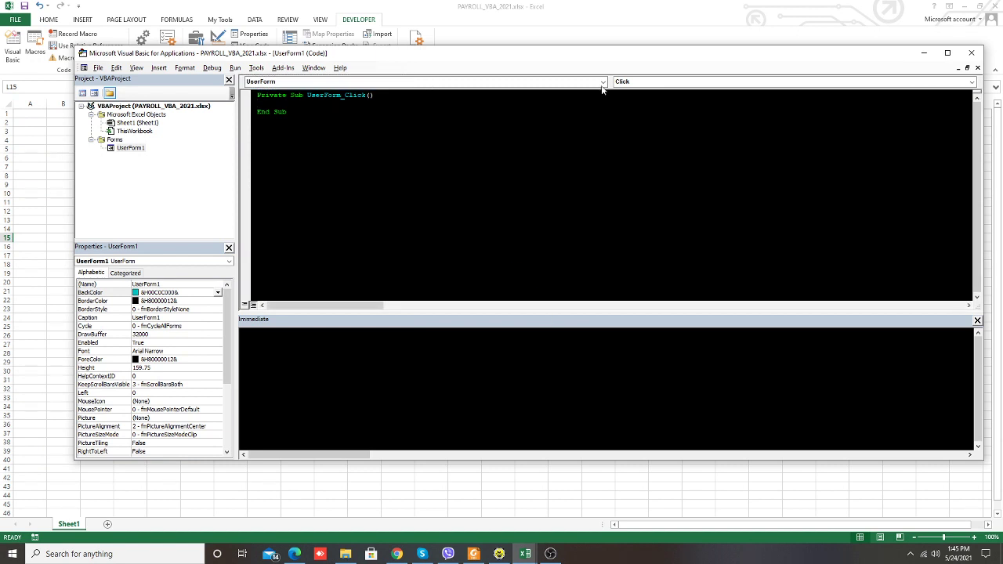
pyautogui.click(626, 82)
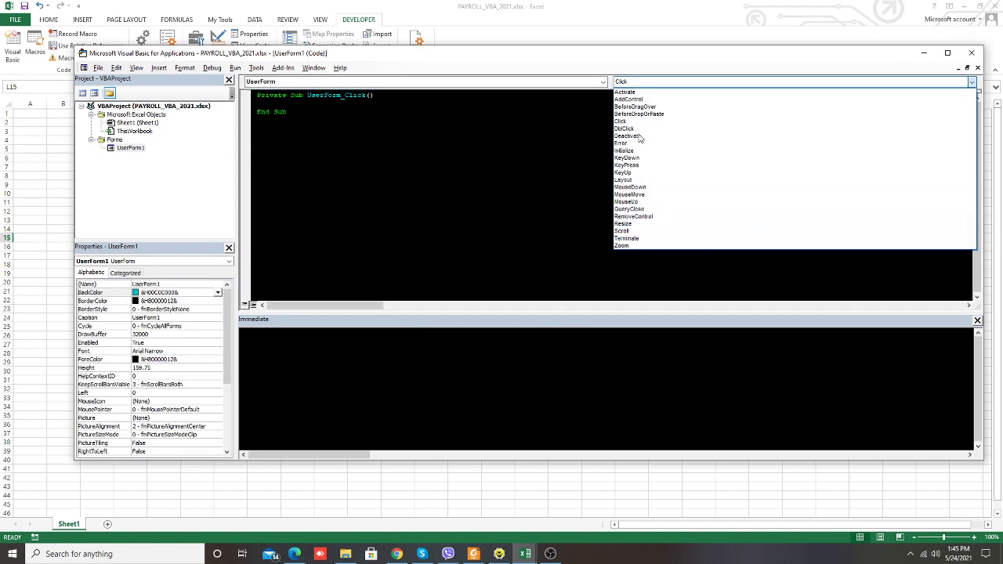
pyautogui.click(624, 150)
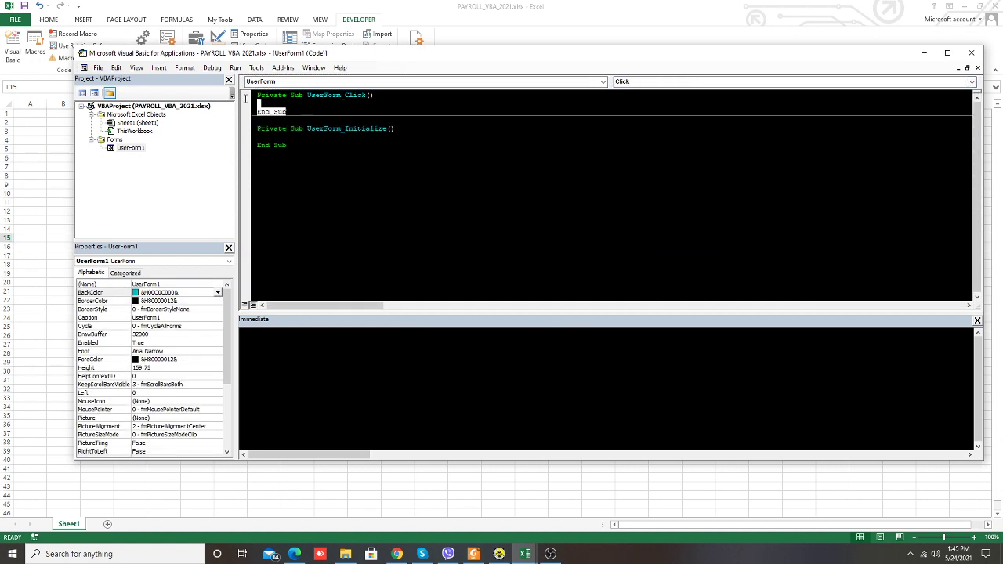
pyautogui.moveTo(245, 97); pyautogui.dragTo(245, 94)
pyautogui.press('Delete')
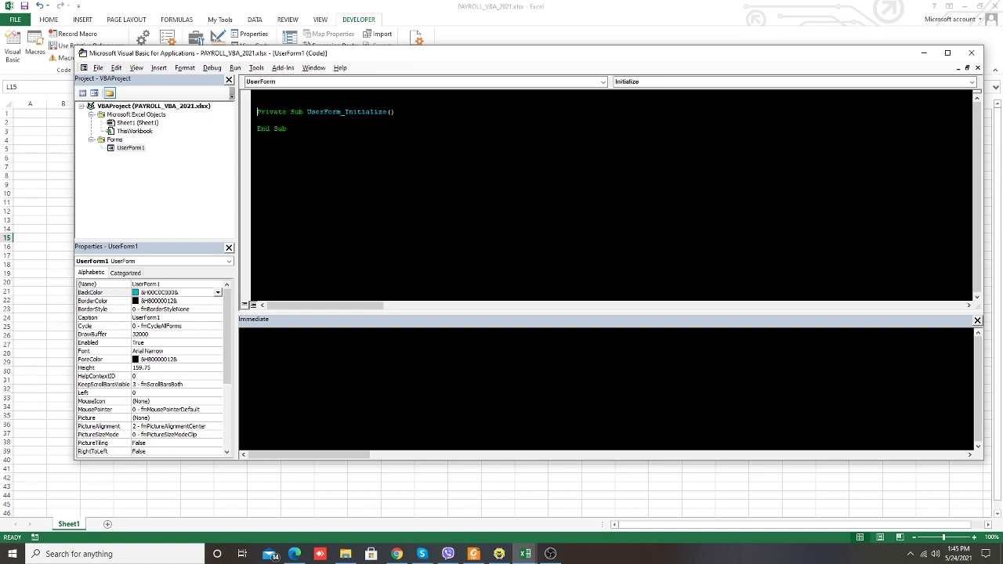
pyautogui.press('BackSpace')
pyautogui.doubleClick(132, 149)
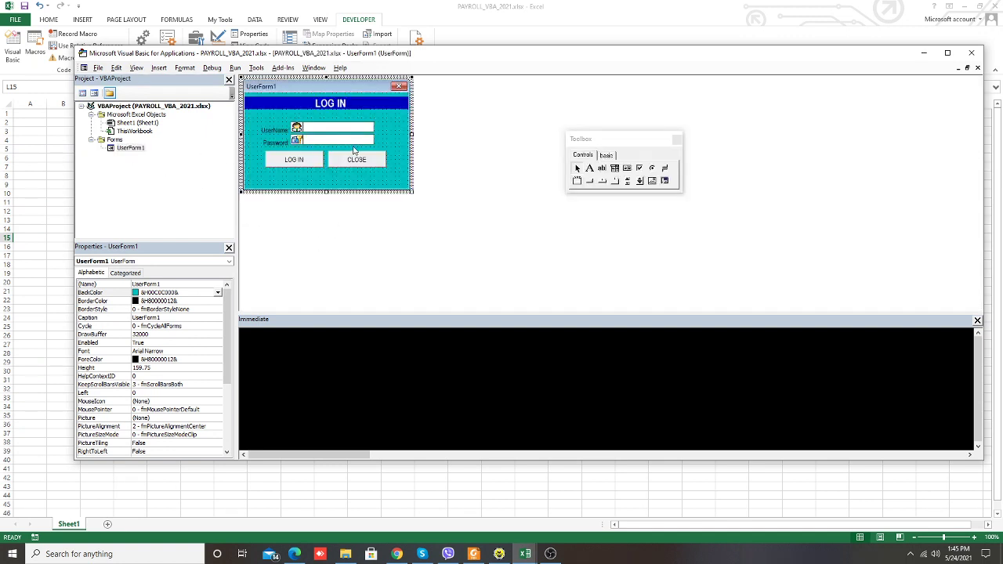
# Rename the UserName and Password text boxes TXTUSER and TXTPASSWORD.
pyautogui.click(342, 129)
pyautogui.click(180, 284)
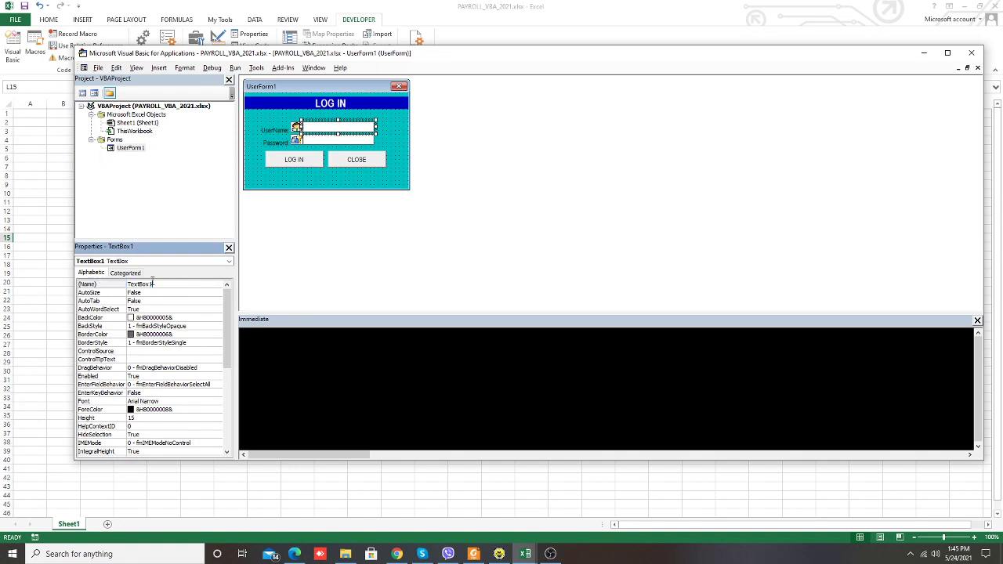
pyautogui.write('TXTUSER')
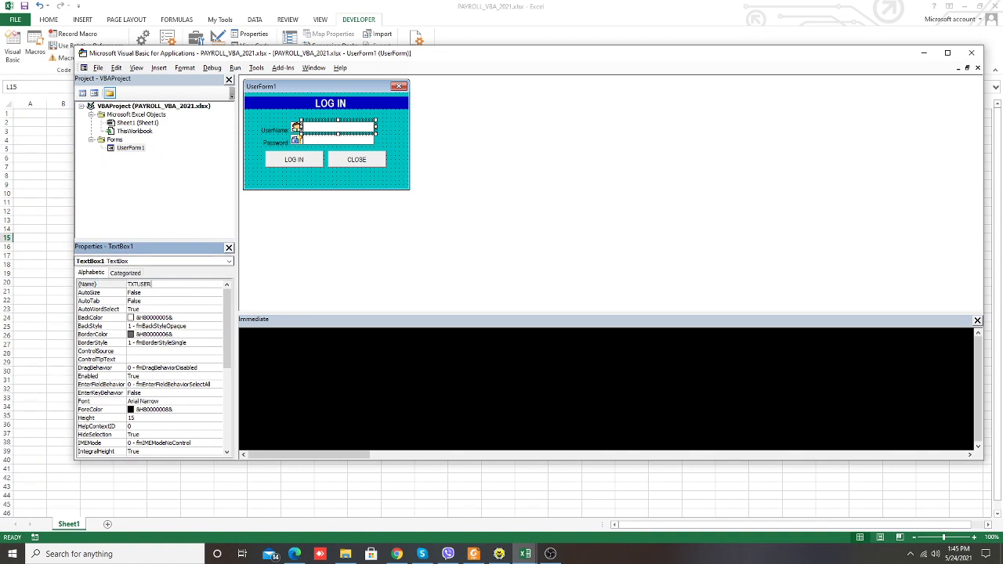
pyautogui.click(356, 141)
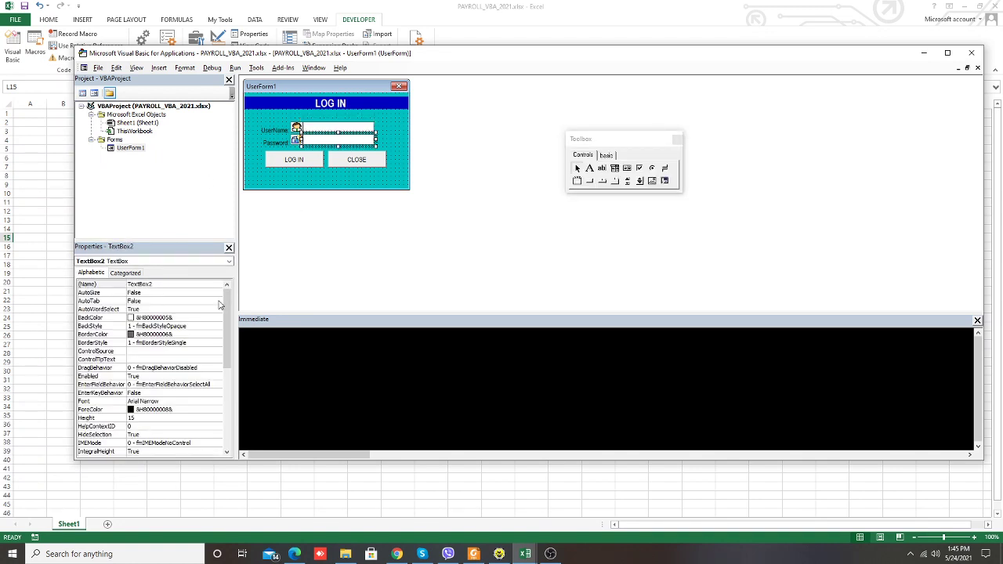
pyautogui.click(165, 284)
pyautogui.write('TXTPASSWORD')
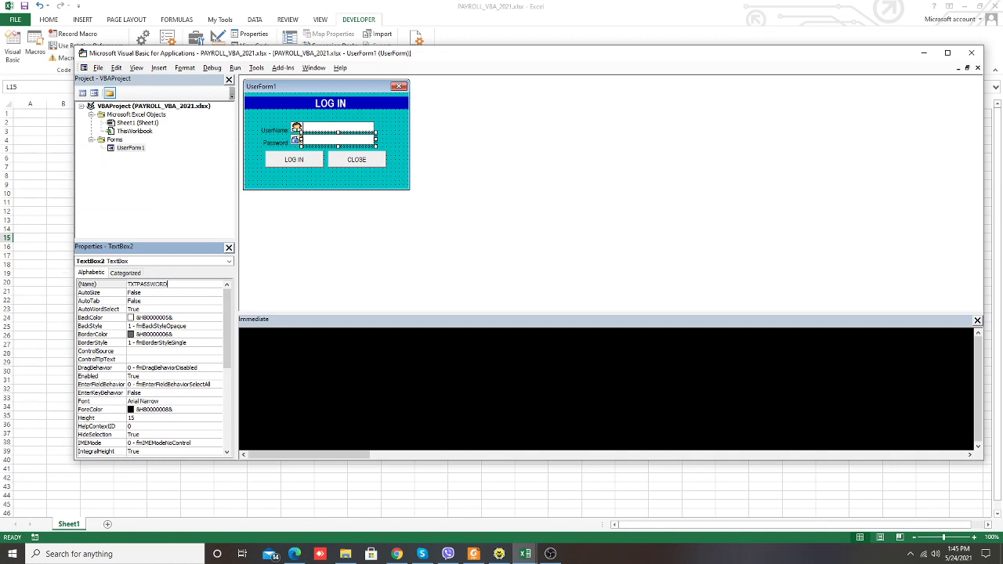
pyautogui.click(315, 189)
# Set the UserName and Password labels' font to Arial Narrow Bold.
pyautogui.click(282, 130)
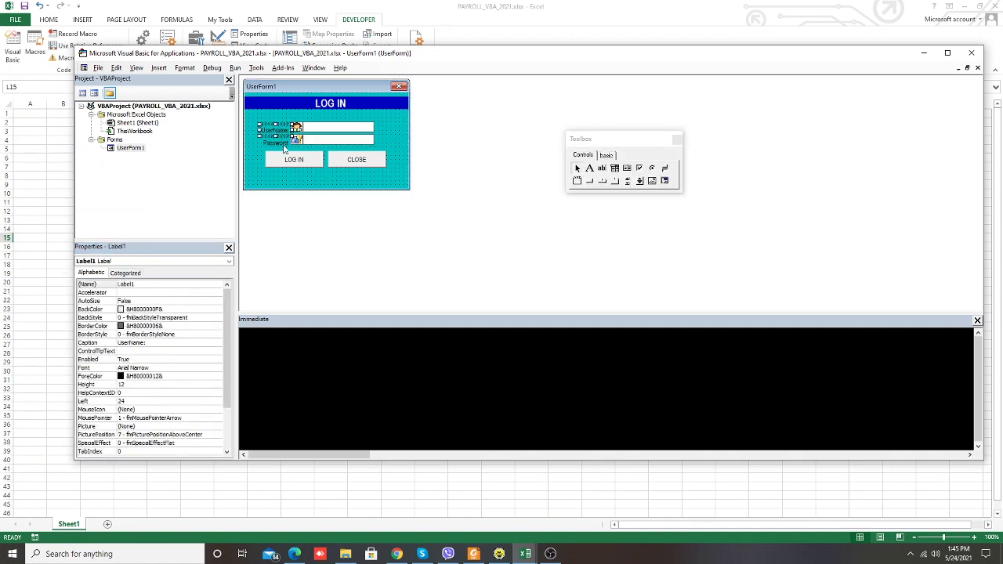
pyautogui.keyDown('ctrl'); pyautogui.click(282, 146); pyautogui.keyUp('ctrl')
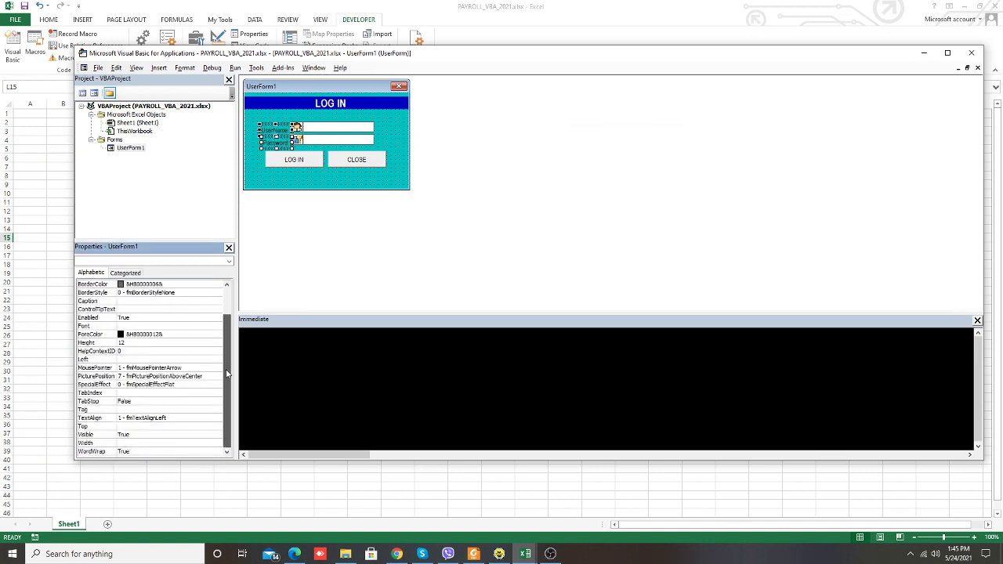
pyautogui.scroll(-2, 186, 383)
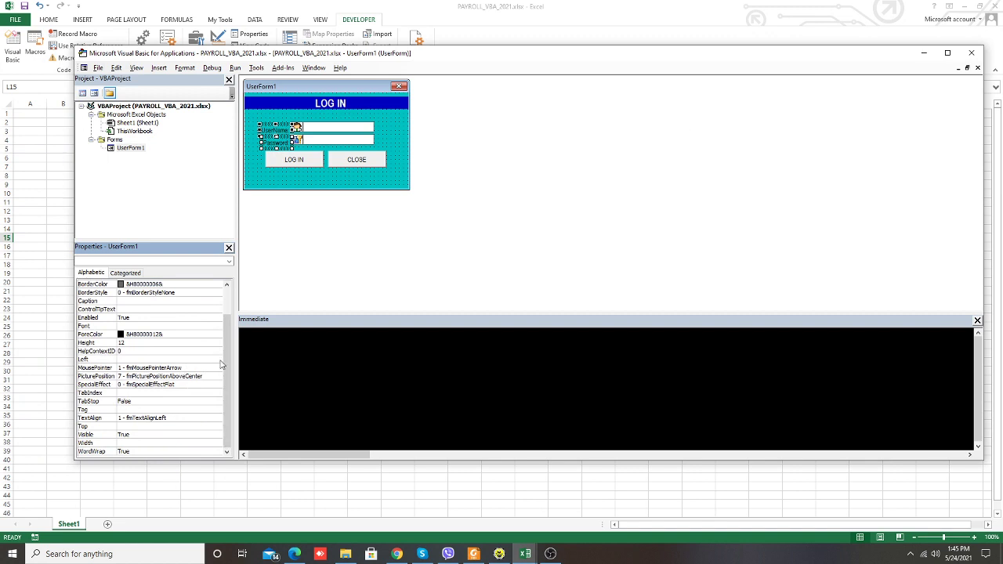
pyautogui.scroll(1, 219, 364)
pyautogui.click(215, 346)
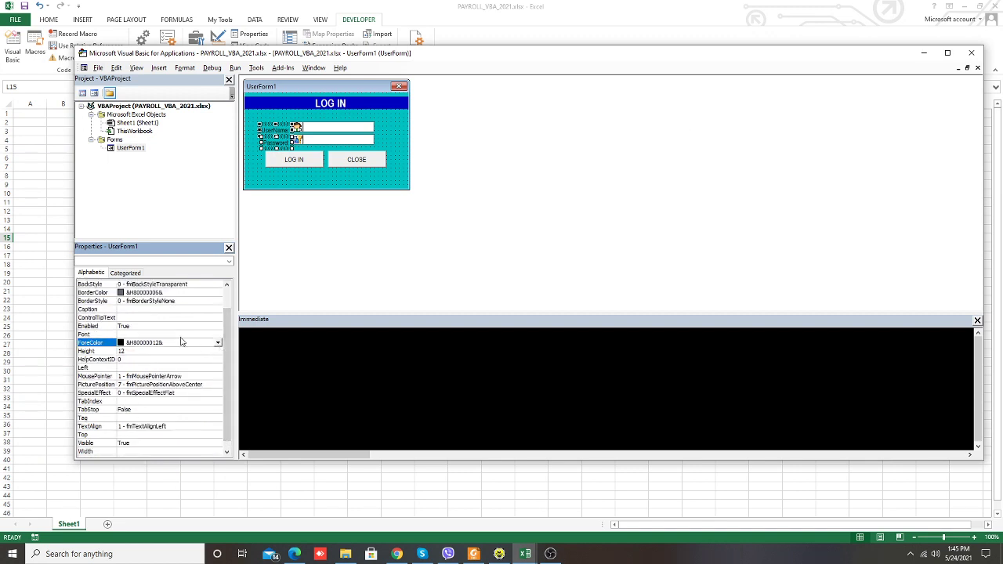
pyautogui.click(178, 335)
pyautogui.click(219, 335)
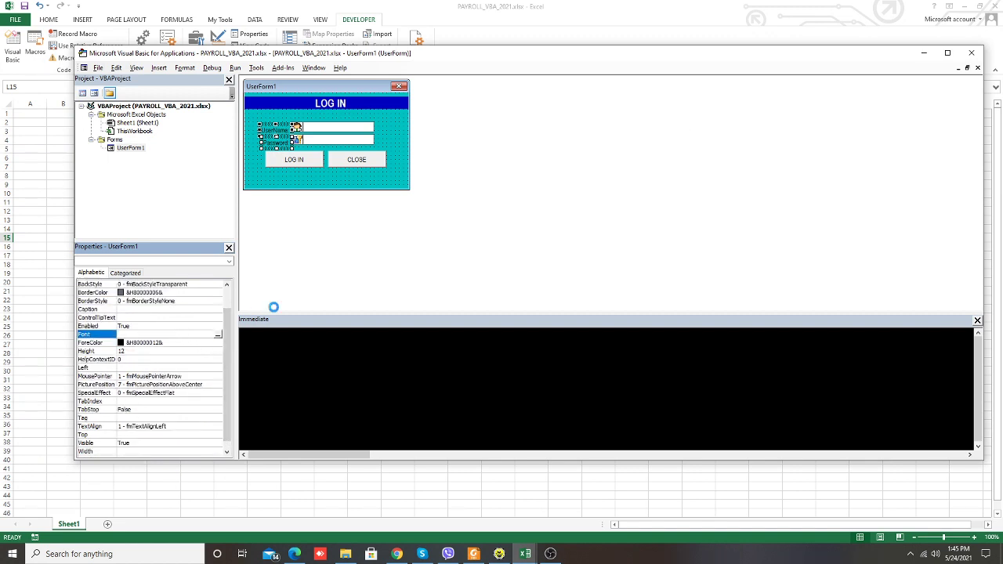
pyautogui.click(197, 191)
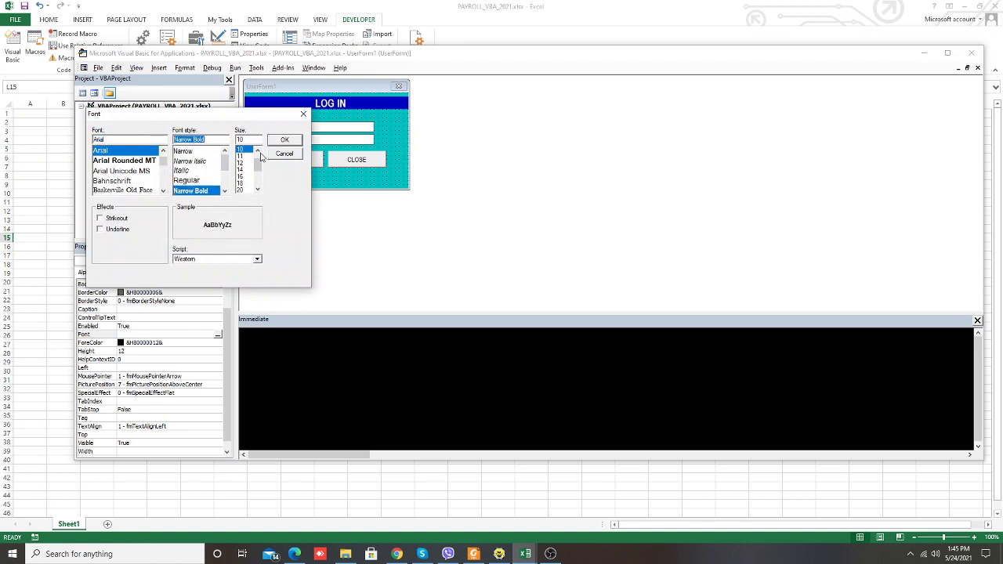
pyautogui.click(282, 143)
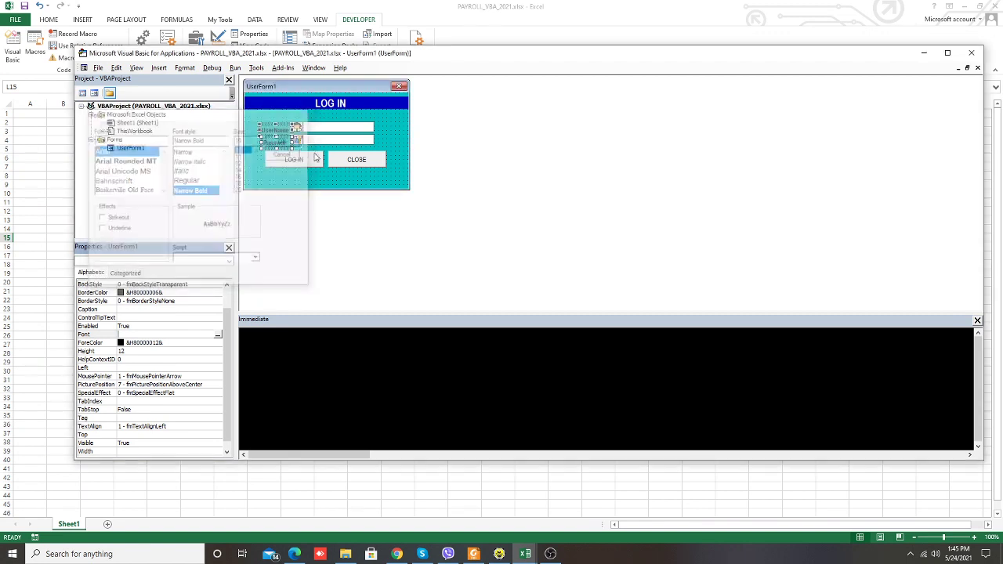
pyautogui.click(390, 140)
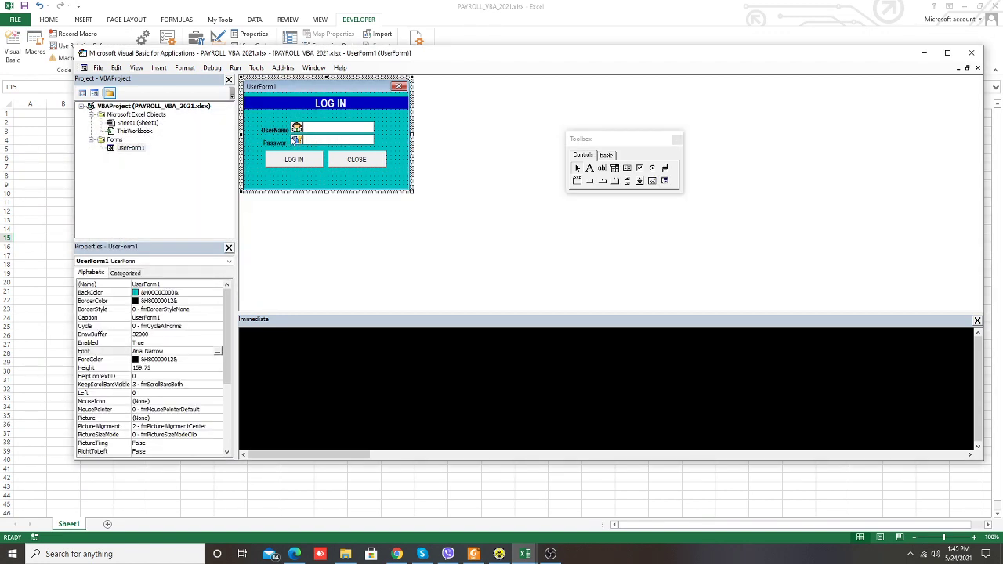
# Widen both labels to the left and align them with each other.
pyautogui.click(275, 144)
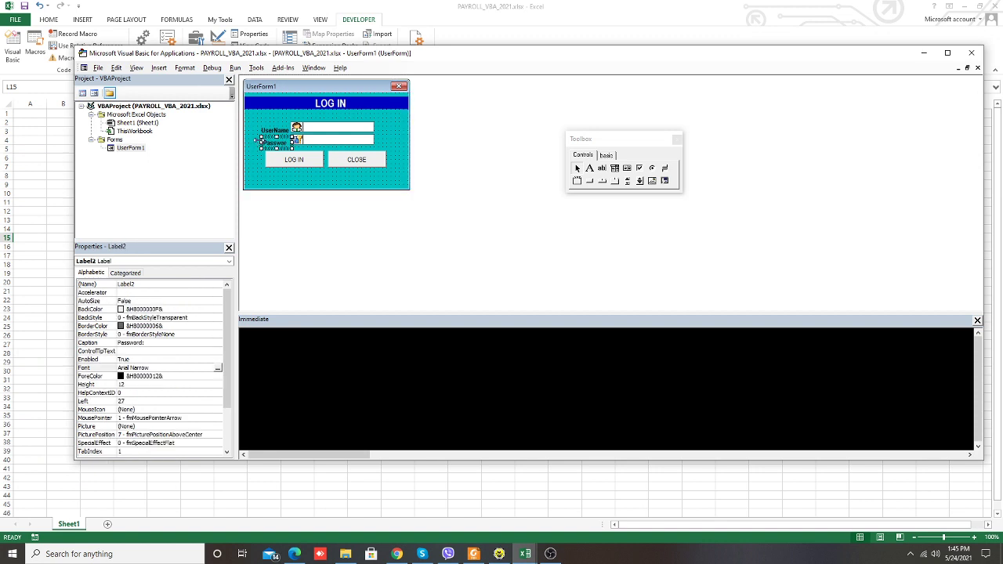
pyautogui.moveTo(254, 138); pyautogui.dragTo(246, 139)
pyautogui.click(282, 132)
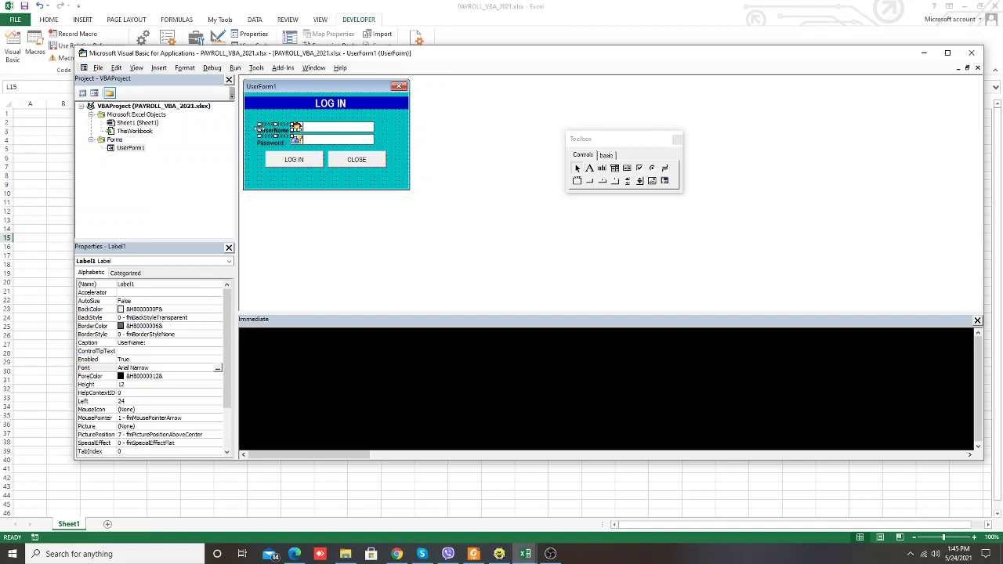
pyautogui.moveTo(256, 127); pyautogui.dragTo(248, 127)
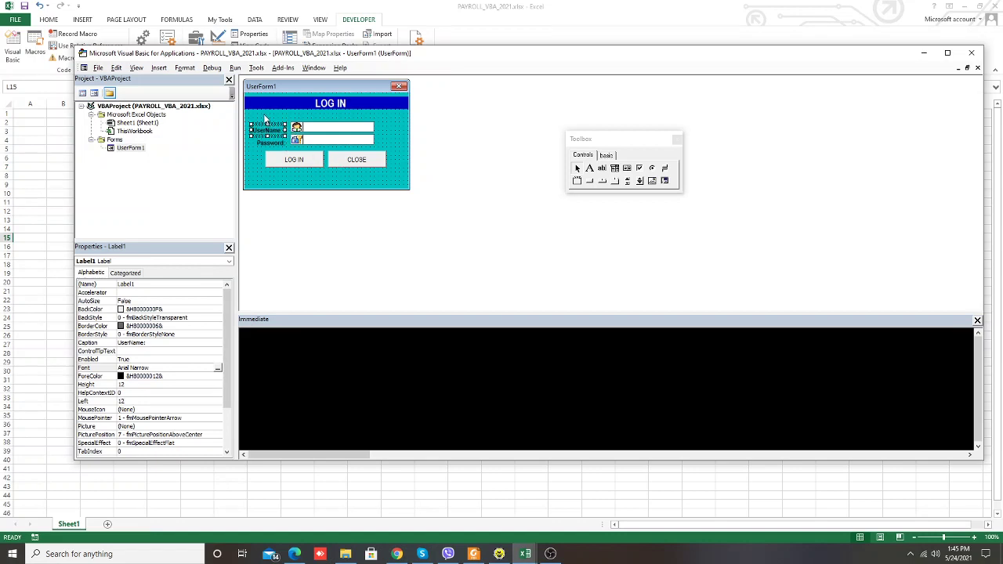
pyautogui.click(265, 119)
pyautogui.moveTo(290, 143); pyautogui.dragTo(249, 124)
pyautogui.rightClick(277, 128)
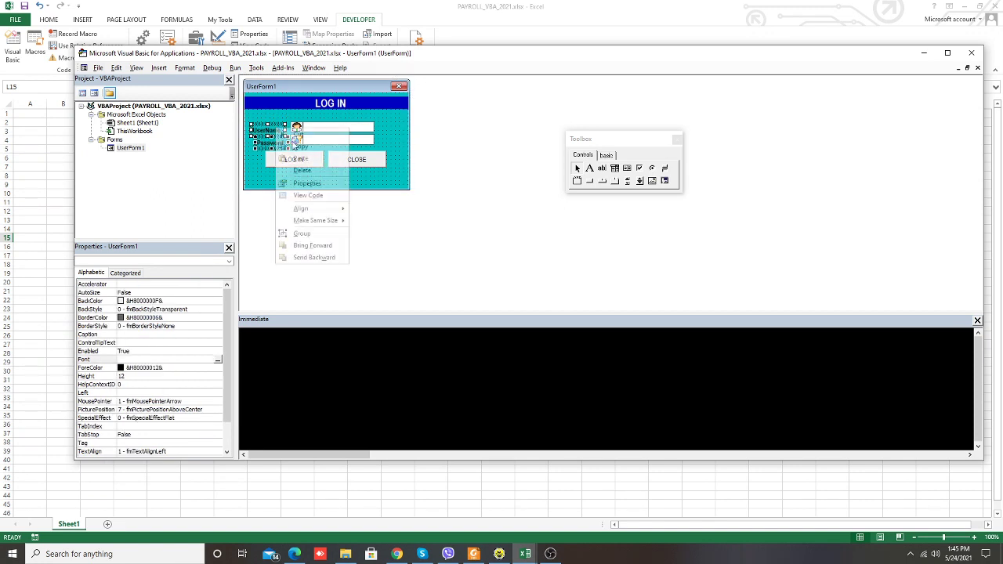
pyautogui.moveTo(335, 212)
pyautogui.click(382, 234)
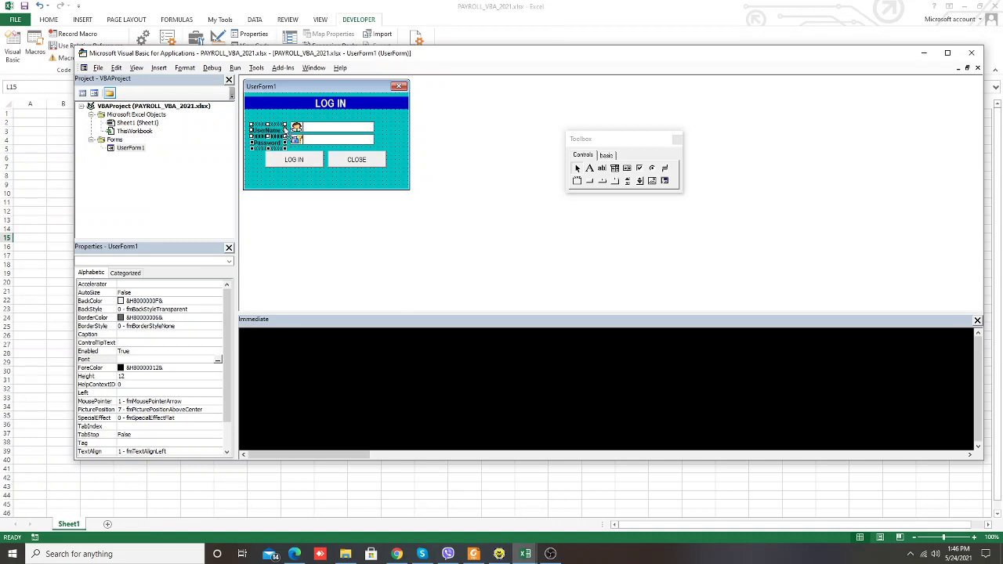
# Give both login icons BorderStyle None and BackStyle Transparent.
pyautogui.click(390, 153)
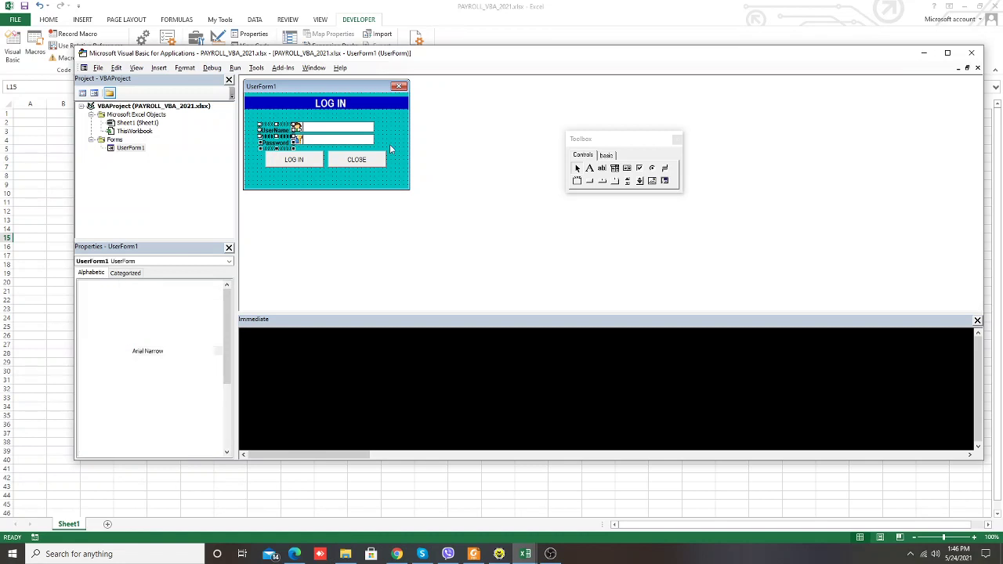
pyautogui.click(298, 128)
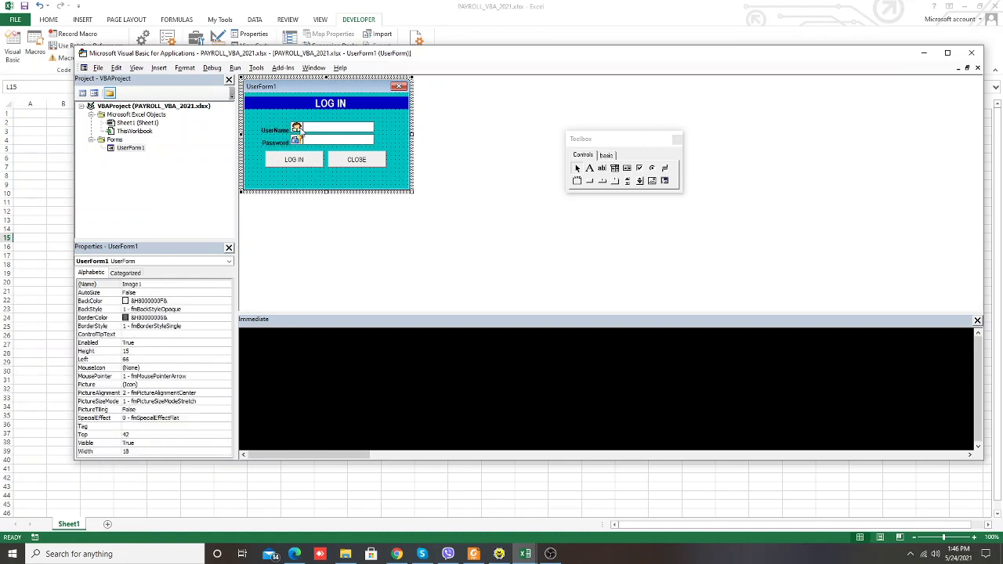
pyautogui.keyDown('ctrl'); pyautogui.click(298, 141); pyautogui.keyUp('ctrl')
pyautogui.doubleClick(207, 318)
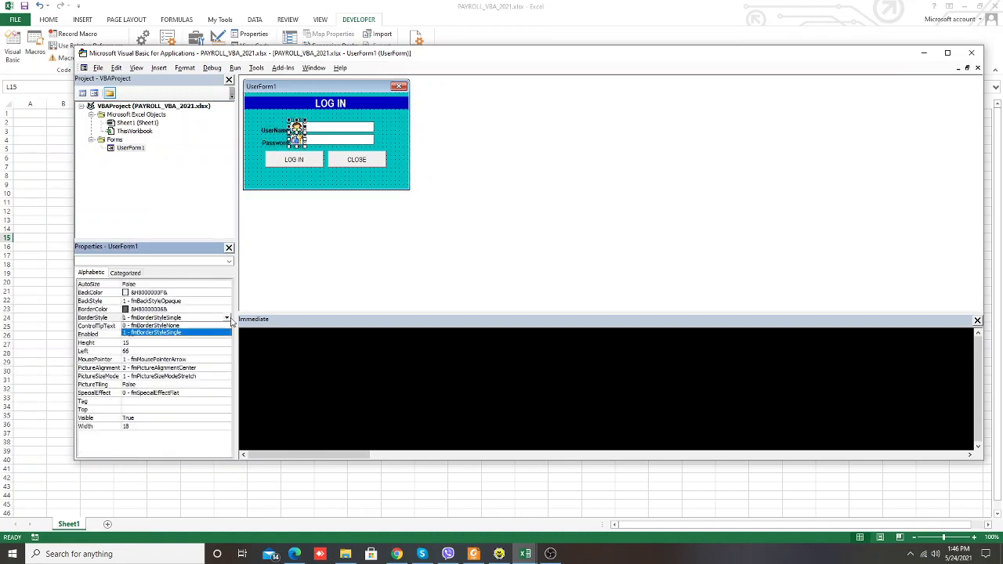
pyautogui.click(196, 304)
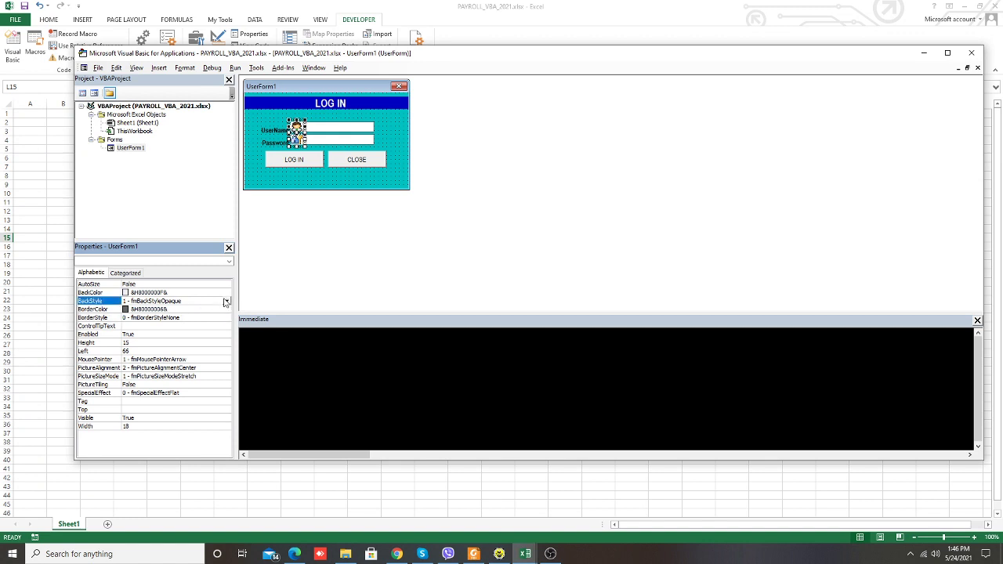
pyautogui.click(226, 301)
pyautogui.click(193, 313)
pyautogui.click(404, 172)
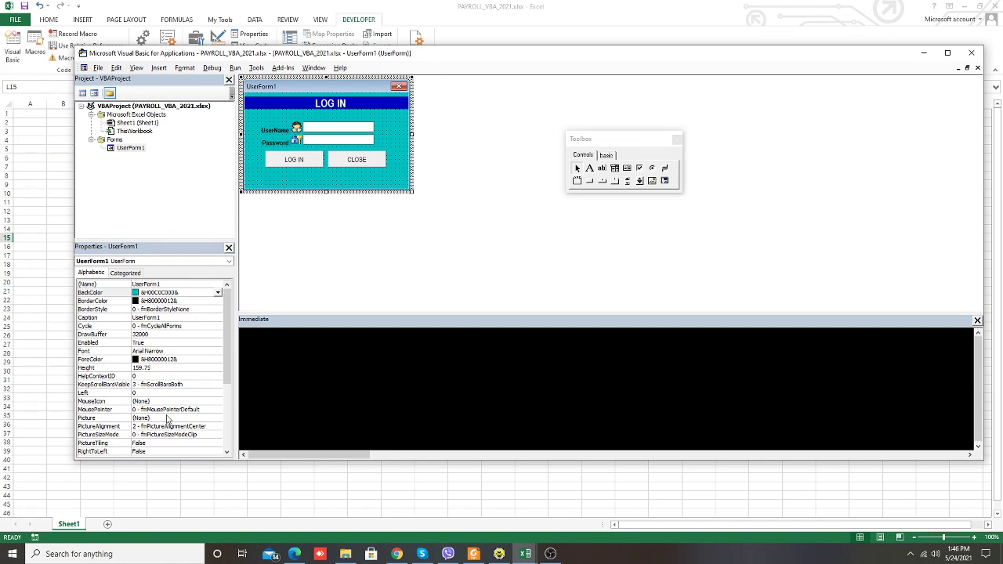
# Set the form's BorderStyle to Single, reset the icons' border style, and test-run the form.
pyautogui.click(219, 313)
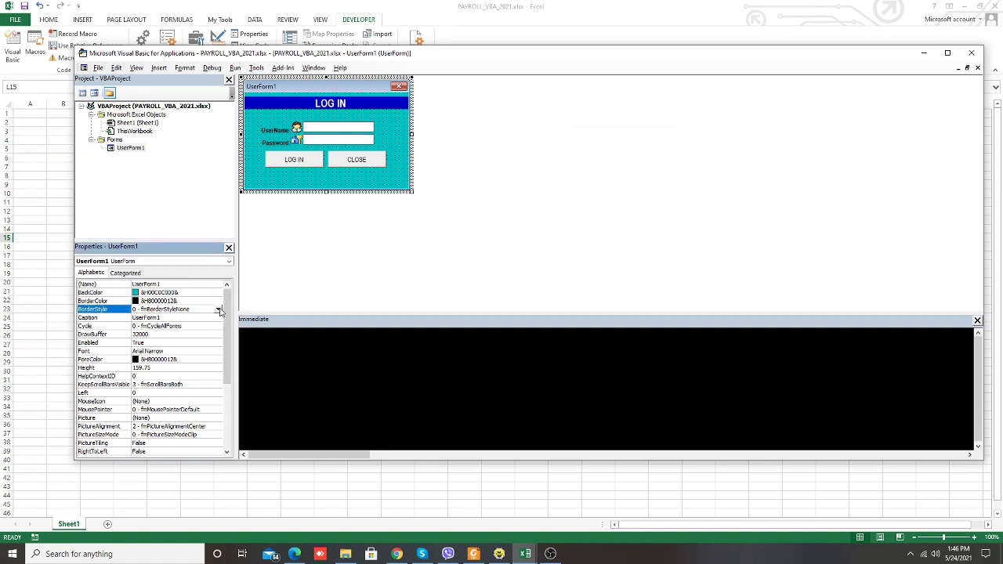
pyautogui.doubleClick(219, 311)
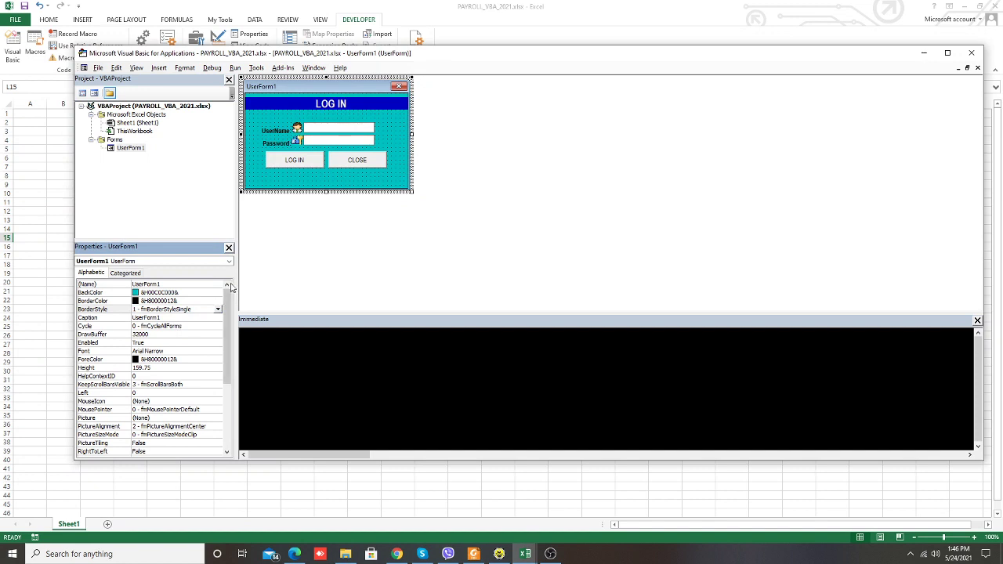
pyautogui.click(299, 131)
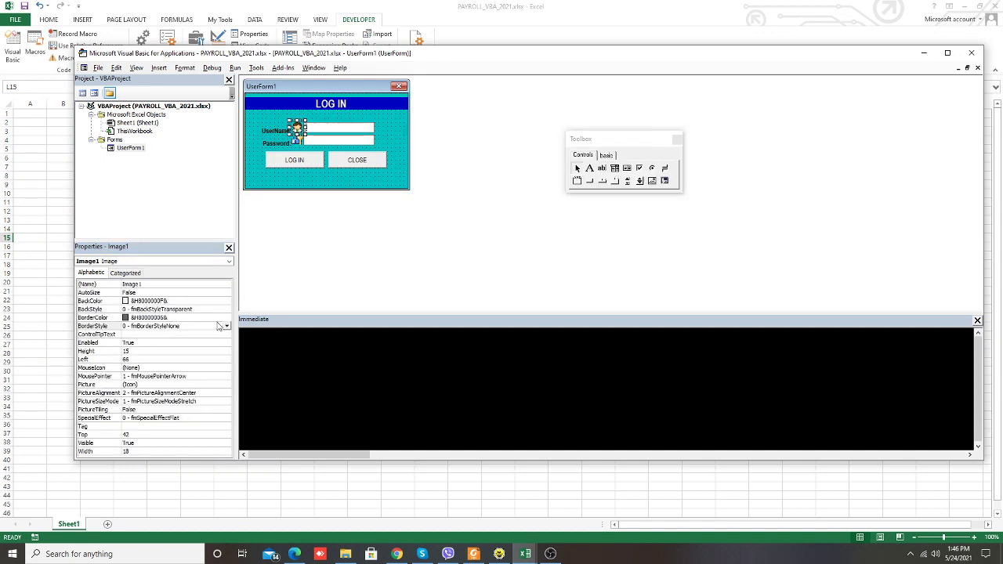
pyautogui.keyDown('ctrl'); pyautogui.click(298, 141); pyautogui.keyUp('ctrl')
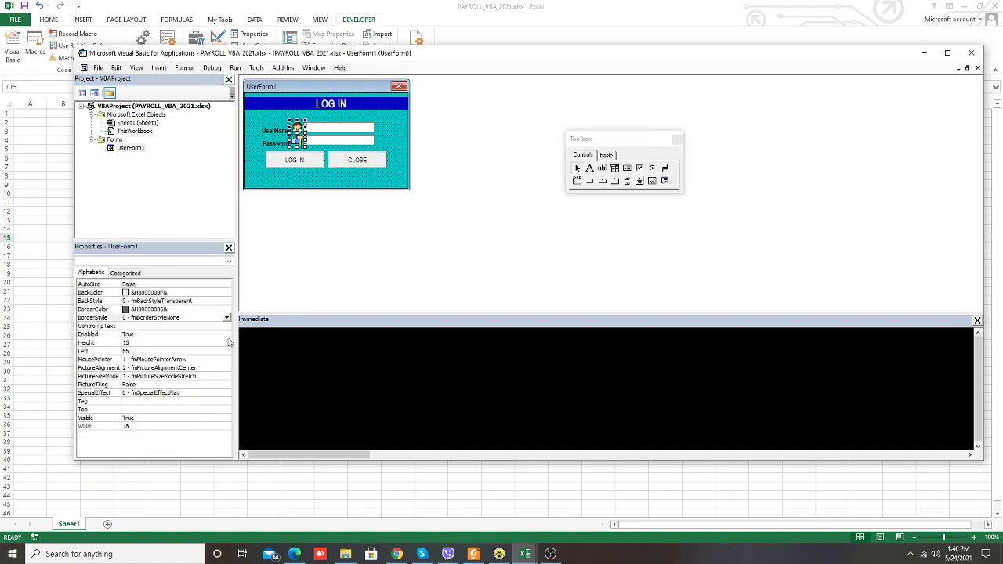
pyautogui.click(226, 317)
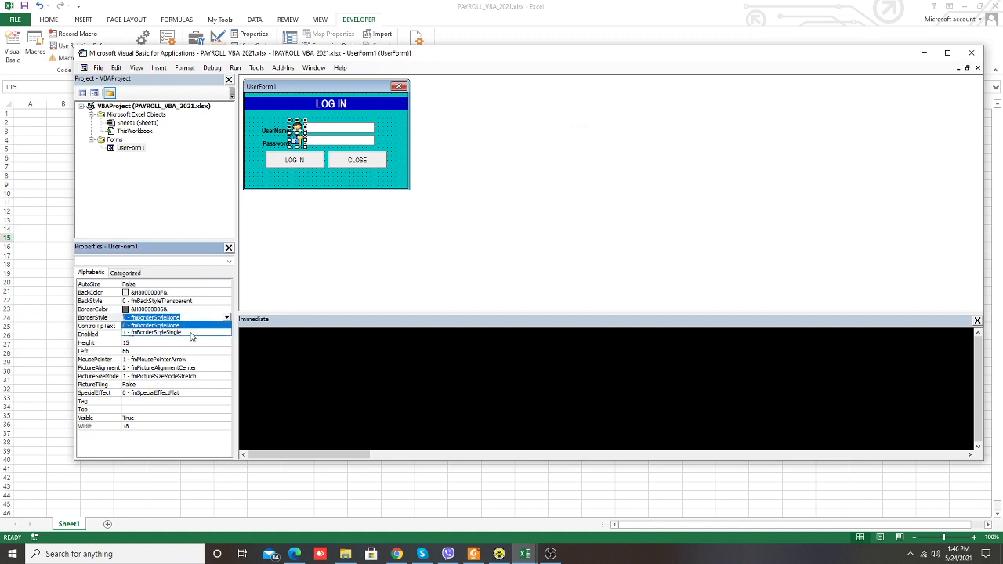
pyautogui.click(192, 335)
pyautogui.click(394, 171)
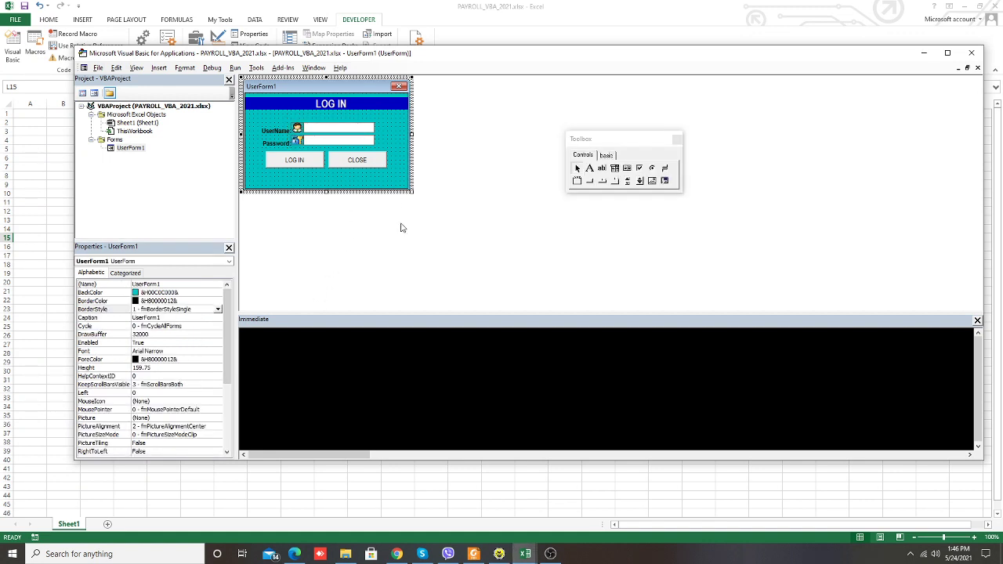
pyautogui.press('F5')
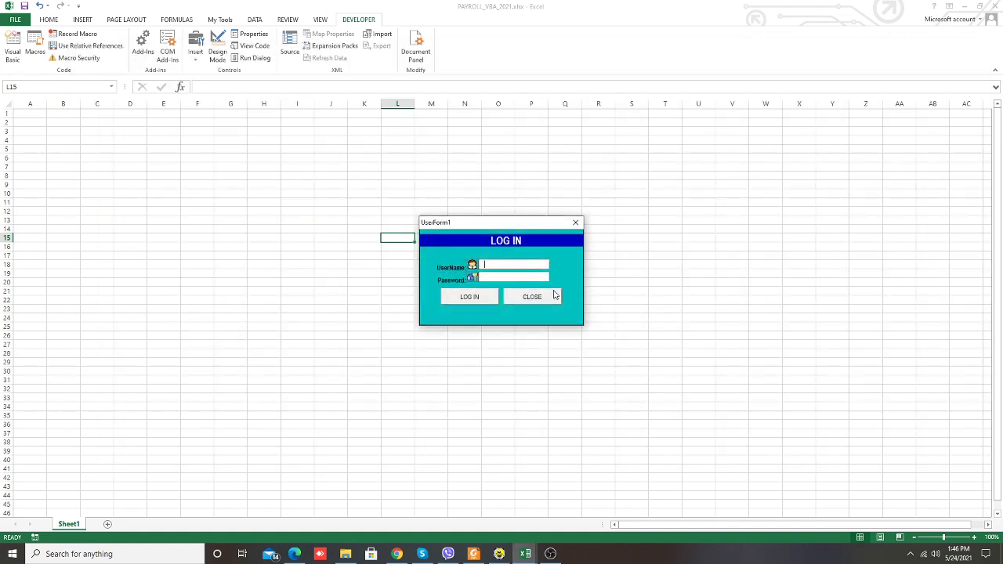
pyautogui.click(575, 223)
# Nudge the UserName and Password labels left with the arrow keys.
pyautogui.click(285, 134)
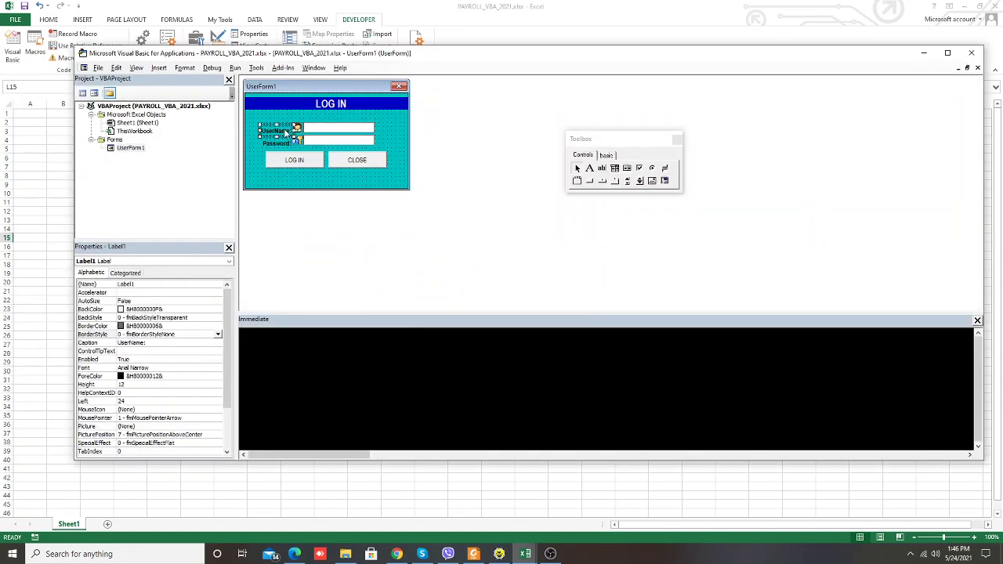
pyautogui.hotkey('shift', 'Tab')
pyautogui.click(289, 133)
pyautogui.press('Left')
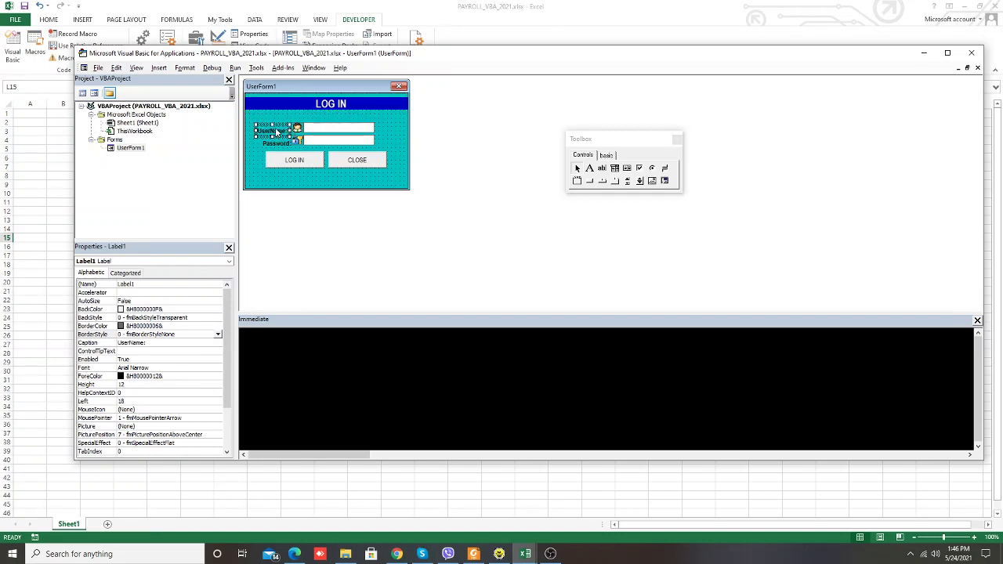
pyautogui.click(282, 144)
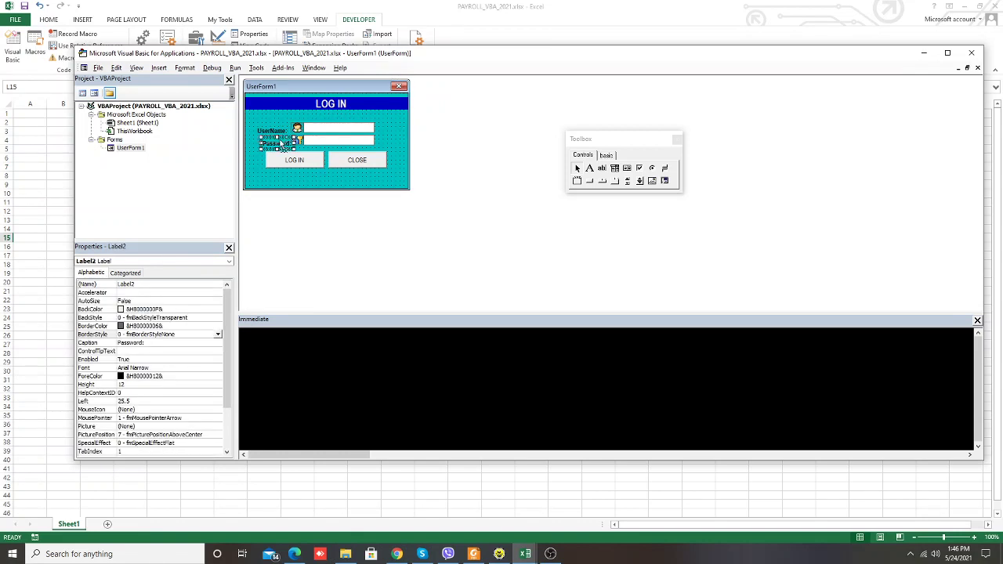
pyautogui.press('Left')
pyautogui.click(334, 170)
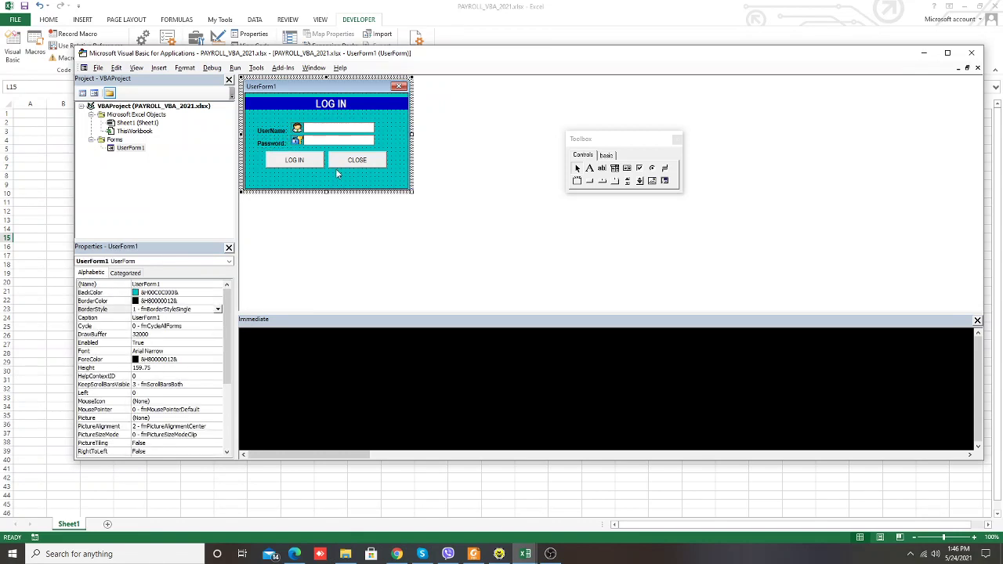
pyautogui.click(283, 149)
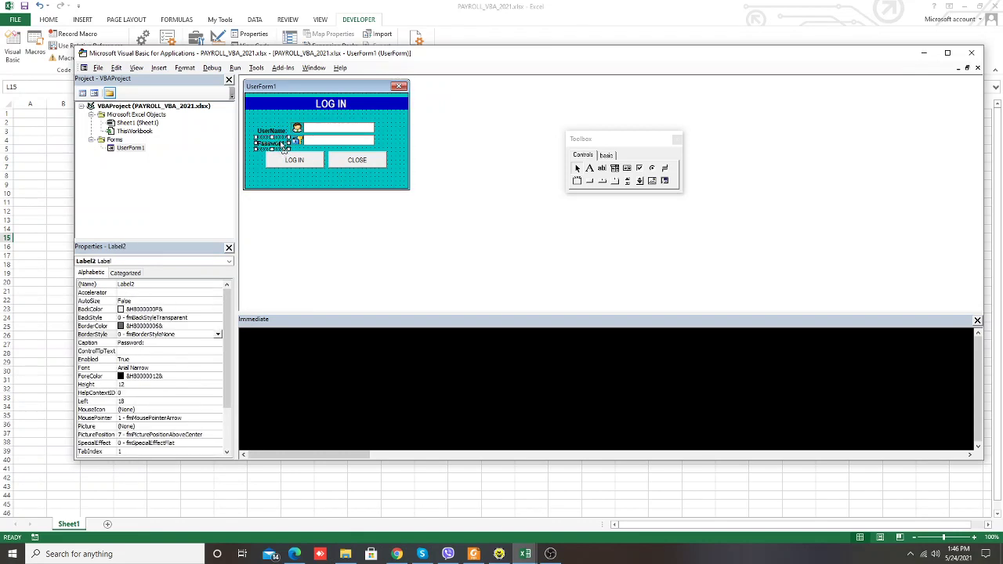
pyautogui.press('Right')
pyautogui.click(306, 179)
pyautogui.click(288, 149)
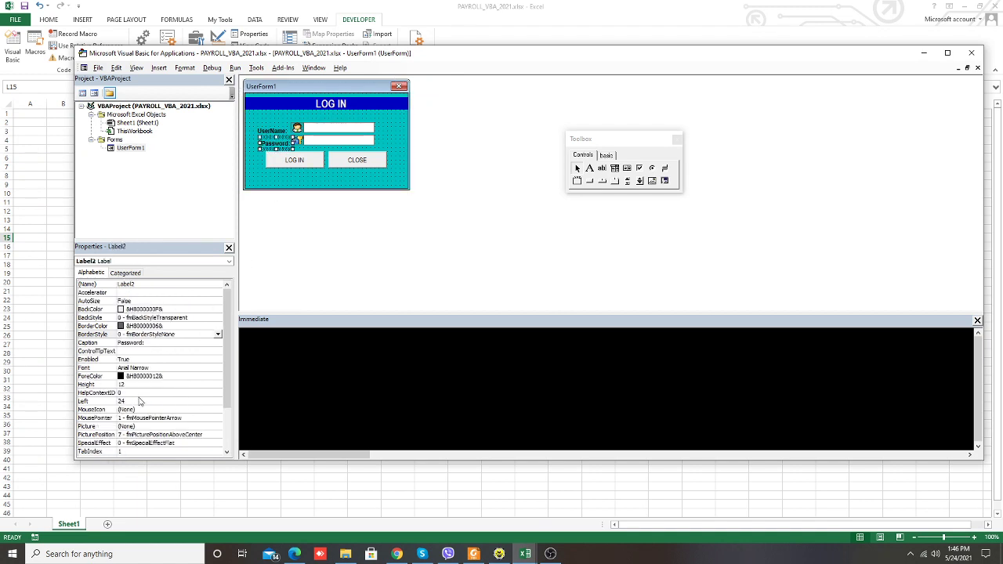
# Drag the Password and UserName labels further left toward their icons.
pyautogui.click(153, 343)
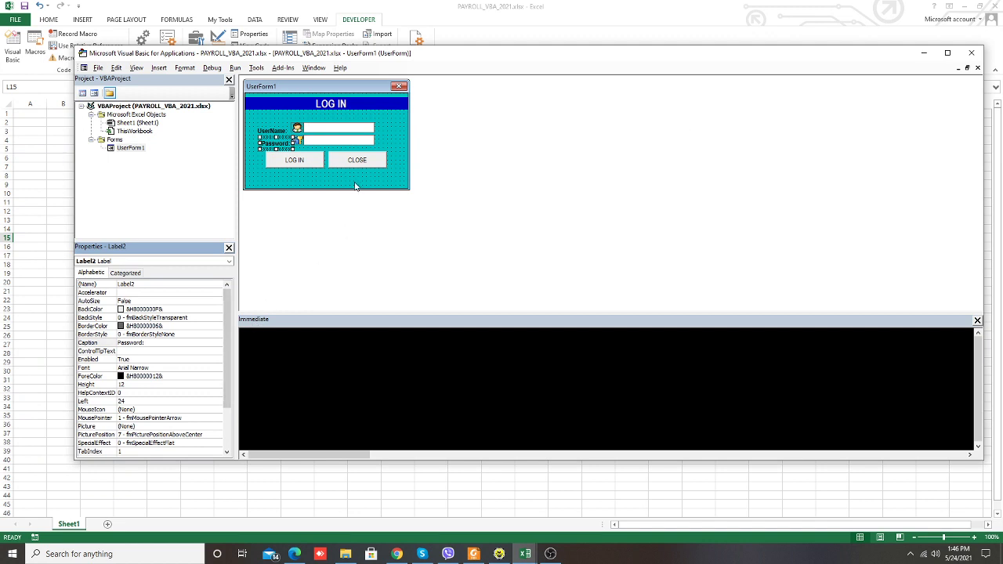
pyautogui.click(389, 146)
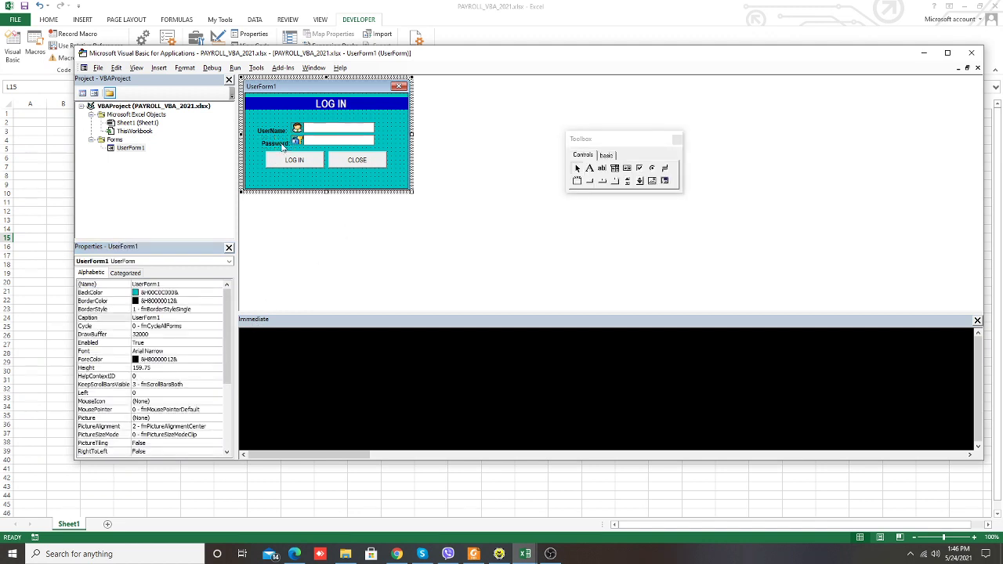
pyautogui.click(276, 148)
pyautogui.doubleClick(276, 147)
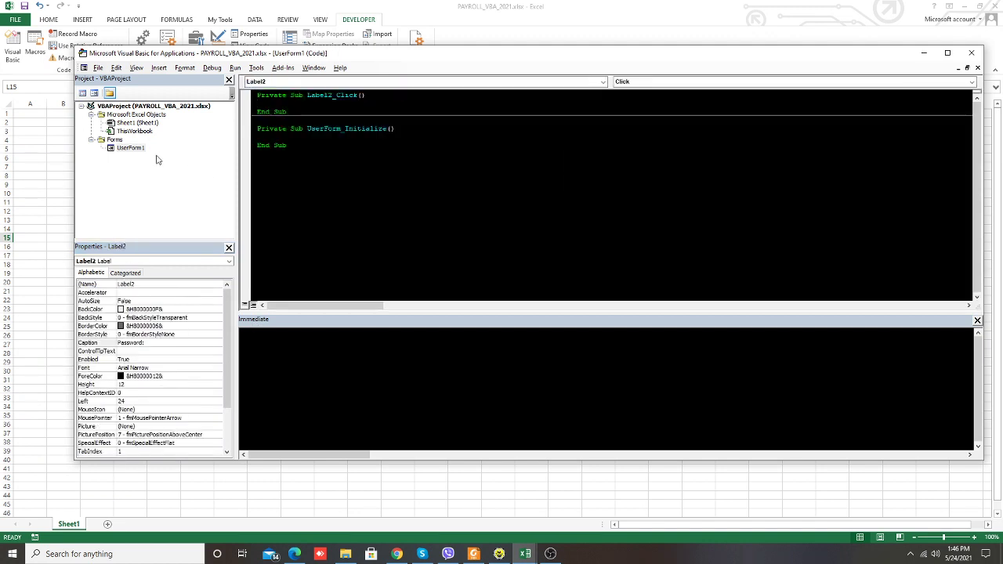
pyautogui.doubleClick(130, 148)
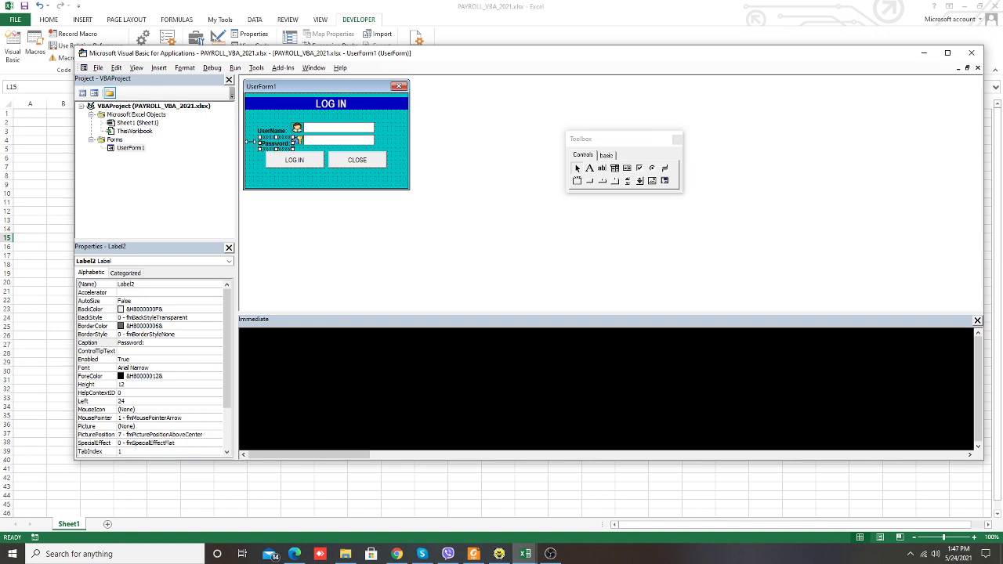
pyautogui.moveTo(259, 143); pyautogui.dragTo(249, 143)
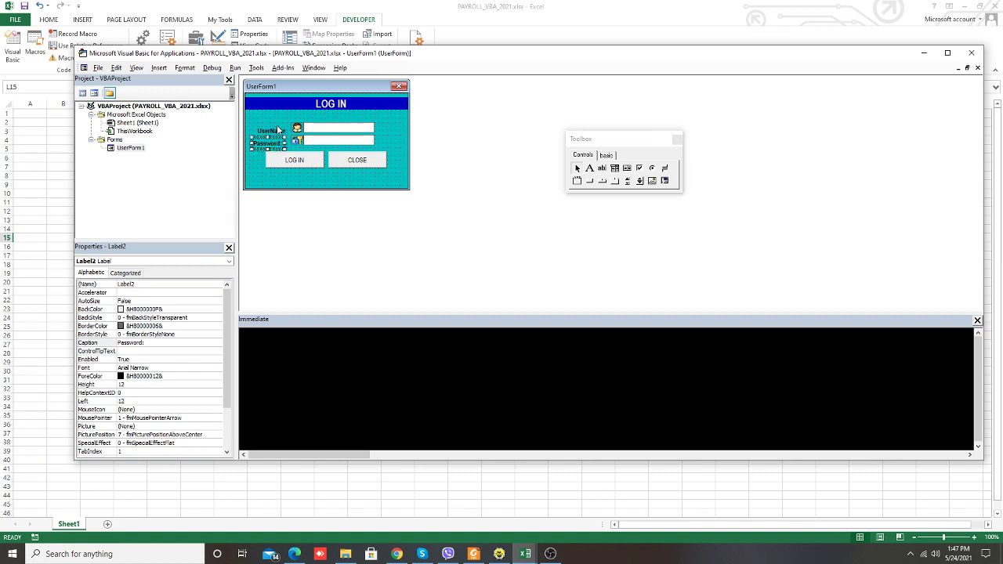
pyautogui.click(274, 130)
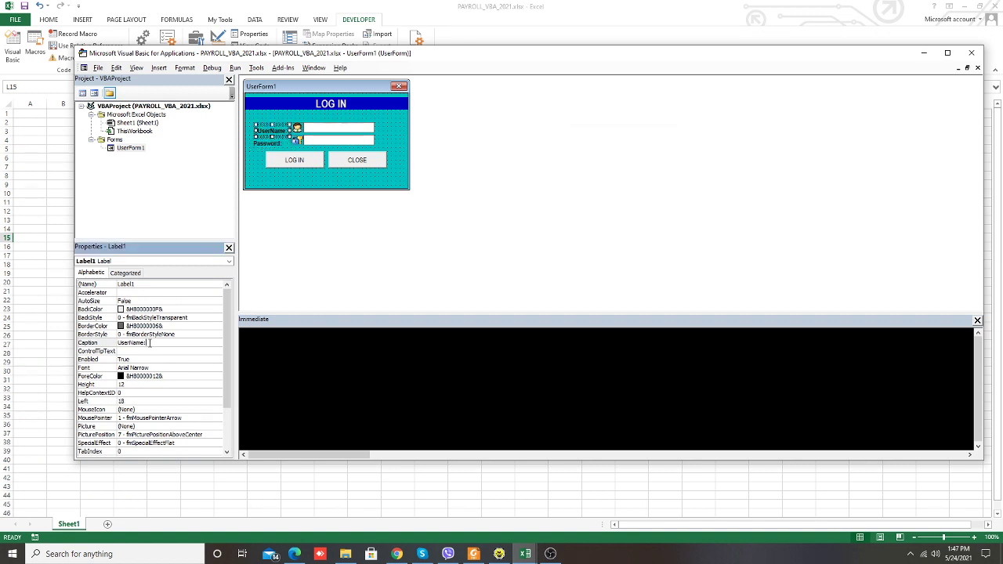
pyautogui.press('F4')
pyautogui.click(267, 130)
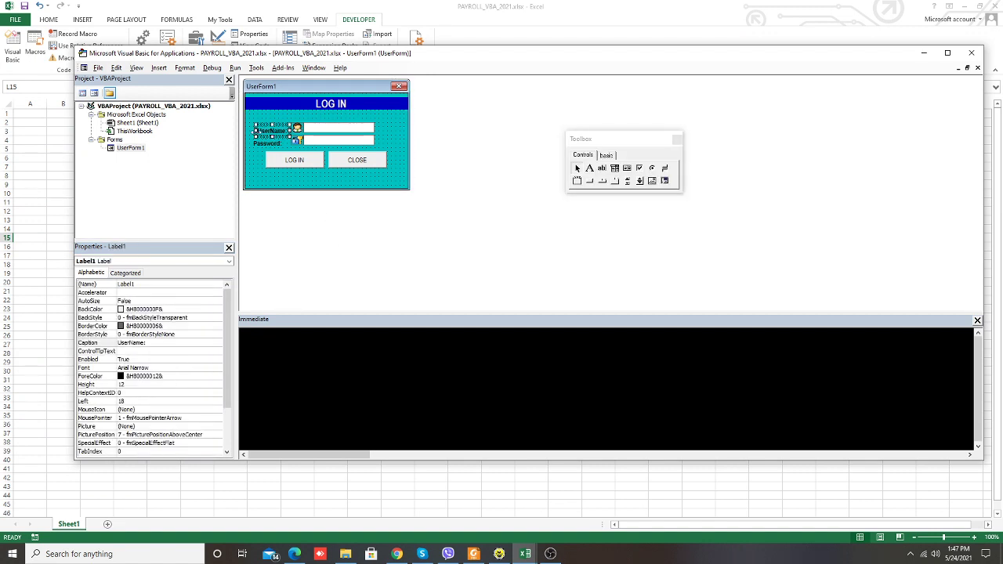
pyautogui.moveTo(255, 130); pyautogui.dragTo(249, 131)
pyautogui.click(266, 122)
# Align the UserName and Password labels on their right edges.
pyautogui.moveTo(279, 146); pyautogui.dragTo(275, 132)
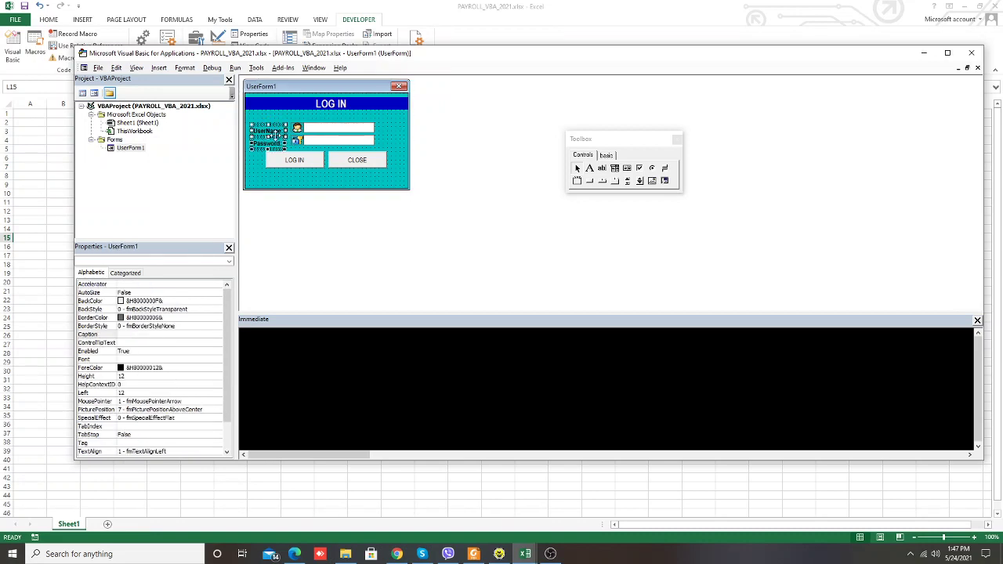
pyautogui.rightClick(276, 134)
pyautogui.moveTo(345, 216)
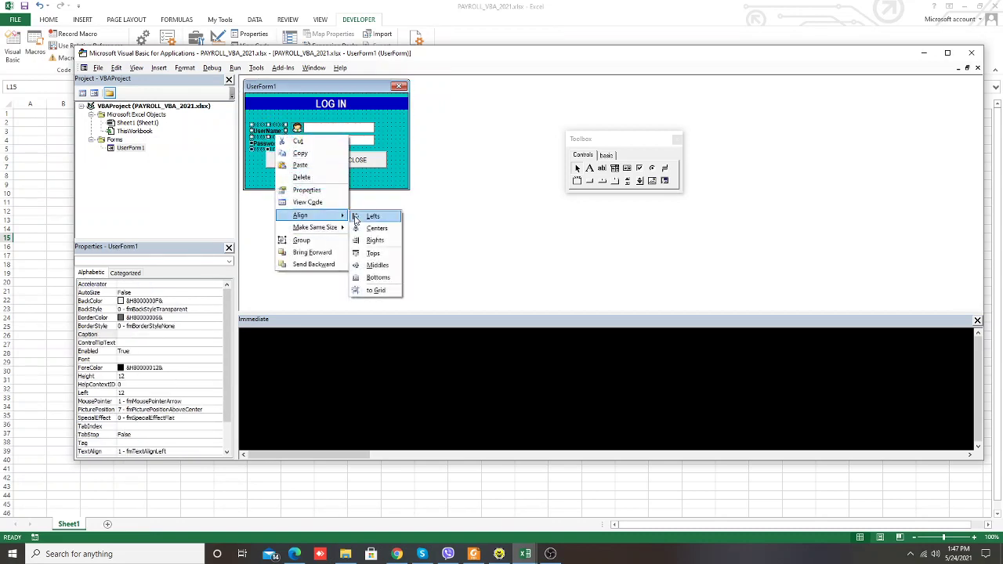
pyautogui.click(375, 240)
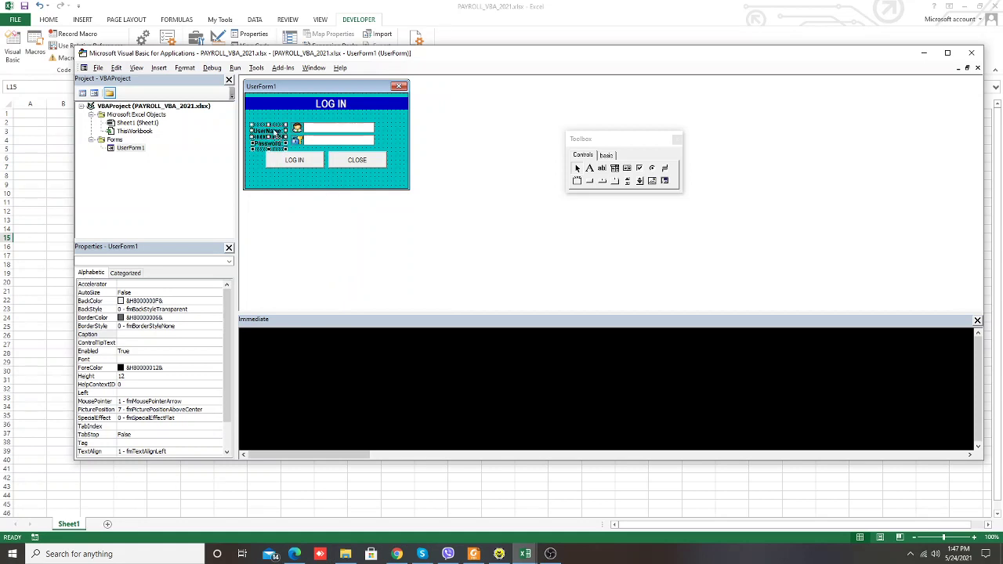
pyautogui.click(384, 183)
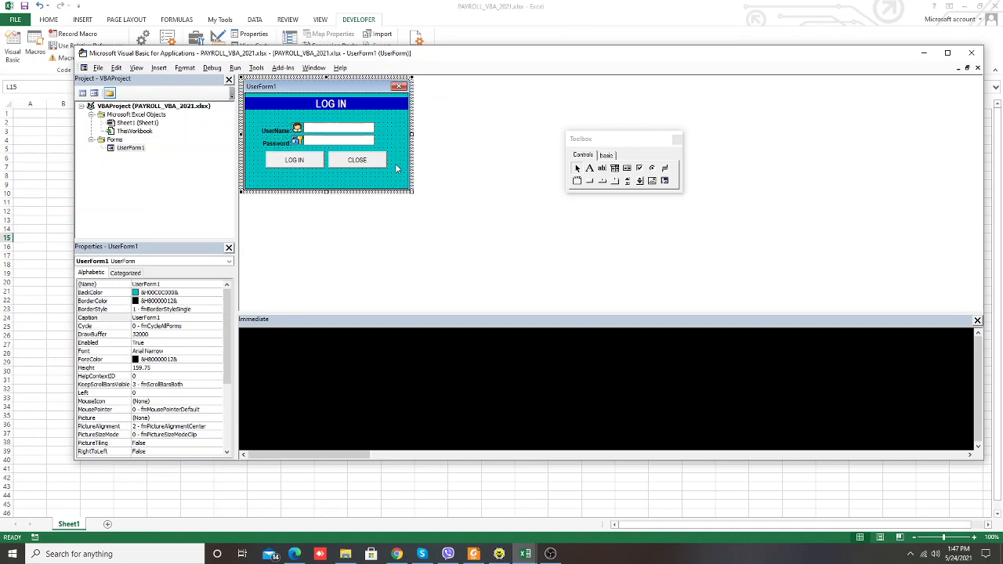
pyautogui.press('F5')
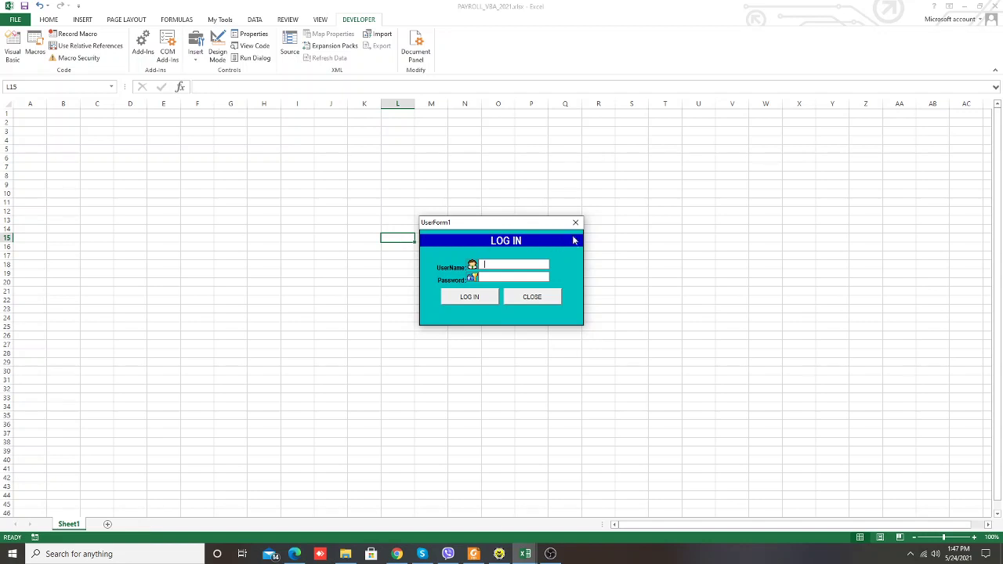
pyautogui.click(576, 223)
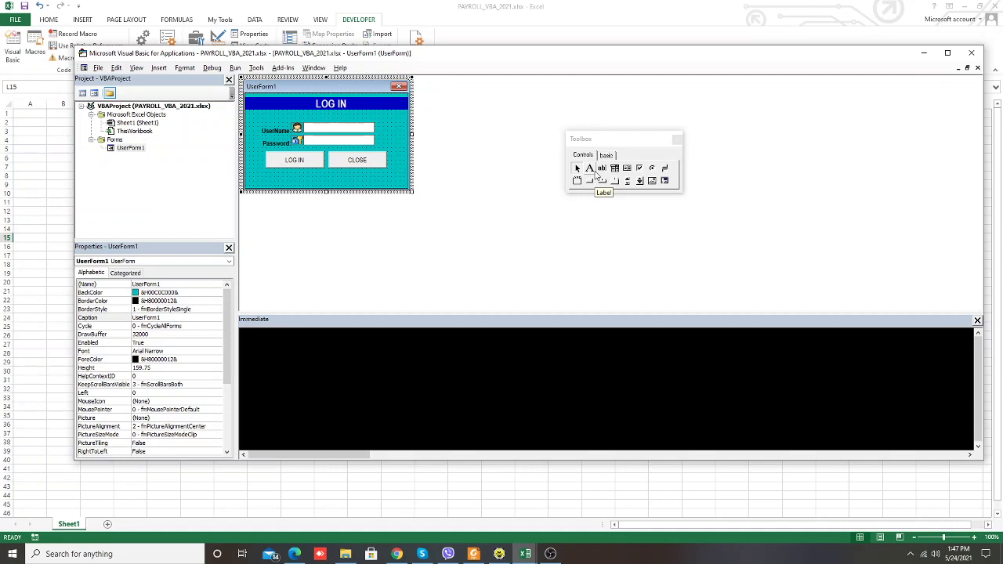
pyautogui.click(590, 169)
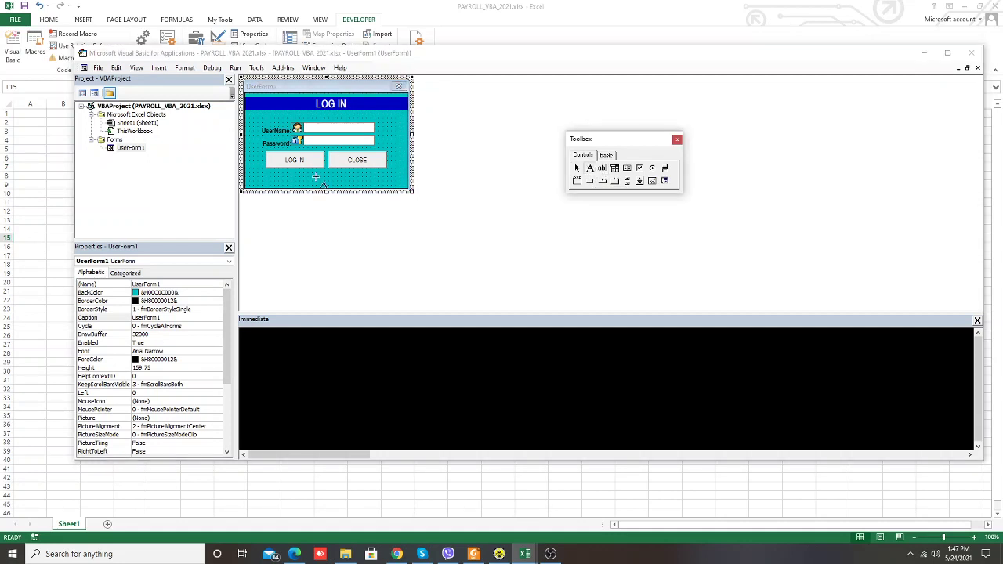
pyautogui.click(315, 176)
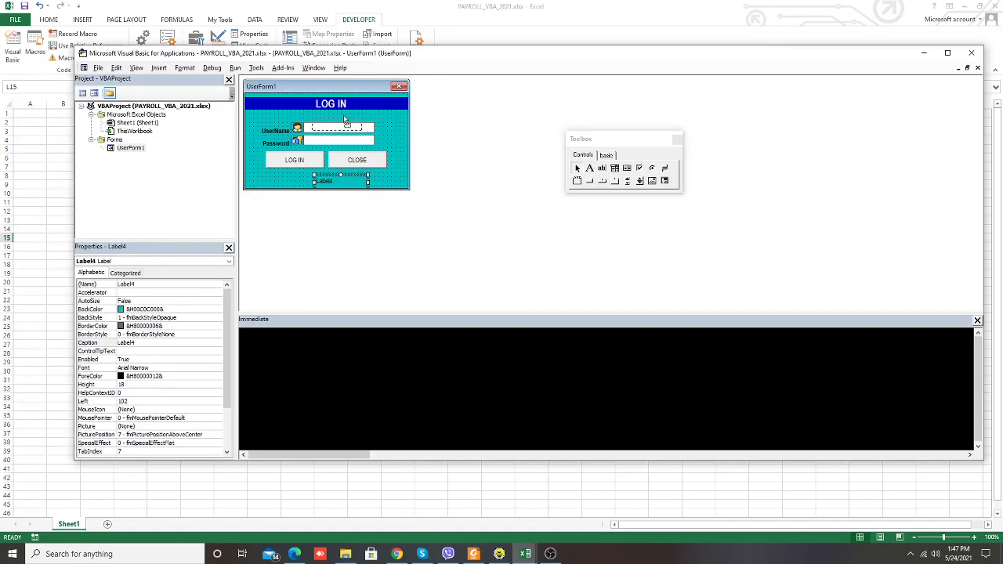
pyautogui.moveTo(342, 179)
pyautogui.mouseDown()
pyautogui.moveTo(335, 124)
pyautogui.moveTo(346, 132)
pyautogui.mouseUp()
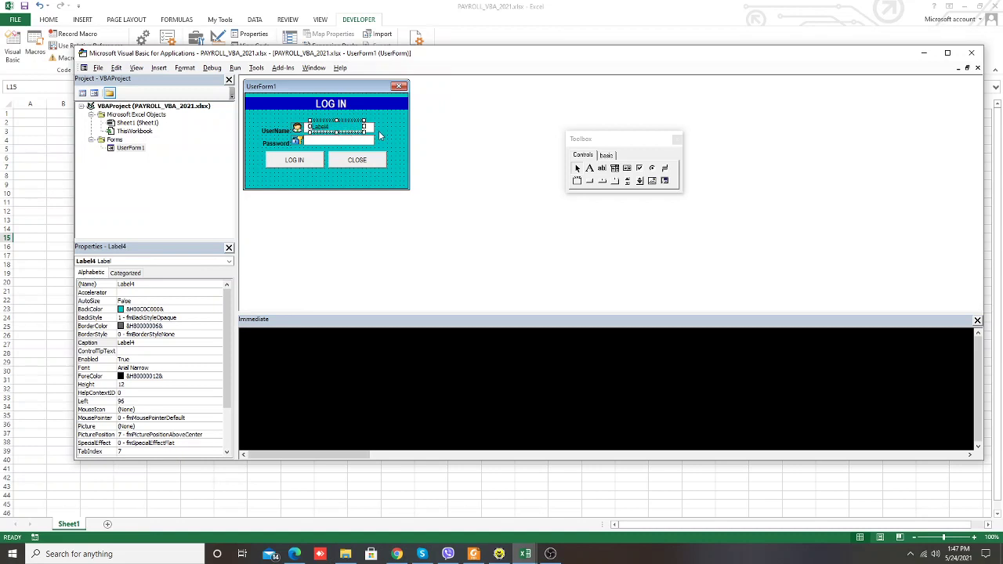
pyautogui.rightClick(336, 128)
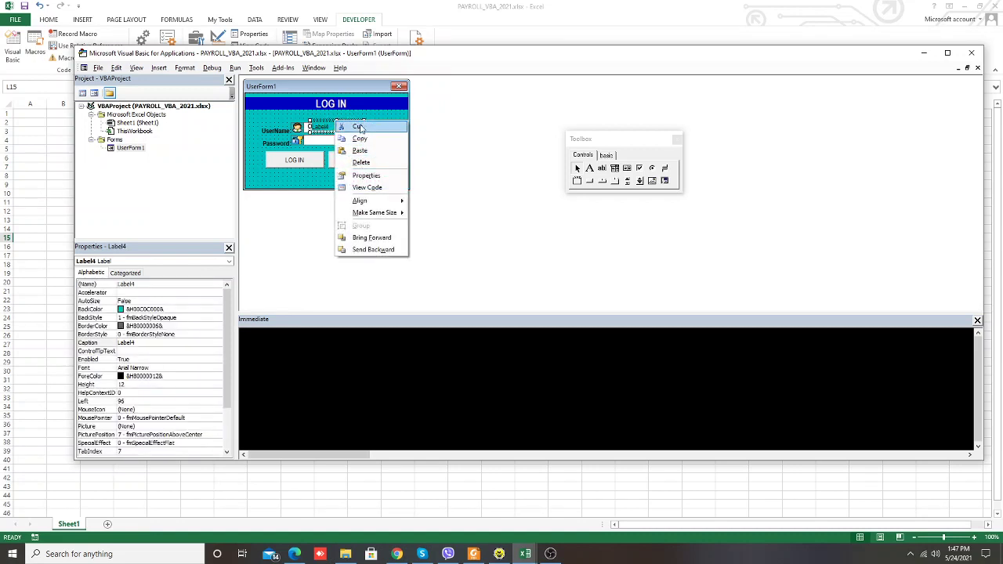
pyautogui.click(349, 128)
pyautogui.click(384, 161)
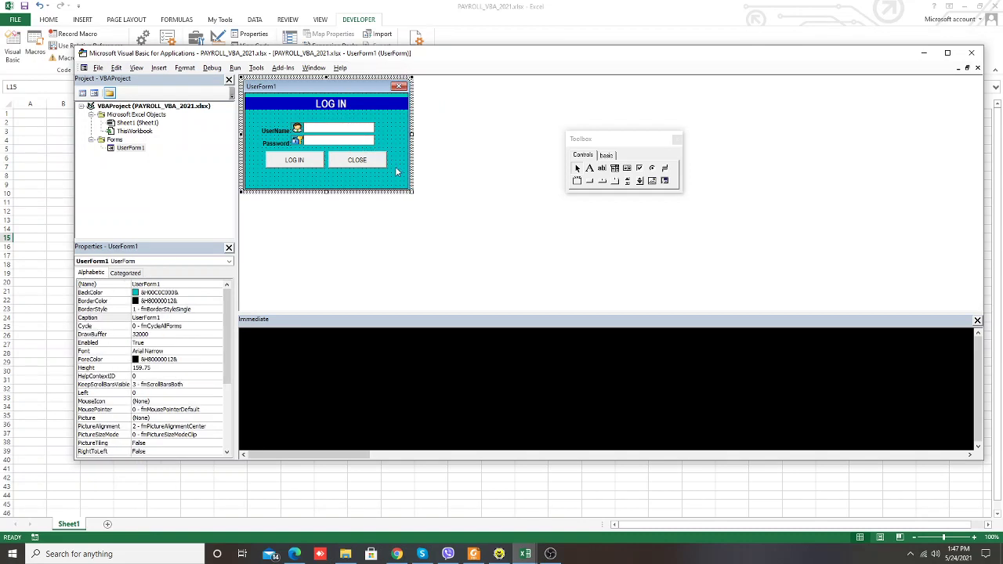
pyautogui.click(307, 161)
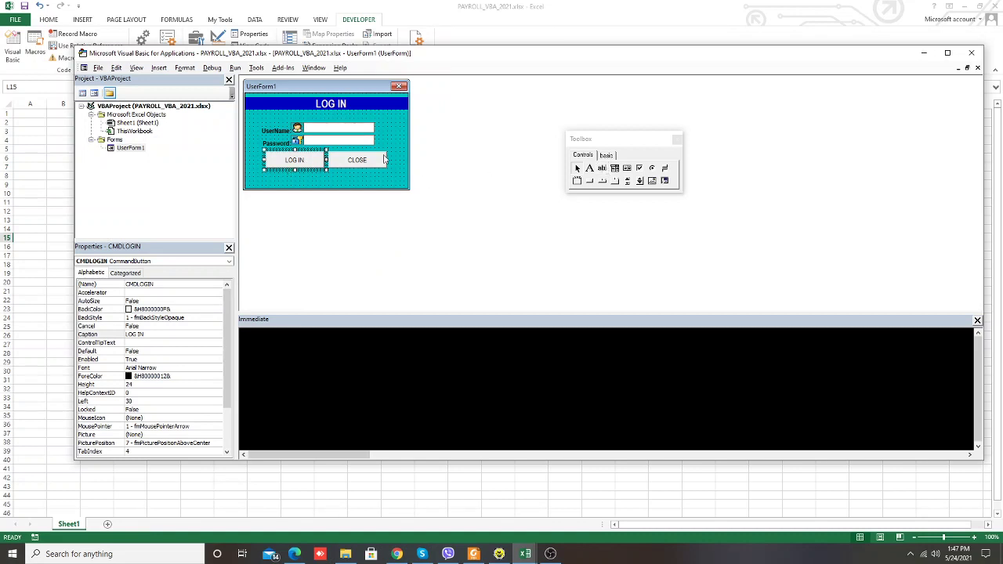
# Set the LOG IN and CLOSE buttons' BackColor to blue from the palette.
pyautogui.keyDown('ctrl'); pyautogui.click(380, 162); pyautogui.keyUp('ctrl')
pyautogui.click(180, 301)
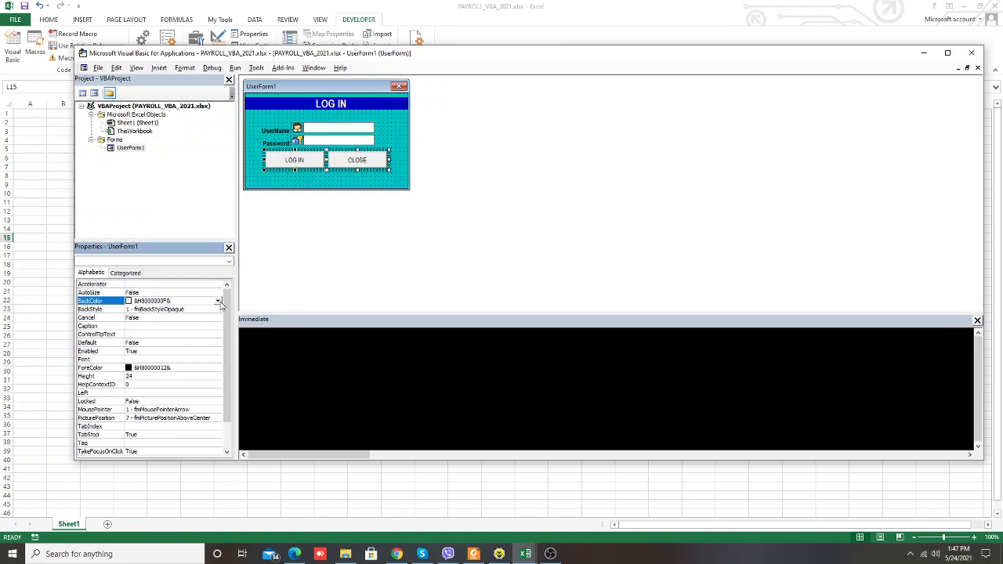
pyautogui.click(218, 301)
pyautogui.click(155, 312)
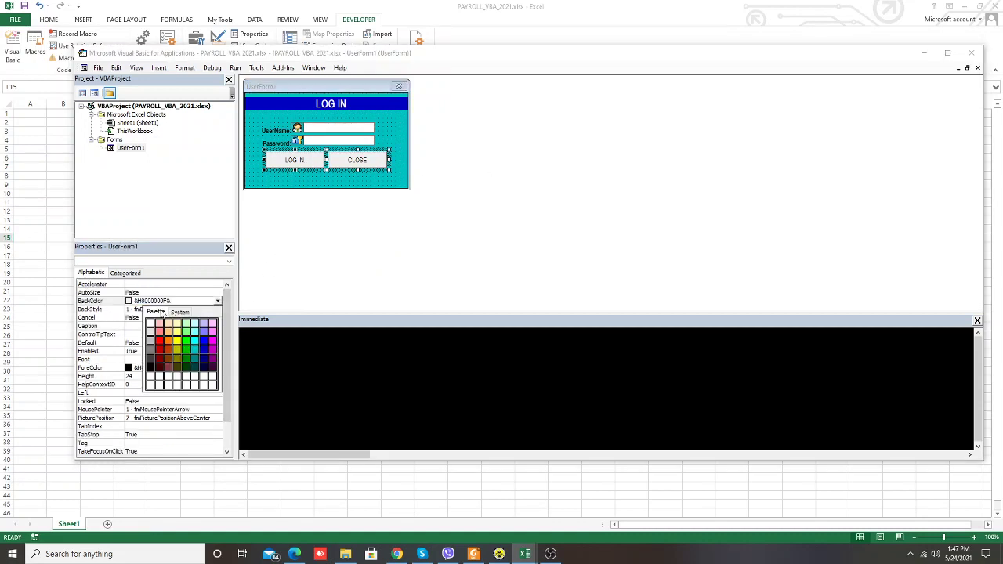
pyautogui.click(203, 342)
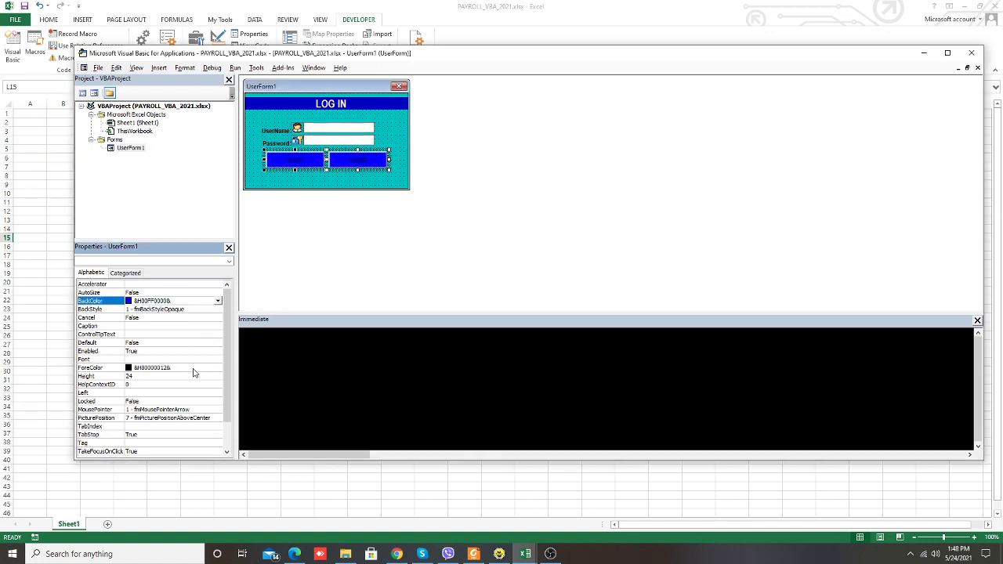
# Give both button captions a larger Arial Narrow Bold font in white.
pyautogui.click(193, 360)
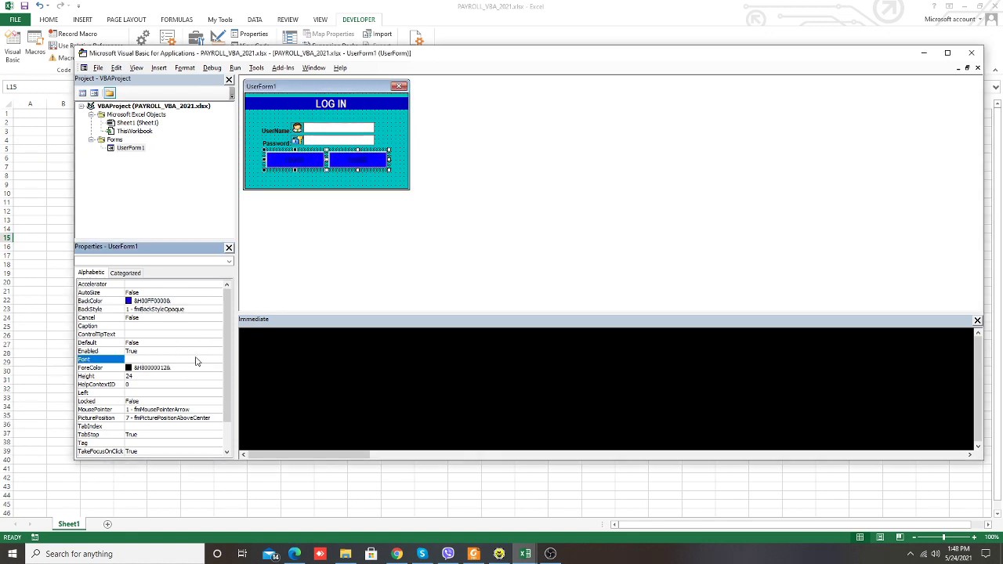
pyautogui.click(196, 192)
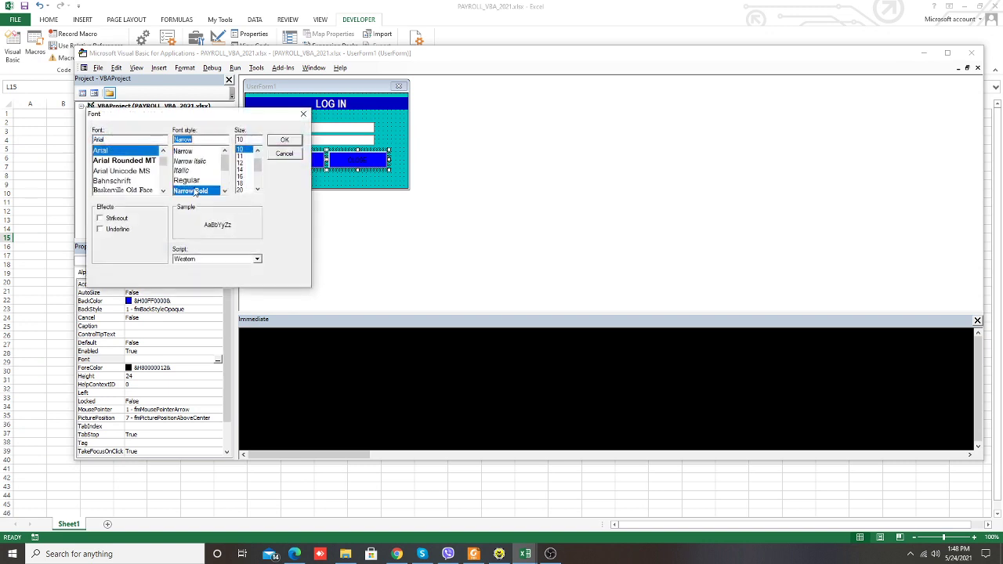
pyautogui.click(241, 169)
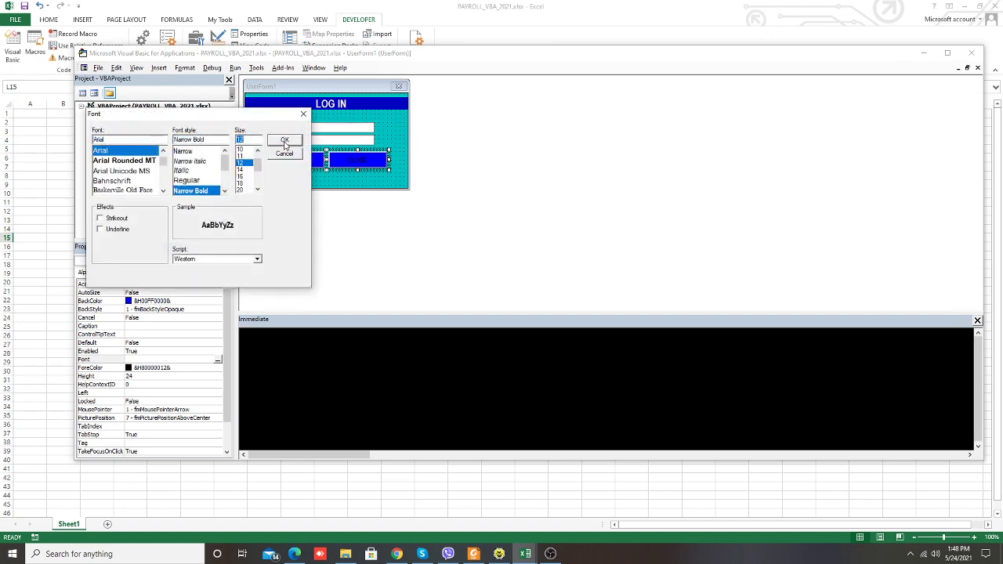
pyautogui.click(285, 140)
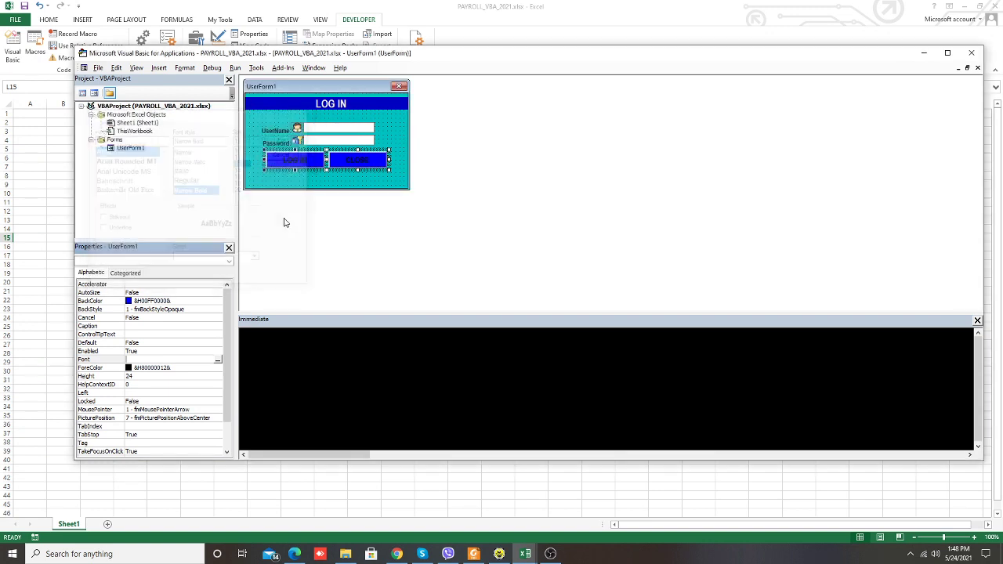
pyautogui.click(205, 369)
pyautogui.click(218, 367)
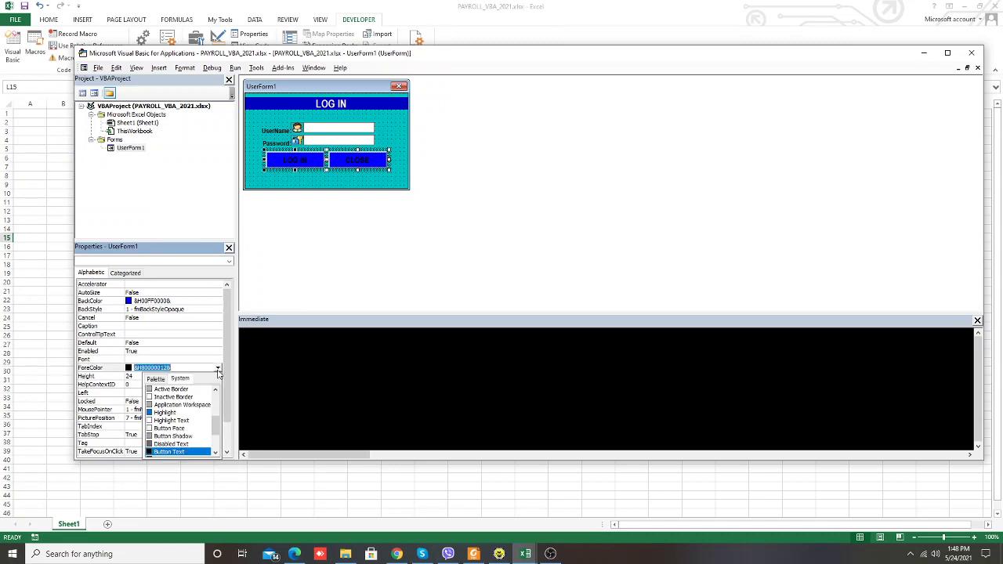
pyautogui.click(147, 397)
pyautogui.click(381, 181)
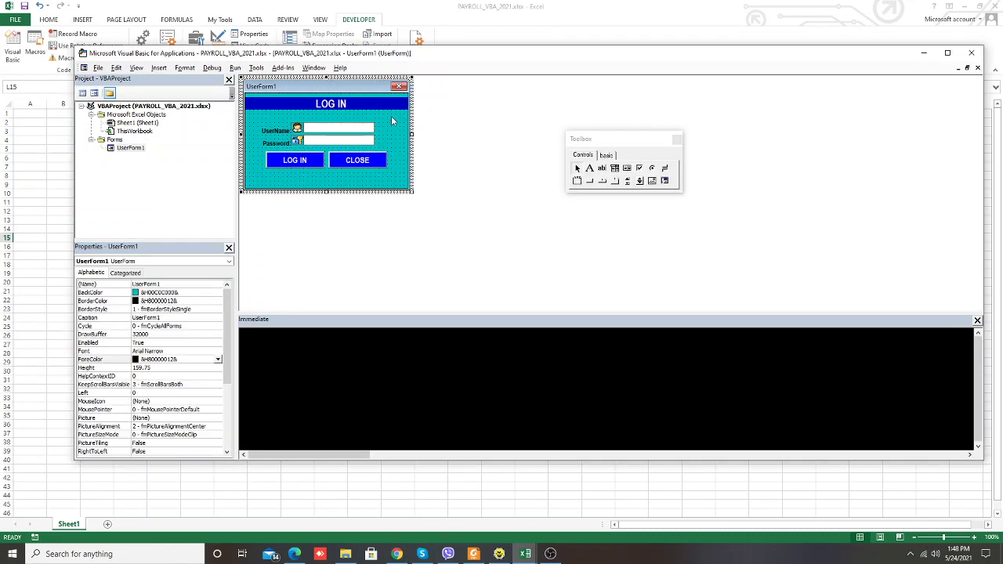
# Test-run the login form twice, typing sample text into the Password field.
pyautogui.press('F5')
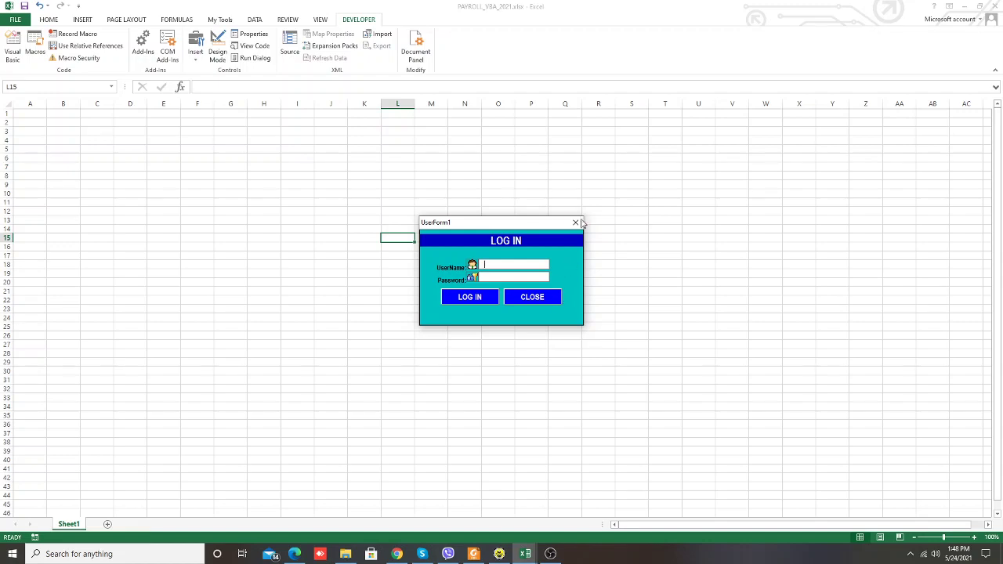
pyautogui.click(576, 224)
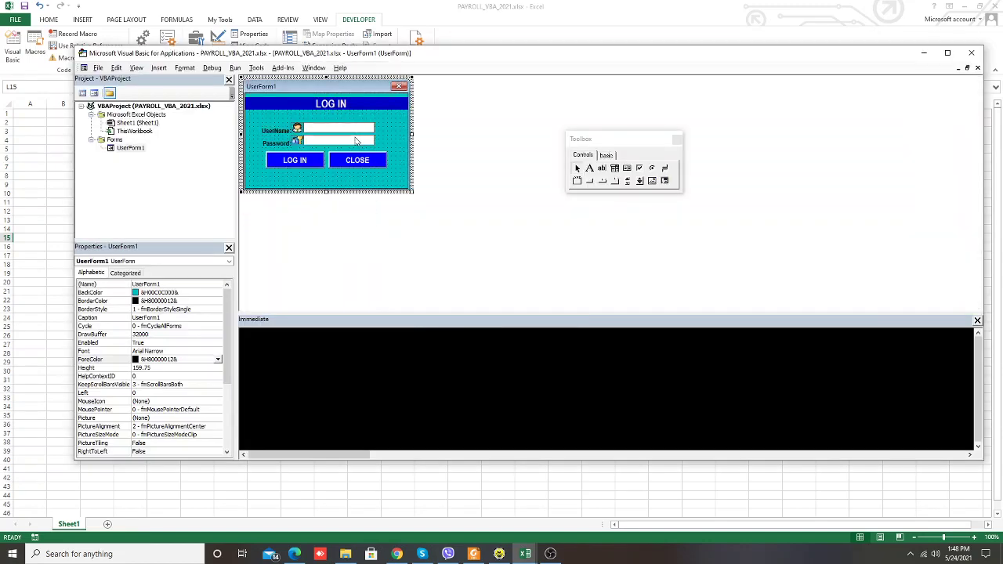
pyautogui.press('F5')
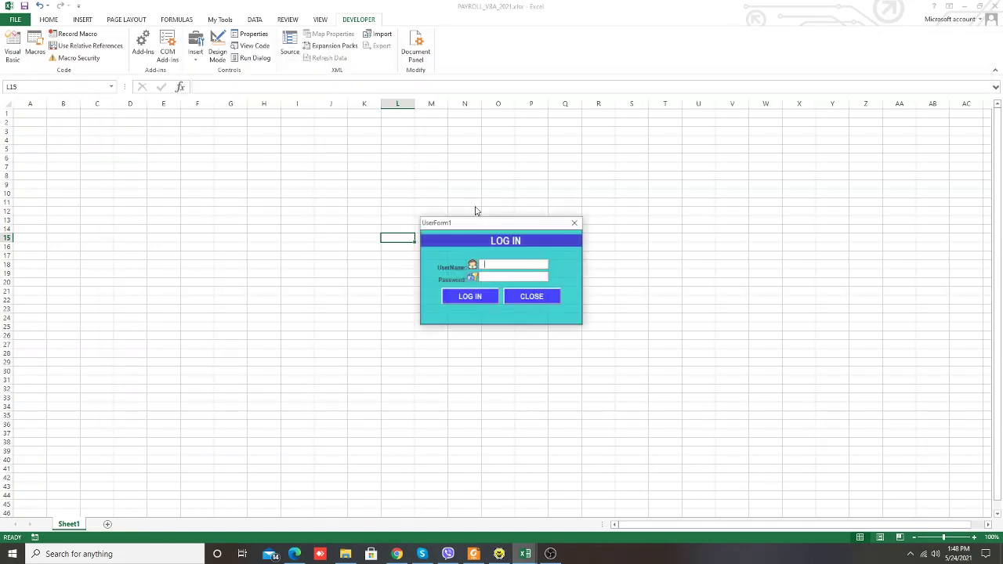
pyautogui.press('Tab')
pyautogui.write('ASDASDASDA')
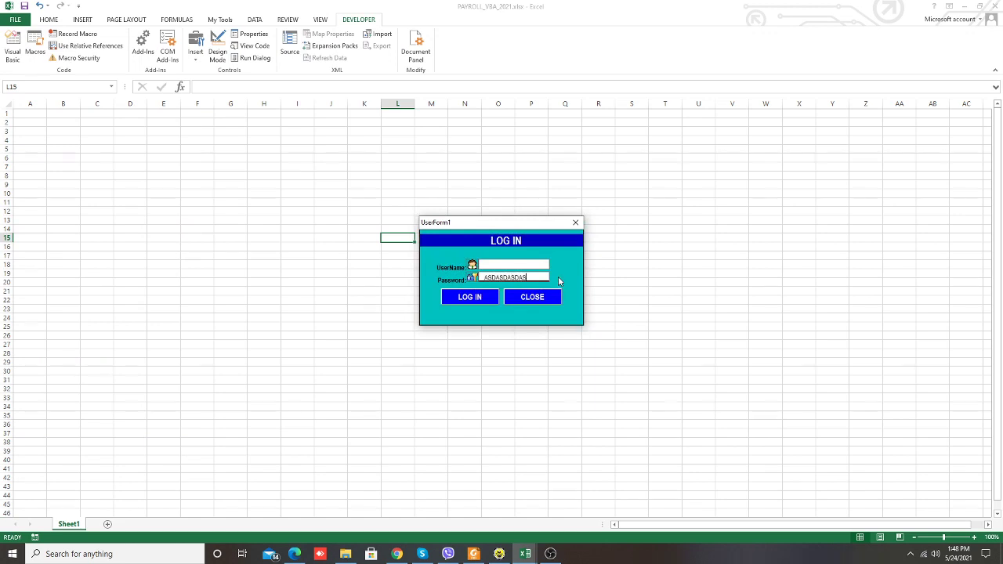
pyautogui.click(576, 223)
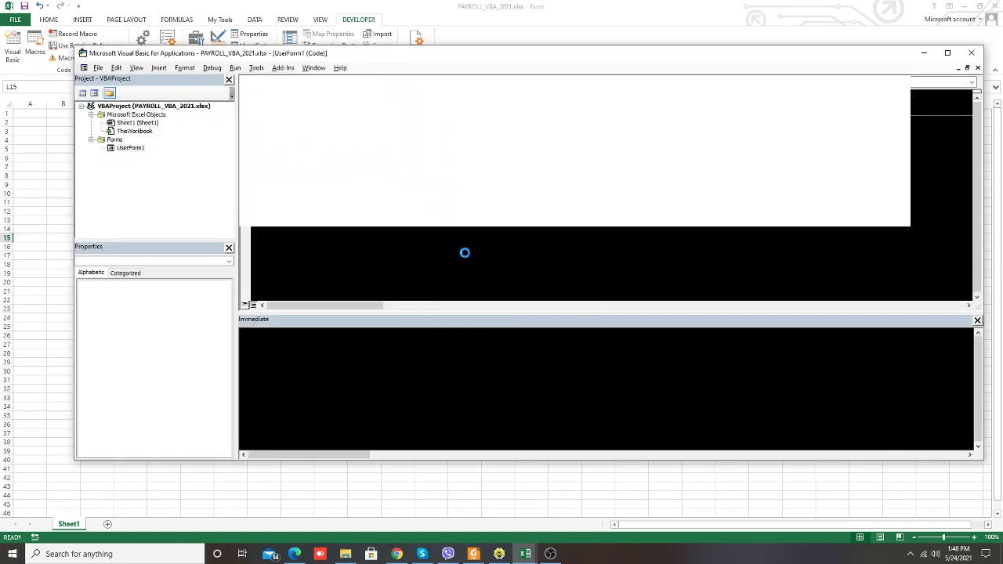
# Change the text alignment of both textboxes and test-run the form.
pyautogui.click(345, 143)
pyautogui.keyDown('ctrl'); pyautogui.click(341, 129); pyautogui.keyUp('ctrl')
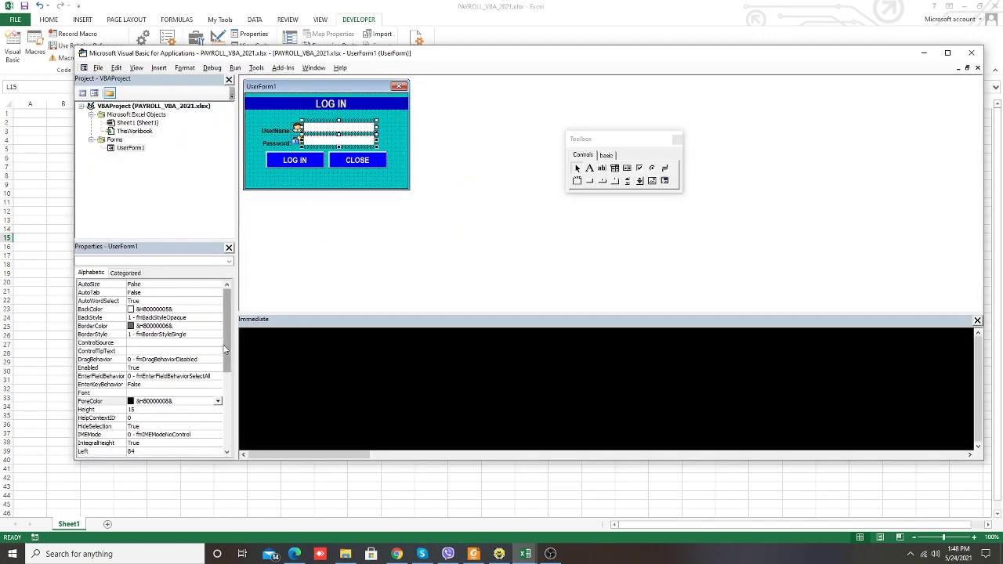
pyautogui.moveTo(227, 329); pyautogui.dragTo(228, 439)
pyautogui.click(204, 410)
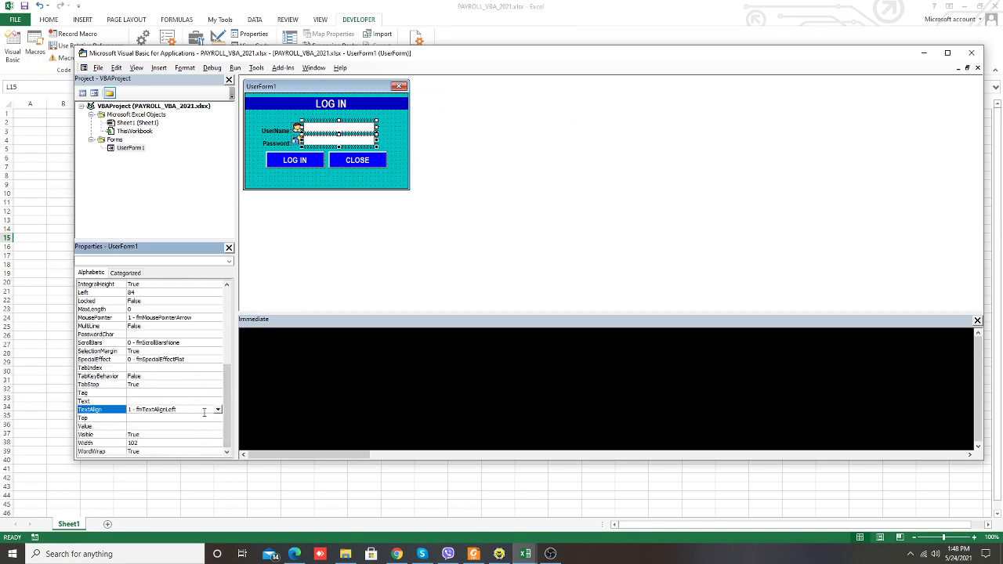
pyautogui.click(218, 410)
pyautogui.click(218, 416)
pyautogui.click(386, 135)
pyautogui.press('F5')
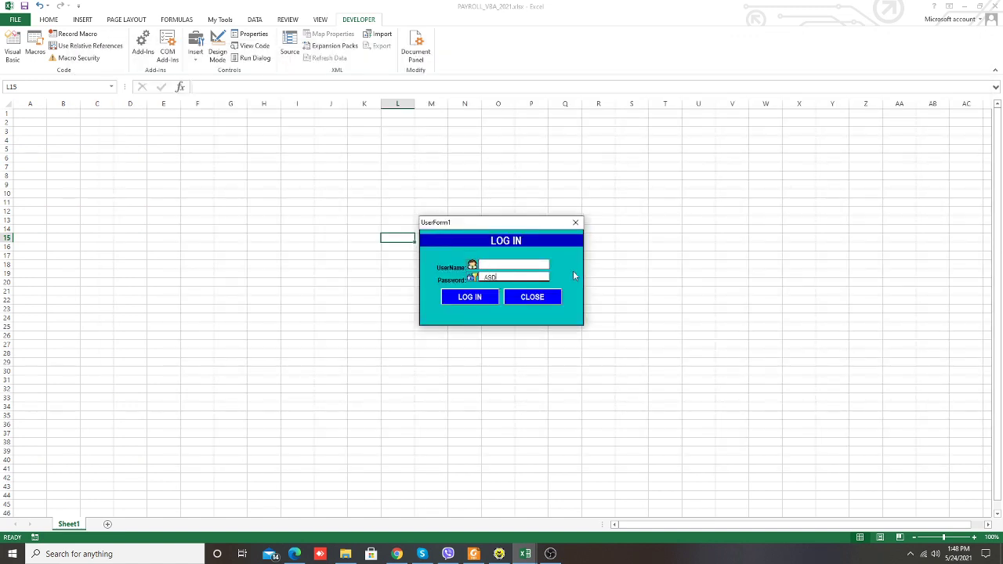
pyautogui.click(575, 223)
# Set both textboxes' font size to 9 and test typing ASDASD in each field.
pyautogui.click(359, 130)
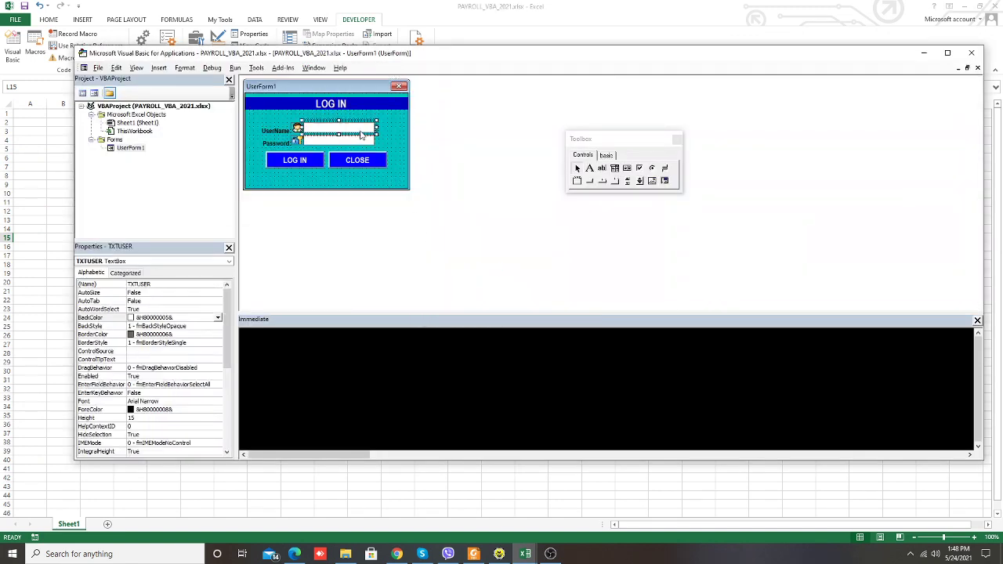
pyautogui.keyDown('ctrl'); pyautogui.click(364, 142); pyautogui.keyUp('ctrl')
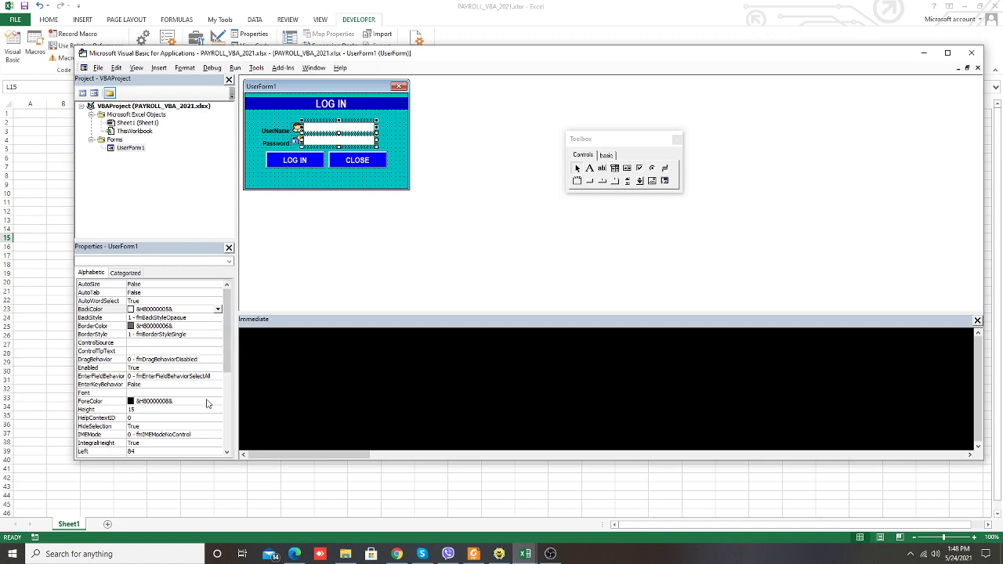
pyautogui.click(196, 392)
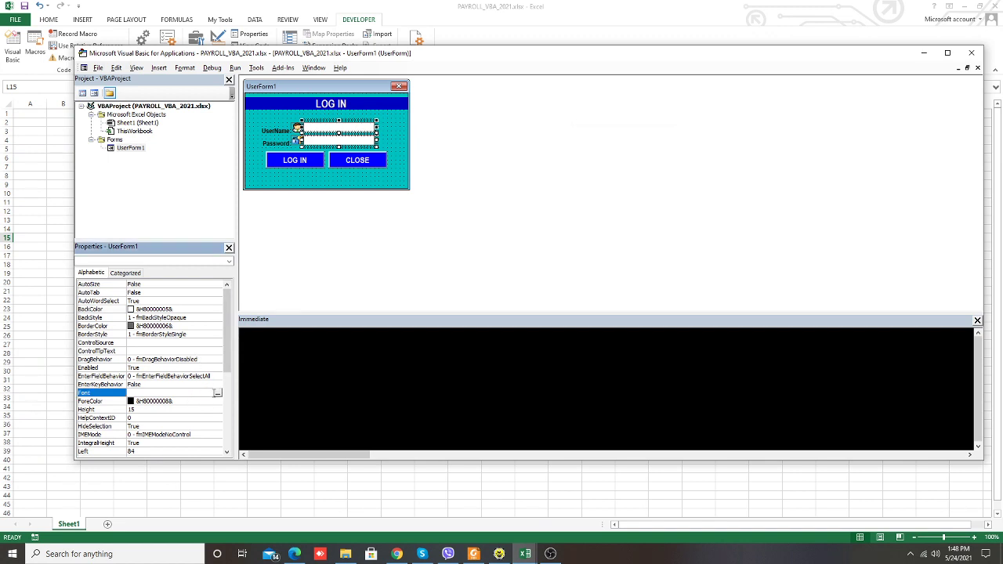
pyautogui.click(218, 393)
pyautogui.click(257, 151)
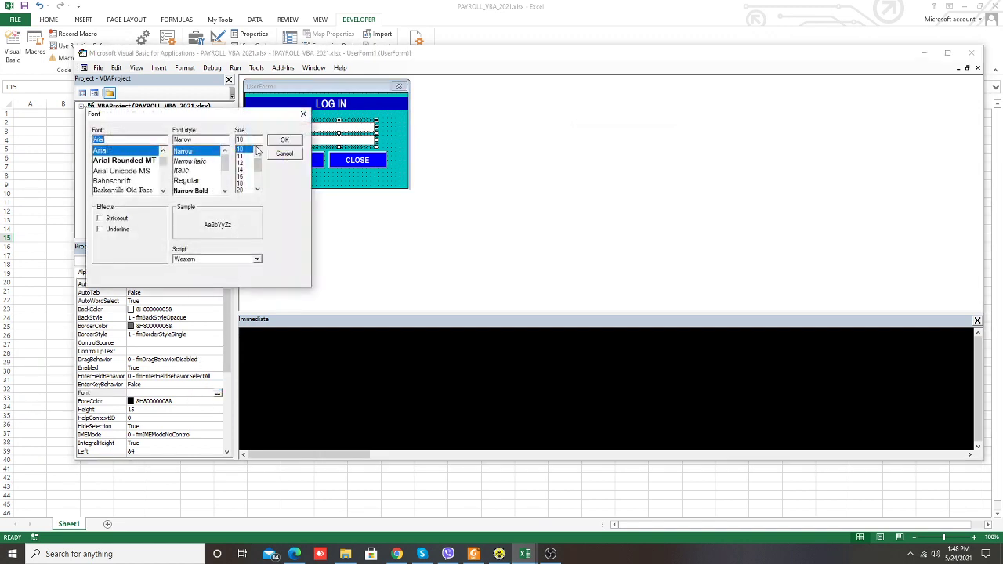
pyautogui.click(241, 149)
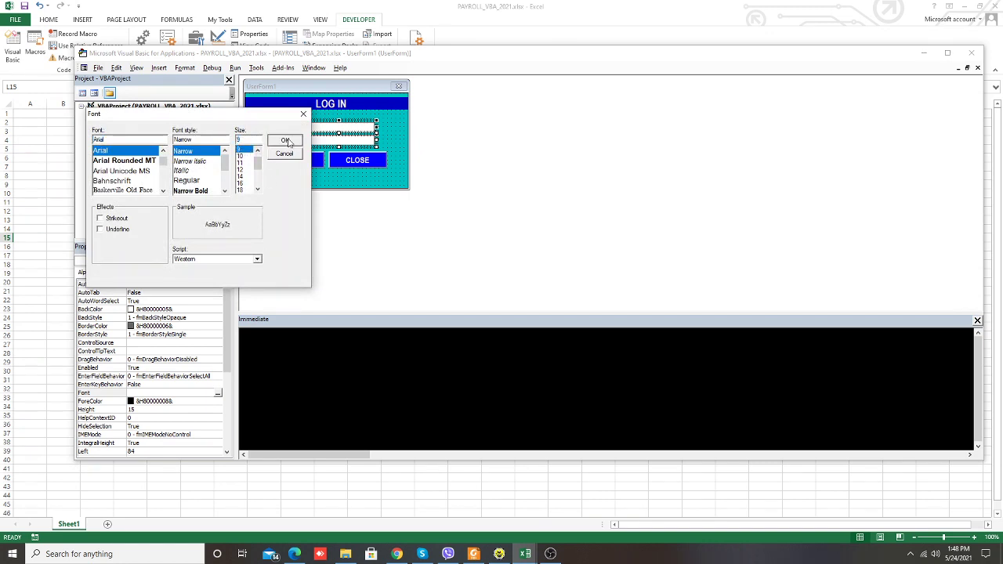
pyautogui.click(284, 141)
pyautogui.press('F5')
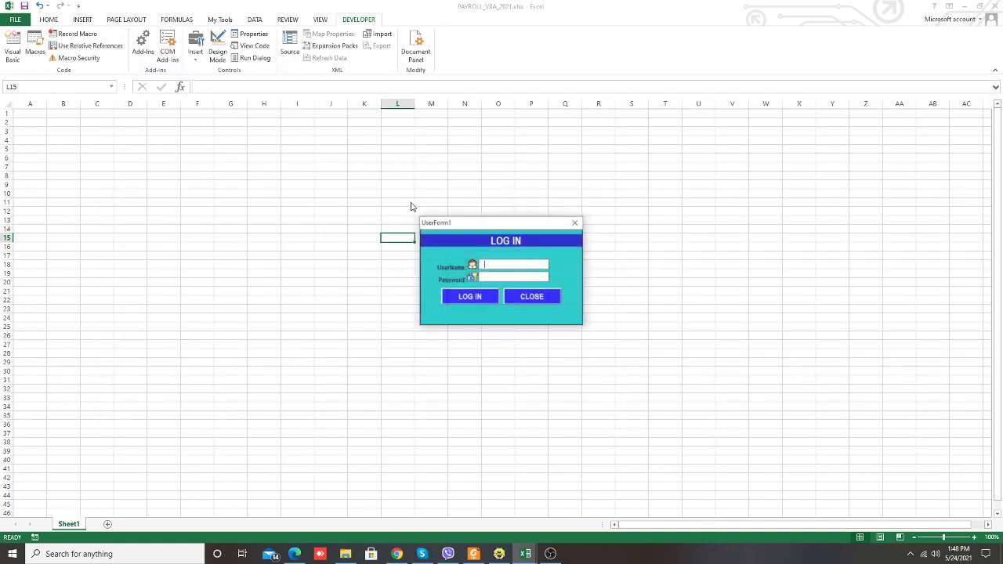
pyautogui.write('ASDASD')
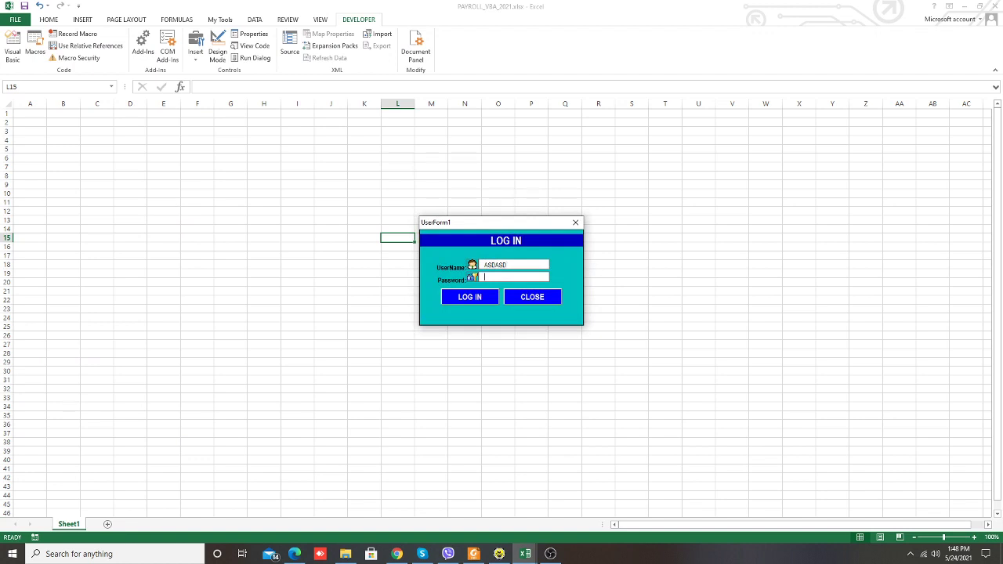
pyautogui.click(540, 276)
pyautogui.write('ASDASD')
pyautogui.click(577, 223)
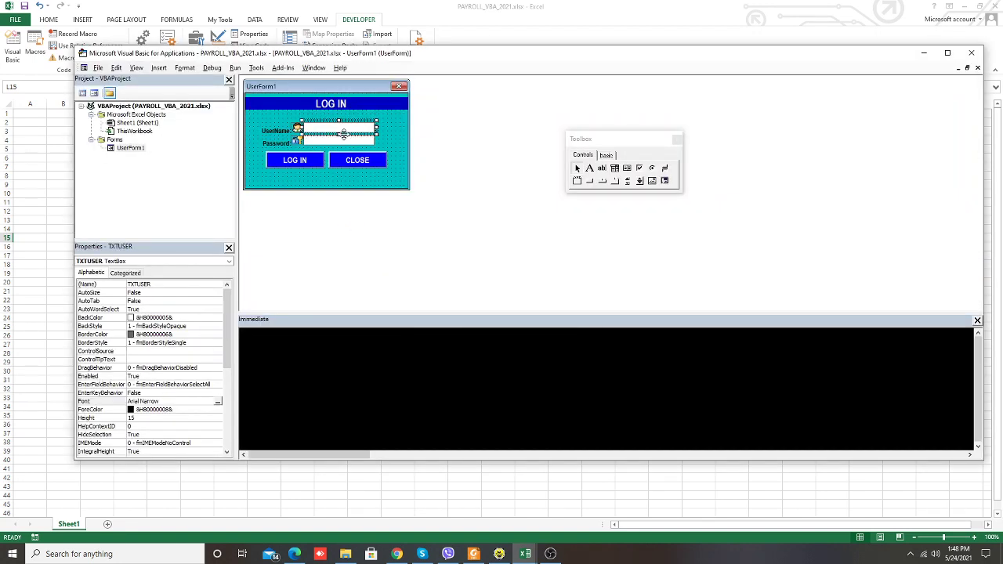
# Reduce the textbox font size to 8 and test-run the form with sample entries.
pyautogui.keyDown('ctrl'); pyautogui.click(344, 141); pyautogui.keyUp('ctrl')
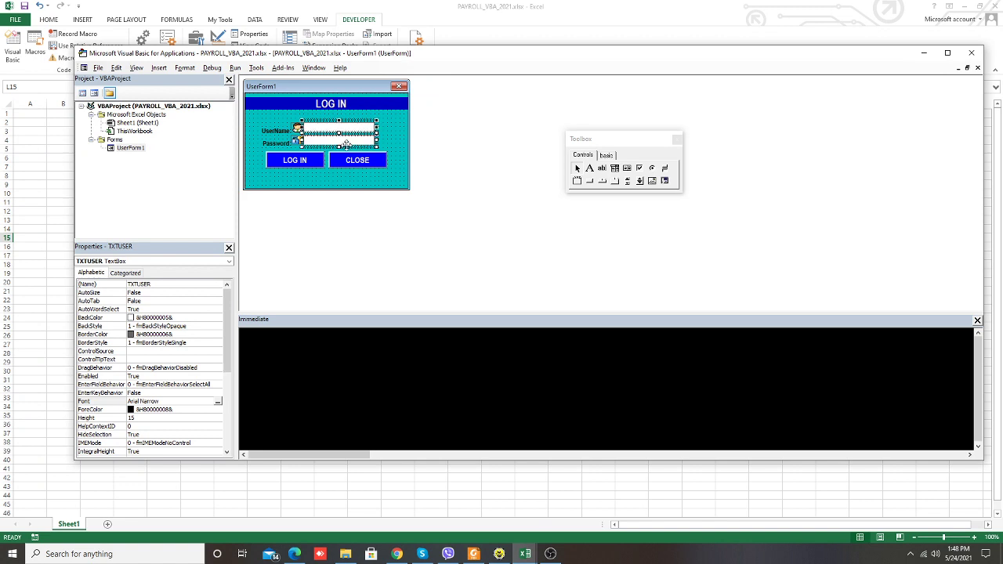
pyautogui.click(221, 395)
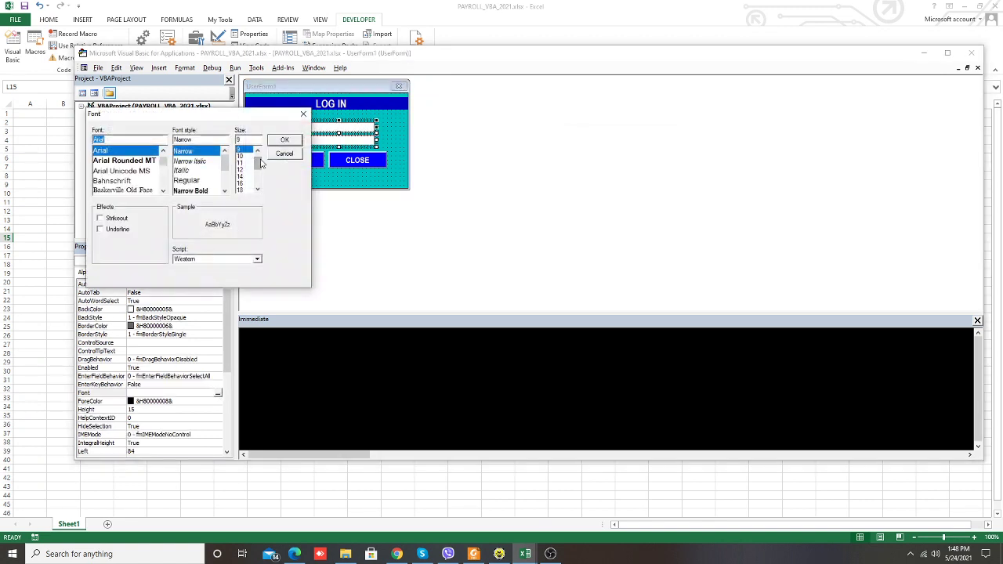
pyautogui.click(239, 150)
pyautogui.click(284, 140)
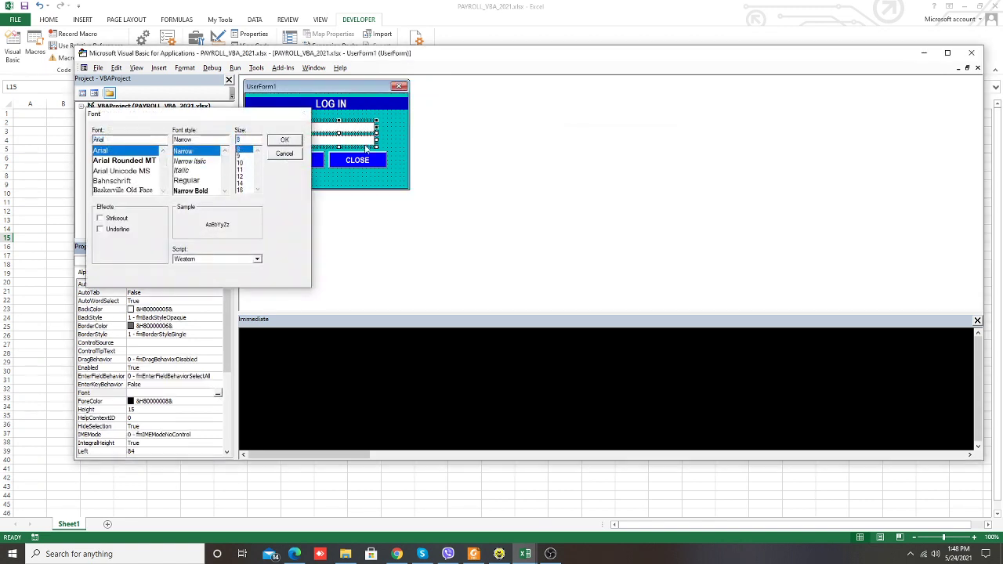
pyautogui.press('F5')
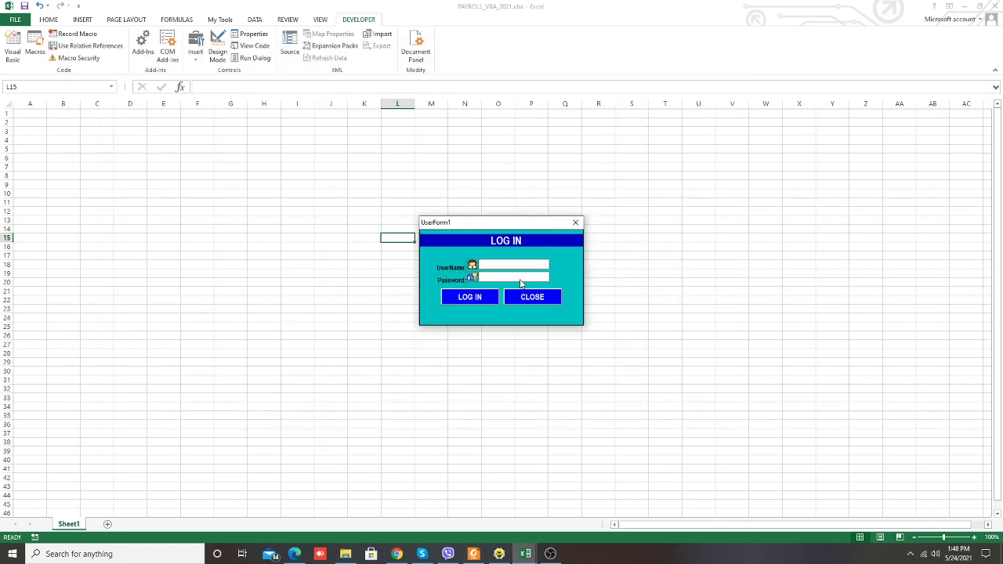
pyautogui.write('scsad')
pyautogui.click(575, 223)
pyautogui.click(339, 132)
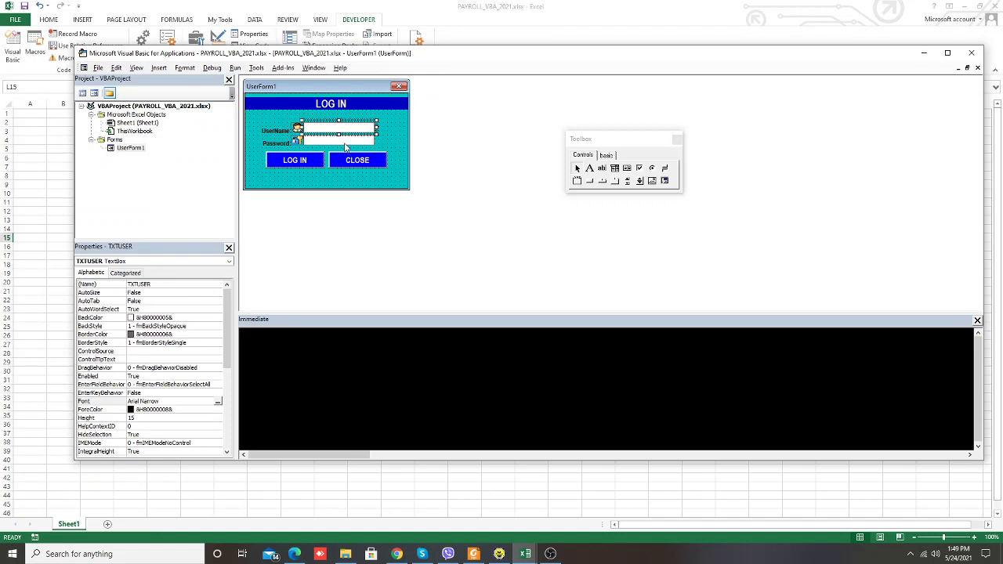
pyautogui.click(404, 151)
pyautogui.press('F5')
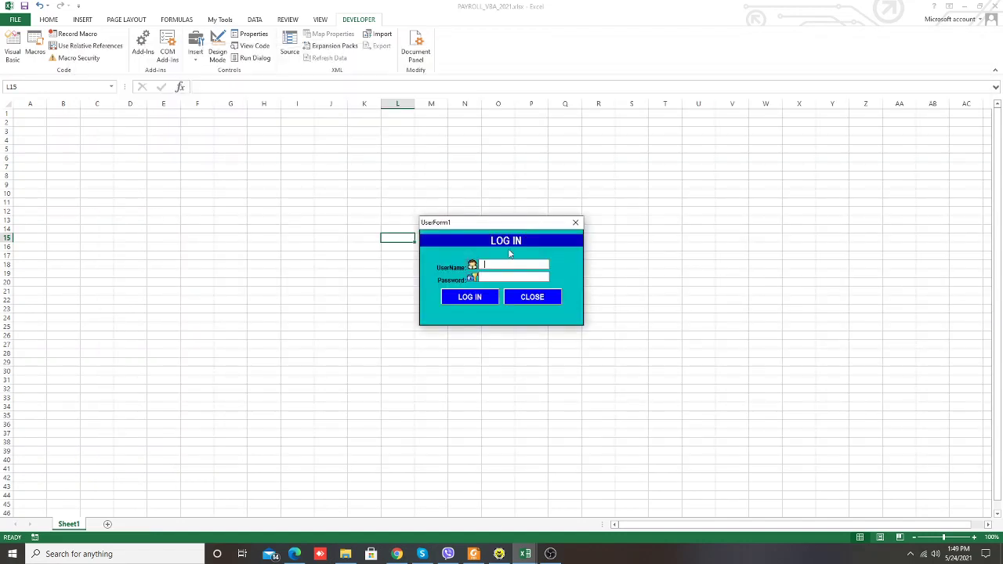
pyautogui.write('ASDASD')
pyautogui.click(575, 222)
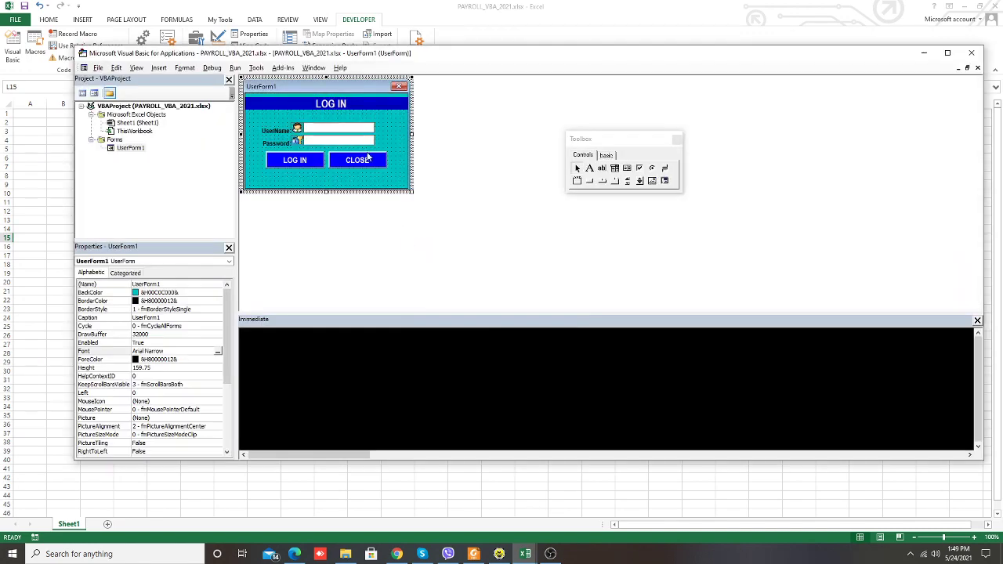
# Set both textboxes' font size to 10, dismissing the macros list that appears.
pyautogui.click(345, 130)
pyautogui.keyDown('ctrl'); pyautogui.click(345, 143); pyautogui.keyUp('ctrl')
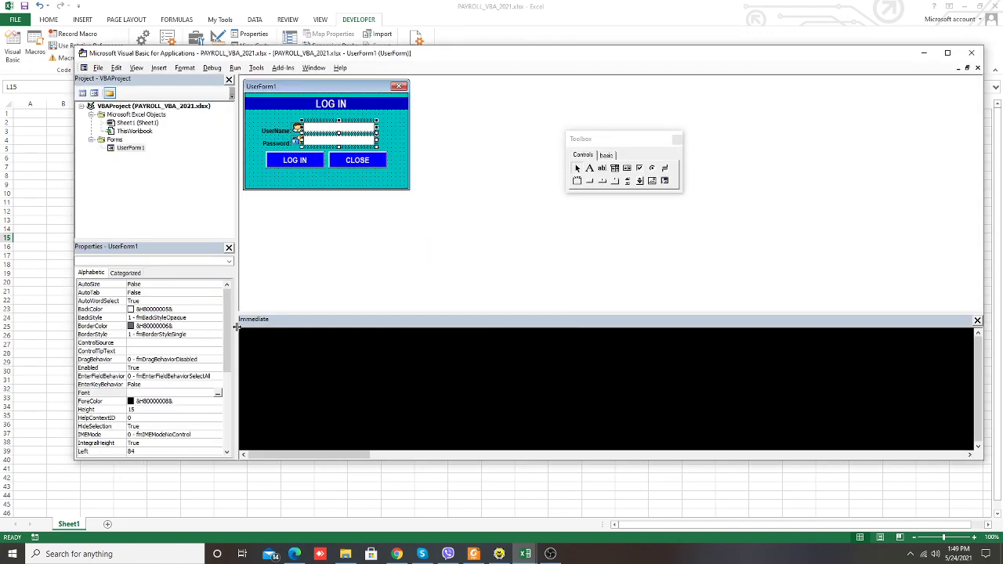
pyautogui.click(220, 394)
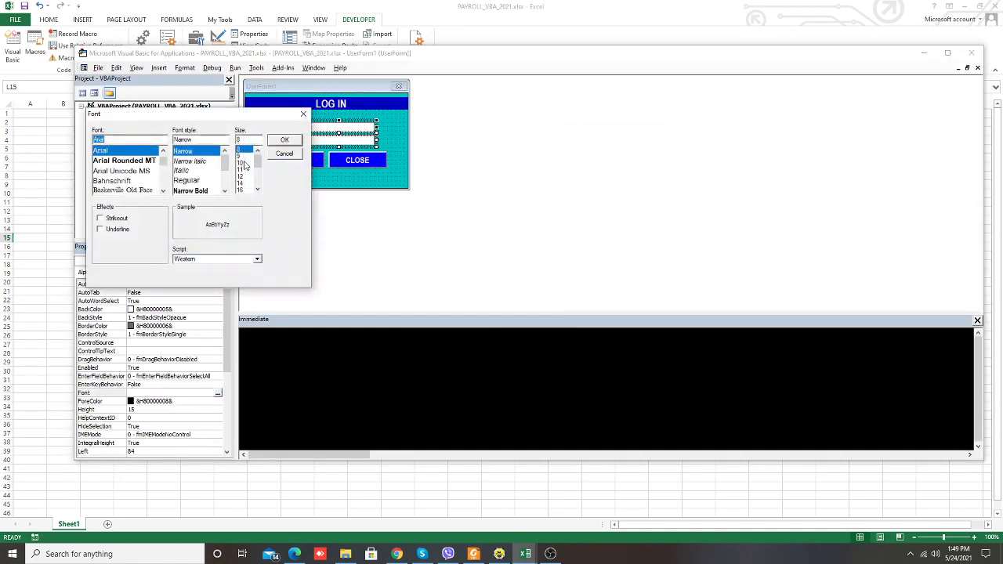
pyautogui.click(240, 162)
pyautogui.click(283, 141)
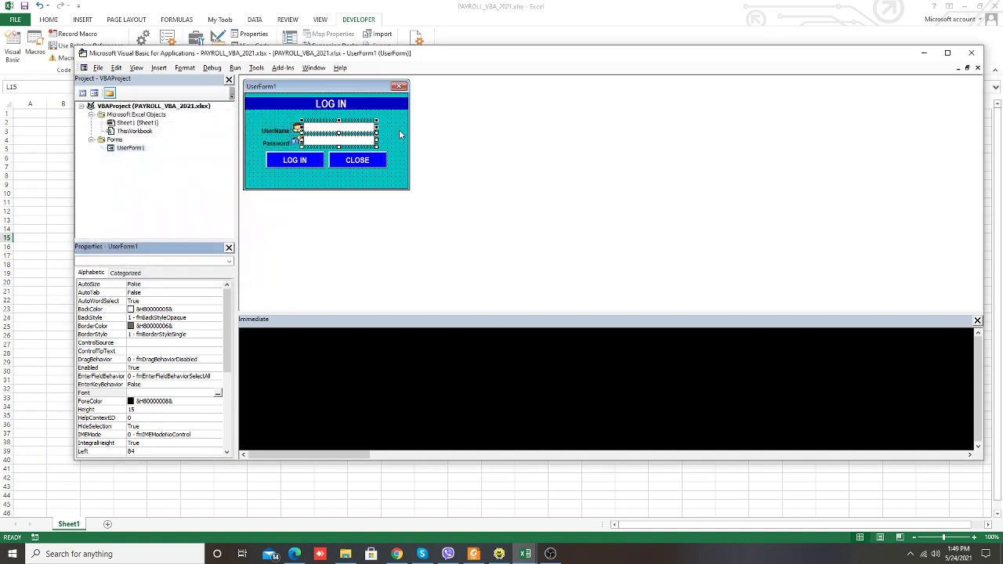
pyautogui.press('F5')
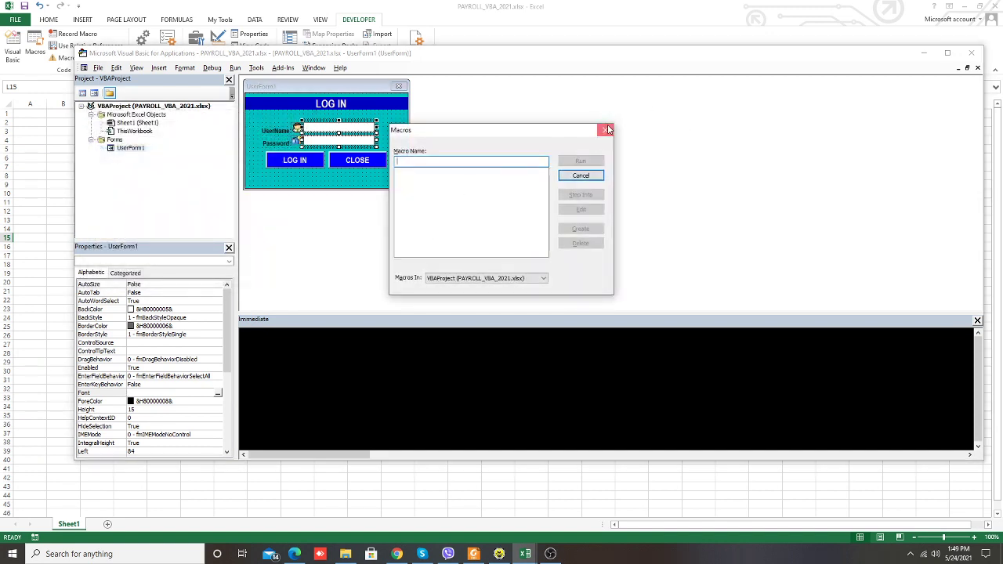
pyautogui.click(610, 130)
pyautogui.click(409, 123)
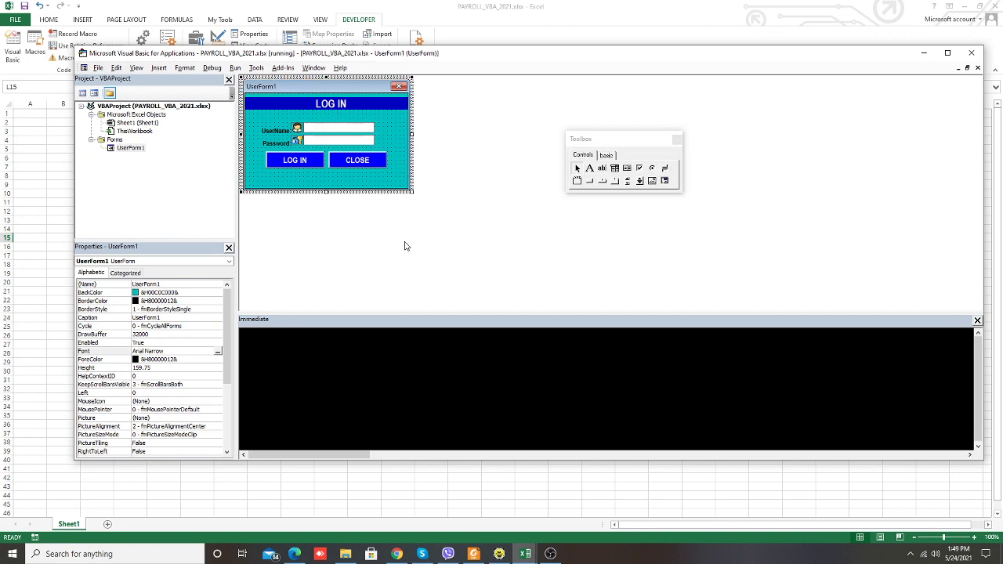
# Test-run the form, entering sample text in UserName and Password and tabbing through the fields.
pyautogui.press('F5')
pyautogui.write('ASDASD')
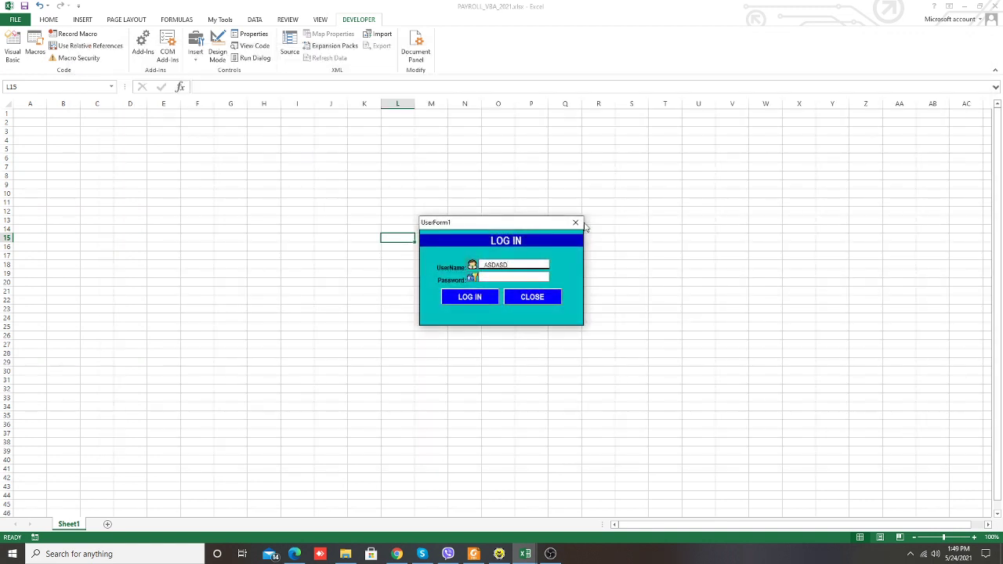
pyautogui.click(505, 280)
pyautogui.write('ASD')
pyautogui.press('Tab')
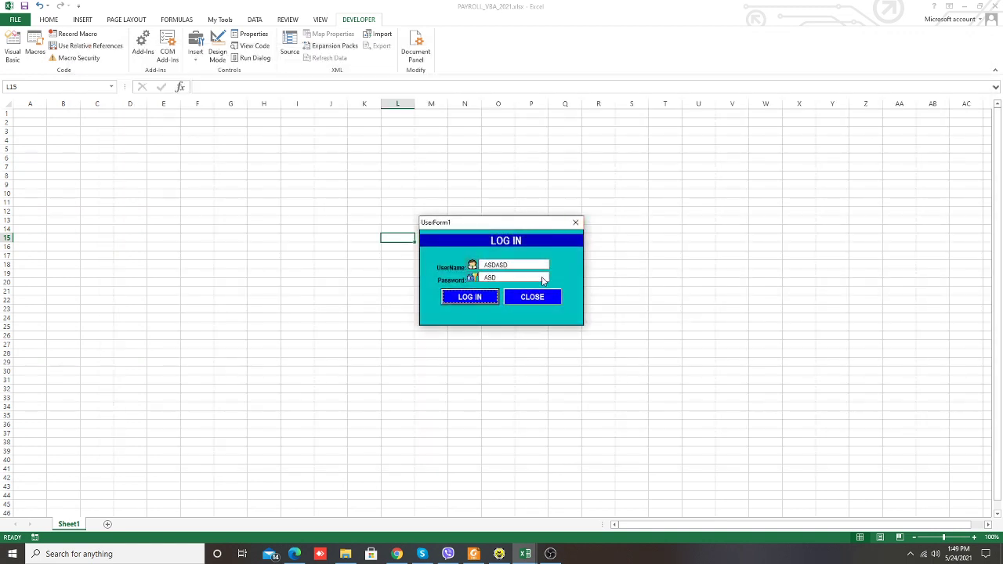
pyautogui.click(514, 266)
pyautogui.doubleClick(511, 268)
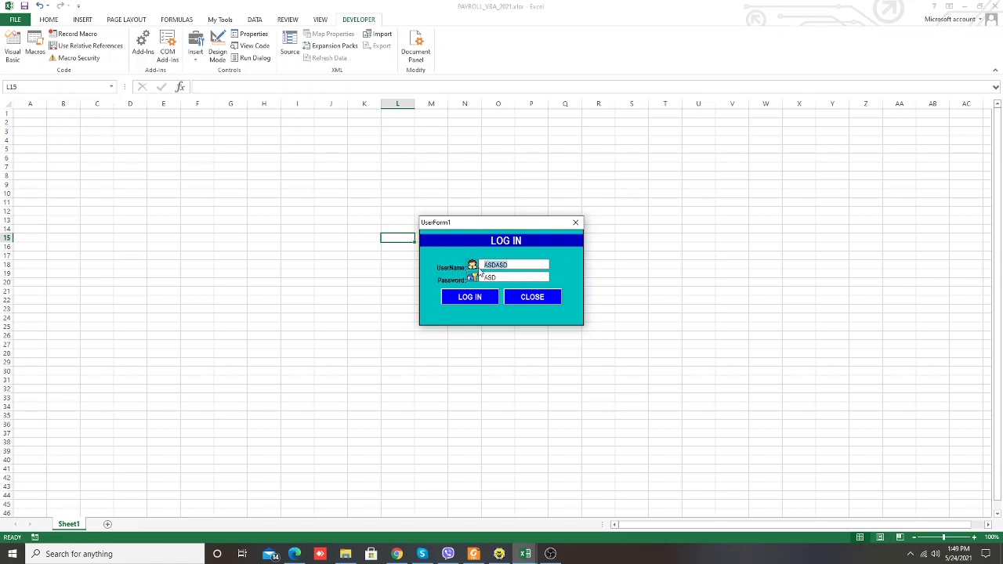
pyautogui.write('ASD')
pyautogui.press('Tab')
pyautogui.press('Tab')
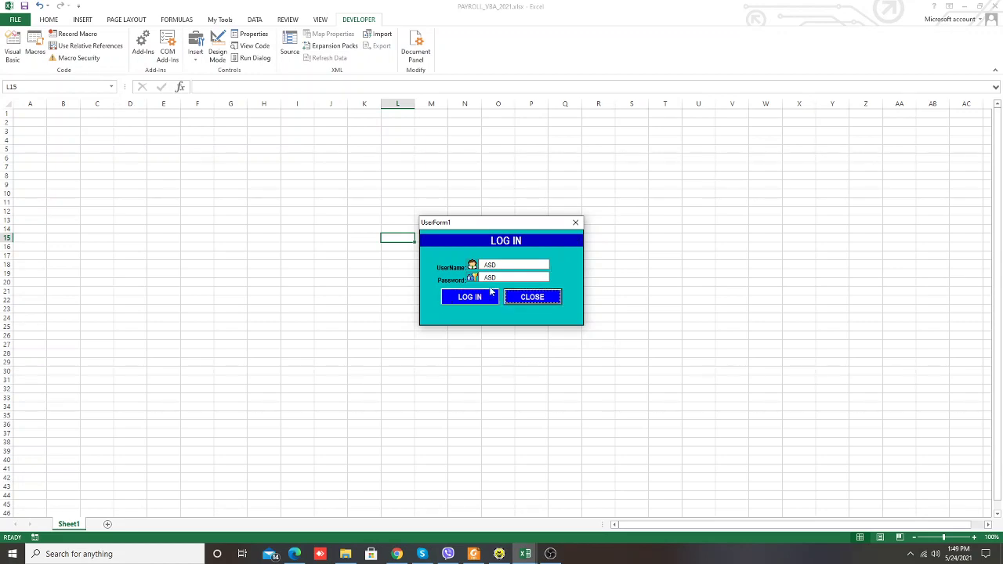
pyautogui.click(575, 222)
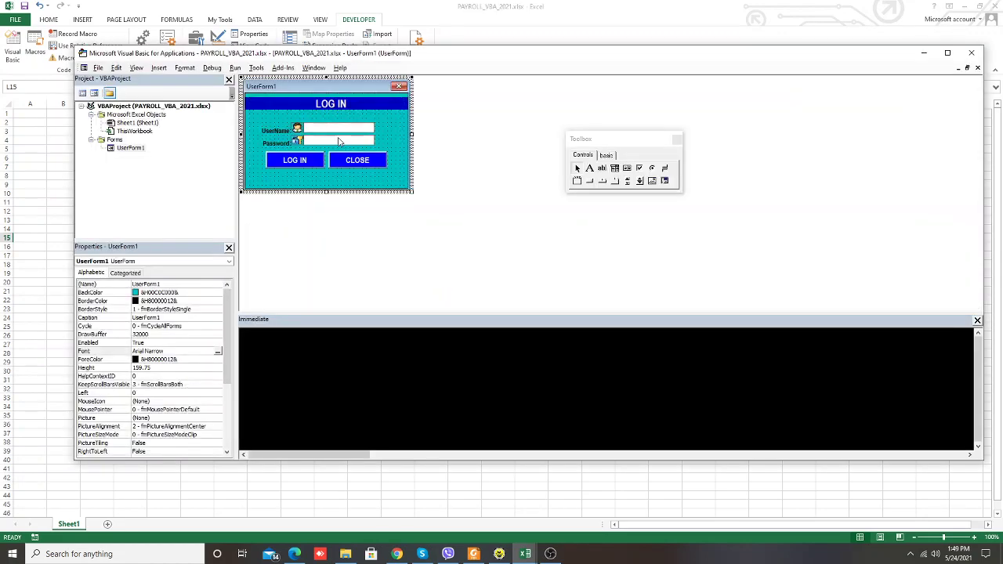
# Rename the UserForm to FRMLOGIN.
pyautogui.doubleClick(340, 141)
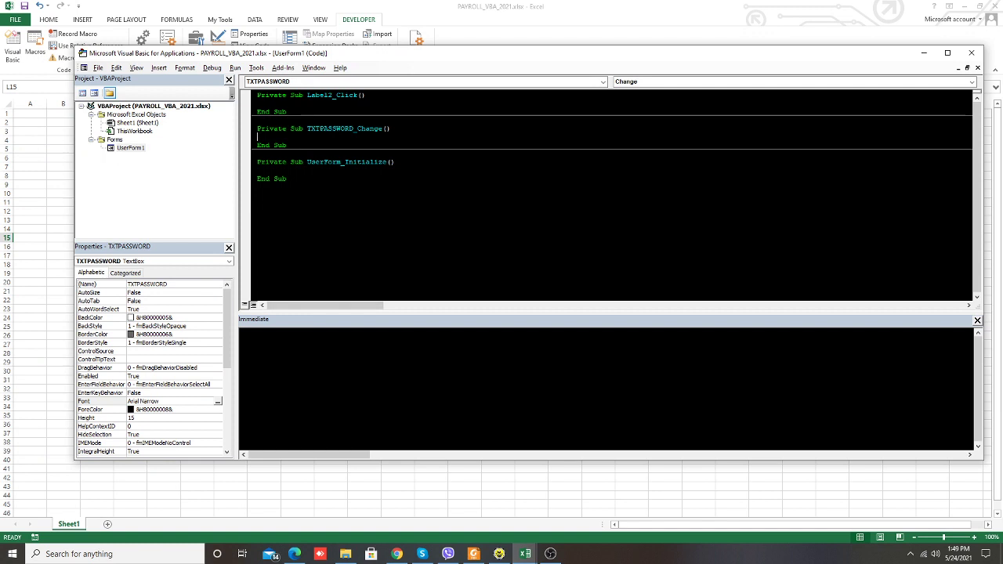
pyautogui.doubleClick(132, 148)
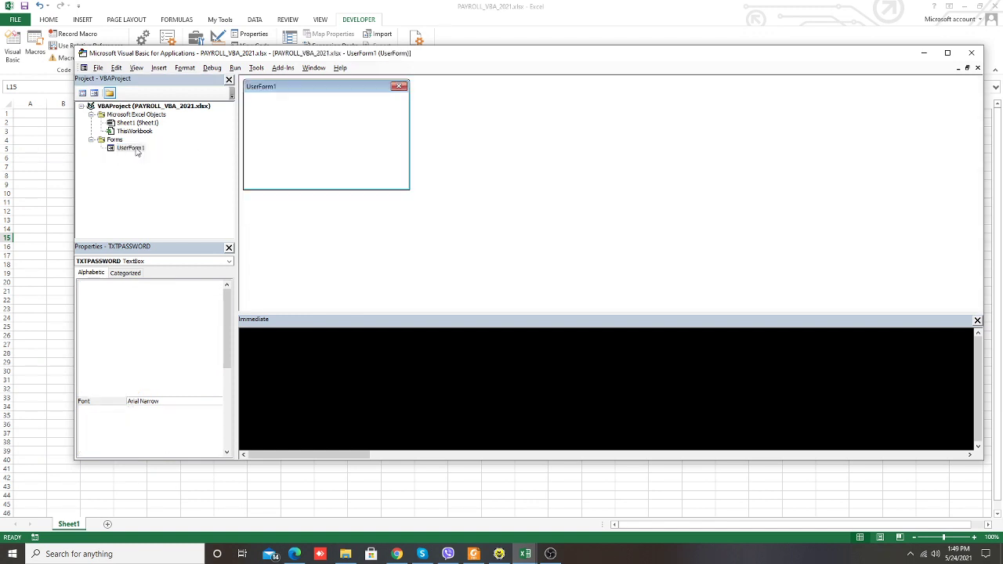
pyautogui.click(390, 131)
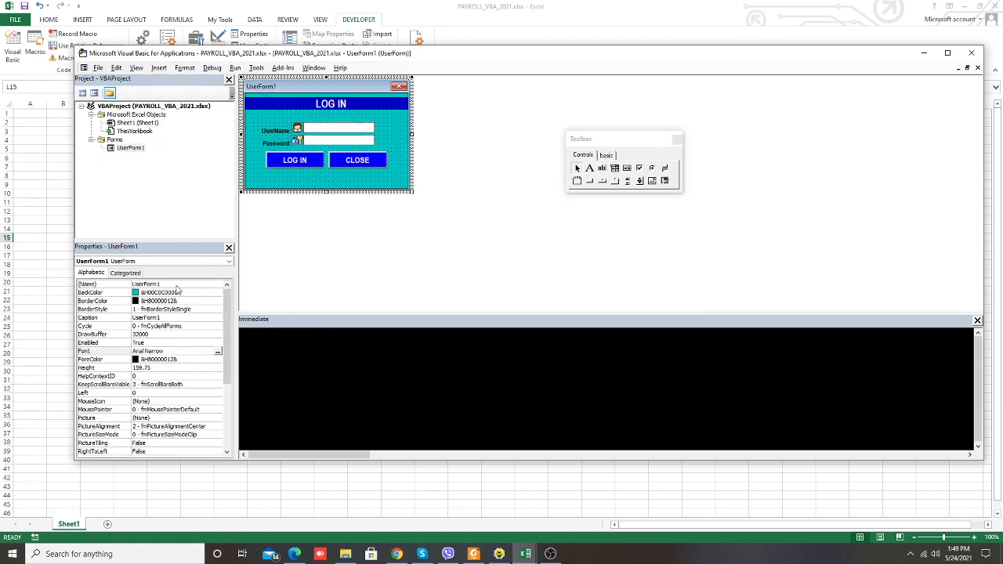
pyautogui.click(112, 285)
pyautogui.write('FRMLOGIN')
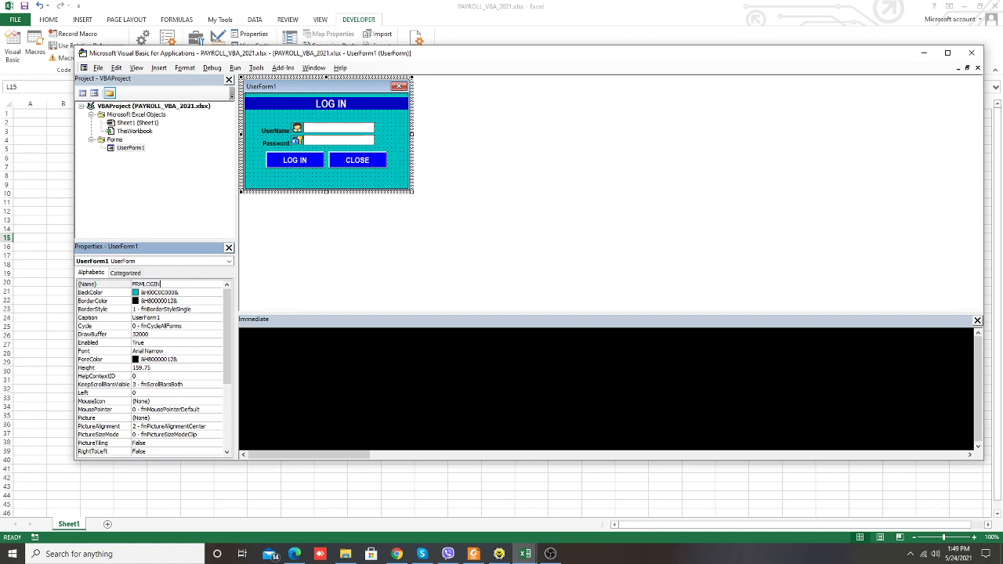
pyautogui.click(383, 146)
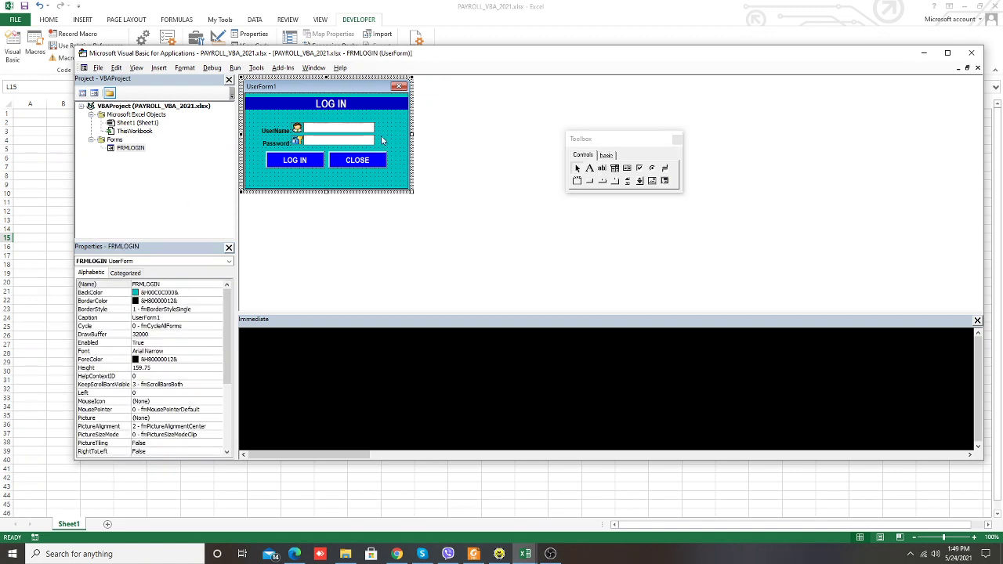
# Set the Password textbox's PasswordChar to * and test-run the form to check masking.
pyautogui.click(355, 140)
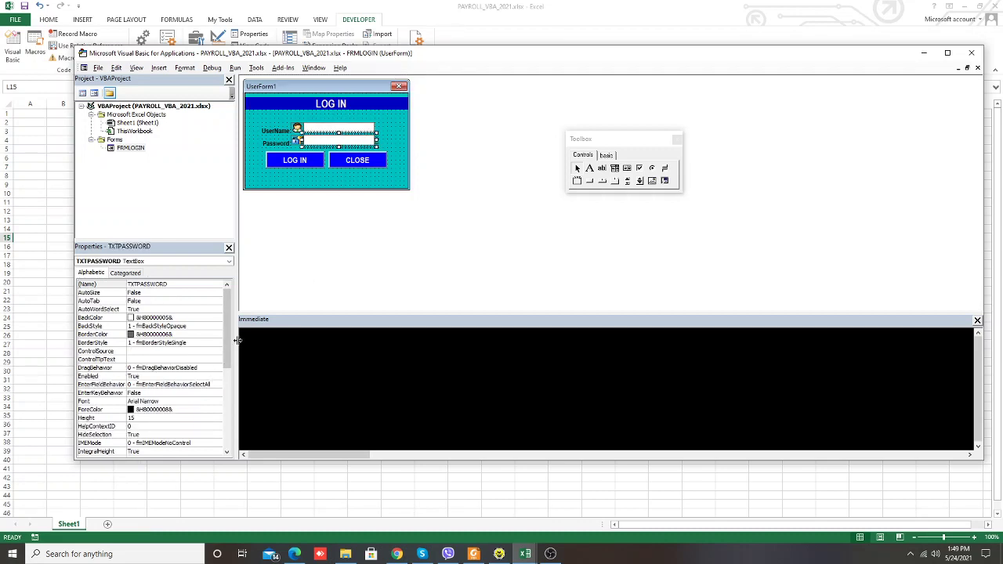
pyautogui.moveTo(227, 340); pyautogui.dragTo(228, 420)
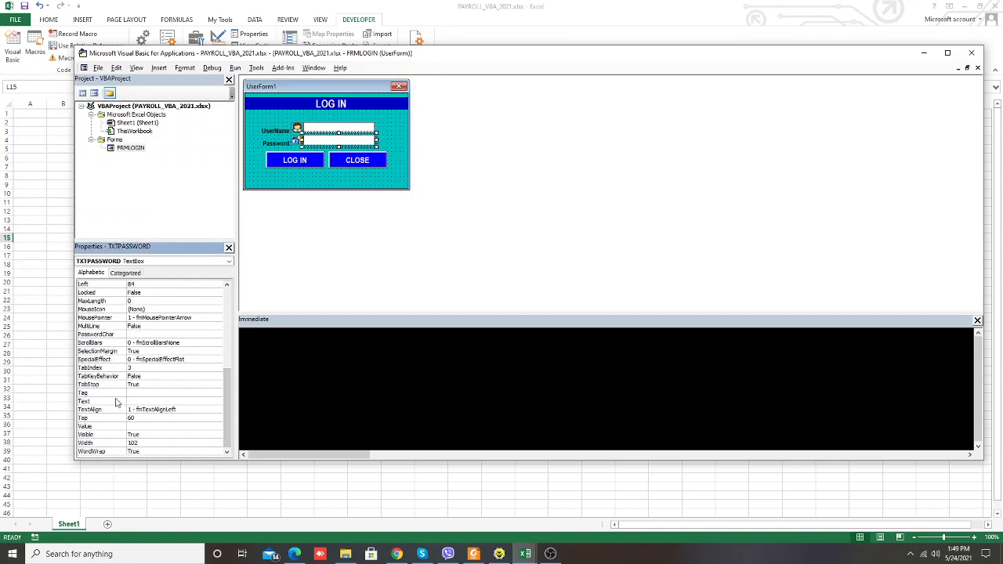
pyautogui.click(134, 401)
pyautogui.write('*')
pyautogui.click(150, 334)
pyautogui.click(404, 148)
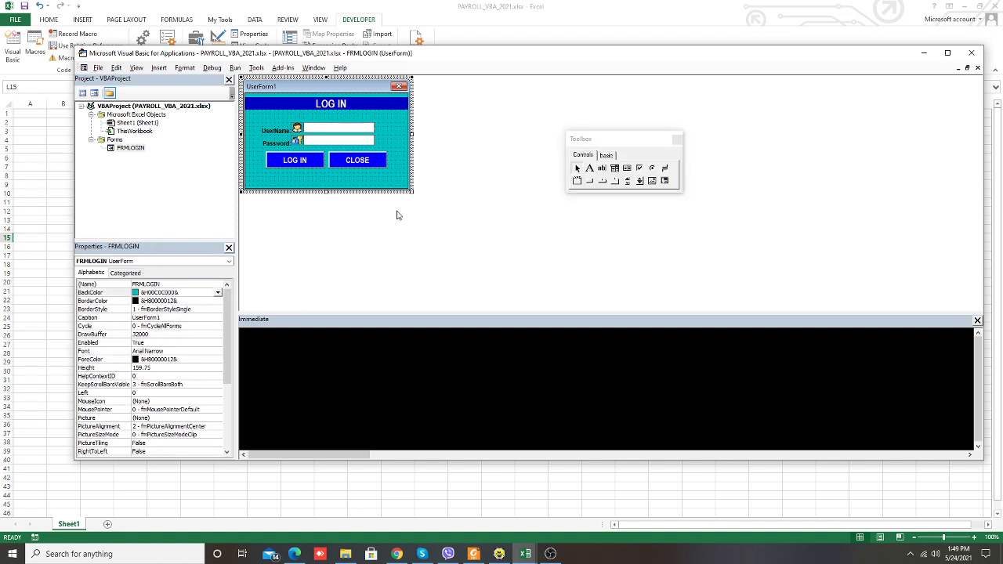
pyautogui.press('F5')
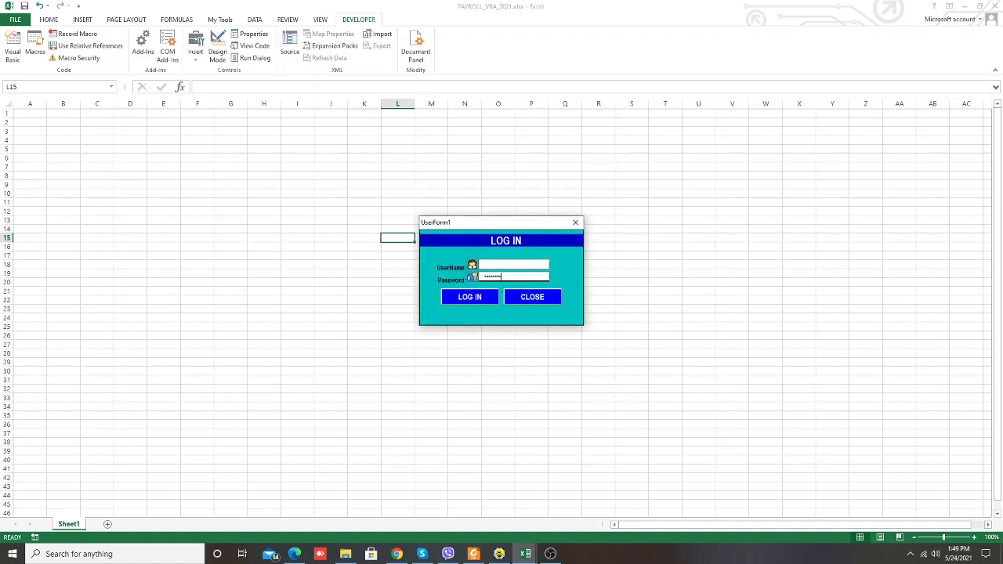
pyautogui.click(520, 266)
pyautogui.click(577, 223)
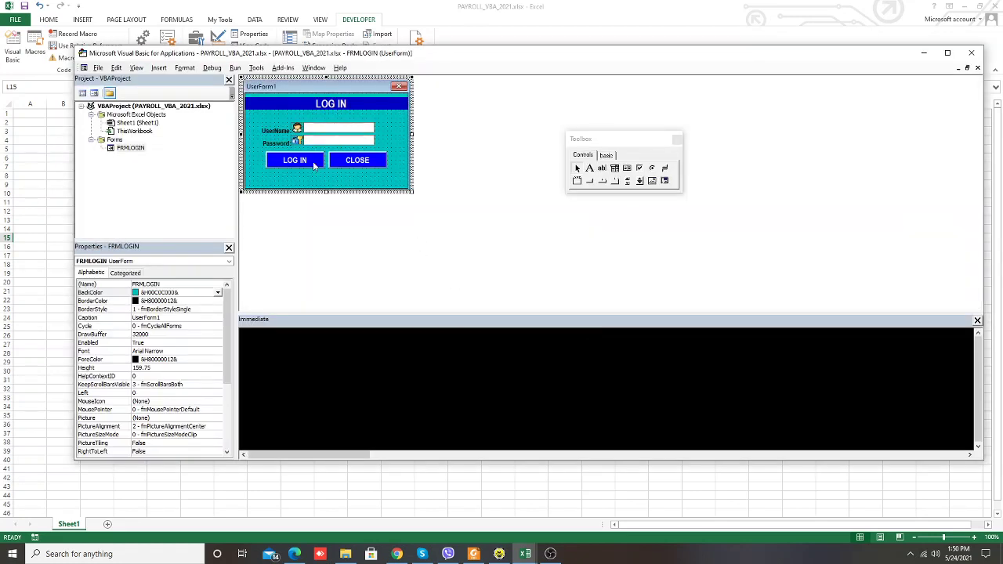
# In the LOG IN button's CMDLOGIN_Click code, insert Me.TXTUSER, then clear the line and add blank lines.
pyautogui.doubleClick(314, 164)
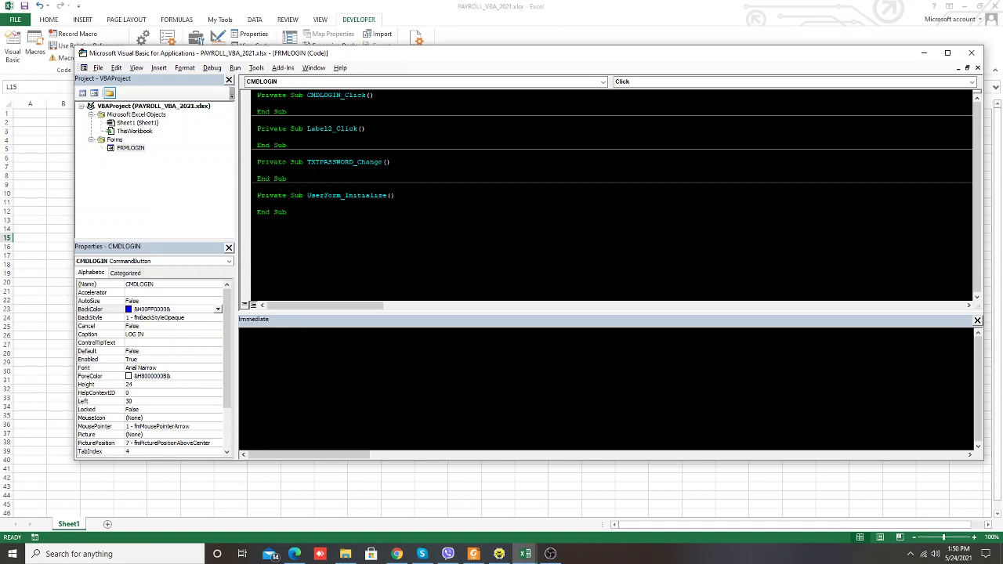
pyautogui.write('IFME.TXT')
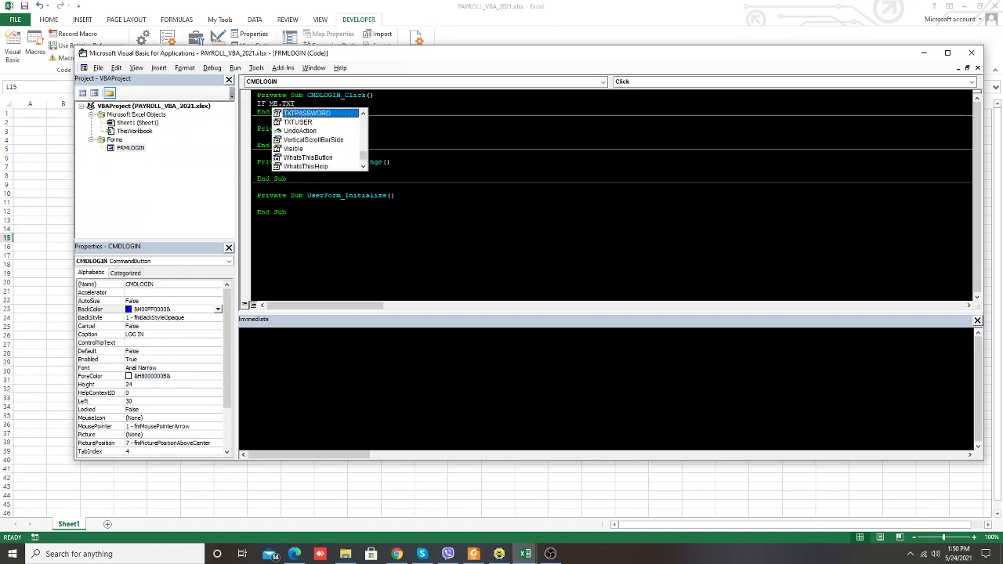
pyautogui.press('Down')
pyautogui.press('Tab')
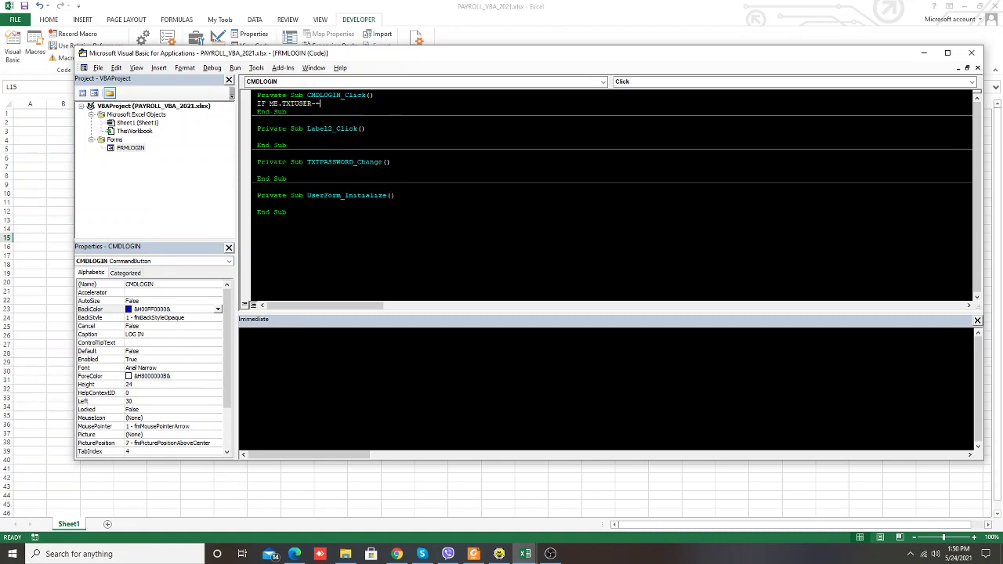
pyautogui.press('BackSpace')
pyautogui.press('BackSpace')
pyautogui.press('BackSpace')
pyautogui.press('BackSpace')
pyautogui.press('BackSpace')
pyautogui.press('BackSpace')
pyautogui.press('BackSpace')
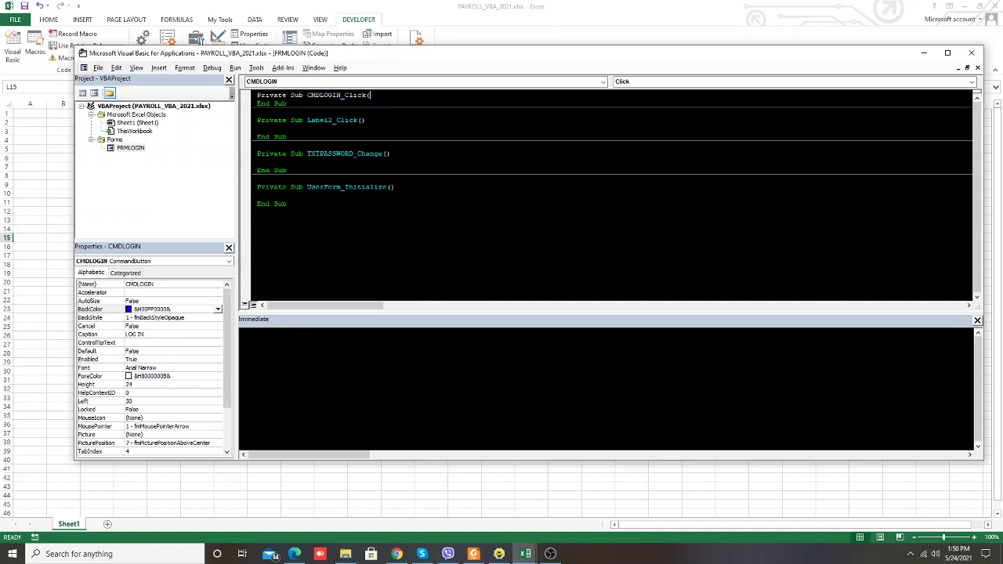
pyautogui.press('Return')
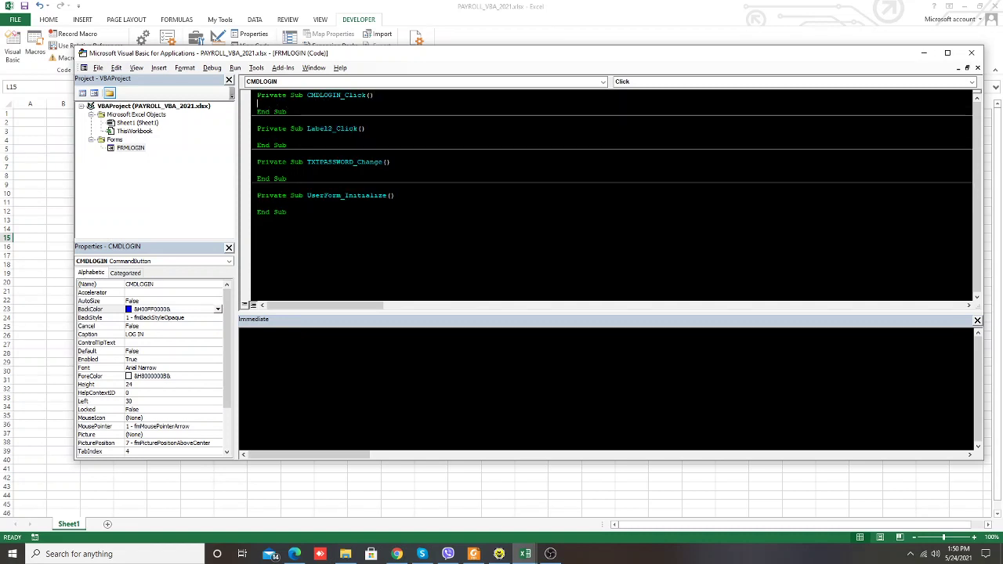
pyautogui.press('Return')
pyautogui.press('Up')
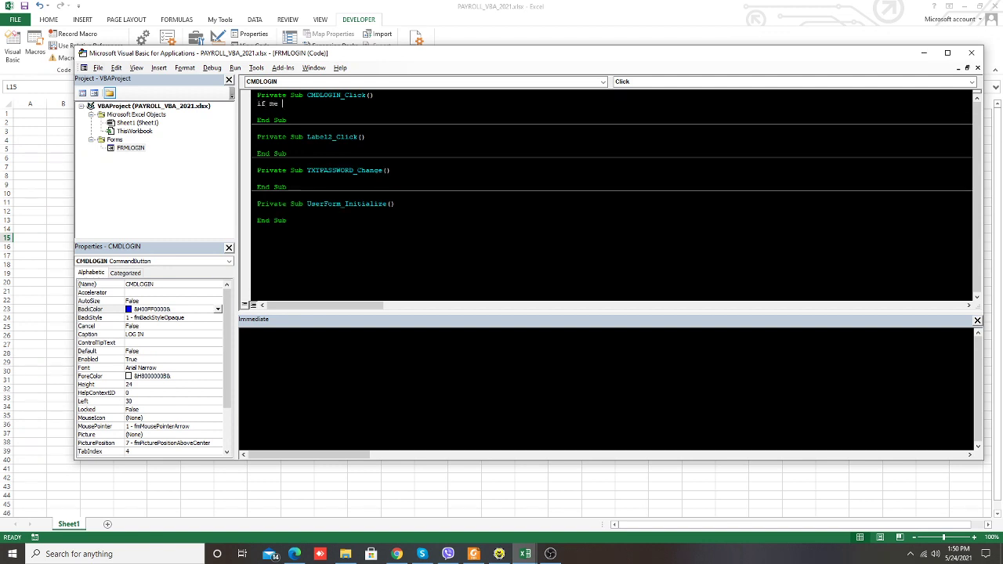
# Write the line If Me.TXTUSER = "" Then and start the MsgBox line below it.
pyautogui.write('.txt')
pyautogui.press('Down')
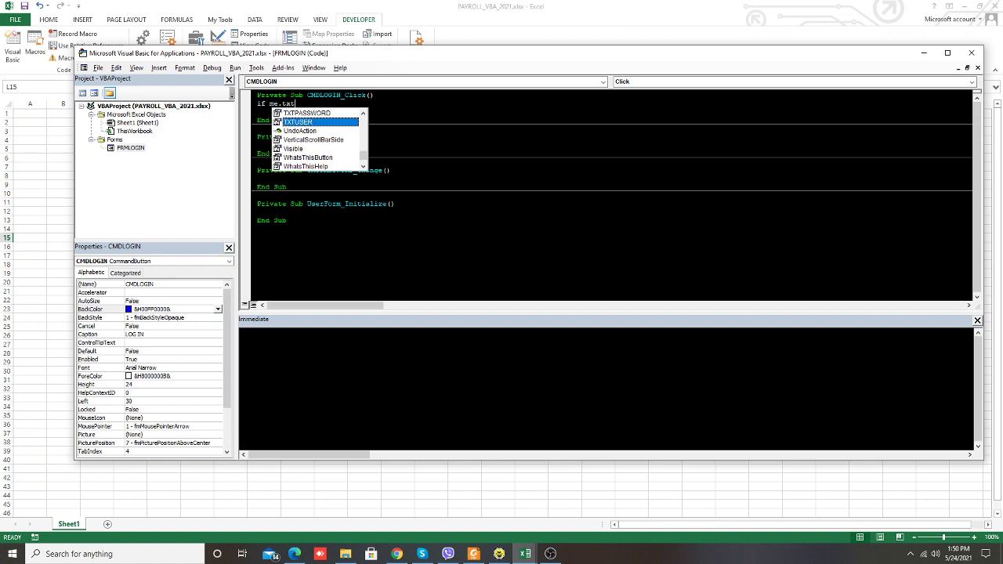
pyautogui.press('Up')
pyautogui.press('Down')
pyautogui.press('Tab')
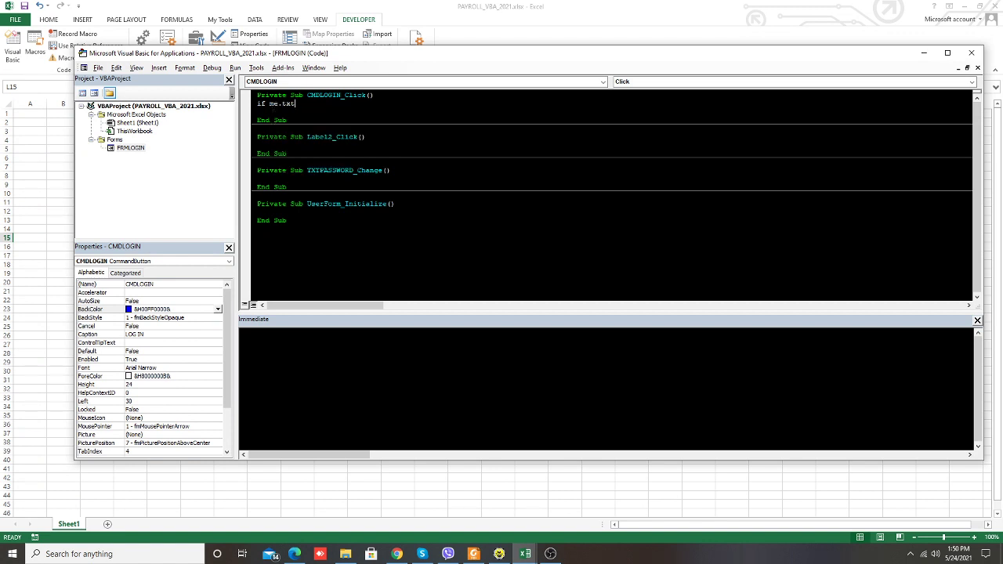
pyautogui.write('"" the')
pyautogui.write('hen')
pyautogui.press('Return')
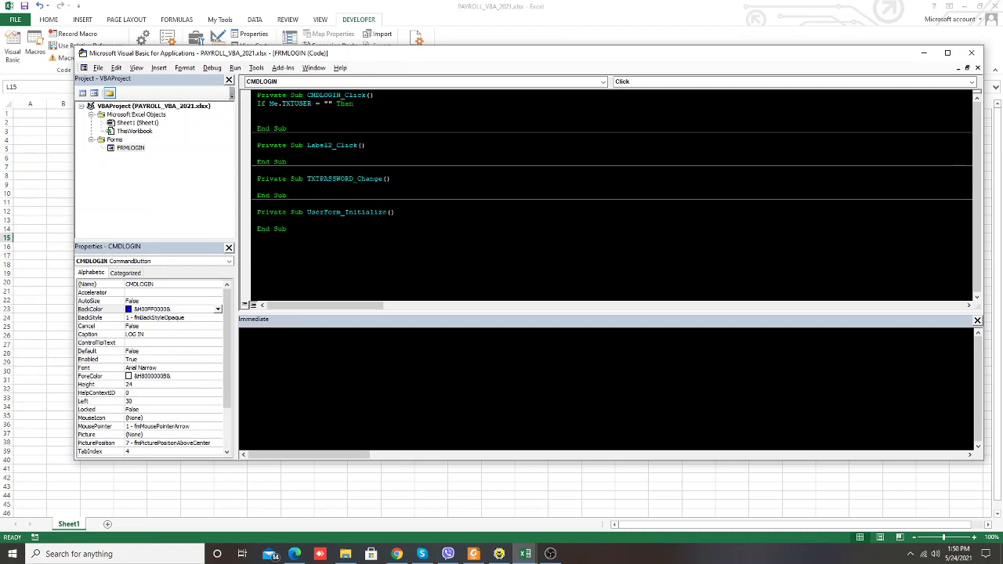
pyautogui.press('BackSpace')
pyautogui.press('BackSpace')
pyautogui.write('msgbox')
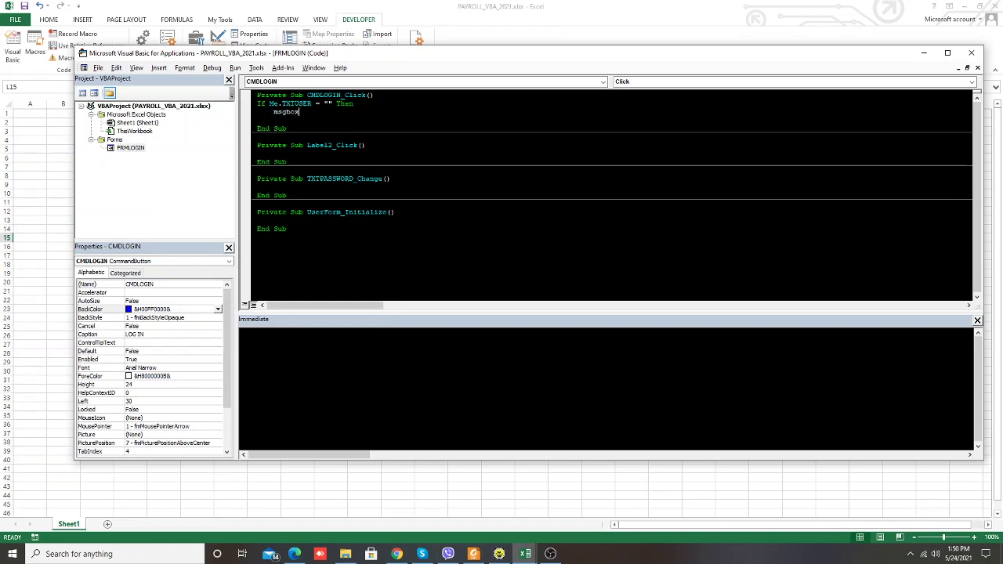
pyautogui.write('"Please Enter UserName!"')
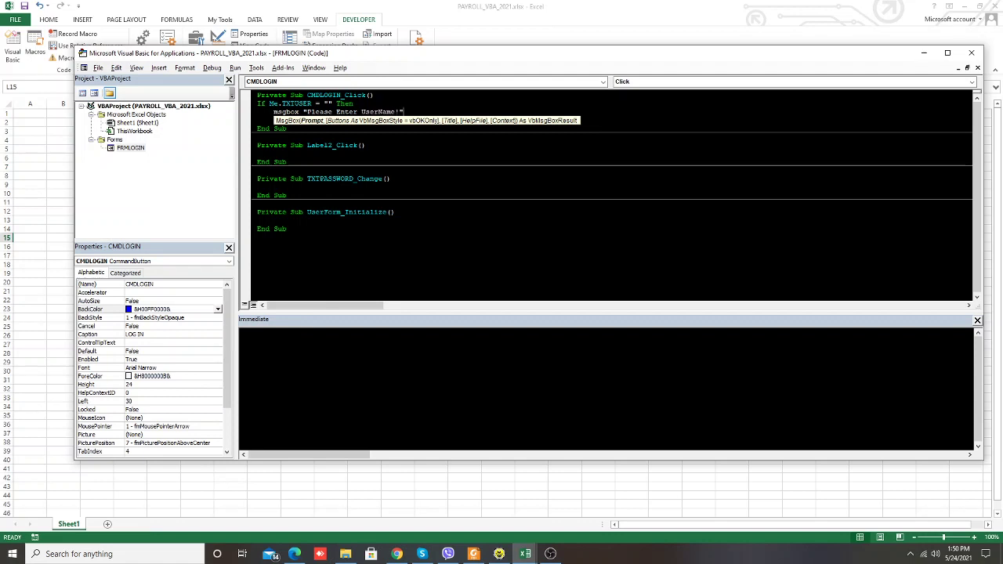
# Finish the username MsgBox with vbInformation + vbOKOnly and the title "Opsss".
pyautogui.write(',vbin')
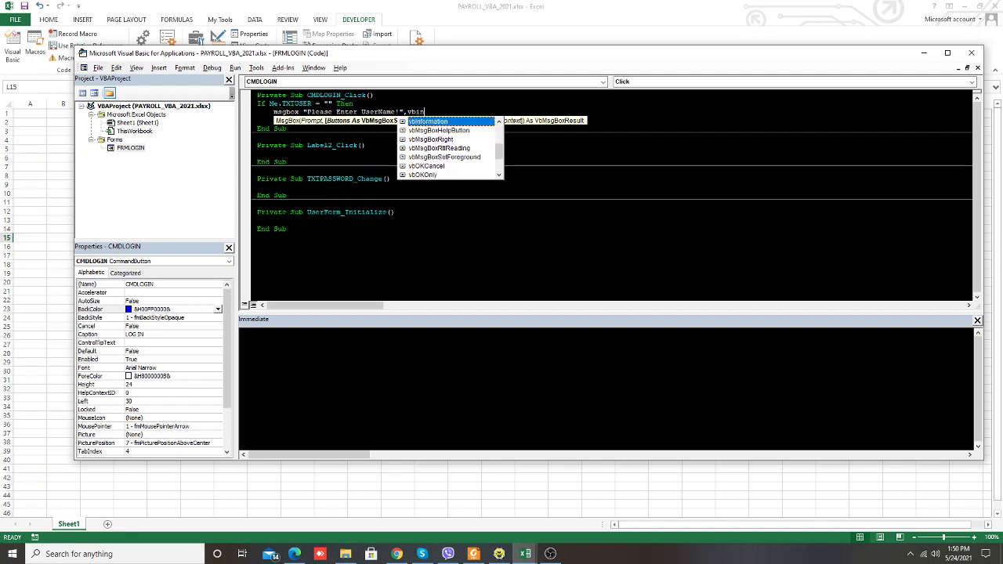
pyautogui.press('Tab')
pyautogui.write('+')
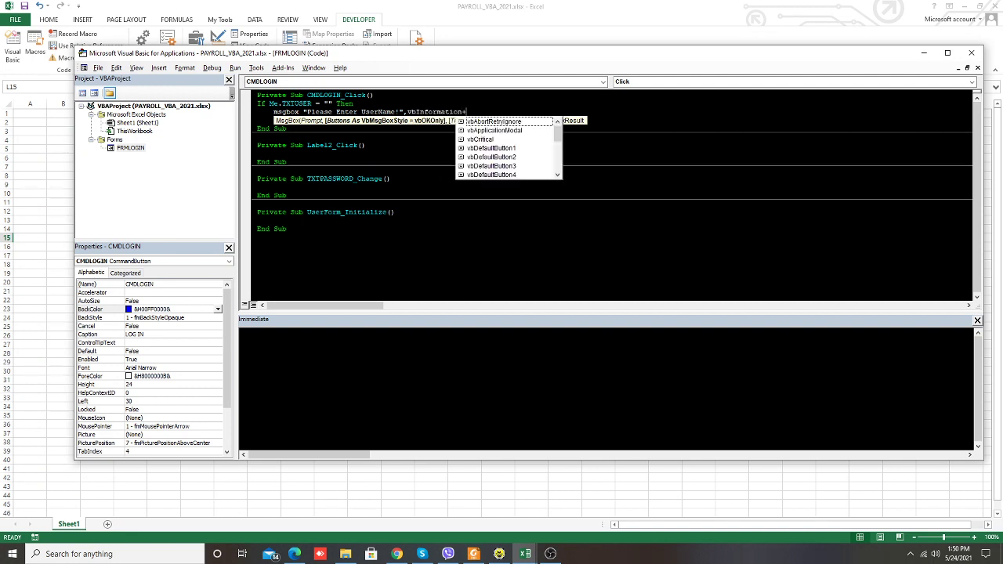
pyautogui.write('vb')
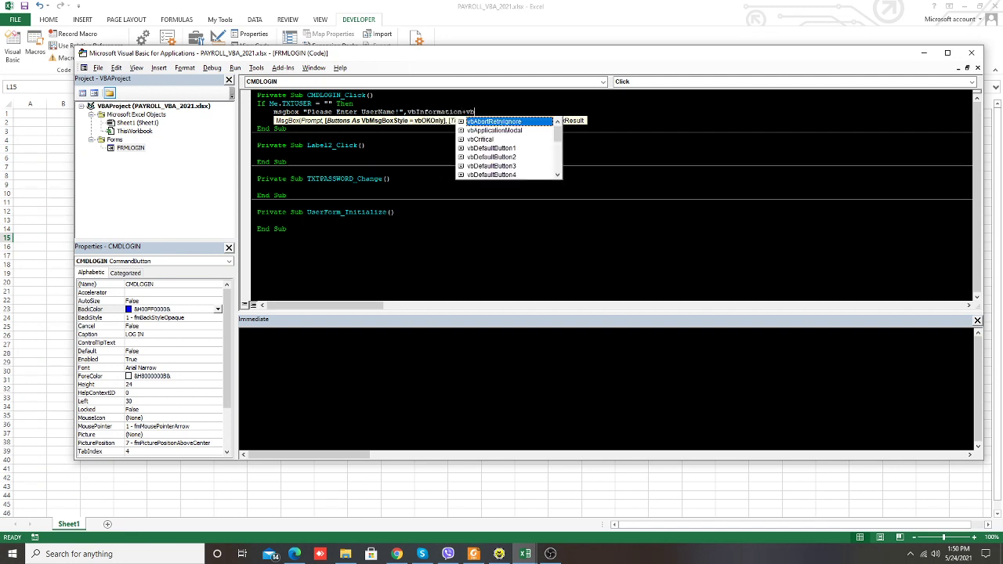
pyautogui.write('ok')
pyautogui.press('Down')
pyautogui.press('Tab')
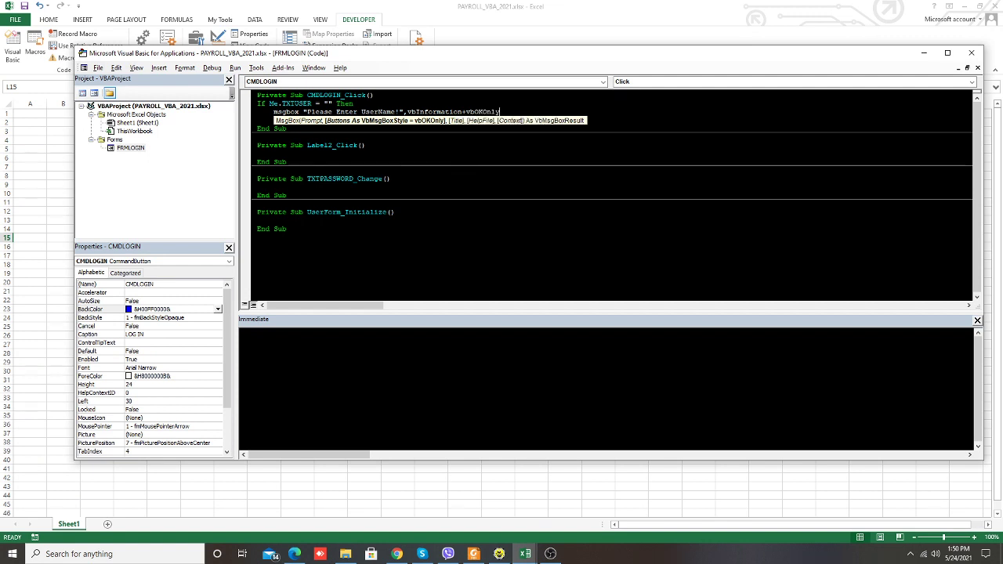
pyautogui.write(',"Op')
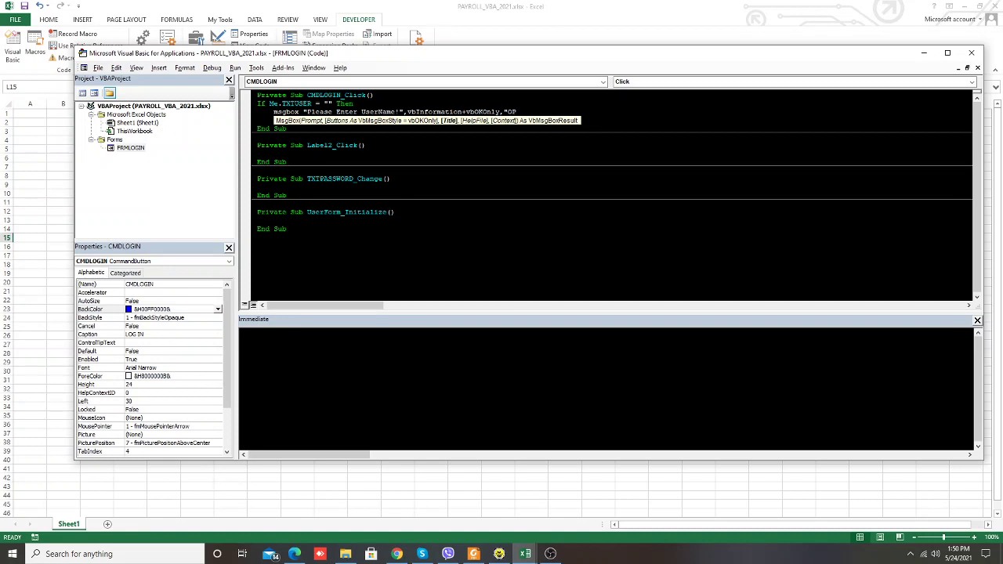
pyautogui.write('ssa')
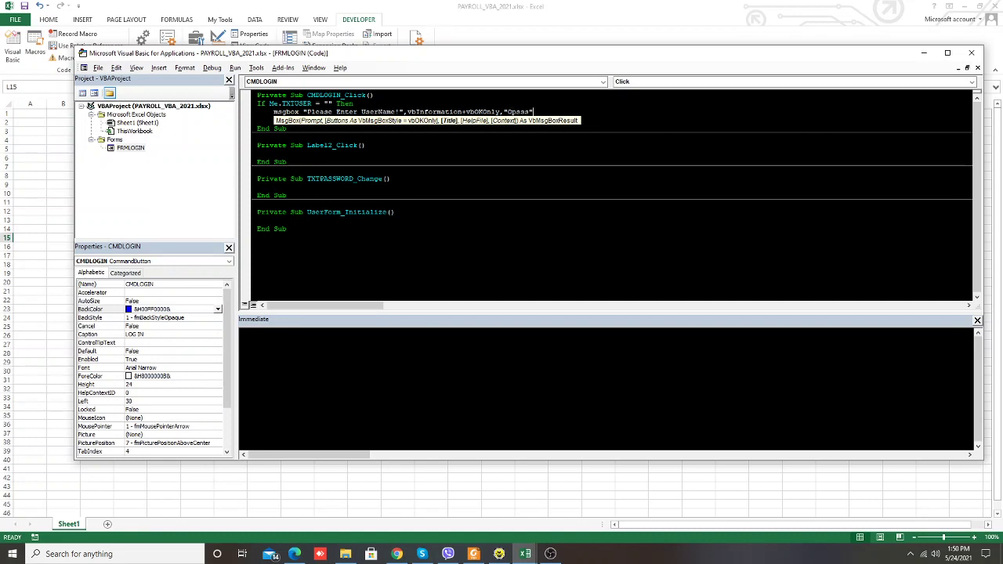
pyautogui.press('Return')
# Start the Else branch and add Exit Sub after the username warning.
pyautogui.write('els')
pyautogui.press('Return')
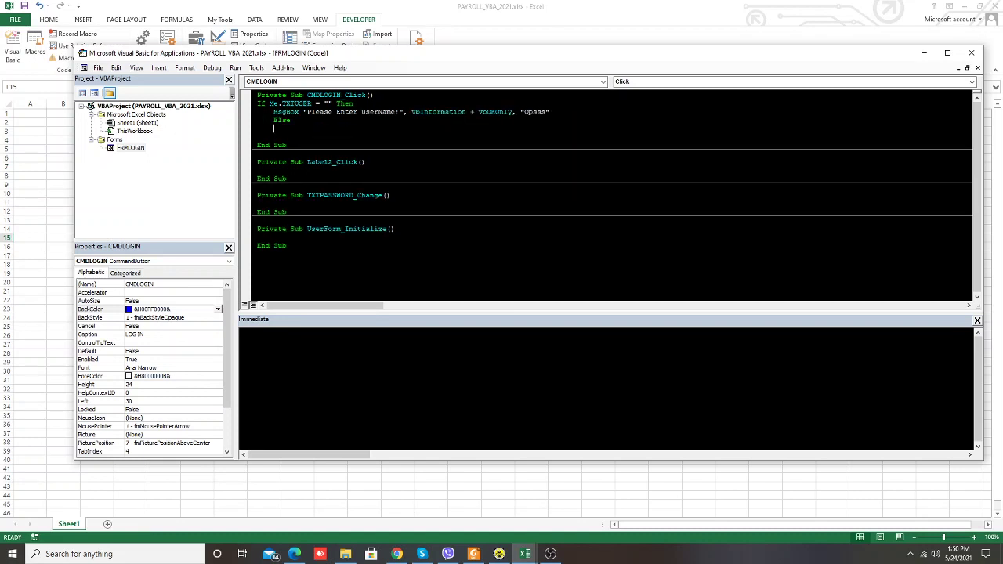
pyautogui.press('Tab')
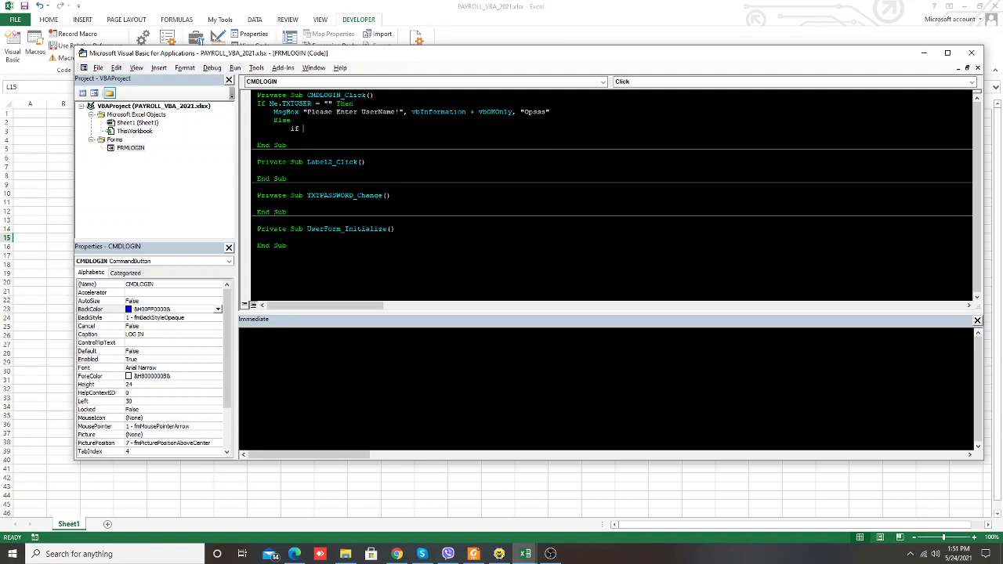
pyautogui.write('e.')
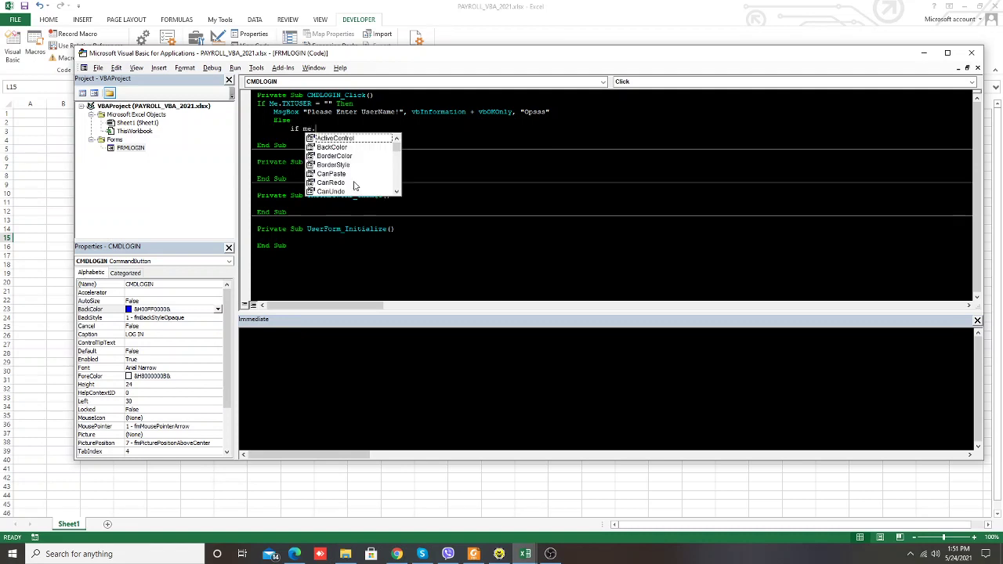
pyautogui.write('txt')
pyautogui.press('BackSpace')
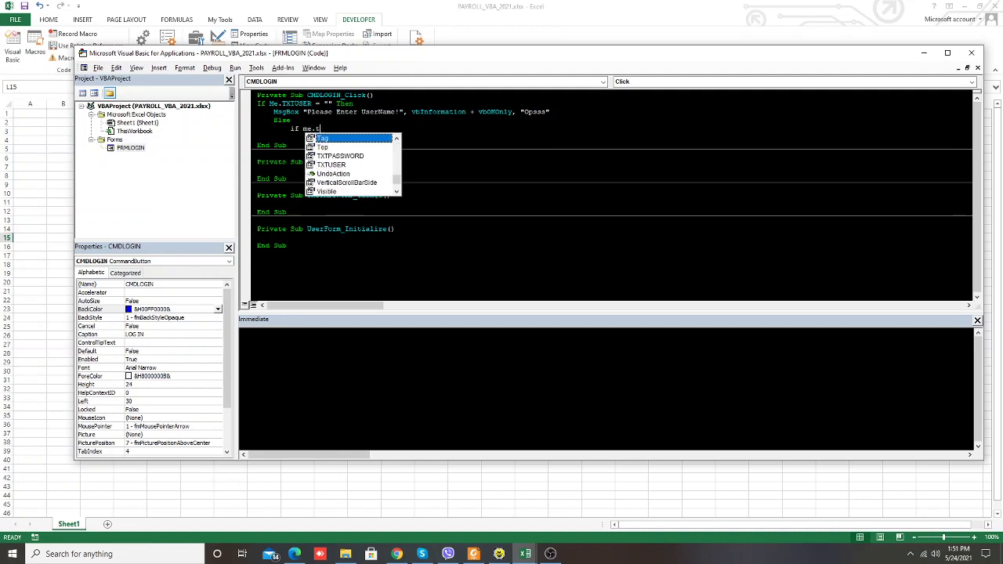
pyautogui.press('BackSpace')
pyautogui.press('BackSpace')
pyautogui.press('BackSpace')
pyautogui.press('BackSpace')
pyautogui.press('BackSpace')
pyautogui.press('BackSpace')
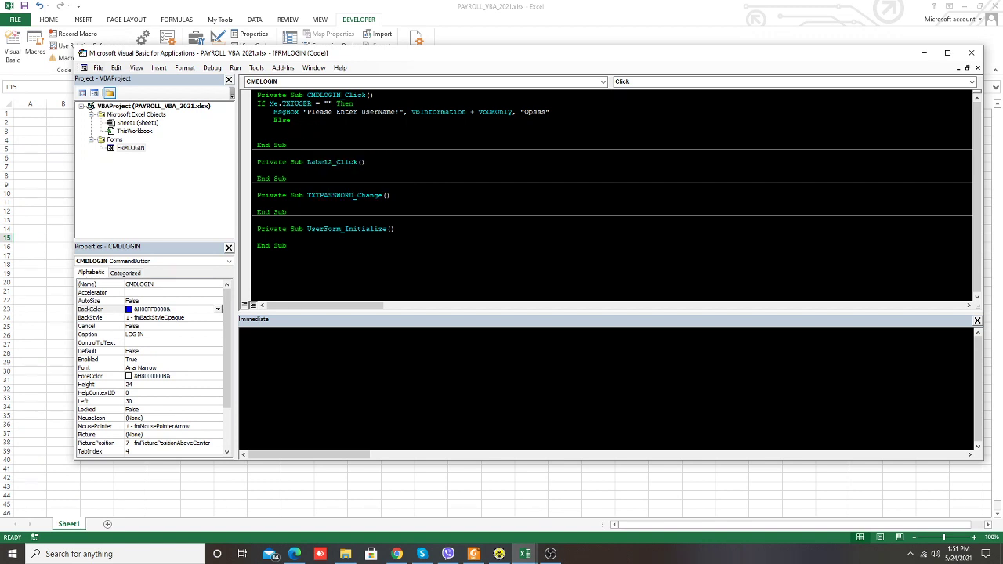
pyautogui.press('Return')
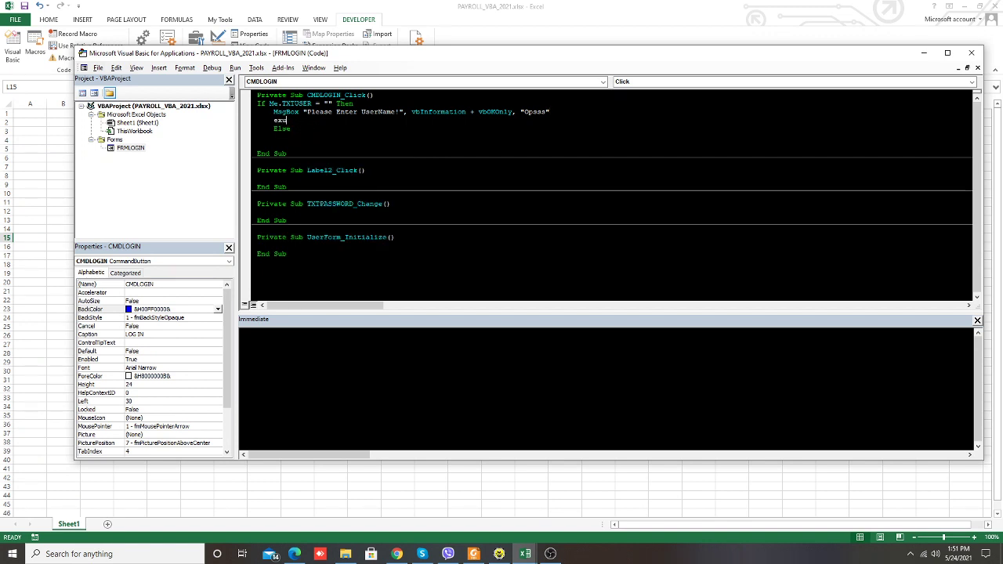
pyautogui.write('it')
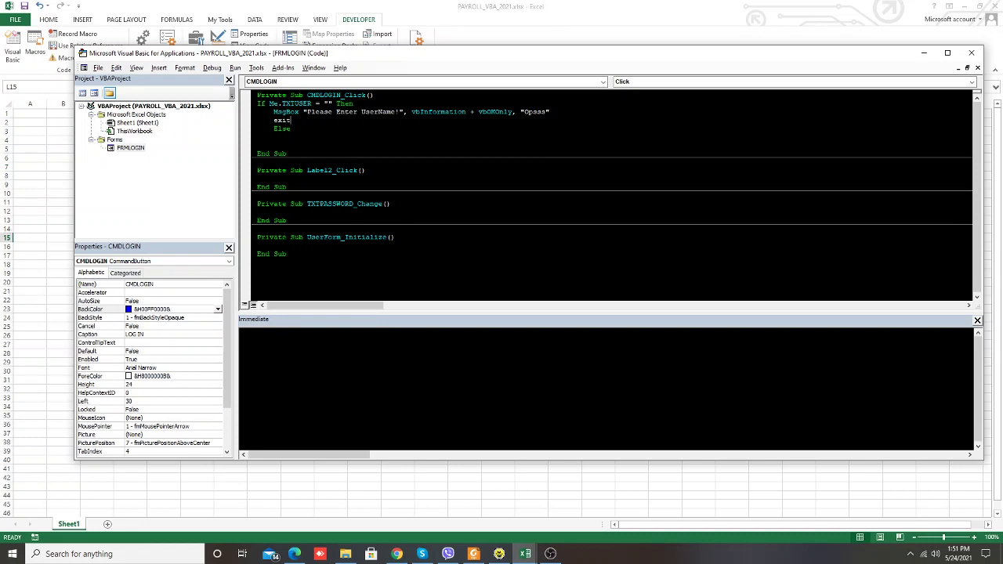
pyautogui.write(' sub')
pyautogui.press('Down')
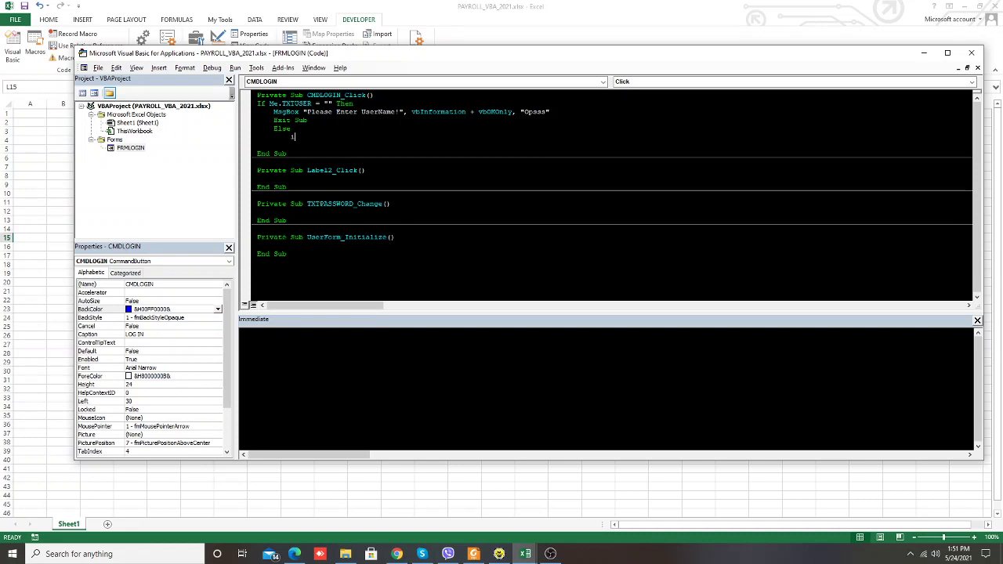
# Add a nested If Me.TXTPASSWORD = "" Then check inside the Else.
pyautogui.write('f me.txtp')
pyautogui.press('Tab')
pyautogui.write('= "" then')
pyautogui.press('Return')
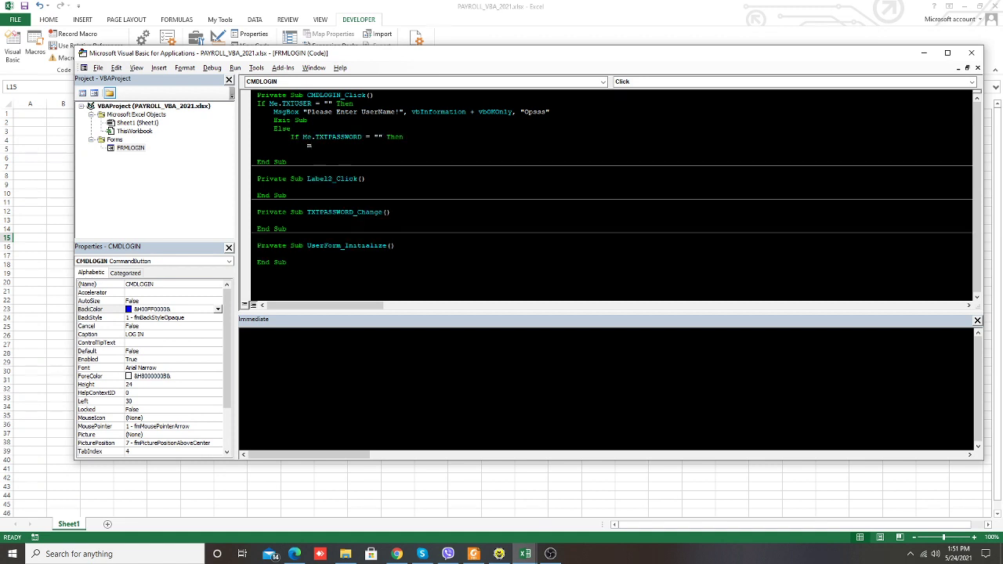
pyautogui.write('sgbox "')
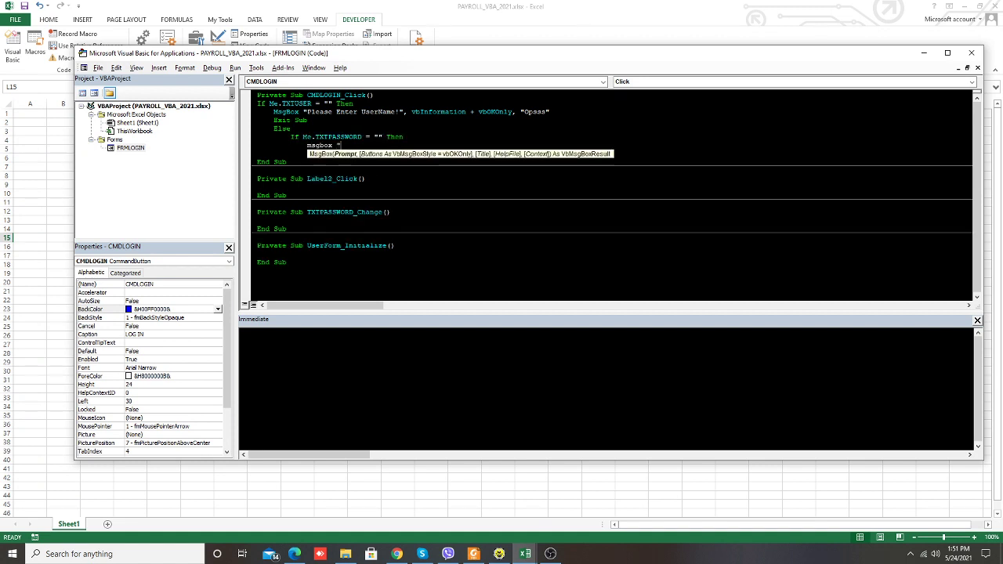
pyautogui.write('Please')
pyautogui.press('BackSpace')
pyautogui.press('BackSpace')
pyautogui.press('BackSpace')
pyautogui.press('BackSpace')
pyautogui.press('BackSpace')
pyautogui.press('BackSpace')
pyautogui.press('BackSpace')
pyautogui.press('BackSpace')
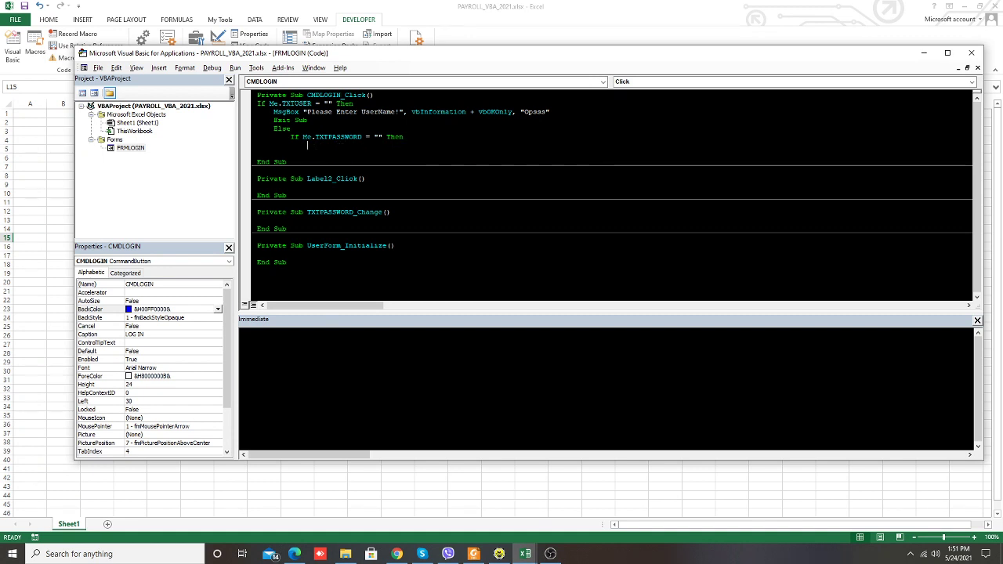
# Copy the warning and Exit Sub lines under it, changing the message to "Please Enter Password!".
pyautogui.moveTo(273, 111)
pyautogui.mouseDown()
pyautogui.moveTo(555, 111)
pyautogui.moveTo(308, 120)
pyautogui.mouseUp()
pyautogui.hotkey('ctrl', 'c')
pyautogui.click(307, 145)
pyautogui.hotkey('ctrl', 'v')
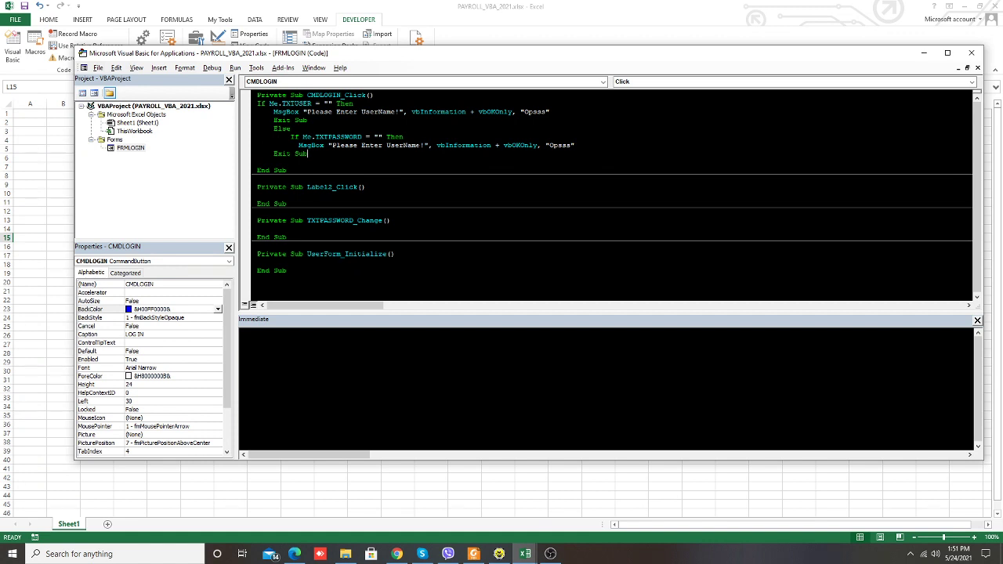
pyautogui.moveTo(394, 145)
pyautogui.mouseDown()
pyautogui.moveTo(421, 145)
pyautogui.moveTo(386, 145)
pyautogui.mouseUp()
pyautogui.write('p')
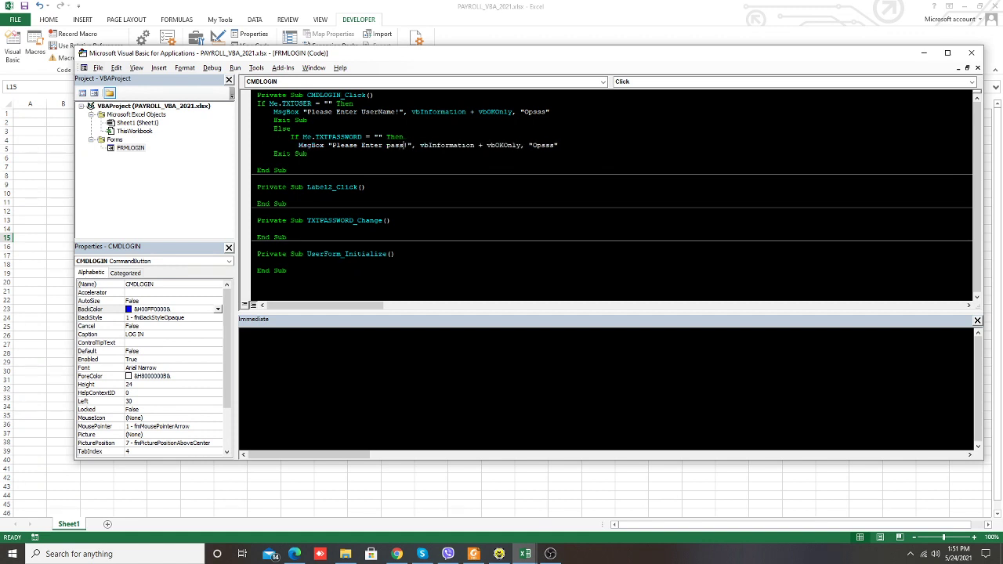
pyautogui.write('as')
pyautogui.press('BackSpace')
pyautogui.press('BackSpace')
pyautogui.press('BackSpace')
pyautogui.write('Password')
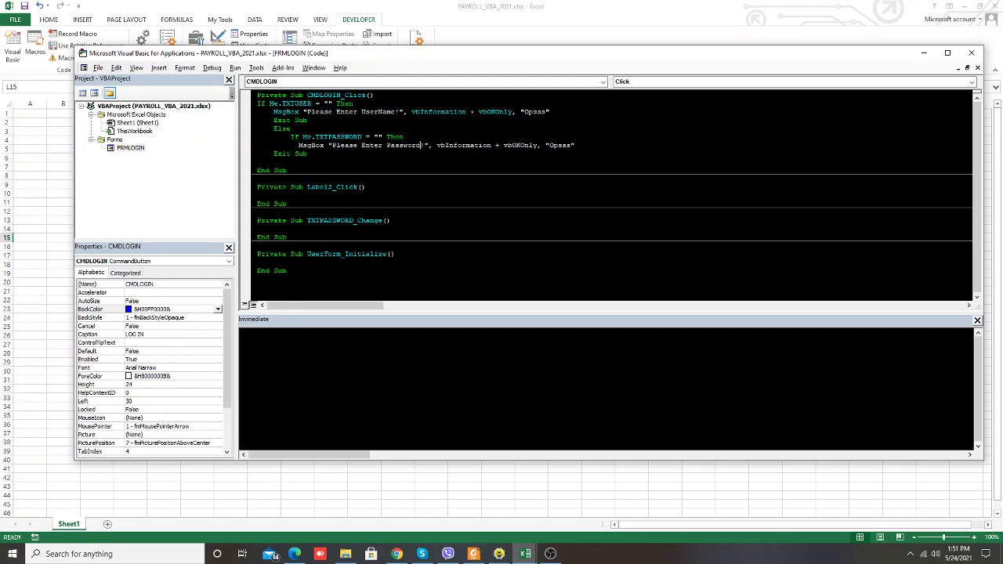
pyautogui.write('!')
# Indent the second Exit Sub and add an inner Else below it.
pyautogui.click(274, 154)
pyautogui.press('Tab')
pyautogui.press('Tab')
pyautogui.press('End')
pyautogui.press('Return')
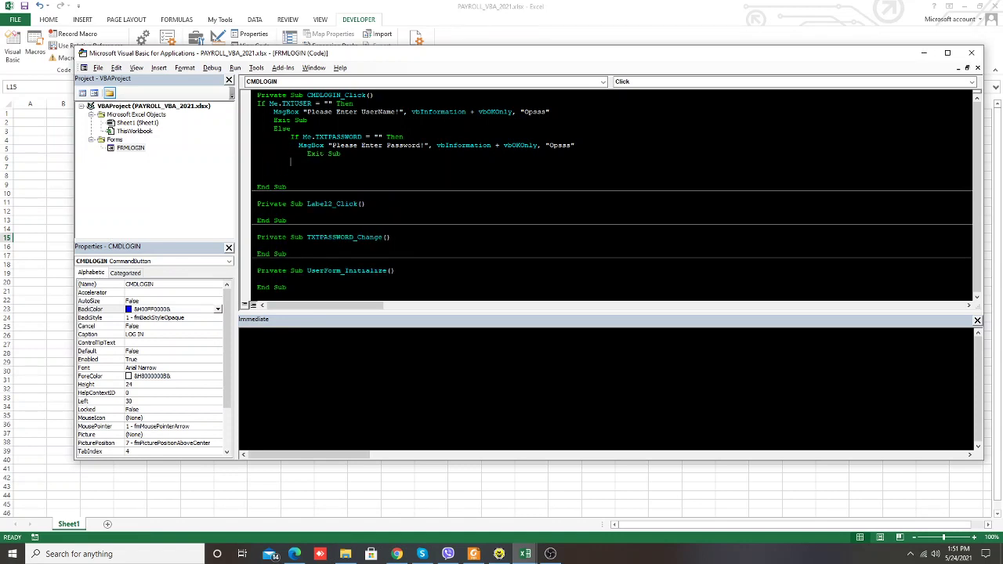
pyautogui.write('Else')
pyautogui.press('Return')
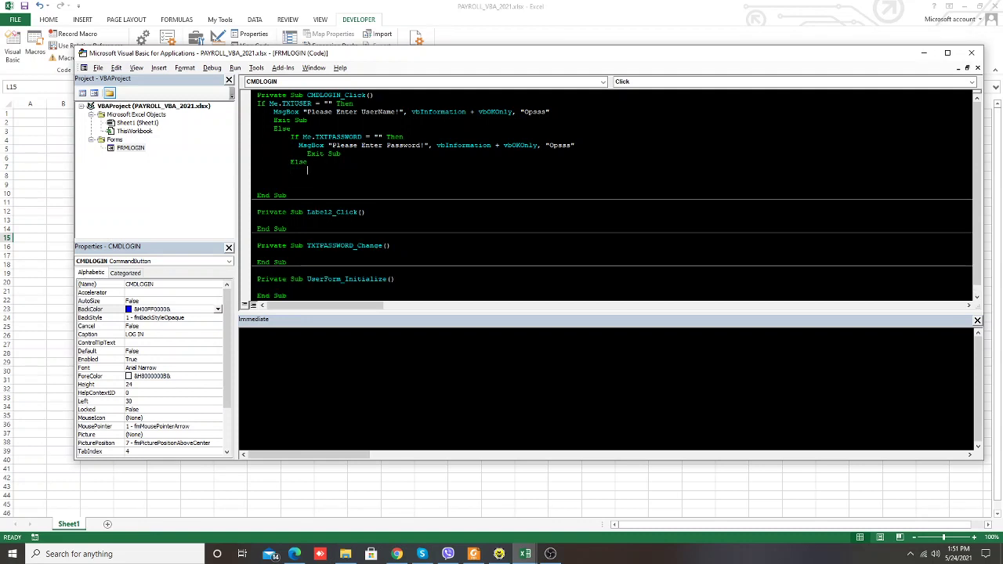
# Declare Dim x As Long and Dim y As Long below the procedure header.
pyautogui.press('Return')
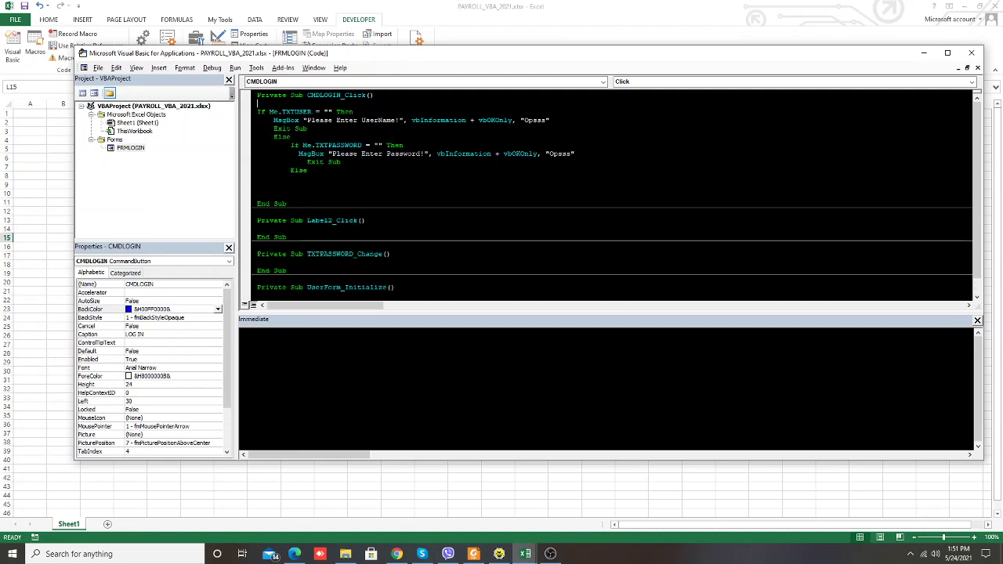
pyautogui.write('dim x as long')
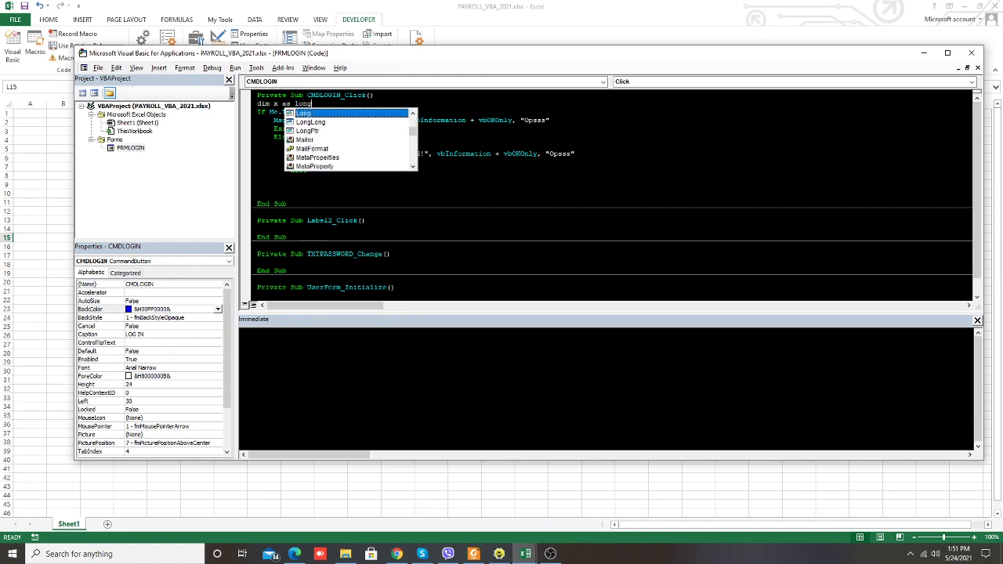
pyautogui.press('Return')
pyautogui.write('dim y as lon')
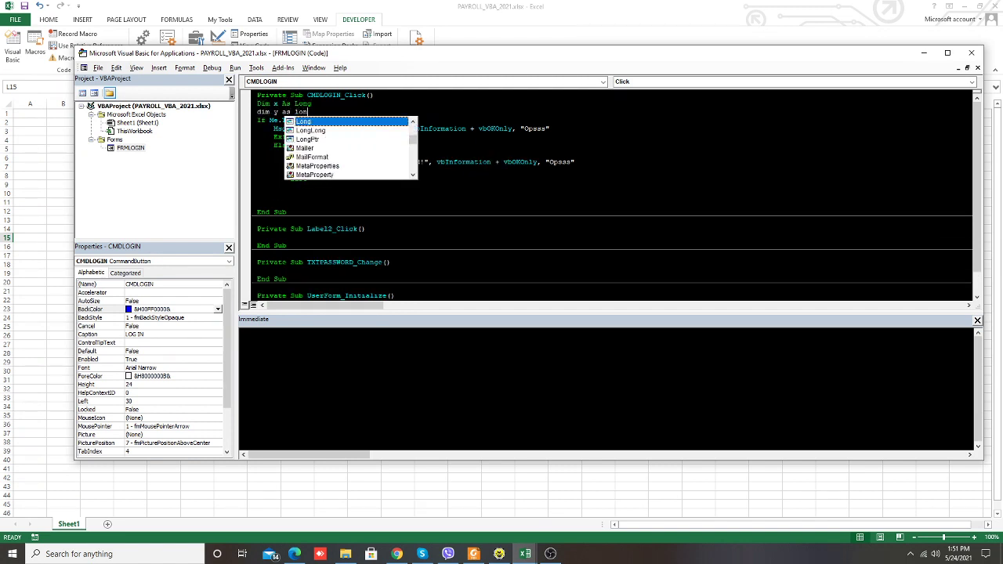
pyautogui.press('Tab')
# Under the inner Else, set x = Sheet1.Range("a" & Rows.Count).End(xlUp).Row.
pyautogui.click(290, 195)
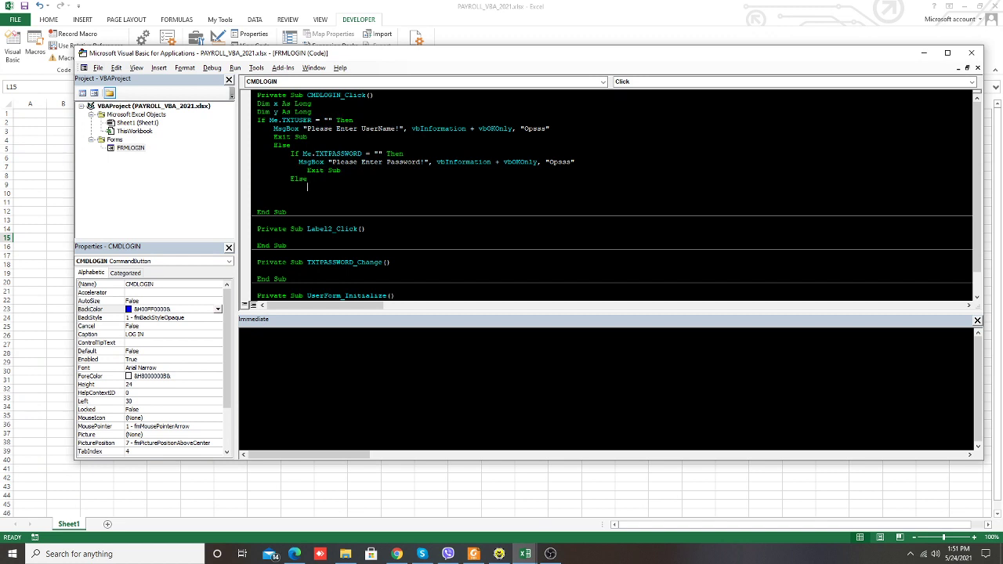
pyautogui.hotkey('ctrl', 'space')
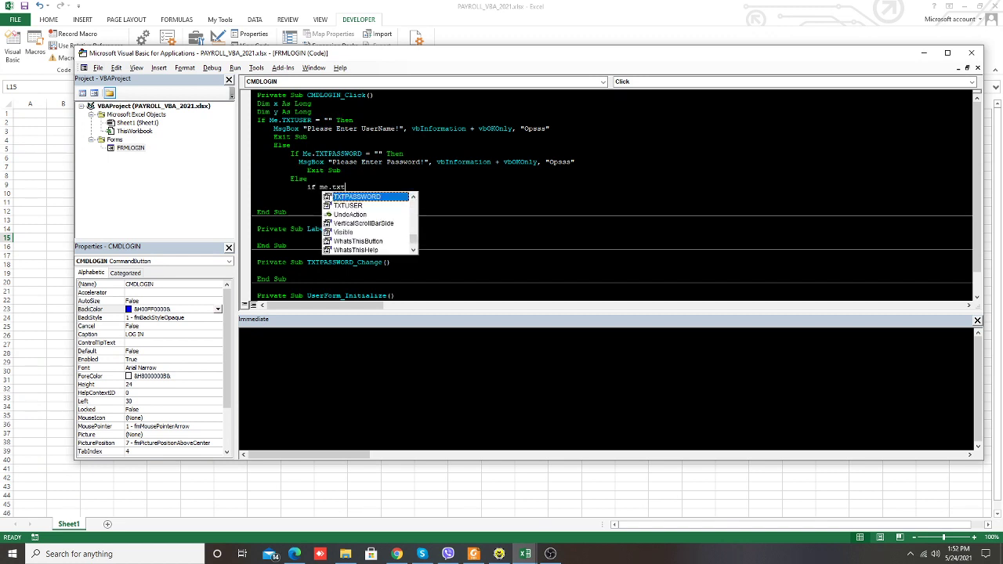
pyautogui.write('m')
pyautogui.press('BackSpace')
pyautogui.press('BackSpace')
pyautogui.press('BackSpace')
pyautogui.press('BackSpace')
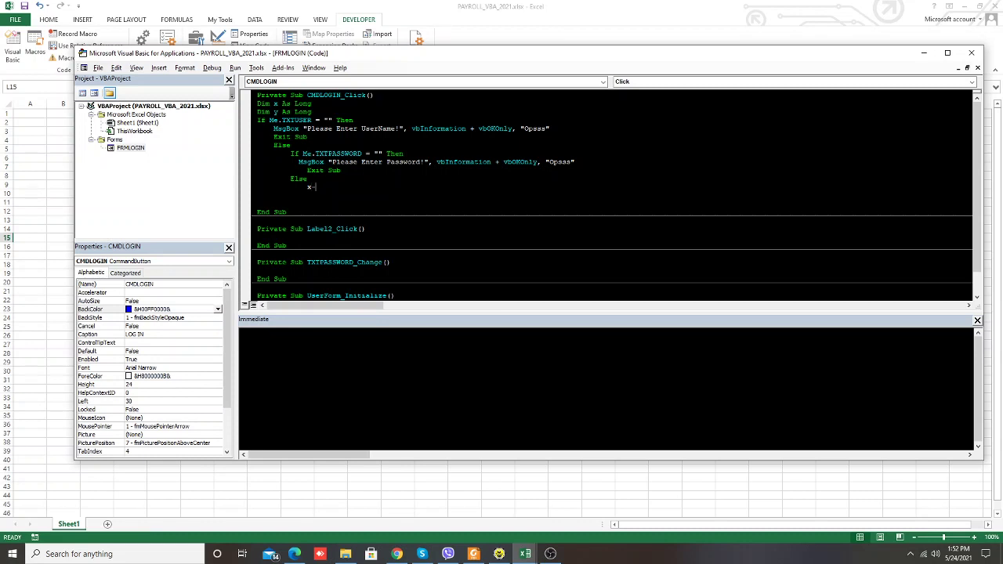
pyautogui.write('=sheet2')
pyautogui.write('.')
pyautogui.press('BackSpace')
pyautogui.press('BackSpace')
pyautogui.write('1')
pyautogui.write('.Range')
pyautogui.write('("a"&ro')
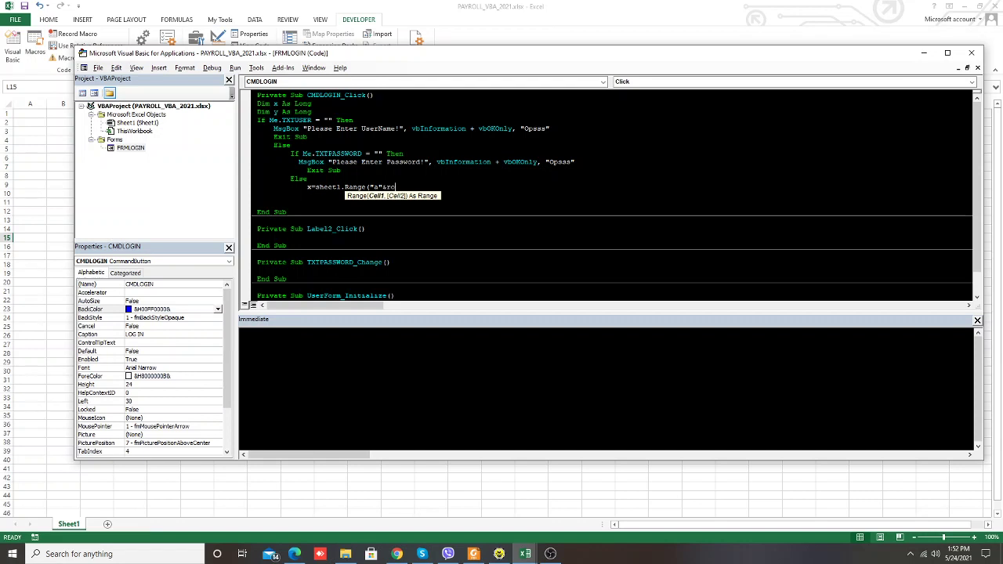
pyautogui.write('ws.coun')
pyautogui.press('Tab')
pyautogui.write(')')
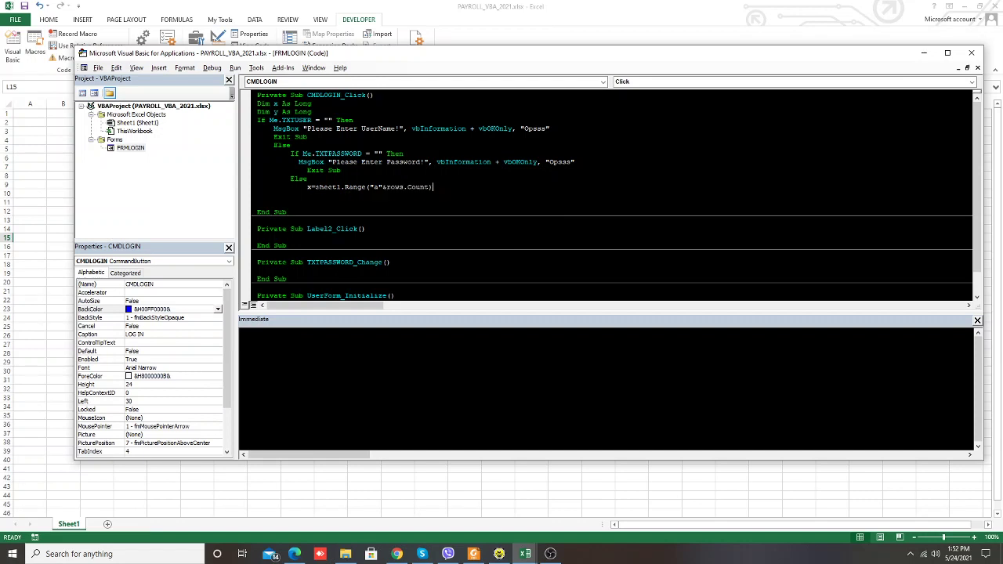
pyautogui.write('.en(xl')
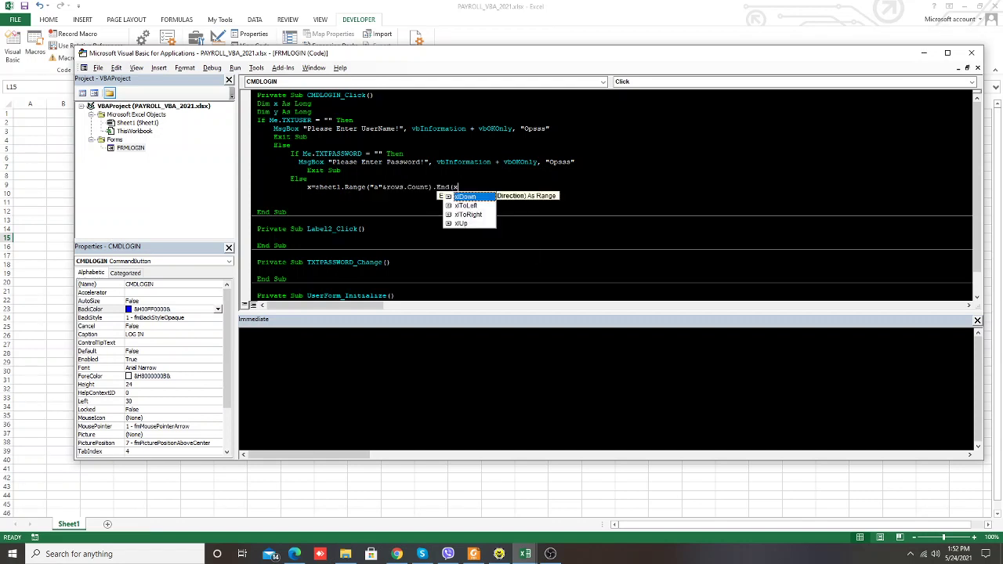
pyautogui.write('u')
pyautogui.press('Tab')
pyautogui.write(').')
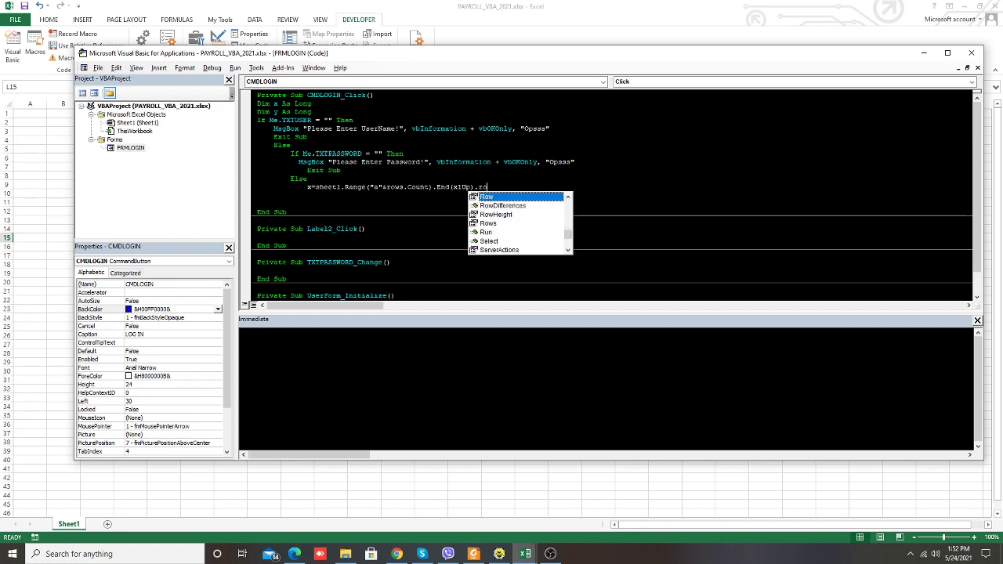
pyautogui.write('Row')
pyautogui.press('Return')
# Type the For y = 2 To x loop header and dismiss the resulting compile error.
pyautogui.write('for ')
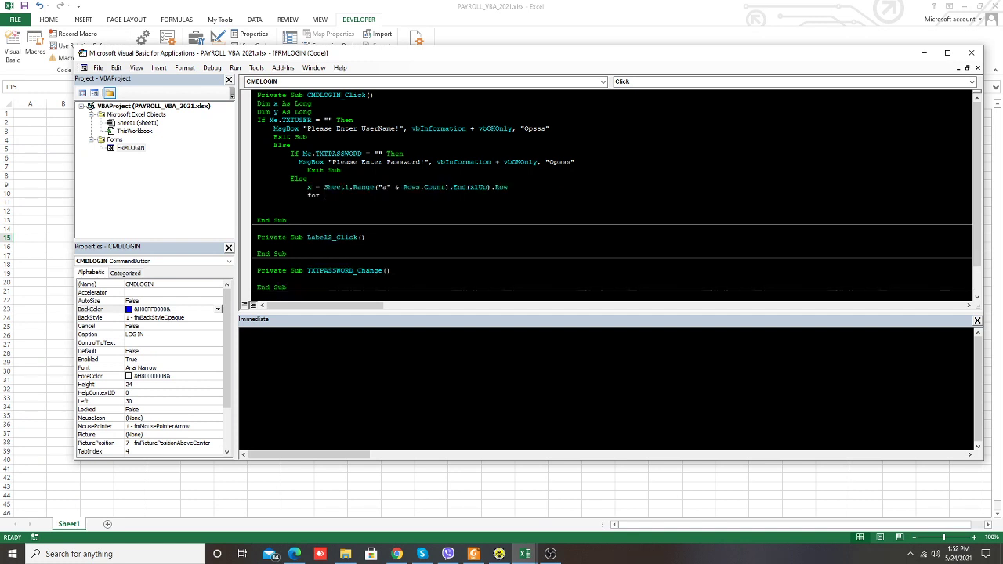
pyautogui.write('y = 2 to ')
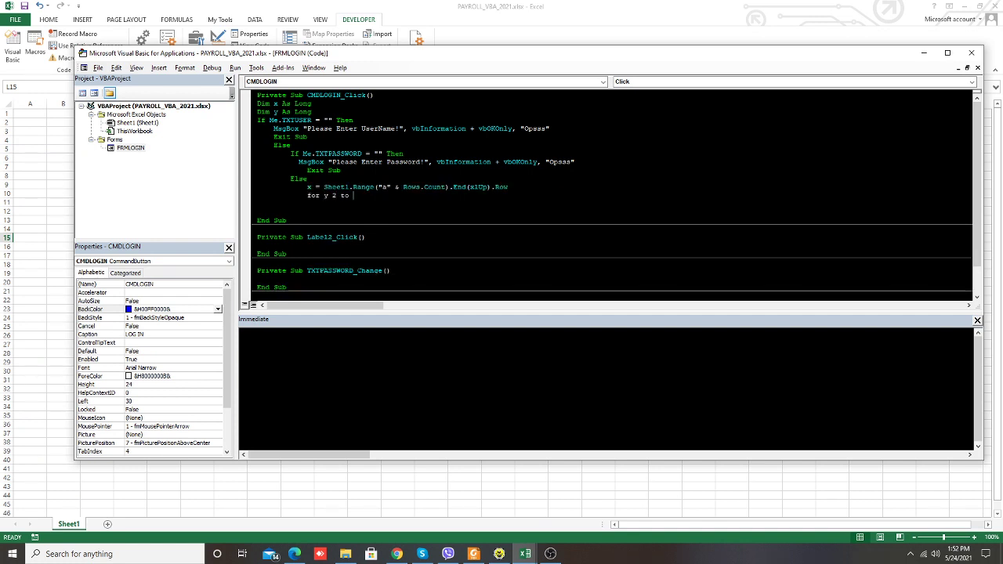
pyautogui.write('x')
pyautogui.press('Return')
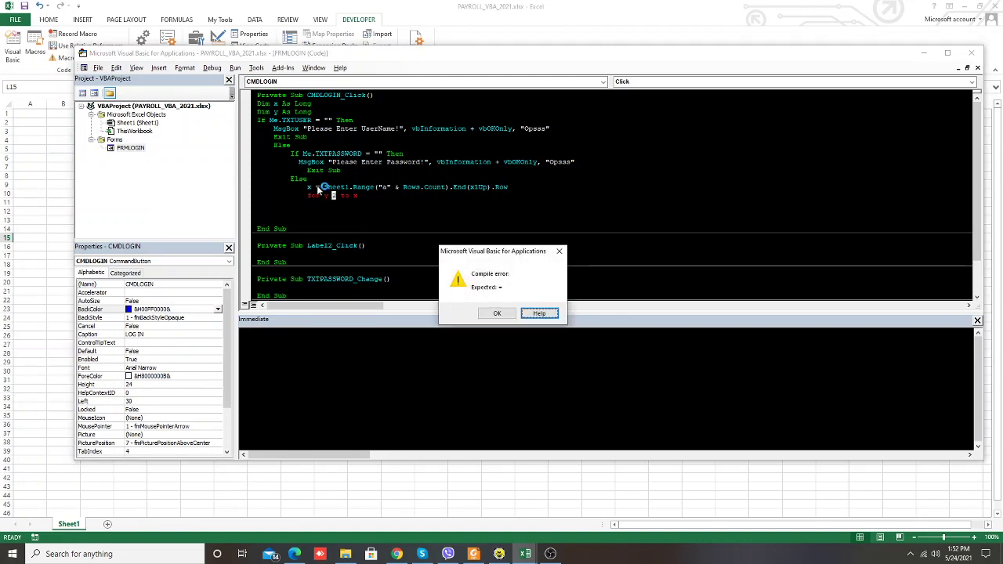
pyautogui.press('F1')
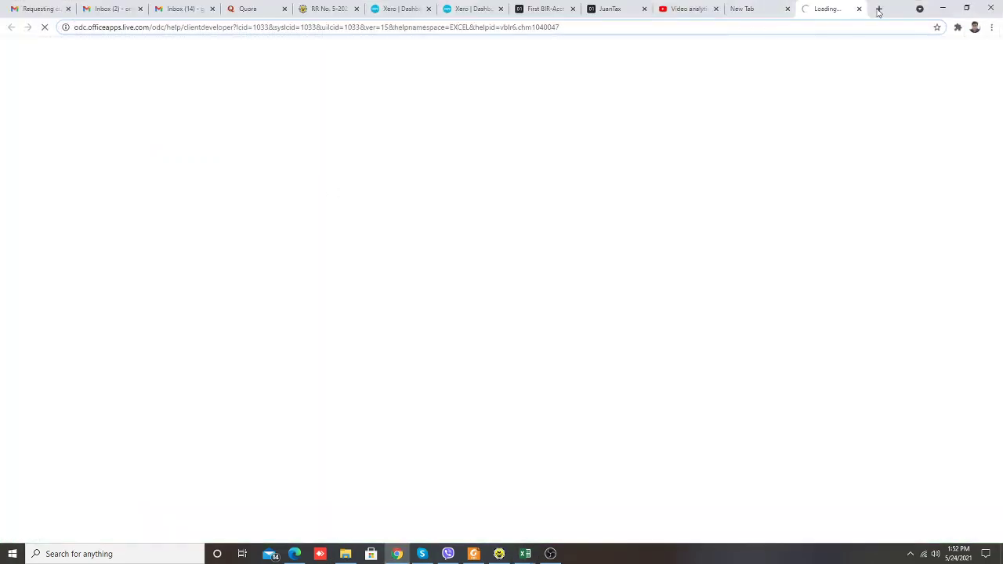
pyautogui.click(858, 9)
pyautogui.click(944, 5)
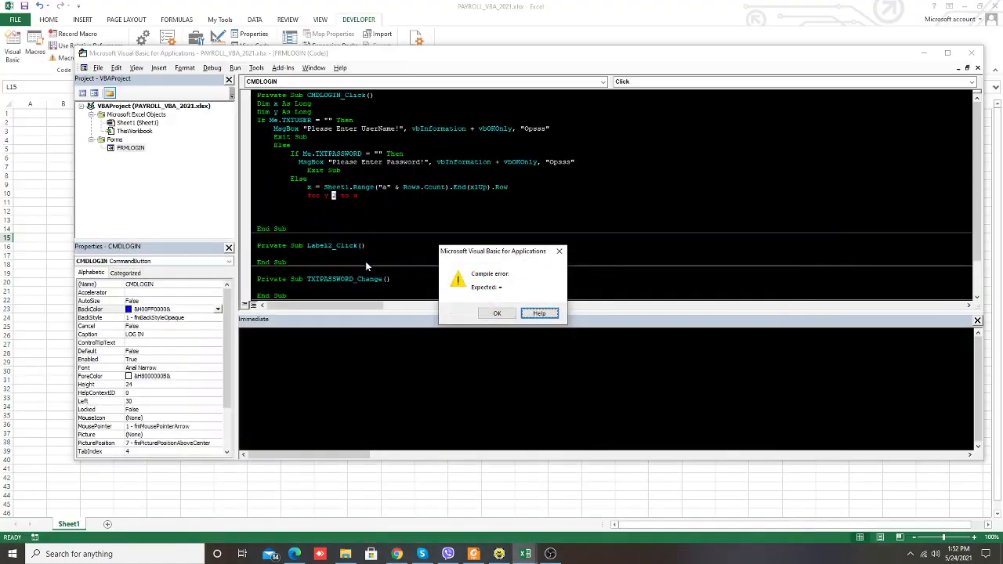
pyautogui.click(506, 313)
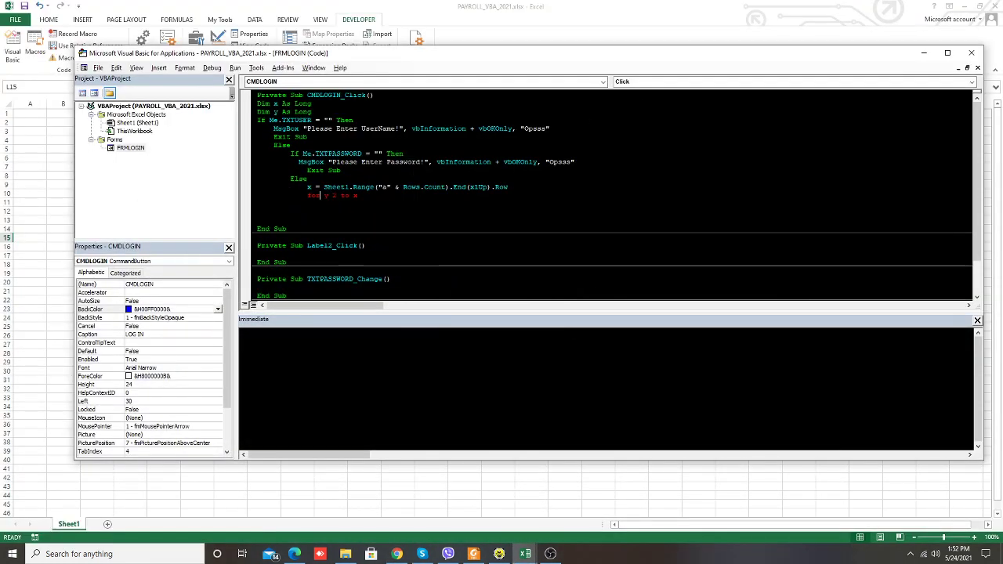
pyautogui.write('=')
# Add an If comparing Sheet1 columns A and B with Me.TXTUSER and Me.TXTPASSWORD.
pyautogui.press('Return')
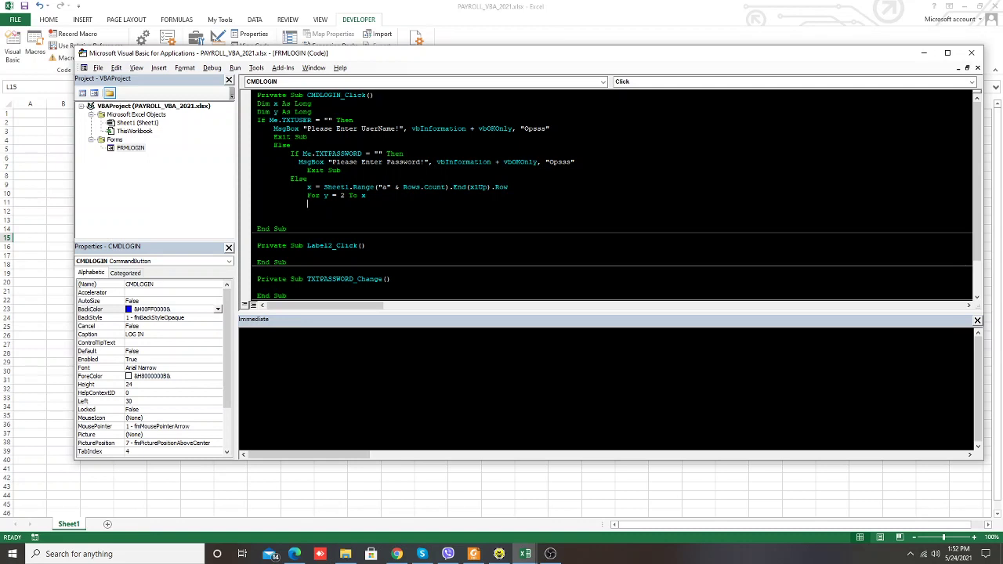
pyautogui.write('if sheet1 ')
pyautogui.write('.Range')
pyautogui.write('("a')
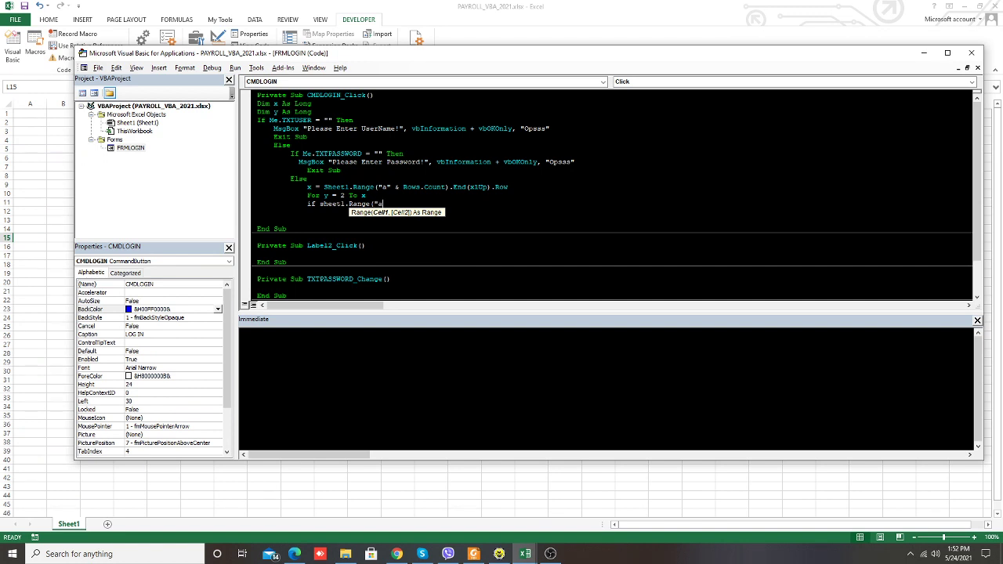
pyautogui.write('"&')
pyautogui.write('y)=s')
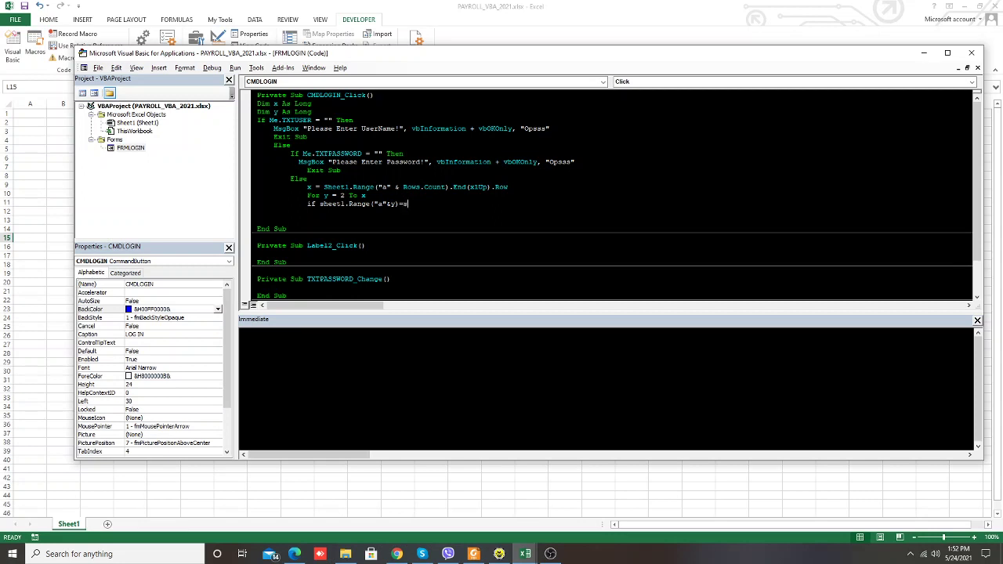
pyautogui.write('heet1.Range(')
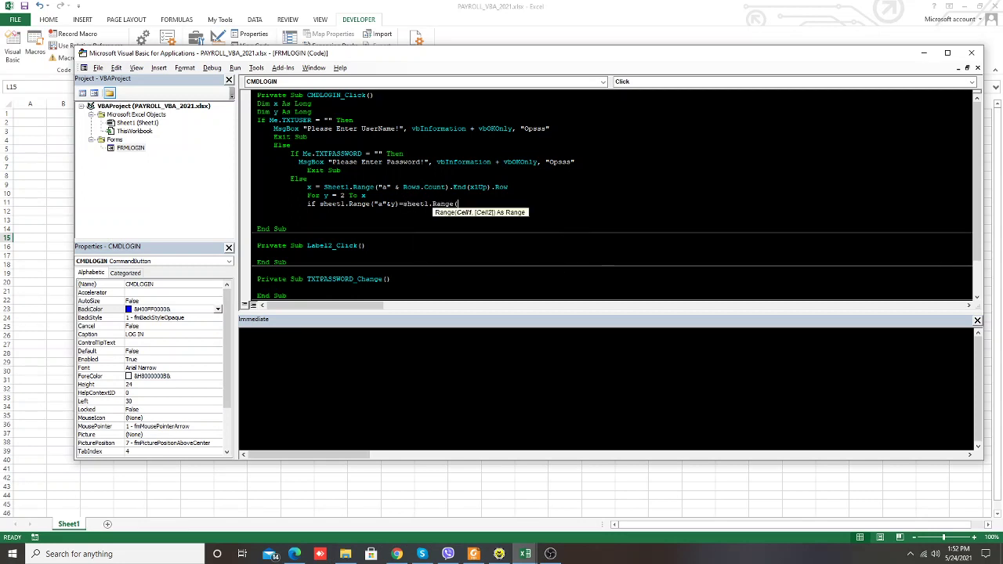
pyautogui.write('a"')
pyautogui.press('BackSpace')
pyautogui.press('BackSpace')
pyautogui.press('BackSpace')
pyautogui.press('BackSpace')
pyautogui.press('BackSpace')
pyautogui.press('BackSpace')
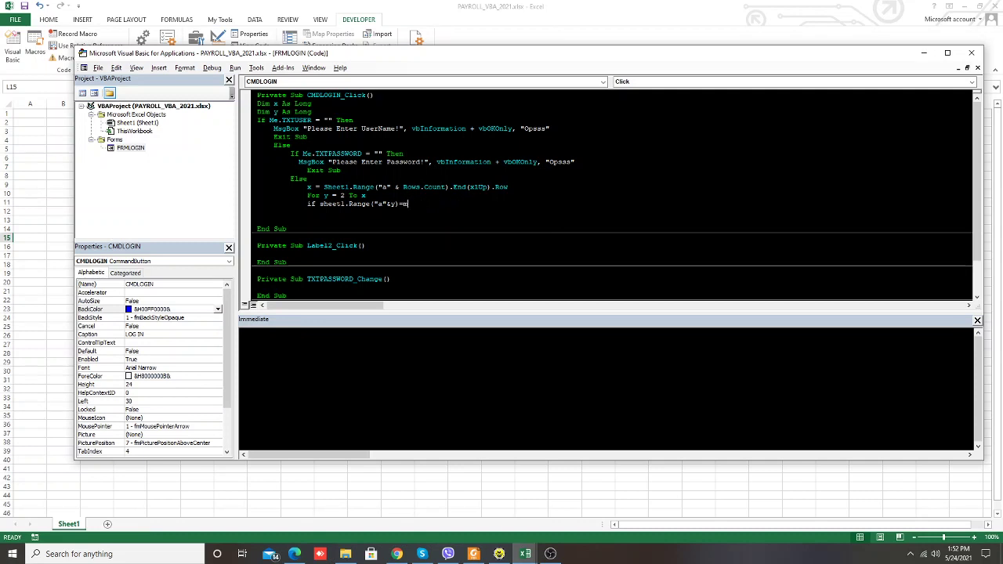
pyautogui.write('e.TXTUSER')
pyautogui.write(' and sh')
pyautogui.write('eet1.Range')
pyautogui.write('("B"&y')
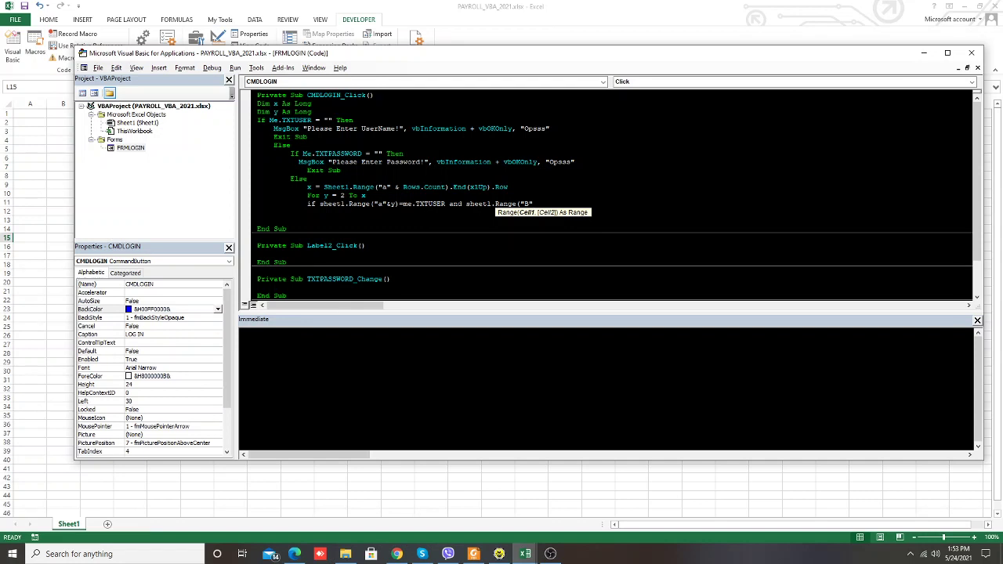
pyautogui.write(')')
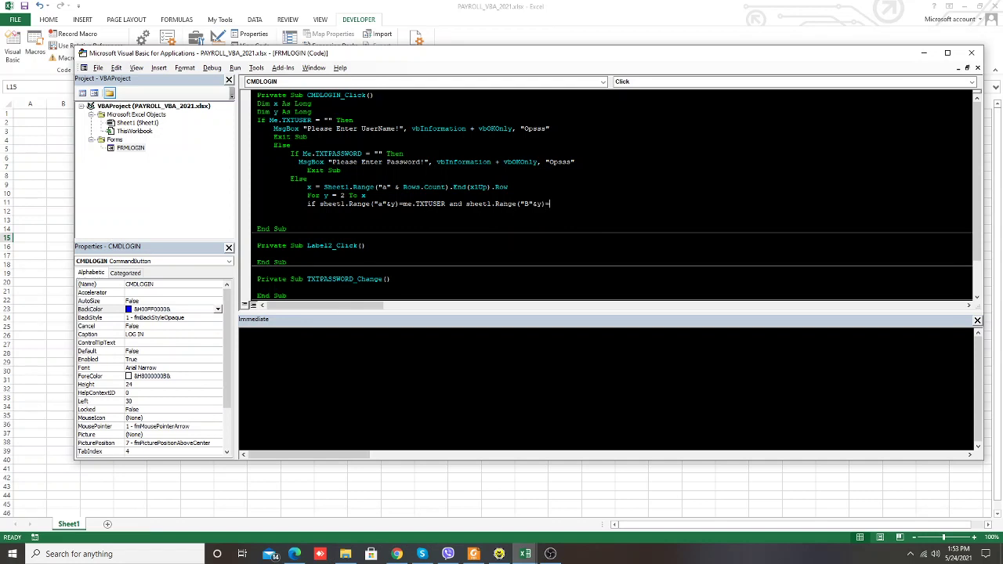
pyautogui.write('=shee')
pyautogui.press('BackSpace')
pyautogui.press('BackSpace')
pyautogui.press('BackSpace')
pyautogui.press('BackSpace')
pyautogui.write('me.txt')
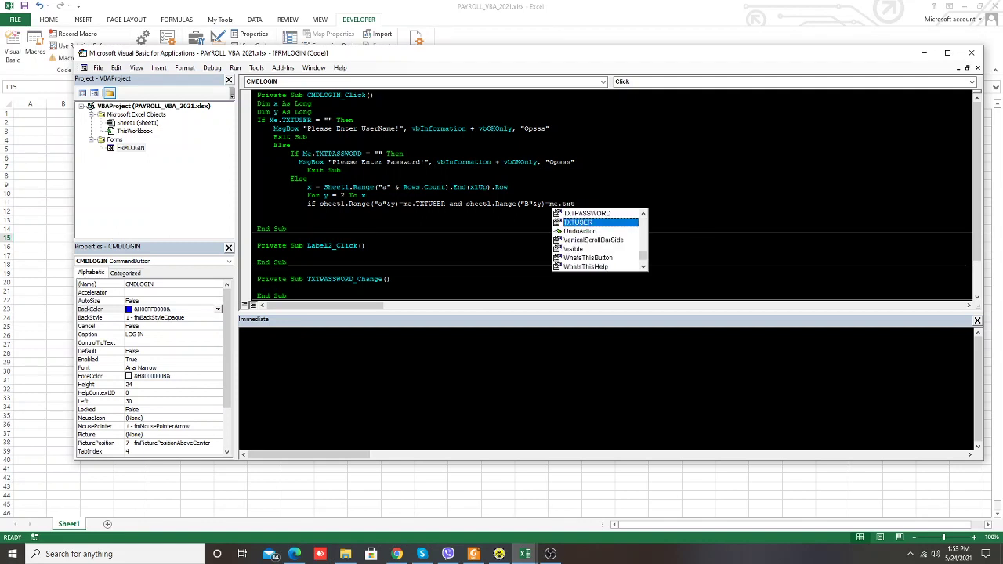
pyautogui.press('Up')
pyautogui.press('Tab')
# End the If line with Then and insert a new blank UserForm.
pyautogui.write('then')
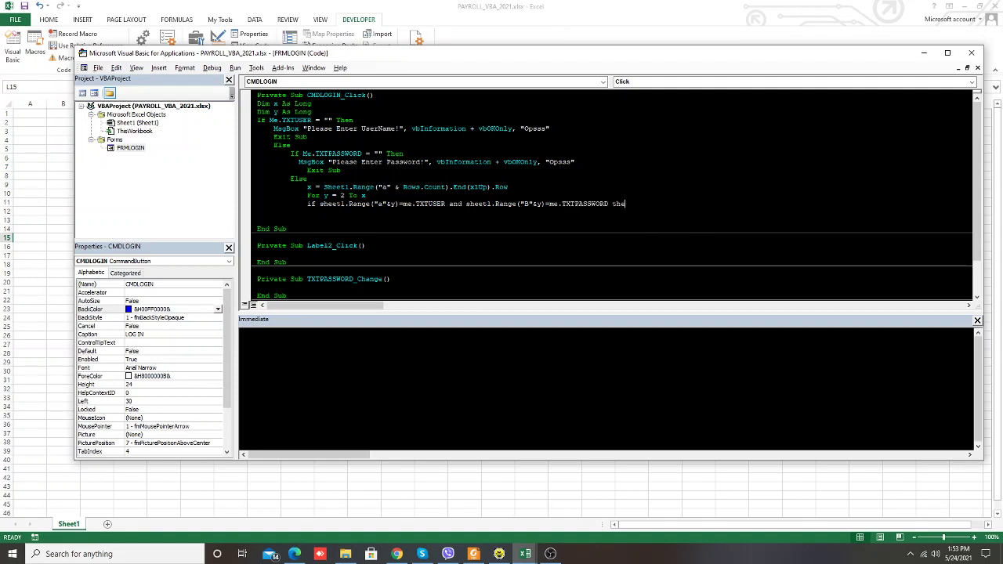
pyautogui.press('Return')
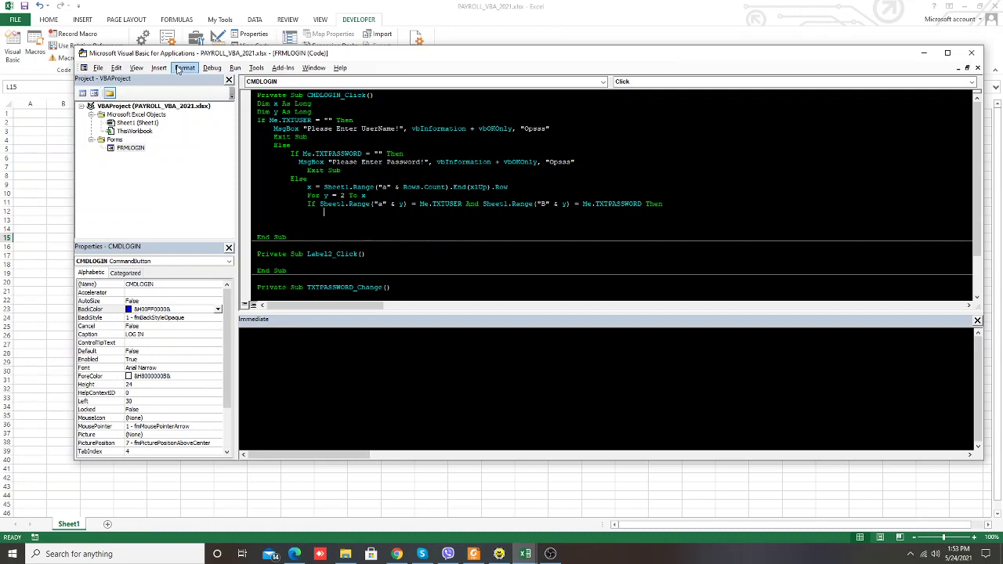
pyautogui.click(159, 68)
pyautogui.click(177, 92)
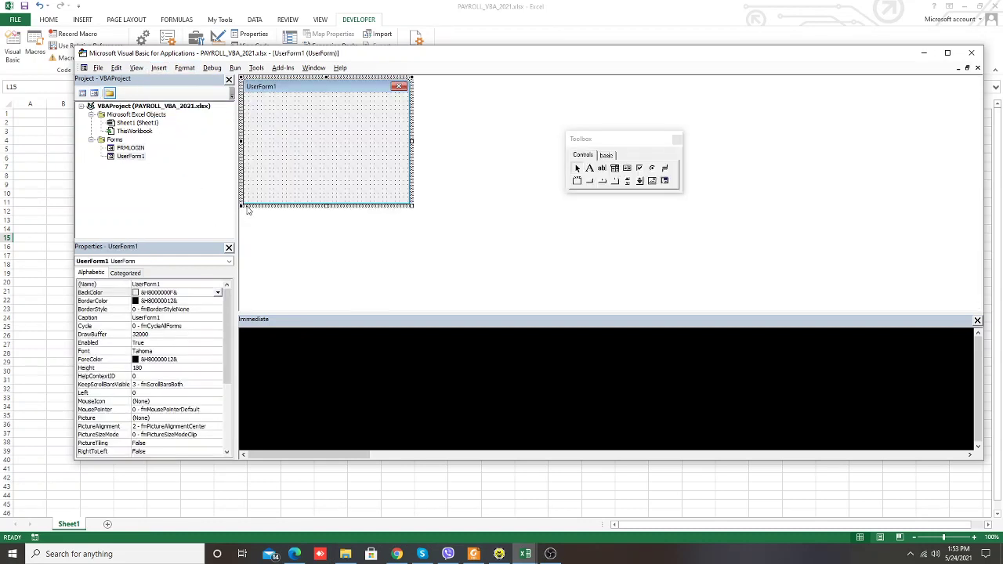
# Name the new form FRMMENU and clear its Caption.
pyautogui.click(173, 284)
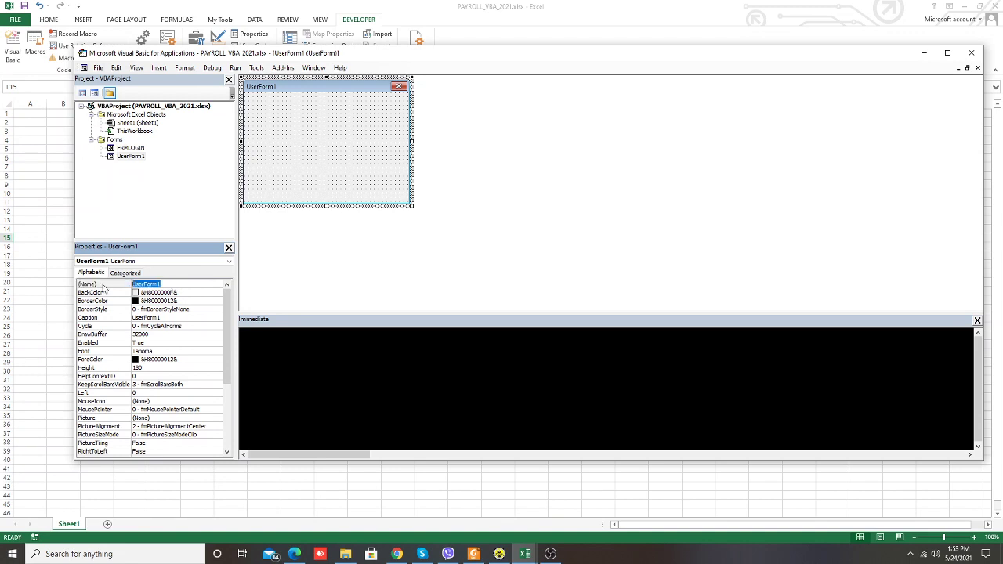
pyautogui.write('fr')
pyautogui.press('BackSpace')
pyautogui.press('BackSpace')
pyautogui.write('FR')
pyautogui.click(177, 319)
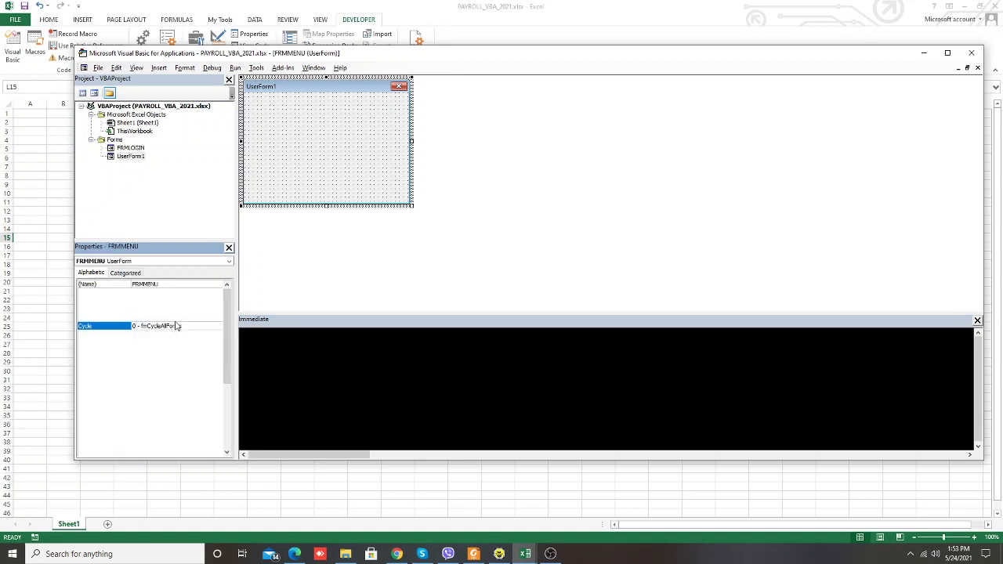
pyautogui.press('Delete')
# Enlarge FRMMENU, close the Immediate window, and reopen the FRMLOGIN designer.
pyautogui.click(378, 166)
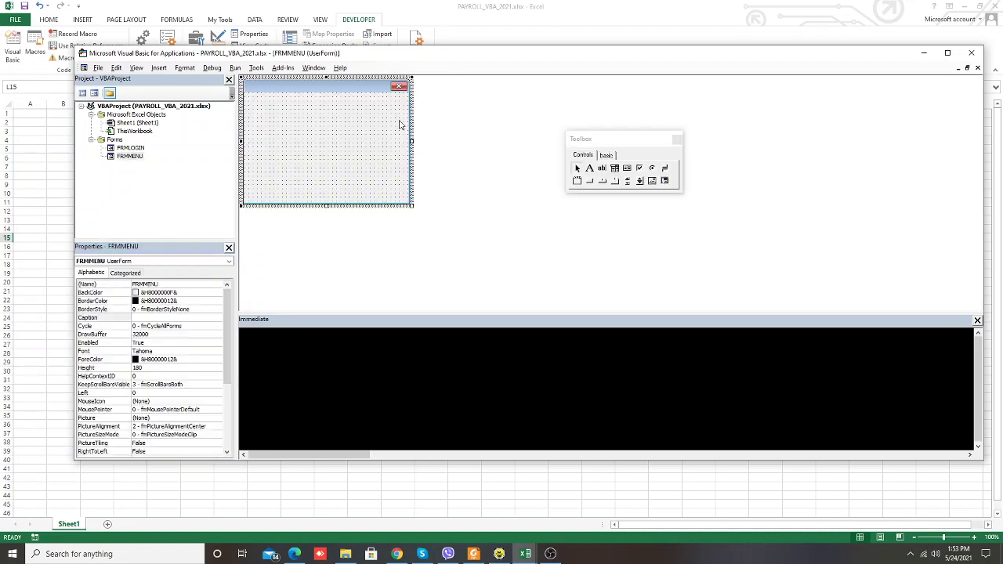
pyautogui.moveTo(412, 141); pyautogui.dragTo(824, 151)
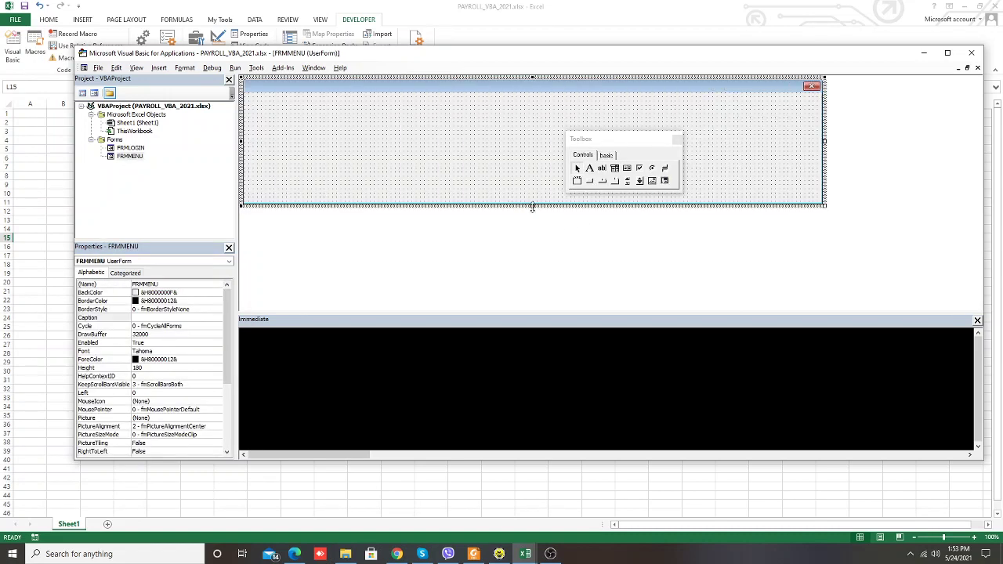
pyautogui.moveTo(533, 206); pyautogui.dragTo(535, 305)
pyautogui.click(588, 325)
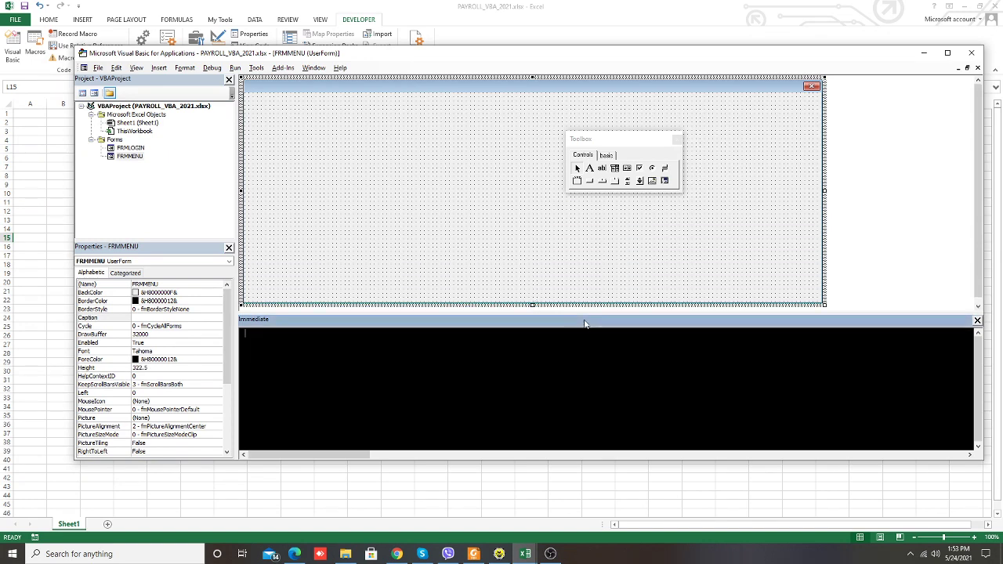
pyautogui.click(978, 320)
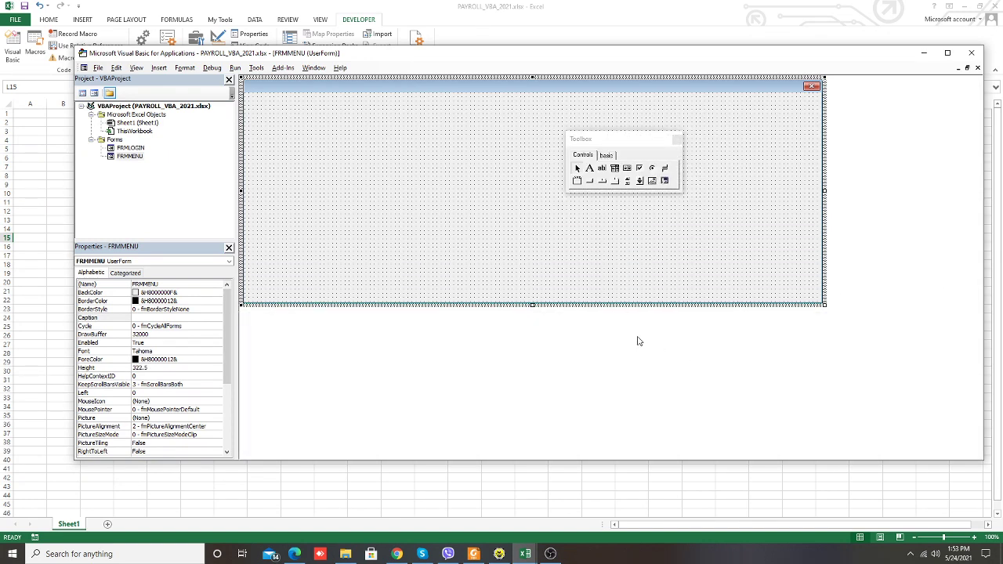
pyautogui.moveTo(532, 308); pyautogui.dragTo(532, 376)
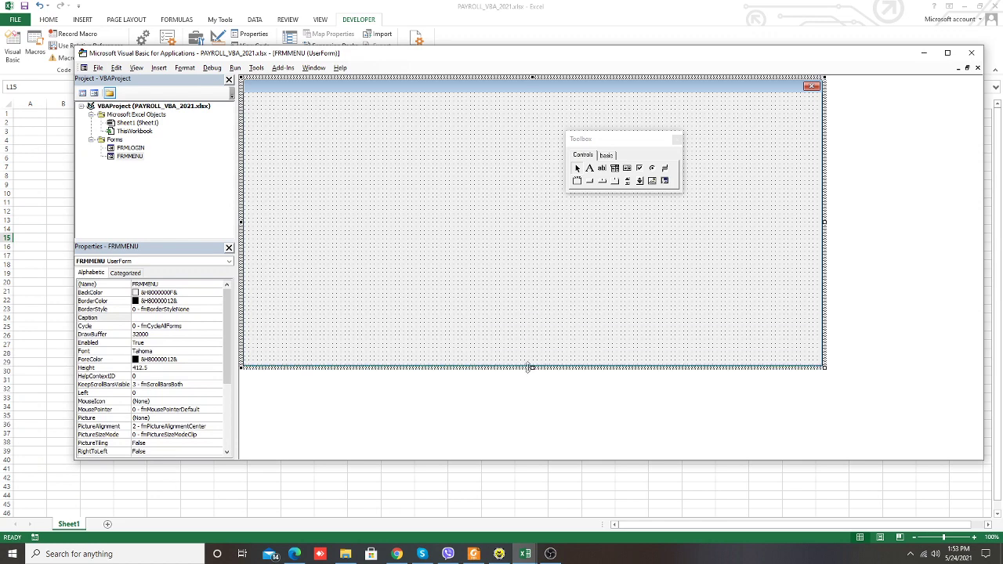
pyautogui.doubleClick(130, 147)
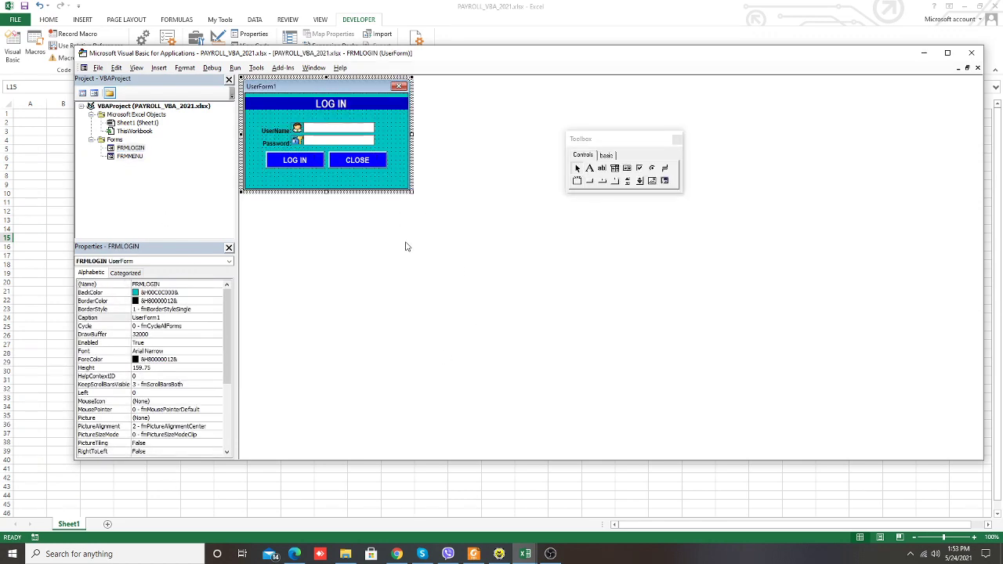
# Test-run FRMLOGIN with F5, then create a click procedure for its CLOSE button.
pyautogui.press('F5')
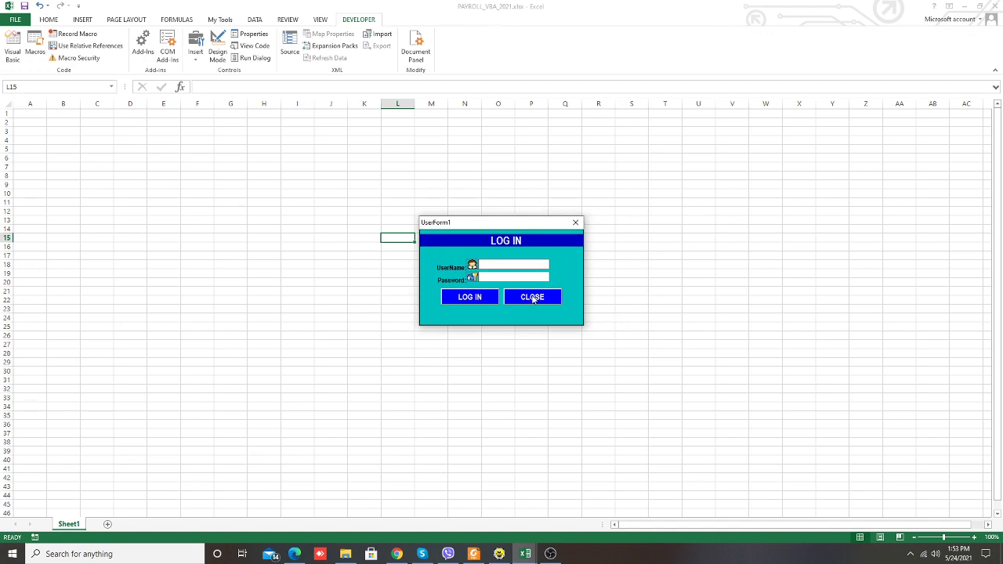
pyautogui.click(575, 222)
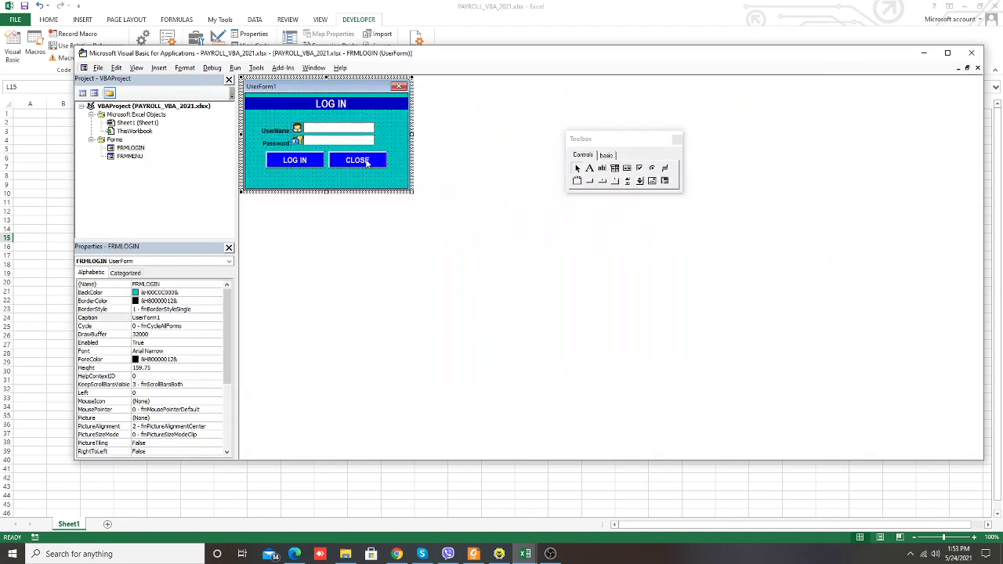
pyautogui.doubleClick(365, 161)
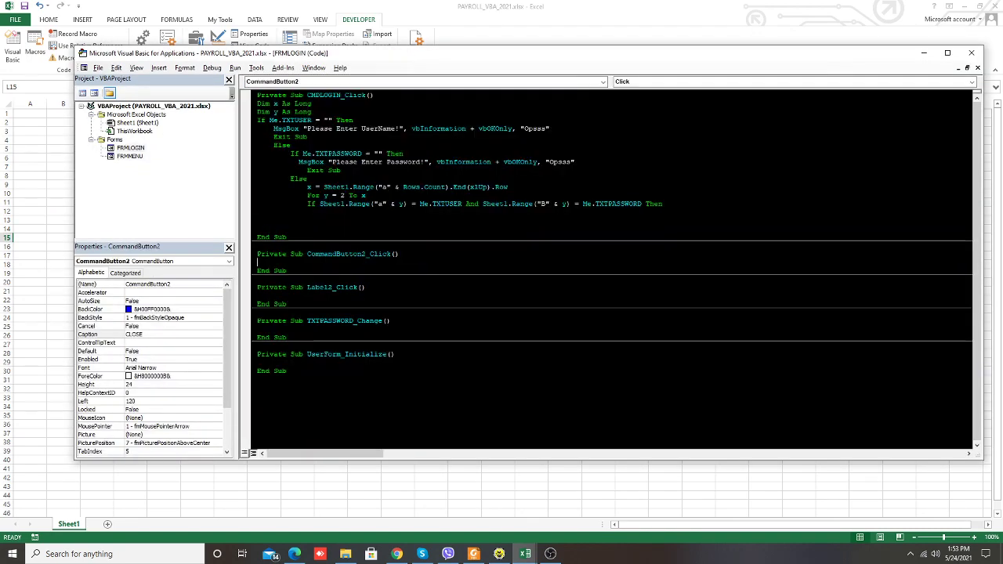
pyautogui.click(250, 198)
pyautogui.doubleClick(130, 147)
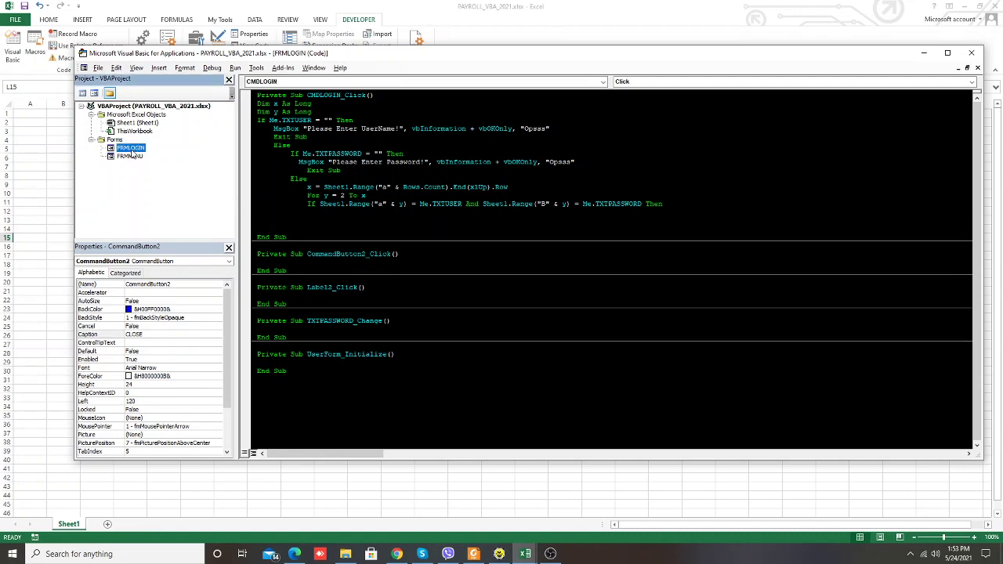
pyautogui.doubleClick(298, 160)
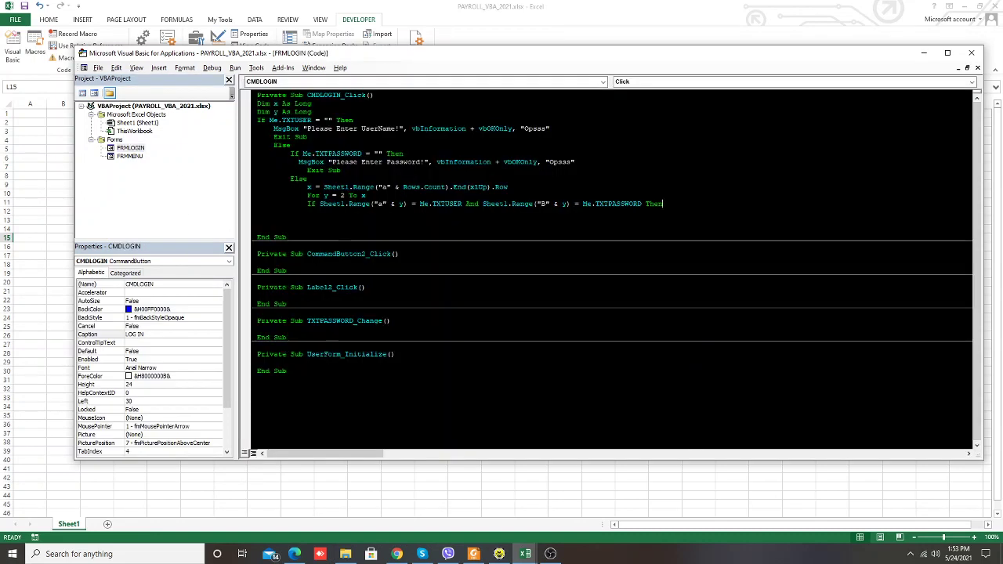
# Add a FRMLOGIN.Hide line inside the credential-matching If block.
pyautogui.click(663, 204)
pyautogui.press('Return')
pyautogui.press('Tab')
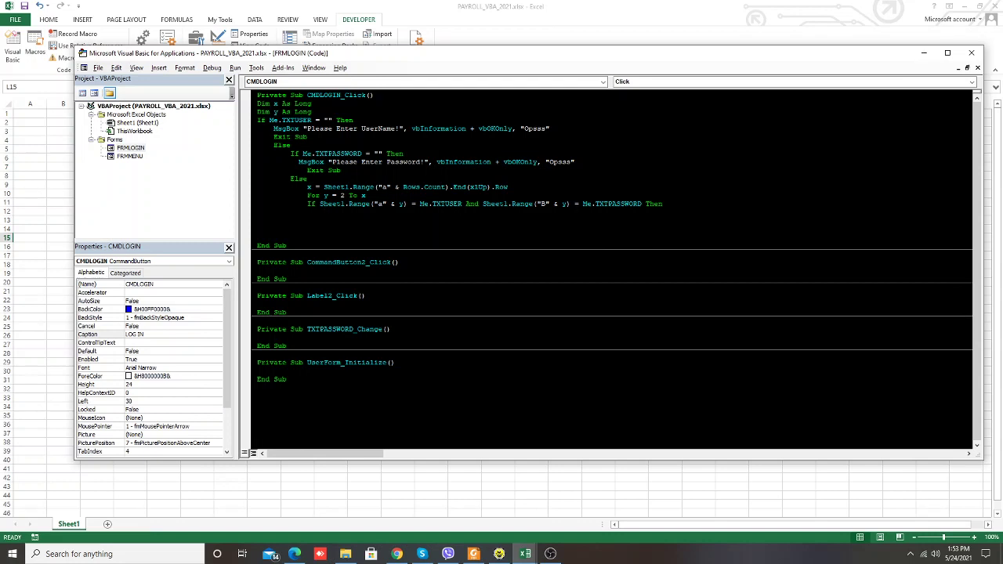
pyautogui.write('Sh')
pyautogui.write('MR')
pyautogui.write('LOGI')
pyautogui.write('N.')
pyautogui.write('HIDE')
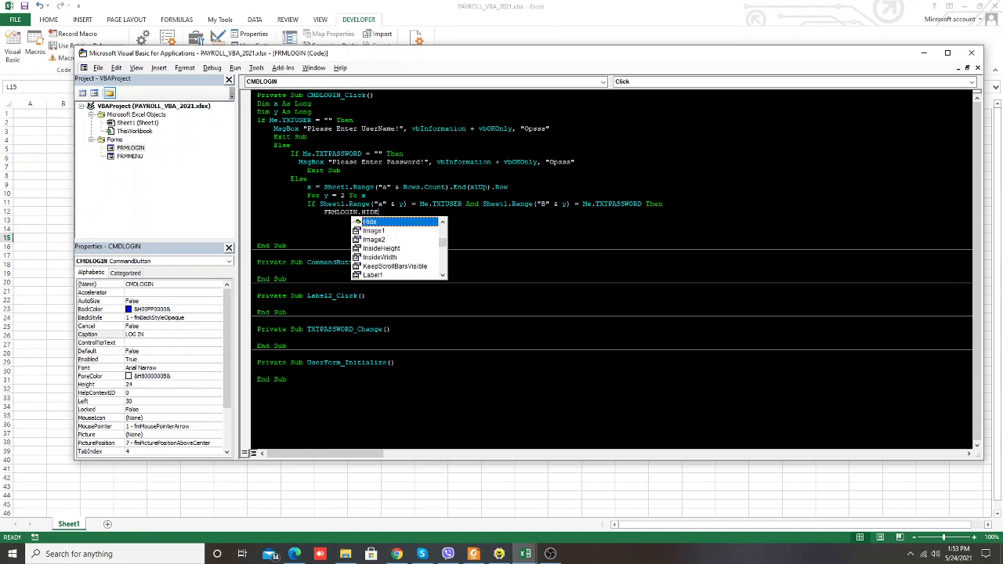
# Add FRMMENU.Show after hiding the login form.
pyautogui.press('Return')
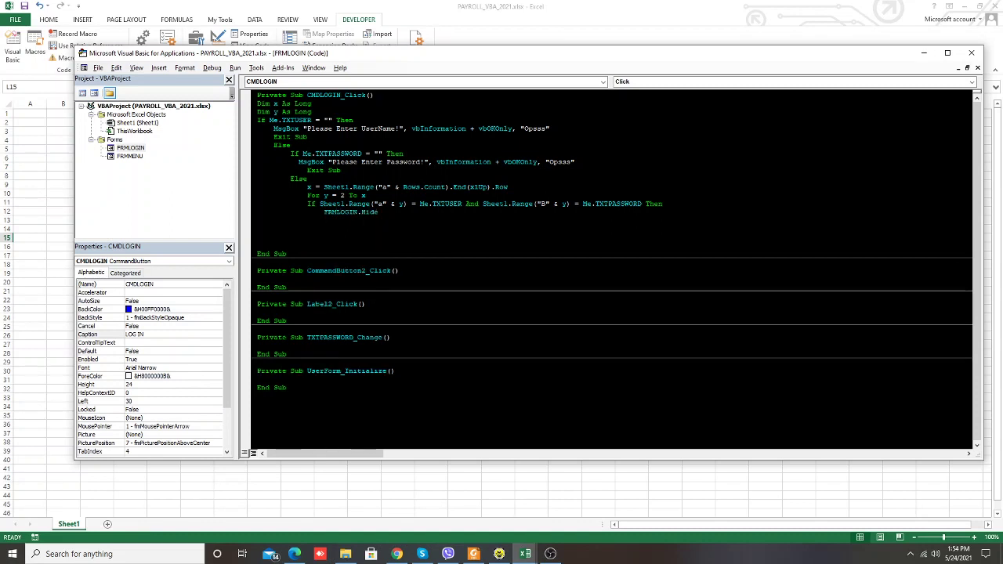
pyautogui.write('FR')
pyautogui.write('MMEN')
pyautogui.write('U.S')
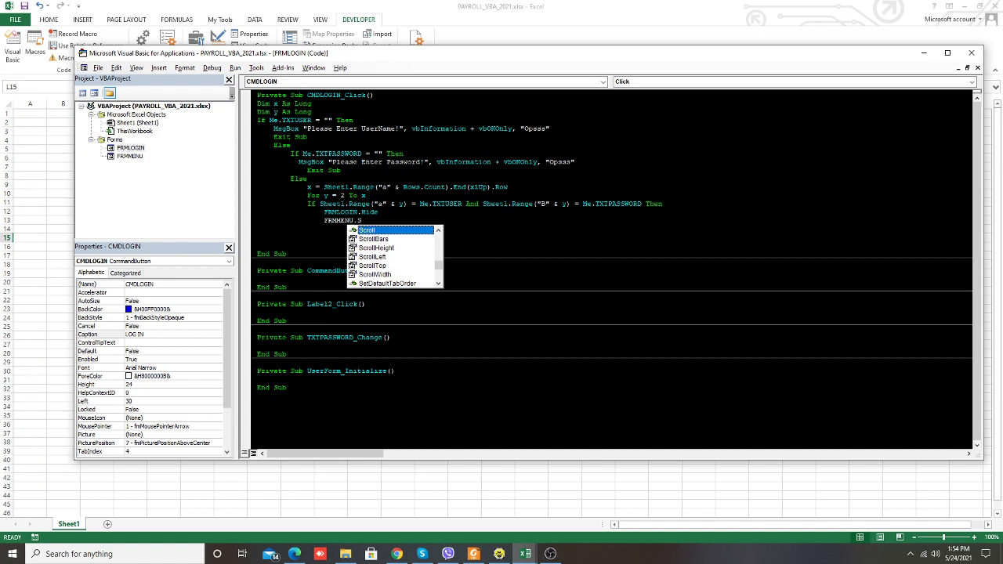
pyautogui.write('h')
pyautogui.press('Tab')
pyautogui.press('Return')
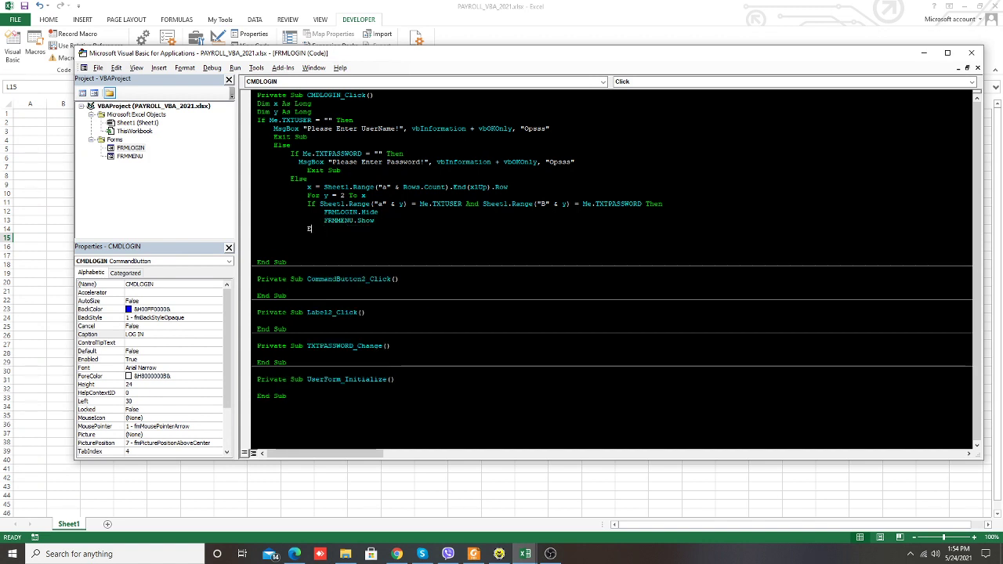
pyautogui.write('NDI')
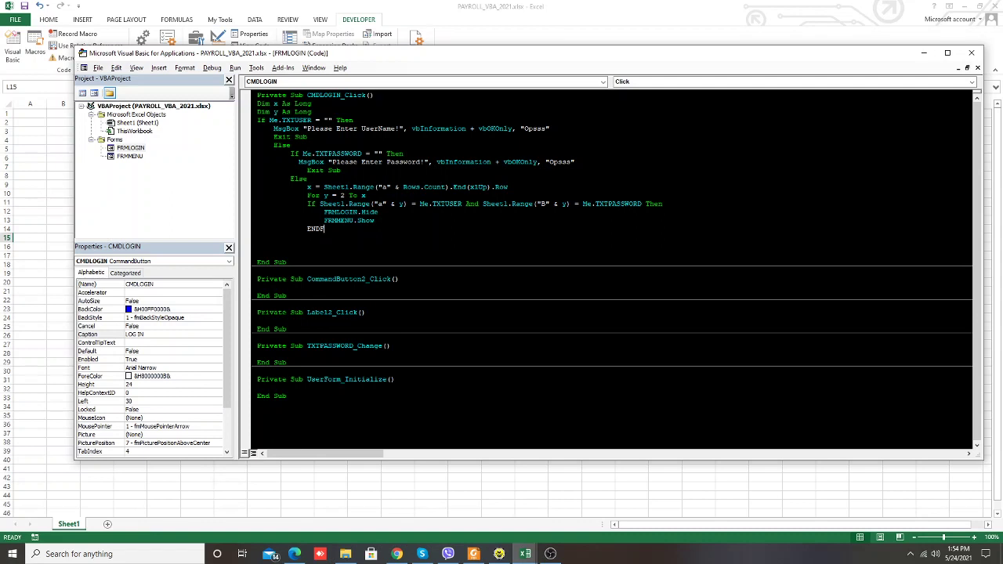
pyautogui.press('BackSpace')
pyautogui.press('BackSpace')
pyautogui.press('BackSpace')
pyautogui.press('BackSpace')
# Follow with Exit Sub, End If, Next and End If to close the loop and checks.
pyautogui.press('Return')
pyautogui.write('EXIT ')
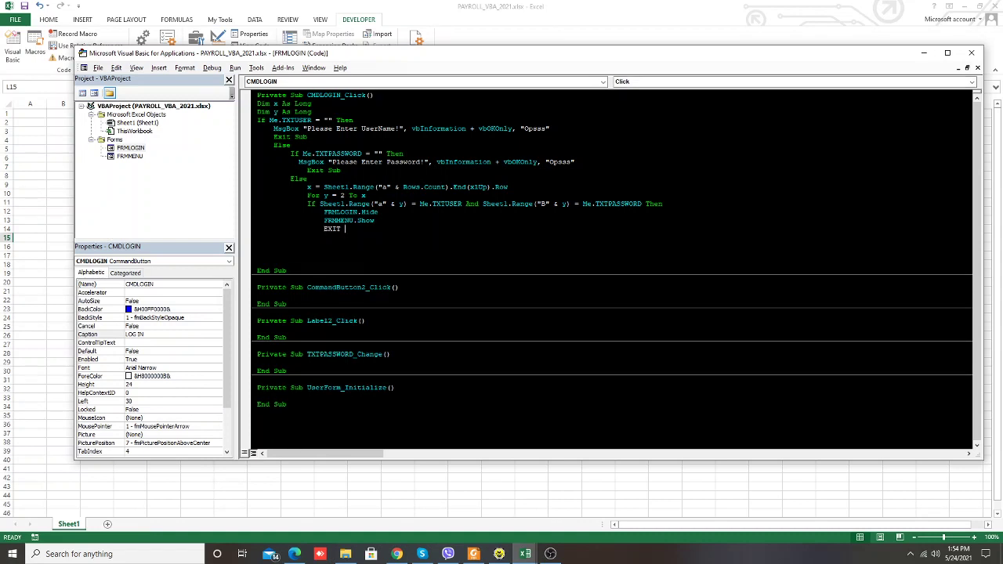
pyautogui.write('SIUB')
pyautogui.press('BackSpace')
pyautogui.write('UB')
pyautogui.press('Return')
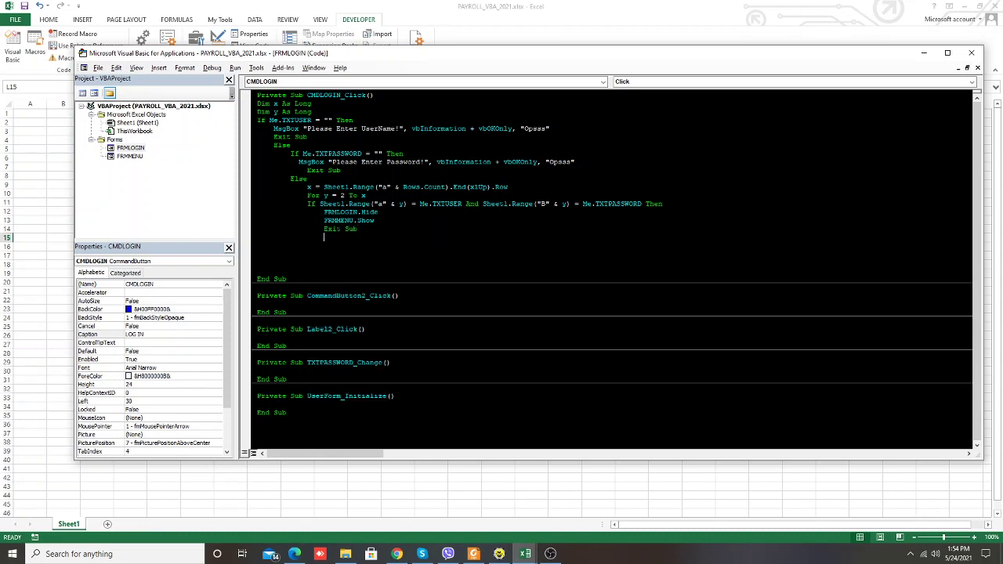
pyautogui.press('BackSpace')
pyautogui.write('END IF')
pyautogui.press('Return')
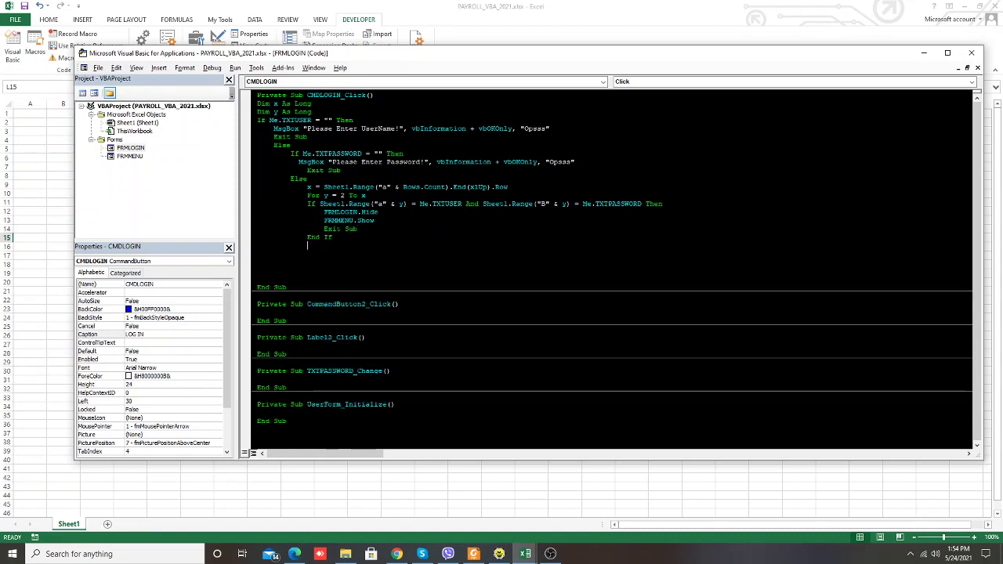
pyautogui.write('Next')
pyautogui.press('Return')
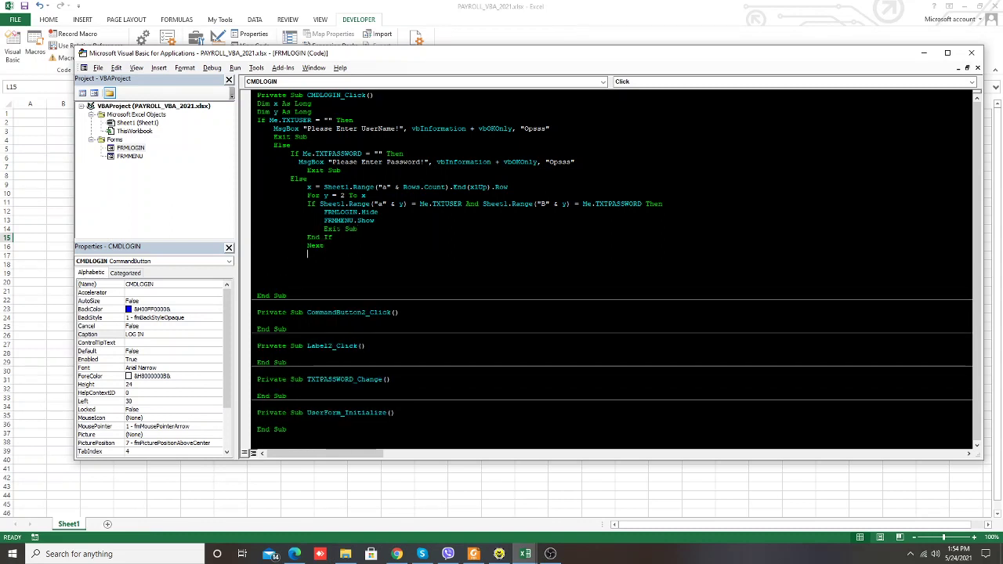
pyautogui.write('END IF')
pyautogui.press('Return')
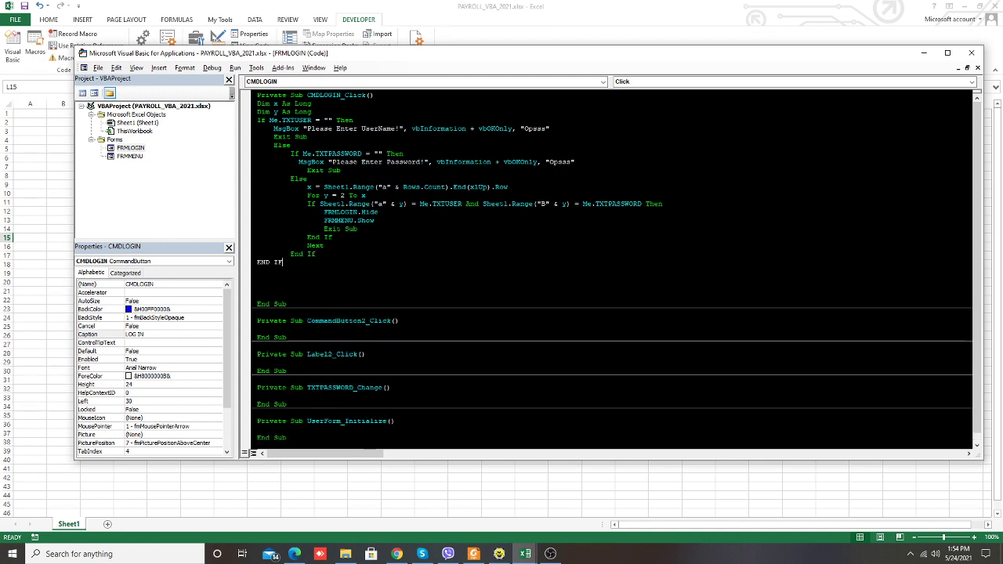
# Remove the extra blank lines in CMDLOGIN_Click and save with Ctrl+S.
pyautogui.click(282, 287)
pyautogui.press('BackSpace')
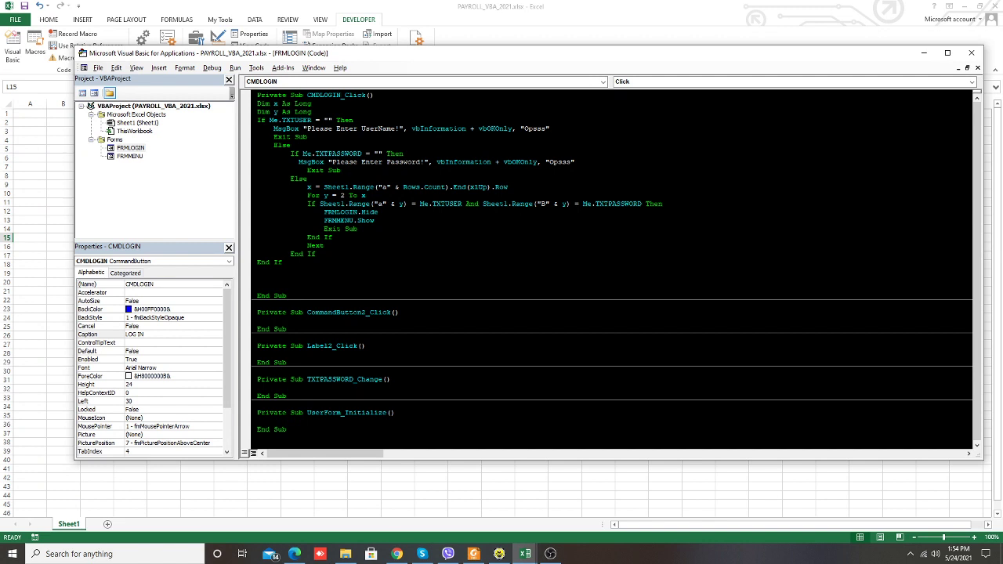
pyautogui.press('Return')
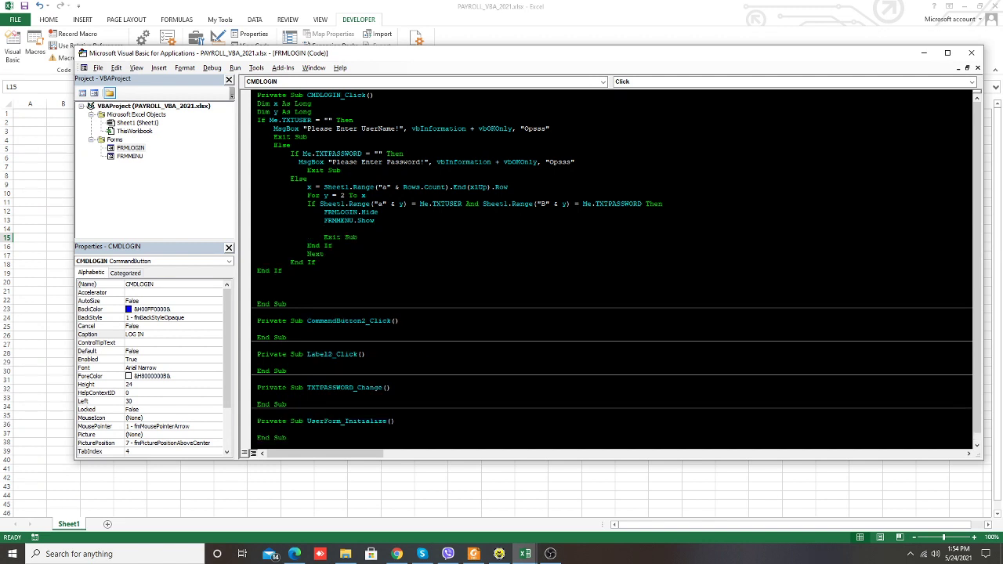
pyautogui.press('BackSpace')
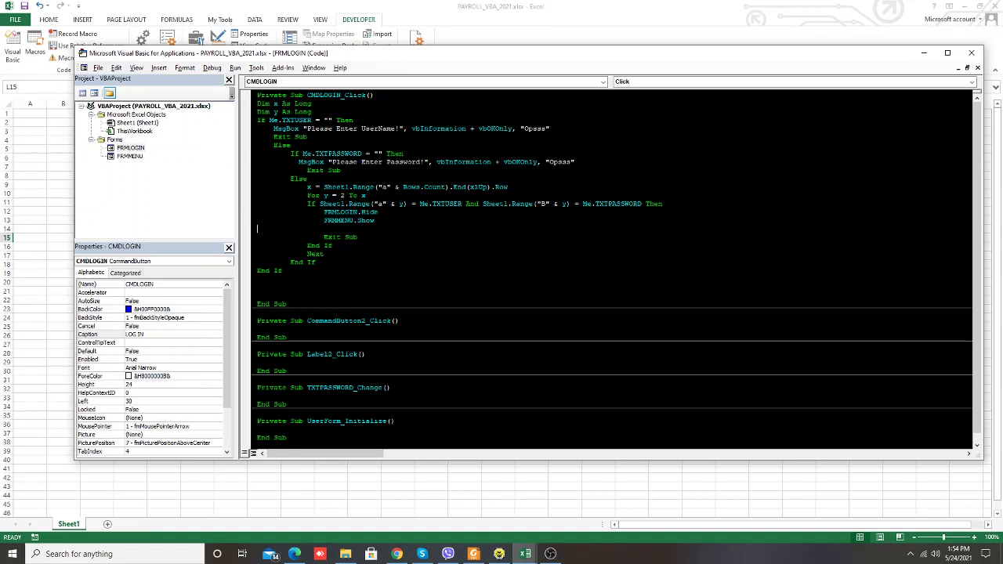
pyautogui.press('BackSpace')
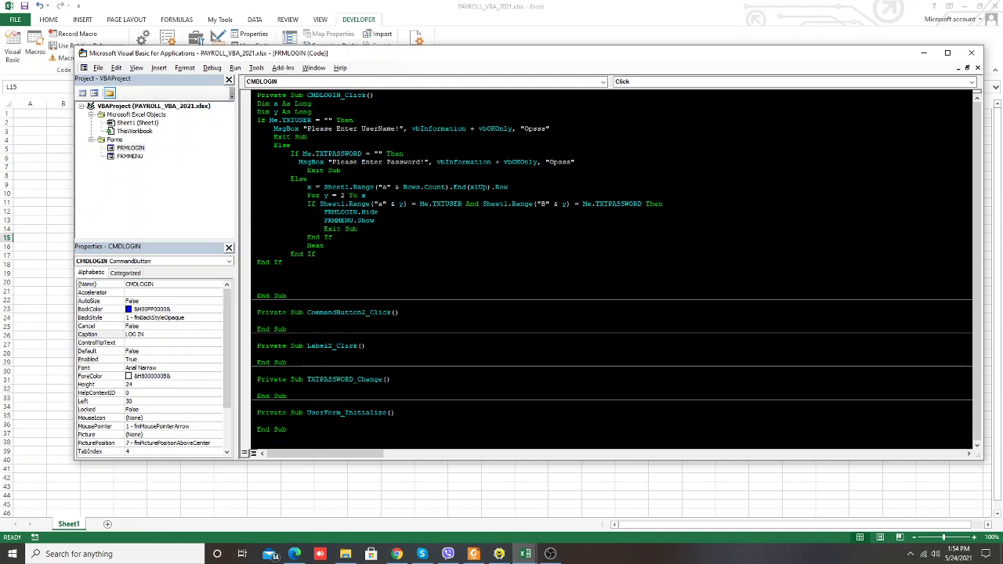
pyautogui.hotkey('ctrl', 's')
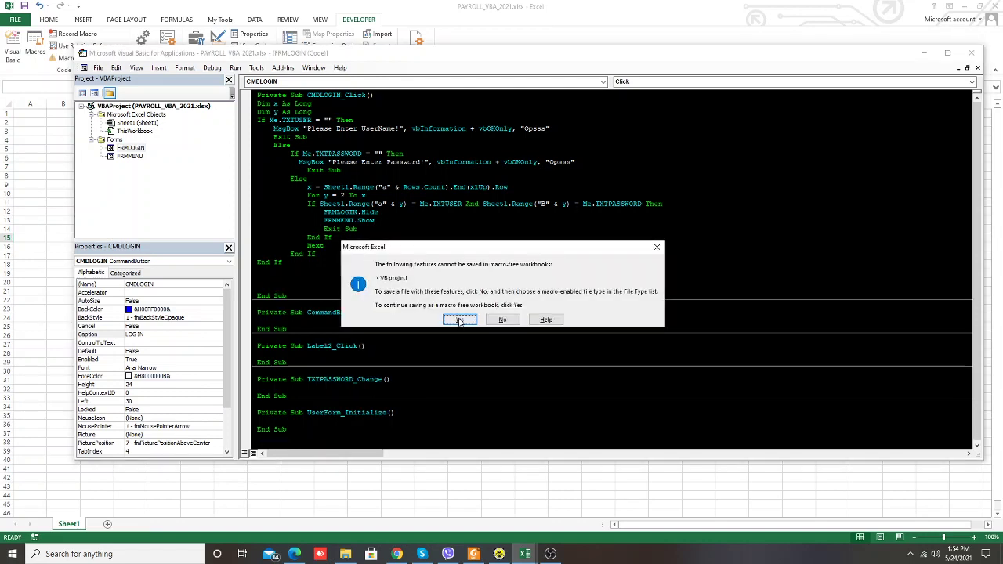
# Save the workbook as Excel Macro-Enabled Workbook PAYROLL_VBA_2021-CUSTOMIZED.xlsm.
pyautogui.click(471, 318)
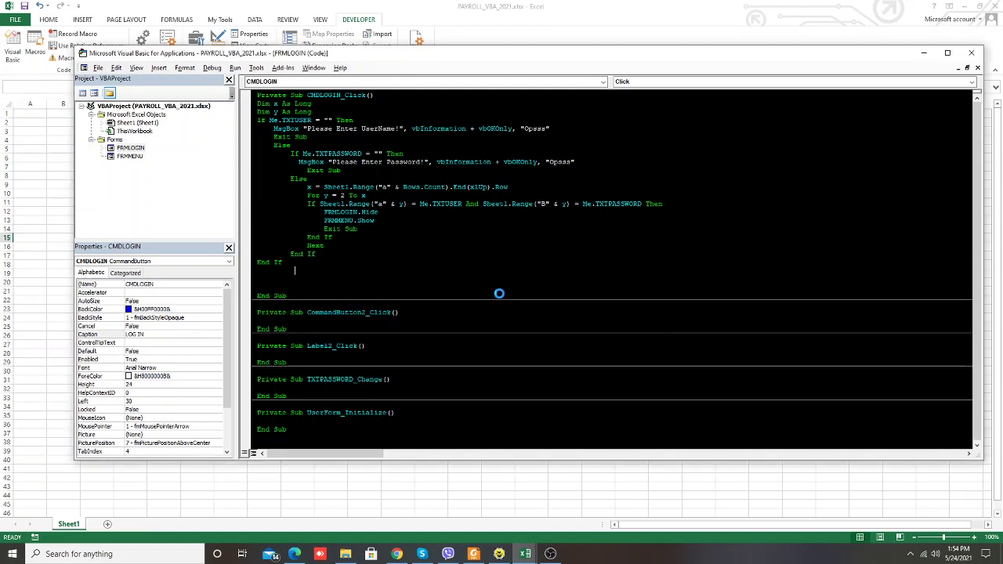
pyautogui.click(40, 119)
pyautogui.click(15, 19)
pyautogui.click(45, 123)
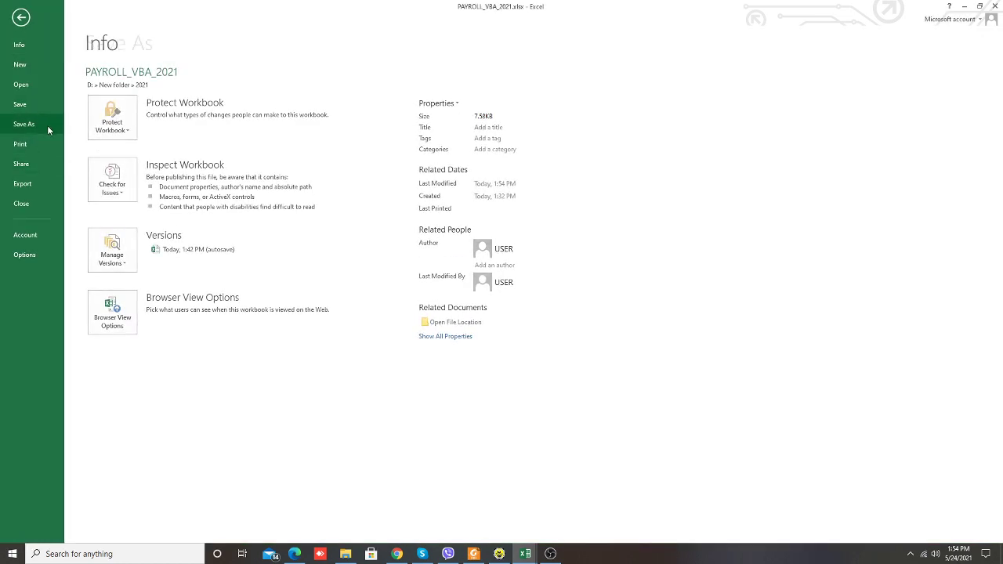
pyautogui.click(259, 329)
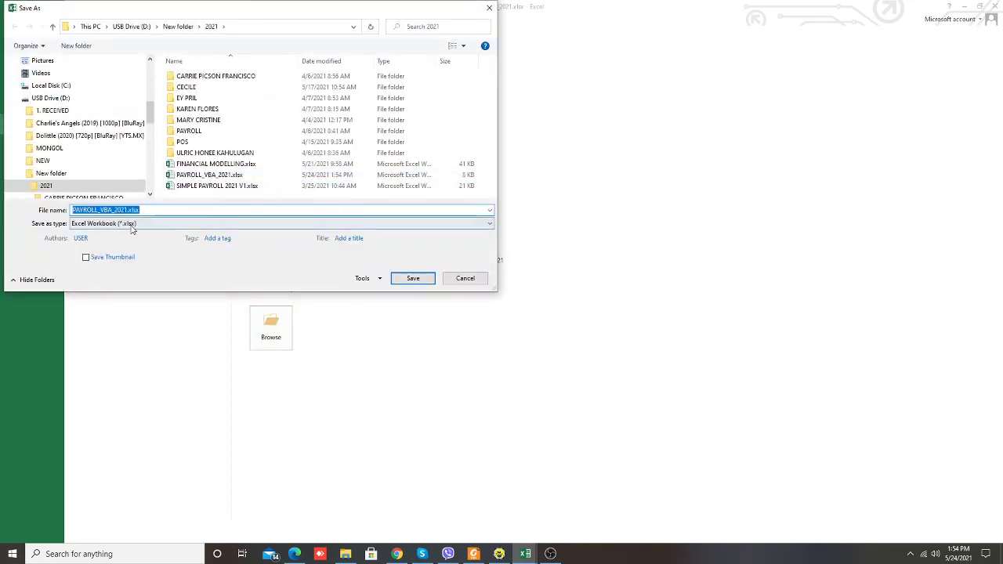
pyautogui.click(258, 224)
pyautogui.click(124, 234)
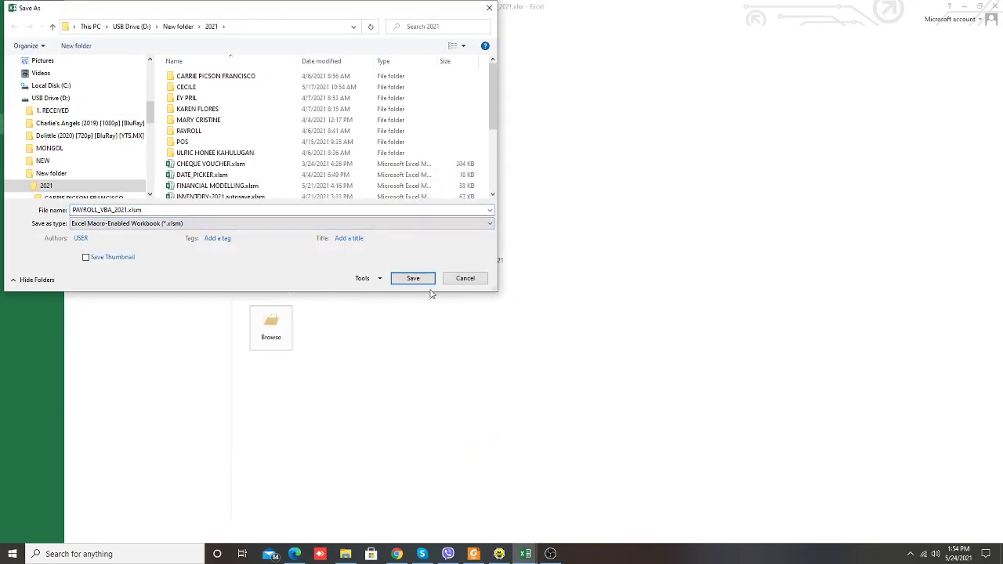
pyautogui.scroll(-4, 300, 171)
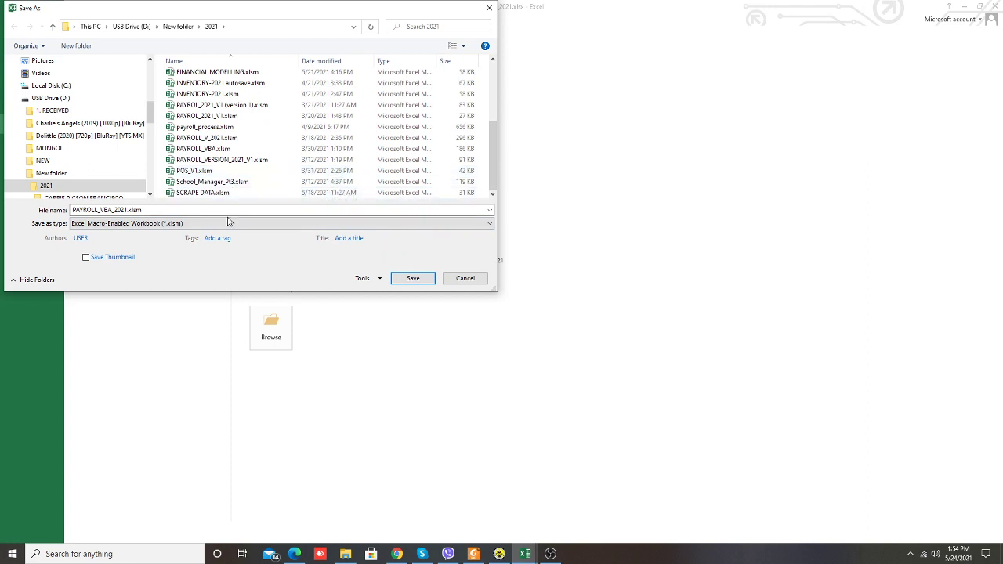
pyautogui.click(123, 210)
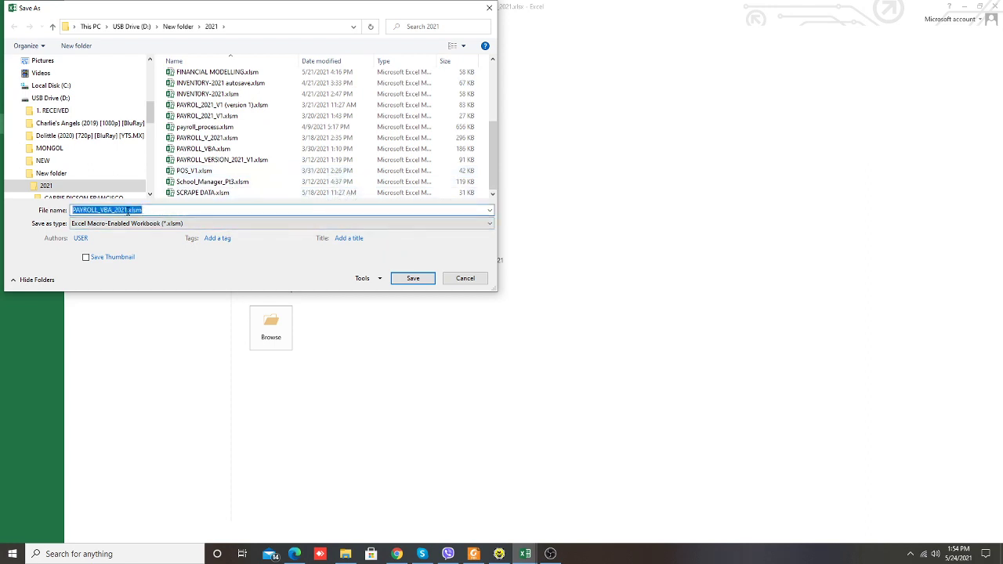
pyautogui.click(128, 210)
pyautogui.write('CUSTOMIZED')
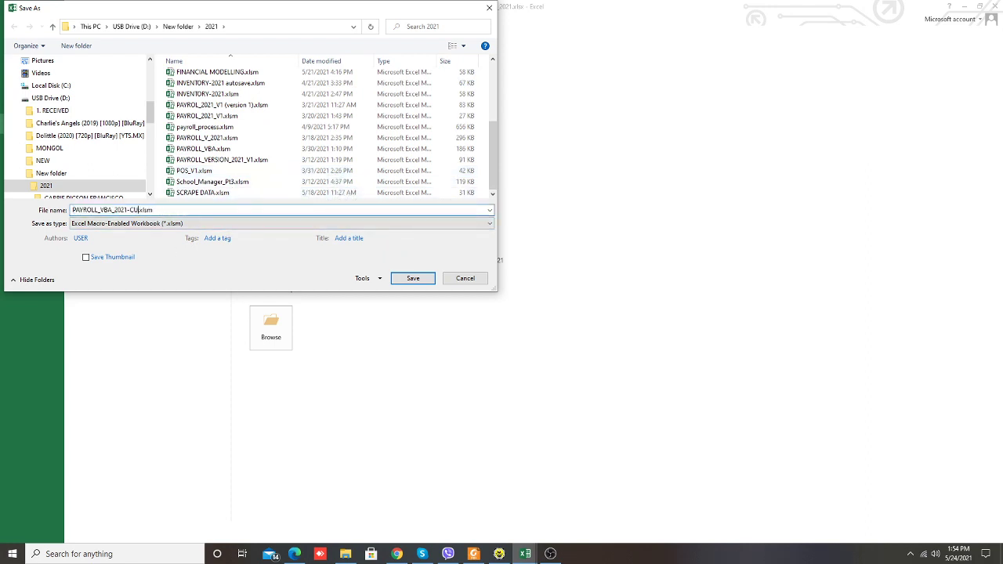
pyautogui.press('Return')
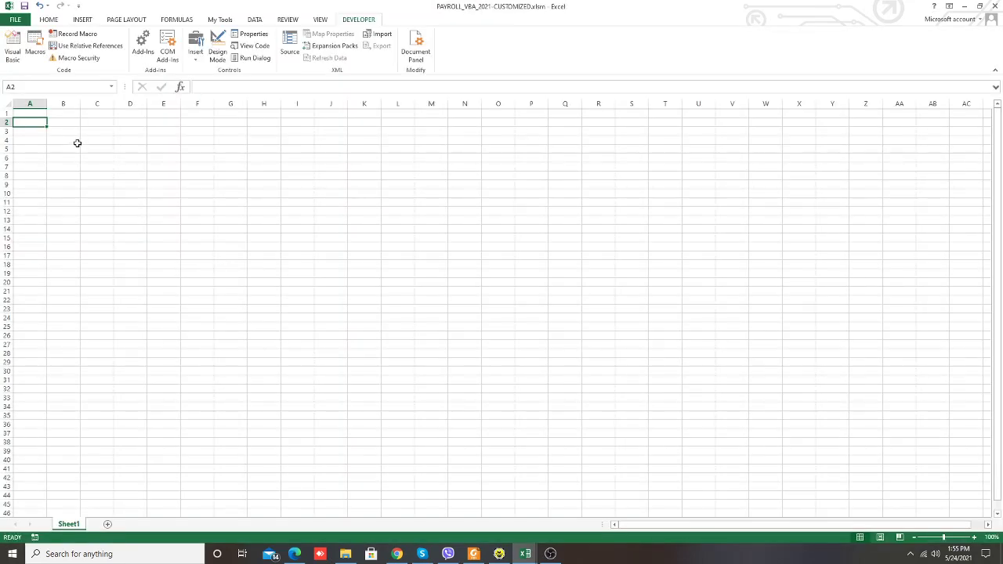
# Enter the headers USERNAME in A1 and PASSWORD in B1 of Sheet1.
pyautogui.click(32, 114)
pyautogui.write('uSE')
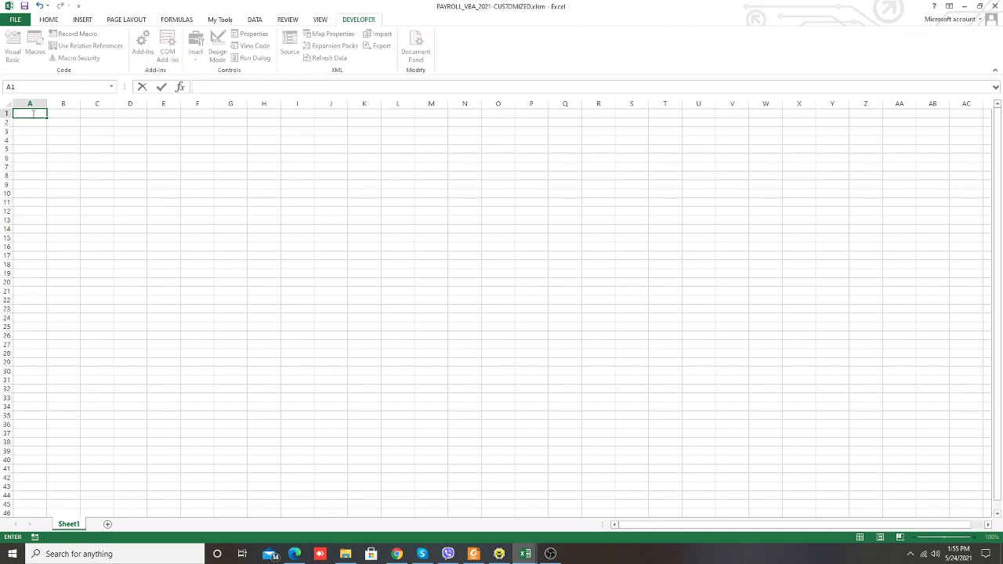
pyautogui.press('Tab')
pyautogui.write('P')
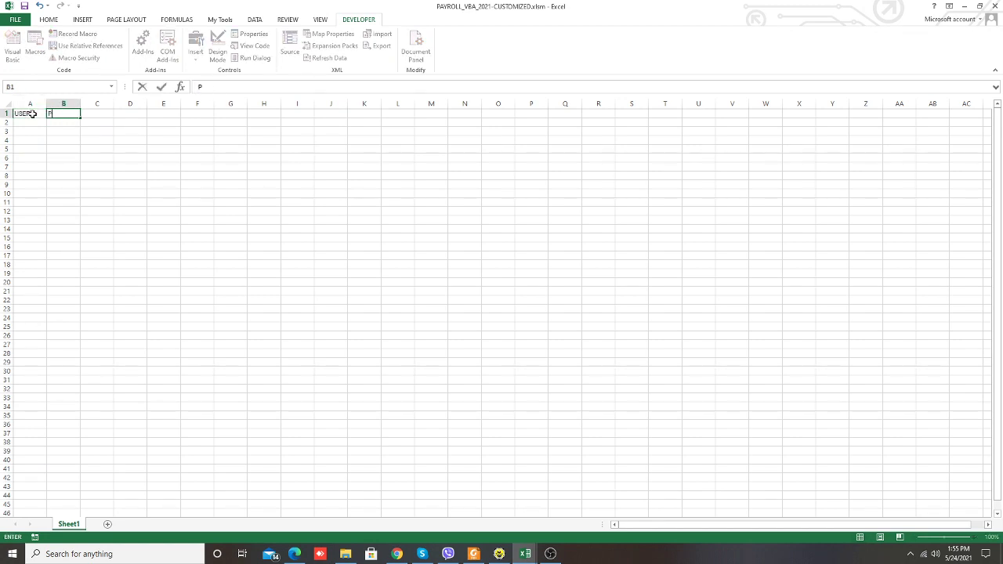
pyautogui.click(32, 113)
pyautogui.write('USERN')
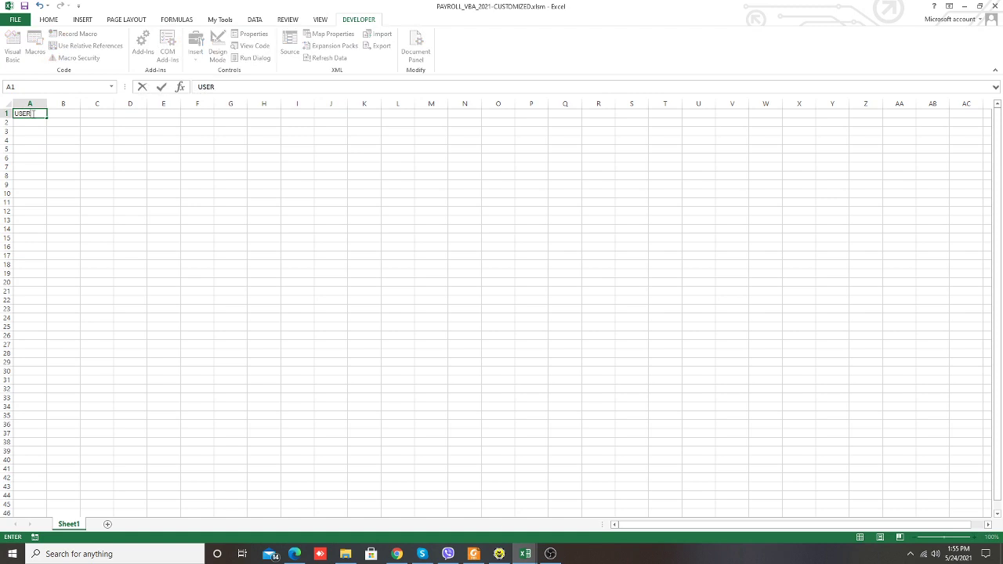
pyautogui.write('AME')
pyautogui.press('Tab')
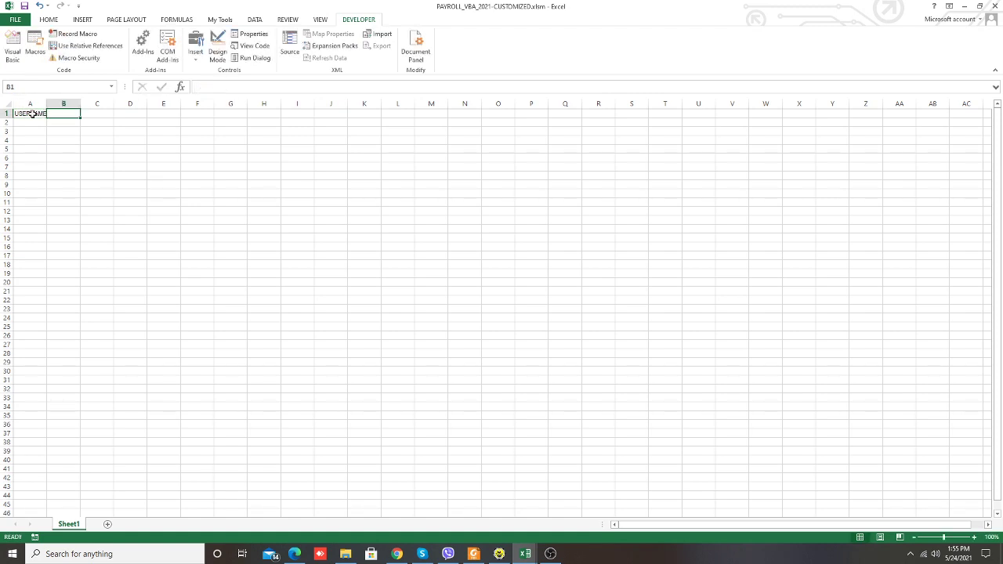
pyautogui.write('PASSWIOR')
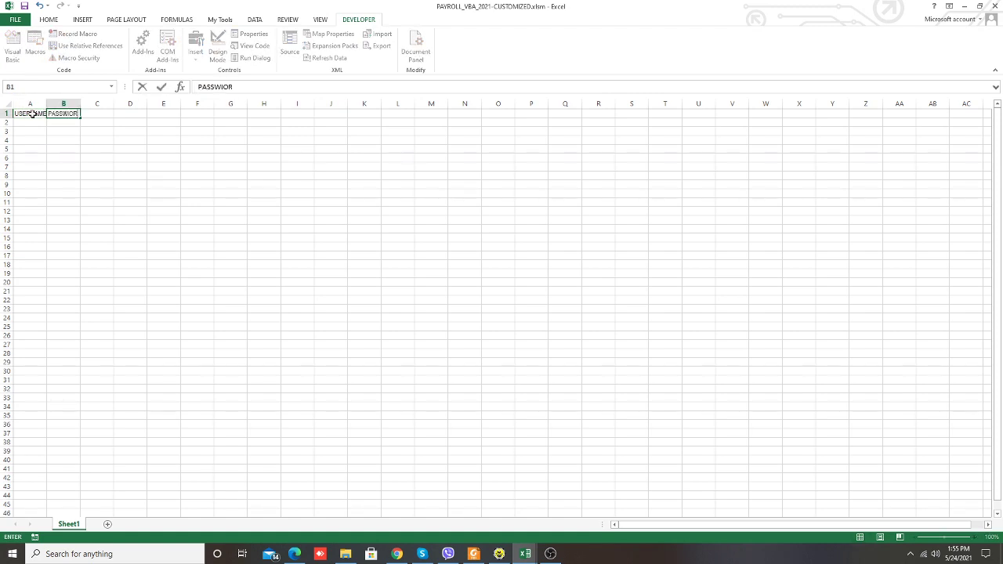
pyautogui.press('BackSpace')
pyautogui.press('BackSpace')
pyautogui.press('BackSpace')
pyautogui.press('BackSpace')
pyautogui.write('WORD')
pyautogui.press('Tab')
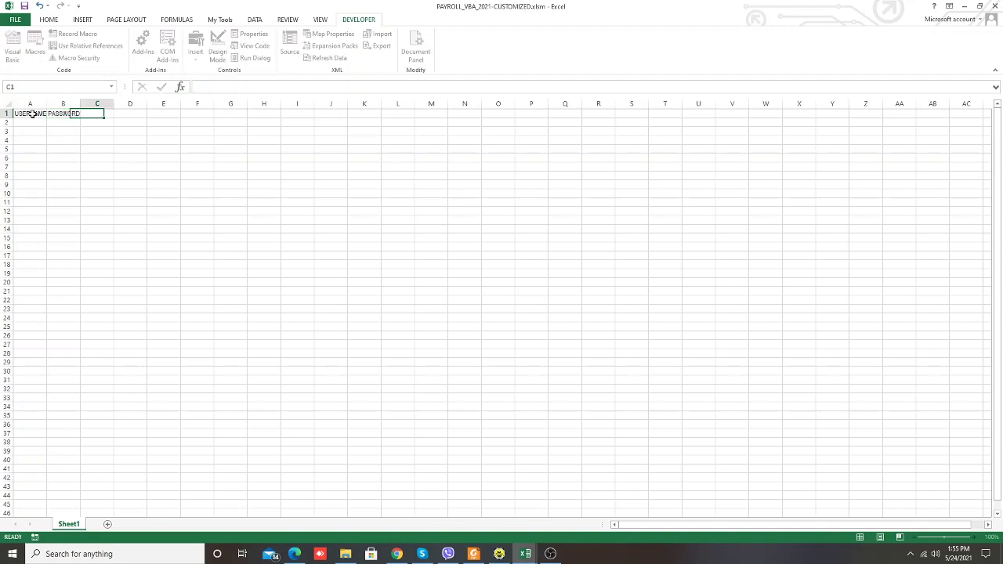
# Autofit columns A and B to the headers and select A1:B1.
pyautogui.doubleClick(46, 104)
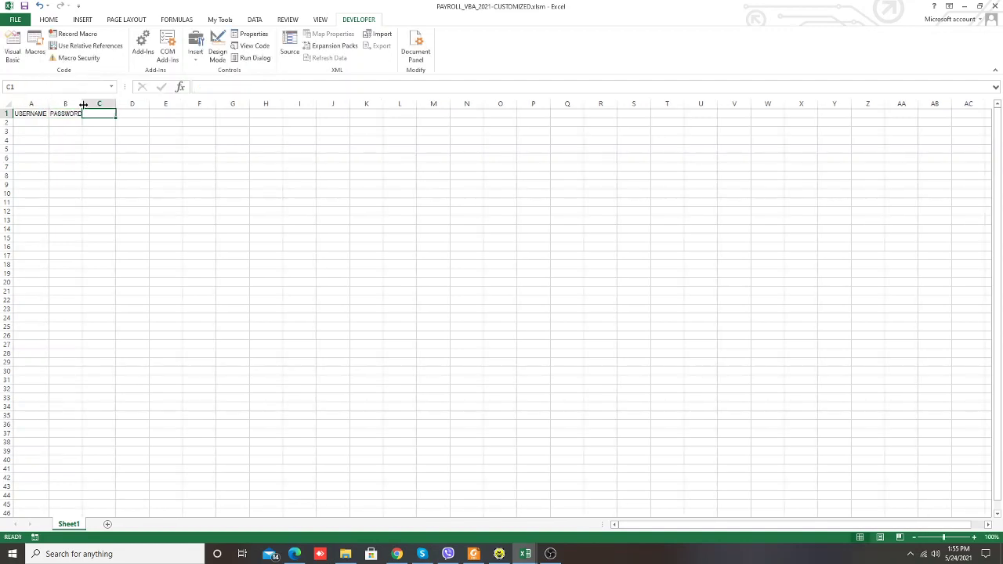
pyautogui.doubleClick(83, 103)
pyautogui.moveTo(31, 113); pyautogui.dragTo(67, 114)
# Turn off Sheet1's gridlines while keeping row and column headings visible.
pyautogui.hotkey('ctrl', 'a')
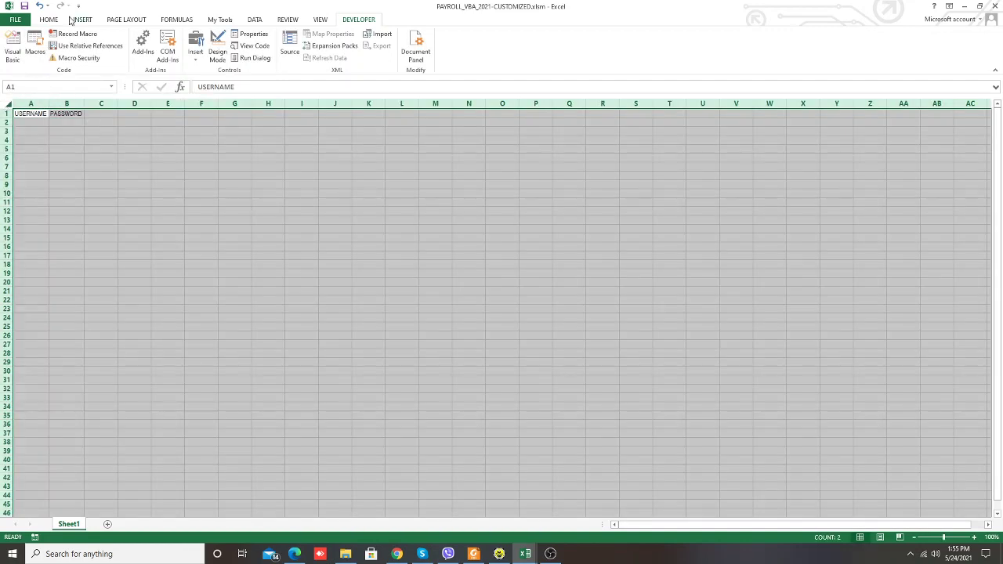
pyautogui.click(49, 18)
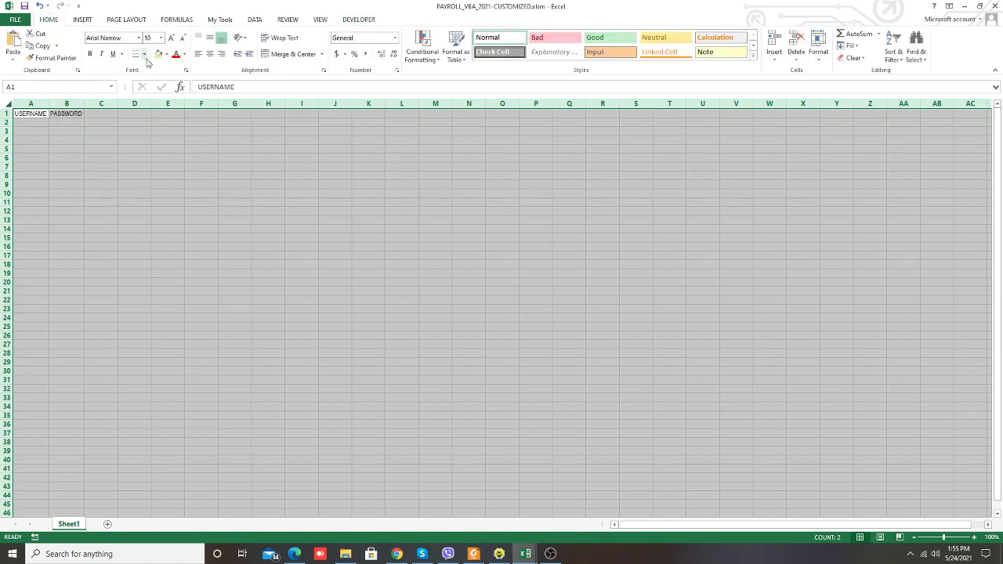
pyautogui.click(321, 19)
pyautogui.click(160, 54)
pyautogui.click(121, 53)
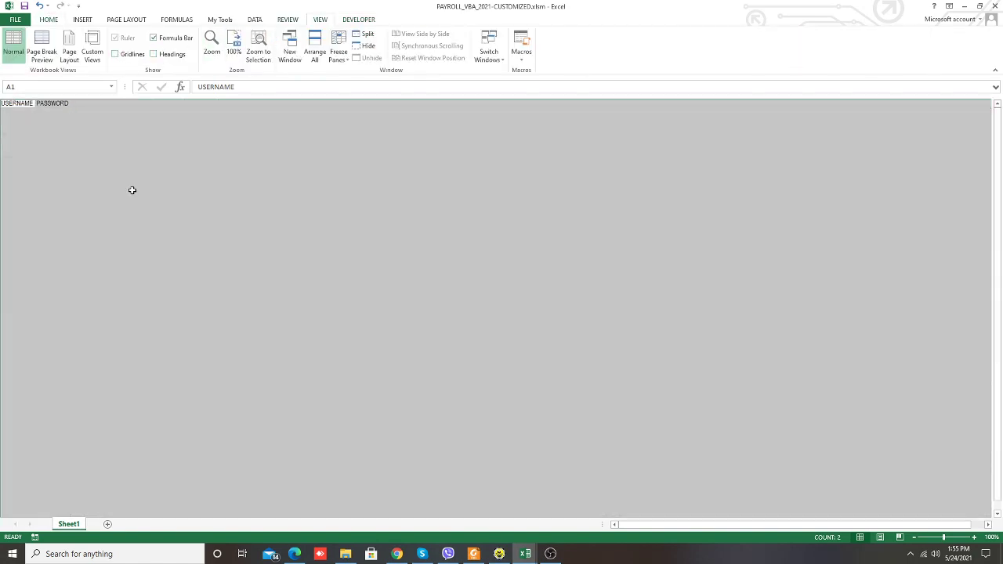
pyautogui.click(152, 209)
pyautogui.click(172, 54)
pyautogui.click(66, 157)
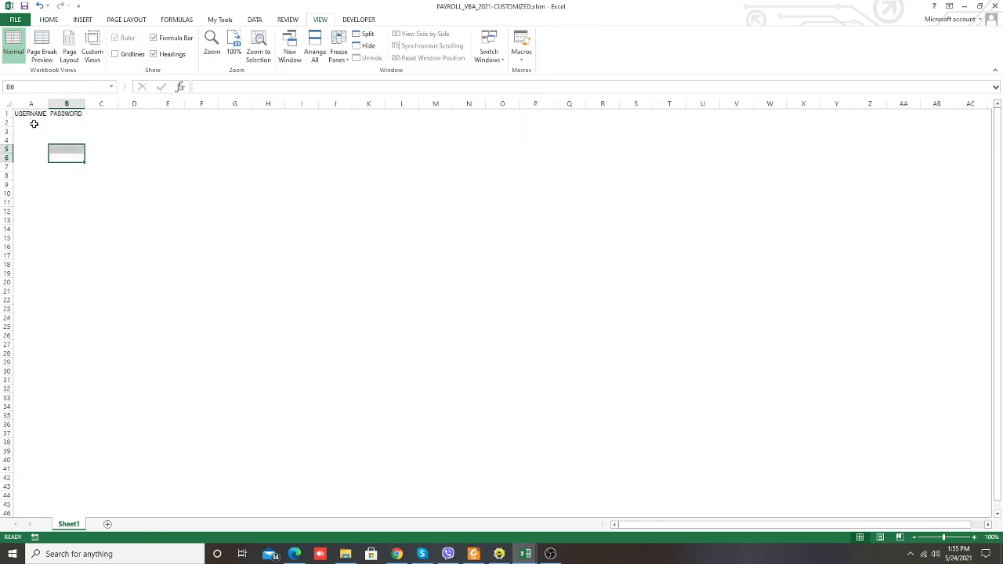
# Give the A1:B1 headers Outline and Inside borders through Format Cells.
pyautogui.moveTo(31, 114); pyautogui.dragTo(67, 115)
pyautogui.rightClick(67, 114)
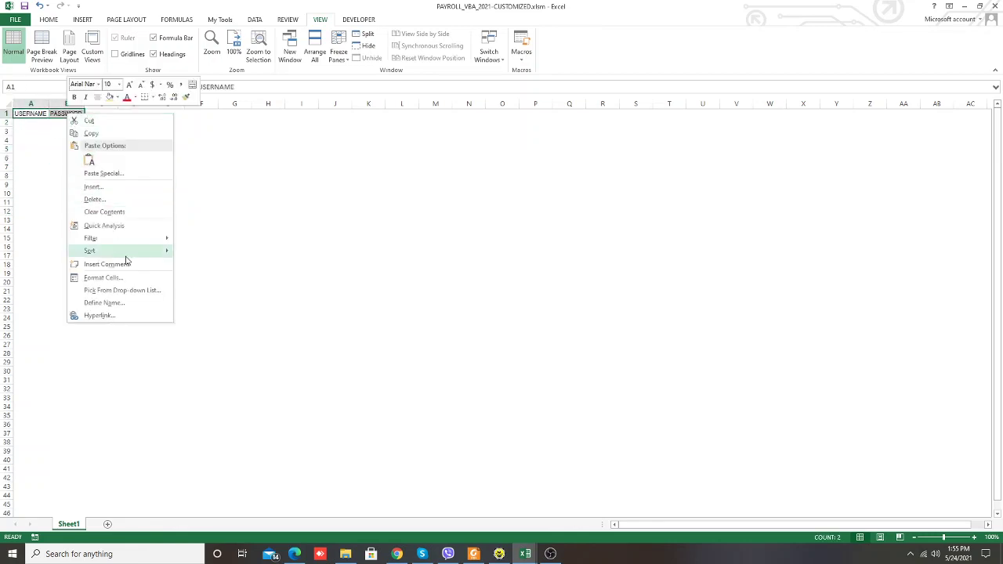
pyautogui.click(102, 277)
pyautogui.click(147, 202)
pyautogui.click(175, 203)
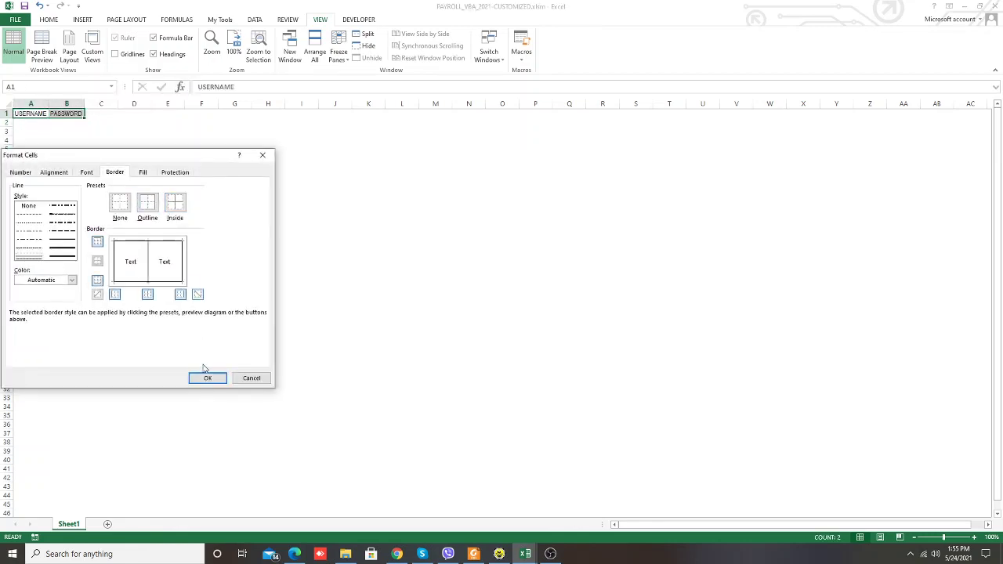
pyautogui.click(206, 378)
# Insert a column and a row before the table, then shrink column A and row 1.
pyautogui.click(37, 123)
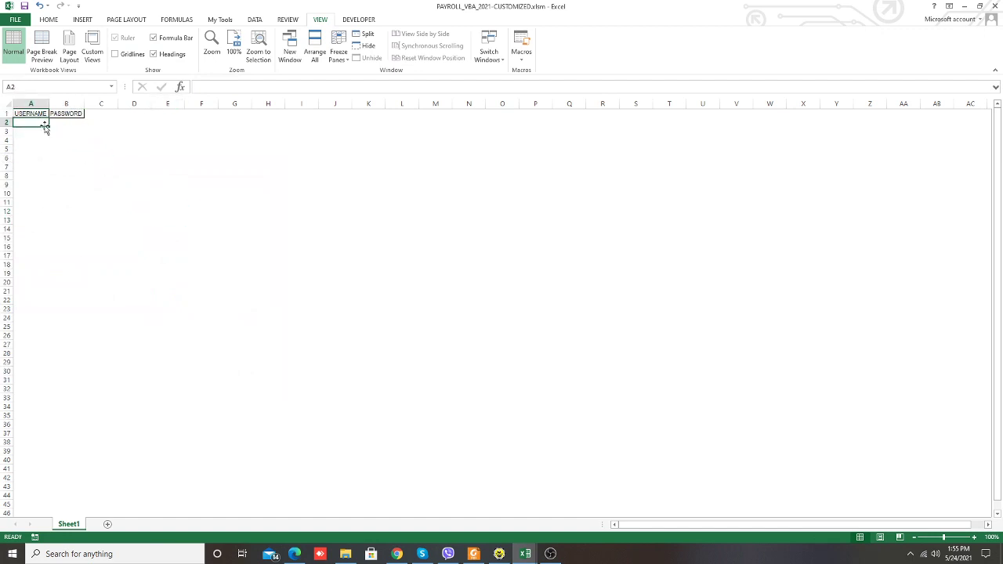
pyautogui.click(39, 104)
pyautogui.rightClick(40, 105)
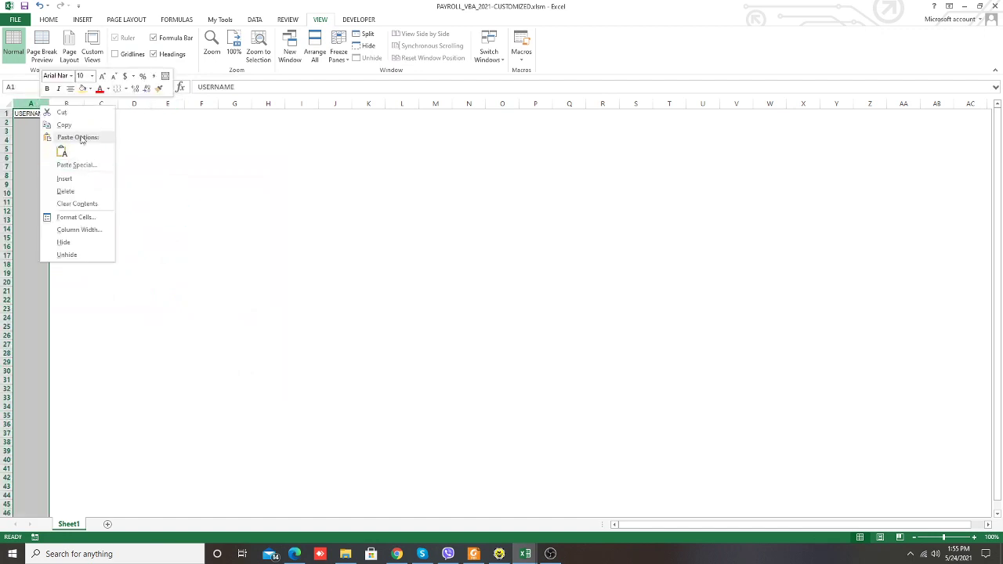
pyautogui.click(64, 179)
pyautogui.rightClick(9, 113)
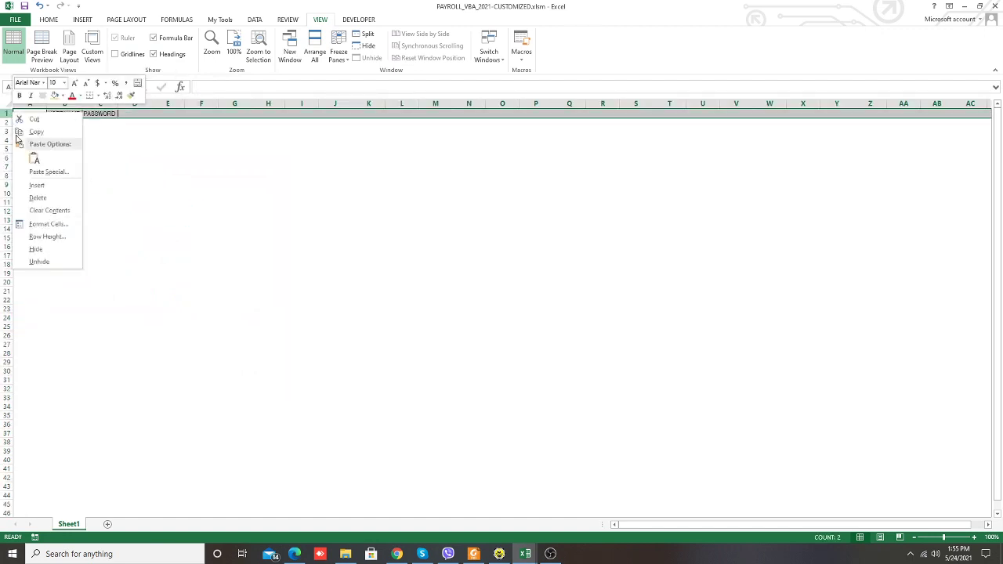
pyautogui.click(37, 185)
pyautogui.moveTo(166, 184); pyautogui.dragTo(129, 165)
pyautogui.moveTo(47, 103)
pyautogui.mouseDown()
pyautogui.moveTo(20, 126)
pyautogui.moveTo(9, 113)
pyautogui.mouseUp()
# Enter a sample account's username in B3 and its password in C3.
pyautogui.click(35, 127)
pyautogui.write('RYA')
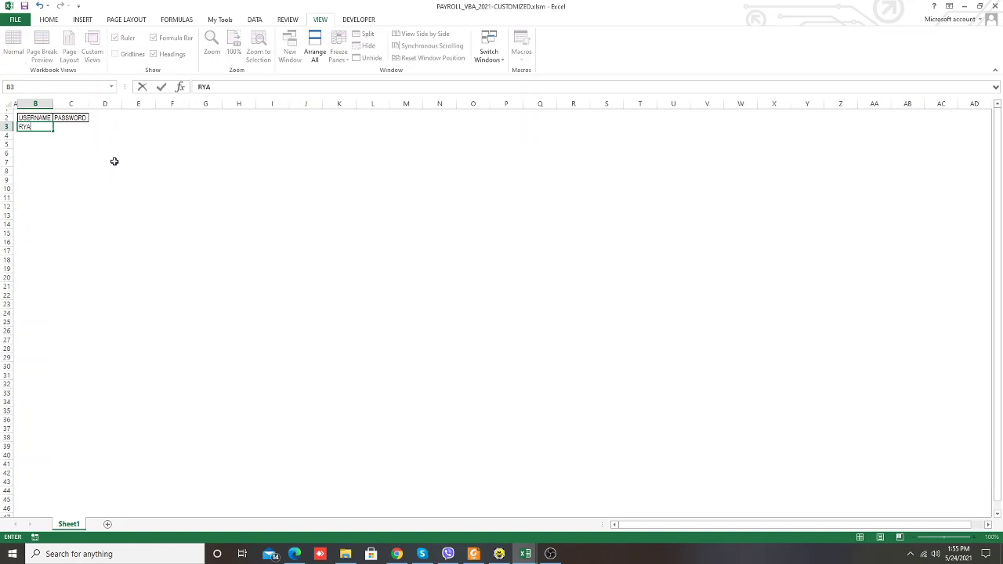
pyautogui.write('N JAY')
pyautogui.press('Tab')
pyautogui.write('1')
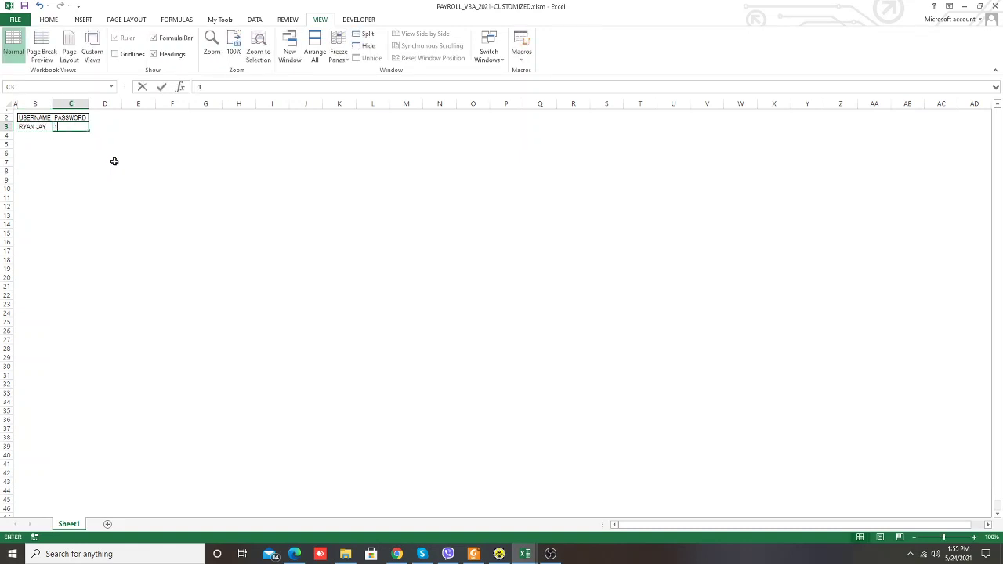
pyautogui.write('2345')
pyautogui.press('Return')
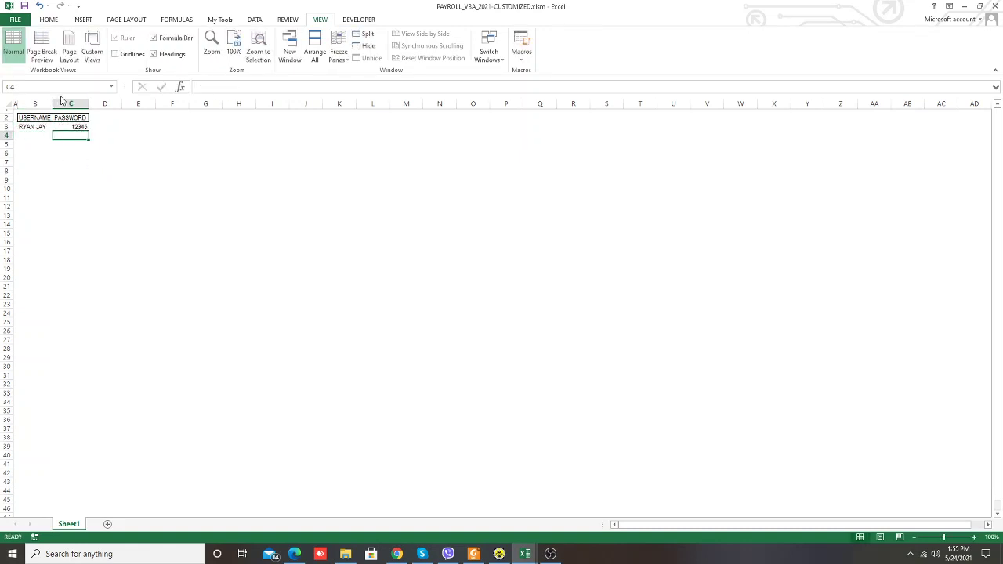
# Return to the VBA editor and test-run the login form, then close it.
pyautogui.moveTo(526, 554)
pyautogui.click(614, 521)
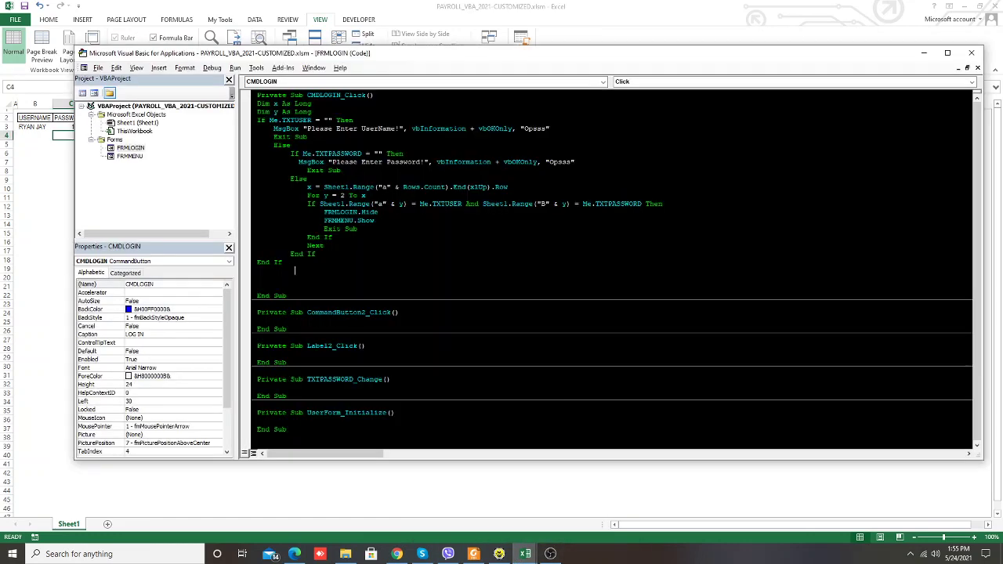
pyautogui.press('F5')
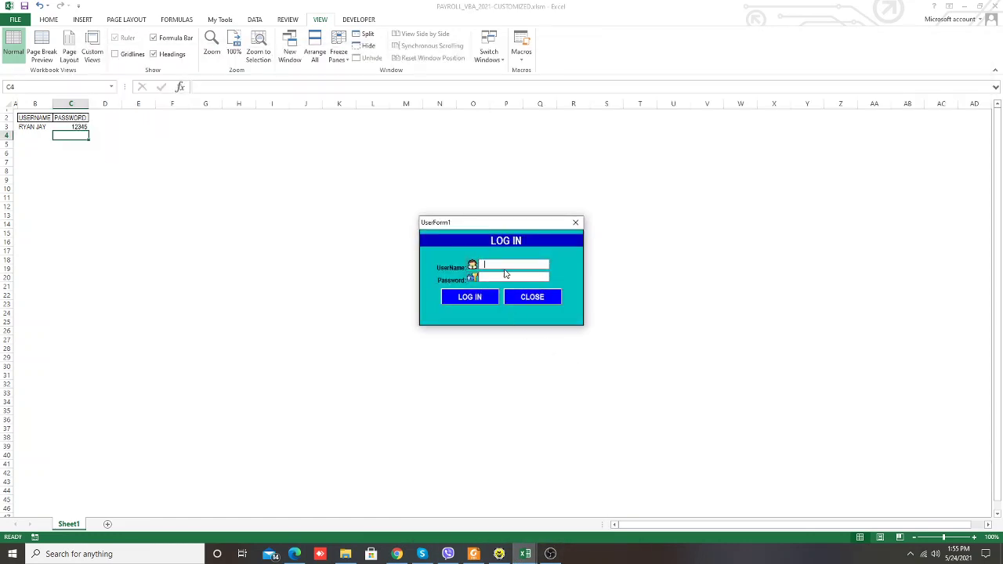
pyautogui.write('RYA')
pyautogui.press('BackSpace')
pyautogui.press('BackSpace')
pyautogui.press('BackSpace')
pyautogui.write('RYA')
pyautogui.click(575, 222)
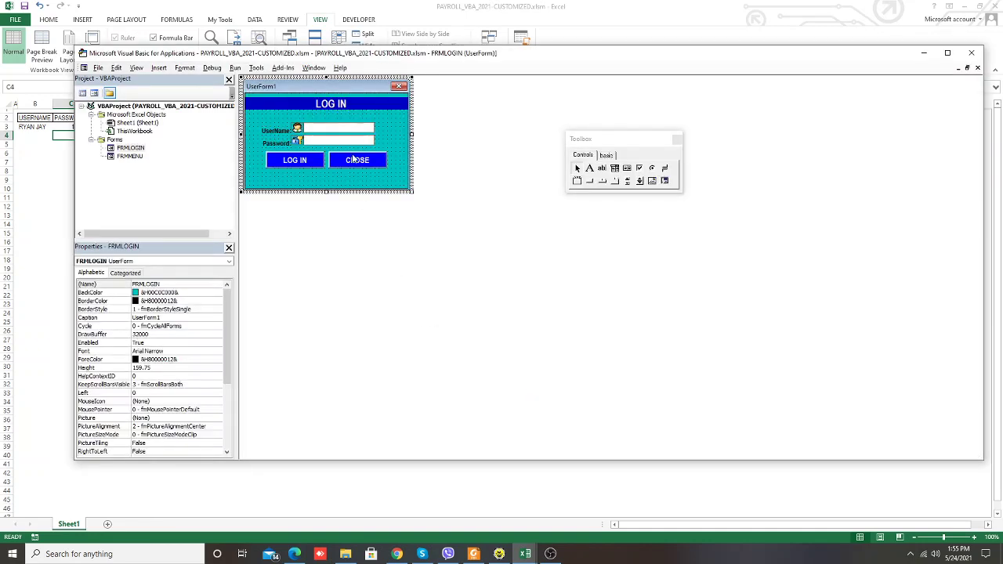
# Set both the UserName and Password text boxes to Height 17 and test-run the form.
pyautogui.moveTo(392, 150); pyautogui.dragTo(321, 130)
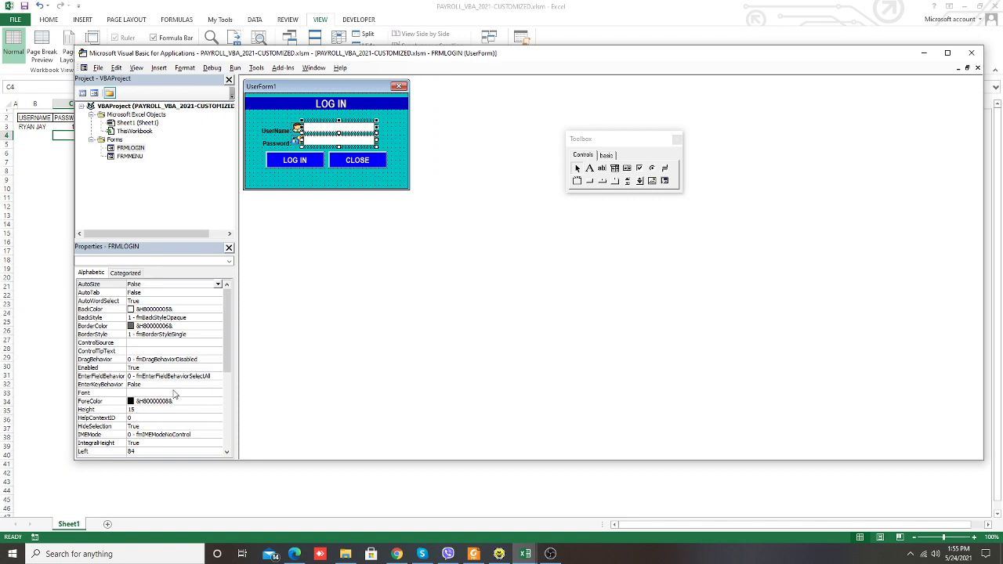
pyautogui.click(151, 410)
pyautogui.write('18')
pyautogui.press('Return')
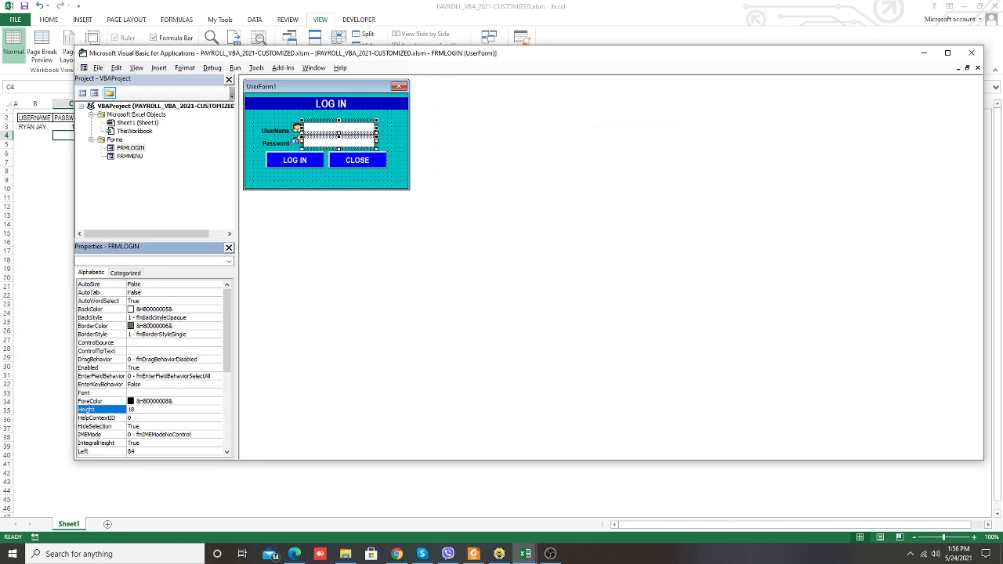
pyautogui.click(394, 153)
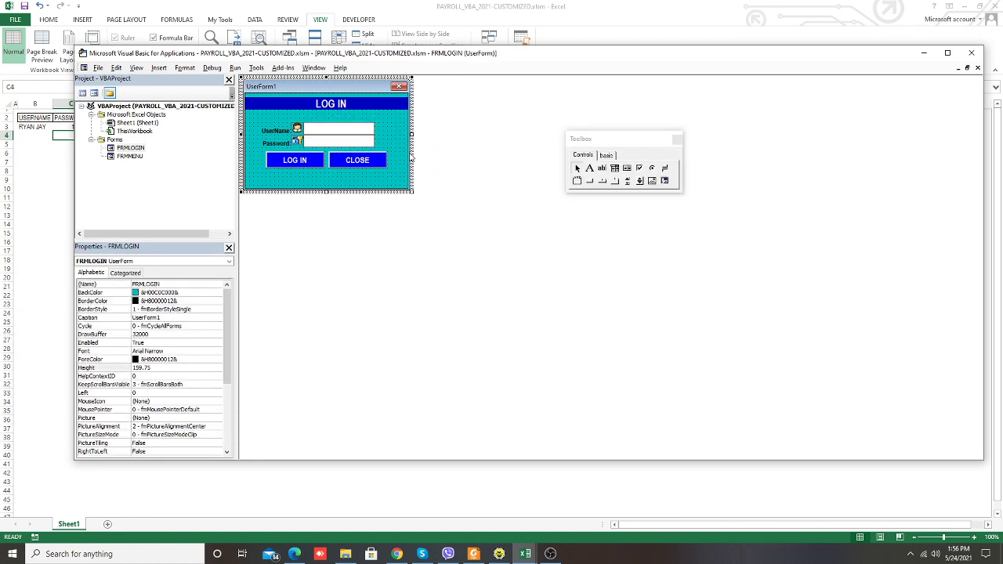
pyautogui.moveTo(406, 156); pyautogui.dragTo(340, 135)
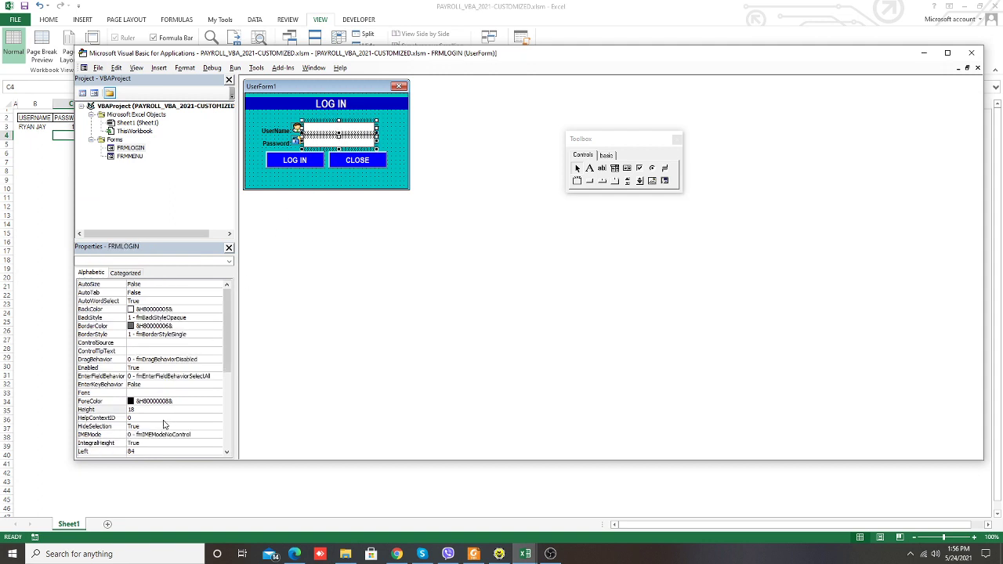
pyautogui.click(157, 410)
pyautogui.write('17')
pyautogui.press('Return')
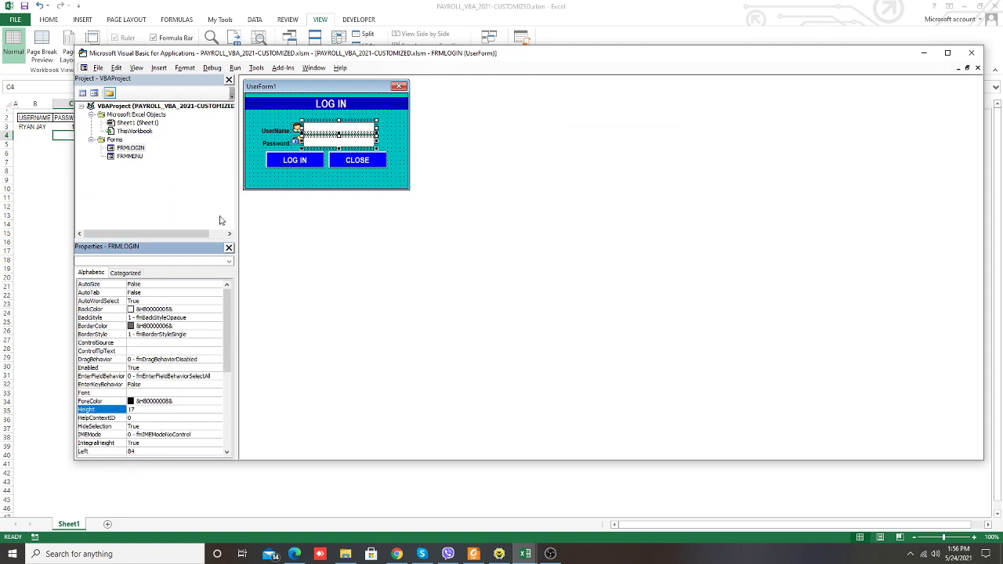
pyautogui.click(402, 161)
pyautogui.press('F5')
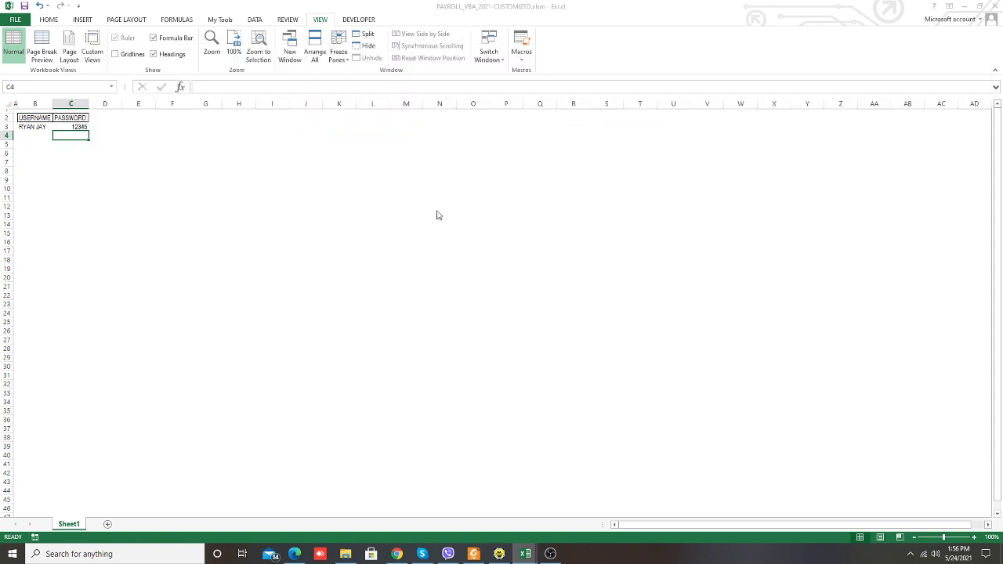
pyautogui.write('SDA')
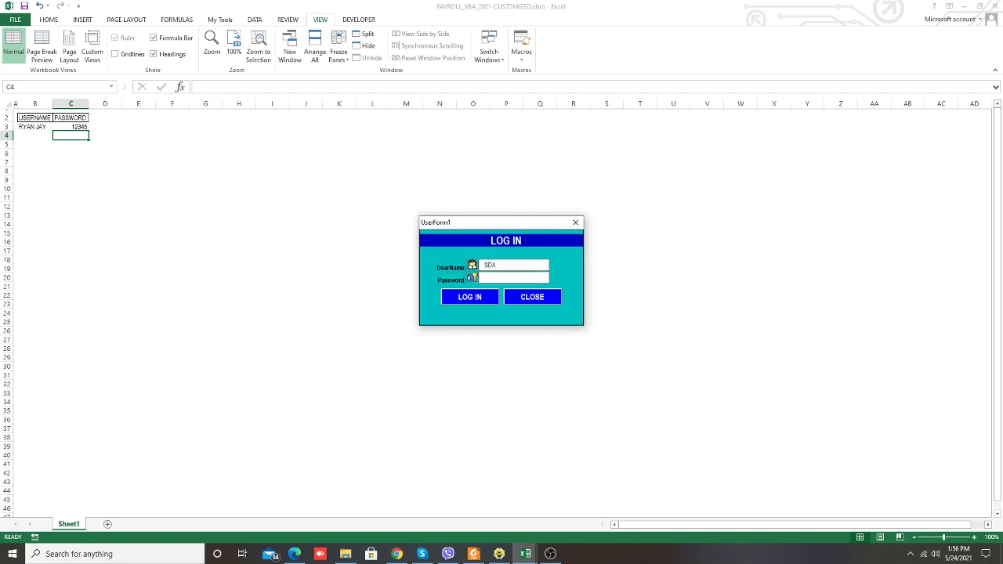
pyautogui.click(575, 222)
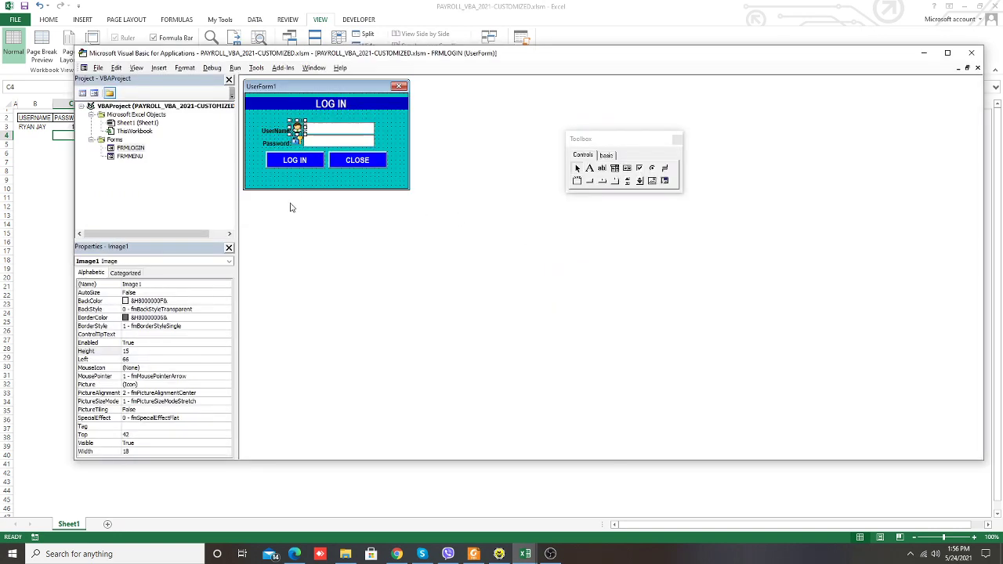
# Set both field icons to Height 17 and run the form again.
pyautogui.keyDown('ctrl'); pyautogui.click(300, 139); pyautogui.keyUp('ctrl')
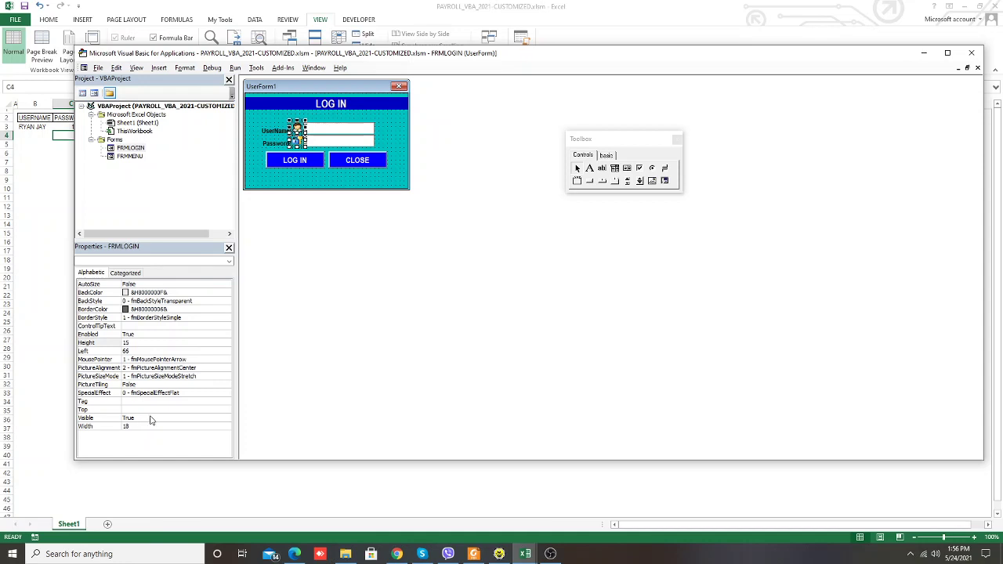
pyautogui.doubleClick(128, 342)
pyautogui.write('4')
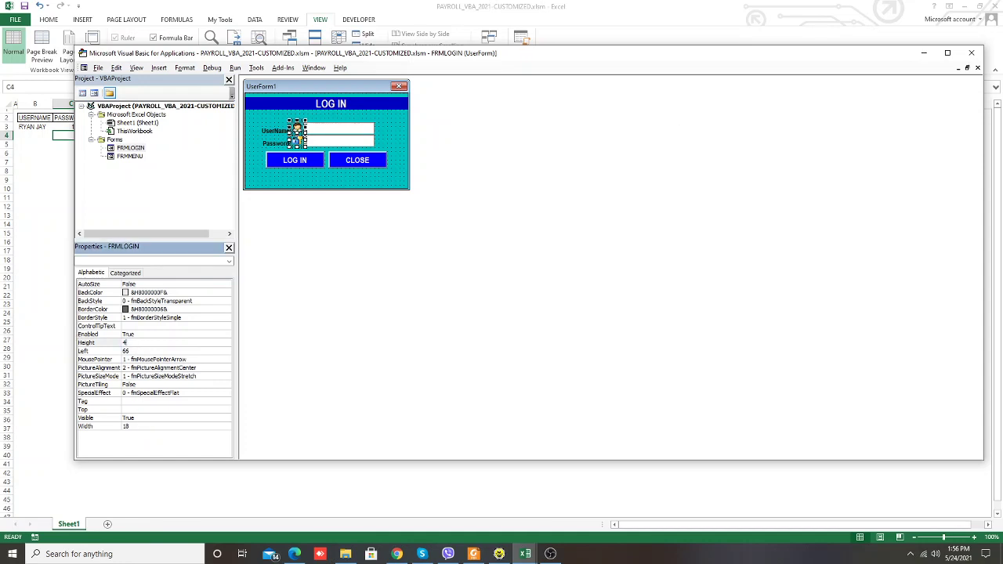
pyautogui.write('17')
pyautogui.press('Return')
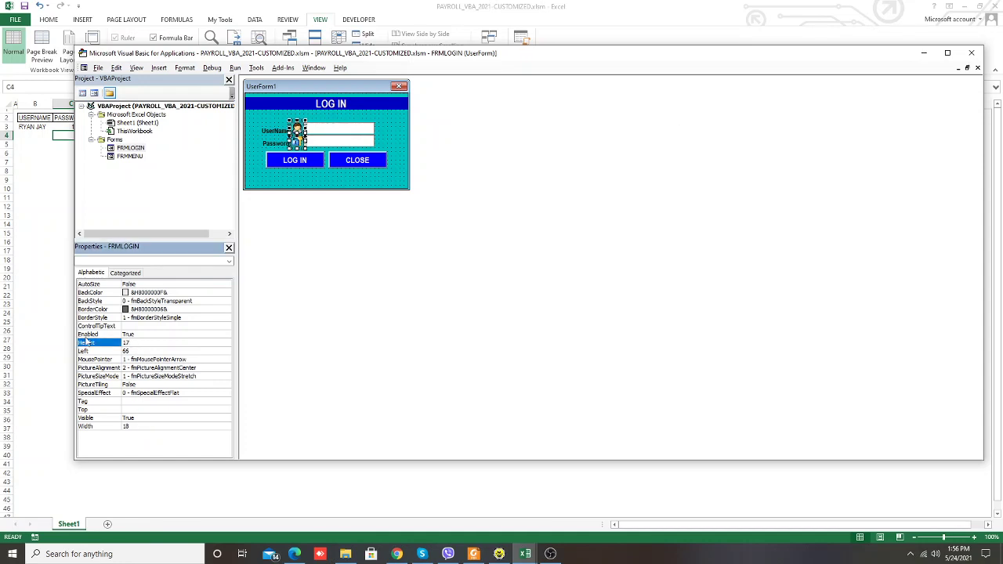
pyautogui.click(398, 144)
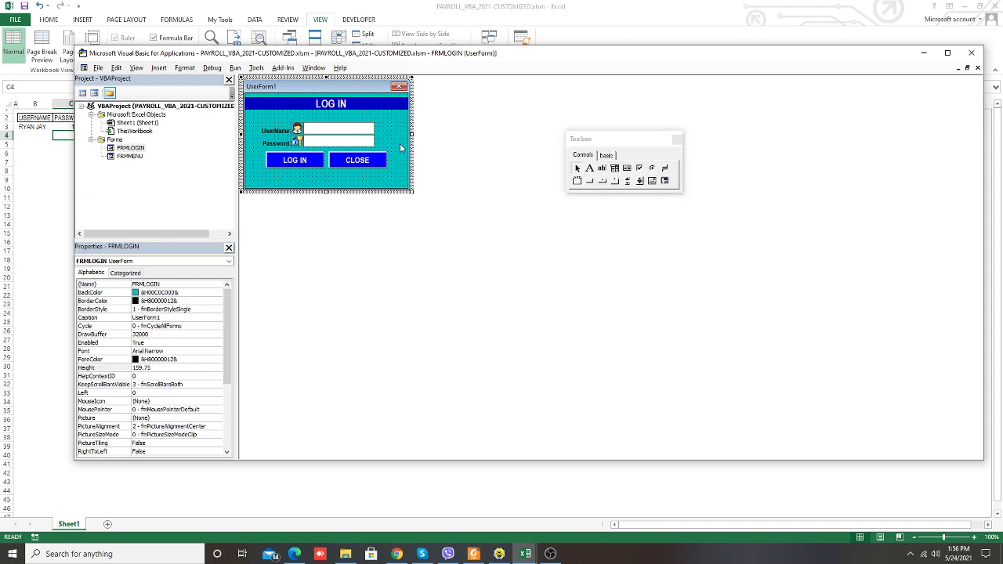
pyautogui.press('F5')
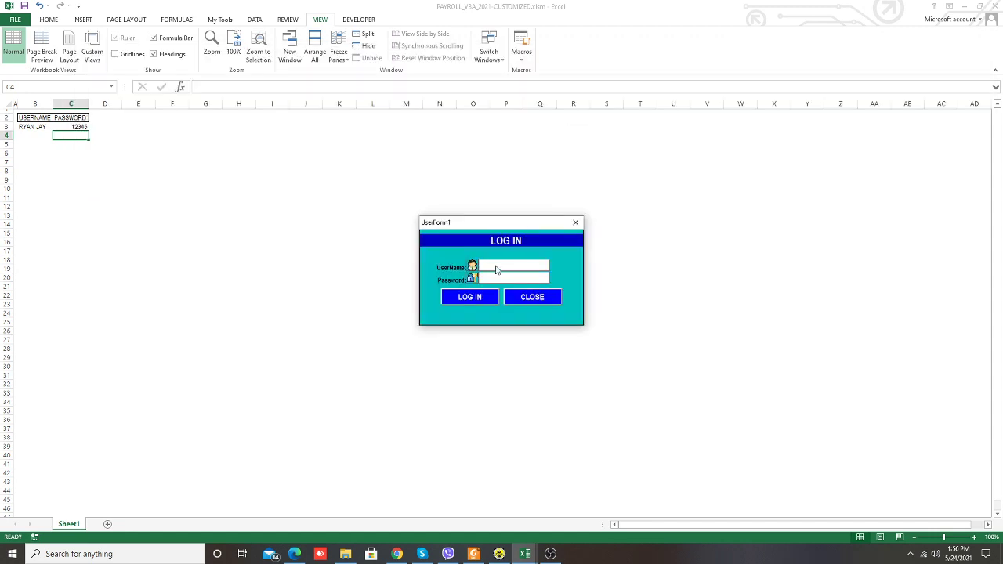
# Set the UserName text box's Height to 16 and test-run the login form.
pyautogui.click(501, 268)
pyautogui.write('AS')
pyautogui.press('BackSpace')
pyautogui.click(575, 222)
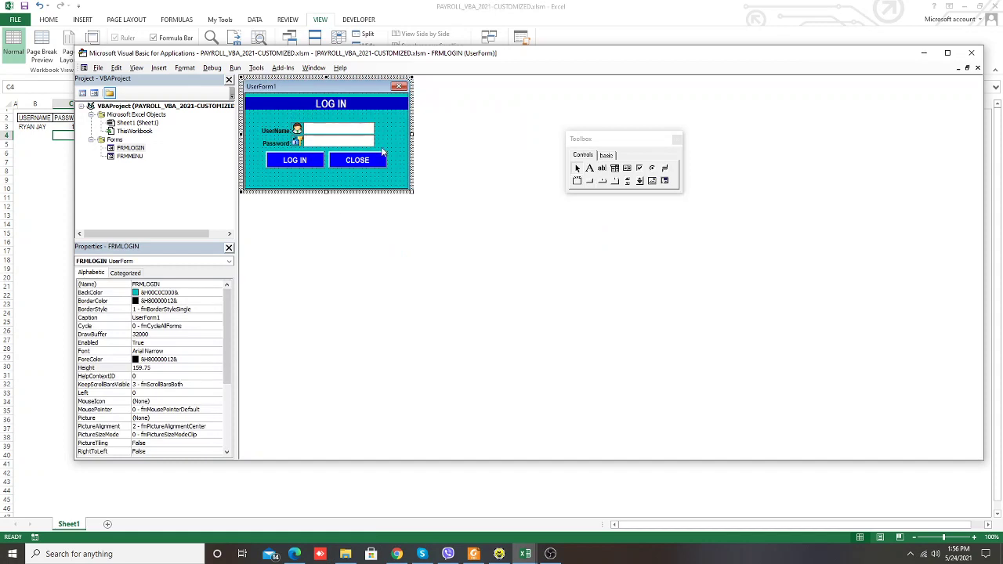
pyautogui.click(345, 132)
pyautogui.click(157, 409)
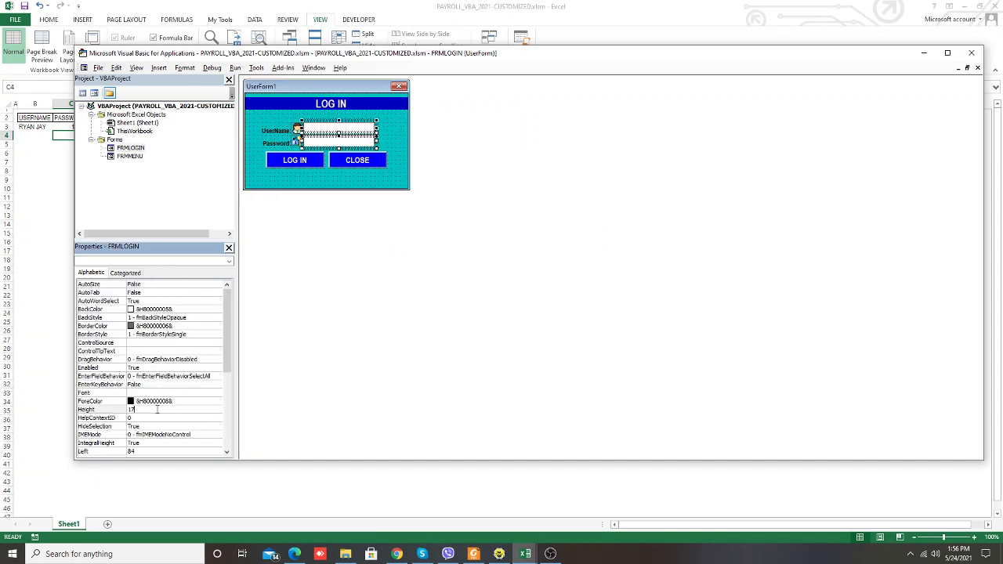
pyautogui.press('Return')
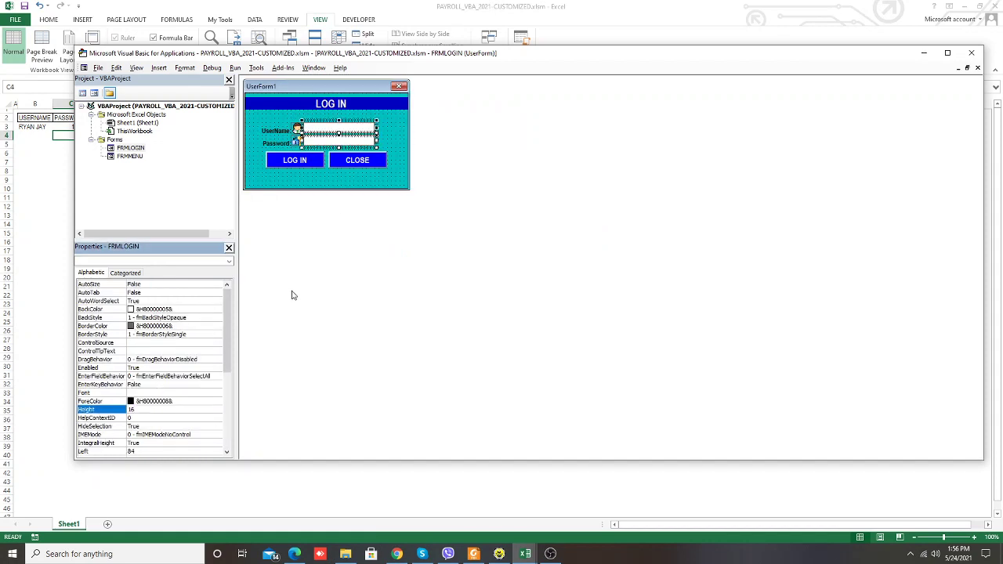
pyautogui.press('F5')
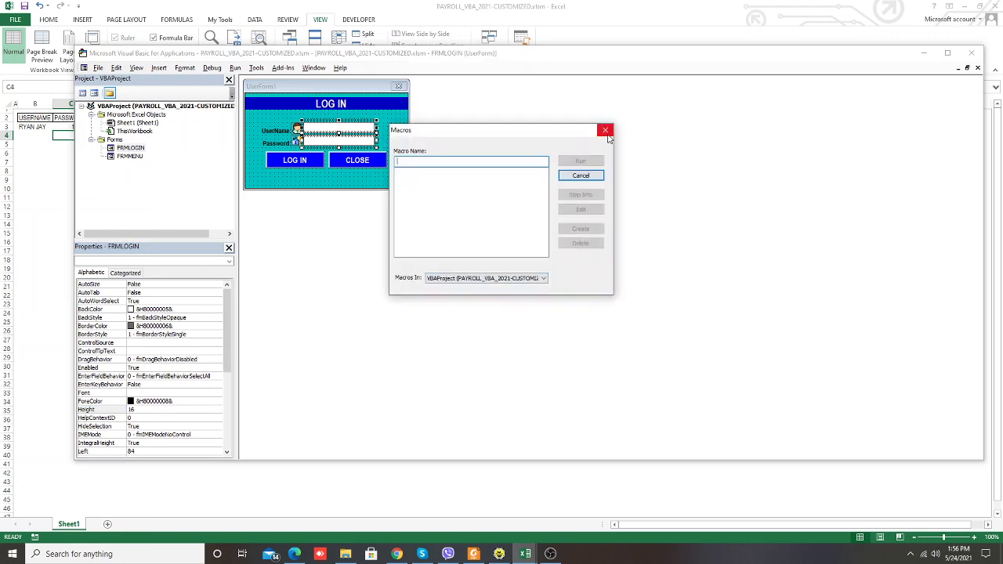
pyautogui.click(605, 128)
pyautogui.click(421, 222)
pyautogui.press('F5')
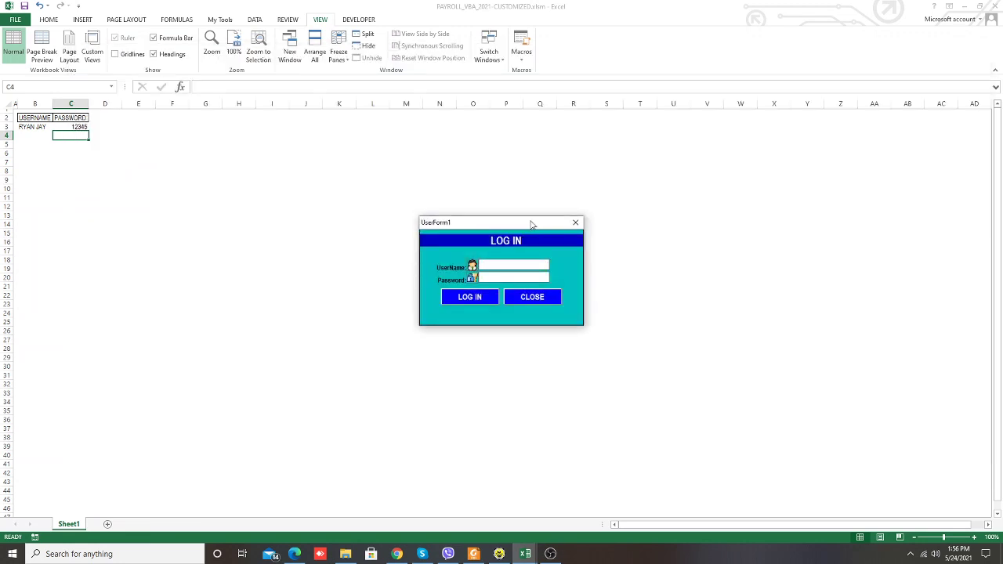
pyautogui.click(576, 222)
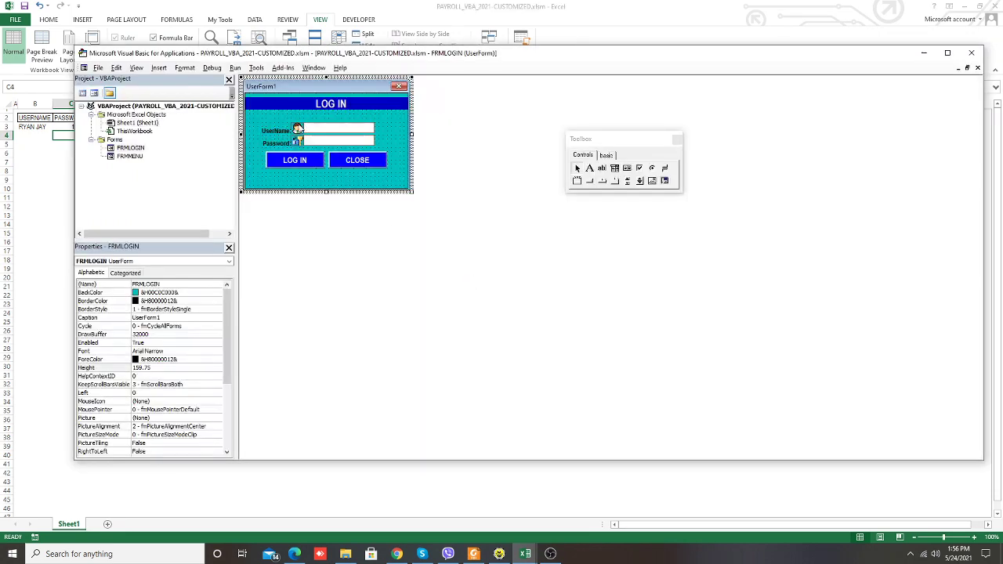
# Select both the UserName and Password icon images to edit their Height.
pyautogui.click(298, 129)
pyautogui.keyDown('ctrl'); pyautogui.click(297, 142); pyautogui.keyUp('ctrl')
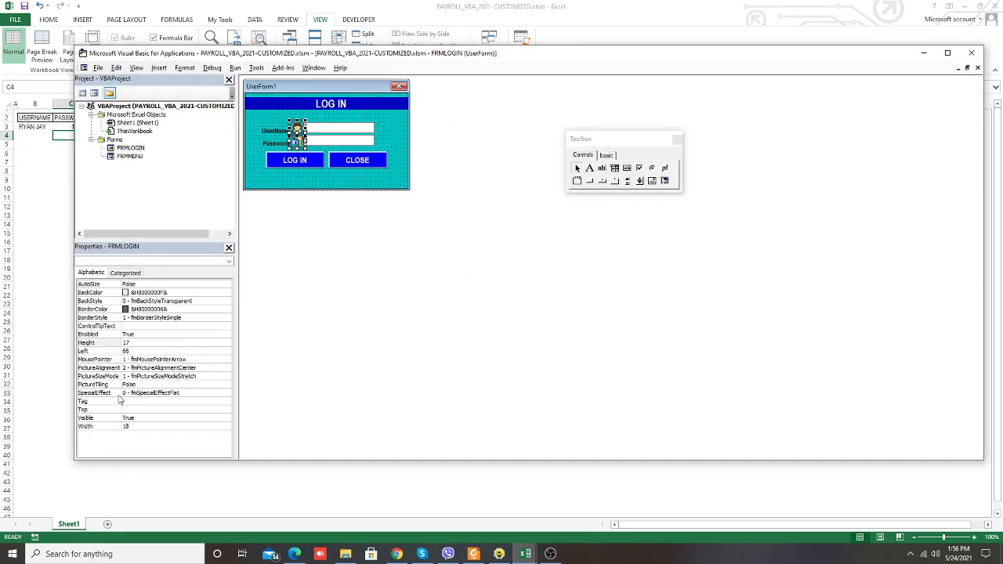
pyautogui.click(135, 352)
pyautogui.click(125, 343)
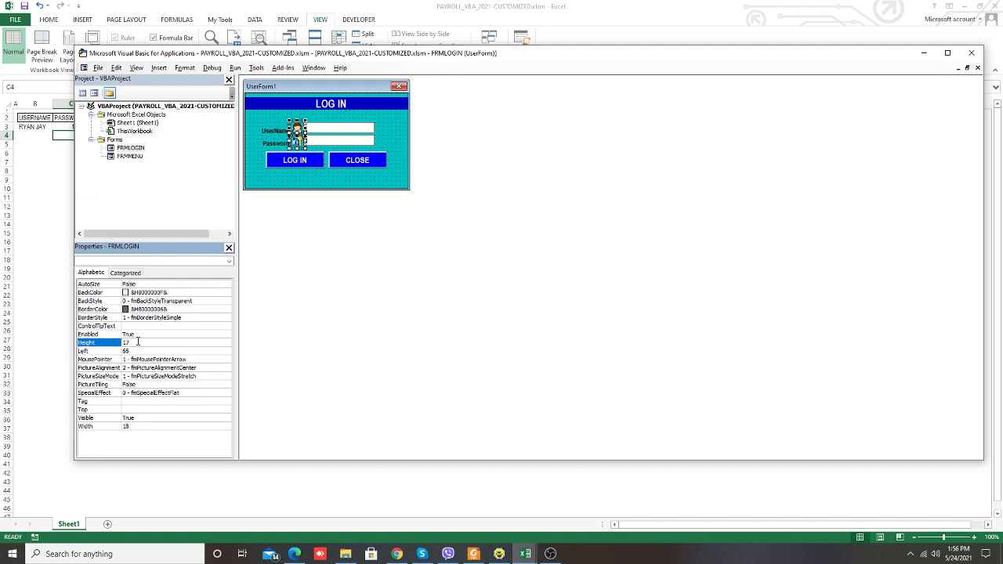
# Give both icon images a Height of 16.
pyautogui.write('16')
pyautogui.rightClick(47, 348)
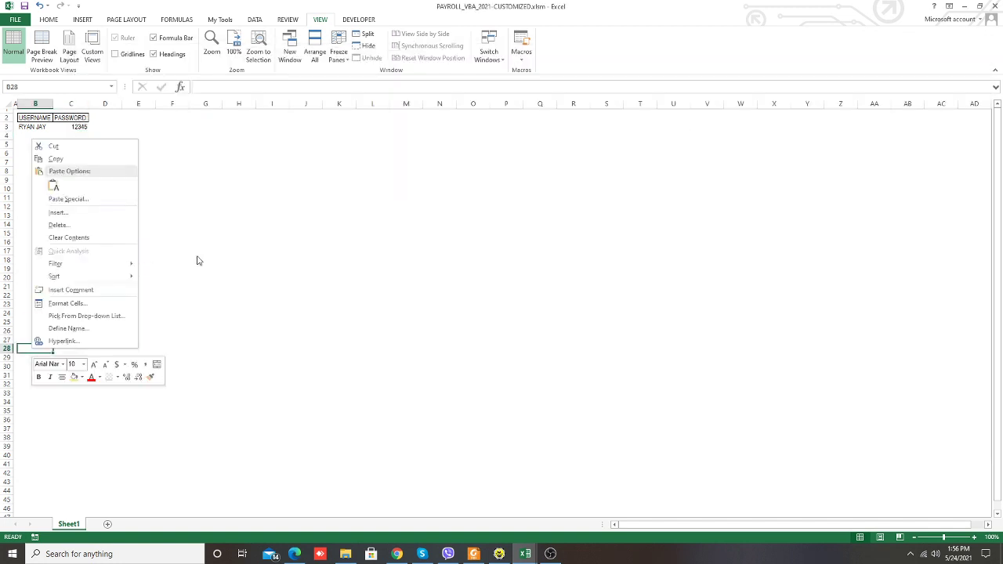
pyautogui.press('Escape')
# Run the form and click LOG IN with empty fields, getting the Please Enter UserName! warning.
pyautogui.moveTo(525, 554)
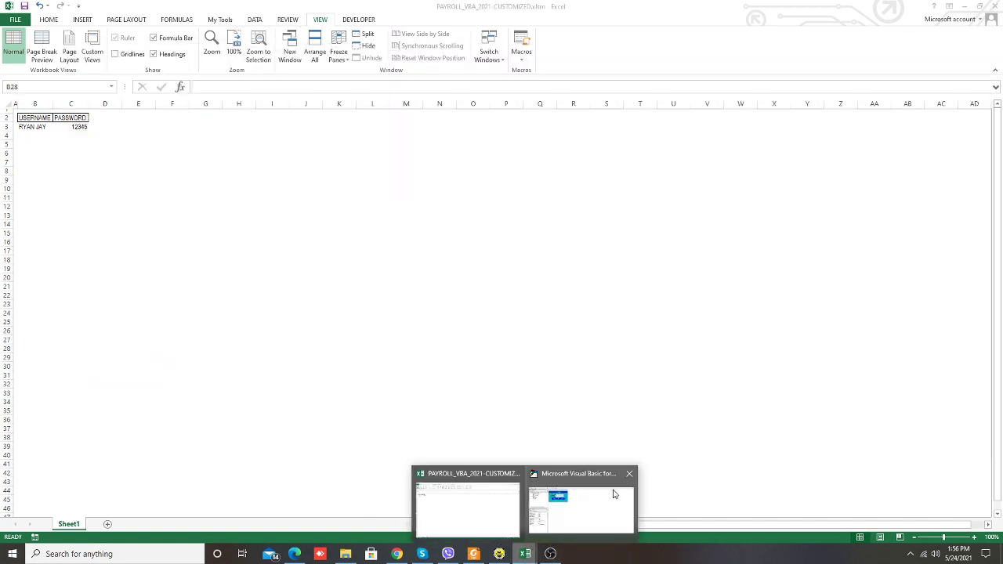
pyautogui.click(615, 495)
pyautogui.click(383, 178)
pyautogui.press('F5')
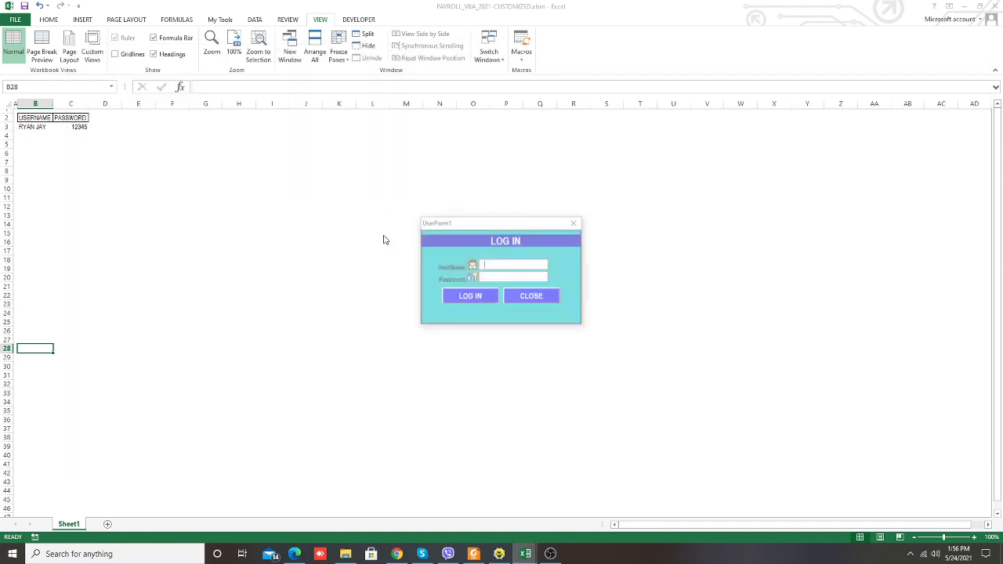
pyautogui.click(484, 305)
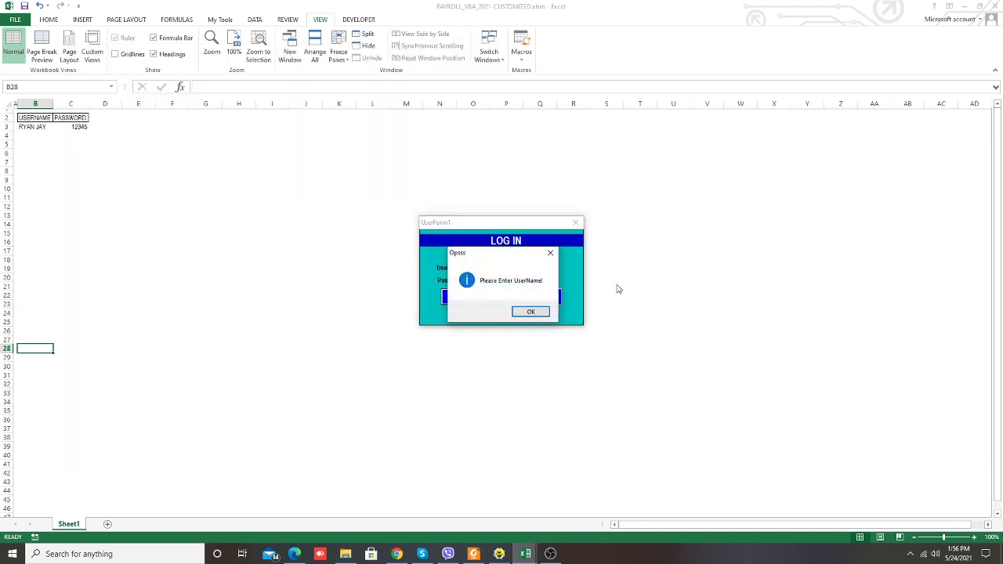
pyautogui.click(531, 311)
pyautogui.click(481, 300)
pyautogui.click(531, 311)
# Retry the empty login, then enter a username and close the form.
pyautogui.click(502, 268)
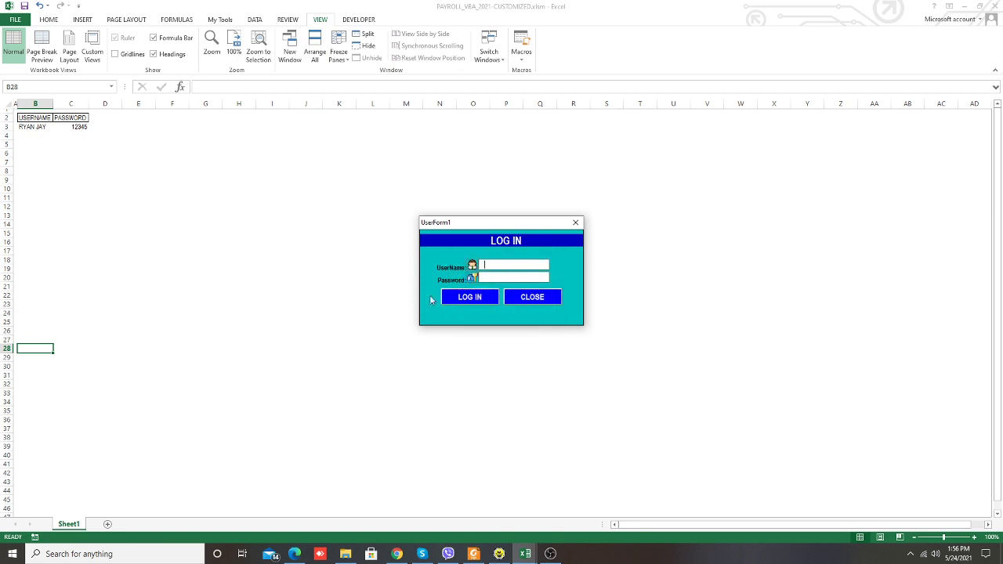
pyautogui.click(476, 297)
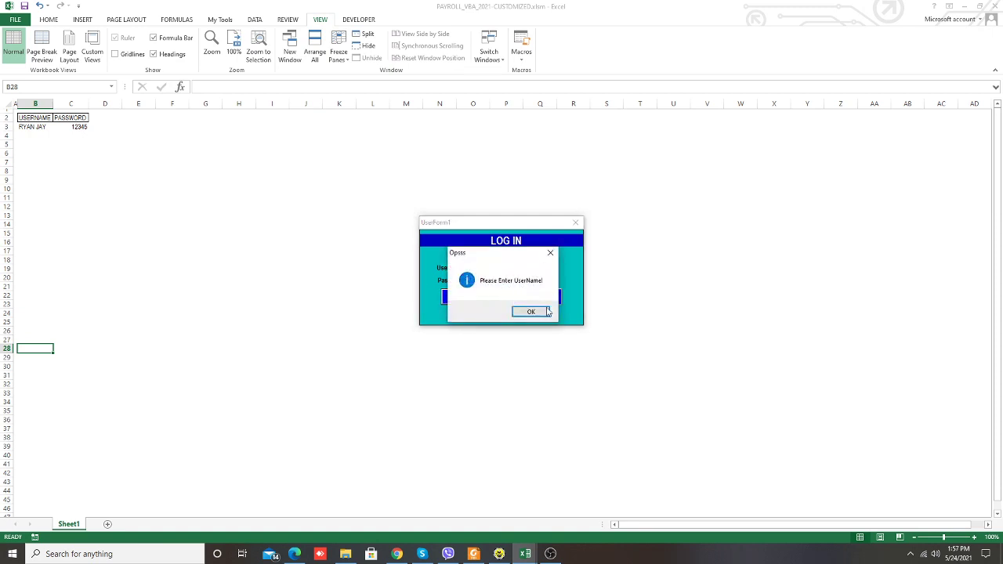
pyautogui.click(541, 312)
pyautogui.click(494, 267)
pyautogui.write('YAN JAY')
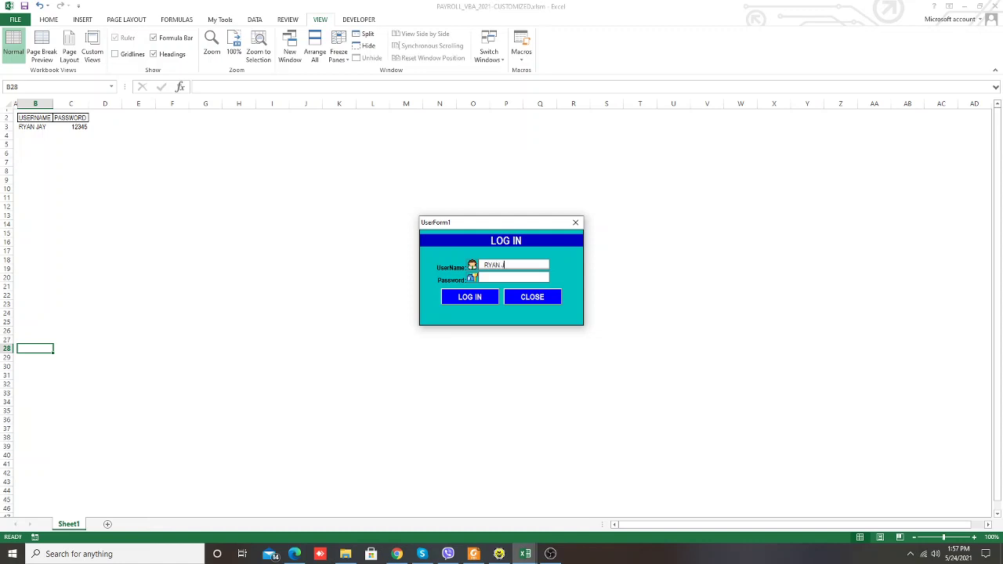
pyautogui.click(576, 223)
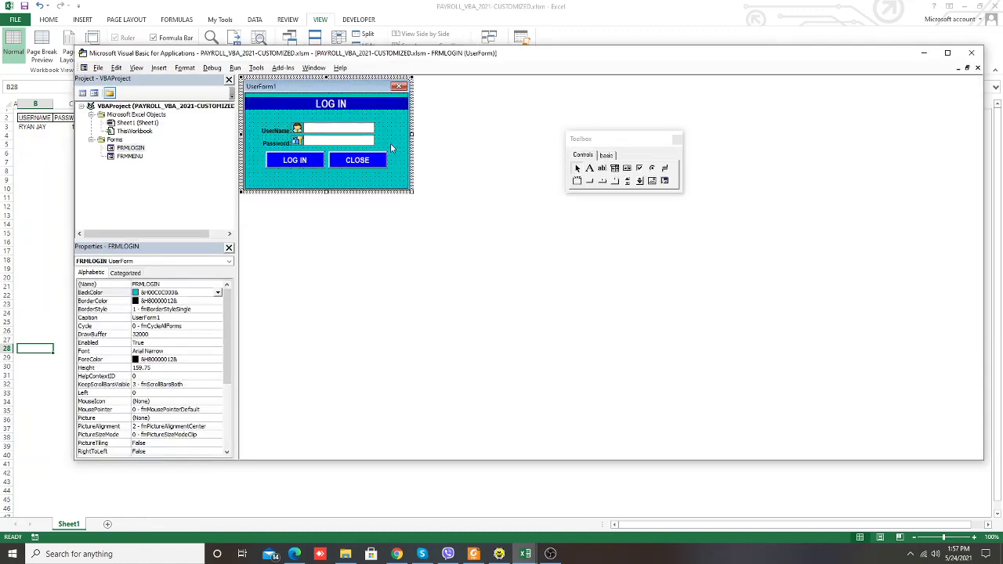
# Set both the UserName and Password icon images back to Height 17.
pyautogui.moveTo(392, 148); pyautogui.dragTo(317, 133)
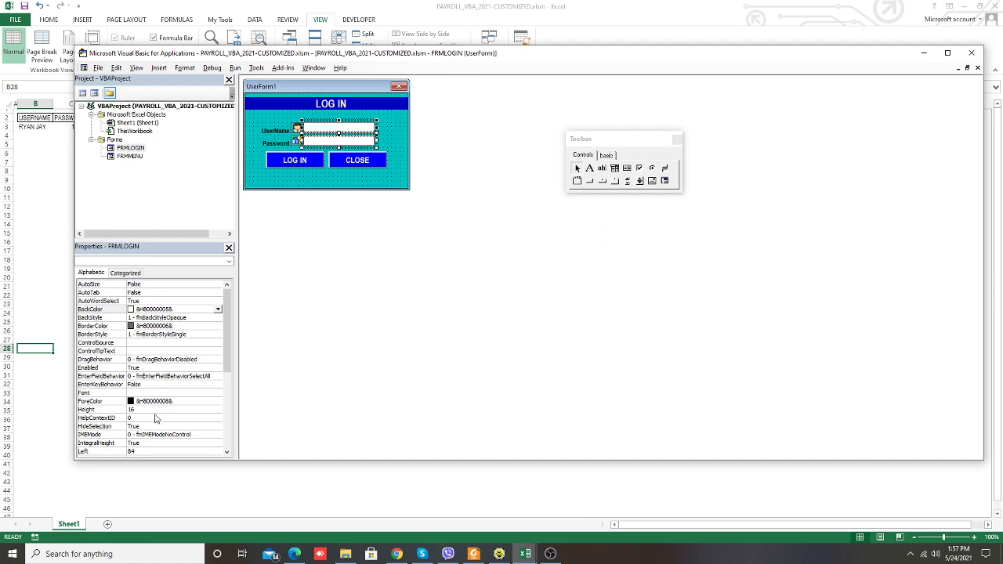
pyautogui.click(123, 410)
pyautogui.write('17')
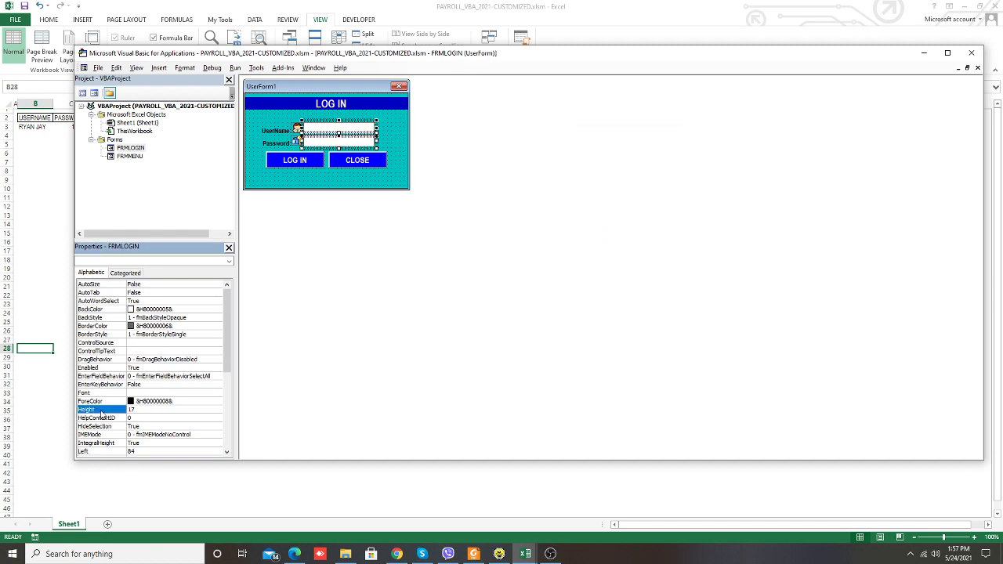
pyautogui.click(402, 145)
pyautogui.click(298, 144)
pyautogui.keyDown('ctrl'); pyautogui.click(298, 130); pyautogui.keyUp('ctrl')
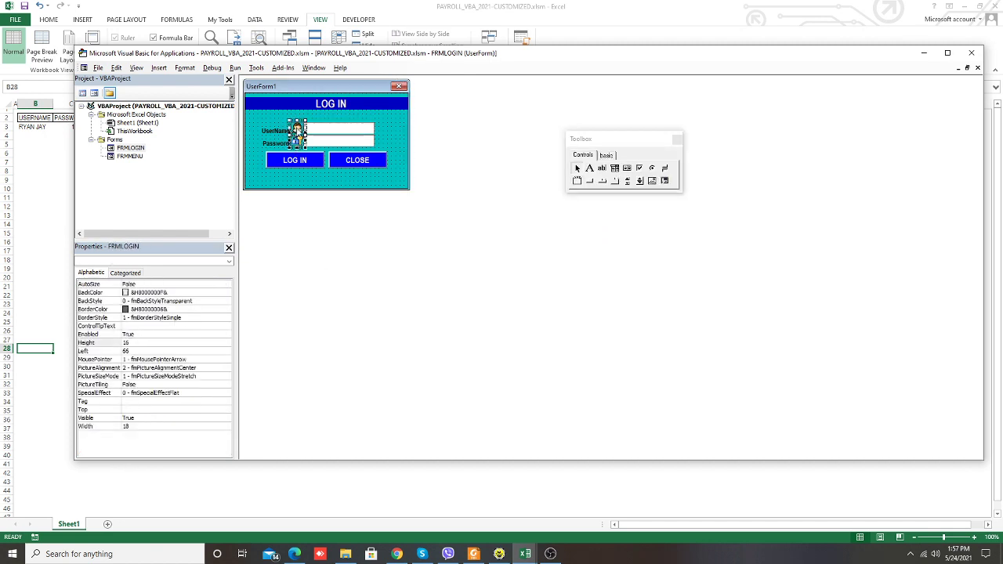
pyautogui.doubleClick(125, 342)
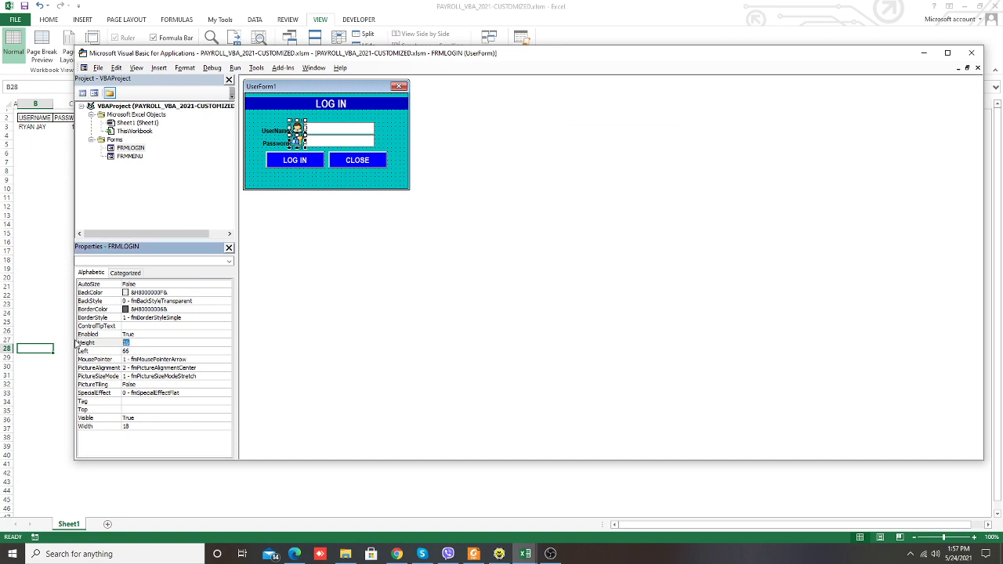
pyautogui.write('17')
pyautogui.press('Return')
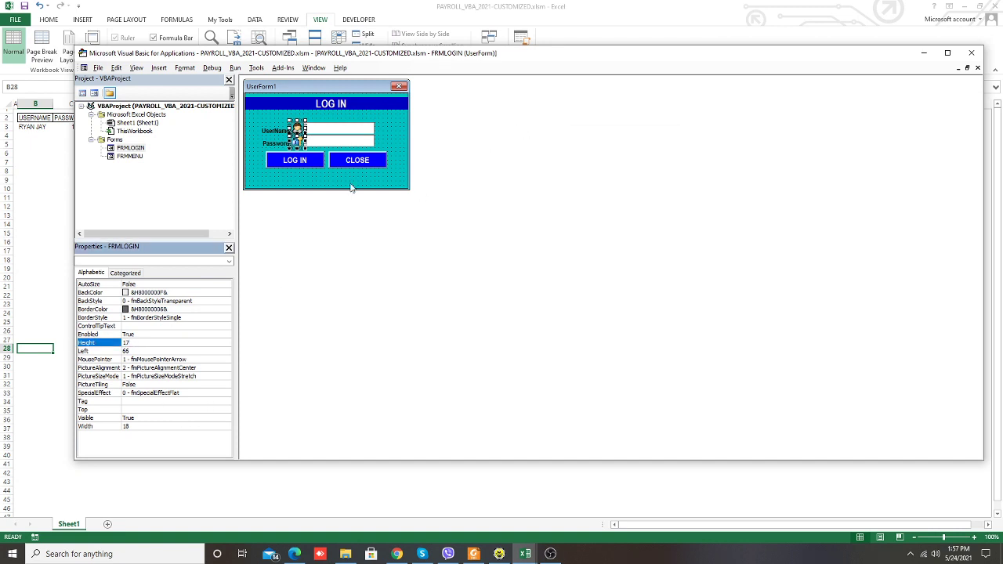
# Move the LOG IN and CLOSE buttons slightly lower and align the Password label with its box.
pyautogui.moveTo(353, 188)
pyautogui.mouseDown()
pyautogui.moveTo(302, 160)
pyautogui.moveTo(349, 175)
pyautogui.moveTo(303, 135)
pyautogui.mouseUp()
pyautogui.click(358, 155)
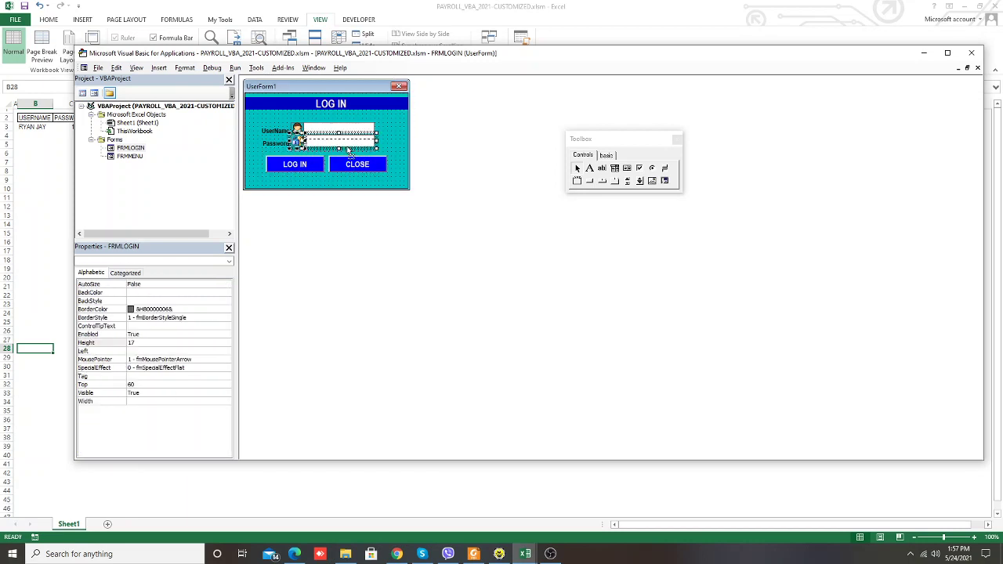
pyautogui.click(384, 138)
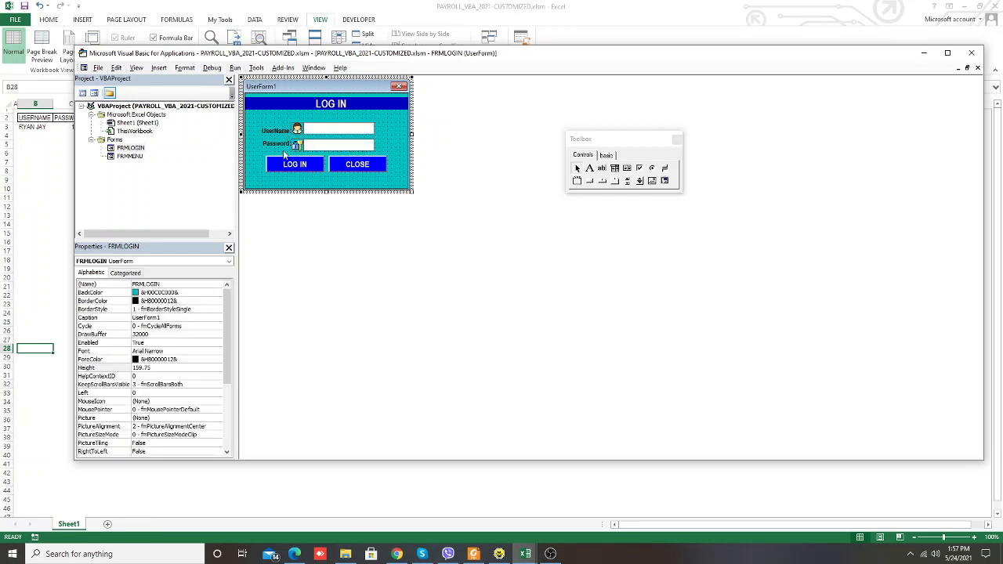
pyautogui.click(283, 147)
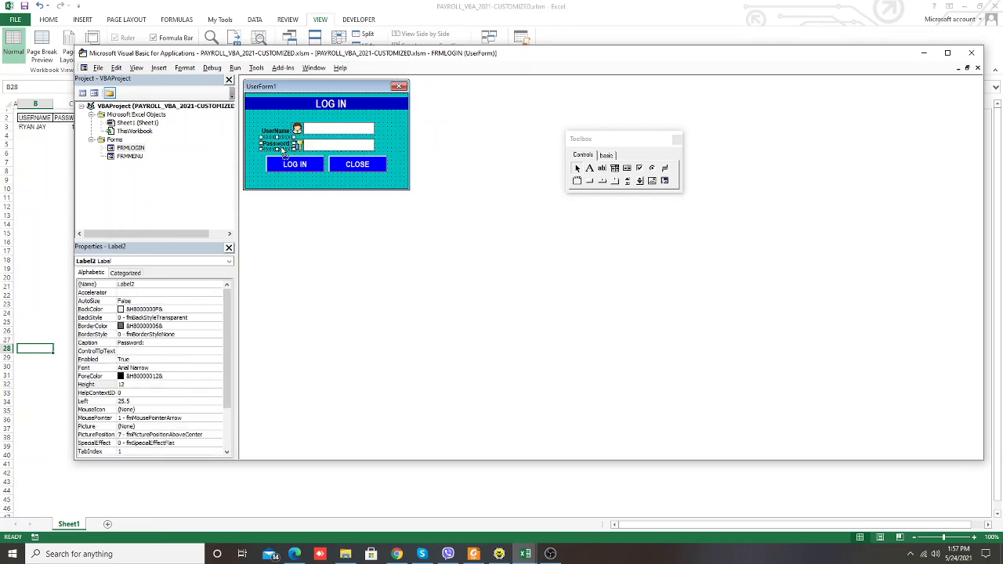
pyautogui.moveTo(286, 149); pyautogui.dragTo(286, 152)
pyautogui.click(387, 137)
# Run the form and confirm an empty username triggers the Please Enter UserName! warning.
pyautogui.press('F5')
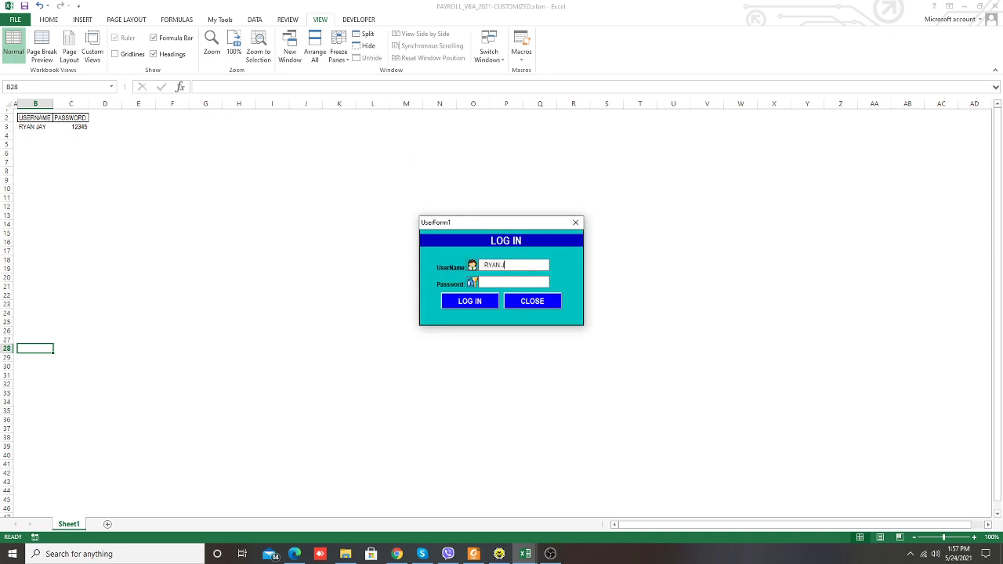
pyautogui.press('BackSpace')
pyautogui.press('BackSpace')
pyautogui.press('BackSpace')
pyautogui.click(486, 301)
pyautogui.click(541, 312)
pyautogui.click(575, 222)
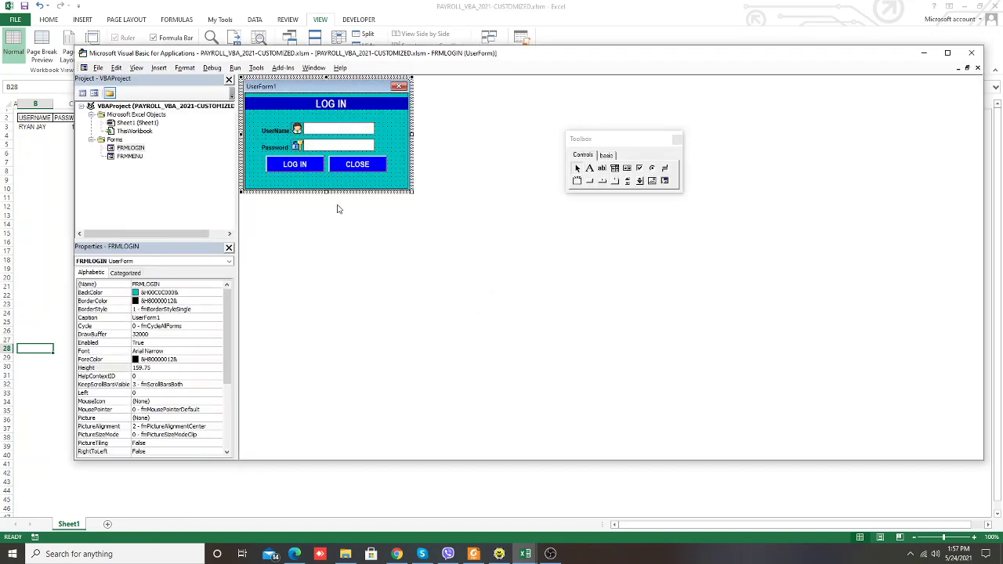
# Add Me.TXTUSER.SetFocus under If Me.TXTUSER = "" Then in CMDLOGIN_Click and run the form.
pyautogui.doubleClick(302, 165)
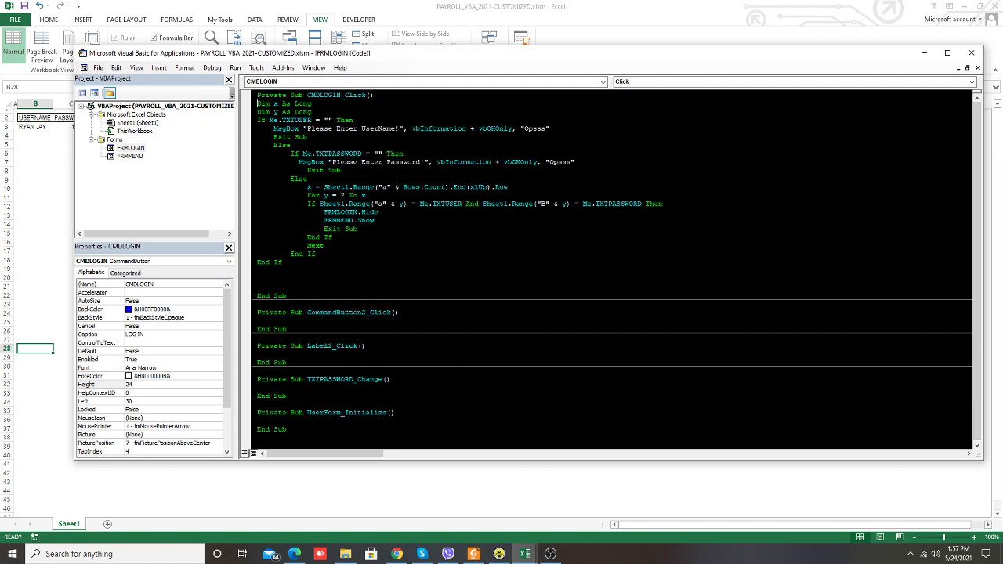
pyautogui.press('Return')
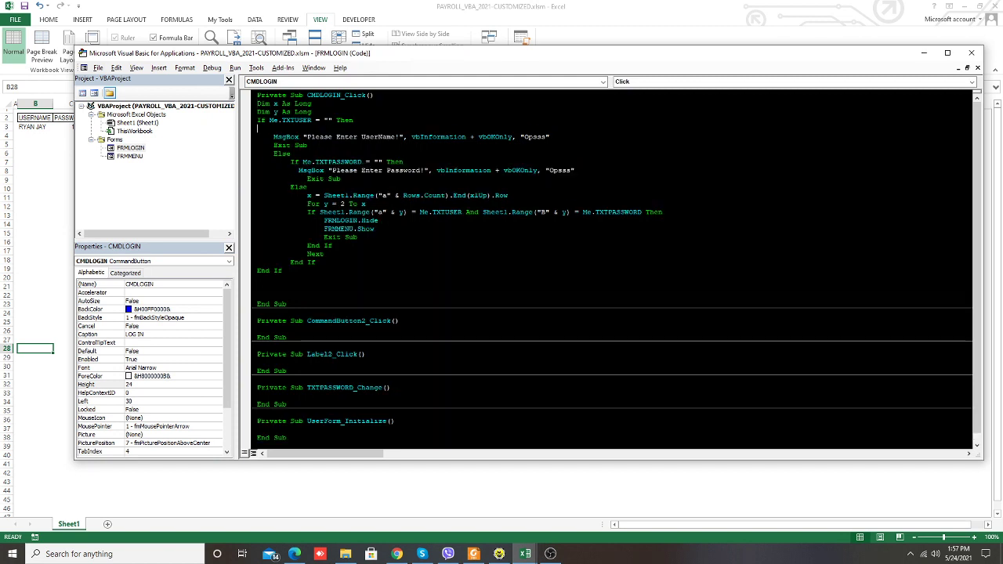
pyautogui.write('ME.TXT')
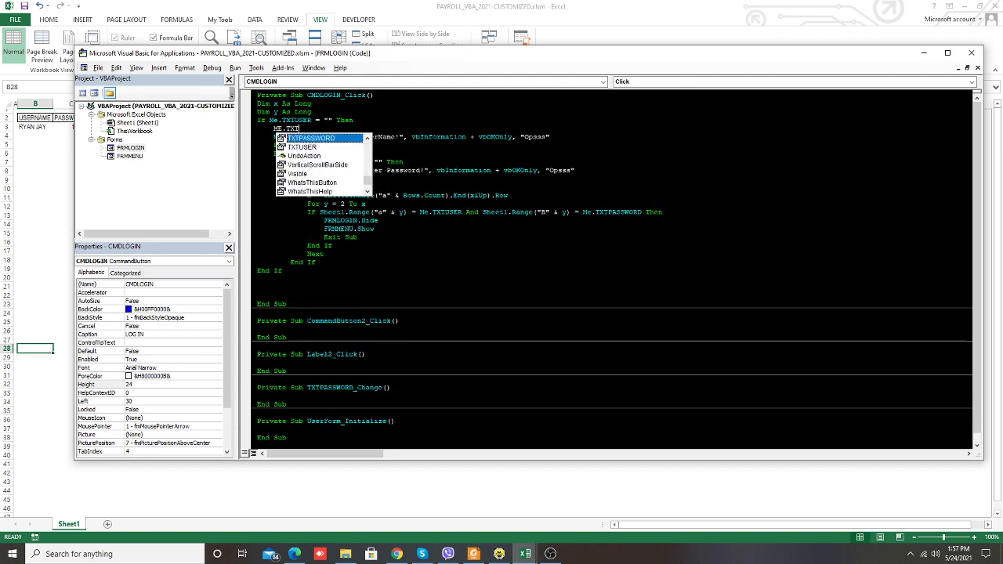
pyautogui.write('USERS')
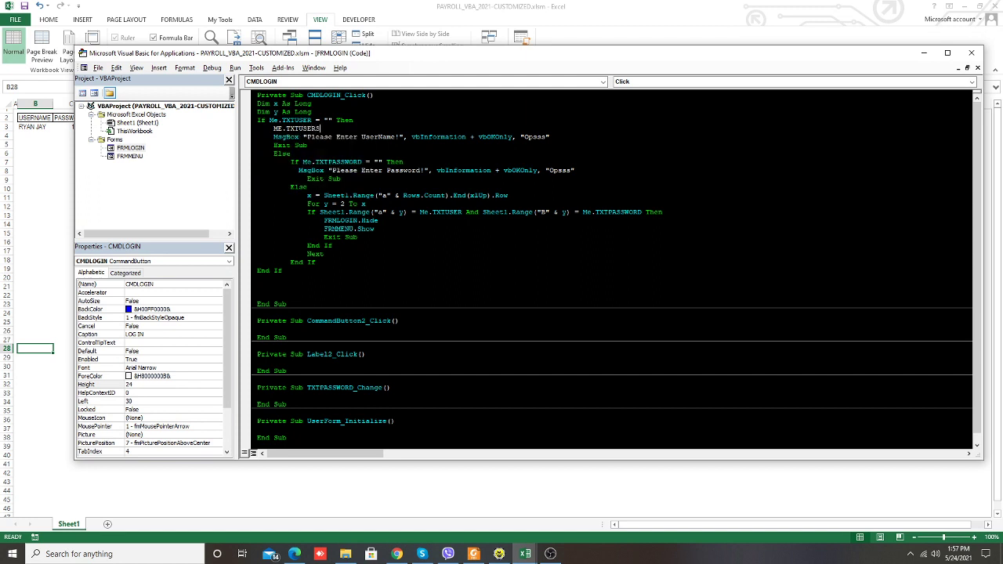
pyautogui.press('BackSpace')
pyautogui.write('.')
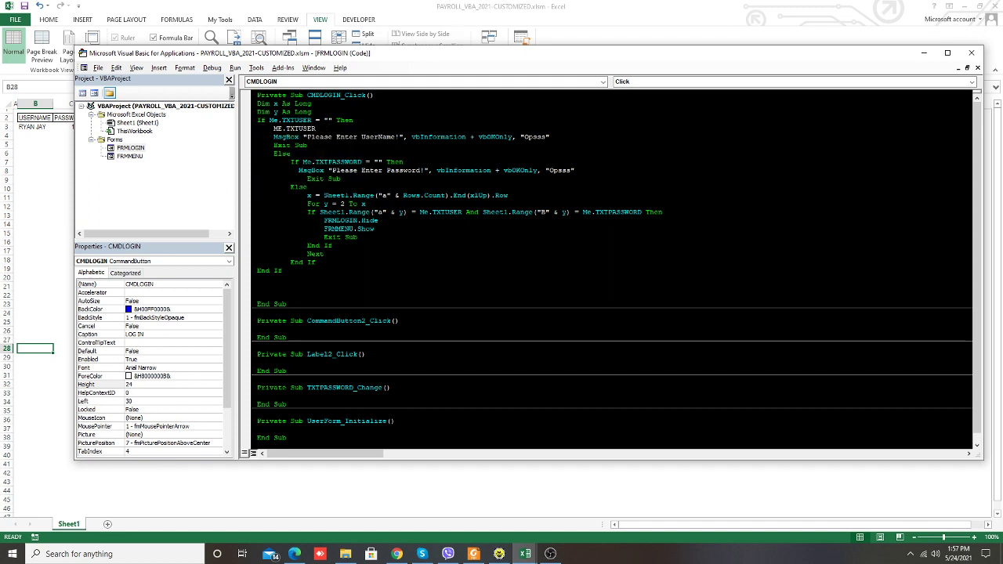
pyautogui.write('.set')
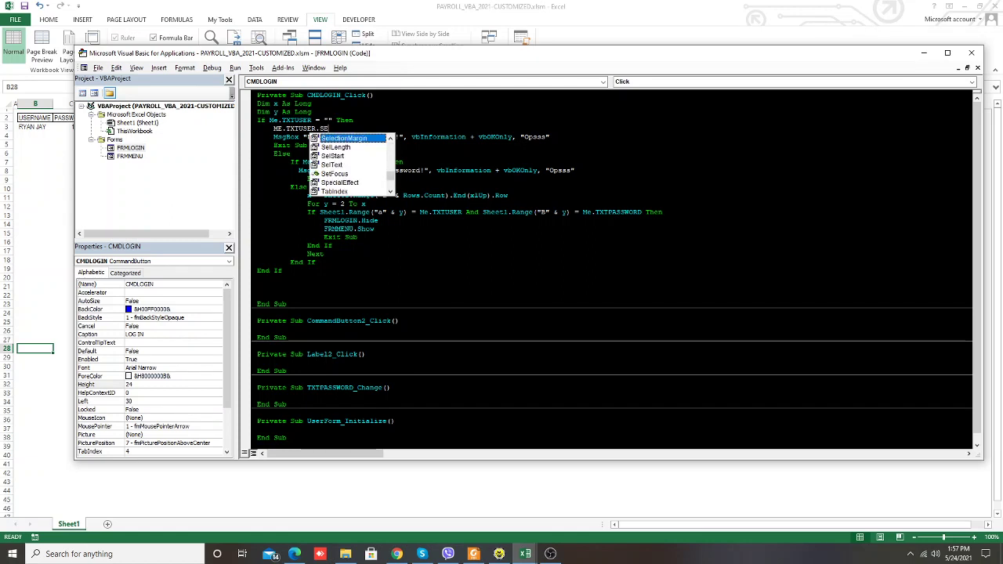
pyautogui.press('Tab')
pyautogui.click(357, 137)
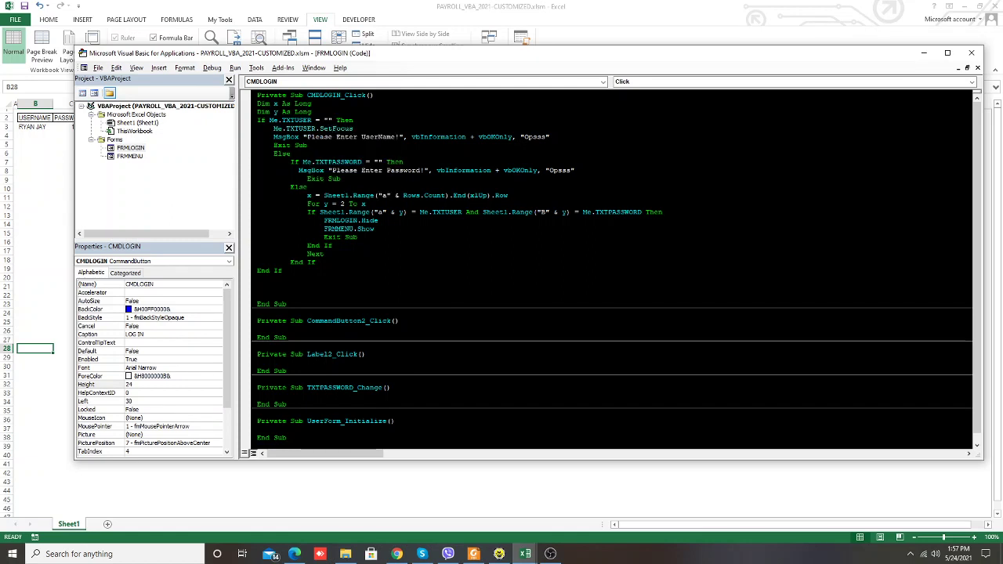
pyautogui.press('F5')
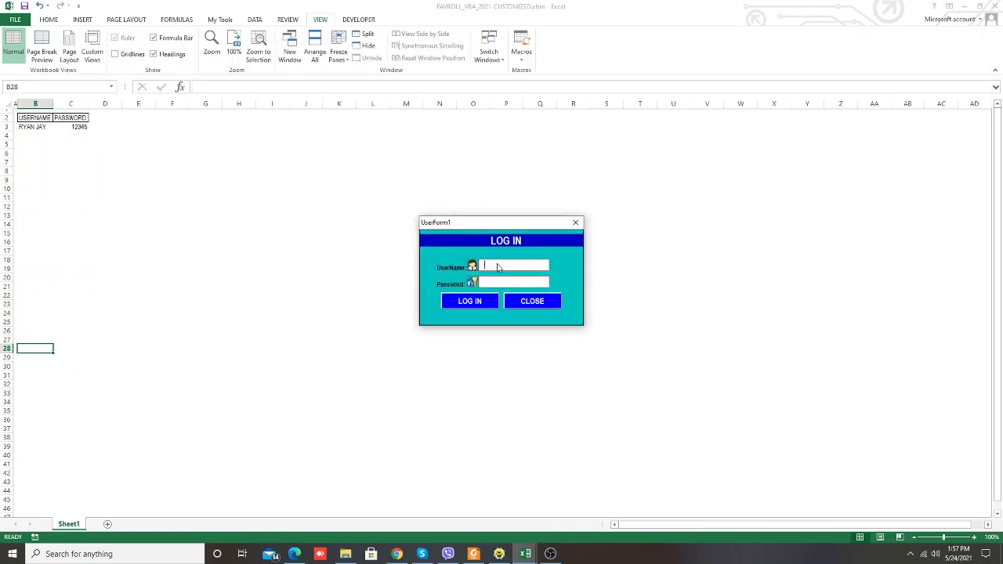
# Submit the login with both fields empty, dismiss the 'Please Enter UserName!' warnings, and close the form.
pyautogui.click(488, 301)
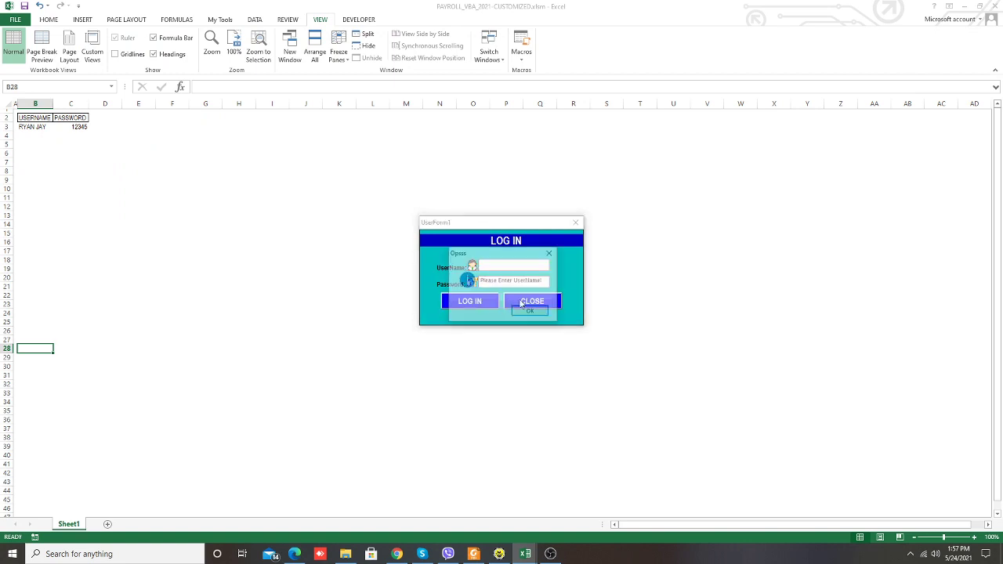
pyautogui.click(532, 313)
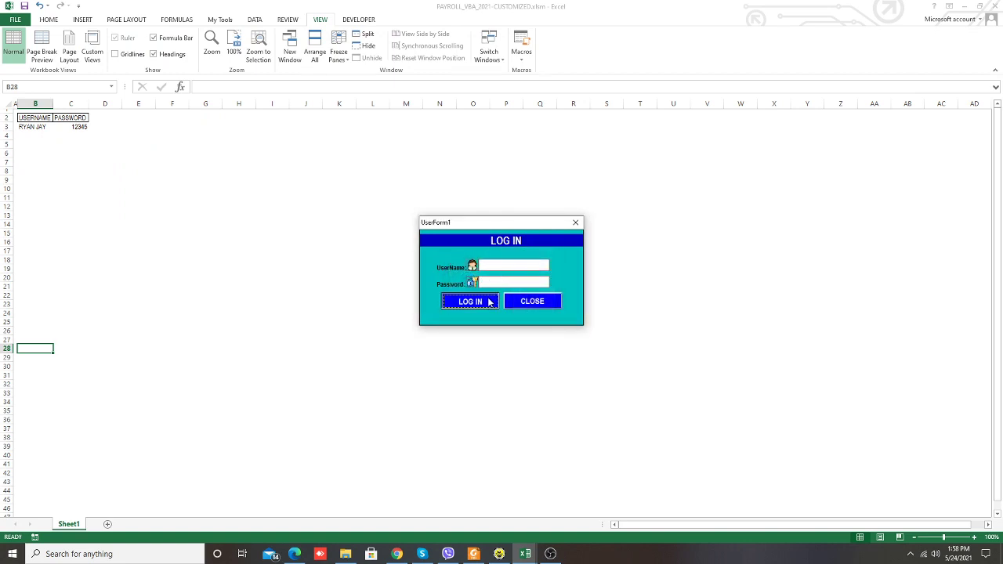
pyautogui.click(461, 301)
pyautogui.click(532, 311)
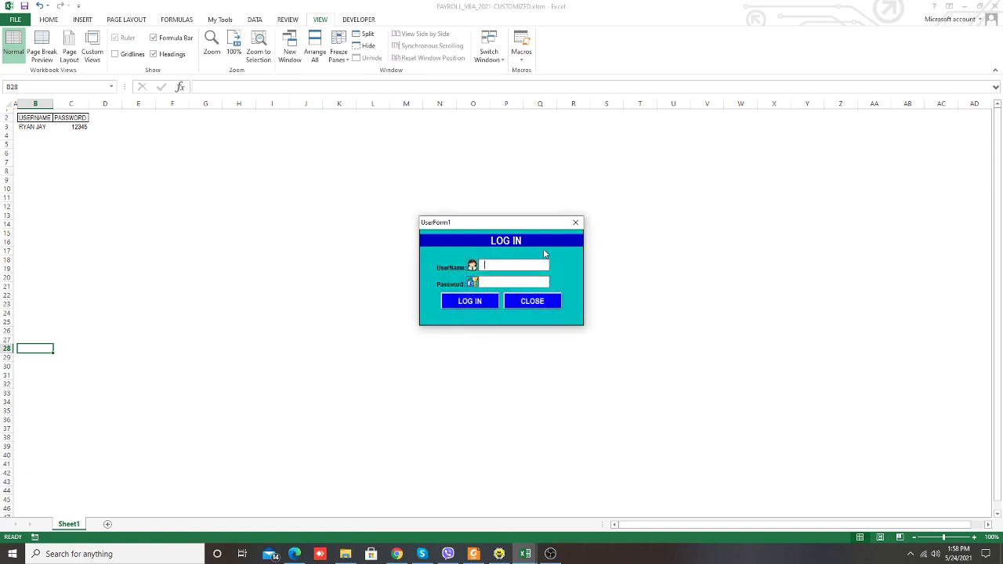
pyautogui.click(575, 223)
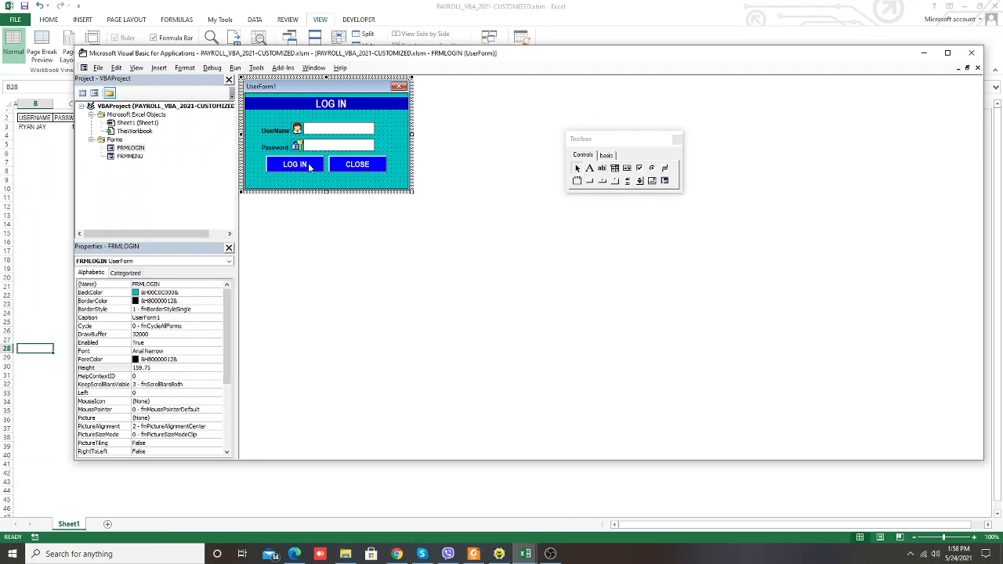
# Rerun the form with a username but no password and confirm the 'Please Enter Password!' warning appears.
pyautogui.press('F5')
pyautogui.write('RYAN JAY')
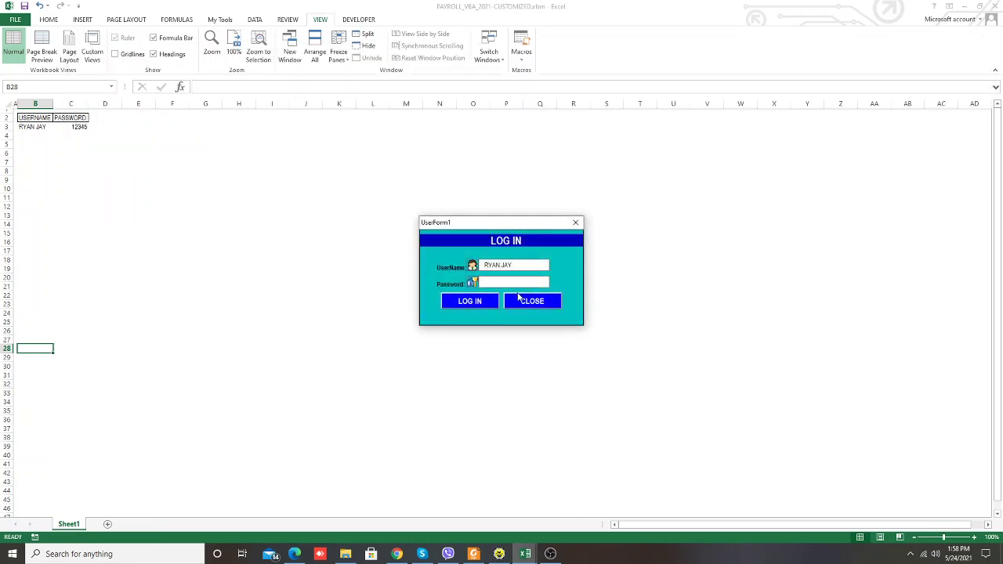
pyautogui.click(462, 301)
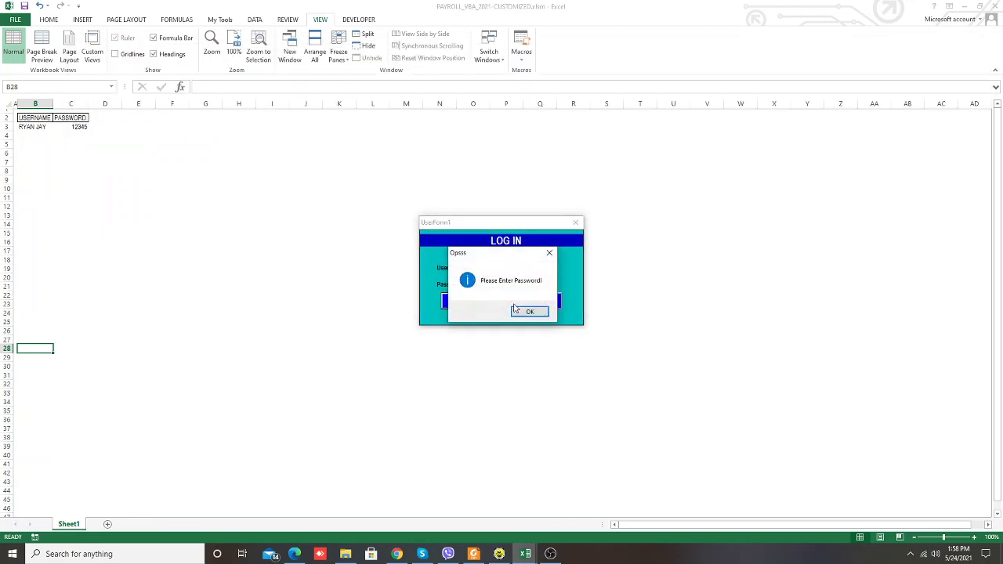
pyautogui.click(531, 314)
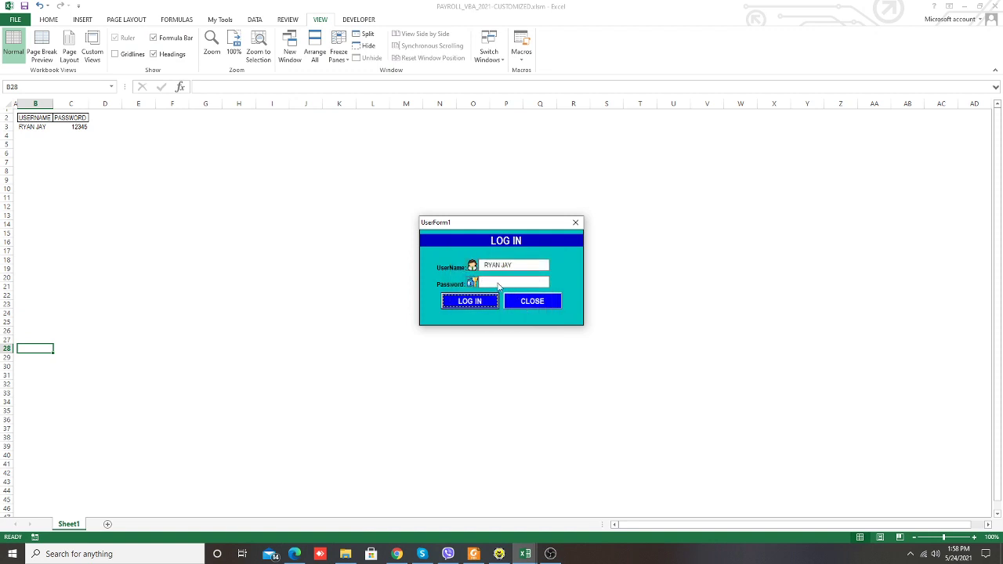
pyautogui.press('Return')
pyautogui.click(525, 310)
pyautogui.click(498, 285)
pyautogui.click(493, 300)
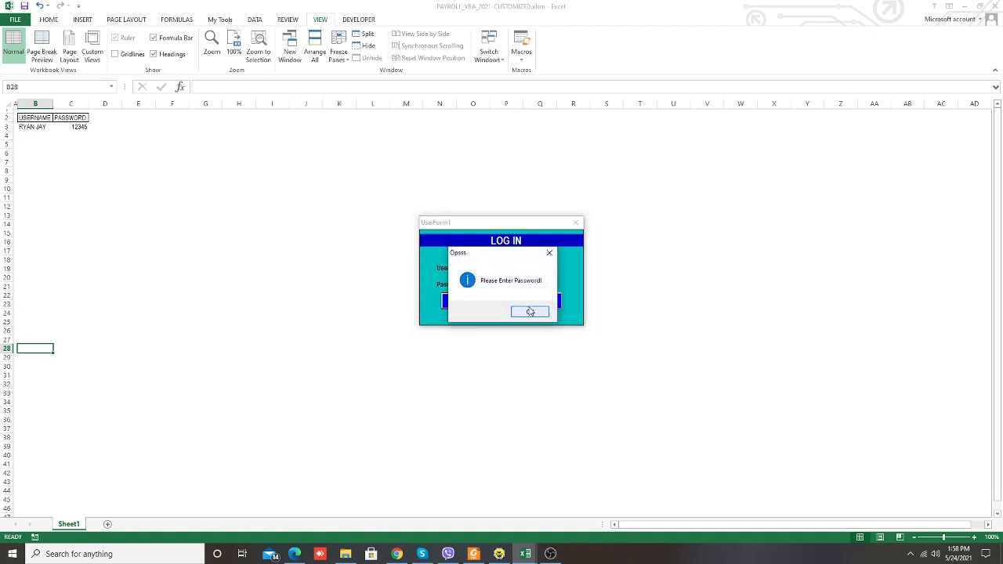
pyautogui.click(529, 309)
# Close the login form and return to the CMDLOGIN click code.
pyautogui.click(507, 287)
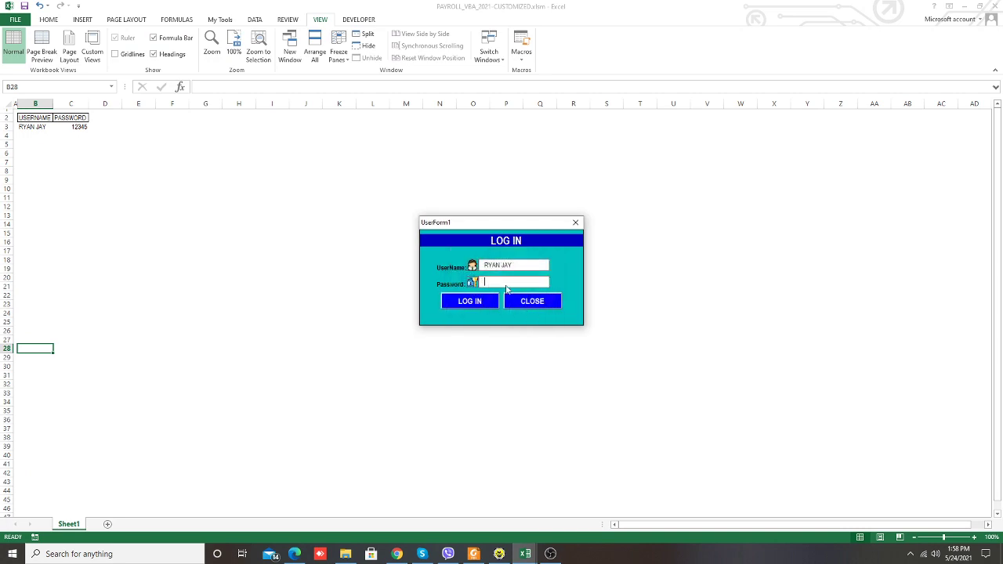
pyautogui.click(575, 225)
pyautogui.doubleClick(314, 164)
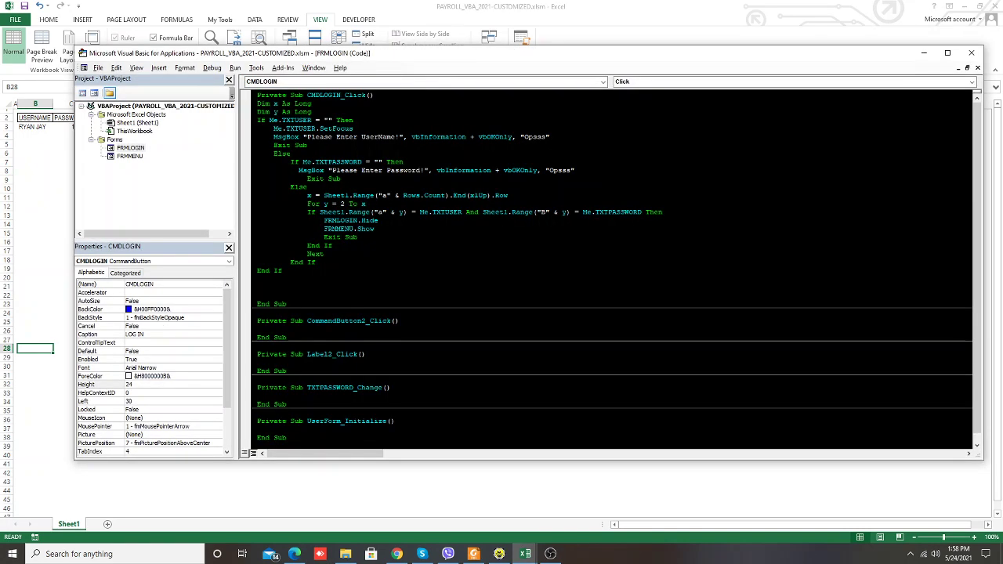
# Add Me.TXTPASSWORD.SetFocus as a new line inside the If Me.TXTPASSWORD = "" Then block.
pyautogui.click(404, 162)
pyautogui.press('Return')
pyautogui.press('Tab')
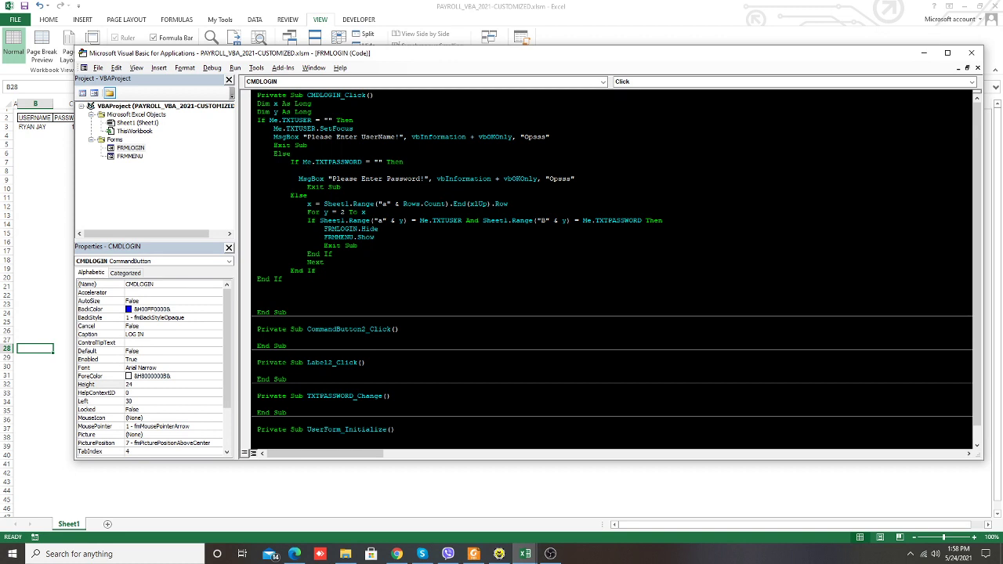
pyautogui.write('ME.TXTPAS')
pyautogui.press('Tab')
pyautogui.write('.SER')
pyautogui.press('Escape')
# Test the form with an empty password, then with both fields filled, and reopen CMDLOGIN_Click.
pyautogui.press('F5')
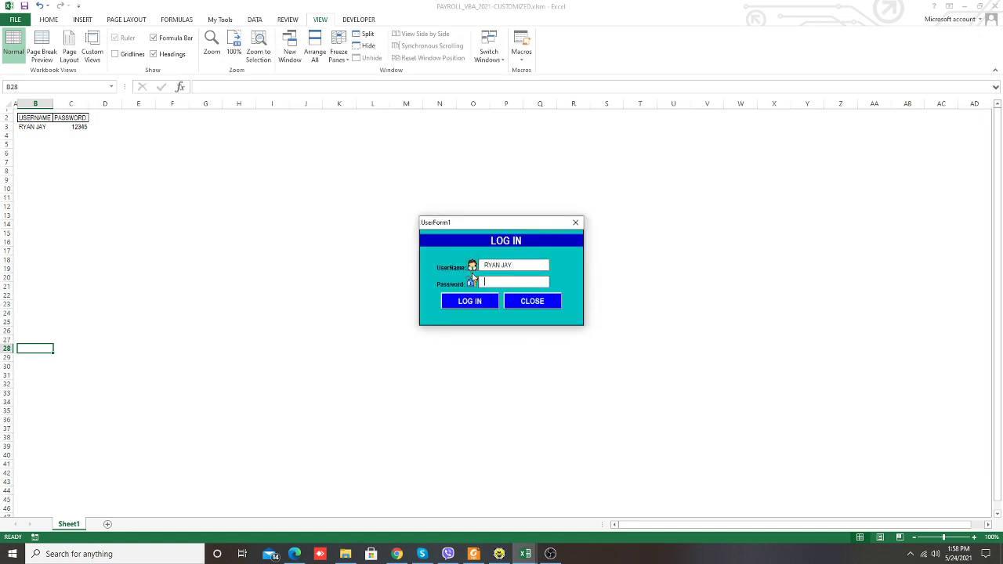
pyautogui.click(484, 303)
pyautogui.click(535, 314)
pyautogui.write('5')
pyautogui.press('Tab')
pyautogui.click(471, 303)
pyautogui.click(471, 303)
pyautogui.click(575, 223)
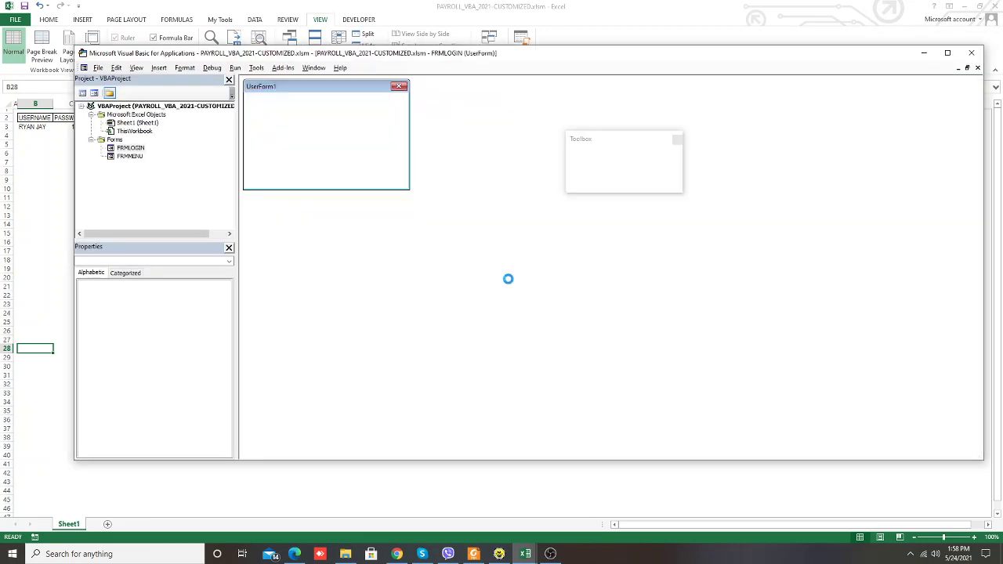
pyautogui.doubleClick(305, 163)
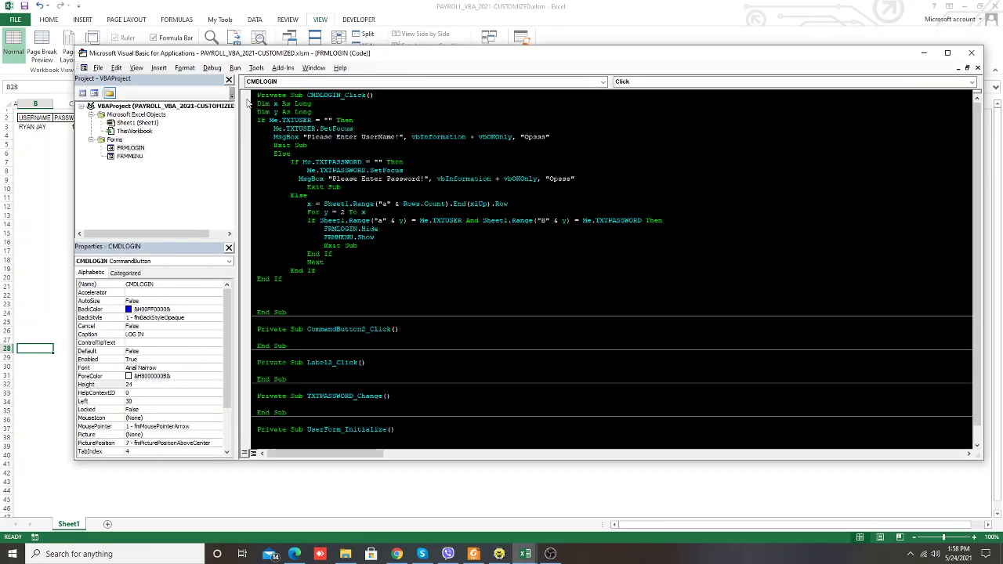
# Set a breakpoint on the x = Sheet1.Range last-row line, run the login and step with F8.
pyautogui.click(248, 203)
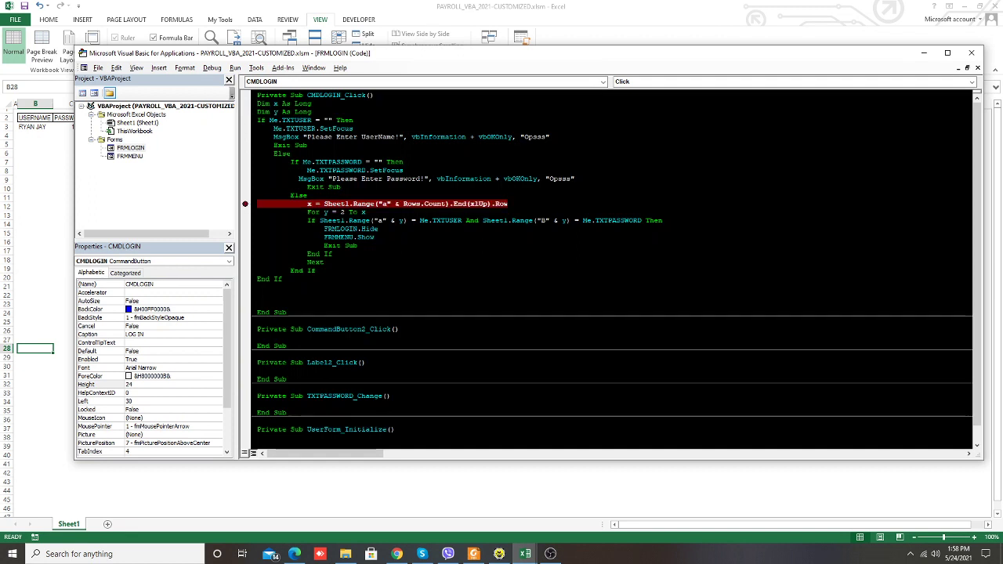
pyautogui.press('F5')
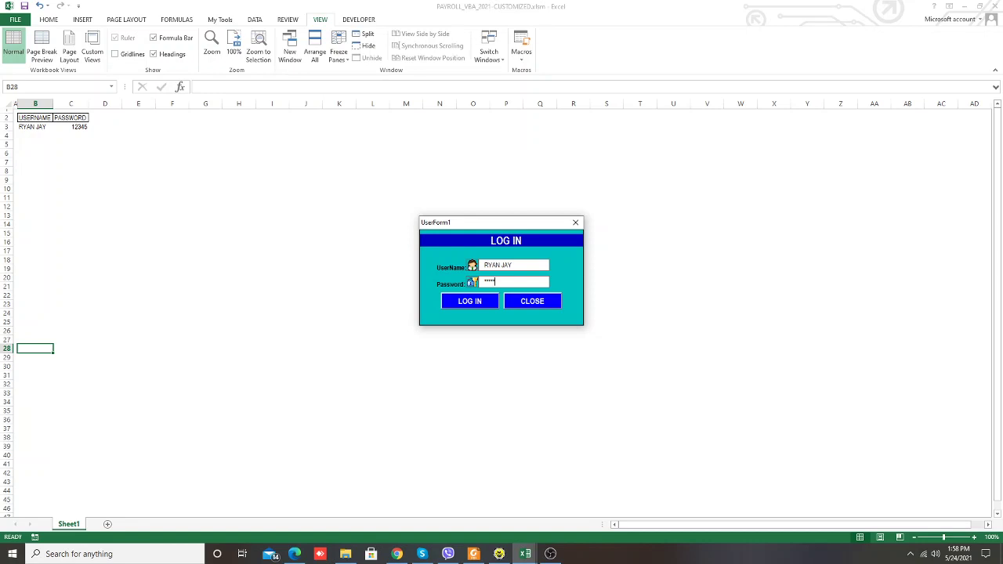
pyautogui.click(474, 299)
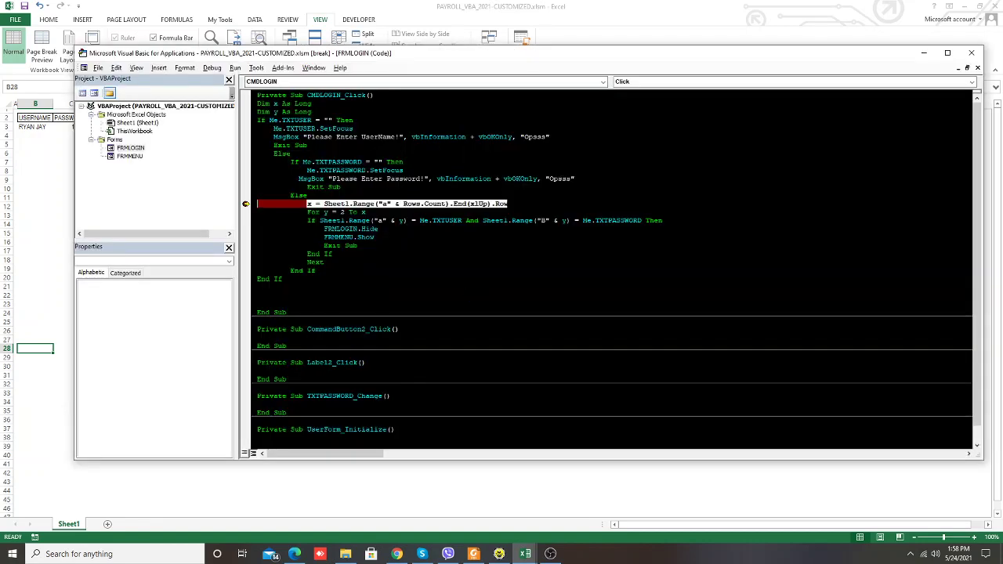
pyautogui.press('F8')
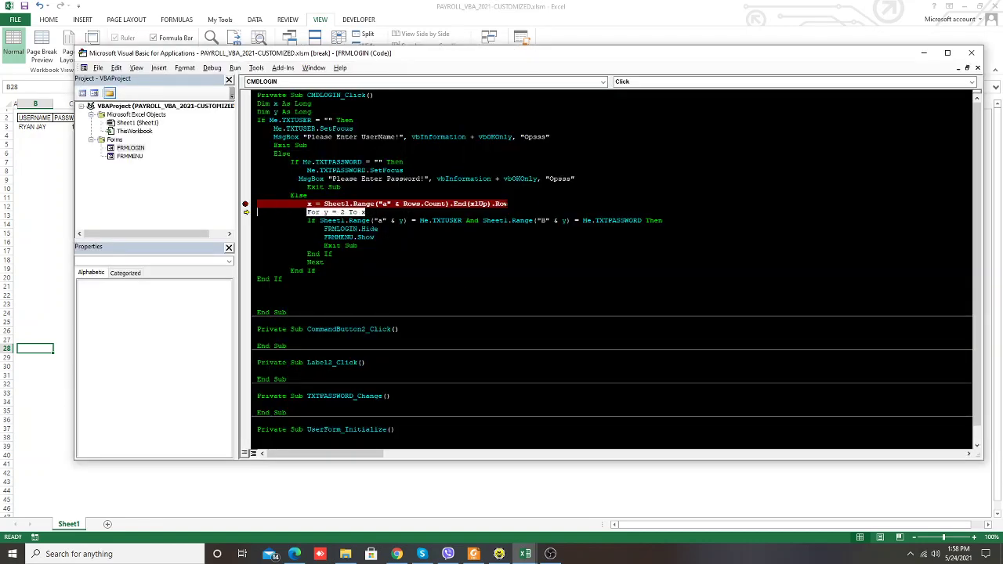
pyautogui.press('F8')
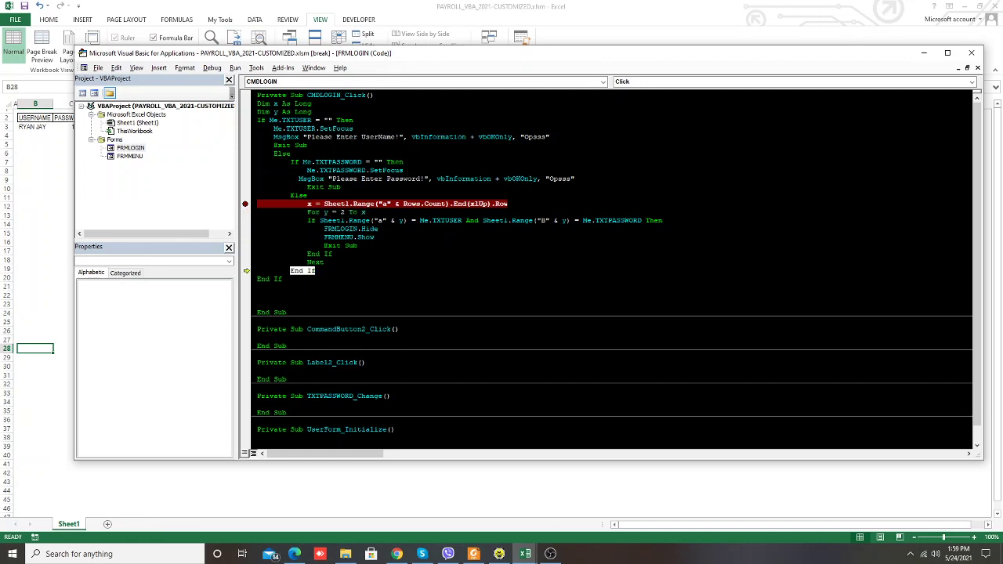
# Change the lookup column from "a" to "B", reset the paused code, and reopen the click code.
pyautogui.moveTo(318, 212)
pyautogui.write('B')
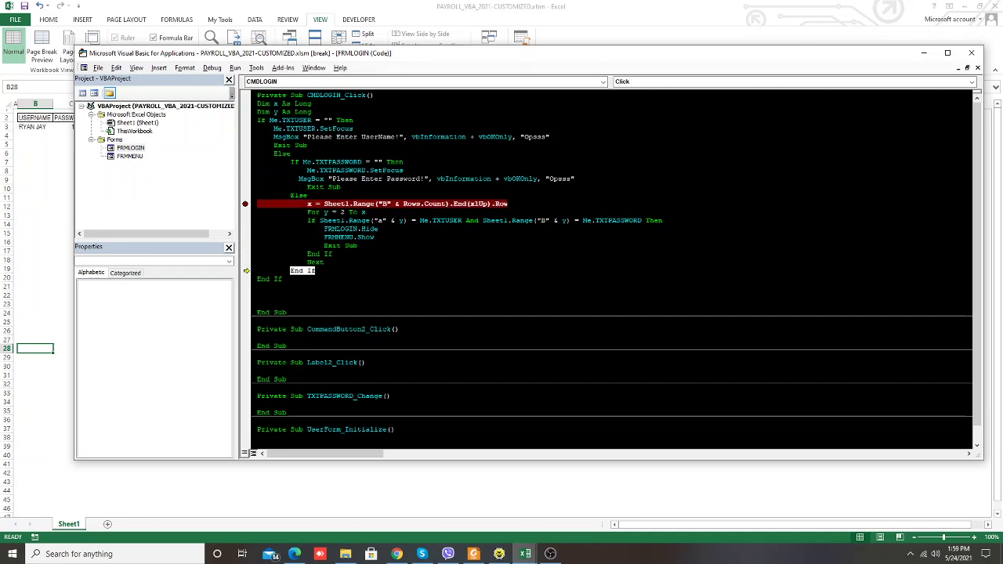
pyautogui.click(235, 67)
pyautogui.click(259, 101)
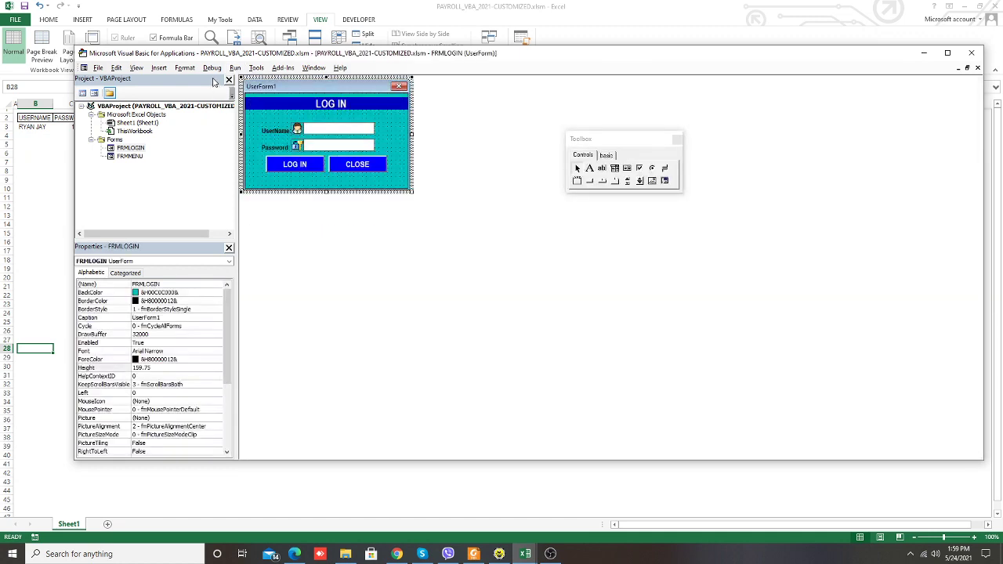
pyautogui.doubleClick(316, 164)
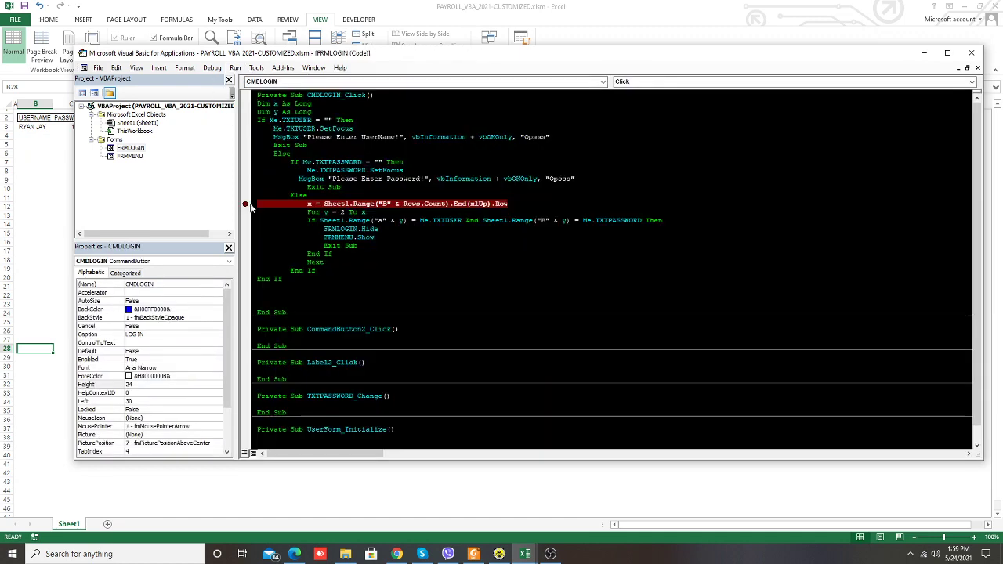
# Remove the breakpoint and test a login with a username without pausing.
pyautogui.click(246, 204)
pyautogui.press('F5')
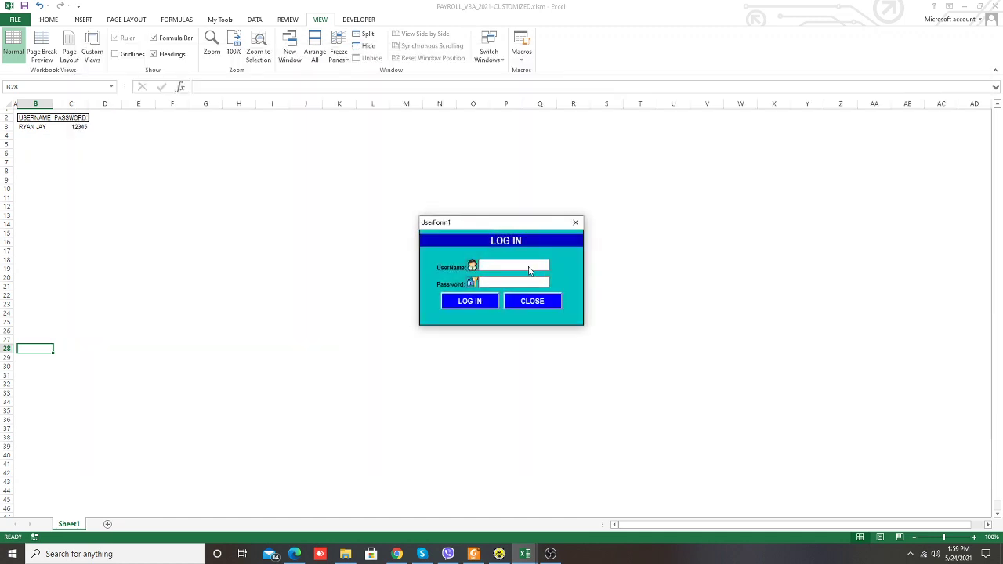
pyautogui.write('YAN JAY')
pyautogui.click(496, 306)
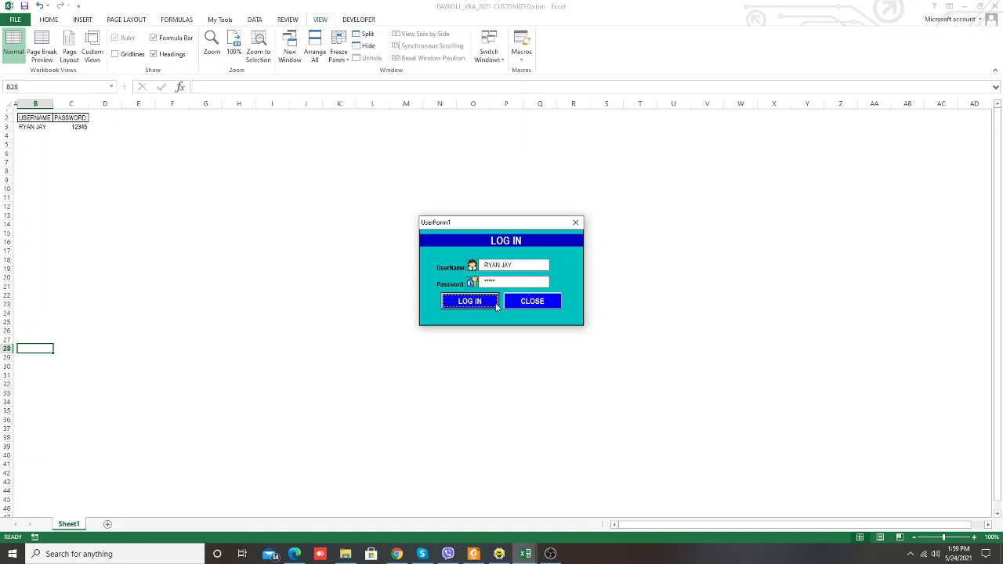
pyautogui.click(576, 223)
pyautogui.doubleClick(301, 166)
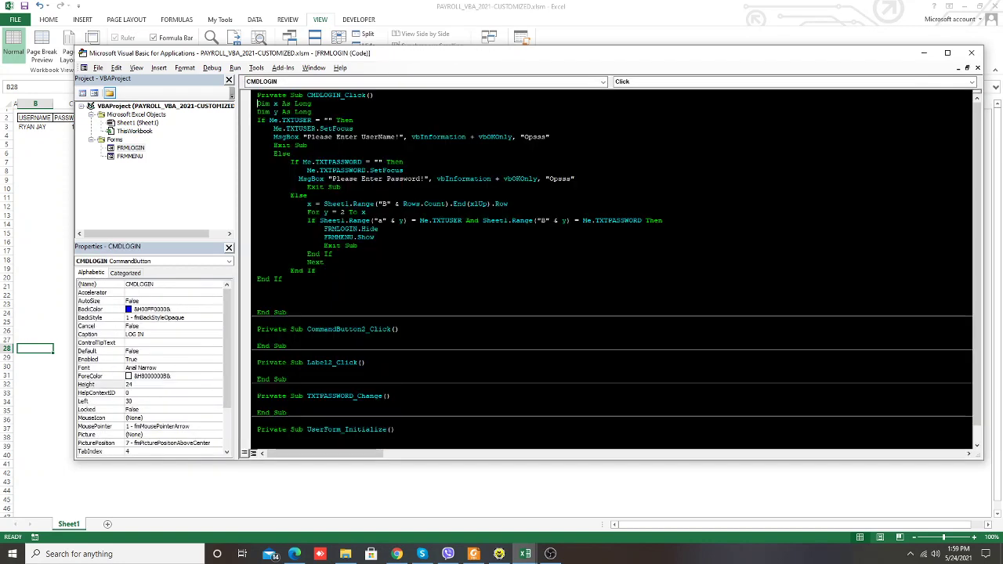
# Re-set the breakpoint on the last-row line, run the login, and step to the credential comparison.
pyautogui.click(246, 212)
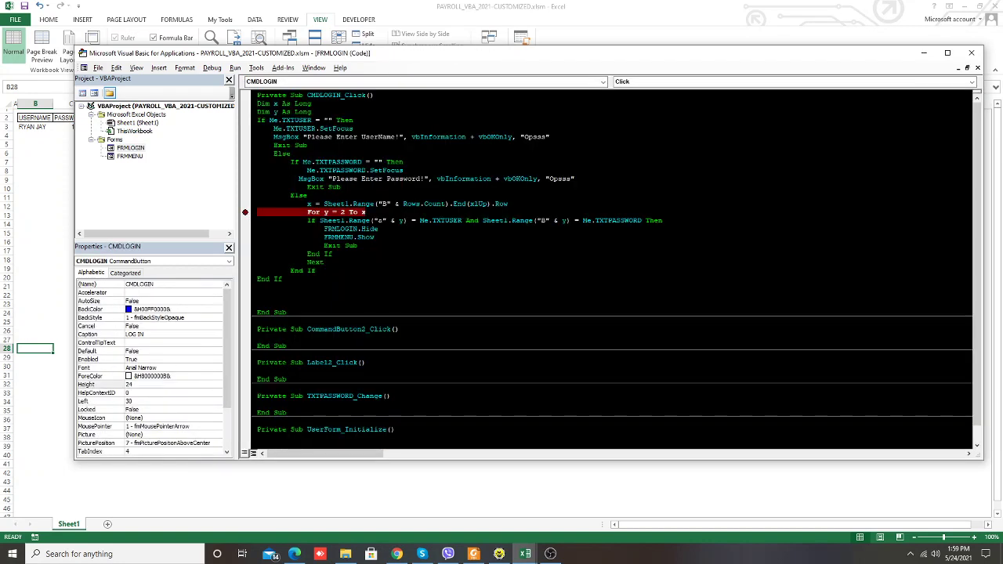
pyautogui.click(245, 212)
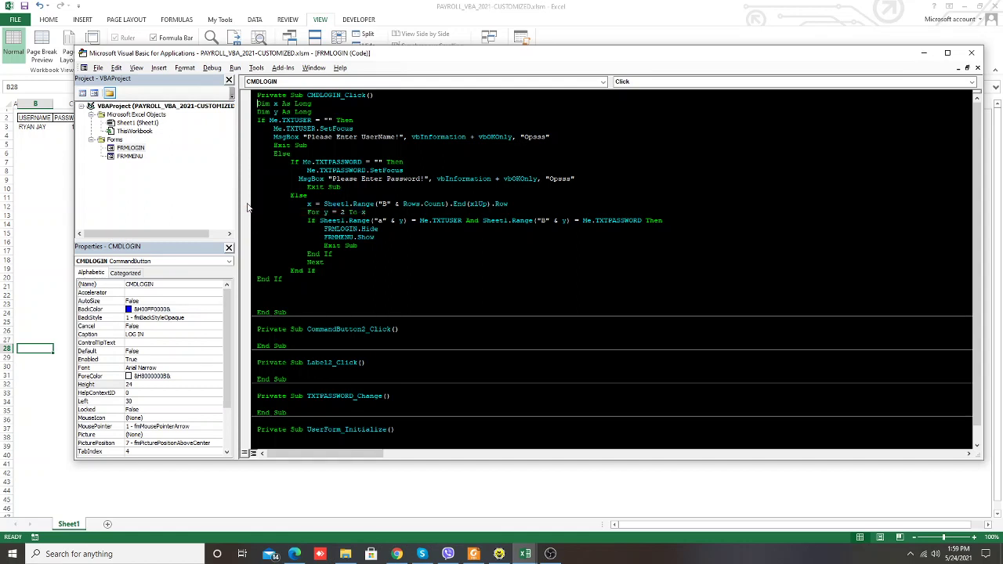
pyautogui.click(246, 204)
pyautogui.press('F5')
pyautogui.write('RYAN JAY')
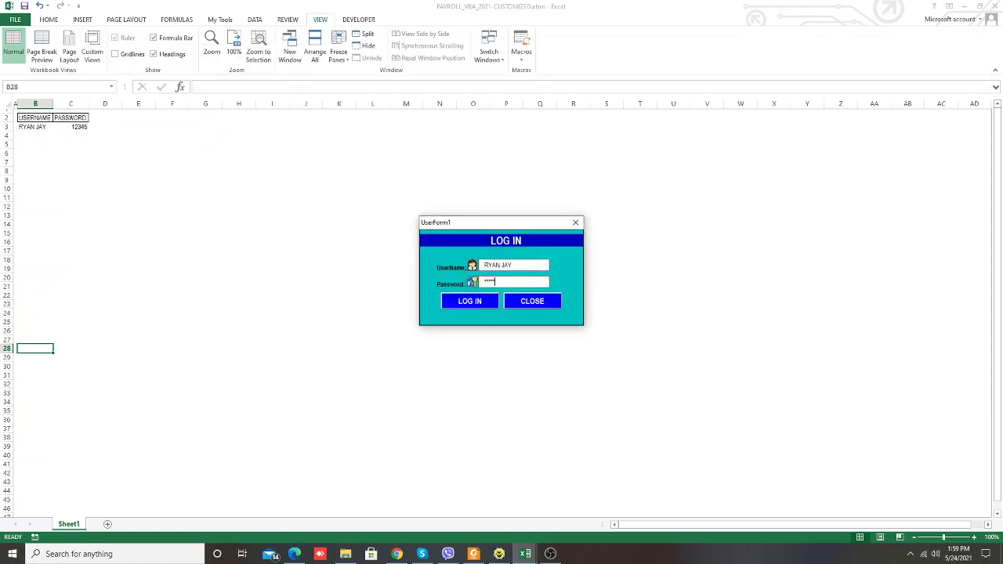
pyautogui.press('Return')
pyautogui.press('Return')
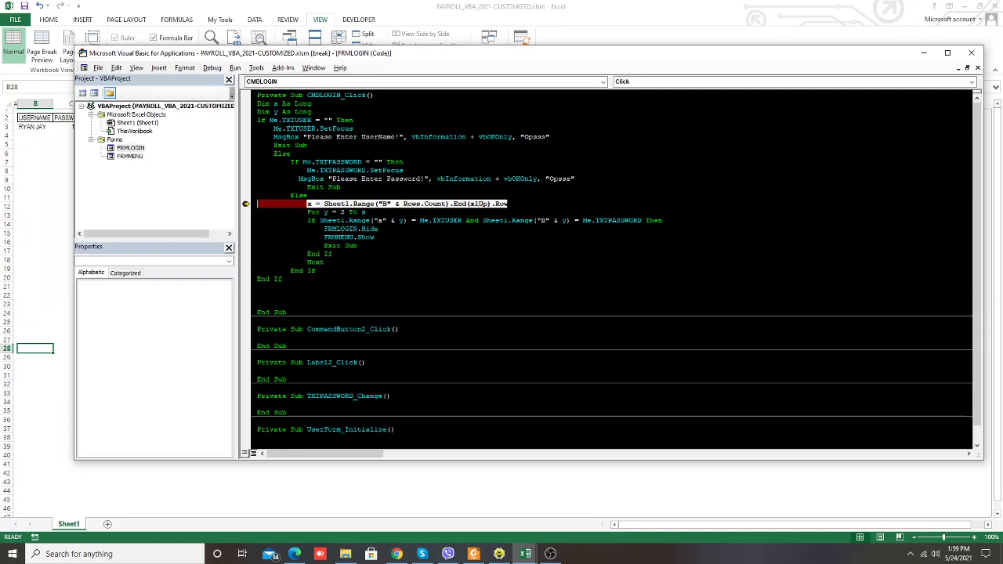
pyautogui.press('F8')
pyautogui.press('F8')
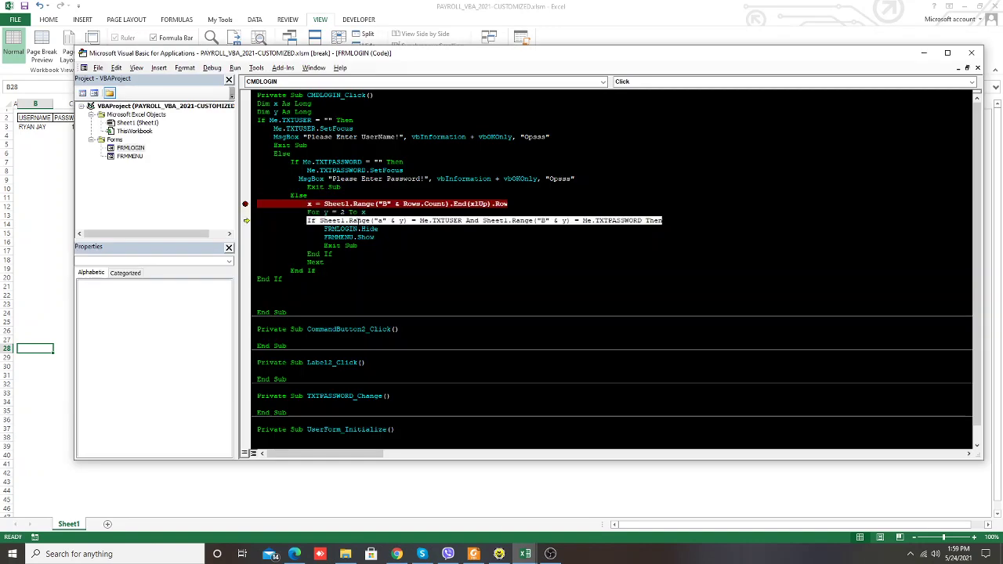
pyautogui.press('F8')
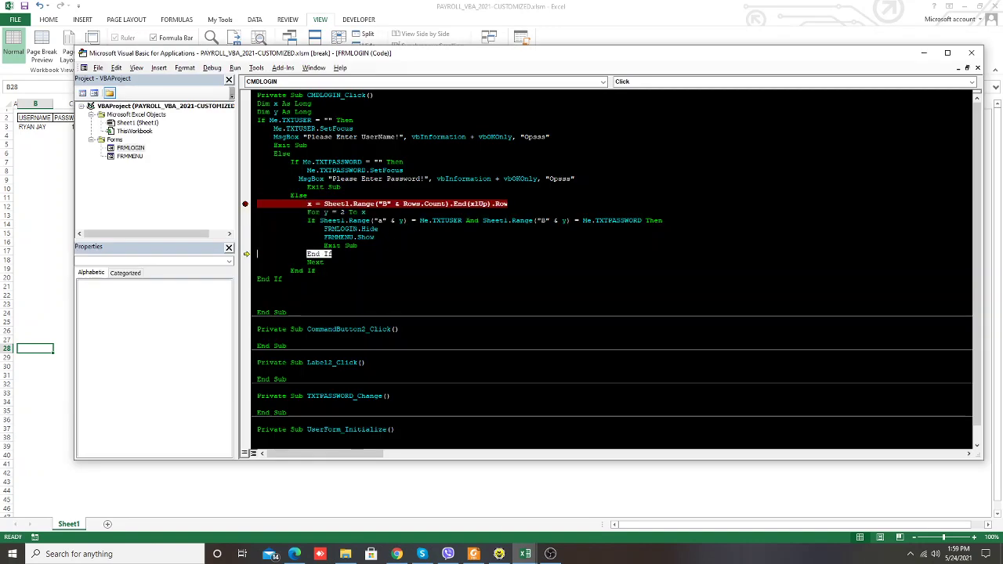
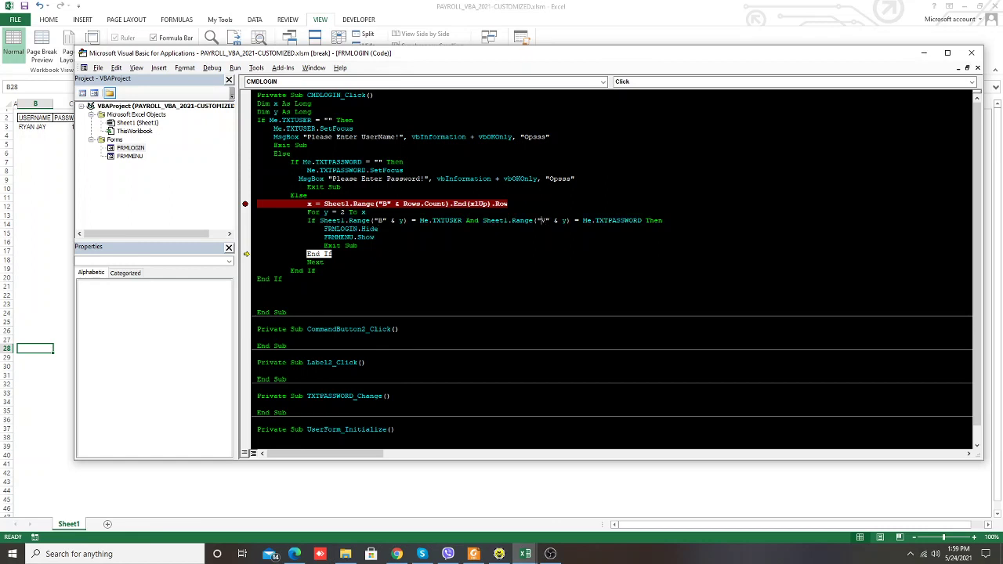
# Change the password lookup column from V to C, then test the login form.
pyautogui.doubleClick(542, 220)
pyautogui.write('C')
pyautogui.click(235, 68)
pyautogui.click(249, 101)
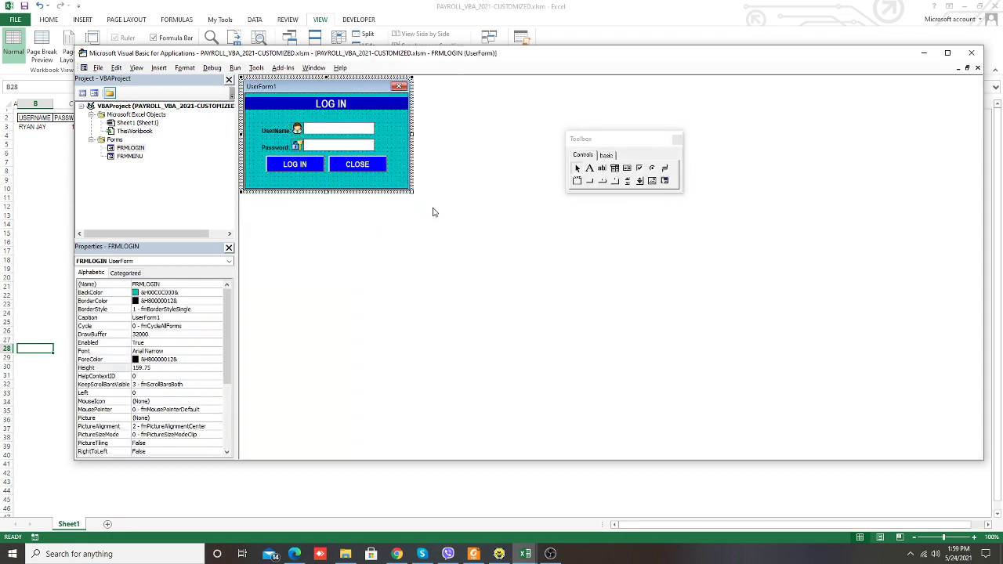
pyautogui.press('F5')
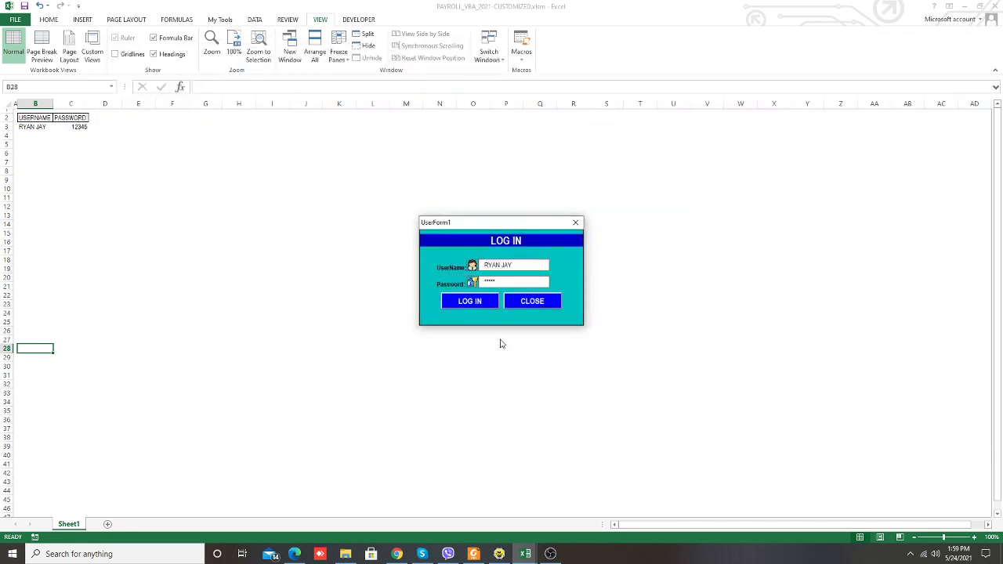
pyautogui.click(470, 303)
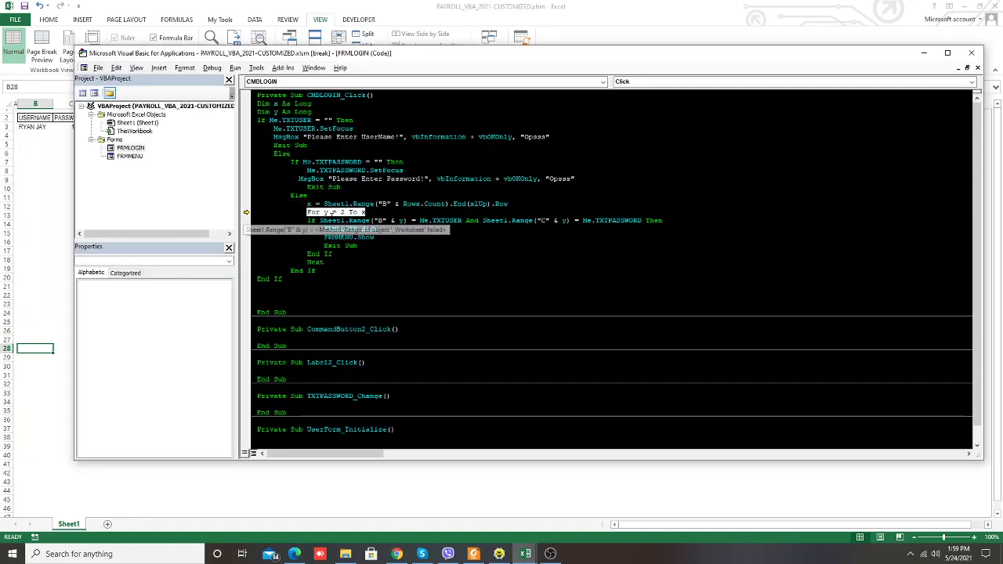
# Make the loop start at row 3 (For y = 3 To x) and step through the credentials check.
pyautogui.press('F8')
pyautogui.press('F8')
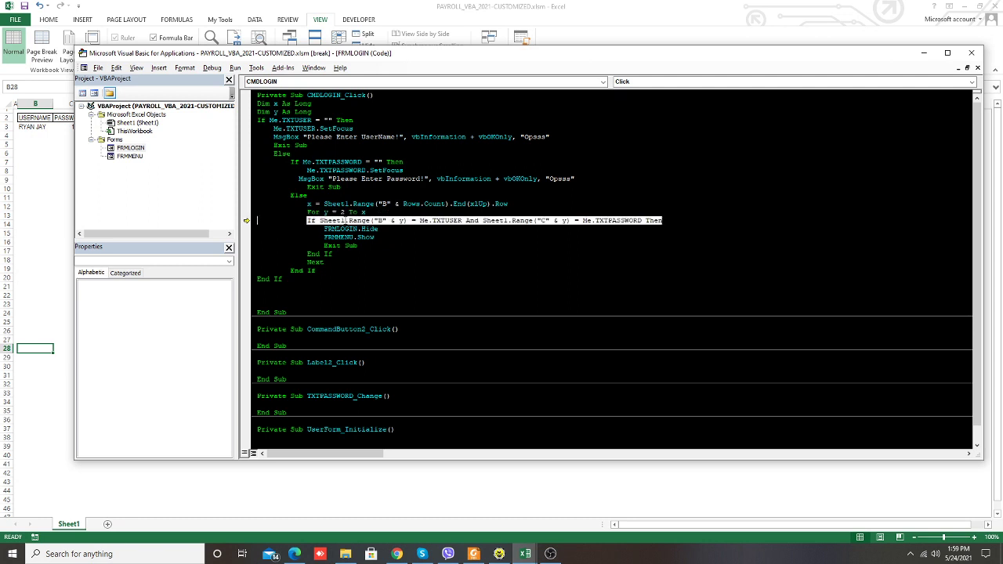
pyautogui.moveTo(350, 222)
pyautogui.doubleClick(341, 211)
pyautogui.write('3')
pyautogui.moveTo(246, 220); pyautogui.dragTo(246, 212)
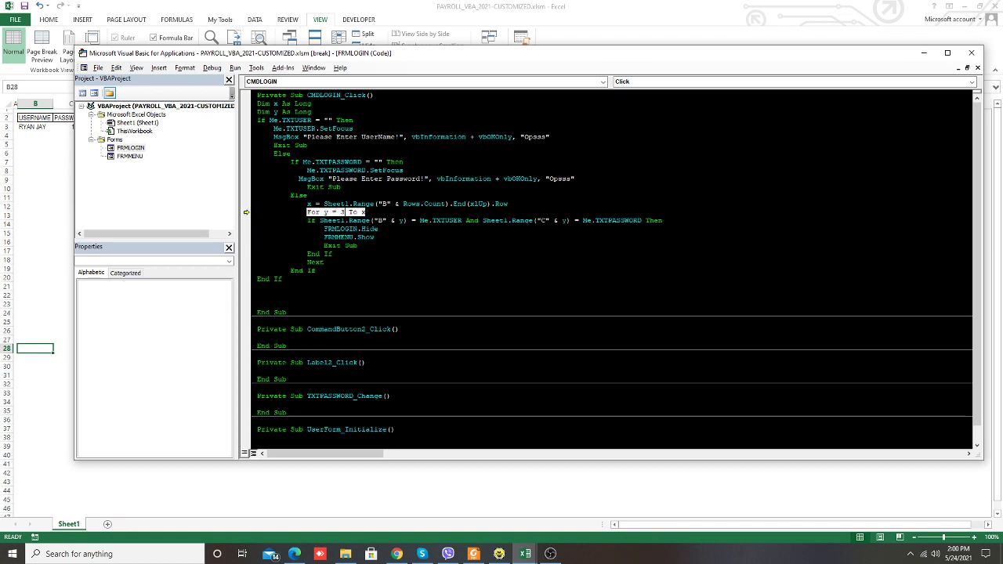
pyautogui.press('F8')
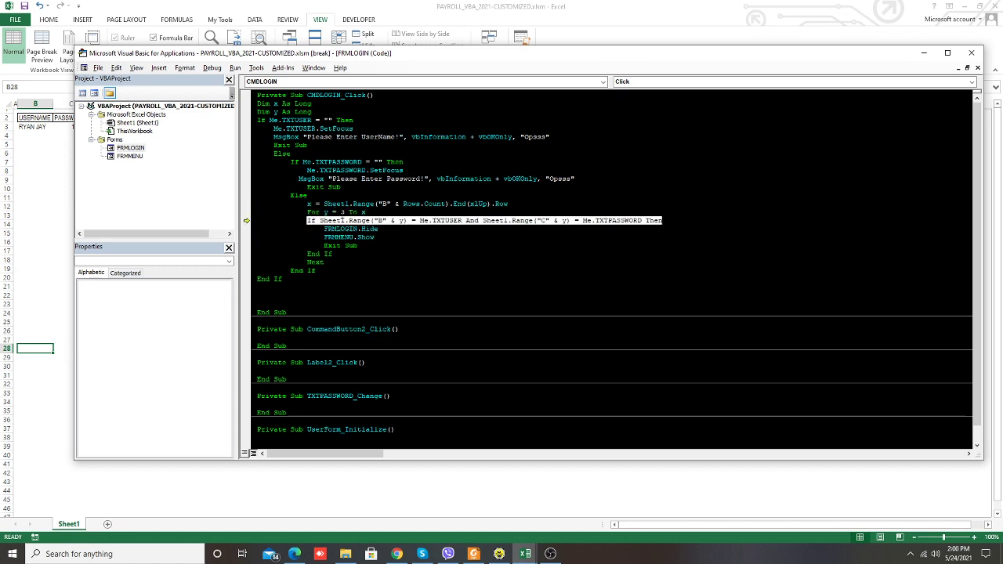
pyautogui.moveTo(319, 212)
pyautogui.press('F8')
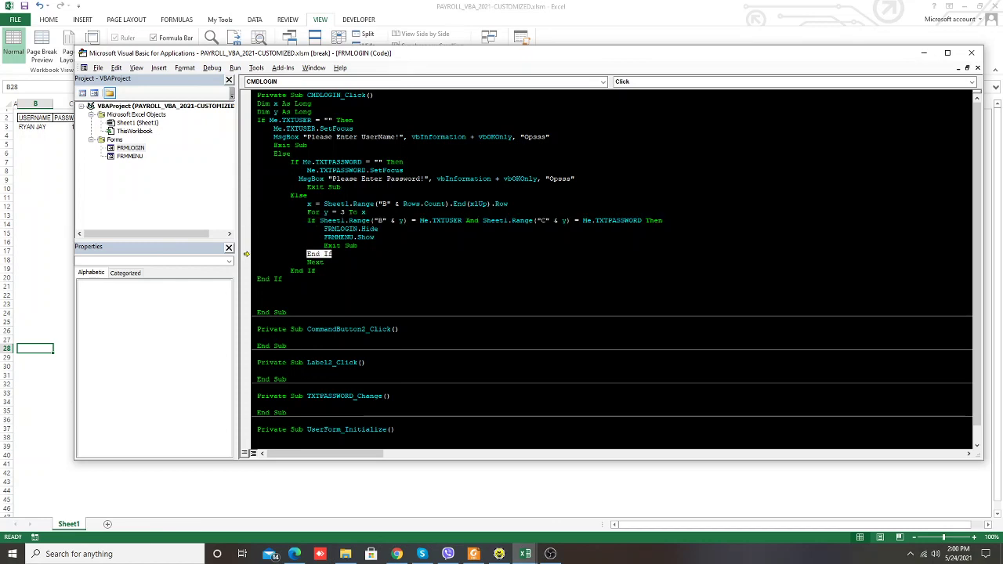
# Make the check compare Range("C" & y).Text and reset the paused run.
pyautogui.moveTo(366, 222)
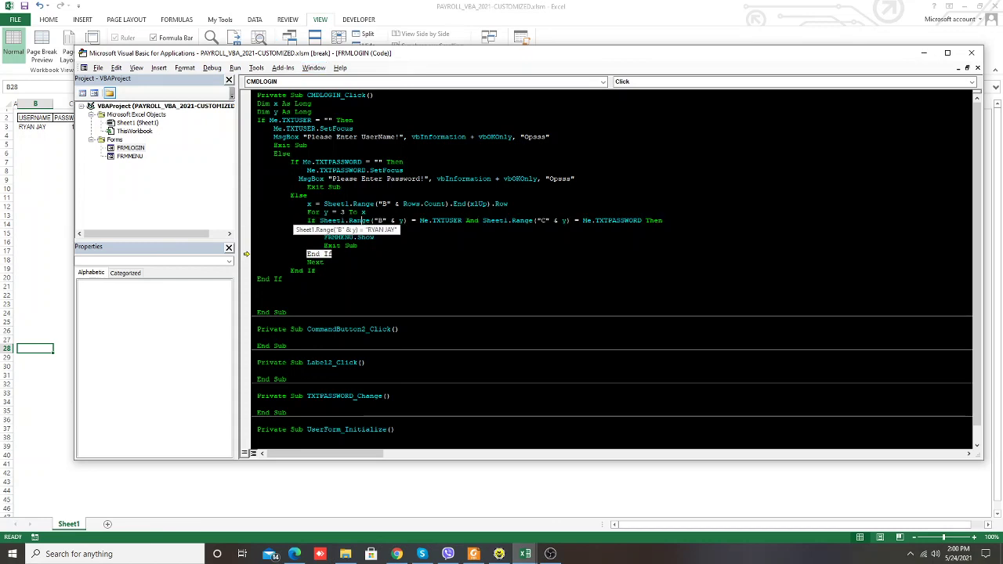
pyautogui.moveTo(510, 221)
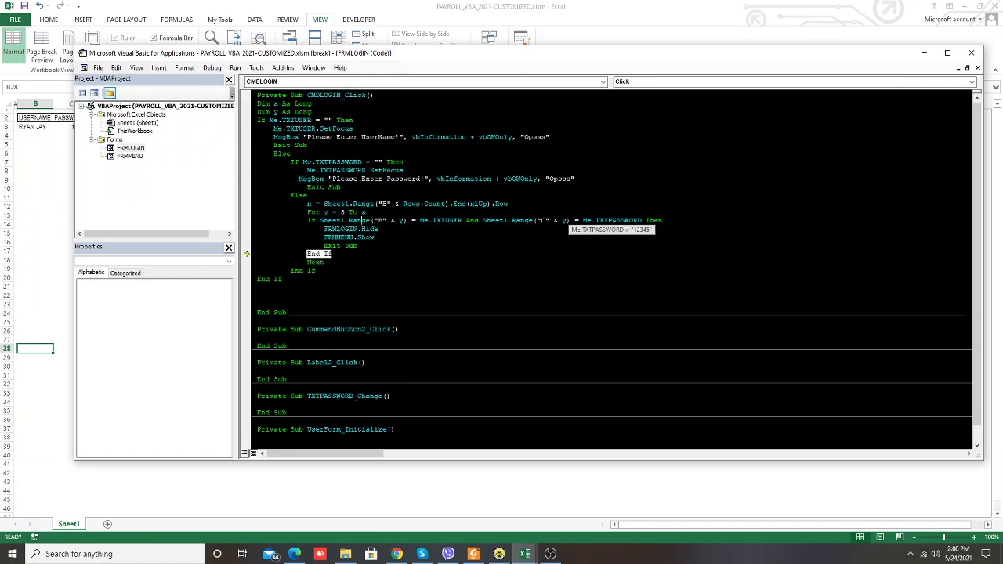
pyautogui.write('.TE')
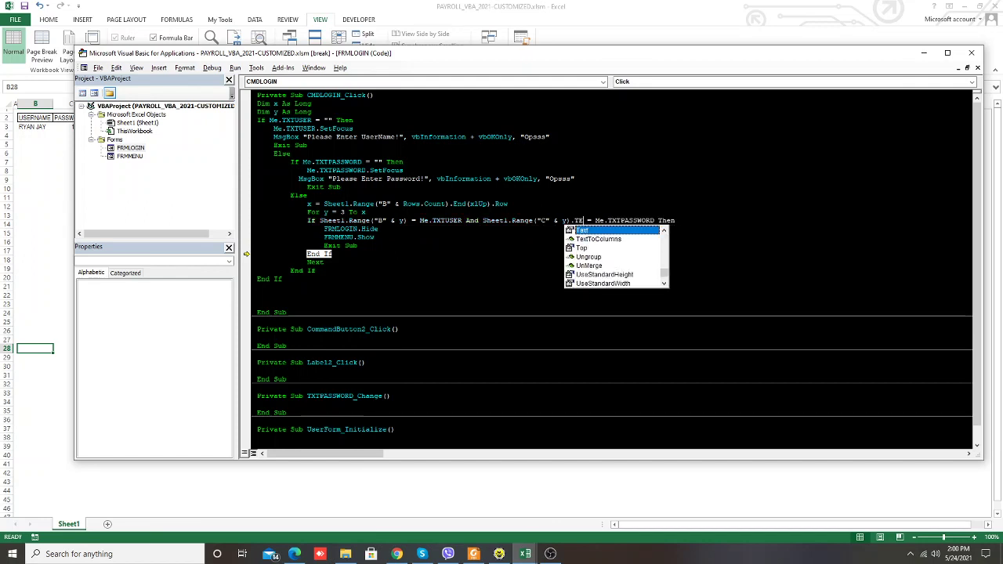
pyautogui.write('XT')
pyautogui.click(582, 230)
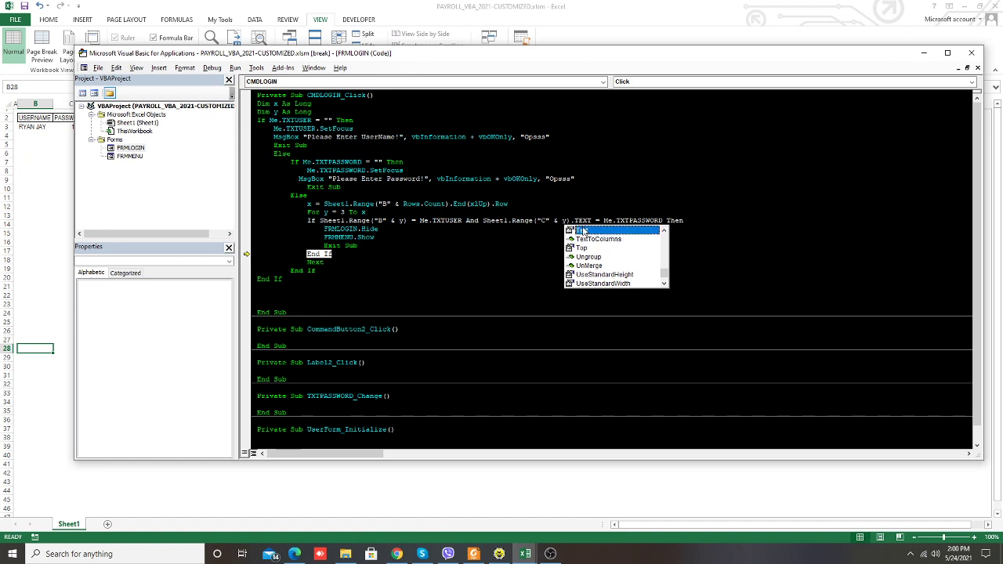
pyautogui.click(358, 245)
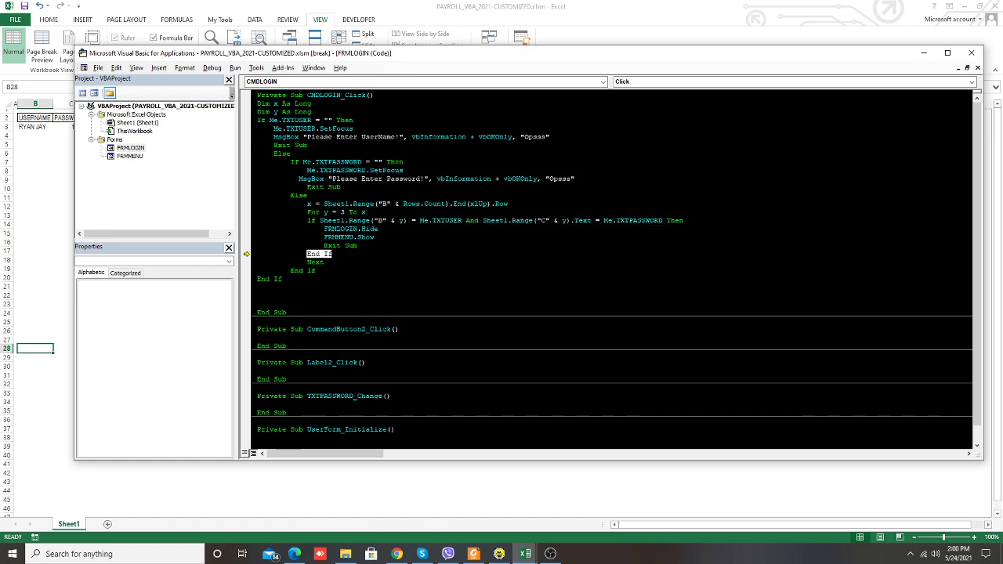
pyautogui.click(235, 67)
pyautogui.click(253, 103)
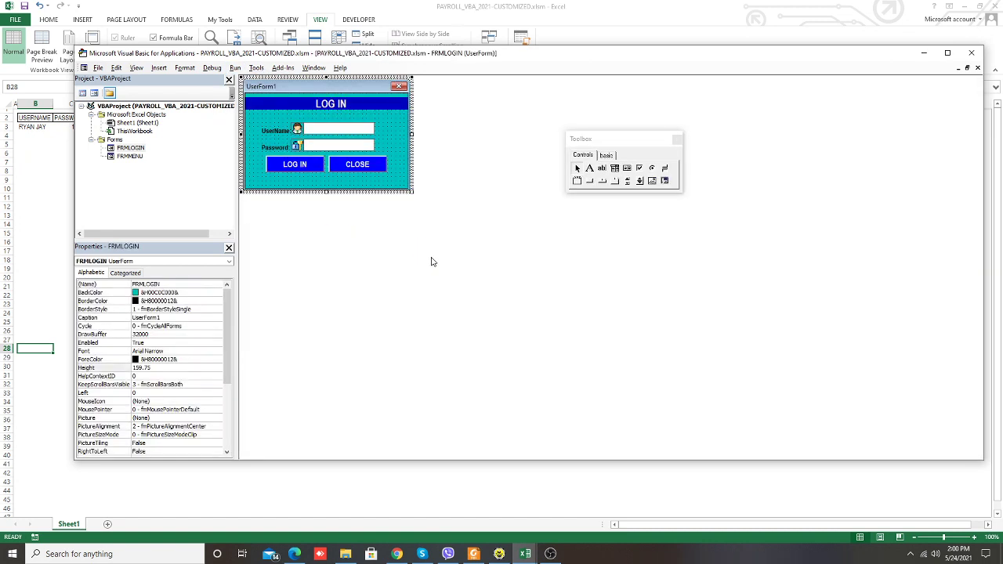
pyautogui.press('F5')
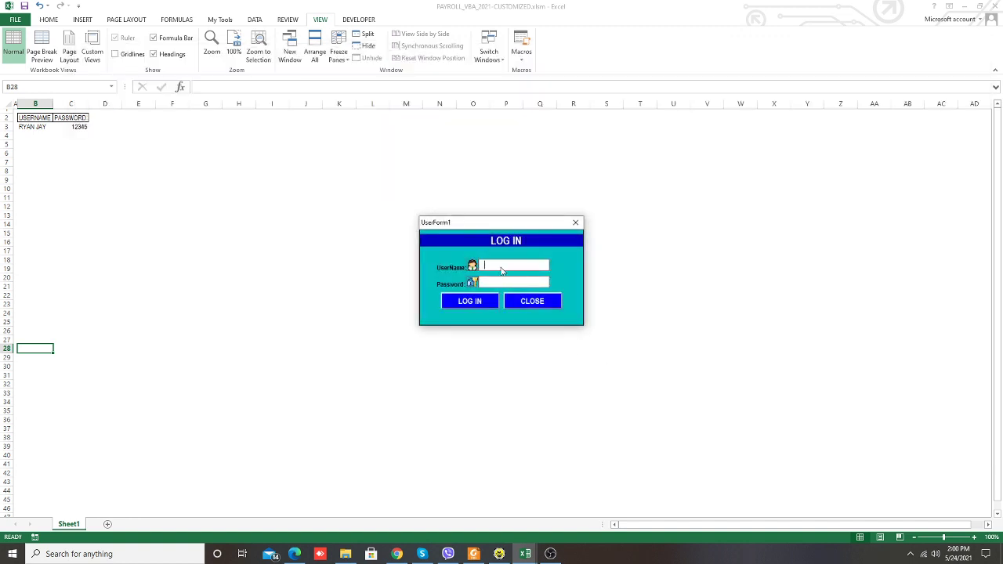
pyautogui.write('RYAN JAY')
pyautogui.click(479, 302)
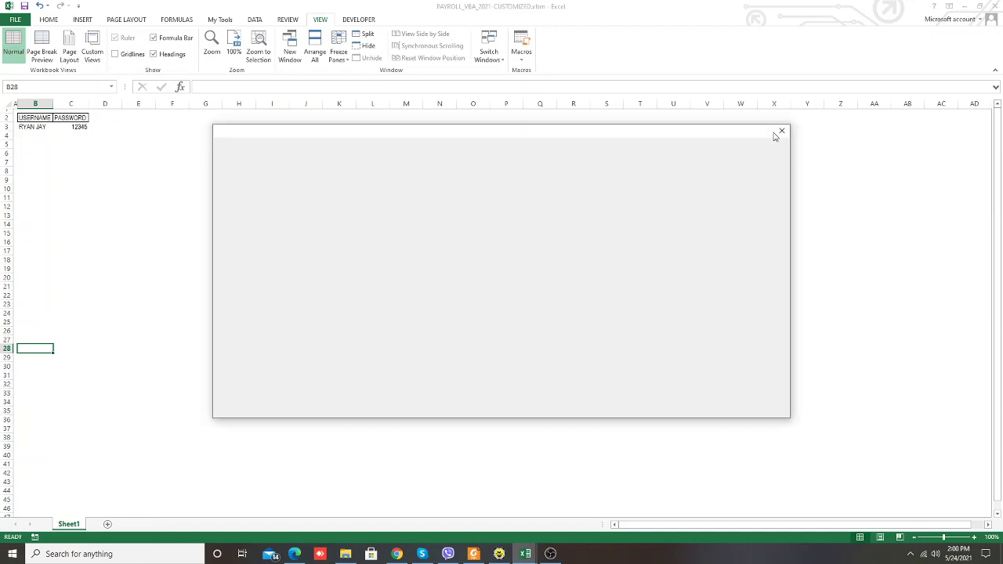
pyautogui.click(784, 133)
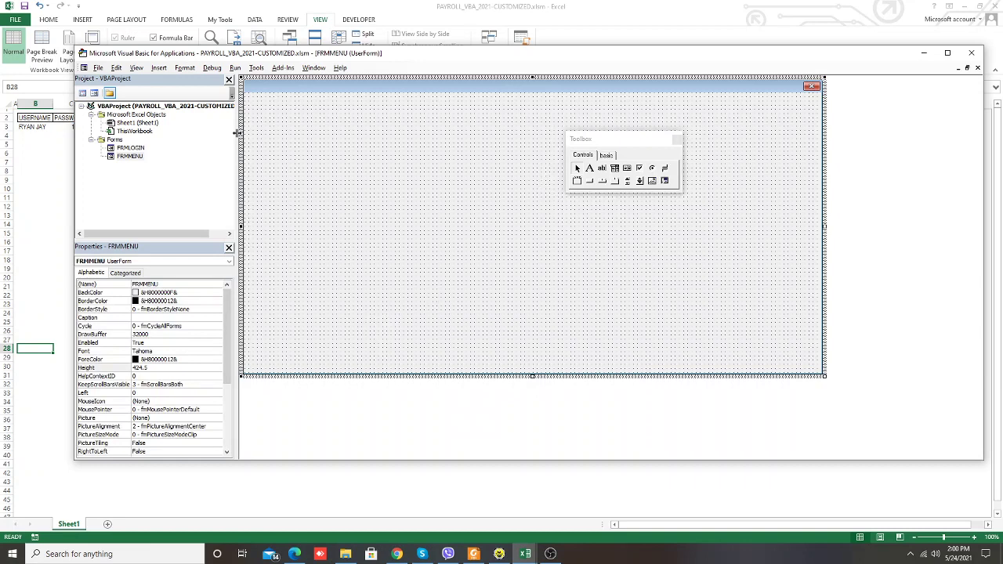
pyautogui.doubleClick(131, 148)
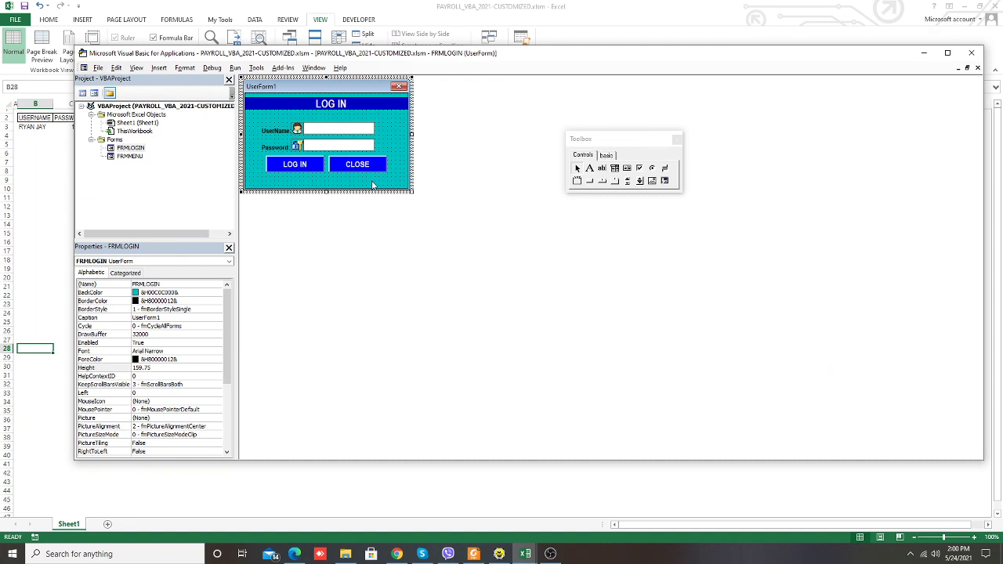
pyautogui.press('F5')
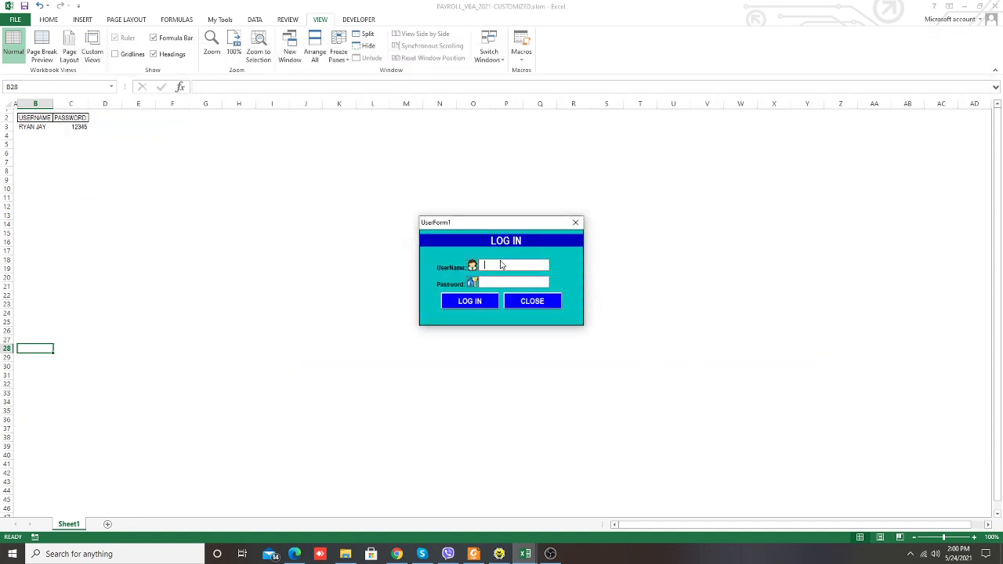
pyautogui.click(575, 223)
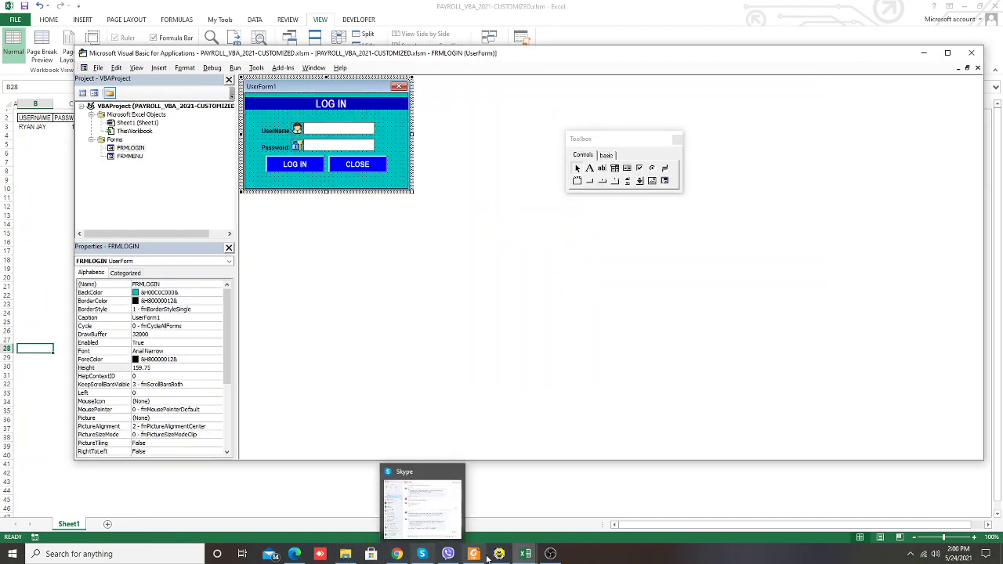
pyautogui.moveTo(524, 551)
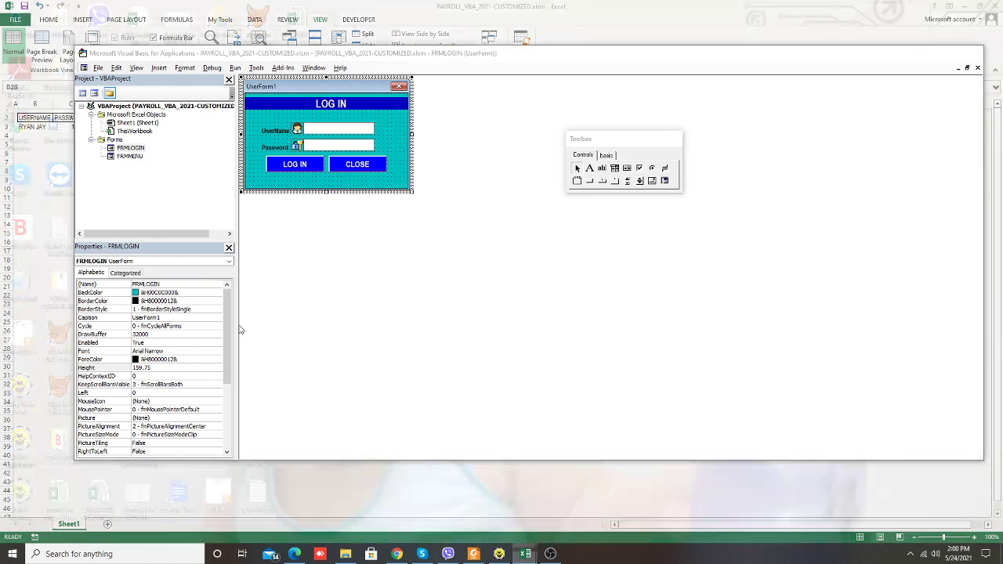
# Open the payroll - Copy (2).xlsm workbook and reset its running code.
pyautogui.click(346, 555)
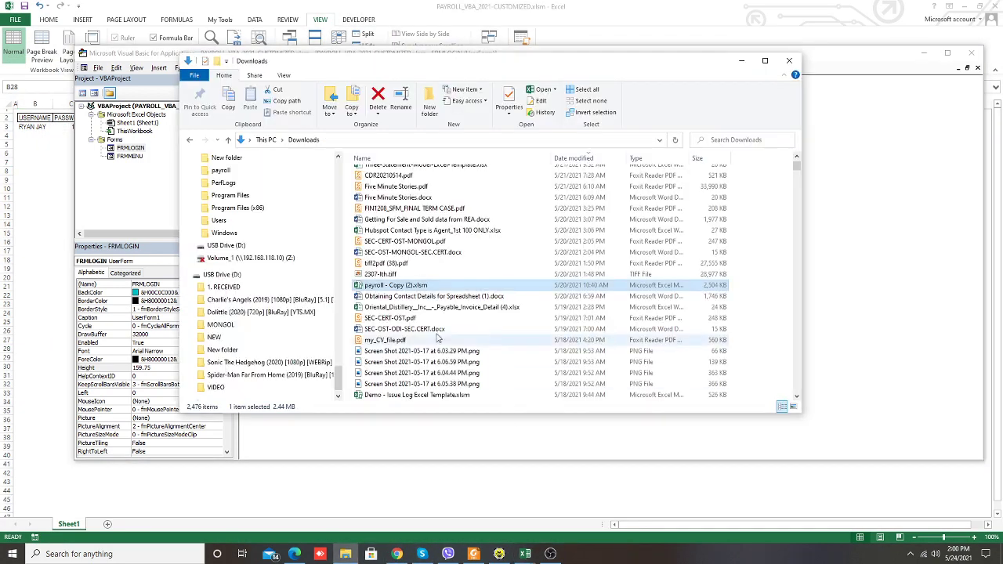
pyautogui.click(394, 285)
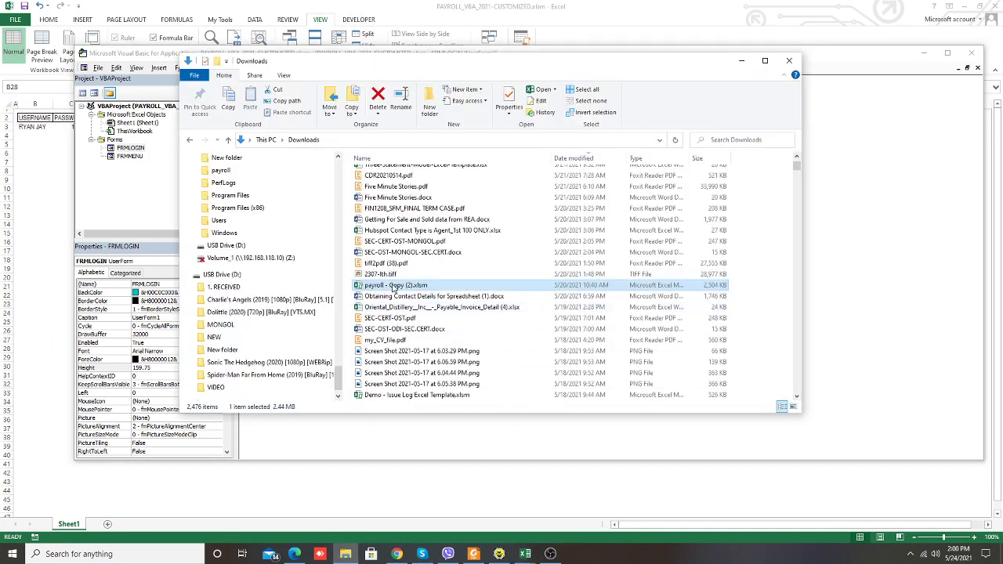
pyautogui.doubleClick(507, 287)
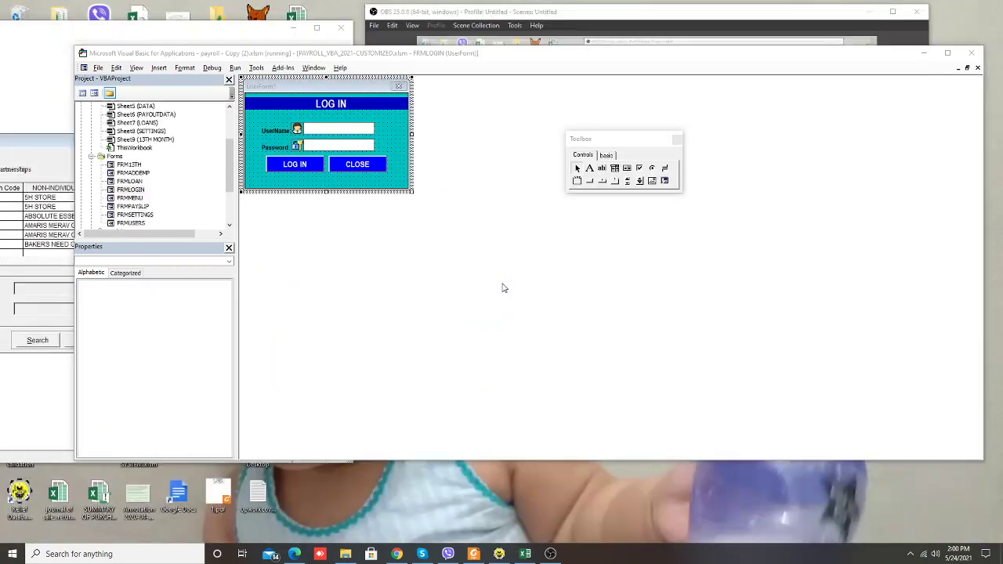
pyautogui.click(235, 67)
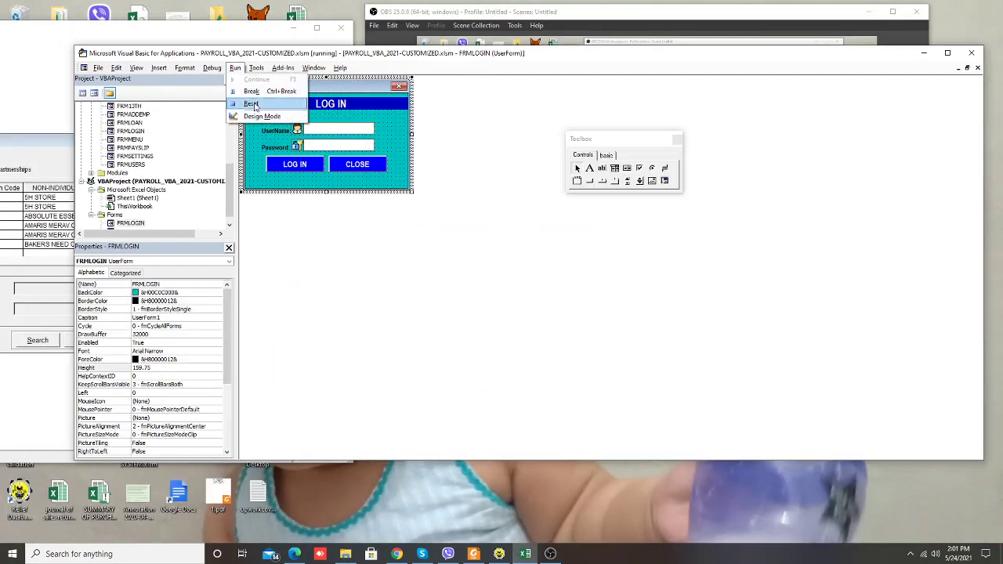
pyautogui.click(250, 103)
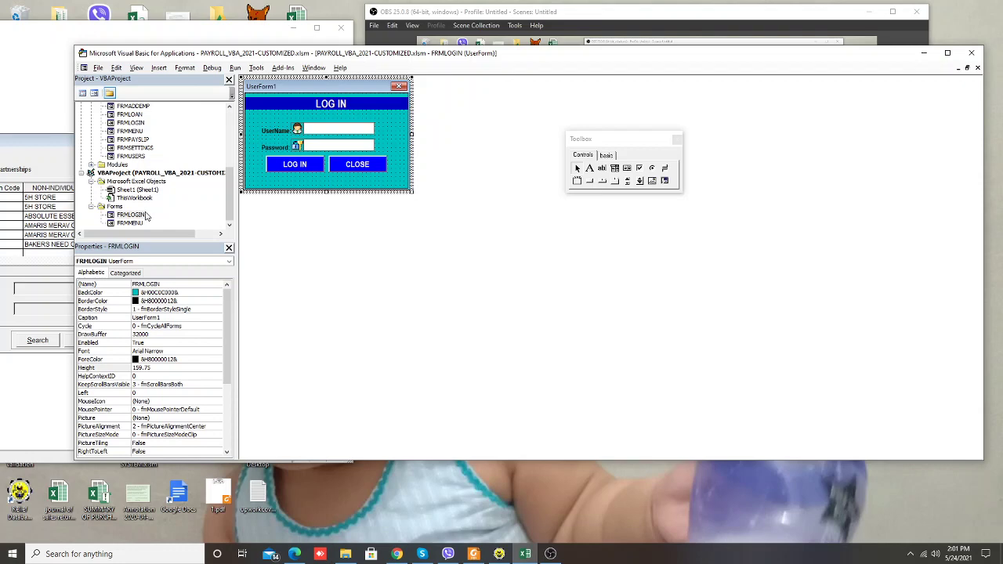
# Select all the HideBar code in the copy workbook's HIDETITLEBAR module.
pyautogui.click(90, 165)
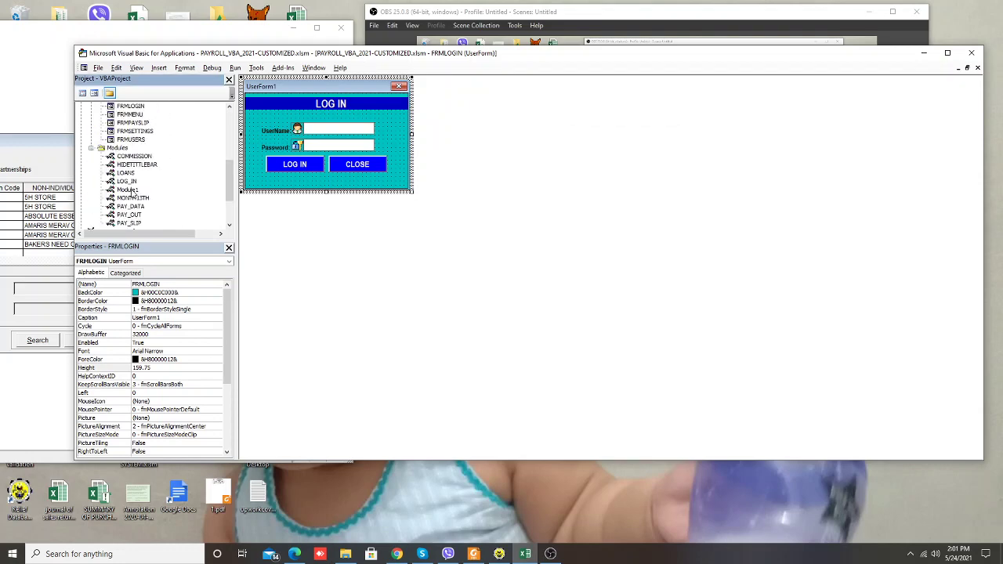
pyautogui.doubleClick(138, 164)
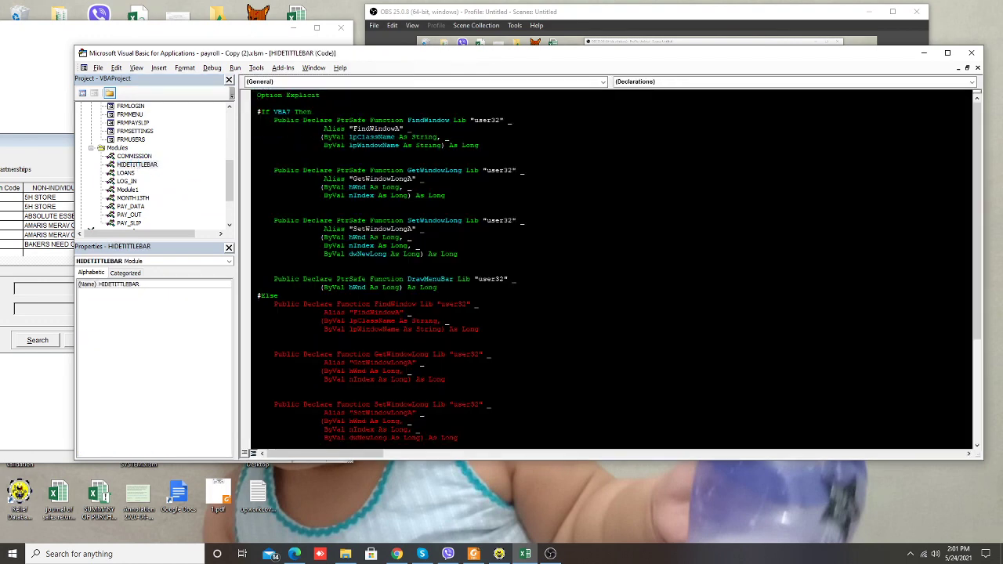
pyautogui.hotkey('ctrl', 'a')
pyautogui.hotkey('ctrl', 'c')
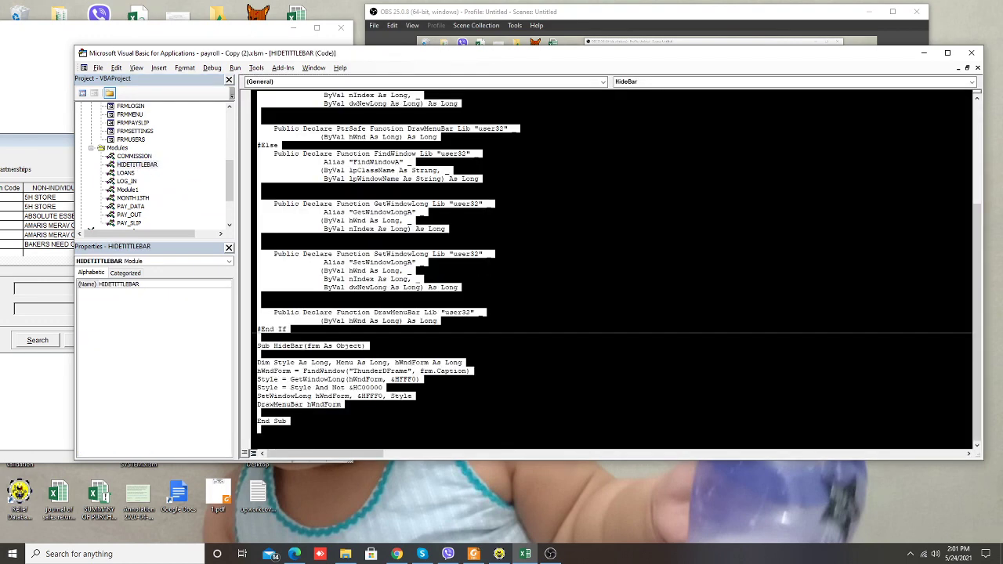
pyautogui.scroll(-2, 188, 192)
# Insert a new module in the PAYROLL_VBA_2021-CUSTOMIZED project and paste the HideBar code into it.
pyautogui.click(159, 67)
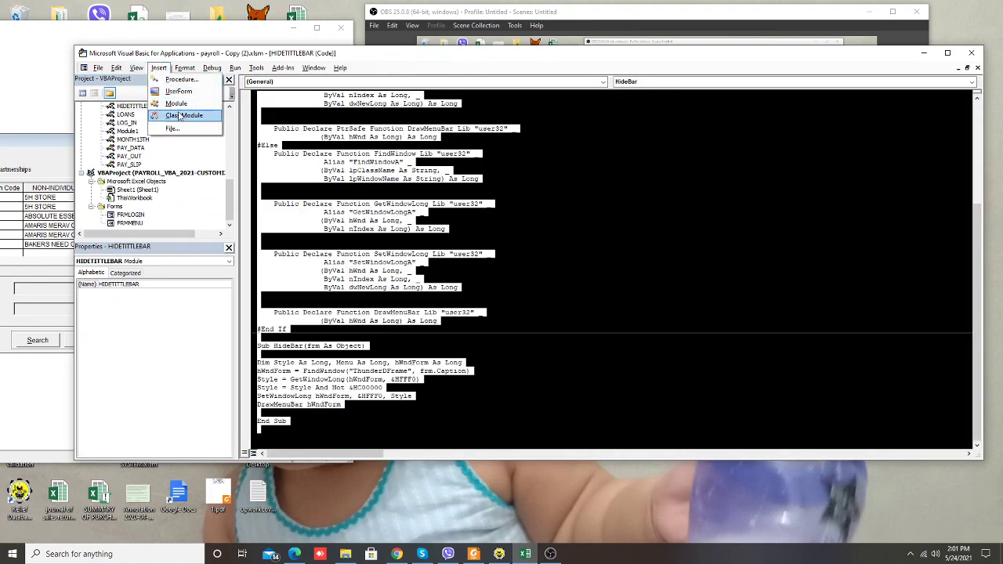
pyautogui.click(176, 103)
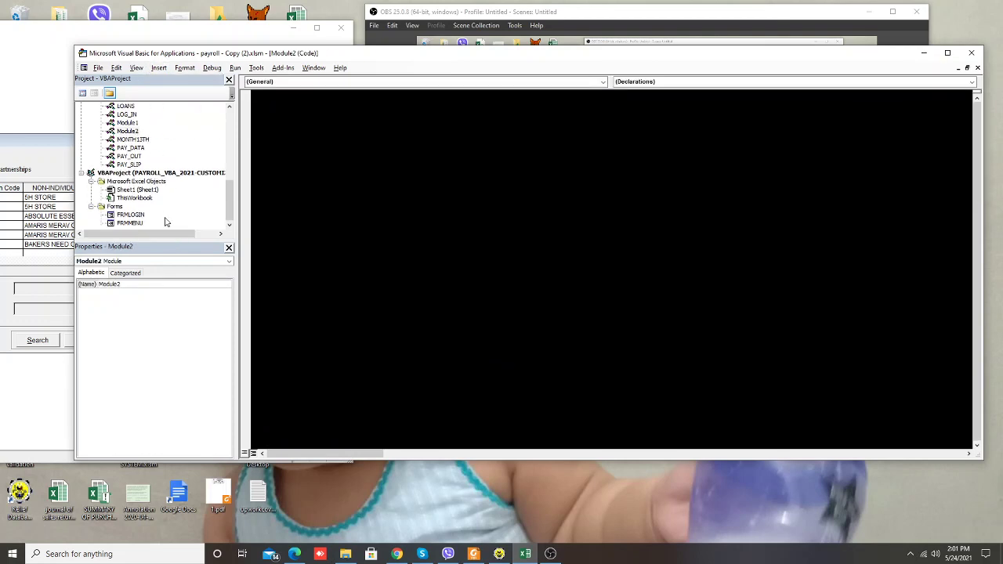
pyautogui.doubleClick(127, 214)
pyautogui.click(130, 165)
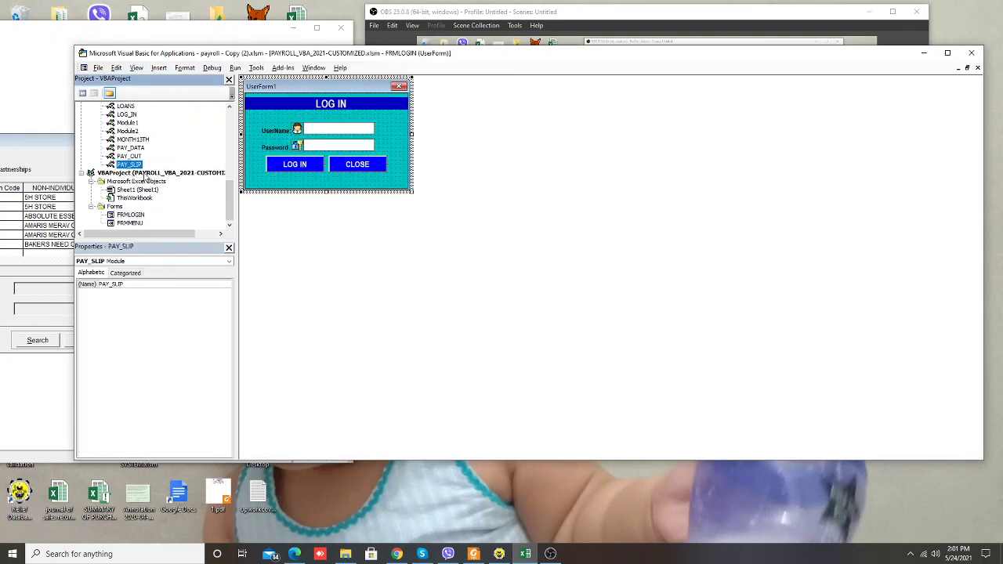
pyautogui.doubleClick(145, 173)
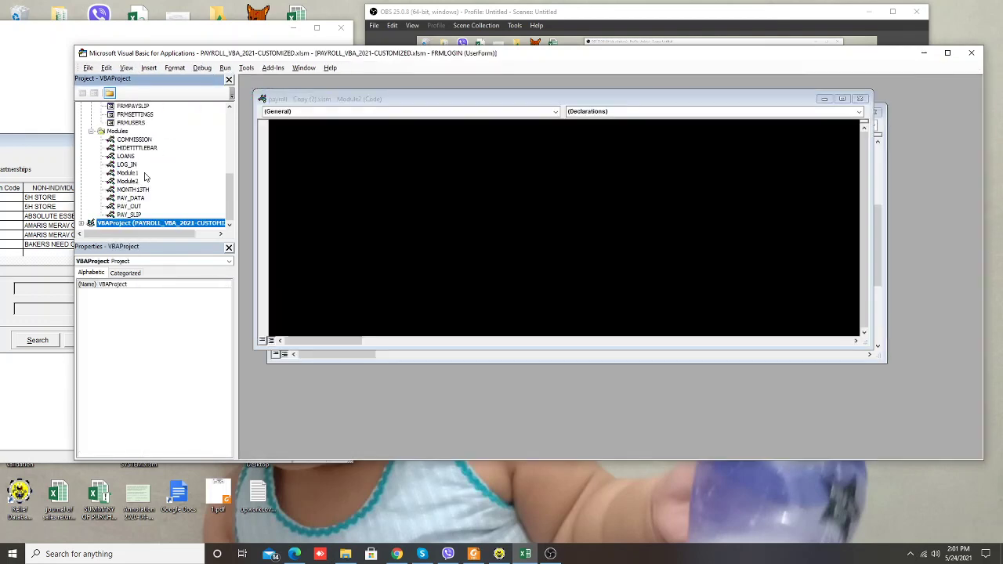
pyautogui.click(84, 225)
pyautogui.doubleClick(130, 223)
pyautogui.click(158, 67)
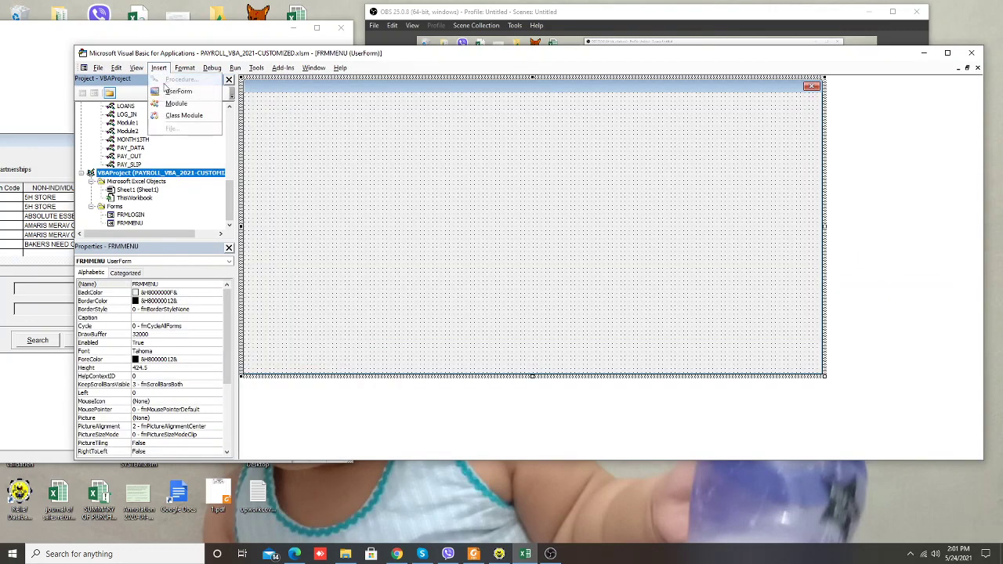
pyautogui.click(176, 105)
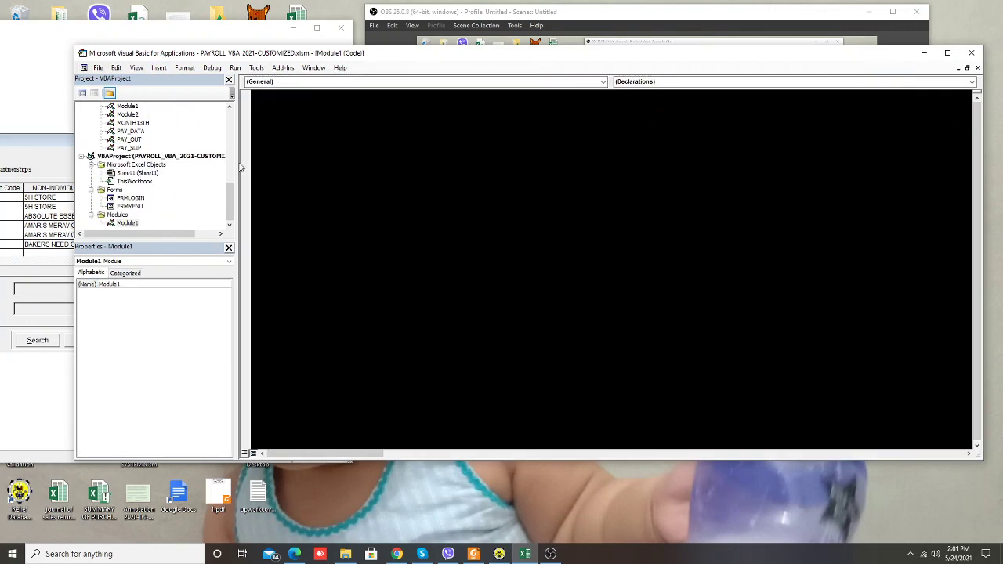
pyautogui.hotkey('ctrl', 'v')
# Rename the new module NO_TITLE_BAR and go back to the FRMLOGIN design.
pyautogui.rightClick(127, 223)
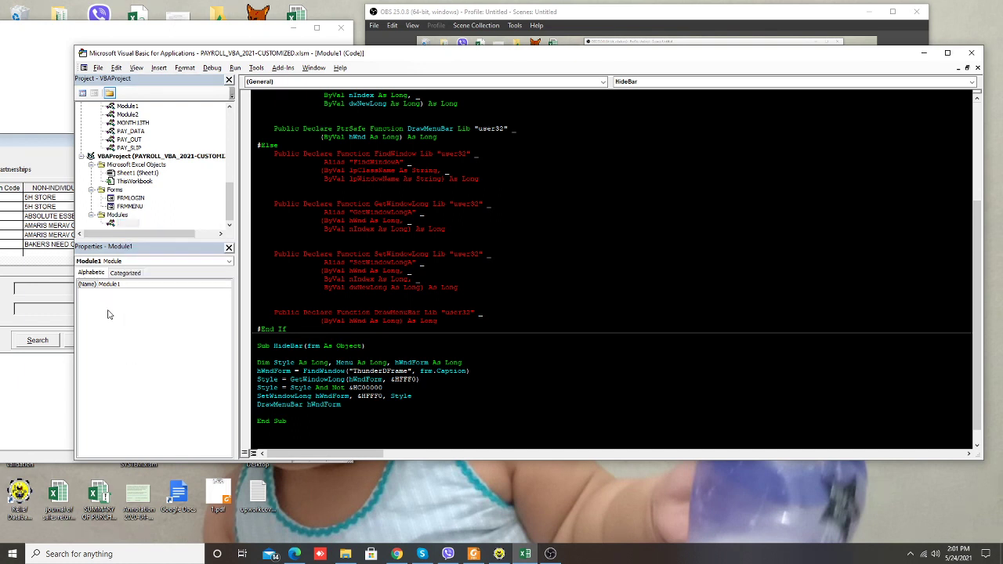
pyautogui.click(119, 284)
pyautogui.doubleClick(121, 284)
pyautogui.write('NO_TITLE_BAR')
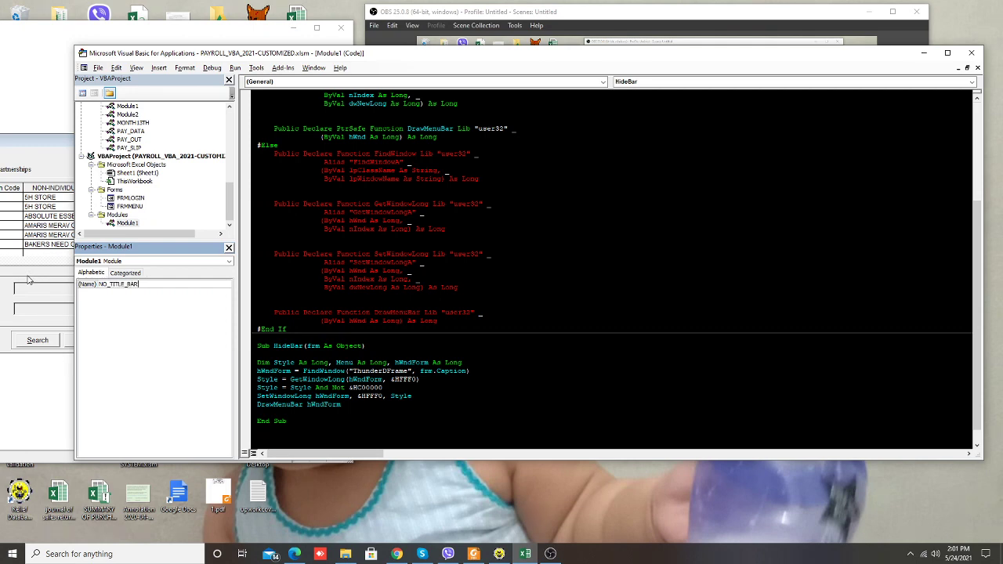
pyautogui.press('Return')
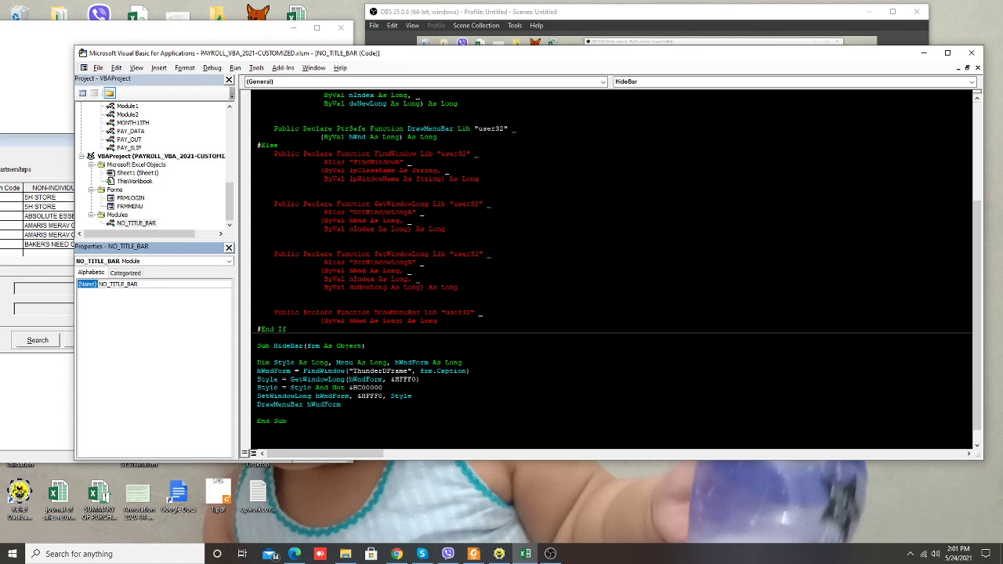
pyautogui.doubleClick(131, 198)
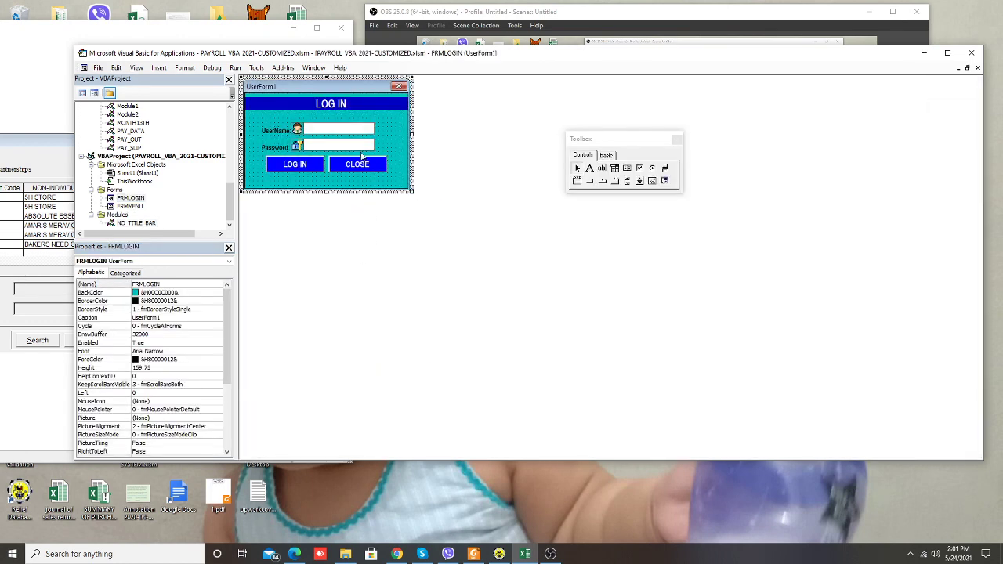
# Test-run the LOG IN form, then bring up FRMLOGIN's code.
pyautogui.press('F5')
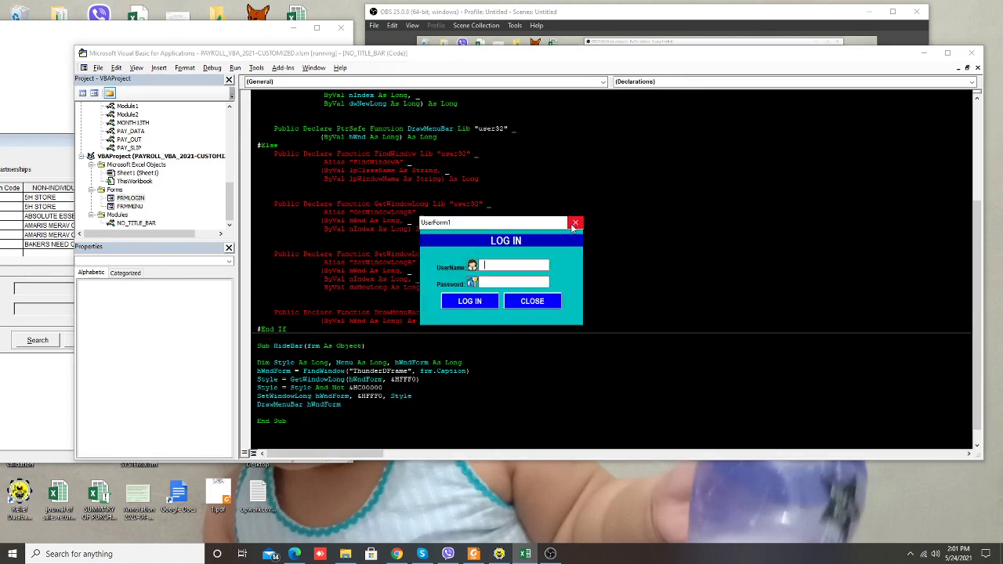
pyautogui.click(576, 223)
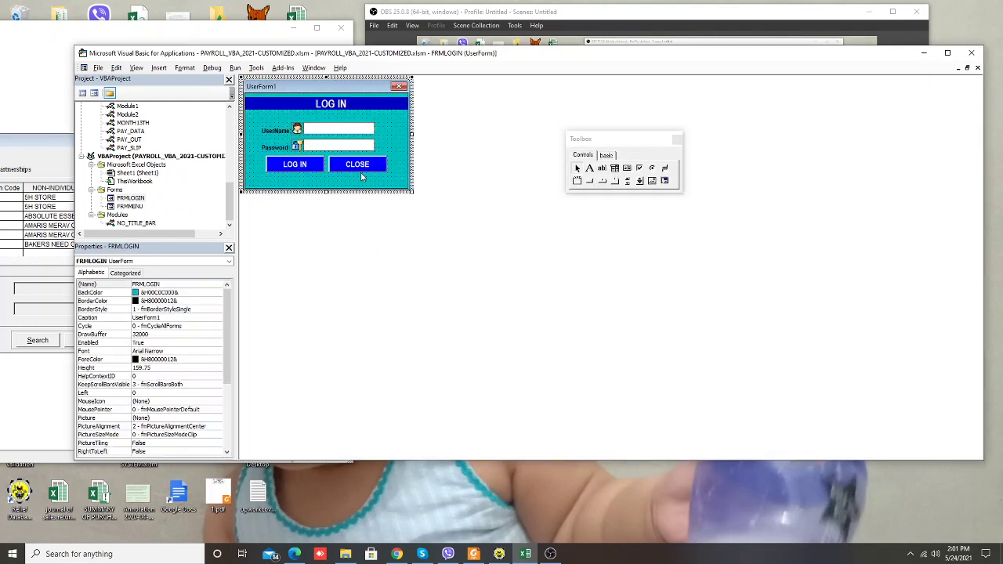
pyautogui.press('F7')
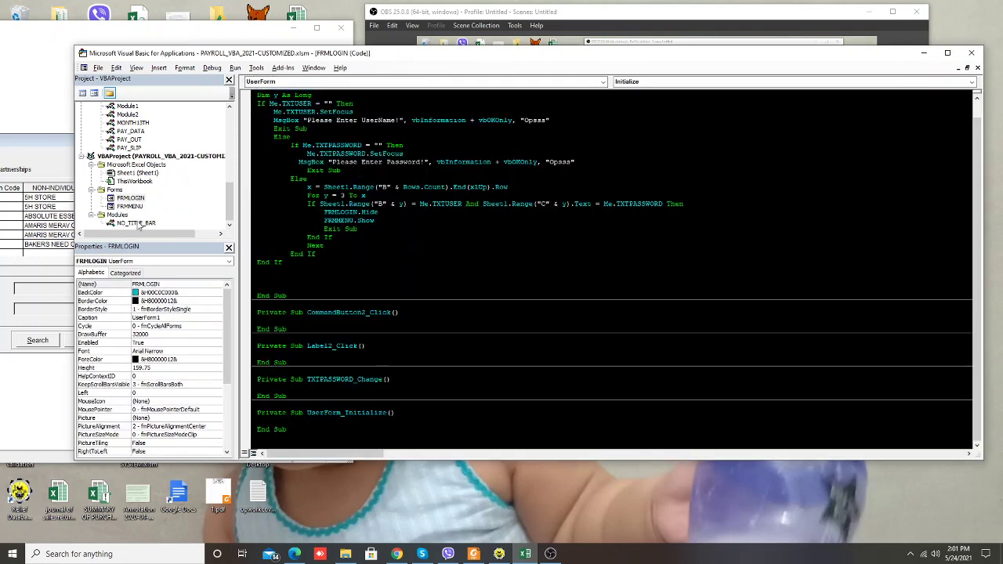
pyautogui.doubleClick(130, 200)
pyautogui.press('F7')
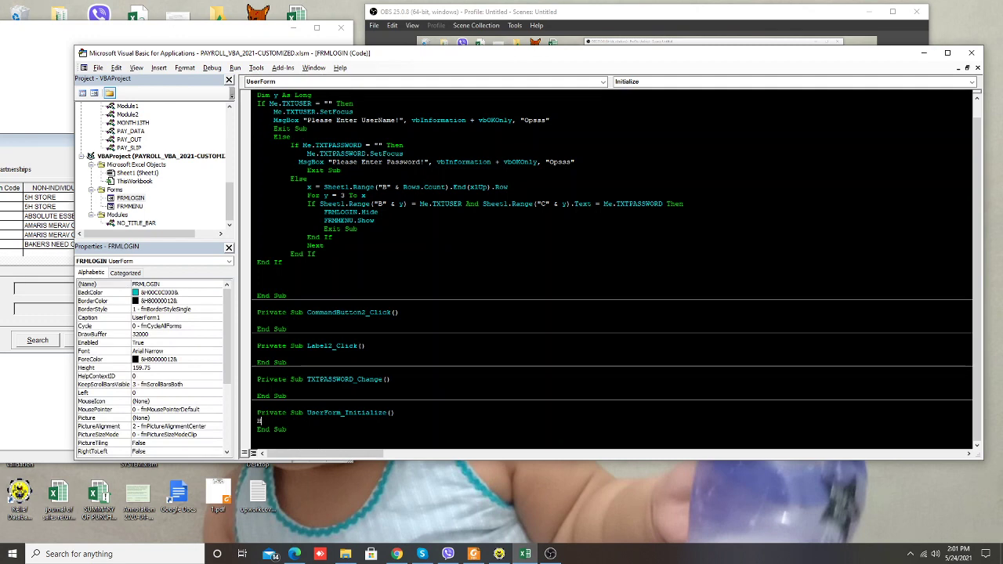
# Add HideBar Me to UserForm_Initialize and run the form to check the title bar is gone.
pyautogui.write('Me')
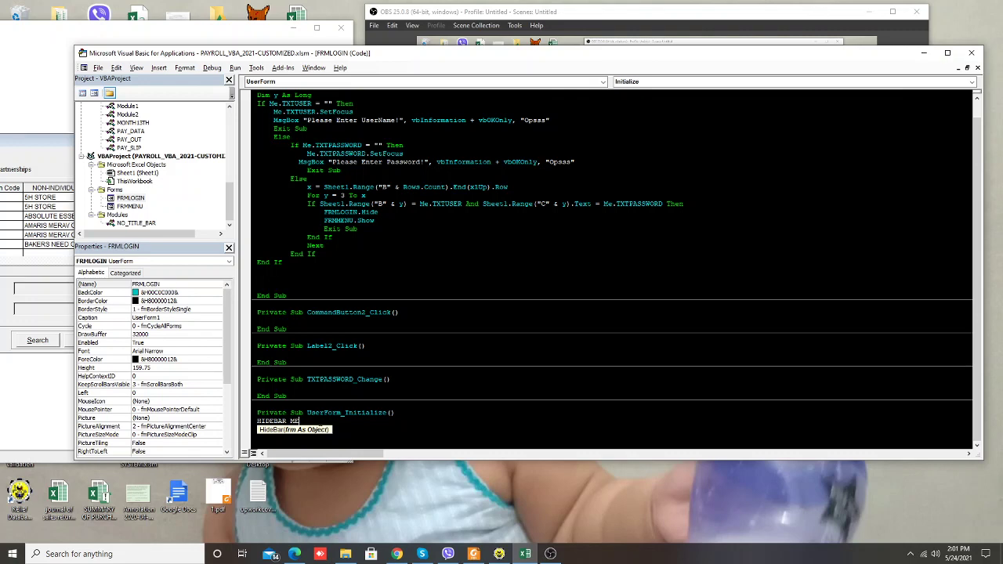
pyautogui.press('Down')
pyautogui.press('F5')
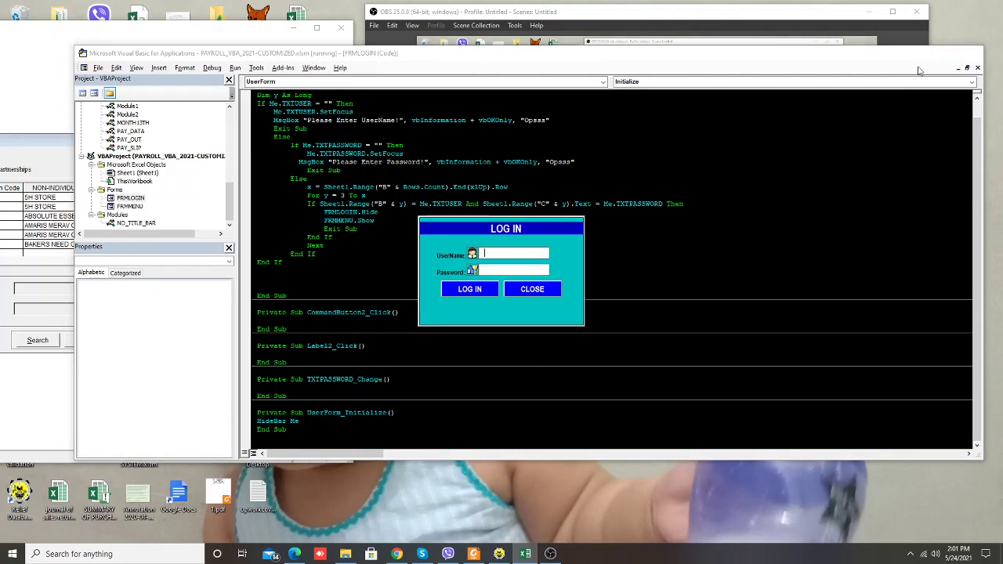
pyautogui.click(924, 52)
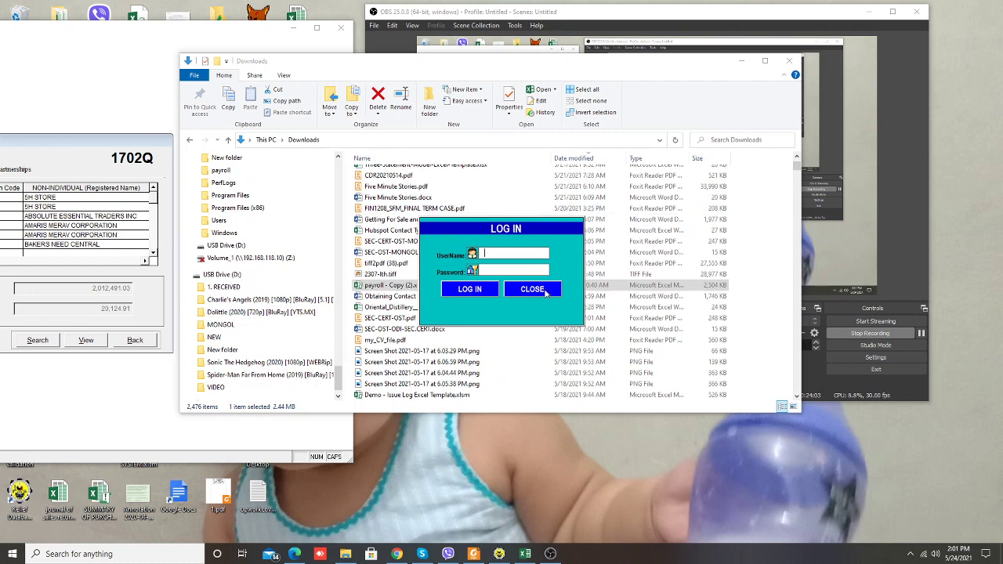
pyautogui.click(546, 291)
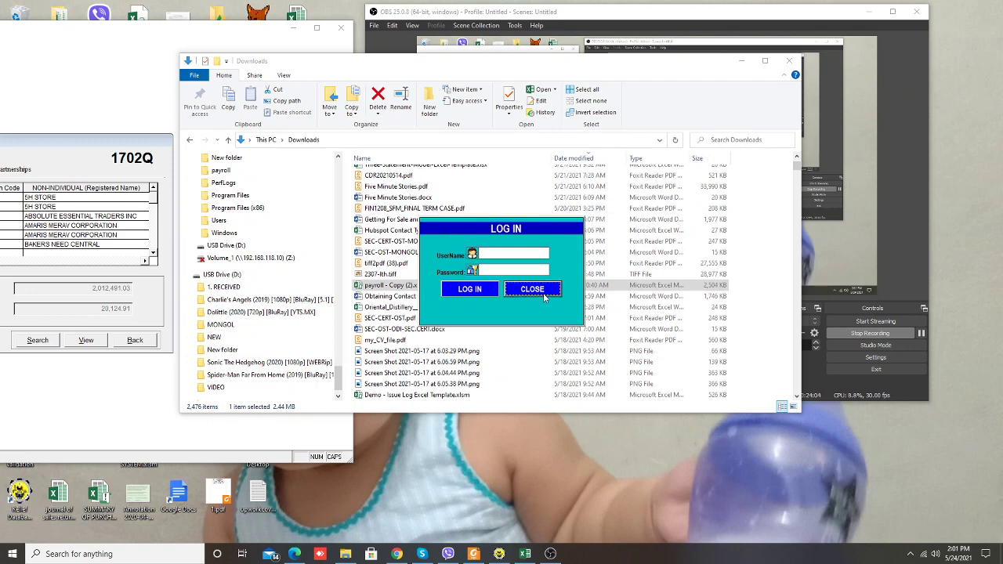
# Reset the running form and create an empty Click procedure for the CLOSE button.
pyautogui.click(522, 555)
pyautogui.click(236, 68)
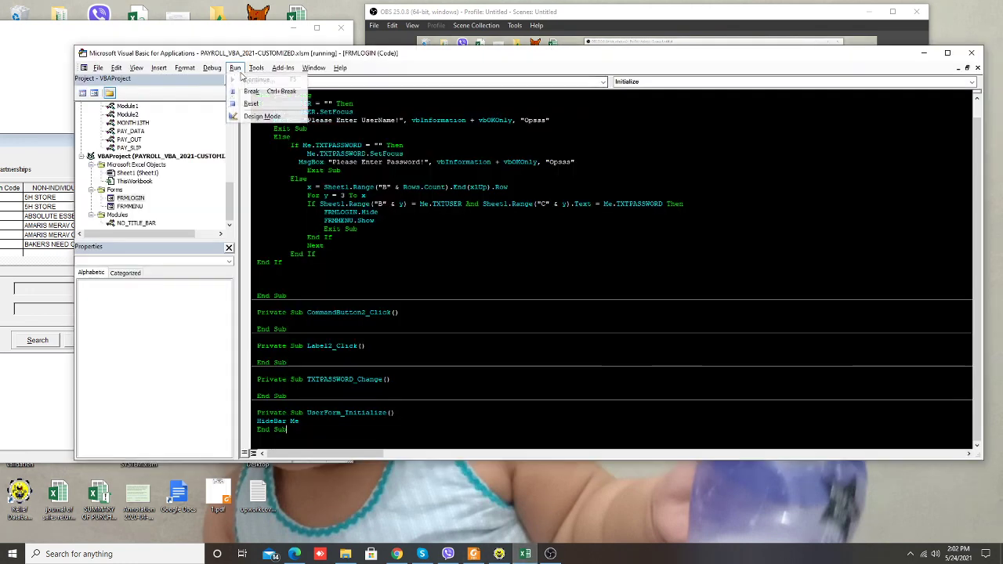
pyautogui.click(251, 91)
pyautogui.click(235, 69)
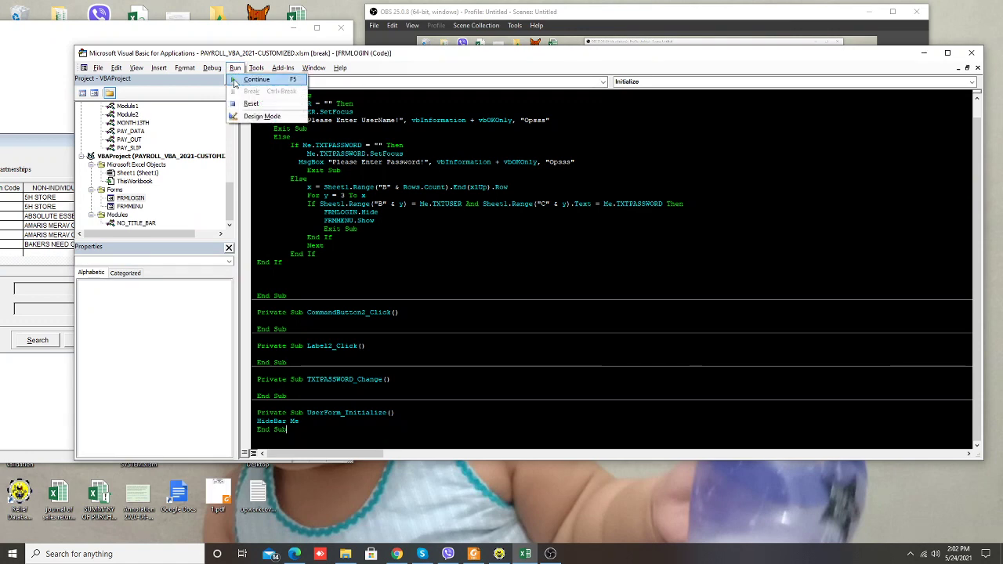
pyautogui.click(251, 104)
pyautogui.doubleClick(375, 164)
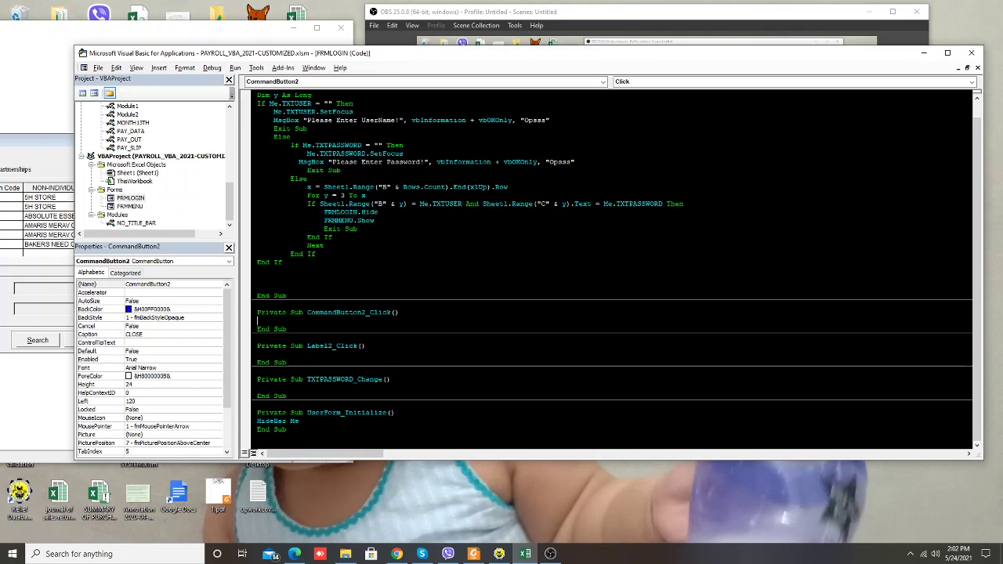
pyautogui.click(235, 68)
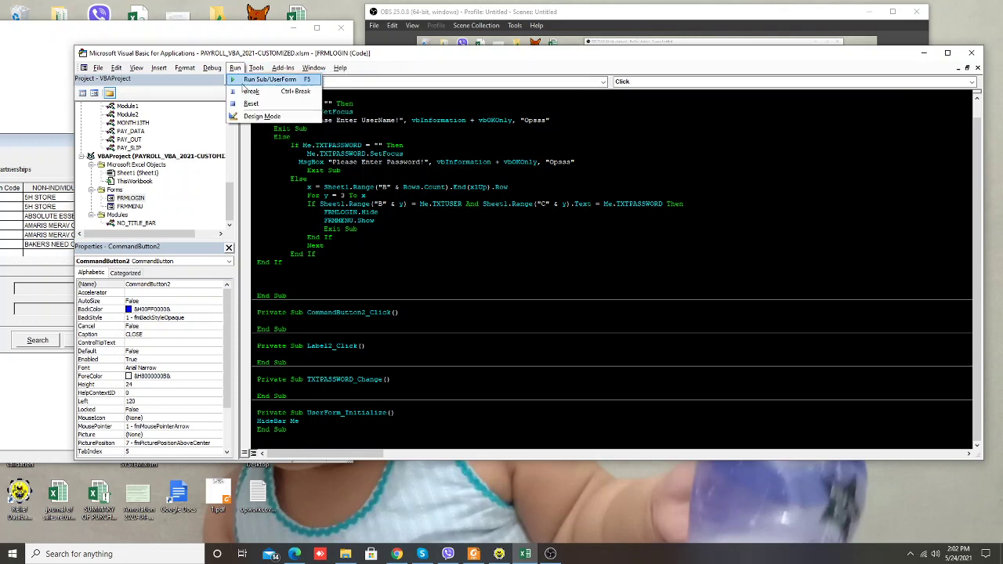
# In the copy's ThisWorkbook code, change Application.Visible = False to True.
pyautogui.hotkey('alt', 'Tab')
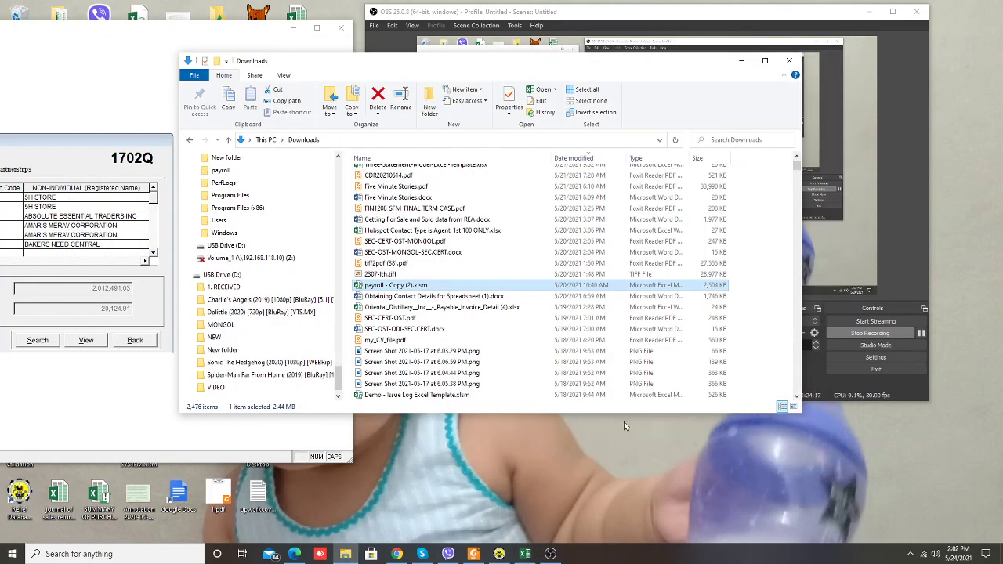
pyautogui.click(525, 554)
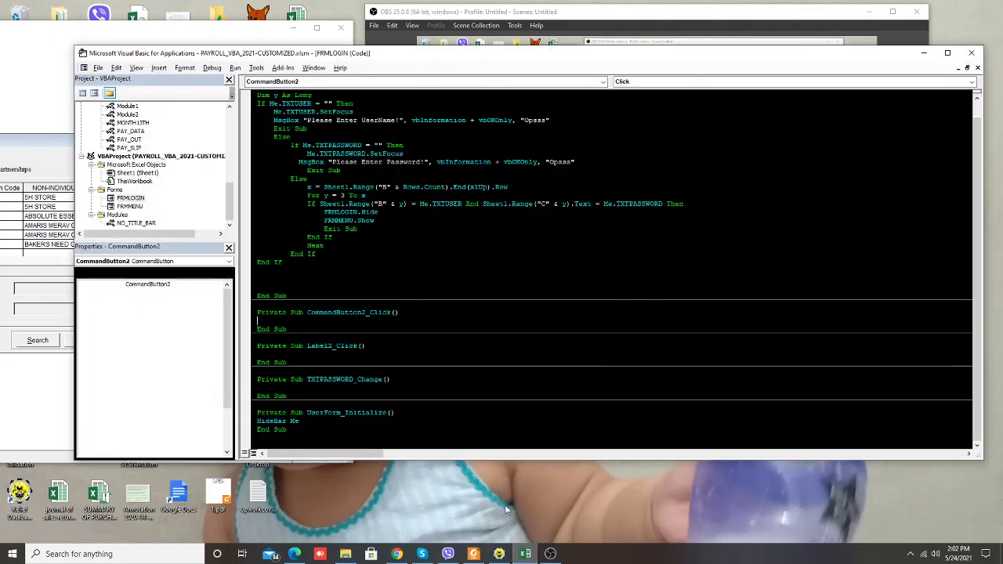
pyautogui.scroll(5, 148, 153)
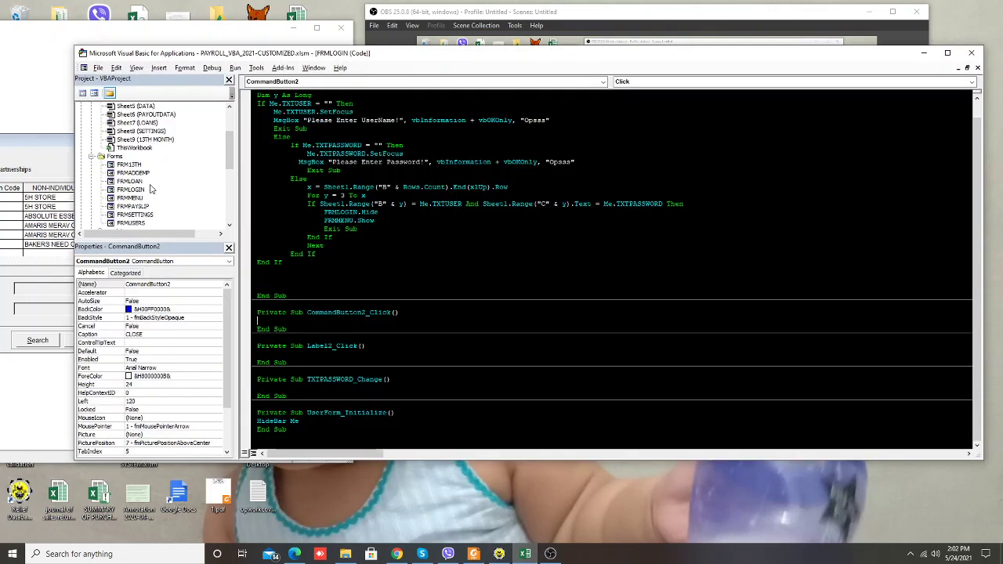
pyautogui.doubleClick(141, 148)
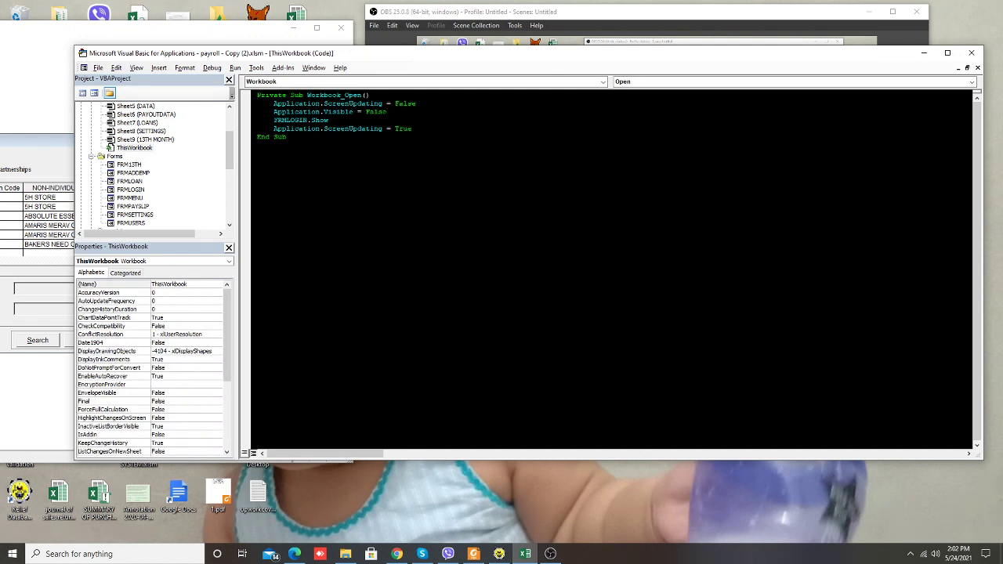
pyautogui.press('BackSpace')
pyautogui.press('BackSpace')
pyautogui.press('Down')
pyautogui.press('Down')
pyautogui.press('Down')
# Set a breakpoint on Workbook_Open and step through it with F8.
pyautogui.click(246, 95)
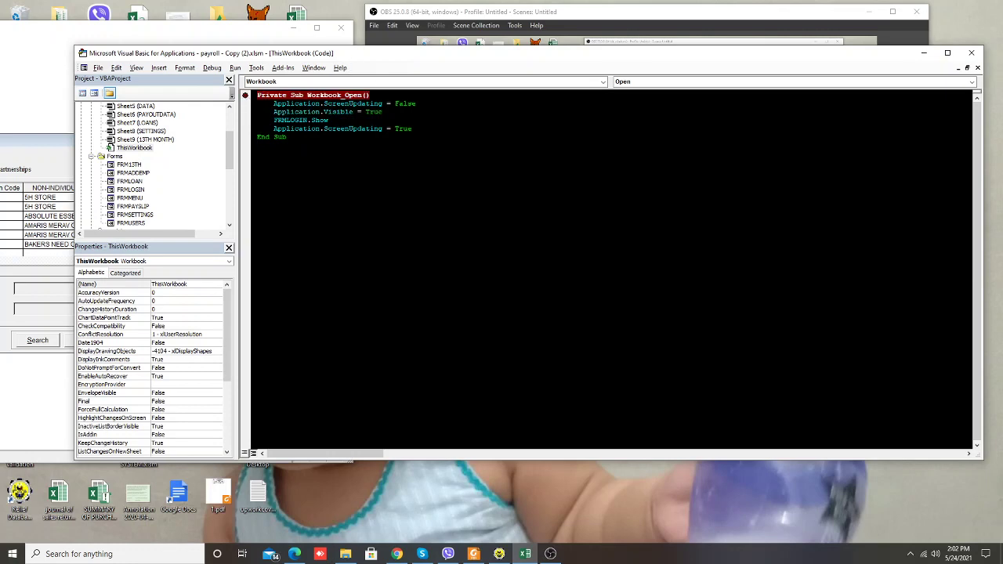
pyautogui.press('F8')
pyautogui.press('F8')
pyautogui.press('F8')
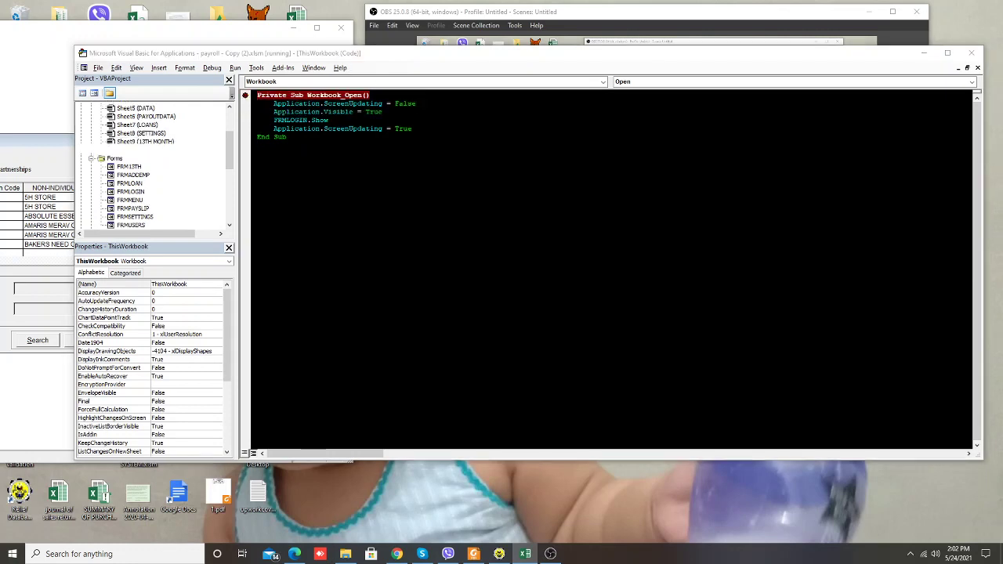
pyautogui.press('F8')
# Reset the running code and switch to the payroll - Copy (2).xlsm workbook.
pyautogui.click(235, 68)
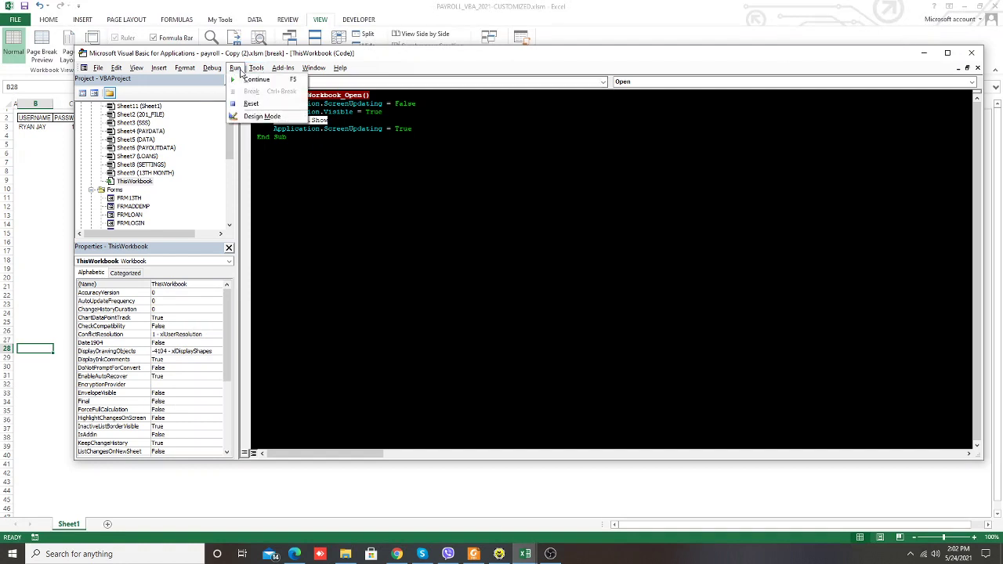
pyautogui.click(250, 103)
pyautogui.click(974, 5)
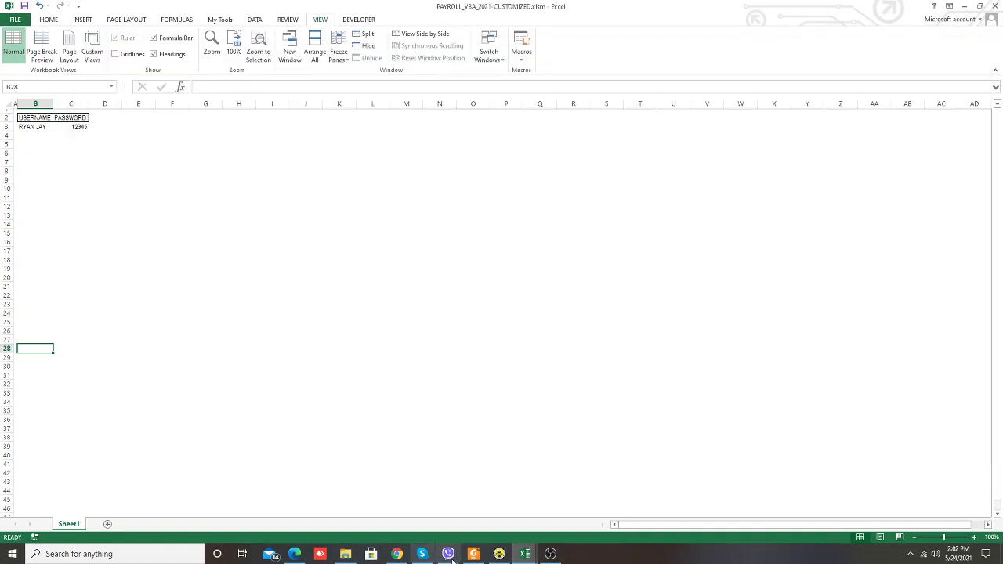
pyautogui.moveTo(523, 551)
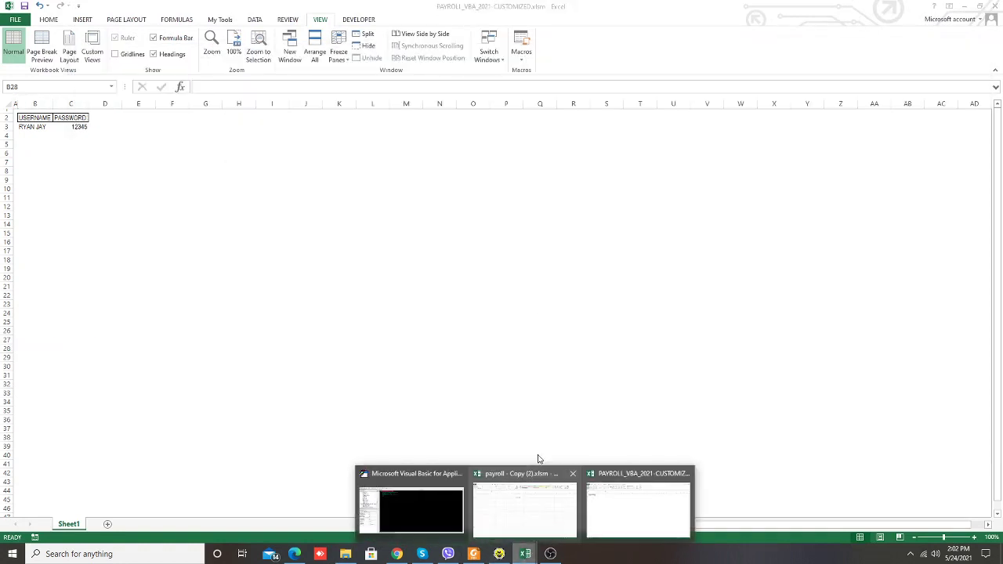
pyautogui.click(543, 517)
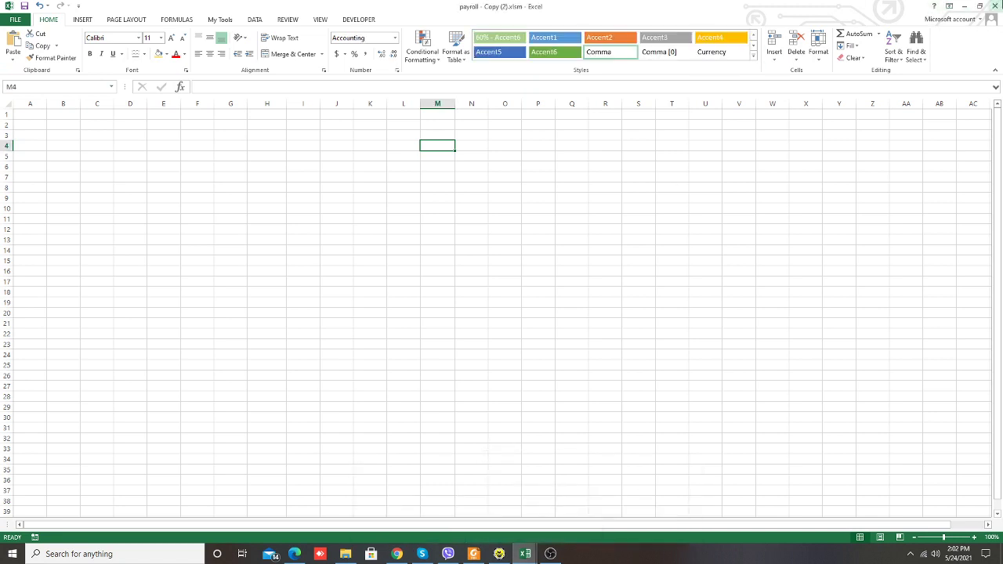
# Close the copy workbook with Don't Save and return to the VBA editor.
pyautogui.click(995, 5)
pyautogui.click(495, 288)
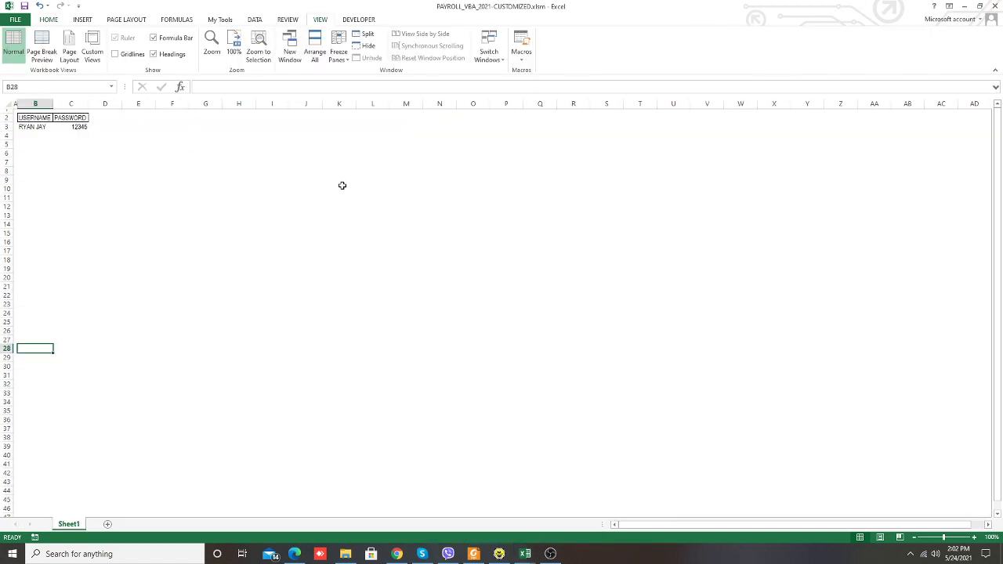
pyautogui.click(367, 189)
pyautogui.moveTo(529, 554)
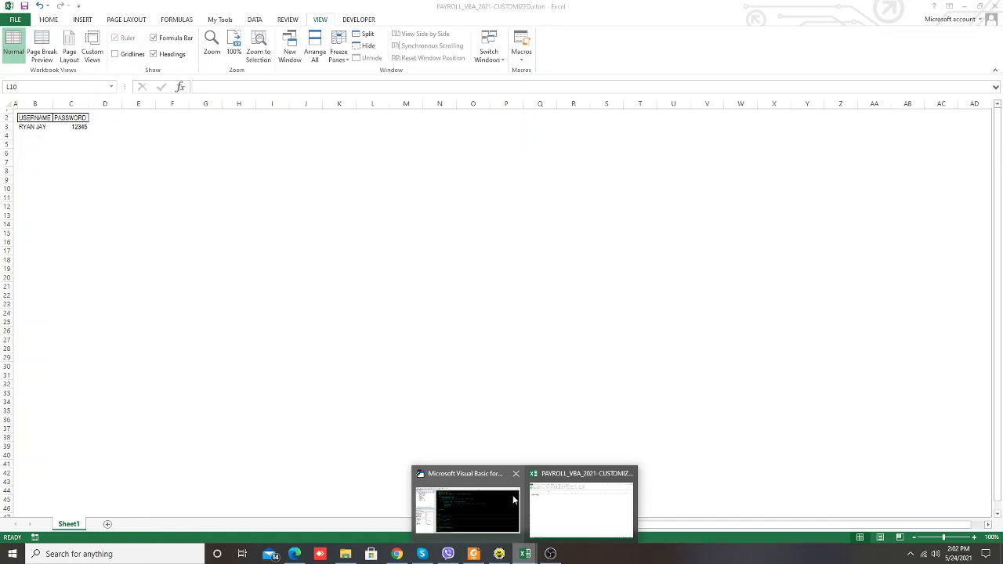
pyautogui.click(462, 502)
# Delete the empty CommandButton2_Click routine, then test-run the login form and reset it.
pyautogui.doubleClick(142, 151)
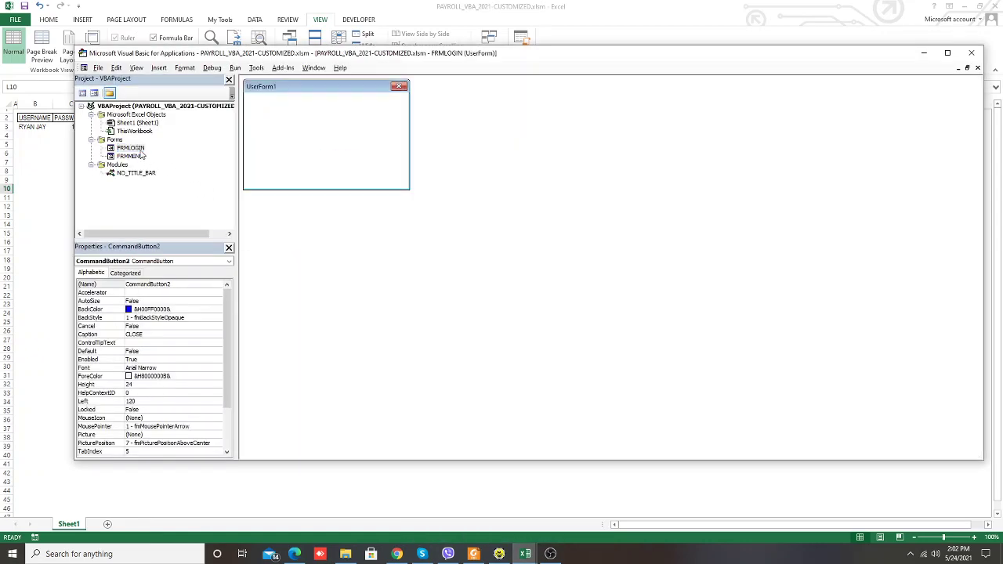
pyautogui.doubleClick(373, 164)
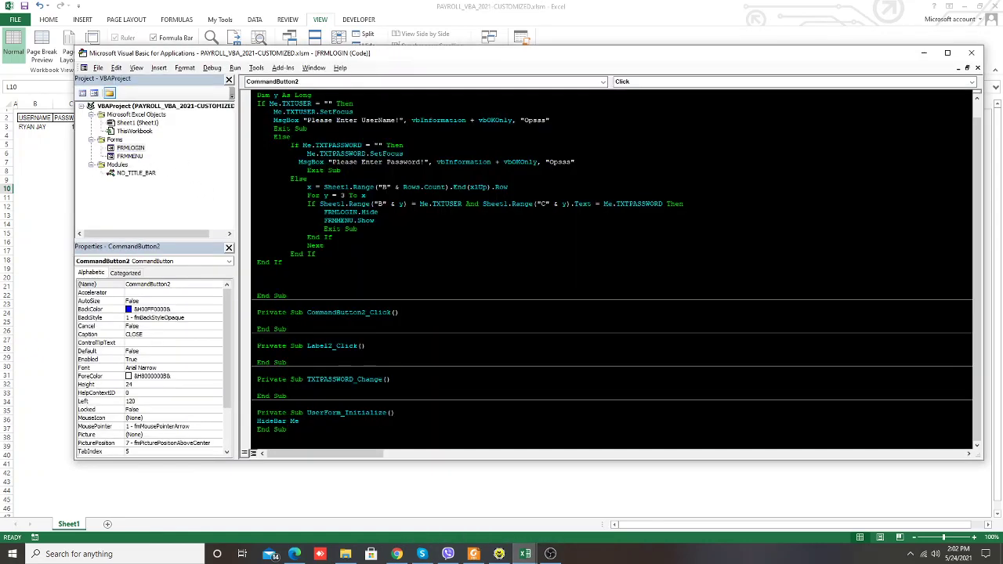
pyautogui.moveTo(287, 329); pyautogui.dragTo(257, 312)
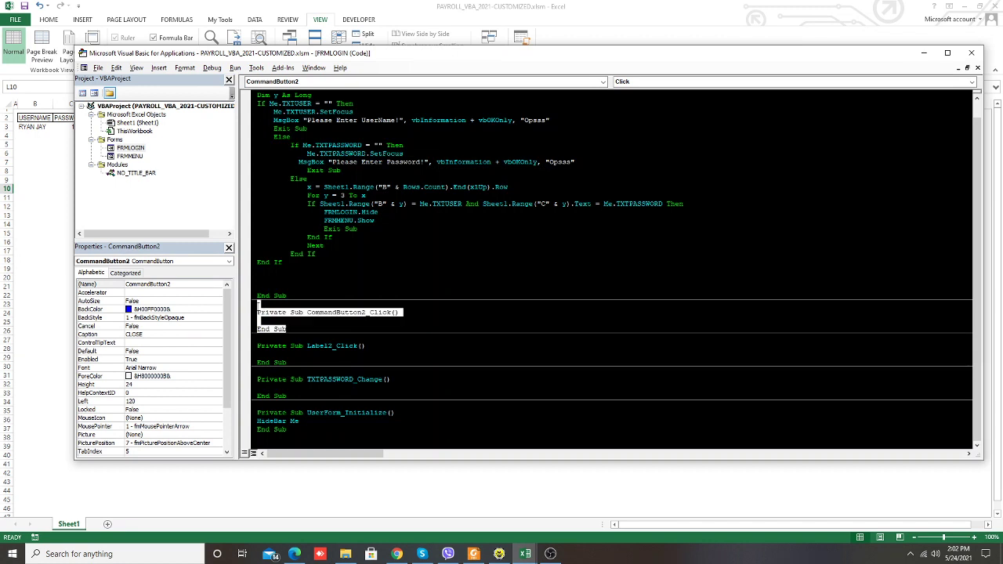
pyautogui.press('Delete')
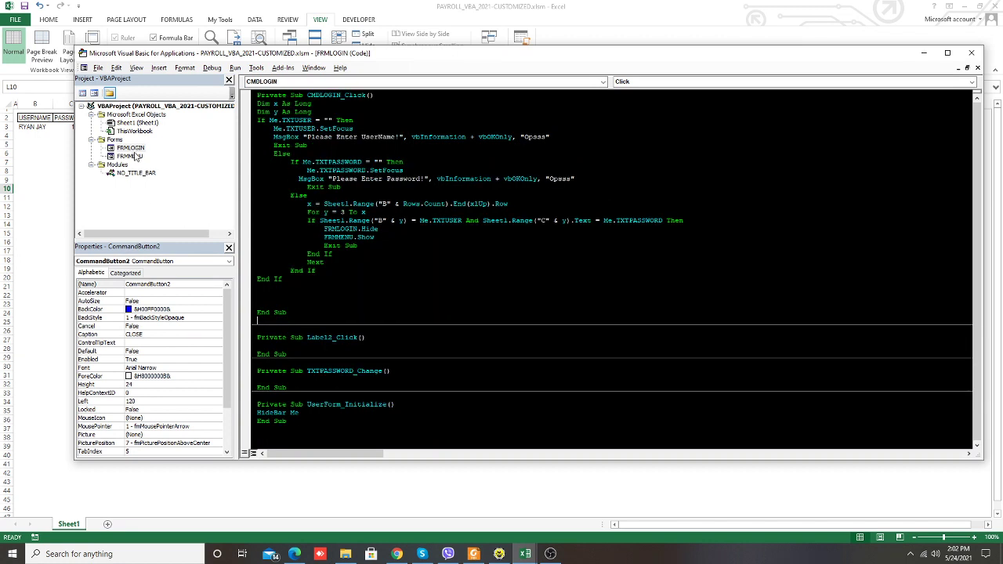
pyautogui.press('F5')
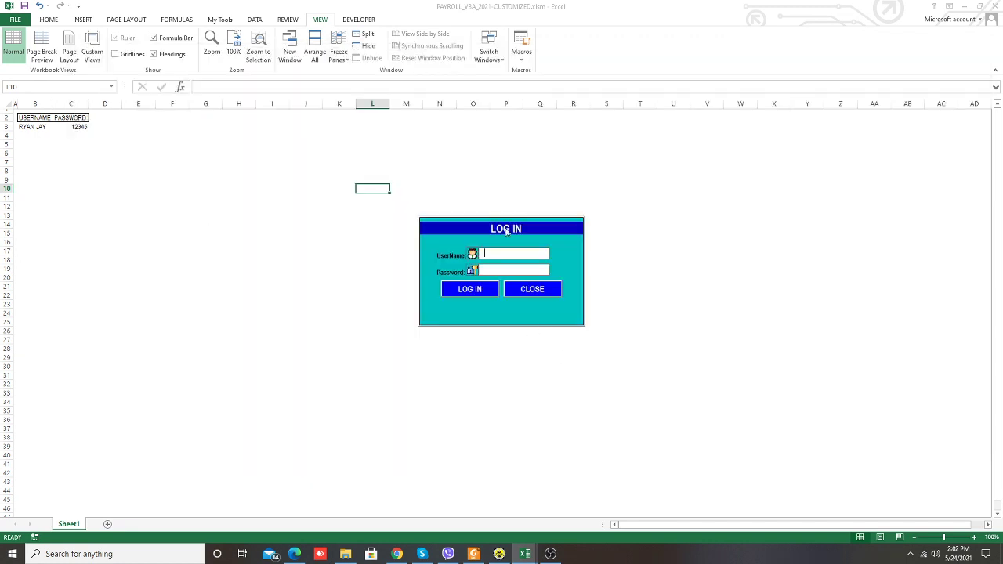
pyautogui.click(531, 289)
pyautogui.moveTo(525, 555)
pyautogui.click(468, 501)
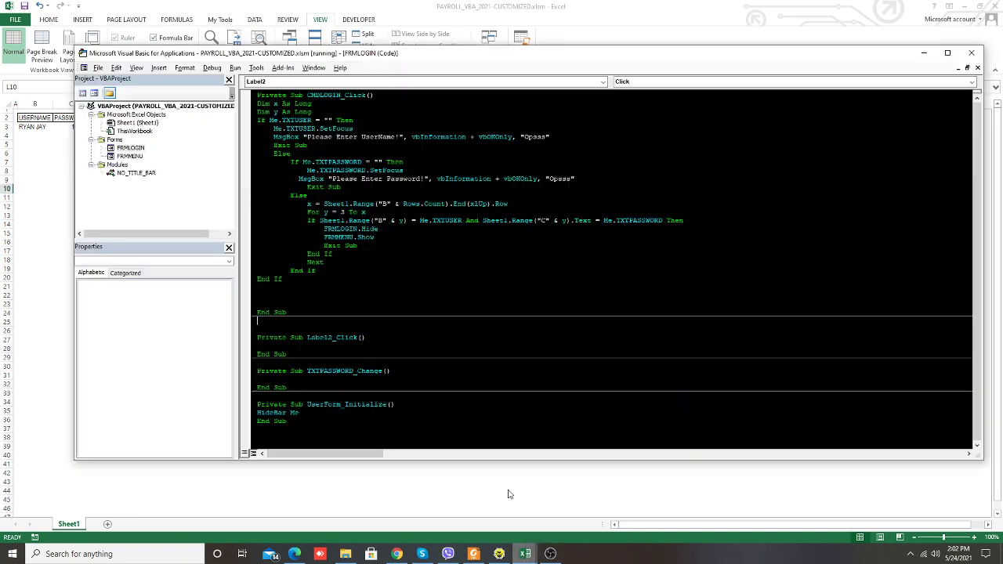
pyautogui.click(235, 68)
pyautogui.click(253, 105)
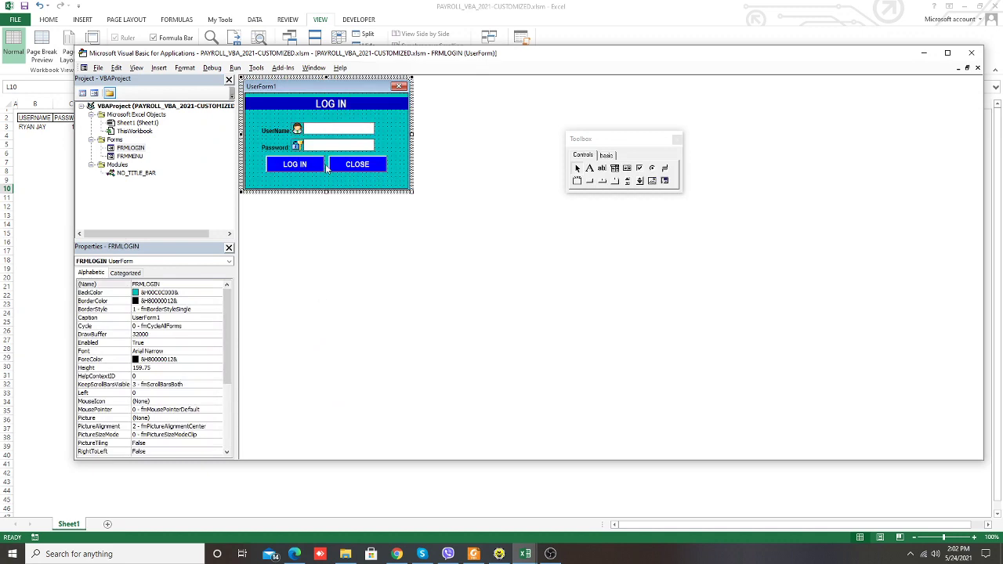
# Delete the HideBar Me line from UserForm_Initialize and test-run the form again.
pyautogui.click(334, 169)
pyautogui.doubleClick(341, 185)
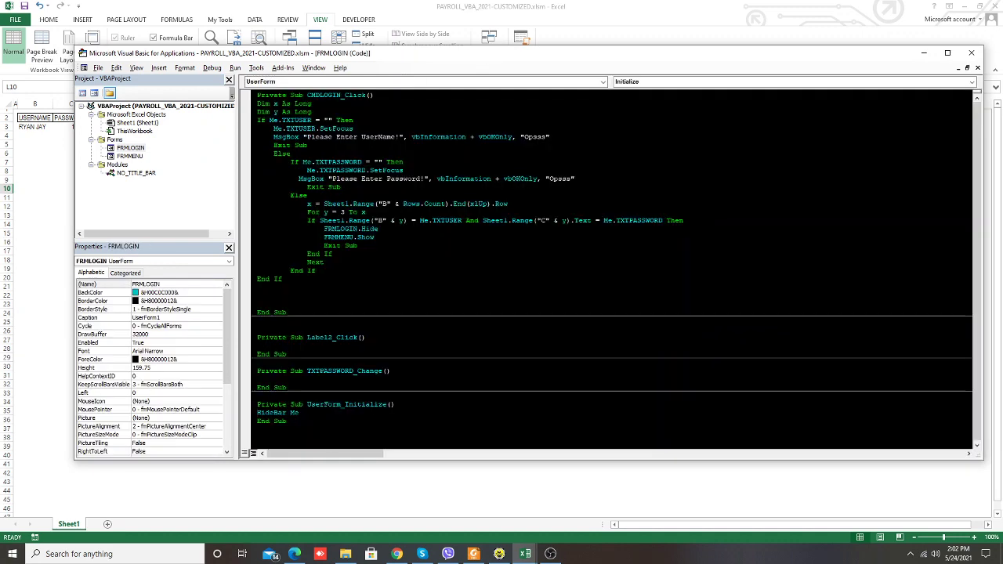
pyautogui.moveTo(299, 412); pyautogui.dragTo(257, 412)
pyautogui.press('Delete')
pyautogui.press('F5')
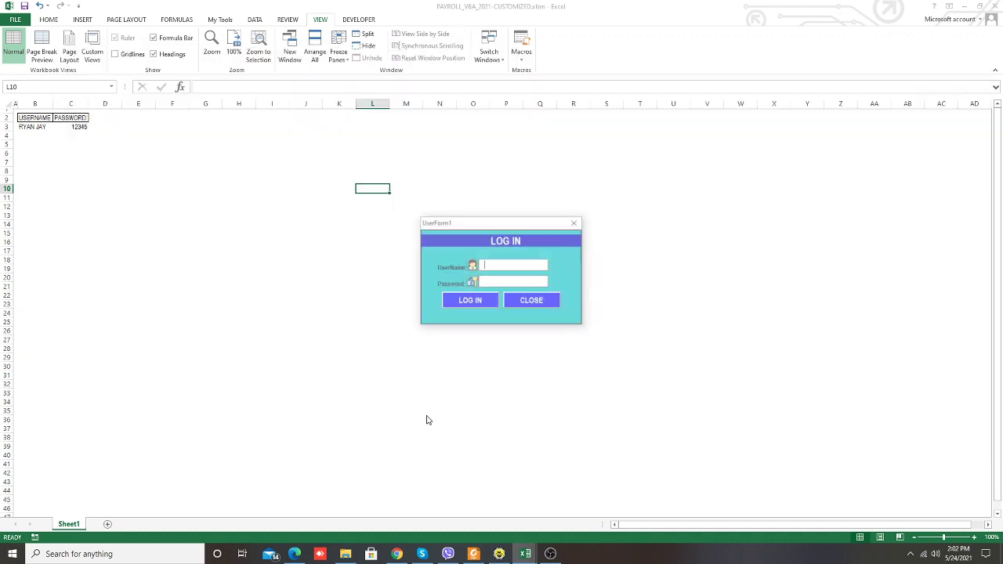
pyautogui.click(575, 223)
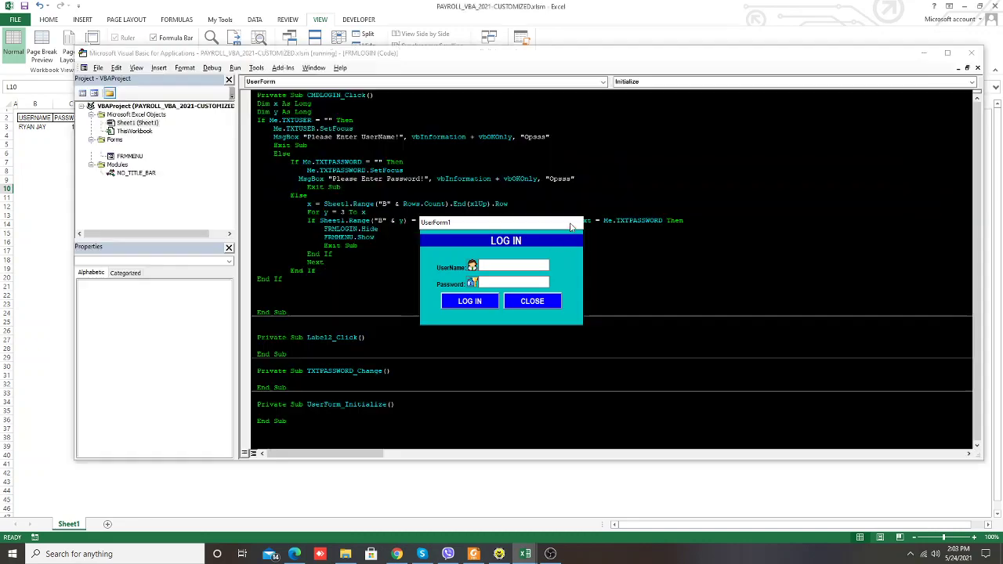
pyautogui.doubleClick(328, 190)
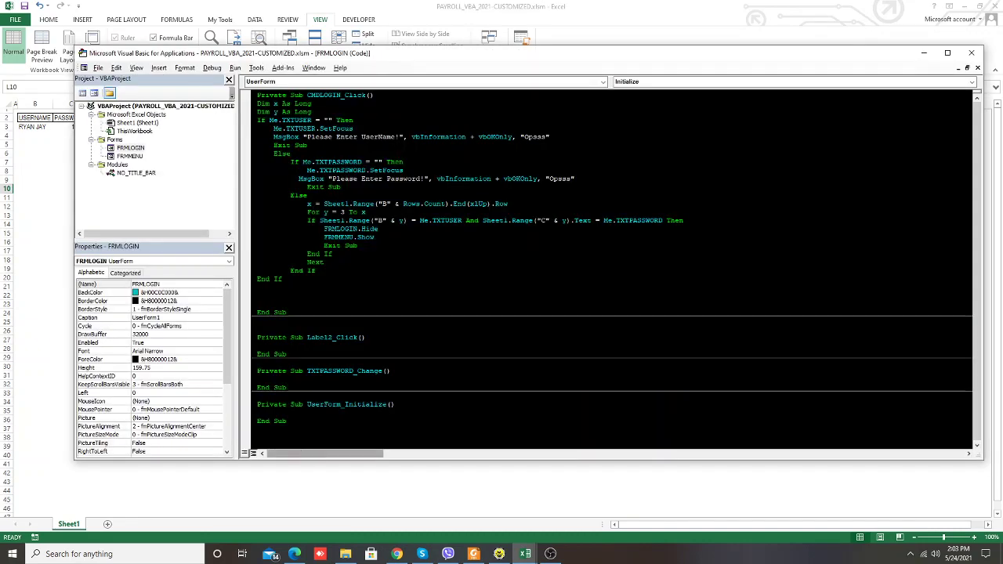
# Type HIDEBAR ME back into UserForm_Initialize and test a login with the sheet's username and password.
pyautogui.write('HIDEBAR ME')
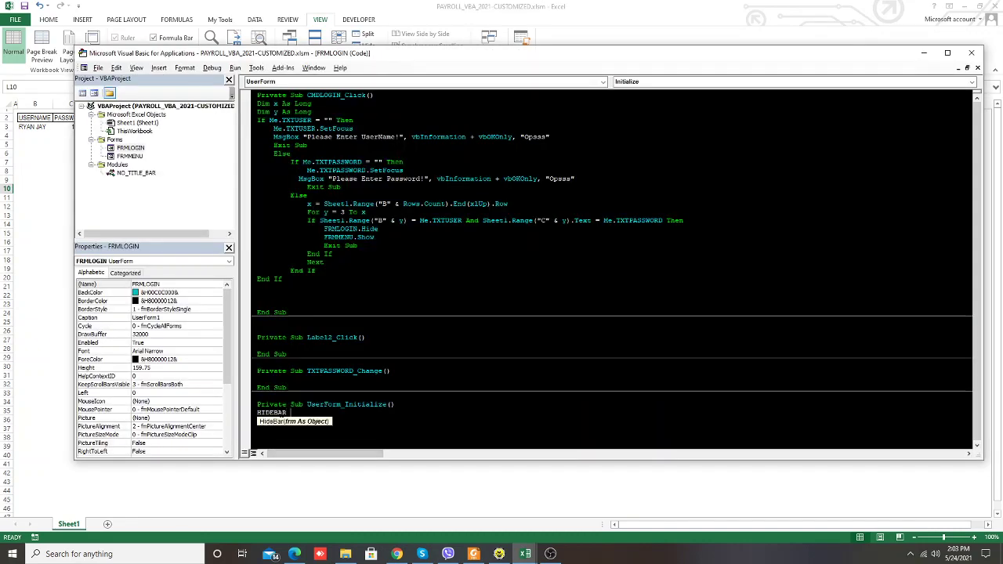
pyautogui.press('F5')
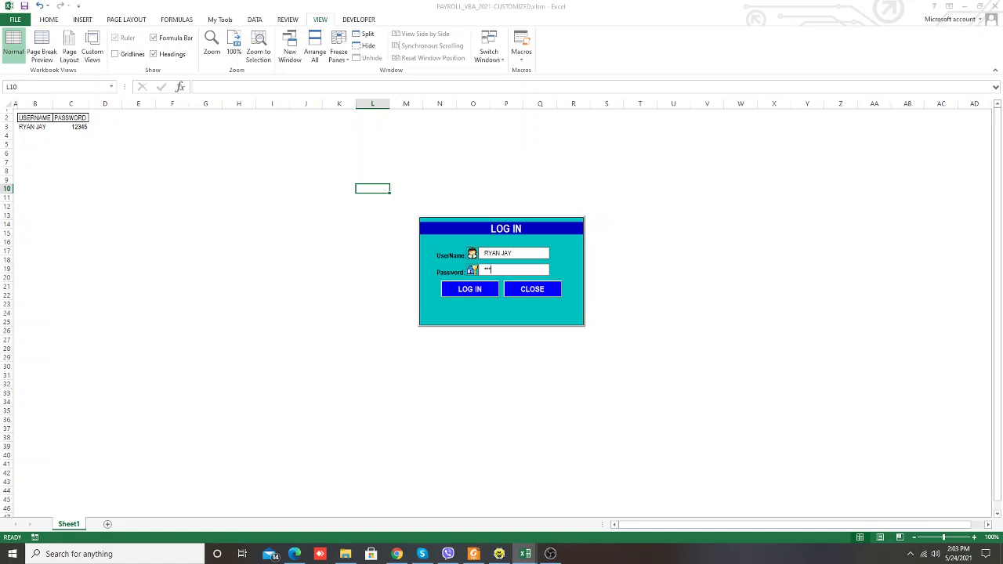
pyautogui.click(470, 289)
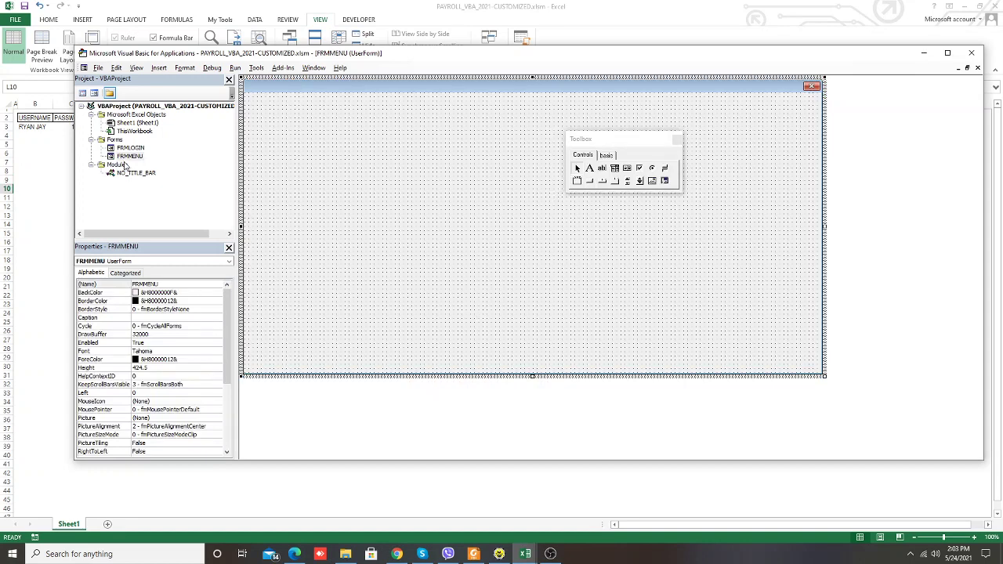
# Delete the two generated empty CommandButton2_Click stubs and return to the FRMLOGIN form.
pyautogui.doubleClick(129, 156)
pyautogui.doubleClick(130, 147)
pyautogui.doubleClick(364, 169)
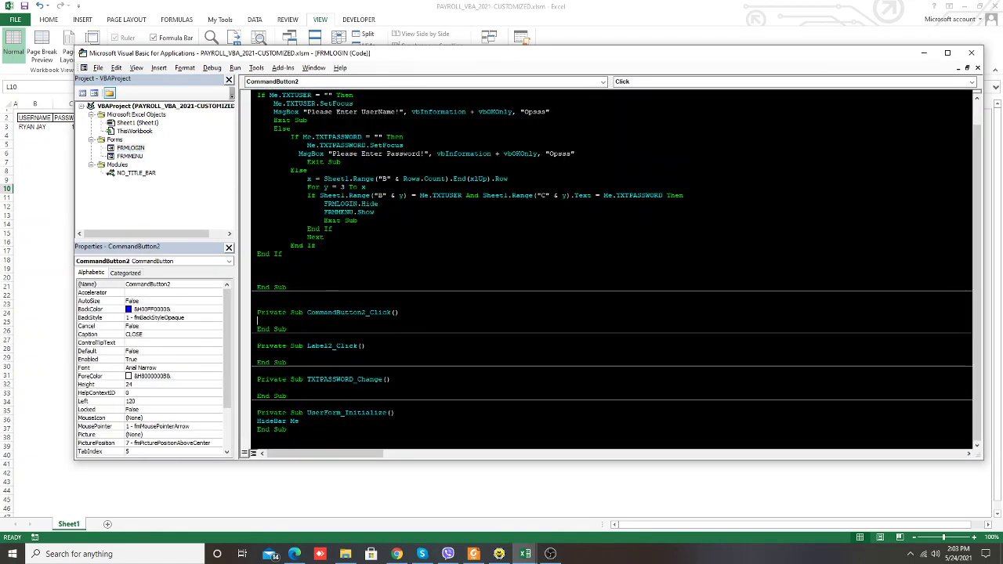
pyautogui.moveTo(287, 329); pyautogui.dragTo(241, 298)
pyautogui.press('Delete')
pyautogui.doubleClick(130, 148)
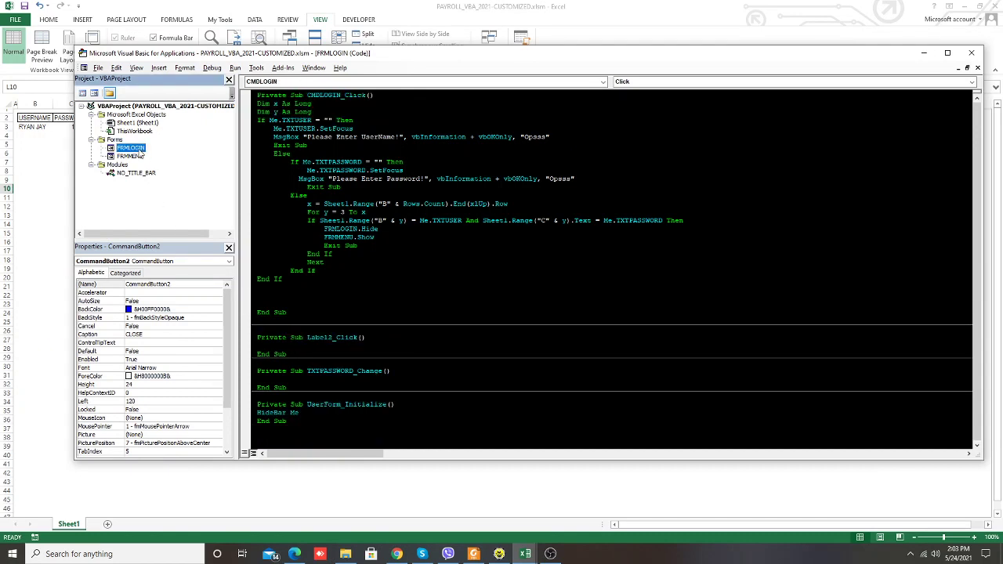
pyautogui.doubleClick(359, 174)
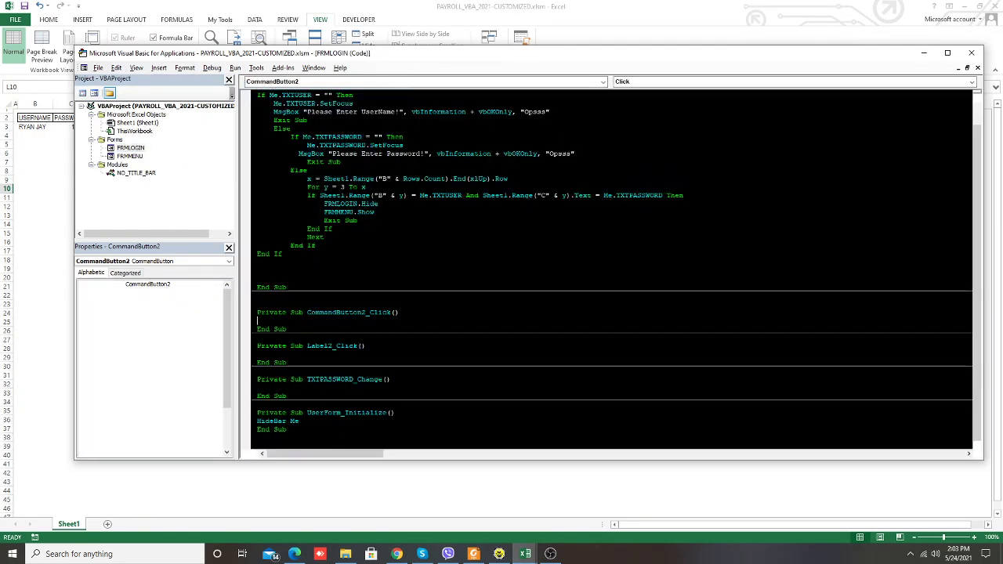
pyautogui.moveTo(292, 345)
pyautogui.mouseDown()
pyautogui.moveTo(258, 346)
pyautogui.moveTo(257, 297)
pyautogui.mouseUp()
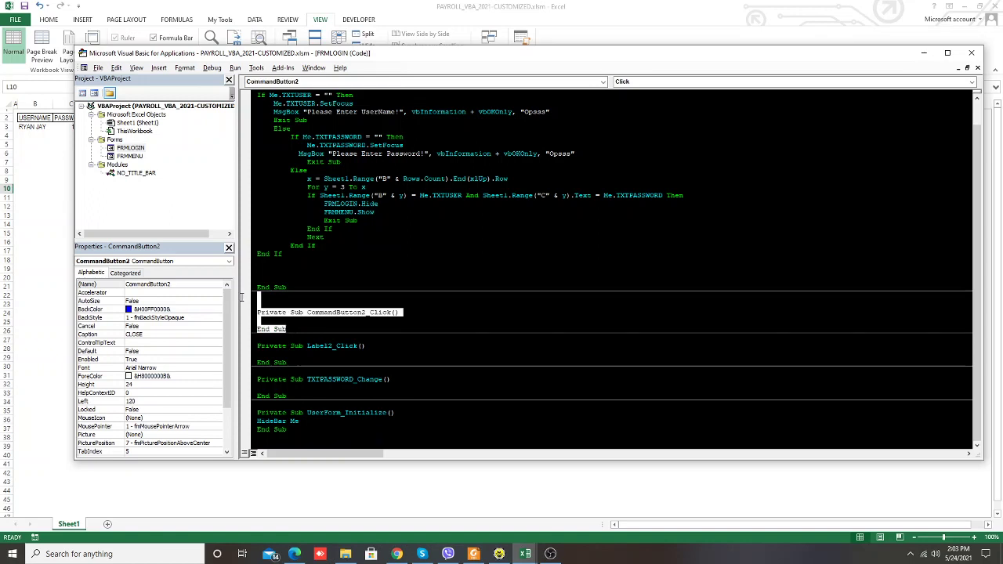
pyautogui.press('Delete')
pyautogui.click(130, 148)
# Name the CLOSE button CMDCLOSE and create its empty CMDCLOSE_Click routine.
pyautogui.doubleClick(130, 147)
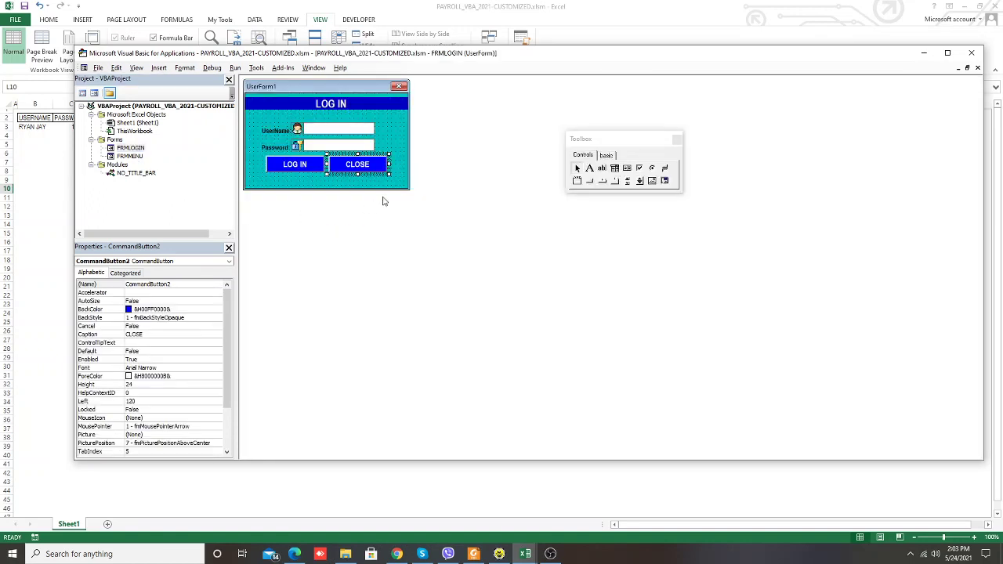
pyautogui.write('CM')
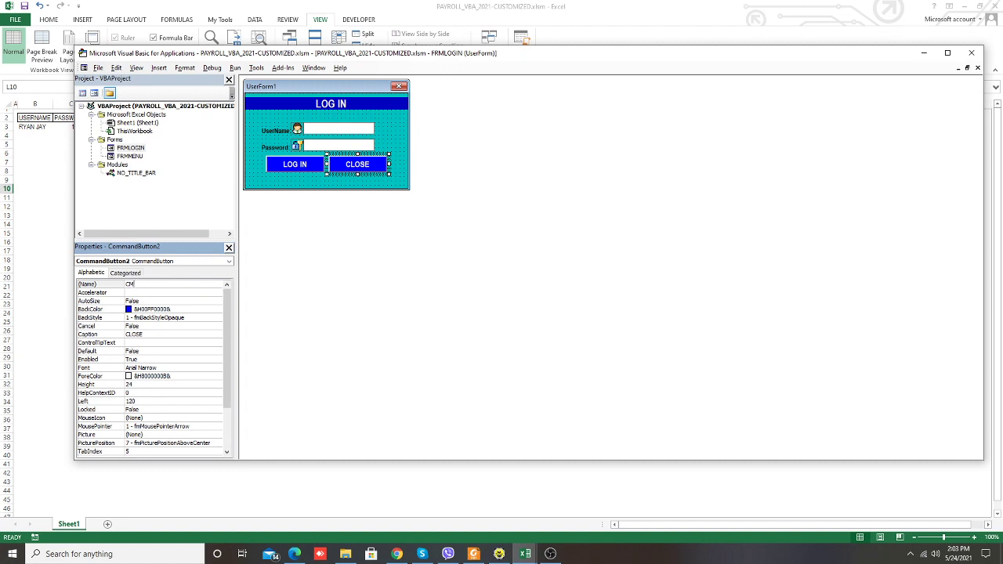
pyautogui.write('DCLS')
pyautogui.doubleClick(358, 164)
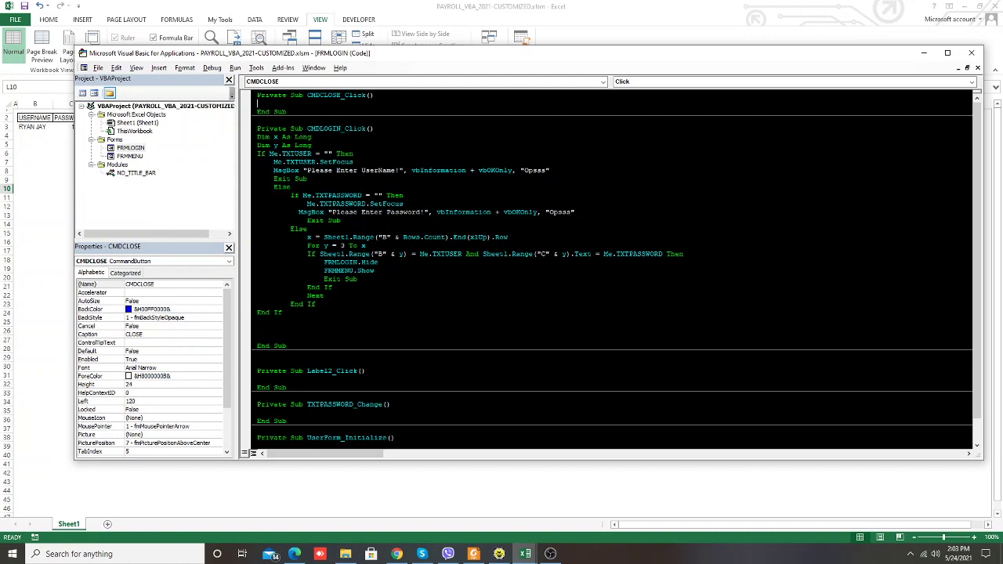
# Declare answer As Long and write a MsgBox prompt with vbCritical + vbYesNo + vbDefaultButton2.
pyautogui.write('unl')
pyautogui.write('ans')
pyautogui.write('er As Long')
pyautogui.press('Return')
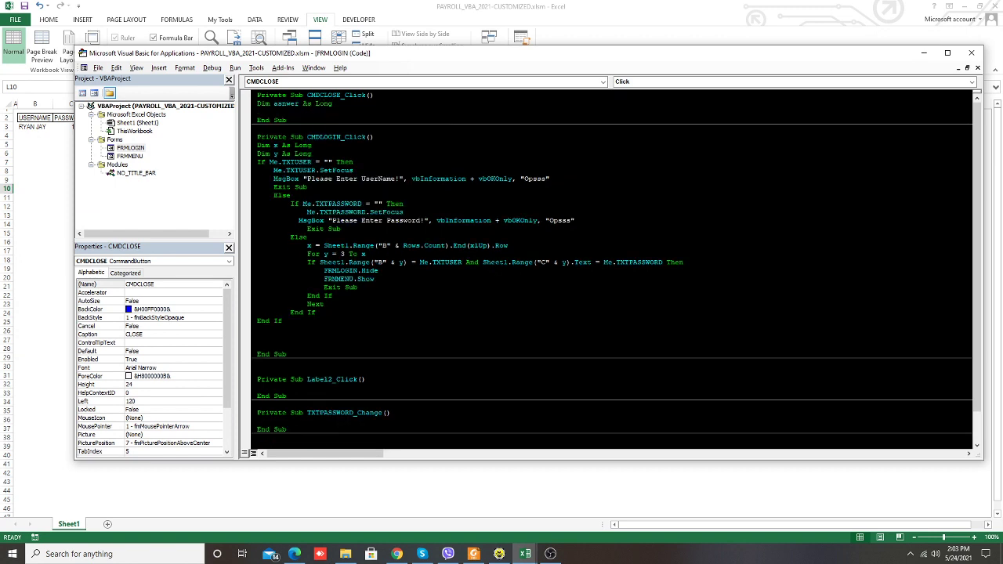
pyautogui.press('Return')
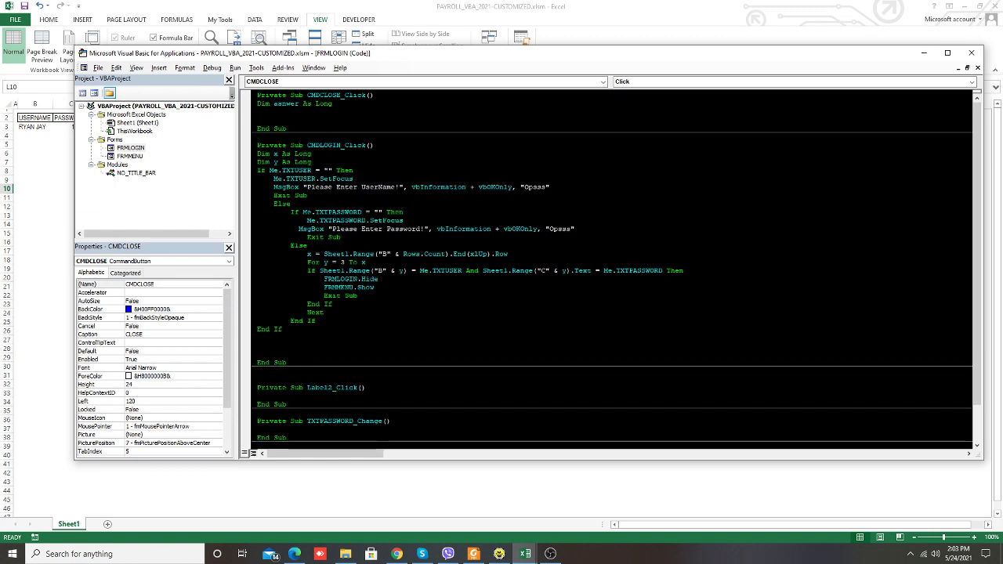
pyautogui.write("msgbox ';")
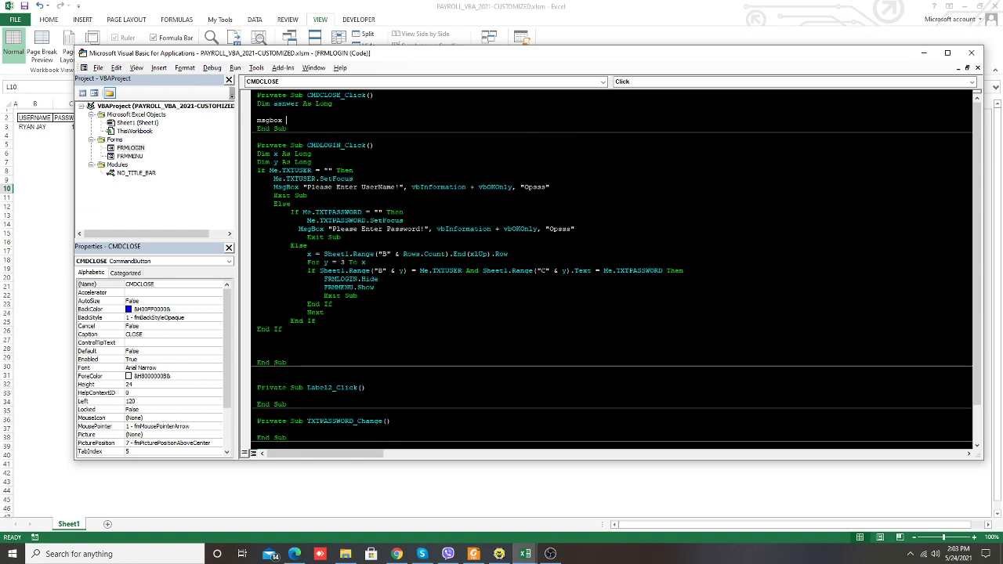
pyautogui.press('BackSpace')
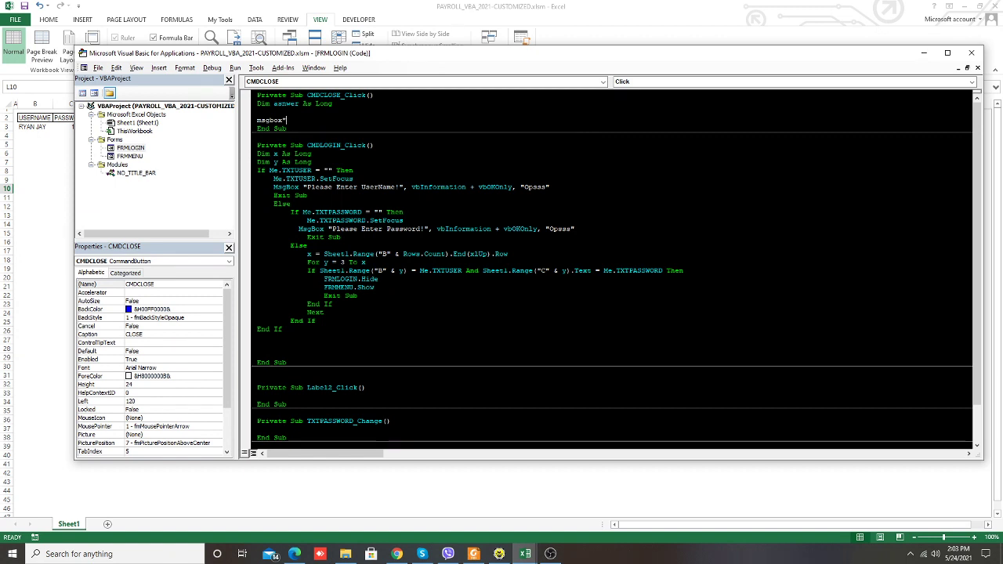
pyautogui.write('("F')
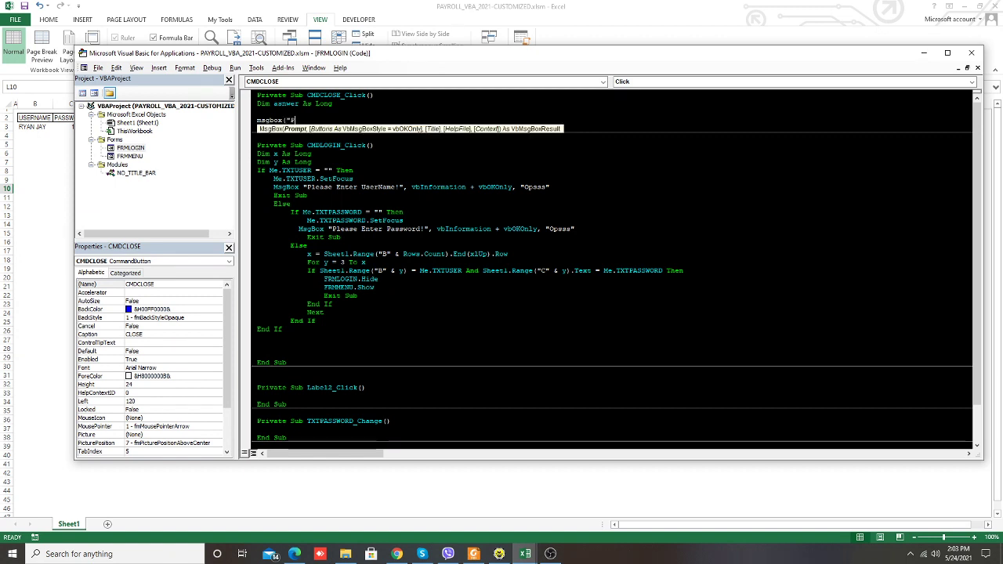
pyautogui.write('o')
pyautogui.write('u real')
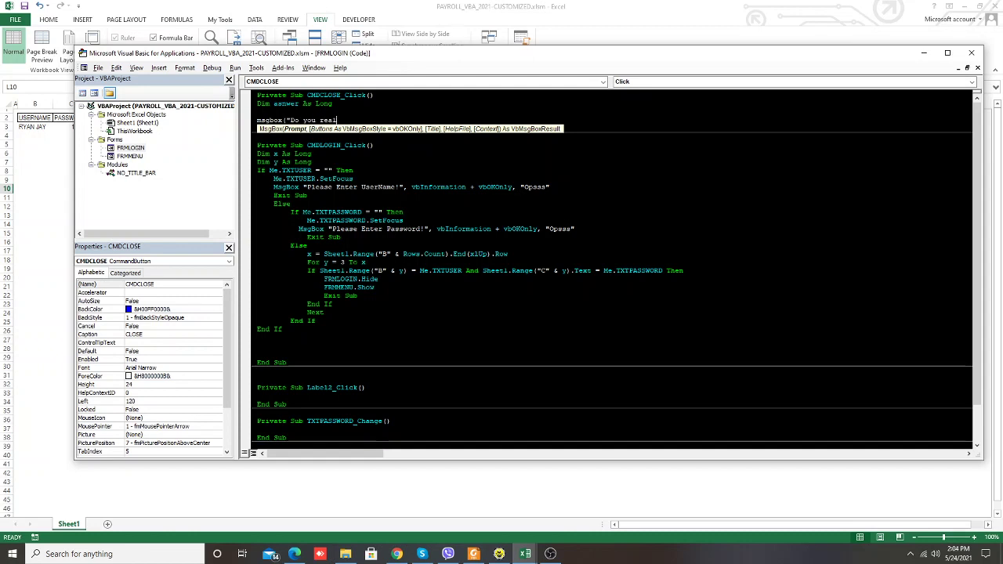
pyautogui.write(' want to E')
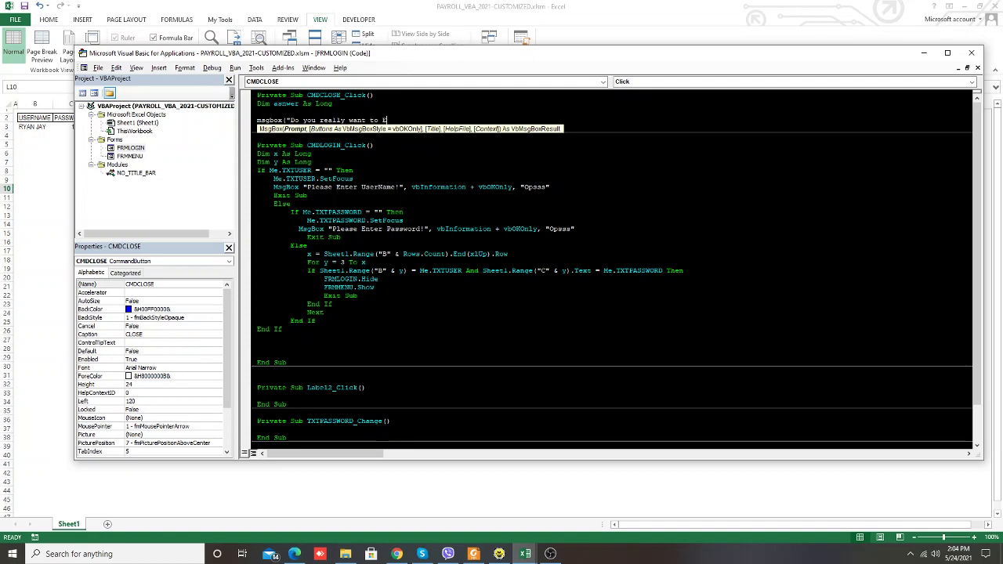
pyautogui.write('xit ')
pyautogui.write('se thi')
pyautogui.write(',vb')
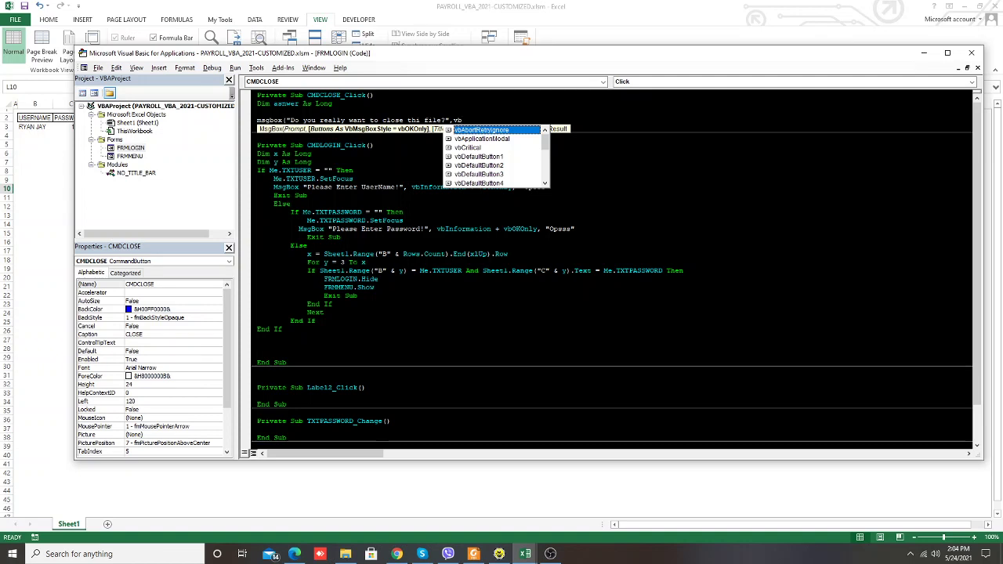
pyautogui.write('c')
pyautogui.press('BackSpace')
pyautogui.press('BackSpace')
pyautogui.press('BackSpace')
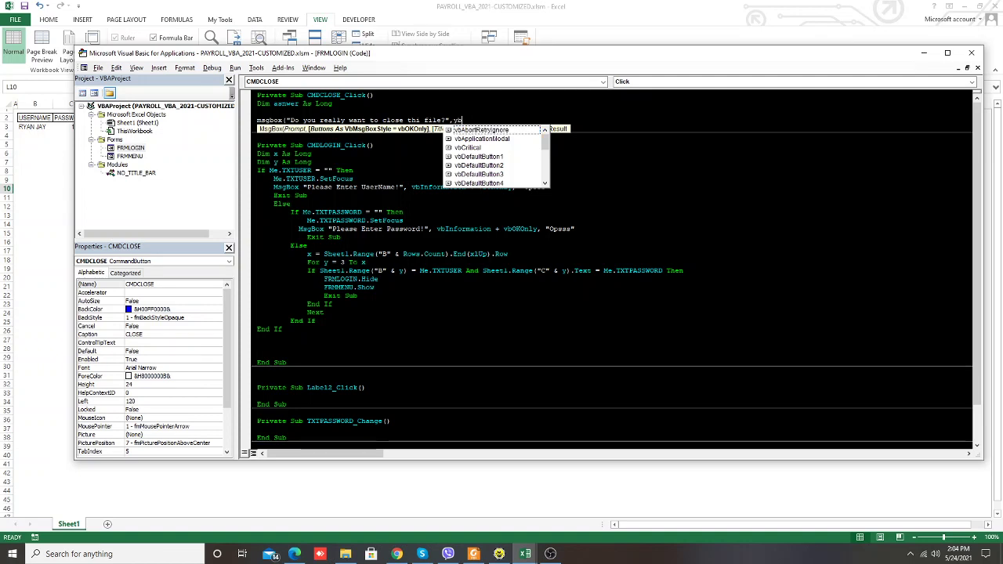
pyautogui.press('BackSpace')
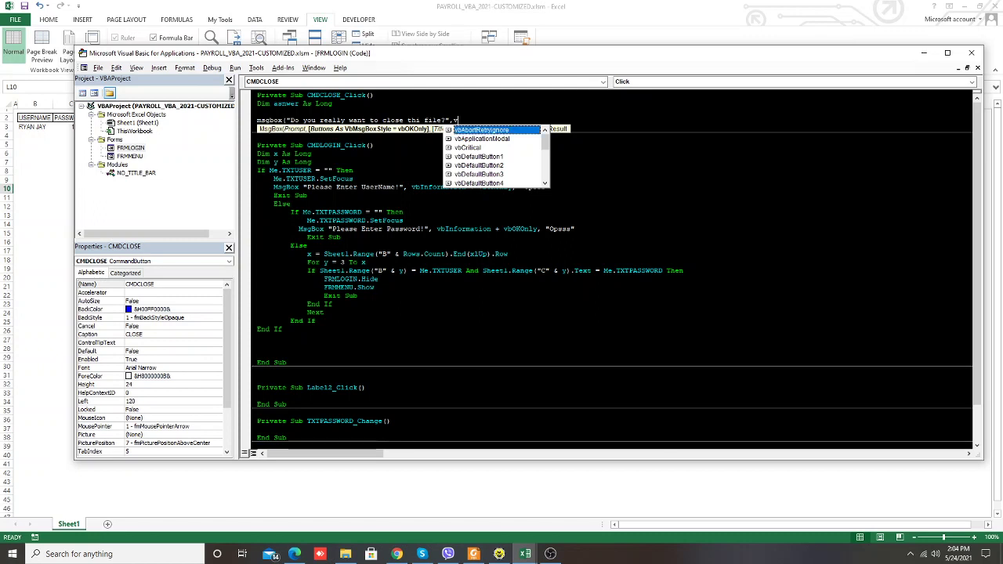
pyautogui.write('cr')
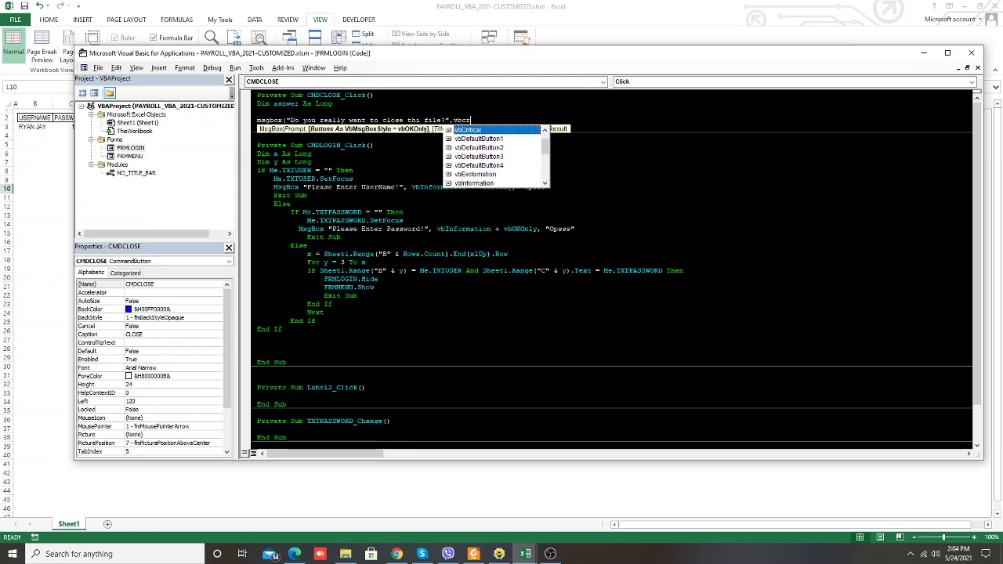
pyautogui.write('+v')
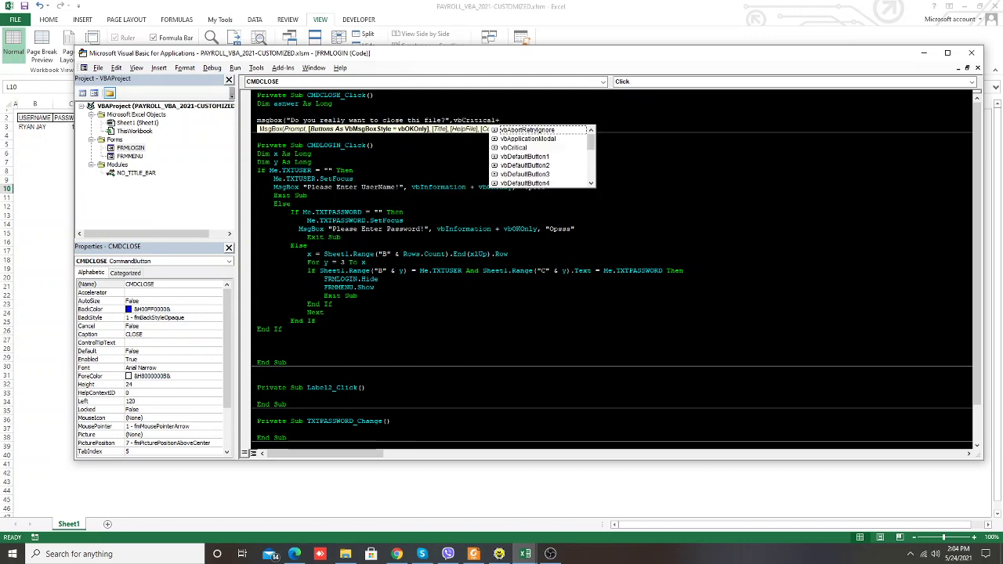
pyautogui.write('byes')
pyautogui.press('Tab')
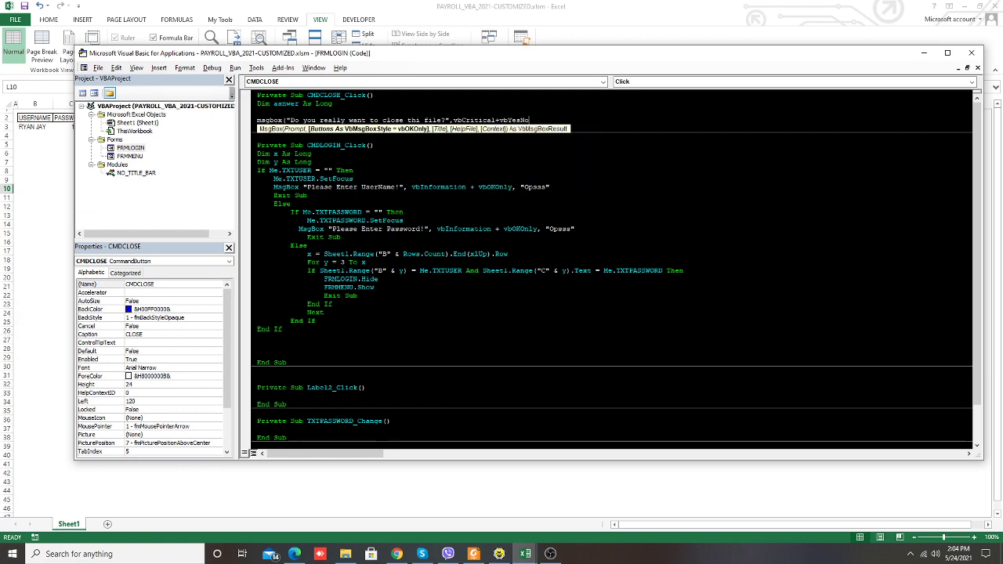
pyautogui.write('+vb')
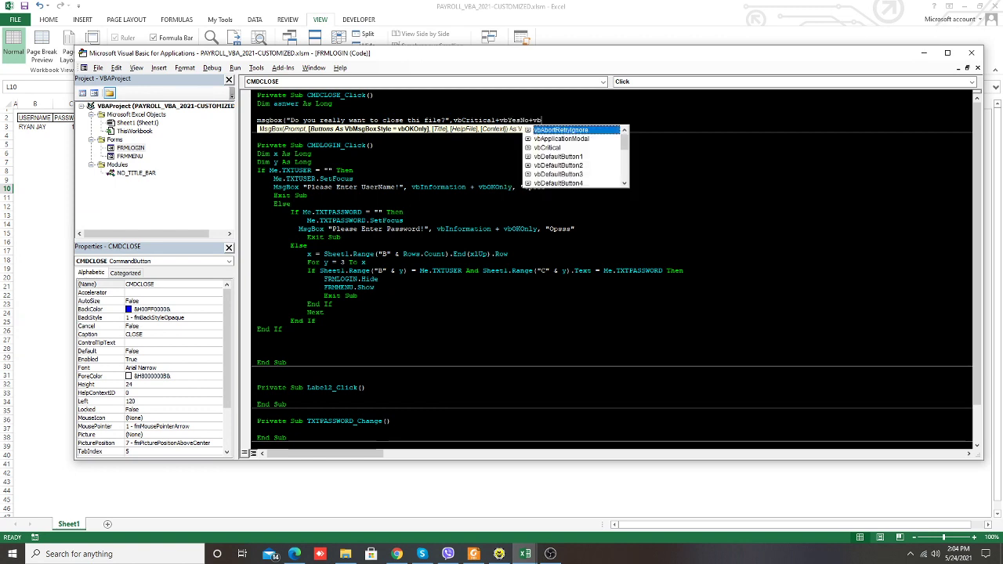
pyautogui.press('Tab')
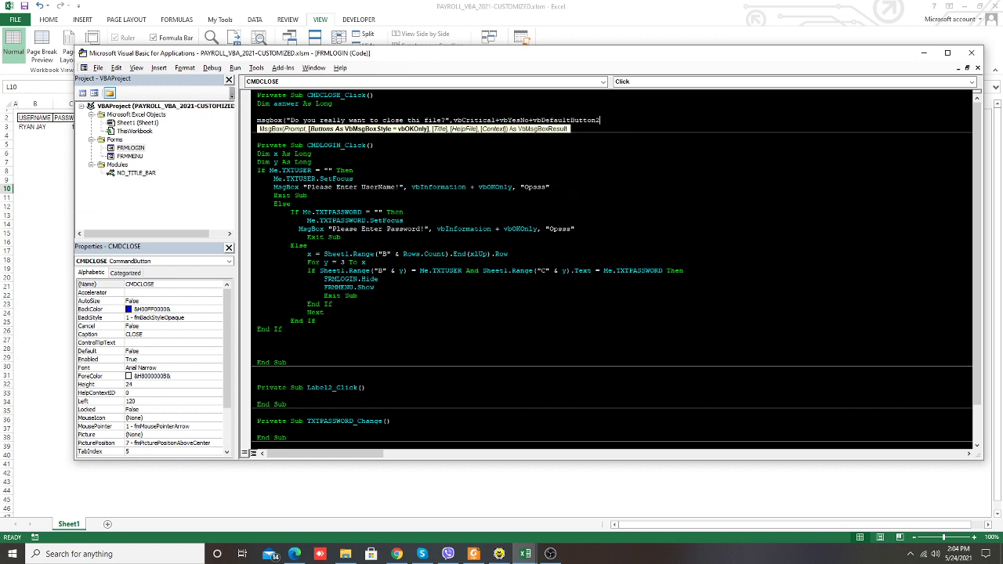
# Give the MsgBox the title 'Click yes to close this file' and assign its result to answer.
pyautogui.write(',"')
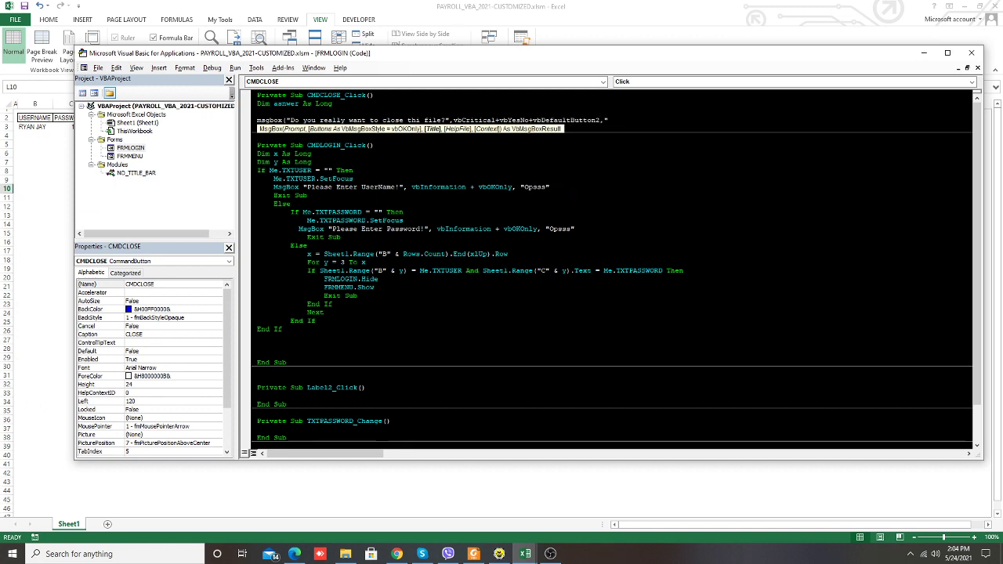
pyautogui.write('Closing')
pyautogui.write('Th')
pyautogui.write('s Fil')
pyautogui.write('e')
pyautogui.press('BackSpace')
pyautogui.press('BackSpace')
pyautogui.press('BackSpace')
pyautogui.press('BackSpace')
pyautogui.press('BackSpace')
pyautogui.press('BackSpace')
pyautogui.press('BackSpace')
pyautogui.press('BackSpace')
pyautogui.press('BackSpace')
pyautogui.press('BackSpace')
pyautogui.press('BackSpace')
pyautogui.write('Click')
pyautogui.write(' yes to ')
pyautogui.write('close this file"')
pyautogui.write(')')
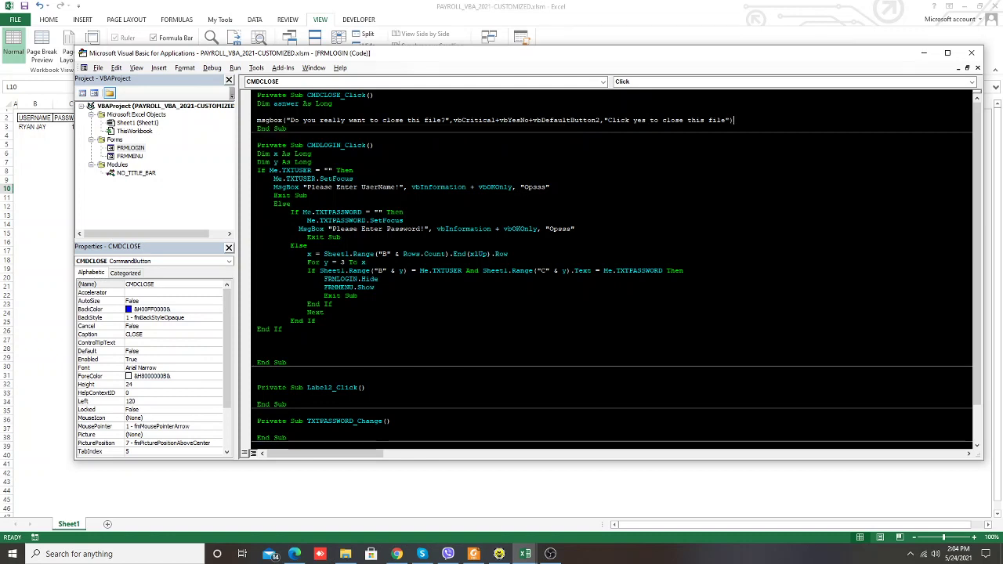
pyautogui.press('Return')
pyautogui.press('Return')
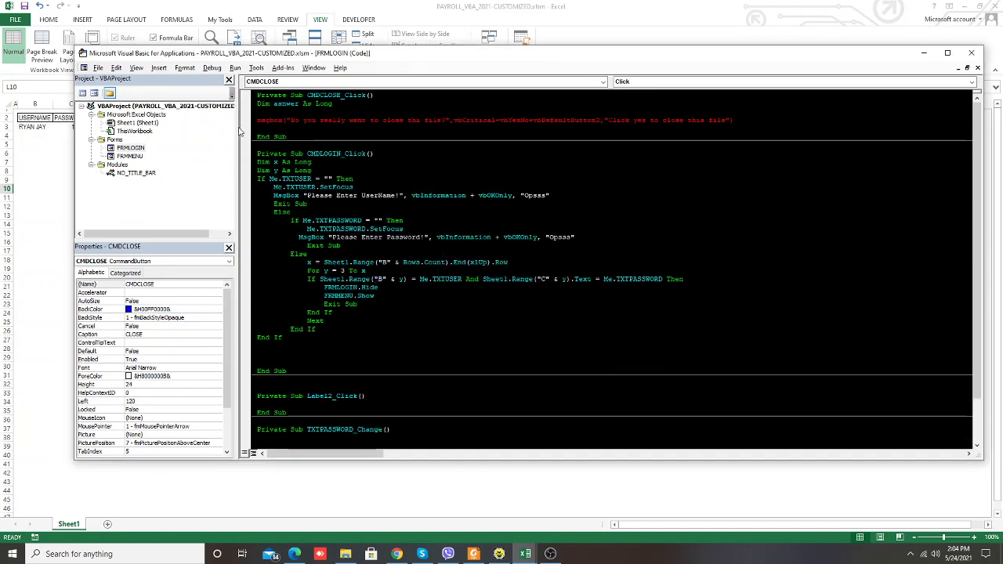
pyautogui.click(252, 124)
pyautogui.click(252, 123)
pyautogui.write('a')
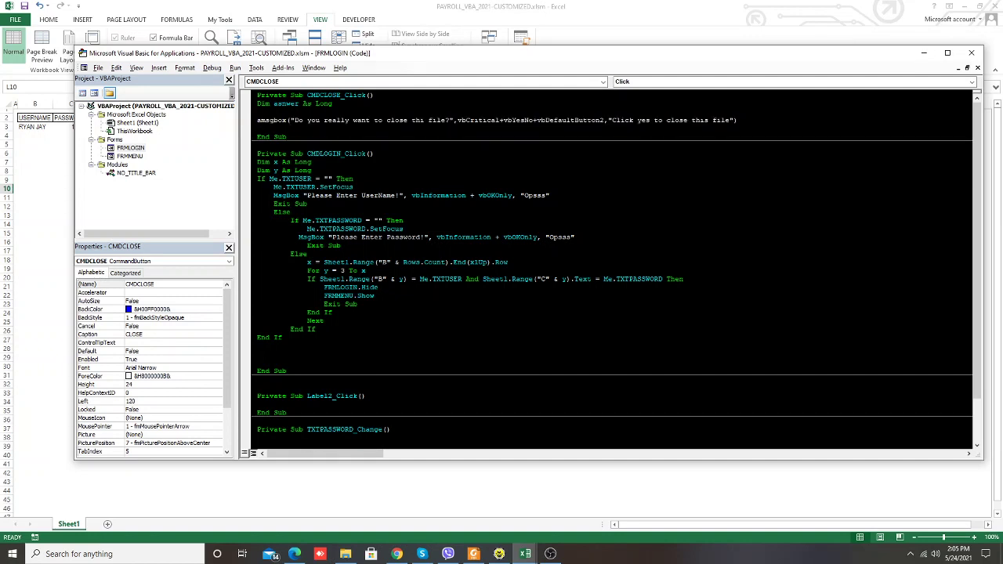
pyautogui.write('nswer ')
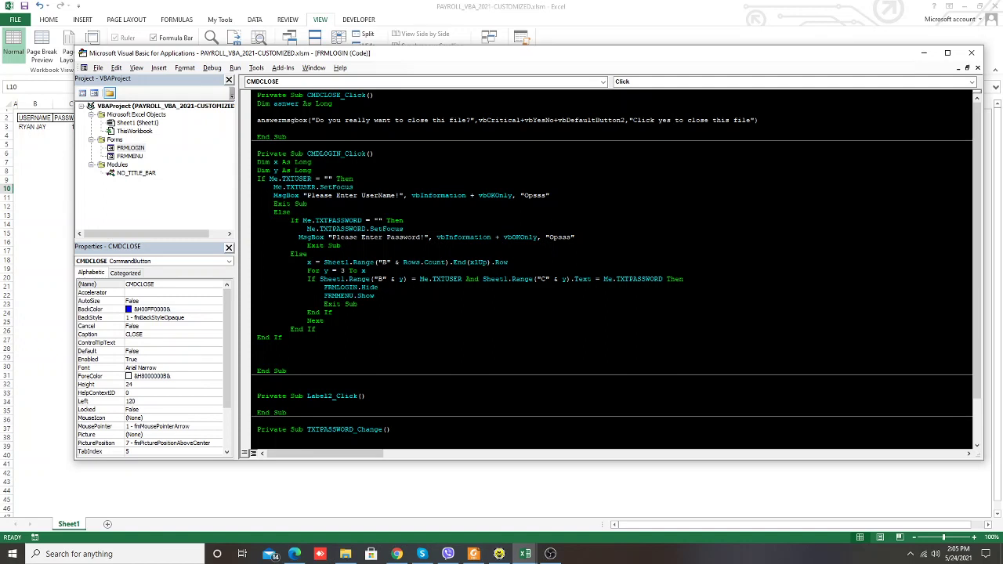
pyautogui.write('=')
pyautogui.press('Down')
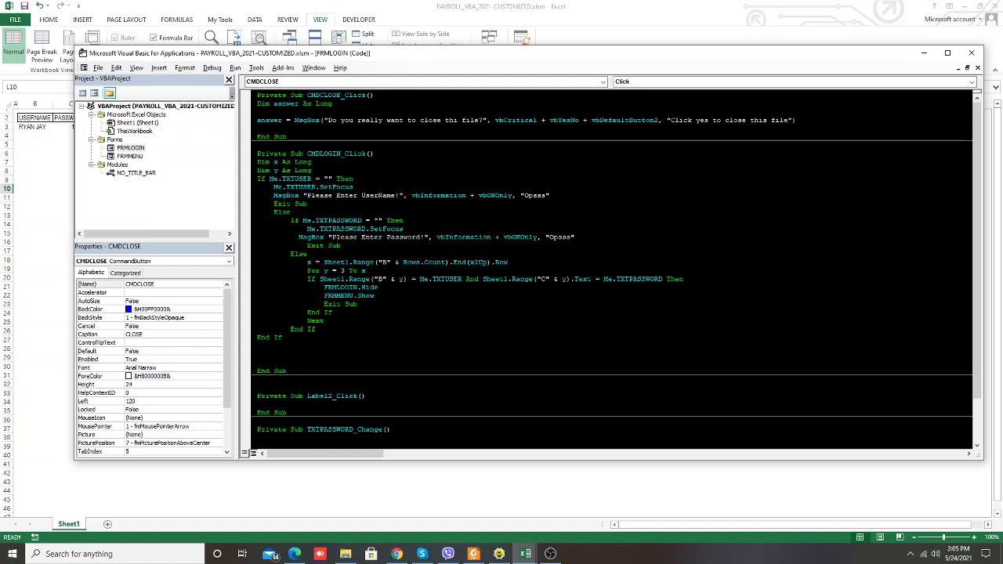
# Add an 'If answer = vbYes Then' line below the MsgBox line.
pyautogui.press('Return')
pyautogui.press('Return')
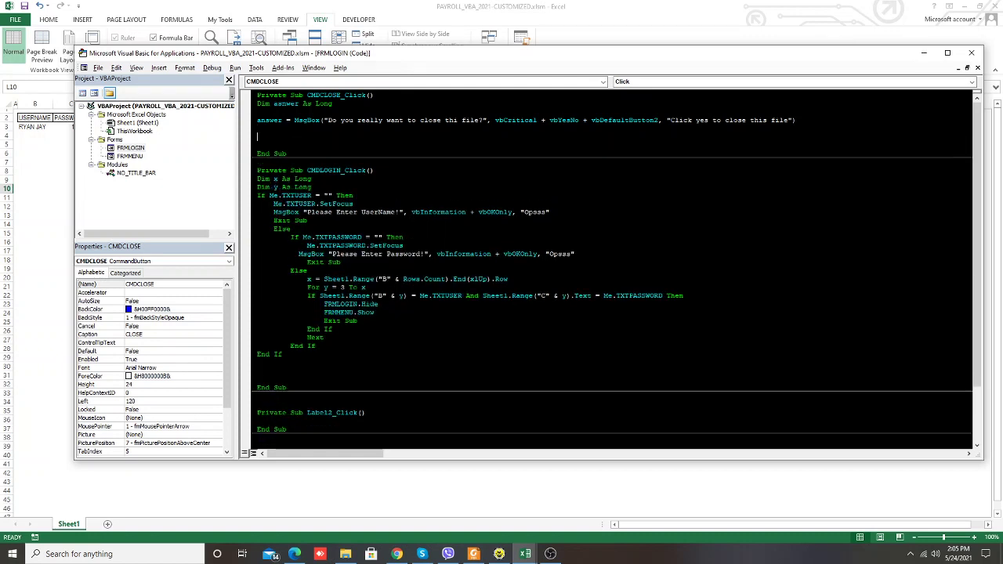
pyautogui.write('if naswer')
pyautogui.press('BackSpace')
pyautogui.press('BackSpace')
pyautogui.press('BackSpace')
pyautogui.press('BackSpace')
pyautogui.press('BackSpace')
pyautogui.press('BackSpace')
pyautogui.write('answer')
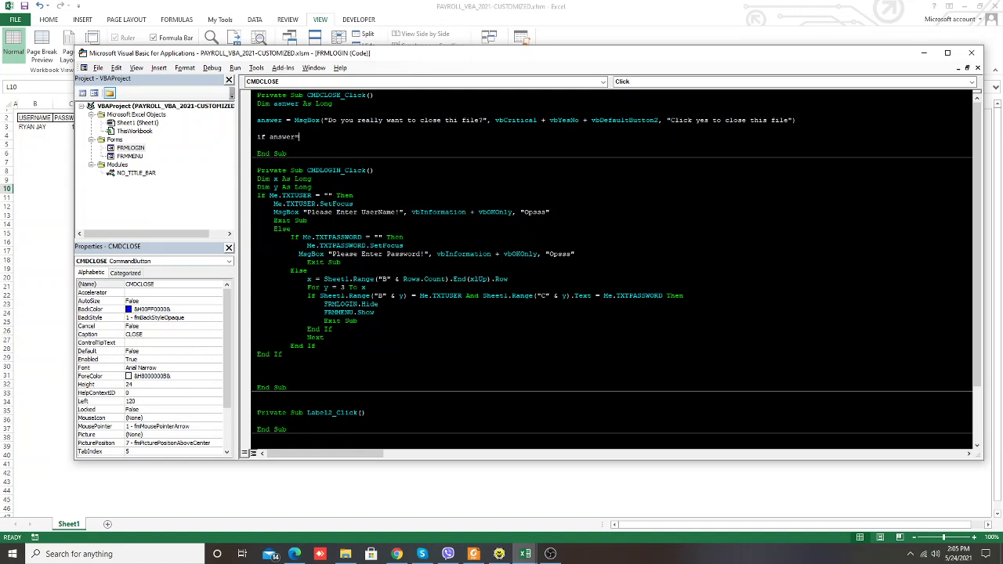
pyautogui.write('=vbyes')
pyautogui.press('Return')
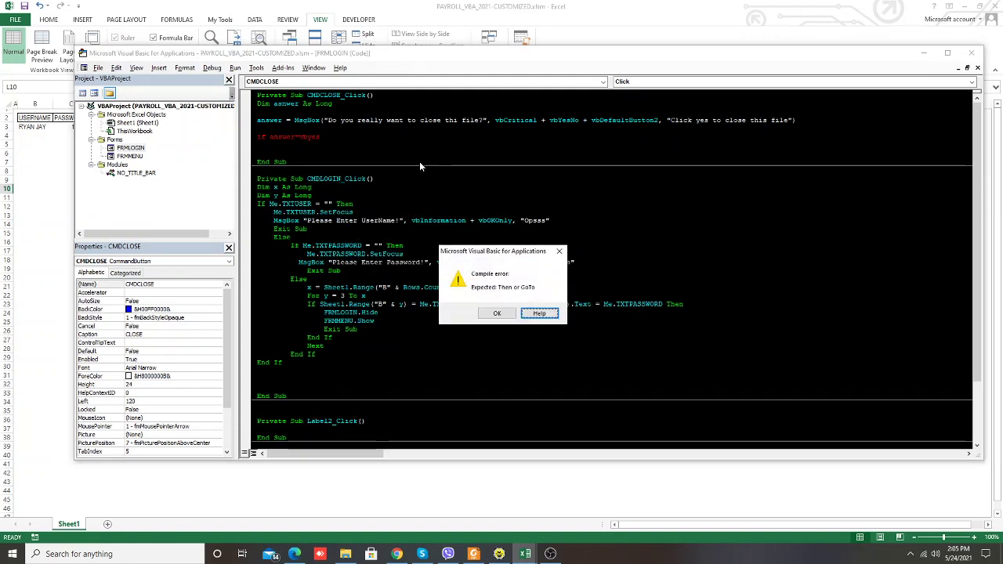
pyautogui.press('Return')
pyautogui.write('Then')
pyautogui.press('Return')
pyautogui.write('clos')
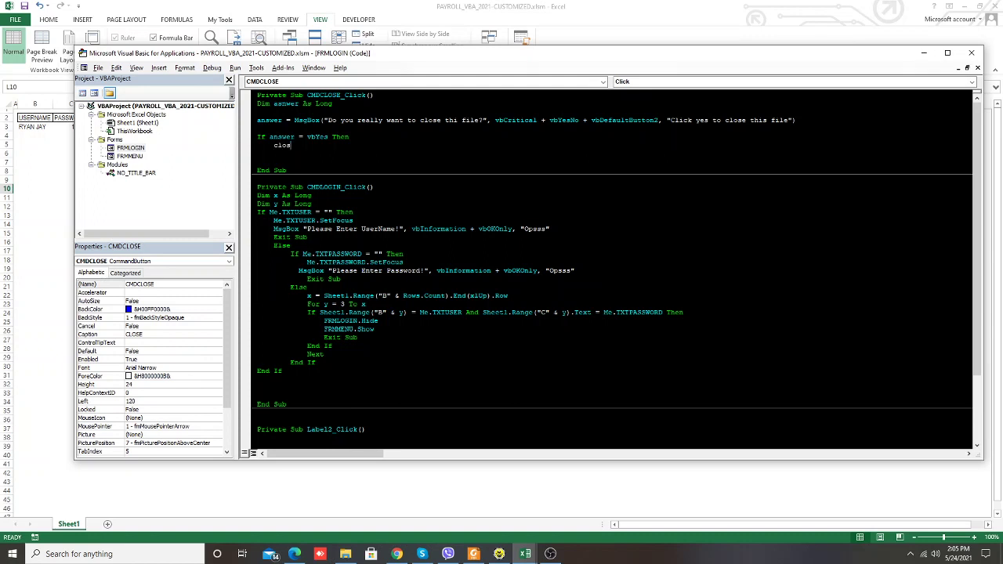
# Inside the Yes branch, add ActiveWorkbook.Save, ThisWorkbook.Save and Application.Visible = True.
pyautogui.press('BackSpace')
pyautogui.write('pplication.')
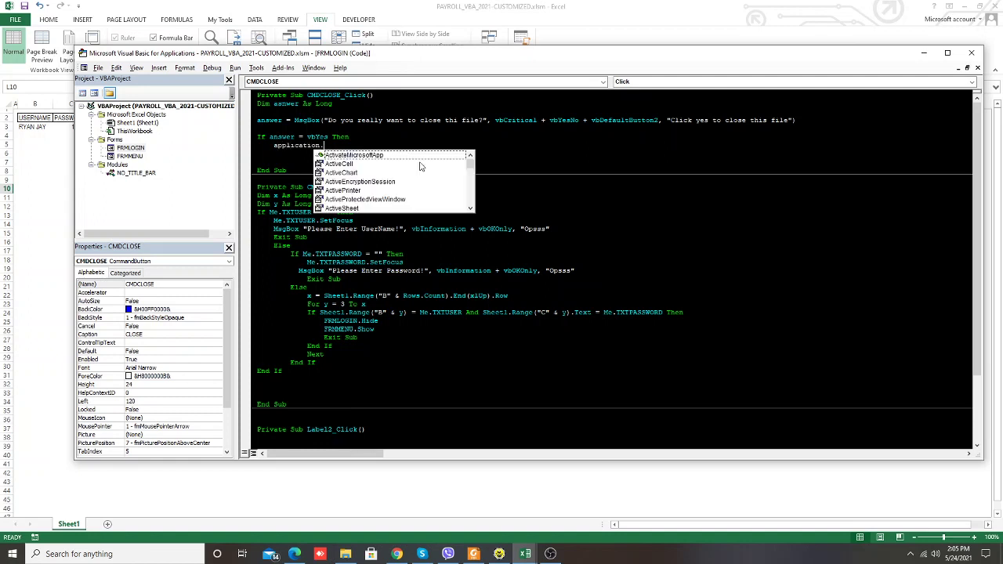
pyautogui.press('BackSpace')
pyautogui.press('BackSpace')
pyautogui.press('BackSpace')
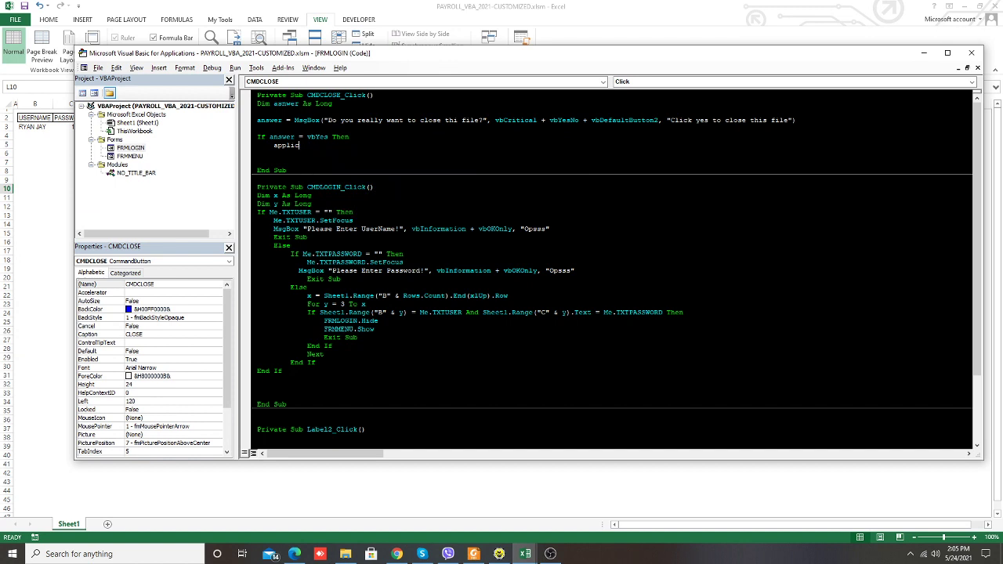
pyautogui.press('BackSpace')
pyautogui.press('BackSpace')
pyautogui.press('BackSpace')
pyautogui.press('BackSpace')
pyautogui.press('BackSpace')
pyautogui.press('BackSpace')
pyautogui.write('ac')
pyautogui.write('tivework')
pyautogui.write('book.save')
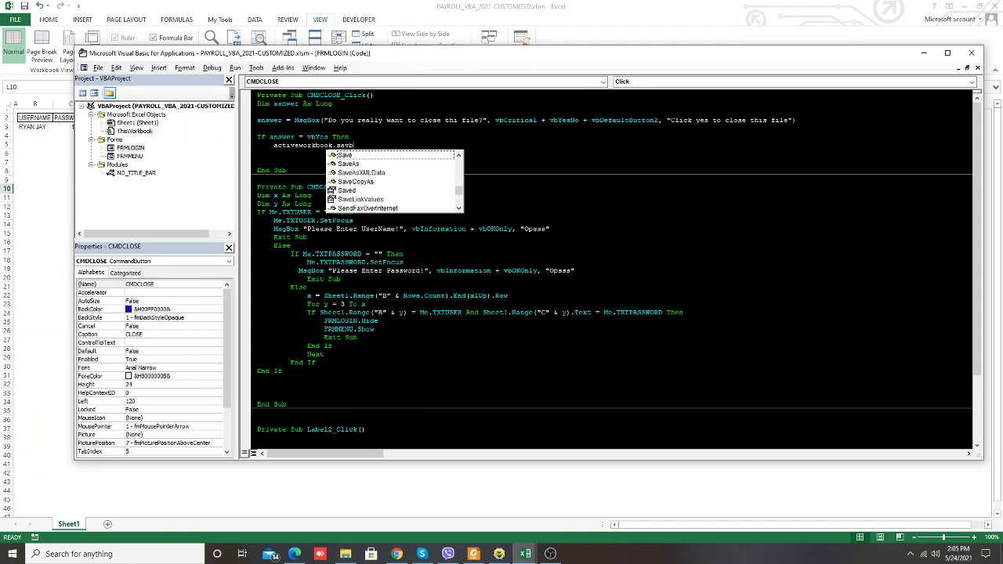
pyautogui.press('Return')
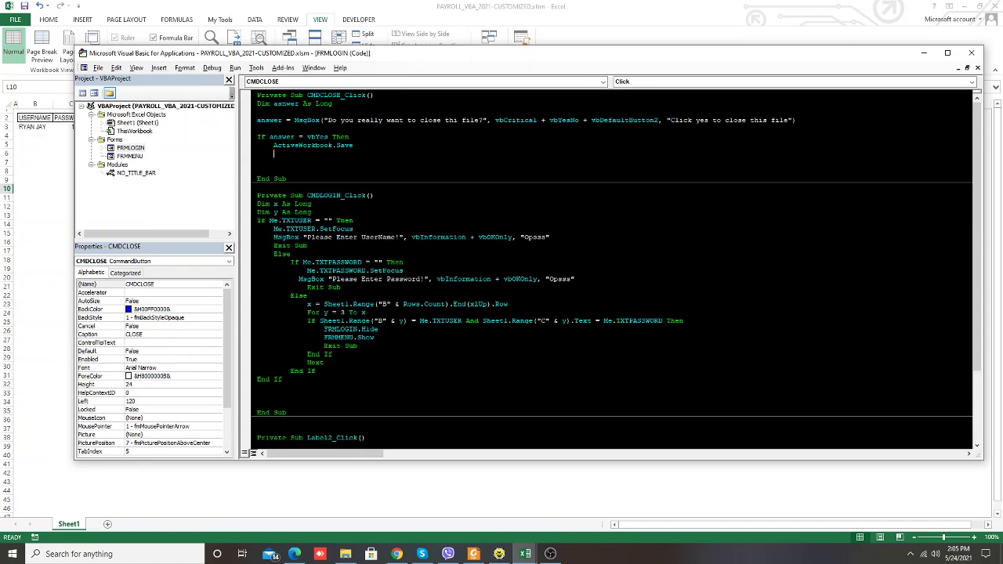
pyautogui.write('shthiswor')
pyautogui.write('kbook.save')
pyautogui.press('Return')
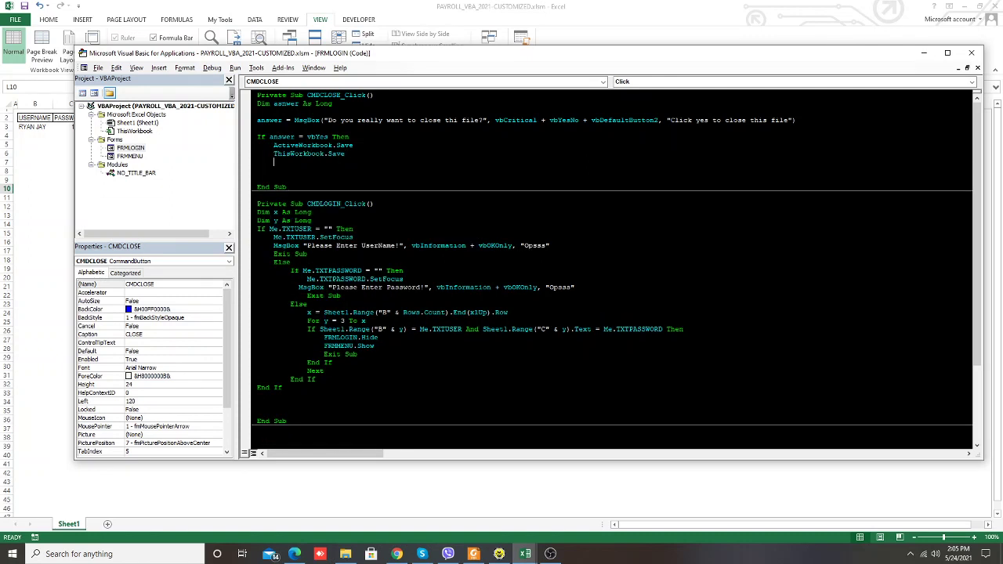
pyautogui.write('appl')
pyautogui.write('ication.')
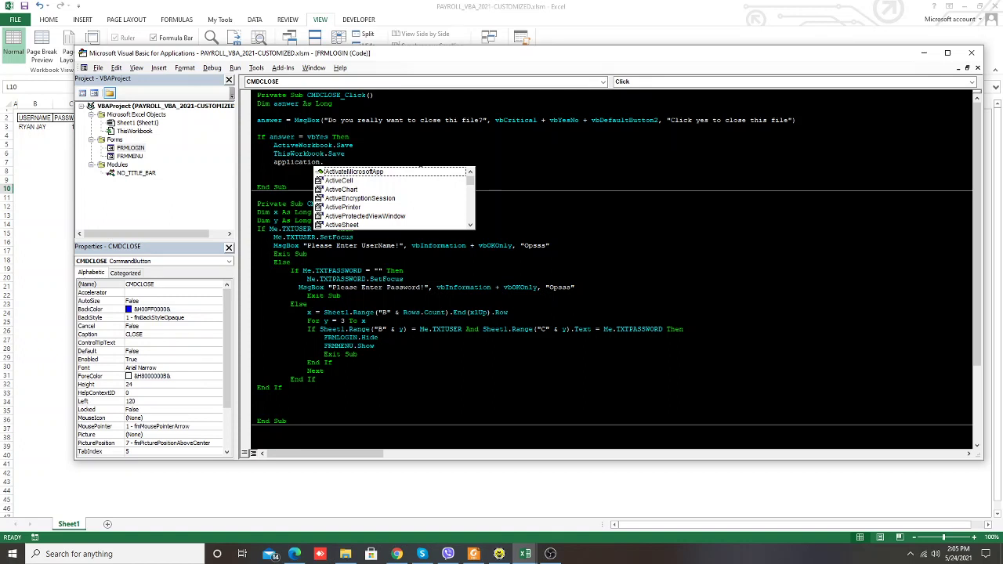
pyautogui.write('vi=')
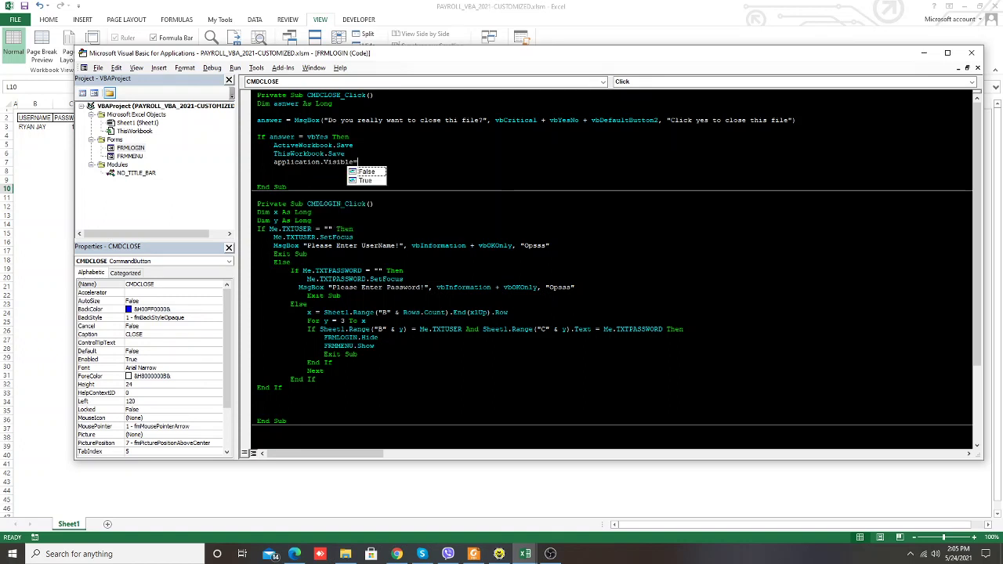
pyautogui.write('t')
pyautogui.press('Tab')
pyautogui.press('Return')
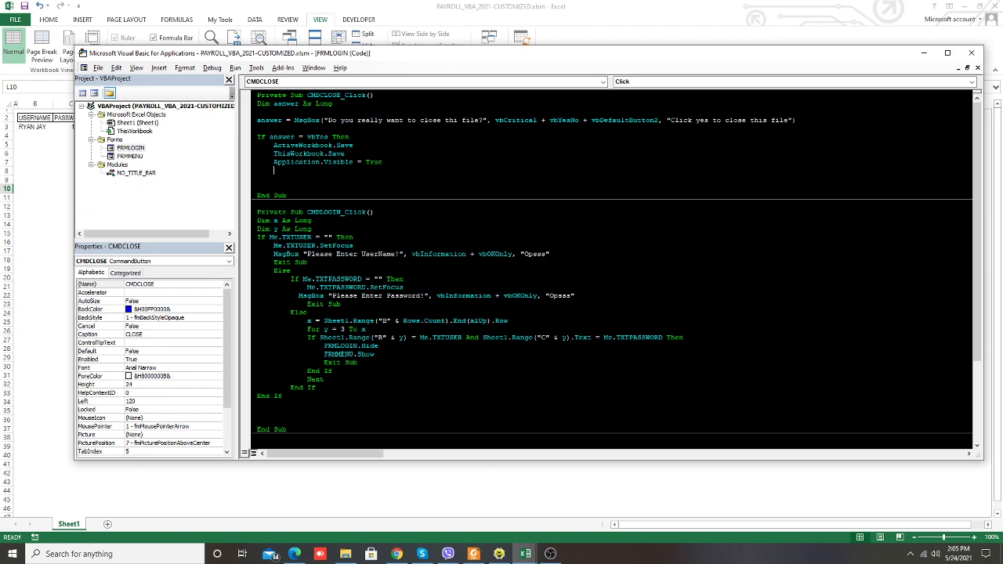
# Add an Else branch with Exit Sub and close the block with End If.
pyautogui.write('nd')
pyautogui.press('BackSpace')
pyautogui.press('BackSpace')
pyautogui.write('else')
pyautogui.press('Return')
pyautogui.write('ex')
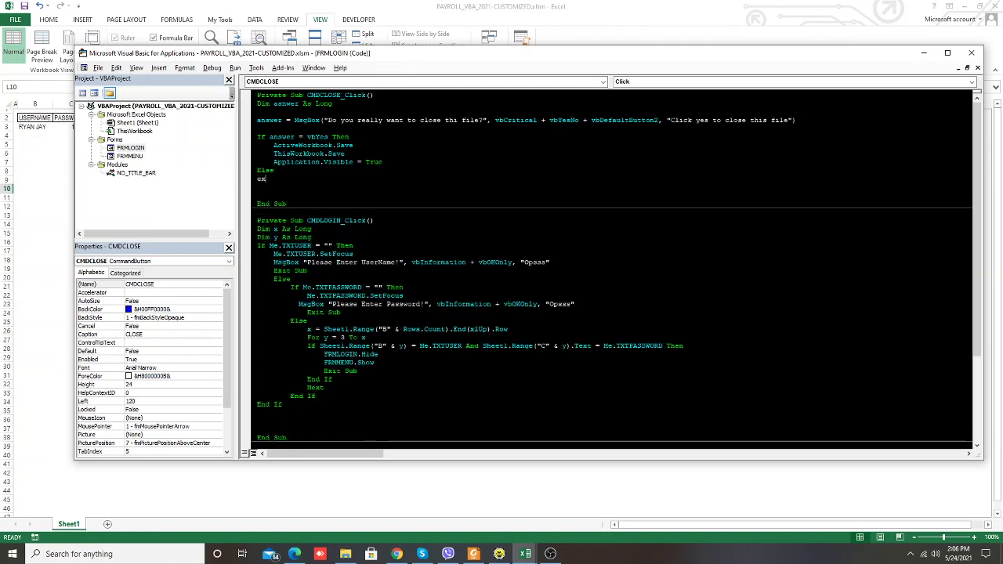
pyautogui.write('it S')
pyautogui.write('ub')
pyautogui.press('Return')
pyautogui.press('Return')
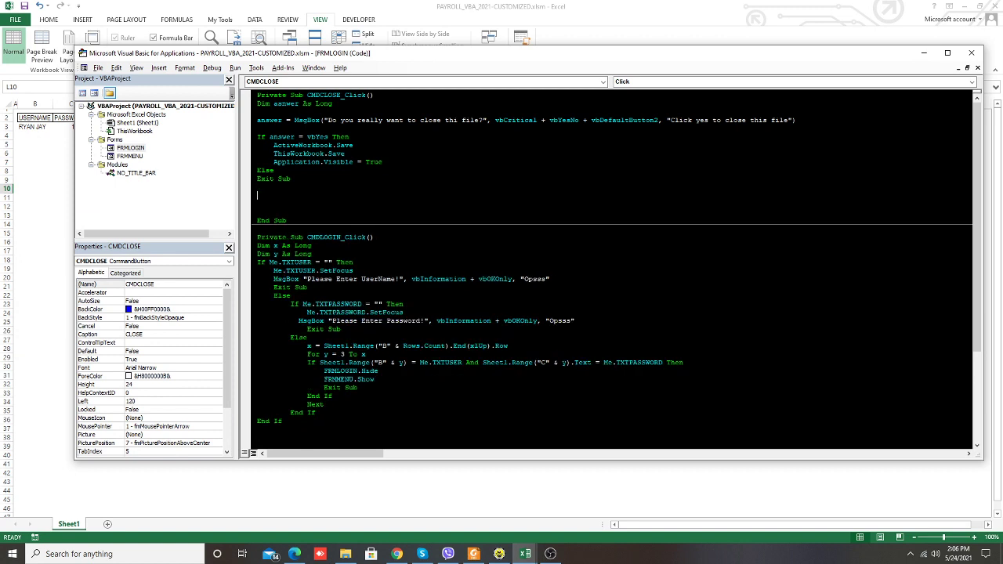
pyautogui.press('Return')
pyautogui.write('en')
pyautogui.press('BackSpace')
pyautogui.press('BackSpace')
pyautogui.press('BackSpace')
pyautogui.write('end sf')
pyautogui.press('Down')
pyautogui.click(419, 161)
# Create ThisWorkbook's Workbook_Open procedure and set Application.ScreenUpdating = False in it.
pyautogui.doubleClick(134, 131)
pyautogui.click(318, 80)
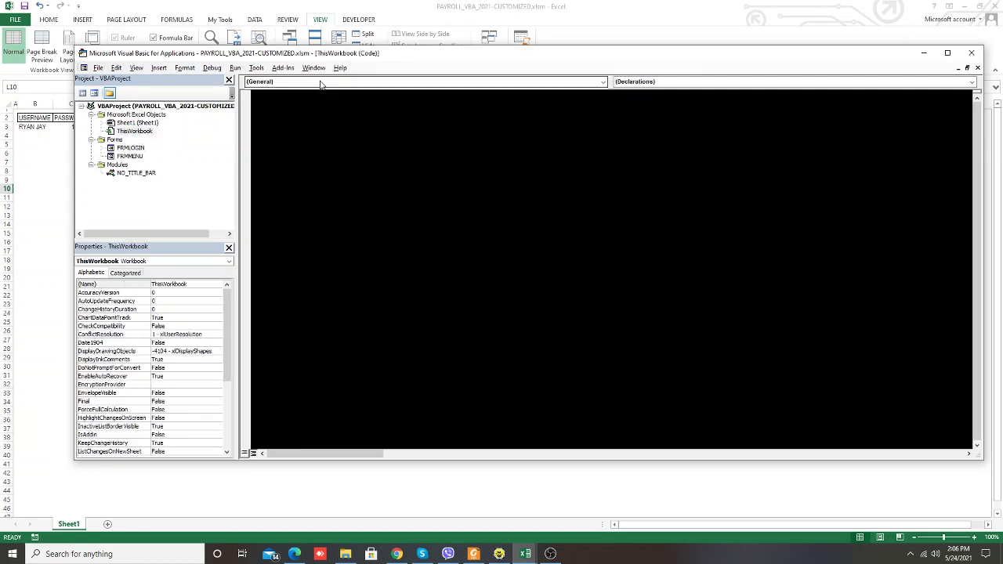
pyautogui.click(295, 99)
pyautogui.click(701, 81)
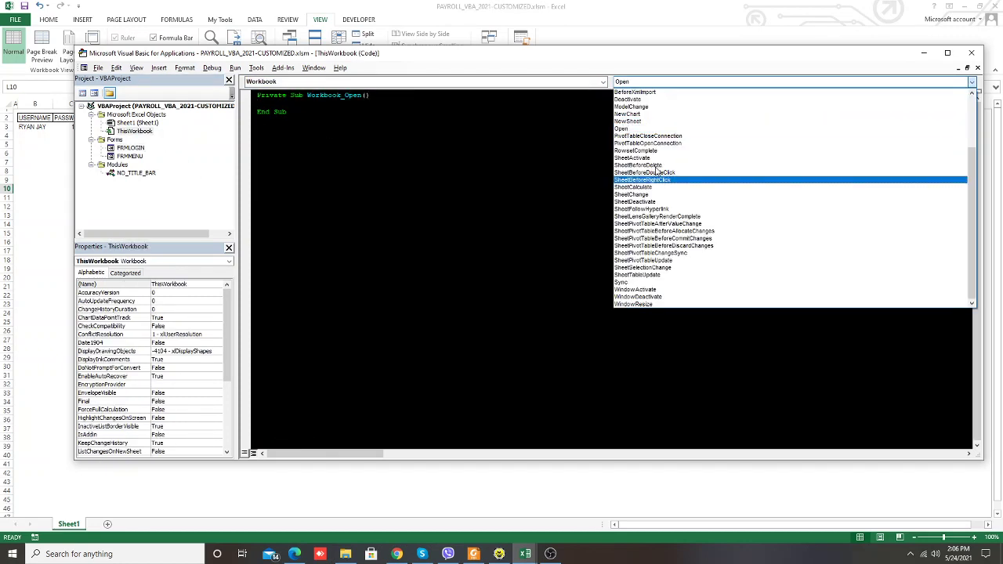
pyautogui.click(648, 110)
pyautogui.click(259, 103)
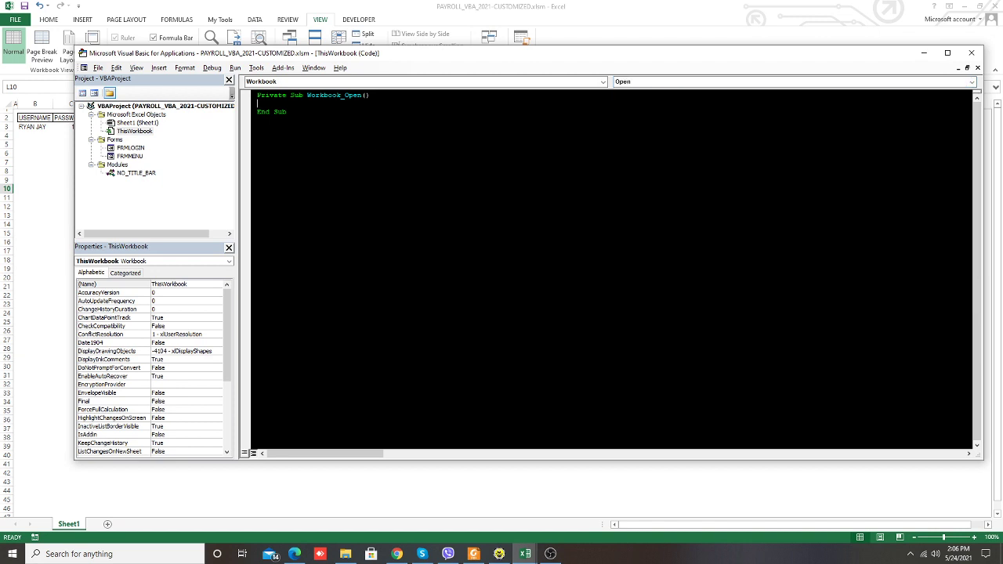
pyautogui.write('applica')
pyautogui.write('tion.sc')
pyautogui.press('Tab')
pyautogui.write('=False')
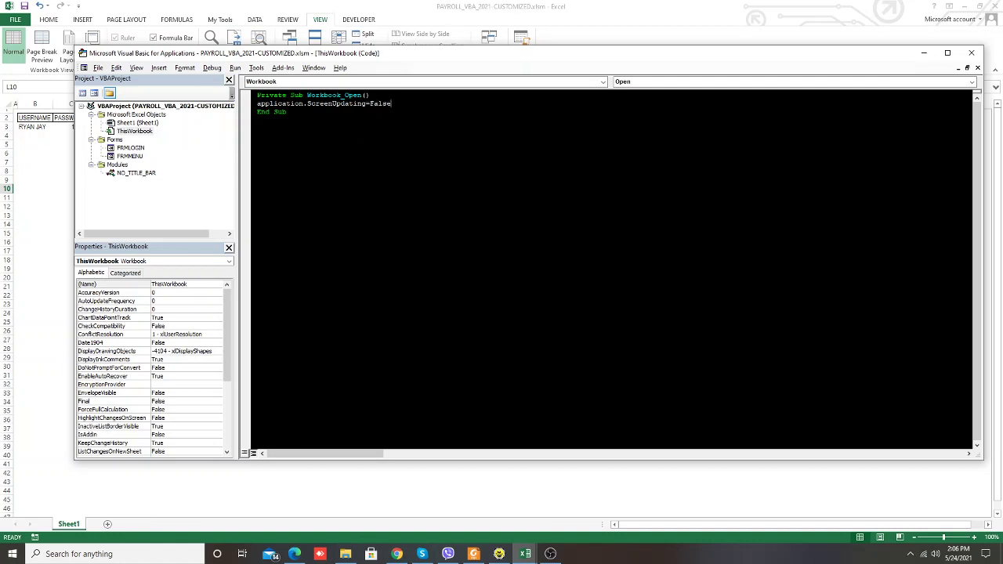
pyautogui.press('Return')
# Add Application.Visible = False and FRMLOGIN.Show to Workbook_Open.
pyautogui.write('pplcaito')
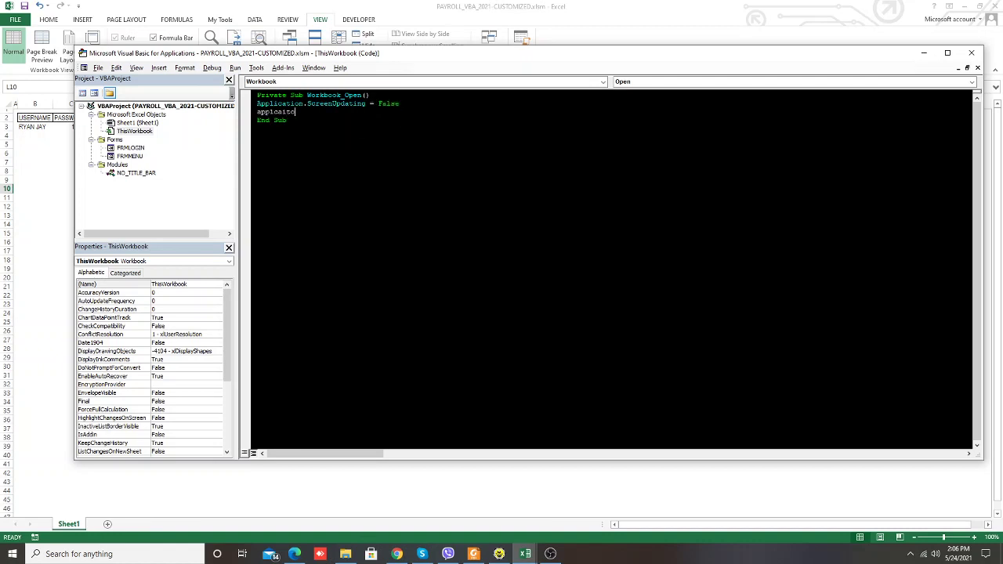
pyautogui.press('BackSpace')
pyautogui.press('BackSpace')
pyautogui.press('BackSpace')
pyautogui.press('BackSpace')
pyautogui.press('BackSpace')
pyautogui.write('ication.scr')
pyautogui.hotkey('ctrl', 'space')
pyautogui.press('BackSpace')
pyautogui.press('BackSpace')
pyautogui.press('BackSpace')
pyautogui.press('BackSpace')
pyautogui.press('BackSpace')
pyautogui.press('BackSpace')
pyautogui.press('BackSpace')
pyautogui.press('BackSpace')
pyautogui.press('BackSpace')
pyautogui.write('v')
pyautogui.write('is')
pyautogui.press('BackSpace')
pyautogui.press('BackSpace')
pyautogui.write('.v')
pyautogui.press('Tab')
pyautogui.write('=fa')
pyautogui.press('Tab')
pyautogui.press('Return')
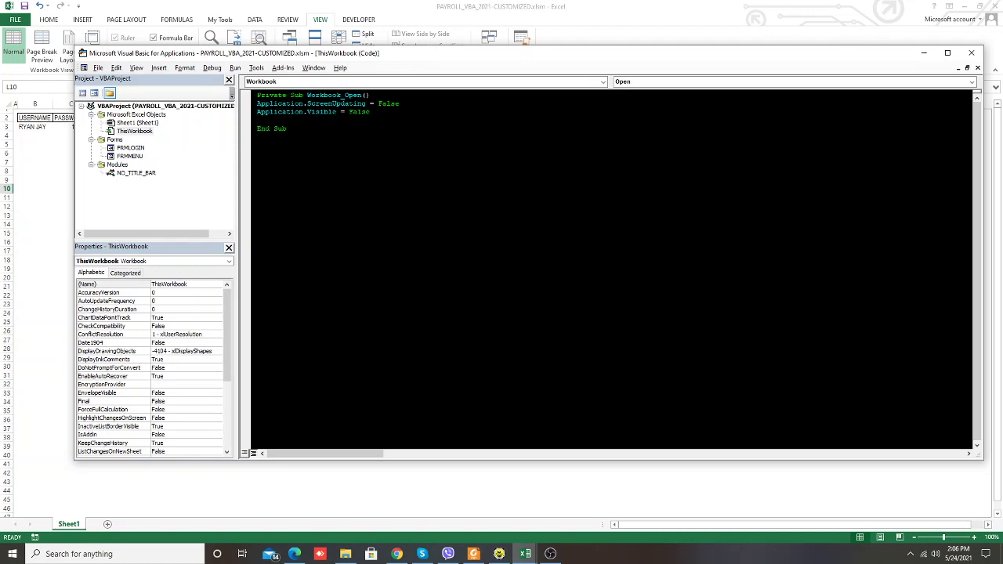
pyautogui.write('frm')
pyautogui.write('ogin')
pyautogui.write('.s')
pyautogui.press('Tab')
pyautogui.press('Return')
pyautogui.press('BackSpace')
# Run FRMLOGIN with F5 and test its CLOSE prompt, answering No.
pyautogui.click(50, 189)
pyautogui.click(525, 554)
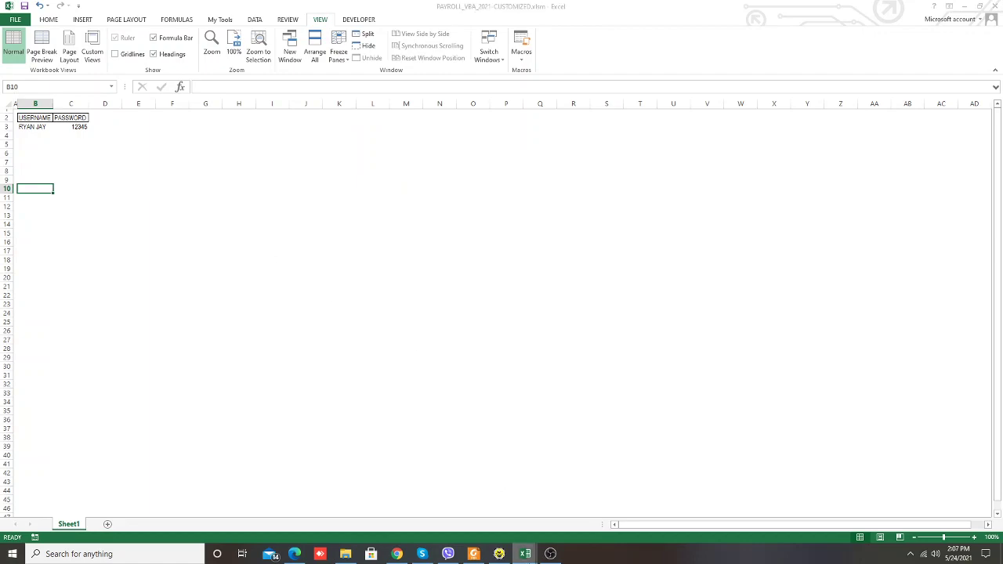
pyautogui.click(497, 512)
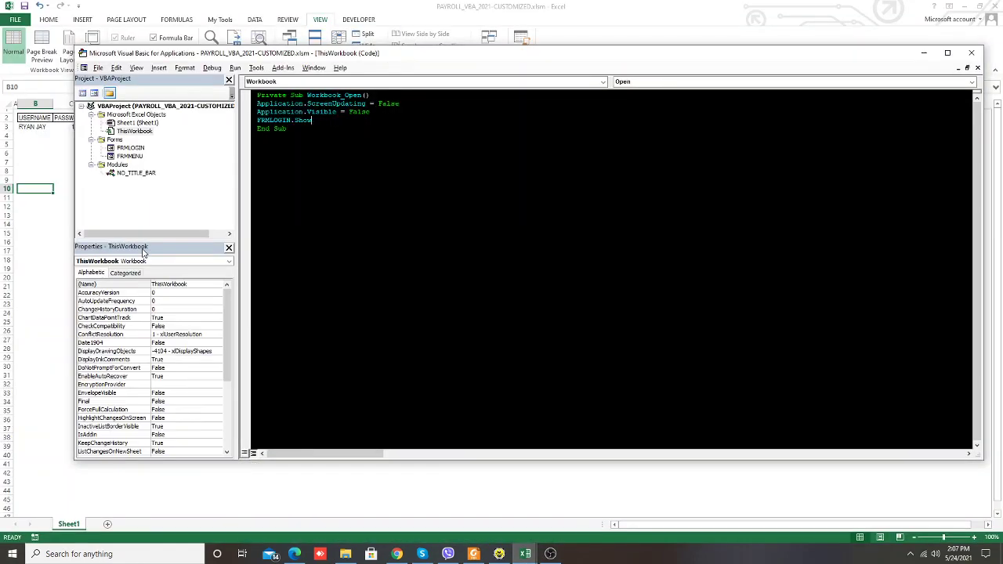
pyautogui.doubleClick(131, 148)
pyautogui.press('F5')
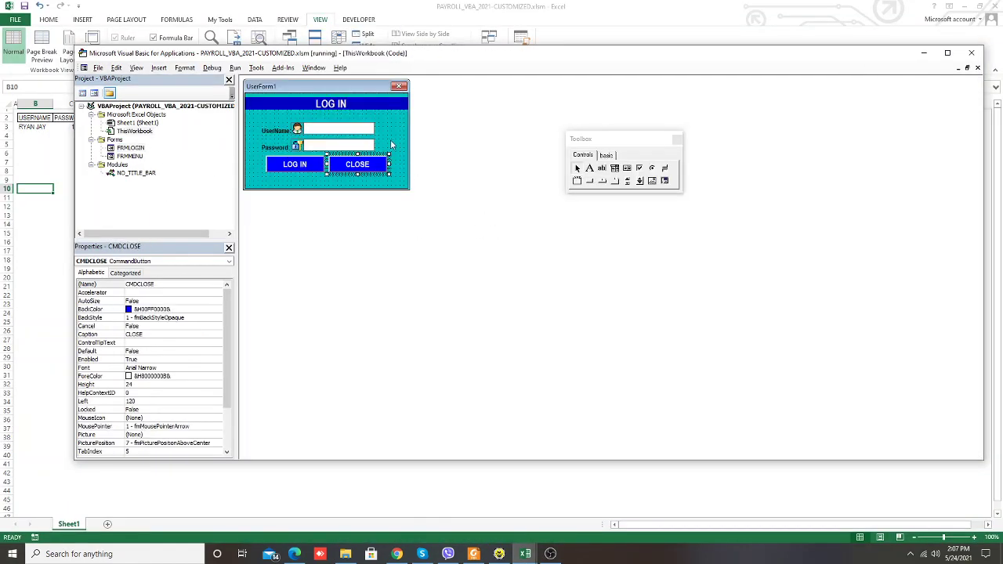
pyautogui.click(534, 294)
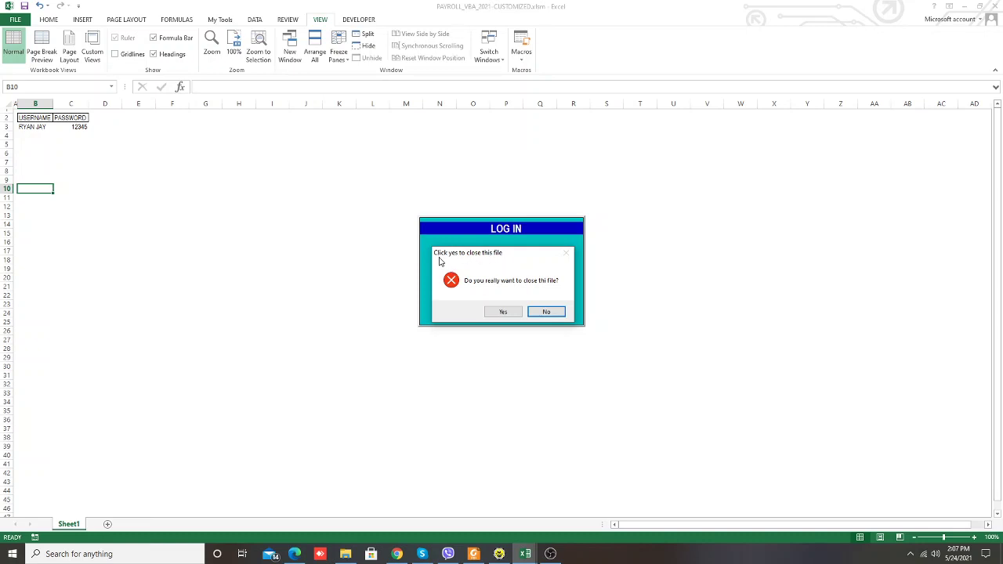
pyautogui.click(553, 311)
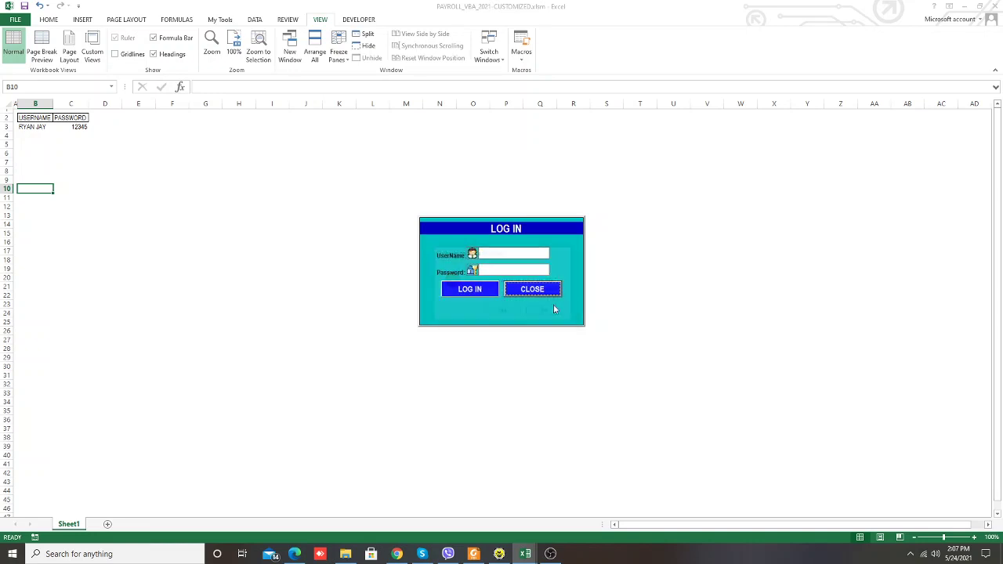
# Reset the running form via Run > Reset and comment out HideBar Me in FRMLOGIN's code.
pyautogui.click(523, 549)
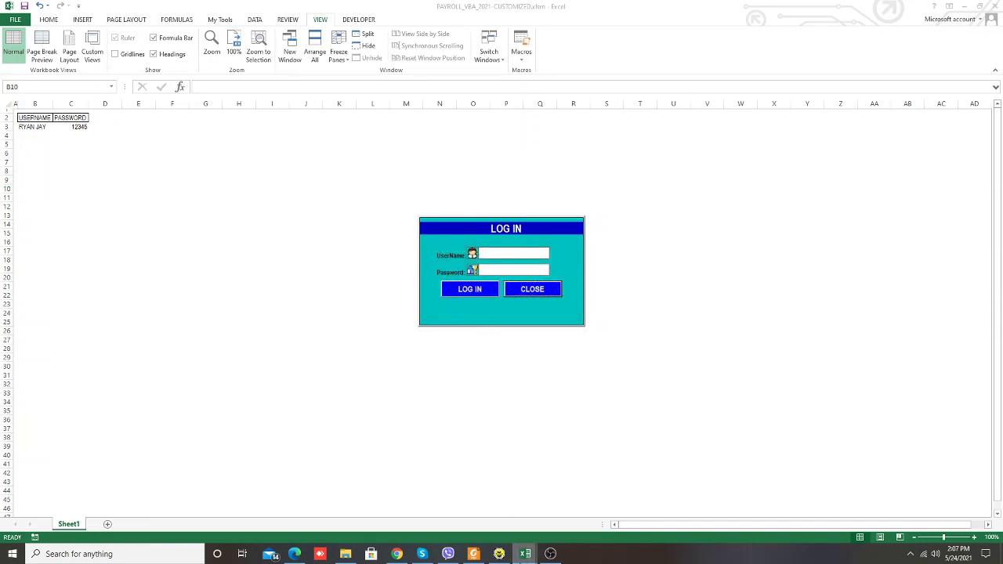
pyautogui.click(557, 482)
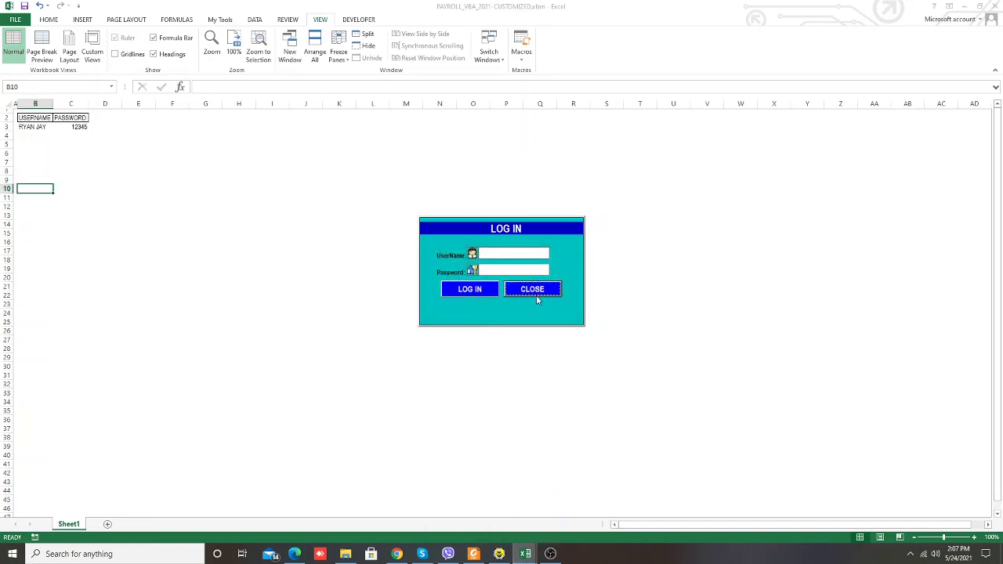
pyautogui.moveTo(525, 554)
pyautogui.click(479, 500)
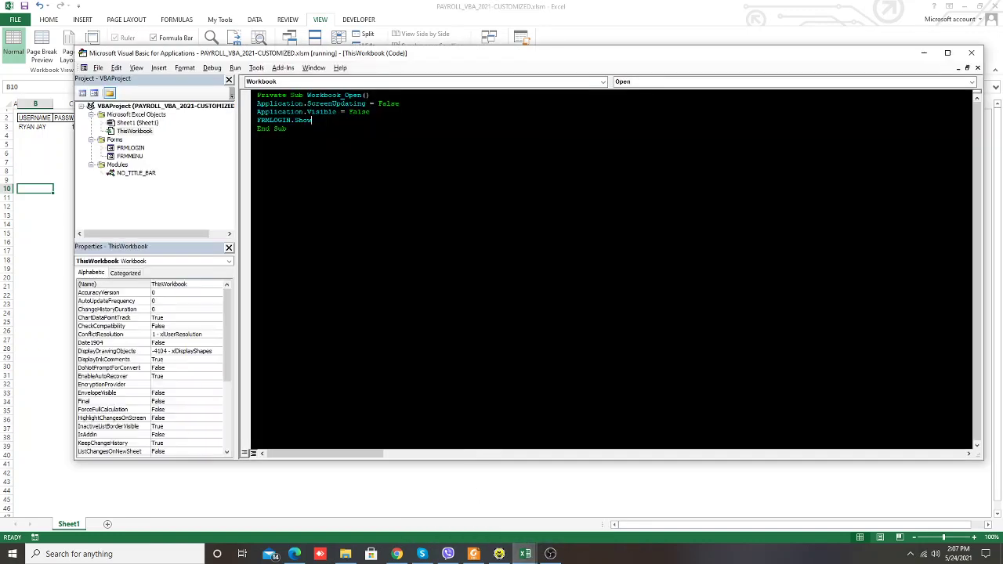
pyautogui.click(235, 68)
pyautogui.click(258, 102)
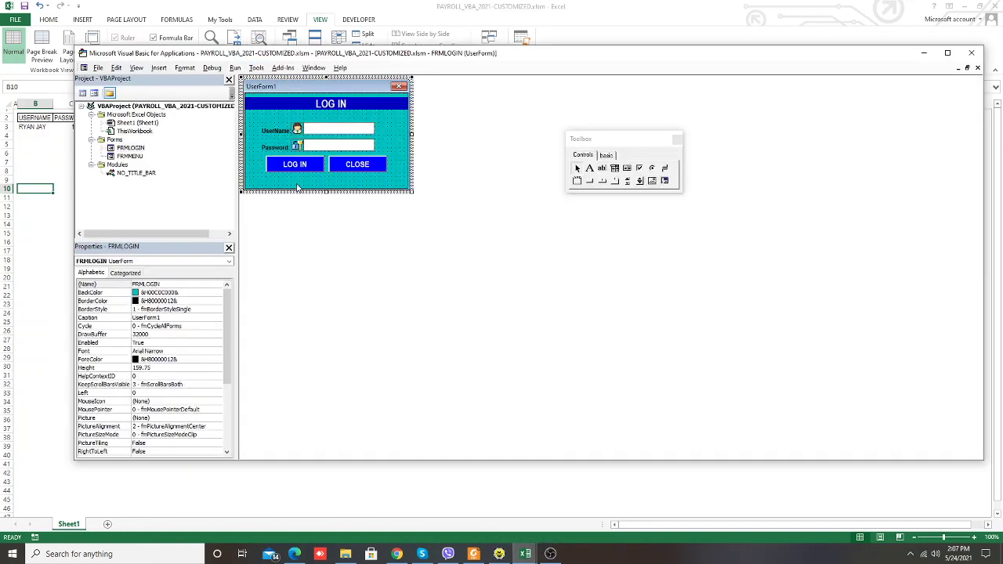
pyautogui.press('F7')
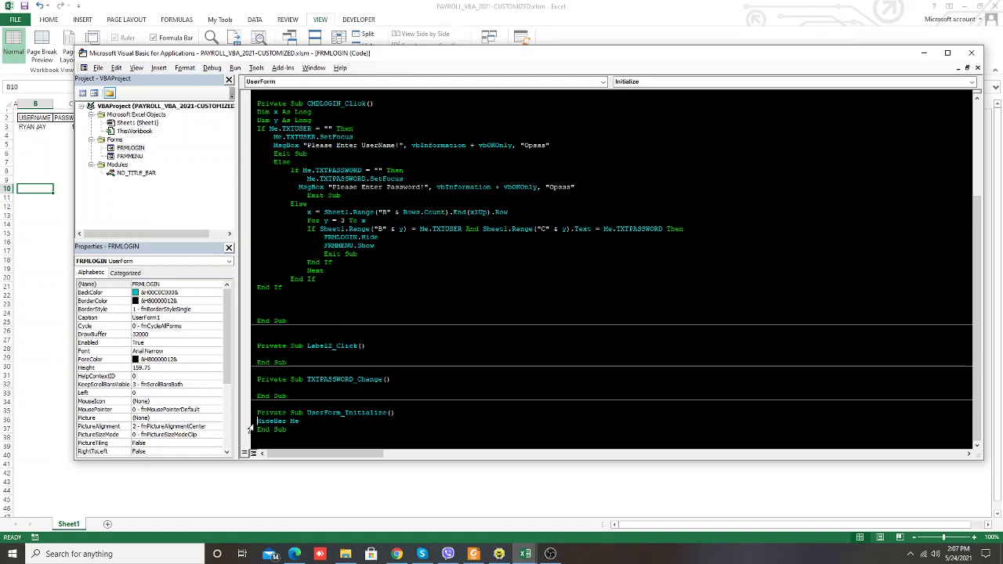
pyautogui.write("'")
pyautogui.click(390, 379)
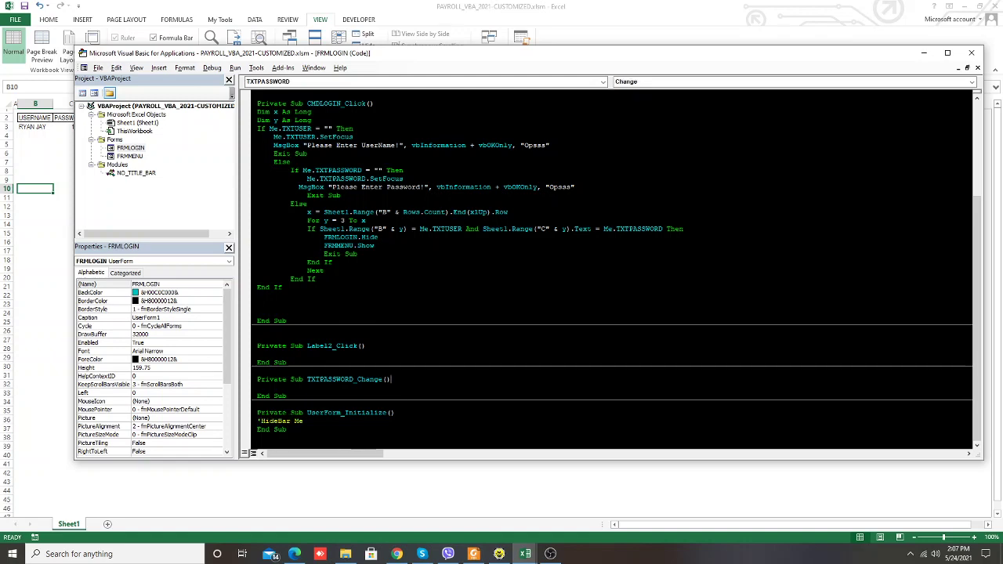
# Change the CMDCLOSE_Click prompt title to 'click Yes to close this file!' and run the form.
pyautogui.doubleClick(133, 148)
pyautogui.press('F7')
pyautogui.doubleClick(125, 148)
pyautogui.doubleClick(349, 168)
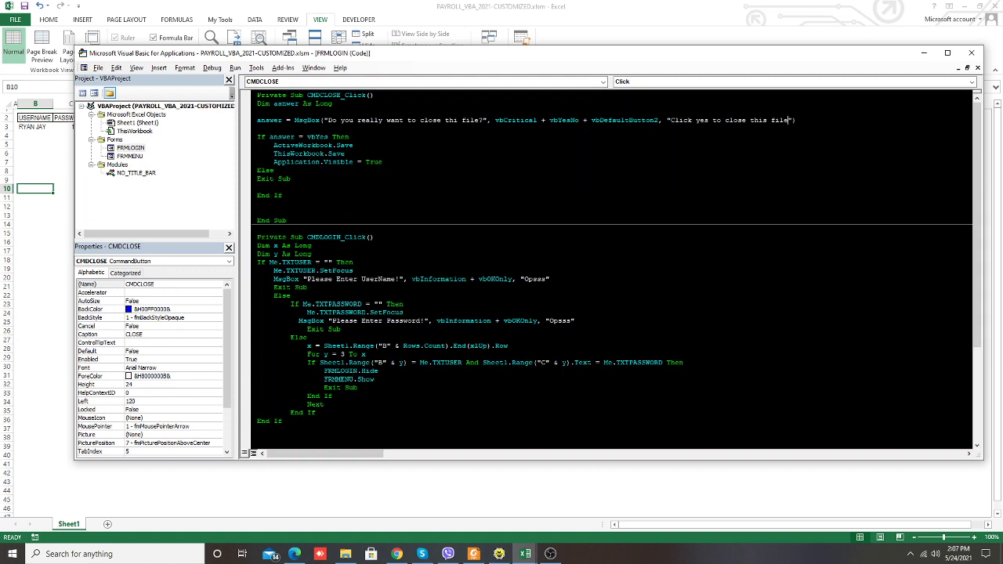
pyautogui.write('!')
pyautogui.click(674, 120)
pyautogui.press('BackSpace')
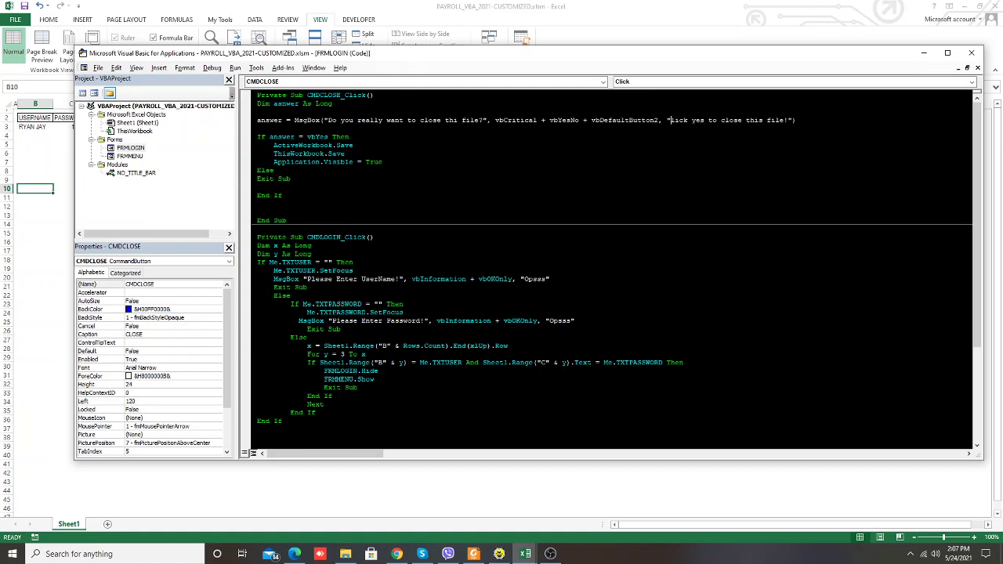
pyautogui.write('c')
pyautogui.press('Delete')
pyautogui.write('Y')
pyautogui.click(257, 128)
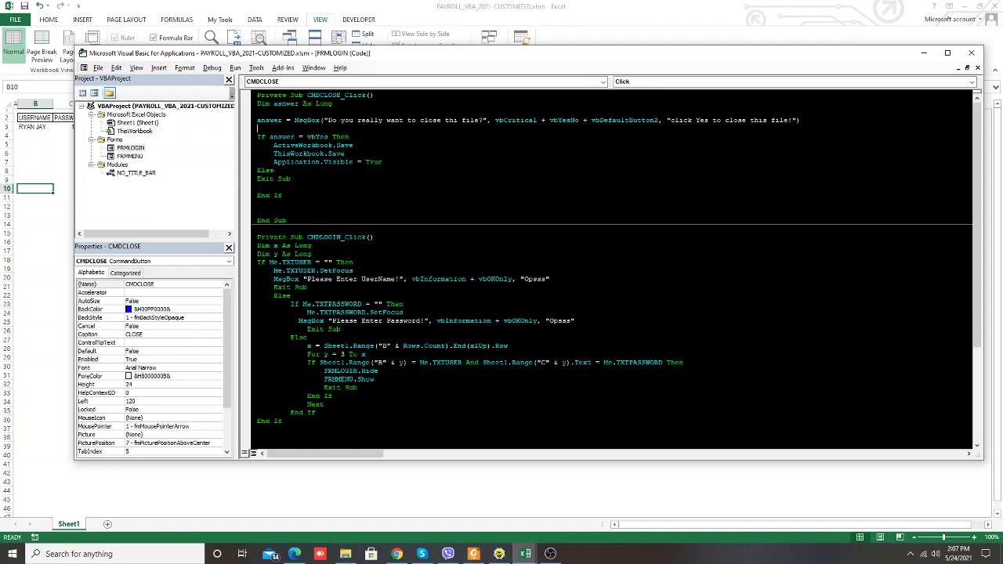
pyautogui.press('F5')
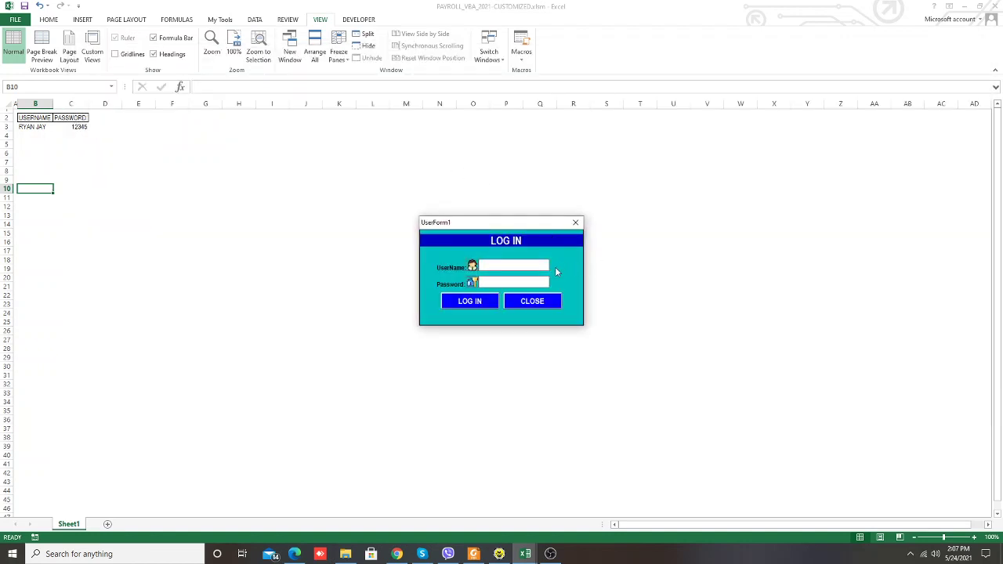
# Click CLOSE on the running form twice, answering No to the 'click Yes to close this file!' prompt.
pyautogui.click(543, 305)
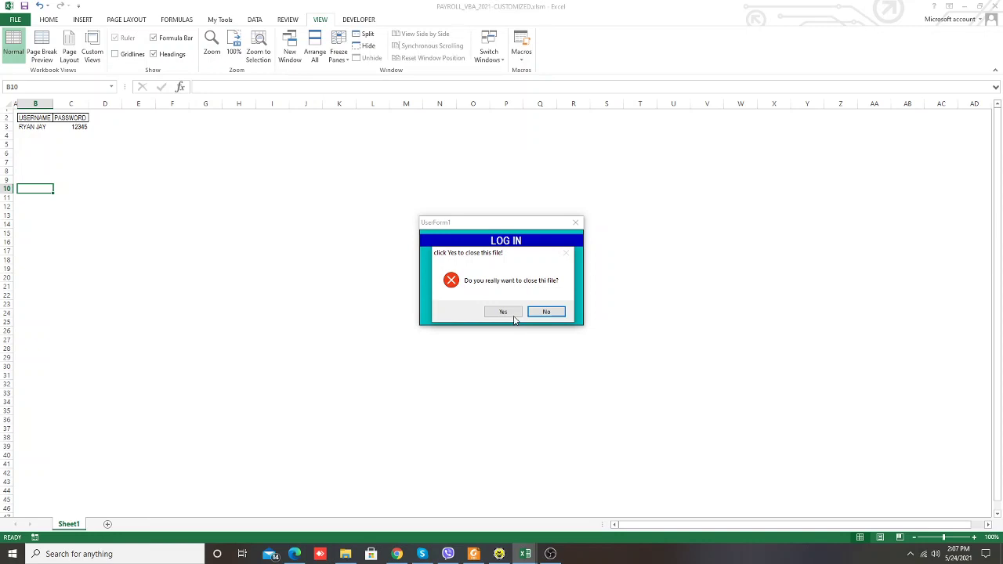
pyautogui.click(513, 314)
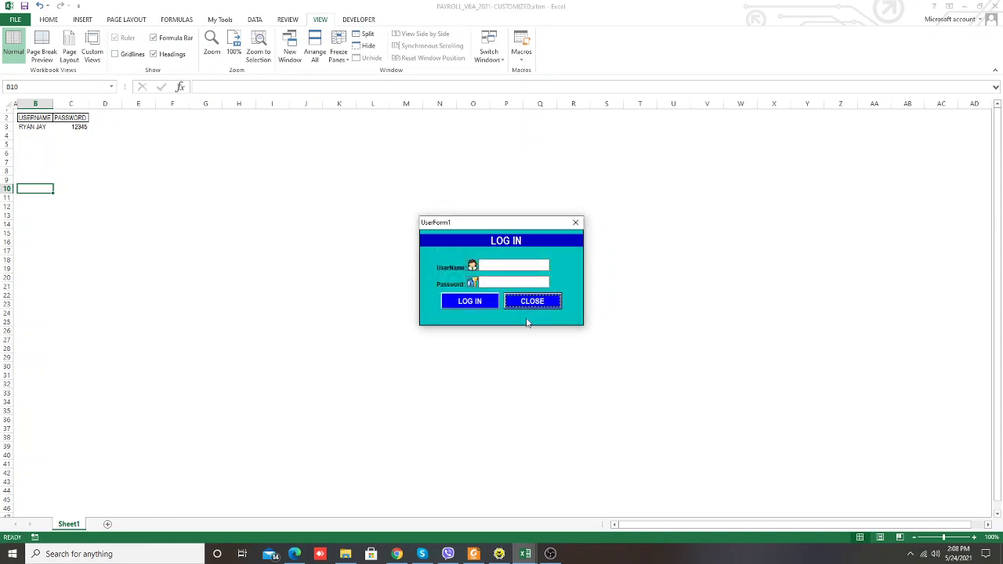
pyautogui.click(538, 306)
pyautogui.click(501, 313)
# Stop the form and add ThisWorkbook.Close after Application.Visible = True in CMDCLOSE_Click.
pyautogui.click(576, 223)
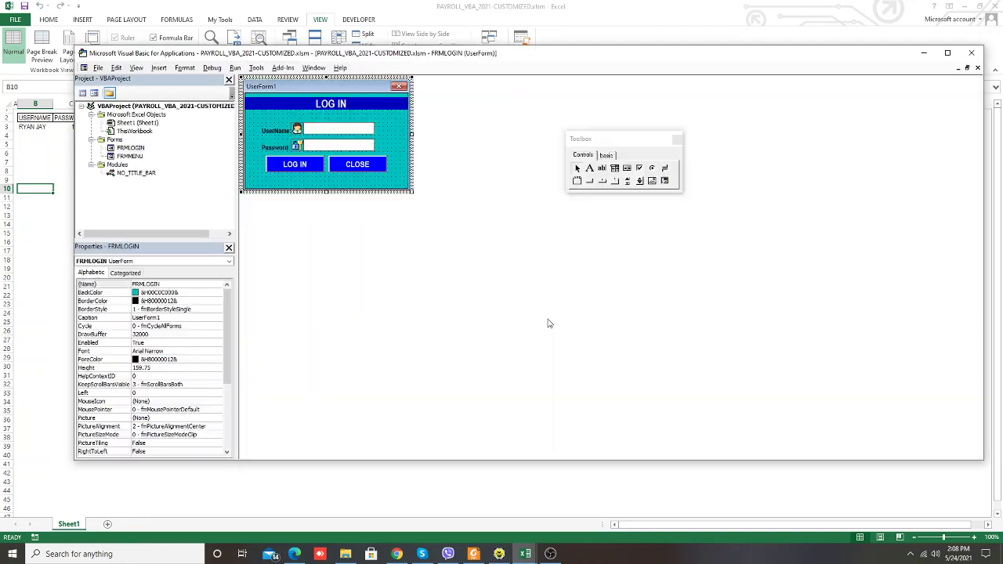
pyautogui.doubleClick(367, 173)
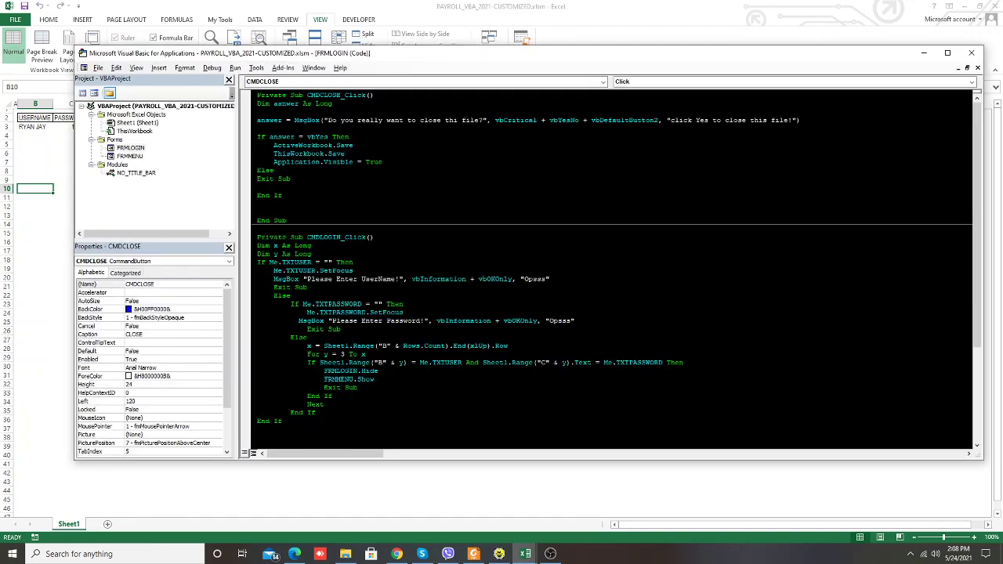
pyautogui.press('Return')
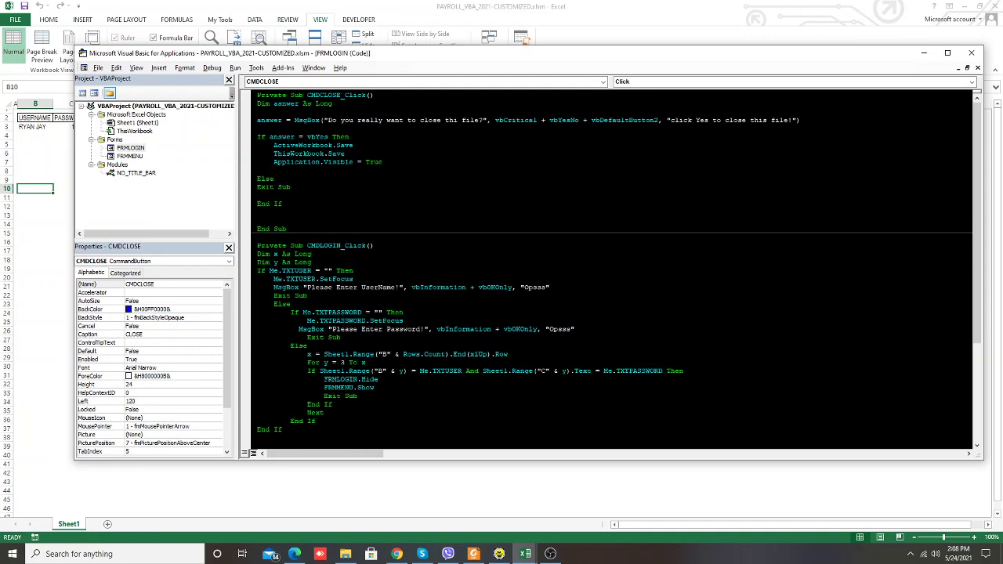
pyautogui.write('th')
pyautogui.write('hiswor')
pyautogui.write('kboojk')
pyautogui.write('.c')
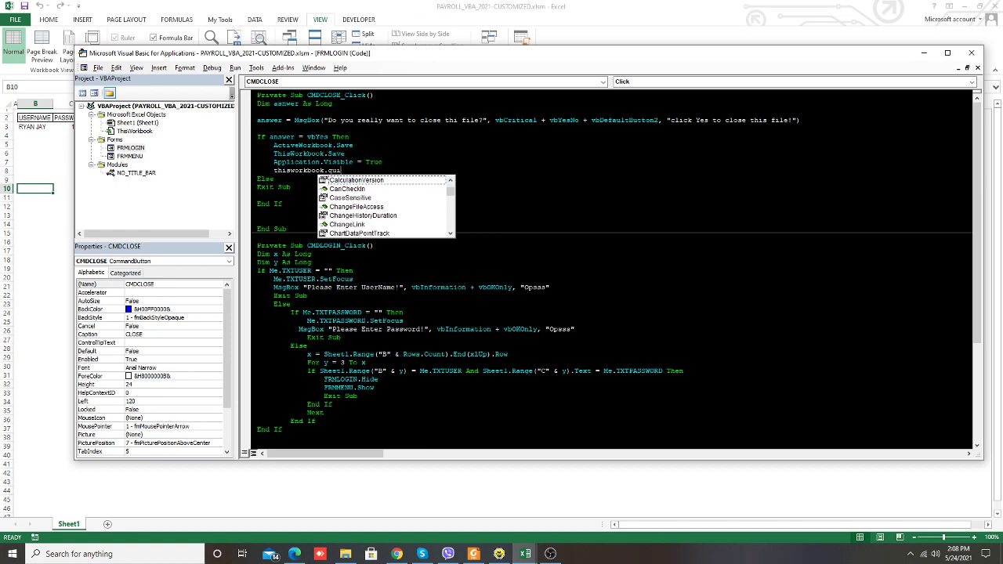
pyautogui.write('l')
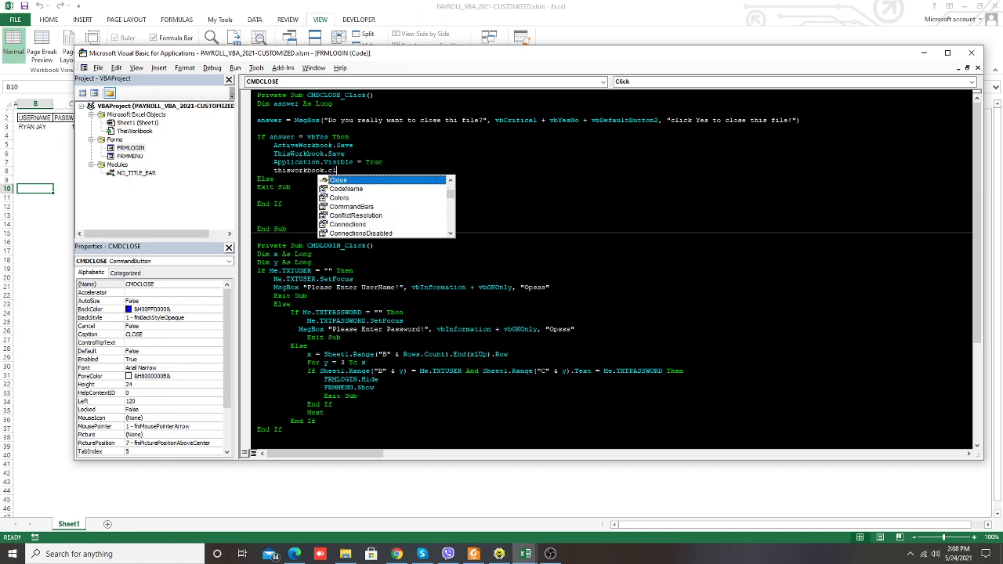
pyautogui.write('ose')
pyautogui.press('Tab')
pyautogui.press('Down')
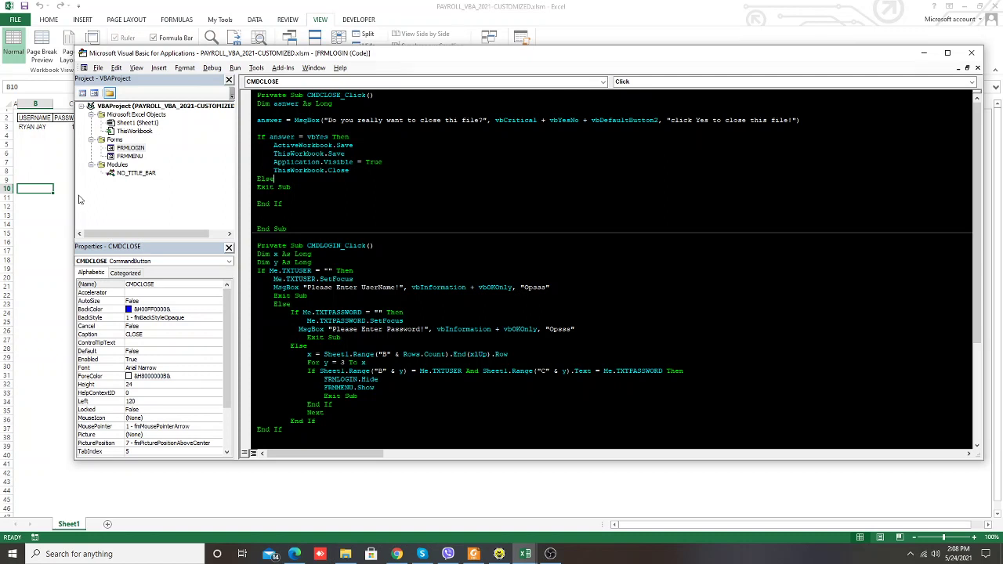
# Run the form, answer Yes to its close prompt so the workbook closes, then exit Excel.
pyautogui.press('F5')
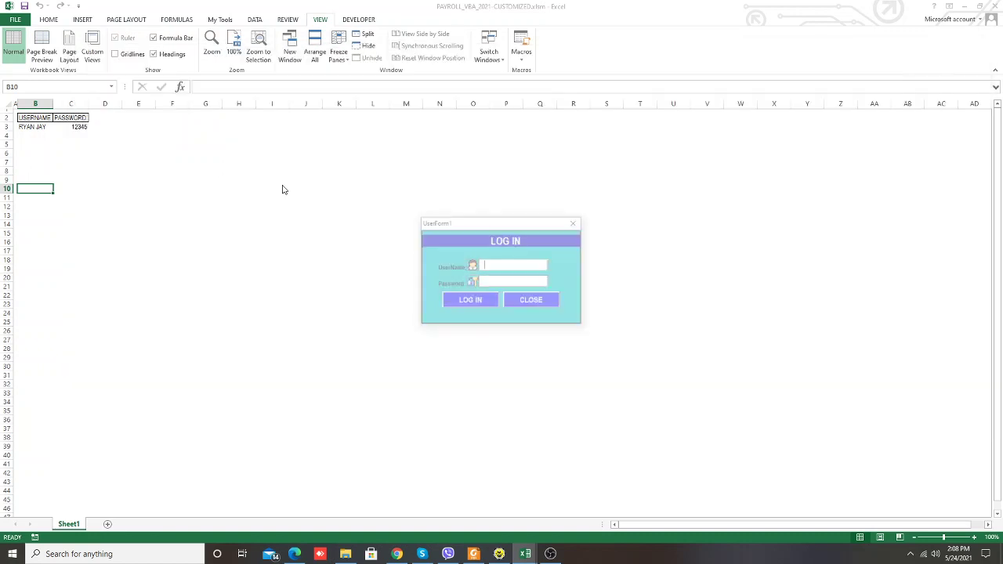
pyautogui.click(554, 299)
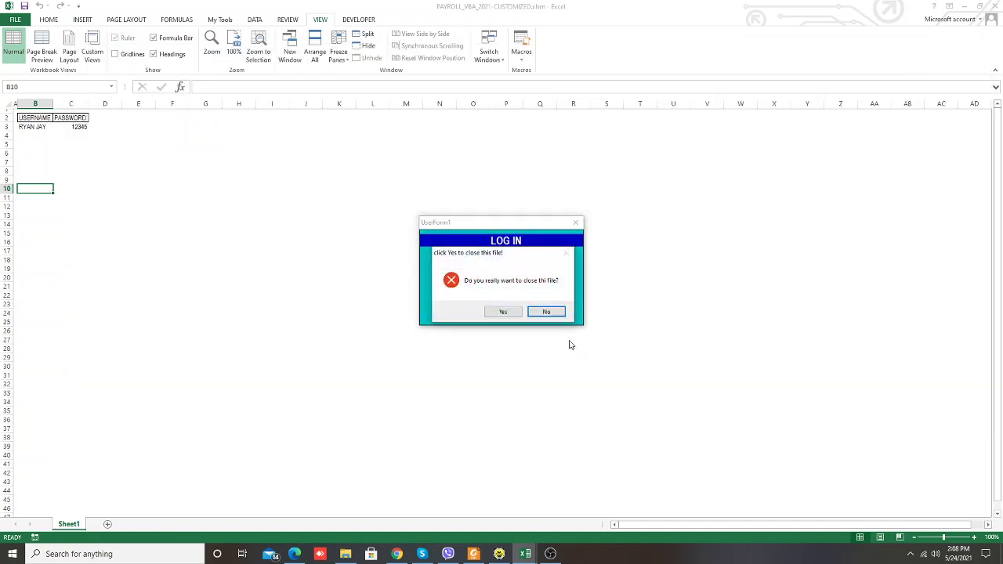
pyautogui.click(547, 311)
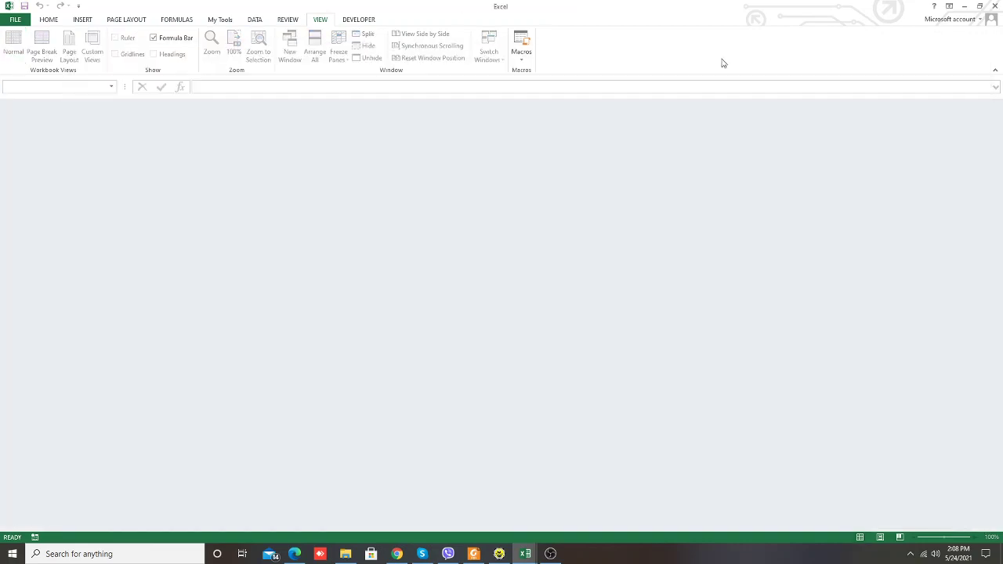
pyautogui.click(994, 5)
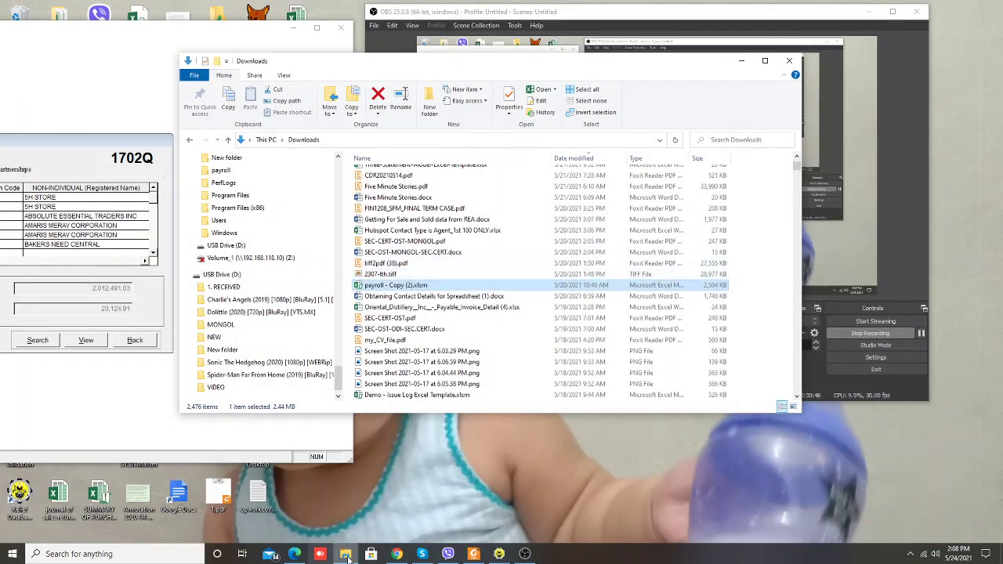
# Open PAYROLL_VBA_2021-CUSTOMIZED.xlsm from USB Drive (D:) > New folder > 2021, sorted by date modified.
pyautogui.click(346, 554)
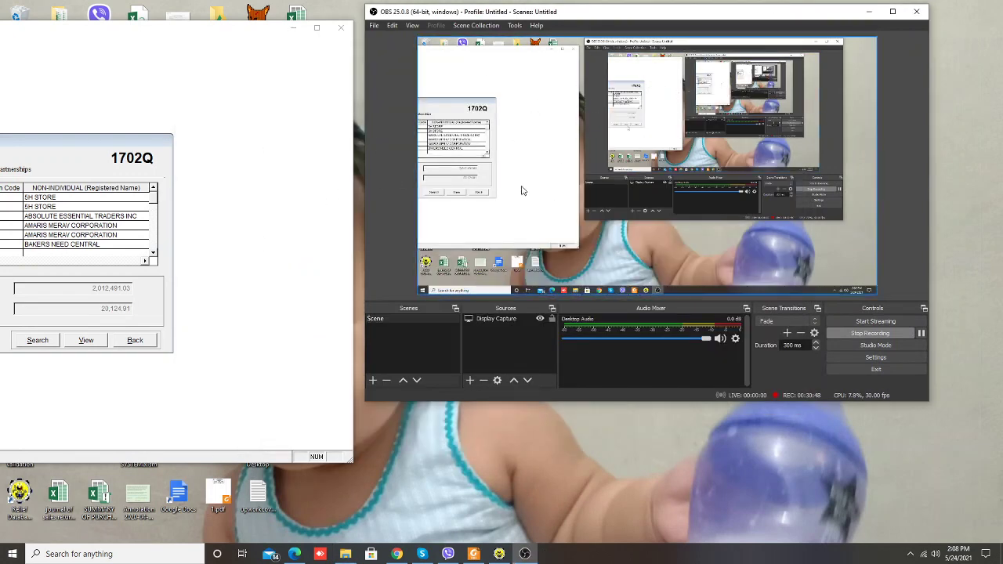
pyautogui.click(346, 554)
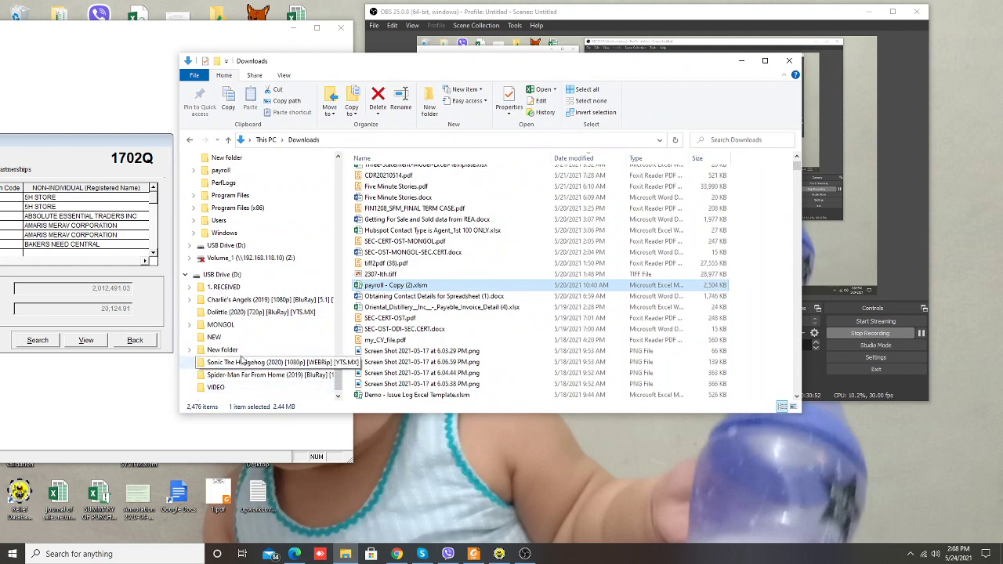
pyautogui.click(228, 349)
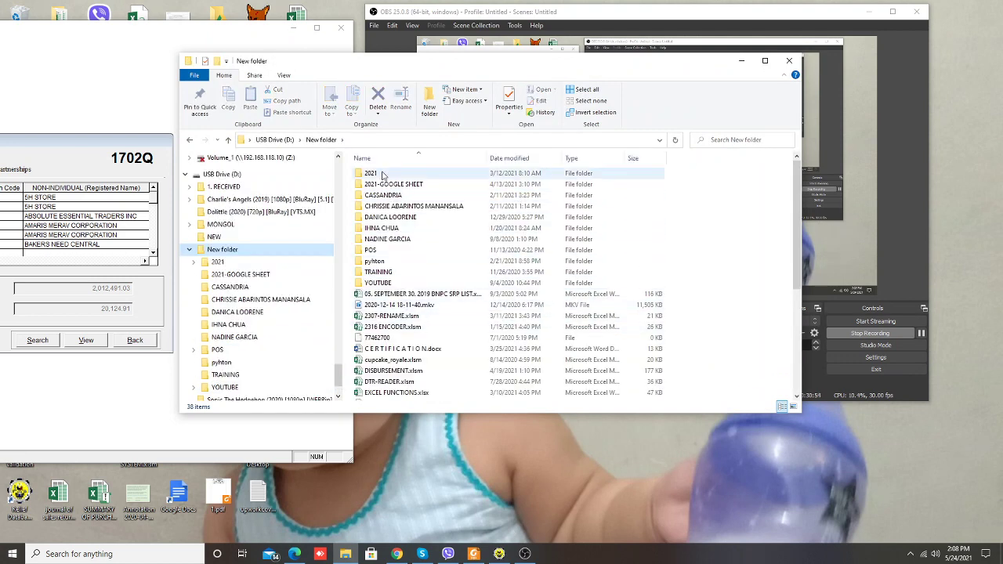
pyautogui.doubleClick(383, 174)
pyautogui.scroll(-3, 438, 282)
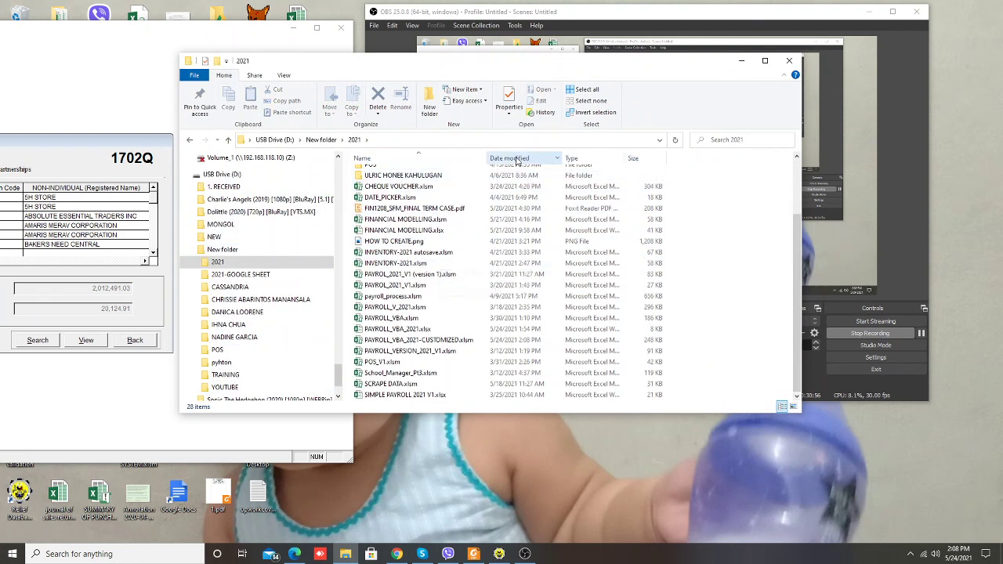
pyautogui.scroll(3, 502, 188)
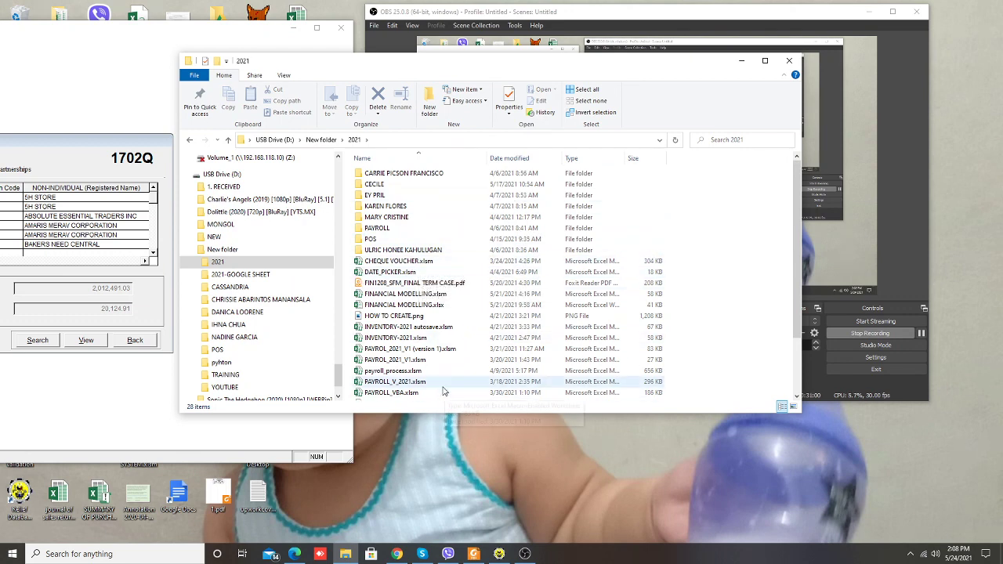
pyautogui.scroll(-3, 443, 390)
pyautogui.click(511, 158)
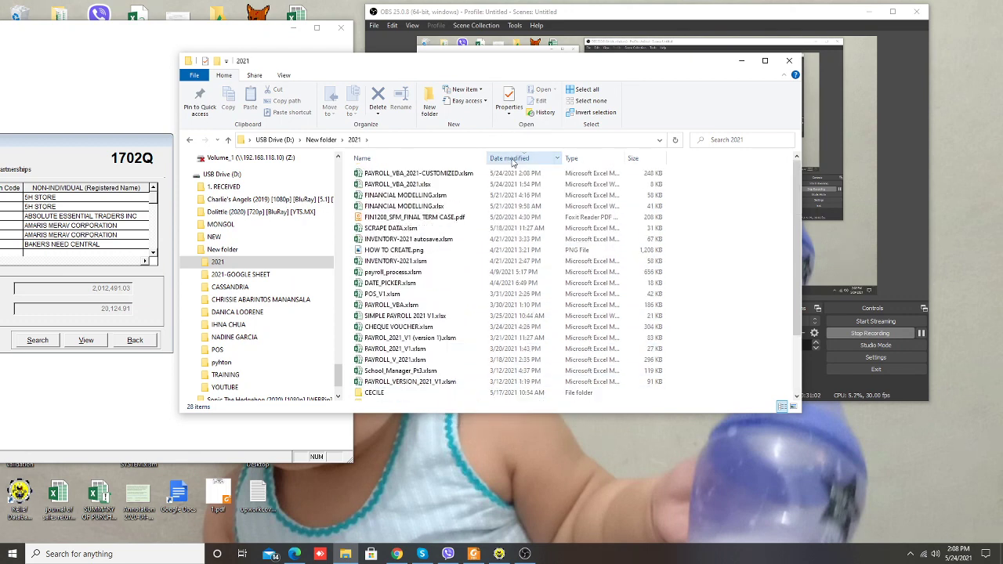
pyautogui.click(448, 173)
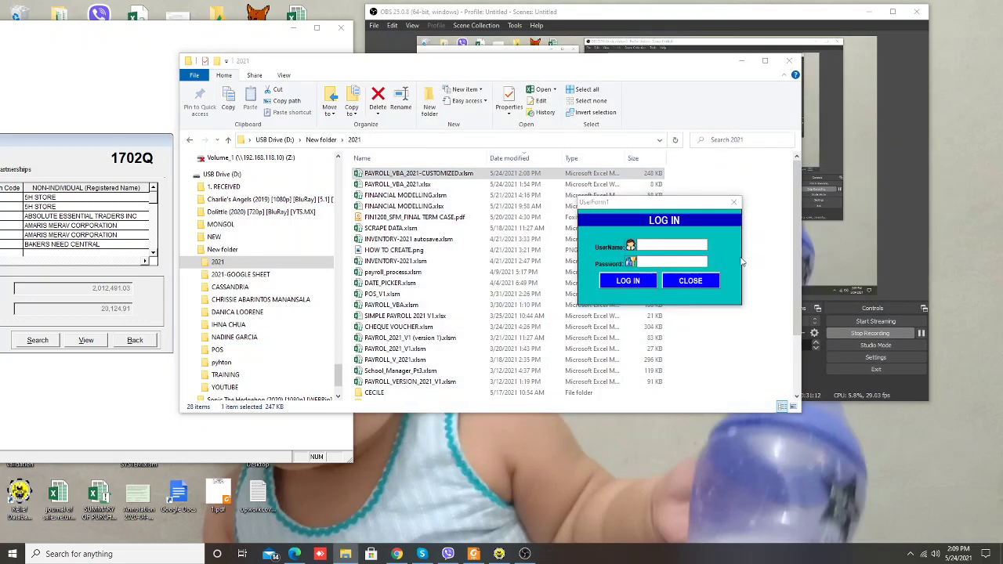
# Dismiss the activation prompt, move the LOG IN form left, and enter a username and password.
pyautogui.click(786, 145)
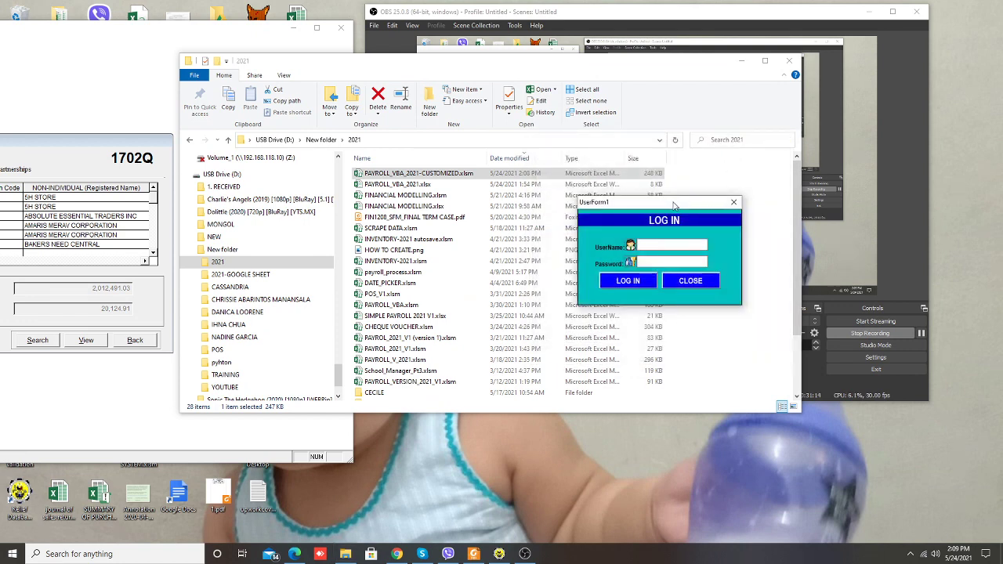
pyautogui.moveTo(676, 203); pyautogui.dragTo(409, 197)
pyautogui.write('yan')
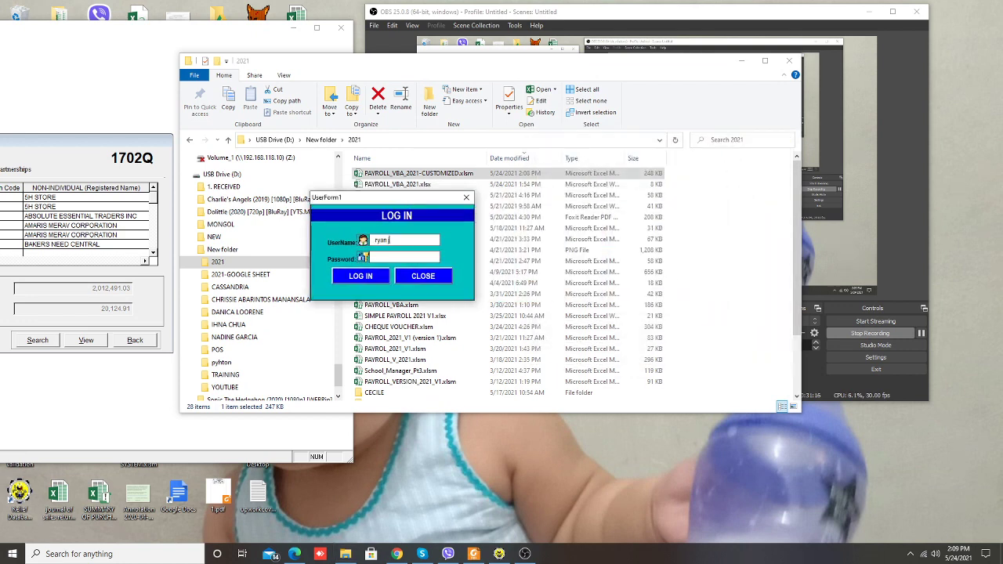
pyautogui.press('BackSpace')
pyautogui.press('capslock')
pyautogui.press('BackSpace')
pyautogui.press('BackSpace')
pyautogui.press('BackSpace')
pyautogui.write('RYAN')
pyautogui.press('capslock')
pyautogui.press('BackSpace')
pyautogui.press('BackSpace')
pyautogui.press('BackSpace')
pyautogui.write('ryan jay')
pyautogui.press('Tab')
pyautogui.write('123')
pyautogui.press('BackSpace')
pyautogui.press('BackSpace')
pyautogui.press('BackSpace')
pyautogui.write('5')
# Try logging in, decline the CLOSE prompt, then close the LOG IN form.
pyautogui.click(358, 278)
pyautogui.click(358, 277)
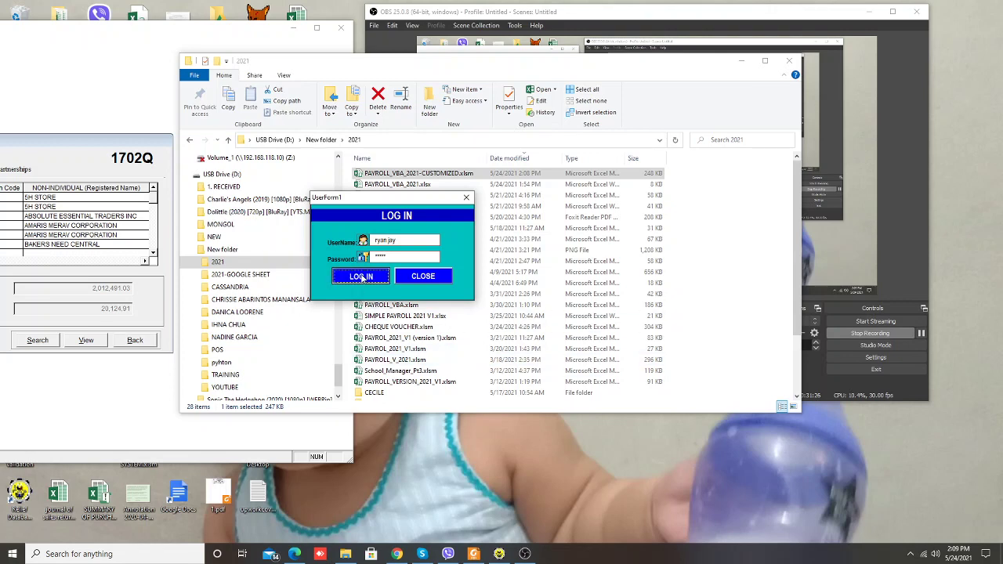
pyautogui.click(414, 278)
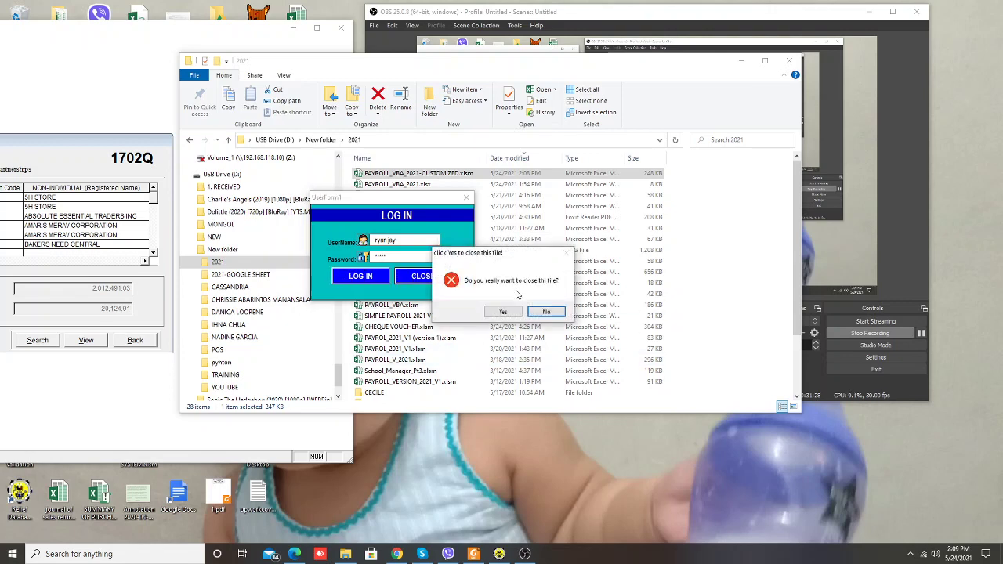
pyautogui.click(542, 316)
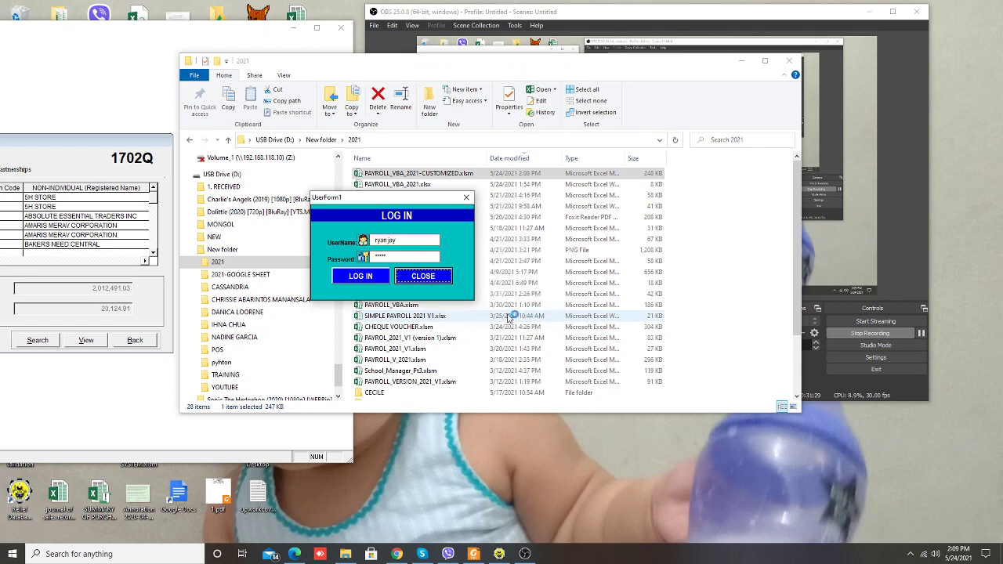
pyautogui.click(467, 197)
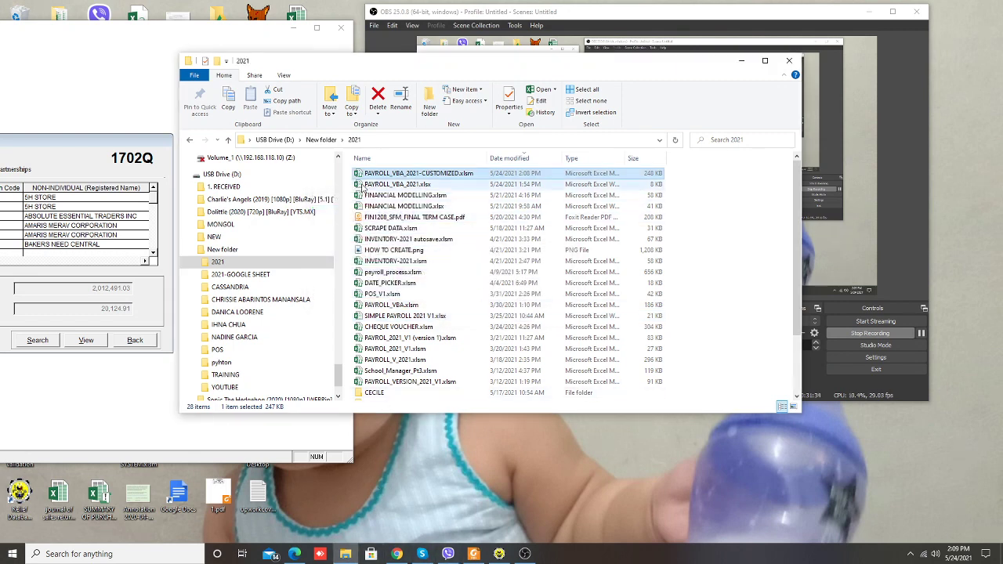
# Open and then close the blank PAYROLL_VBA_2021.xlsx workbook.
pyautogui.click(385, 185)
pyautogui.doubleClick(386, 185)
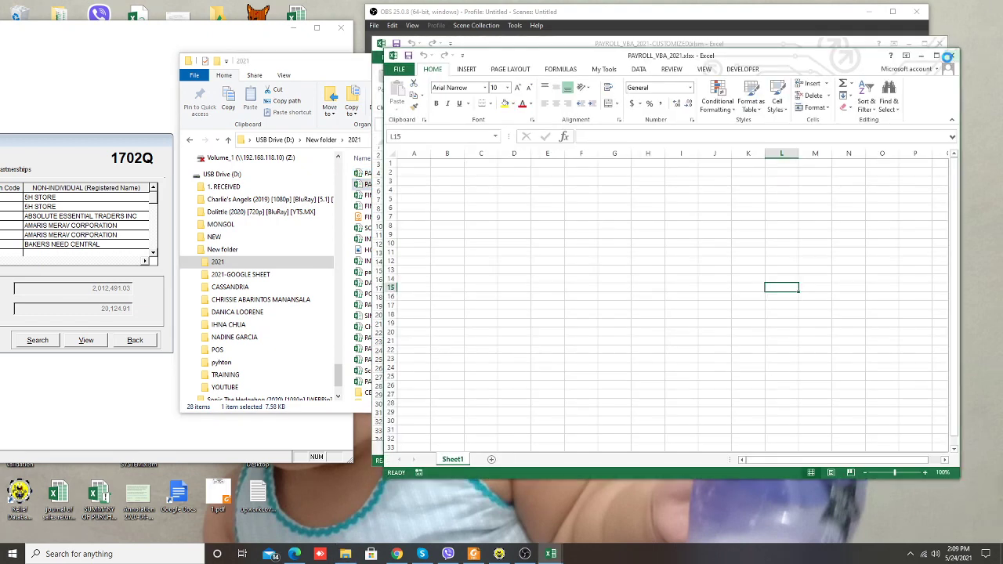
pyautogui.click(952, 55)
pyautogui.click(519, 183)
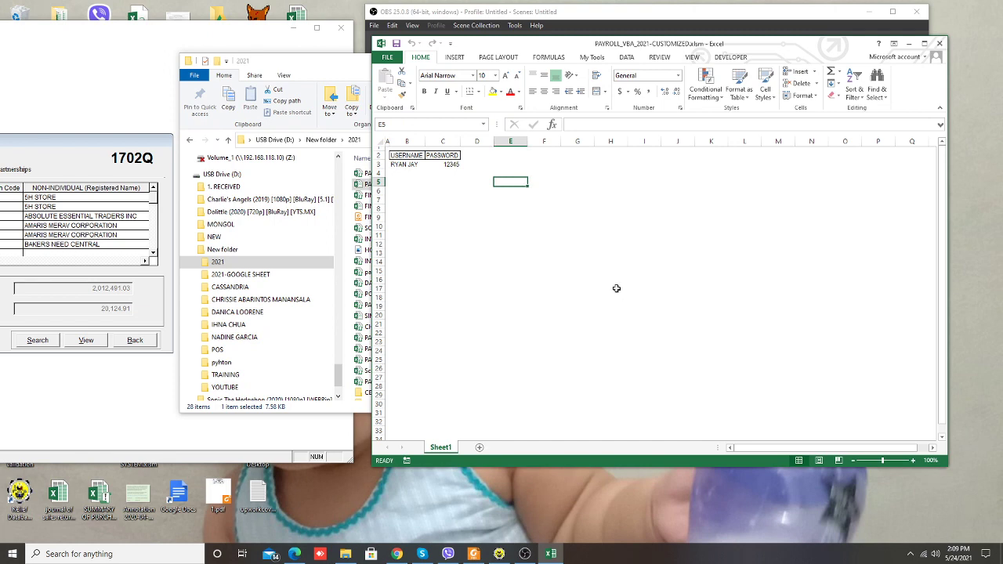
# In the VBA editor, open FRMLOGIN's design and its LOG IN button's CMDLOGIN_Click code.
pyautogui.hotkey('alt', 'F11')
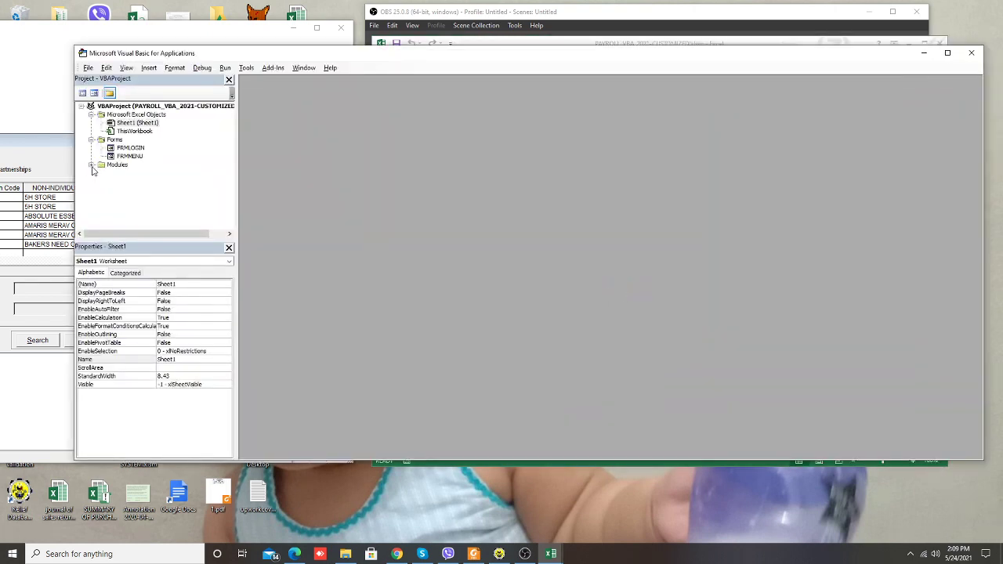
pyautogui.click(92, 166)
pyautogui.doubleClick(130, 147)
pyautogui.click(296, 166)
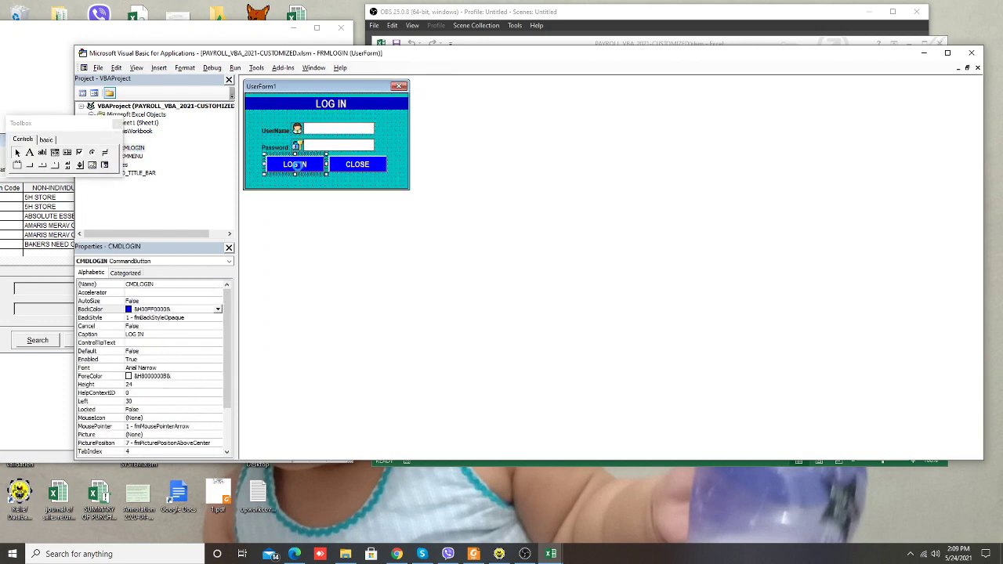
pyautogui.doubleClick(295, 165)
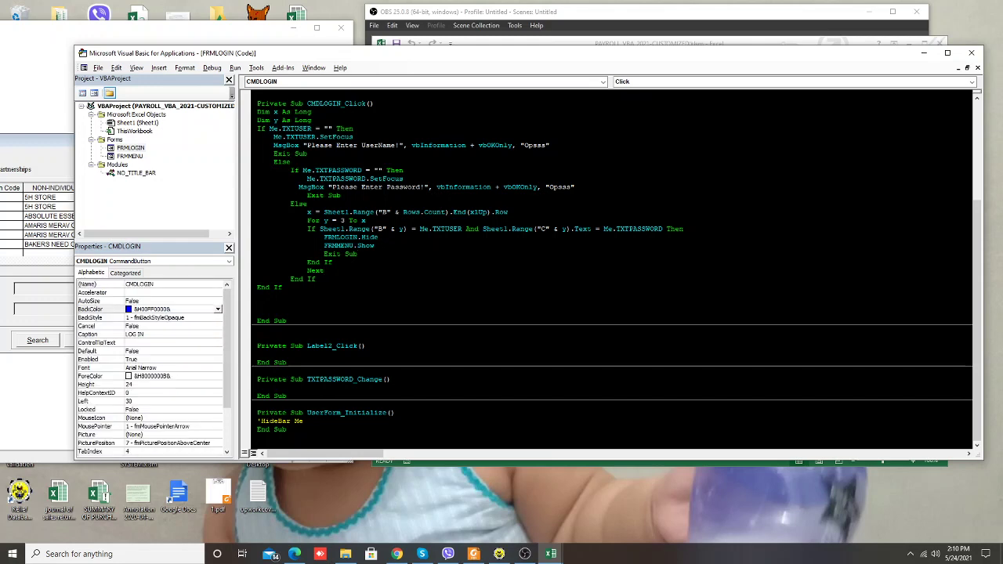
# Open a fresh line directly after Next in CMDLOGIN_Click.
pyautogui.press('Return')
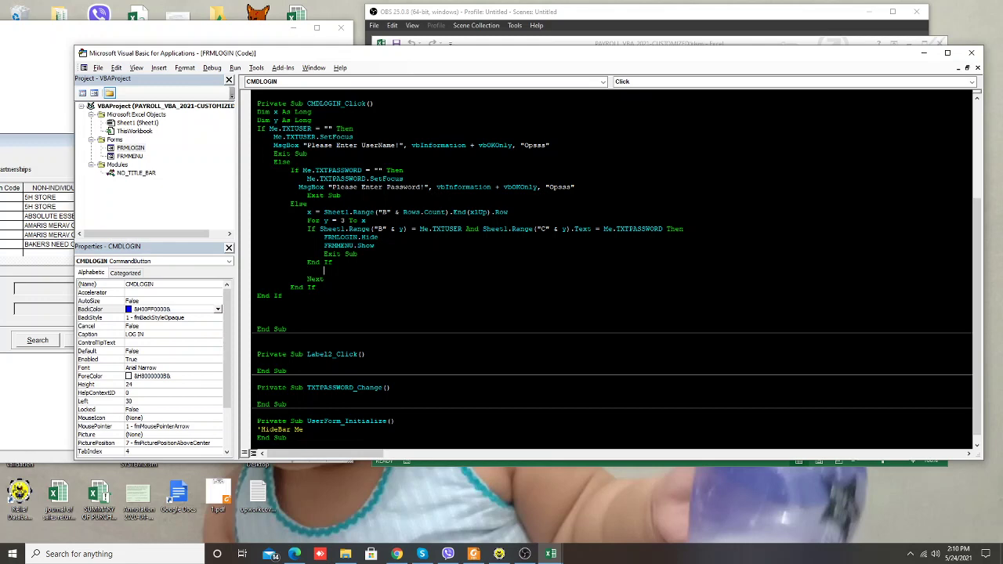
pyautogui.press('Return')
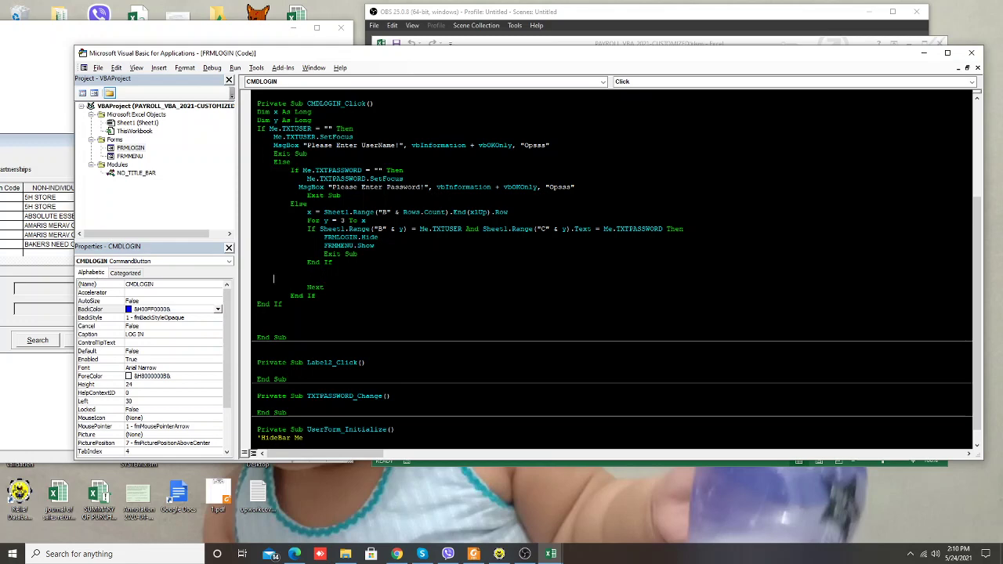
pyautogui.press('BackSpace')
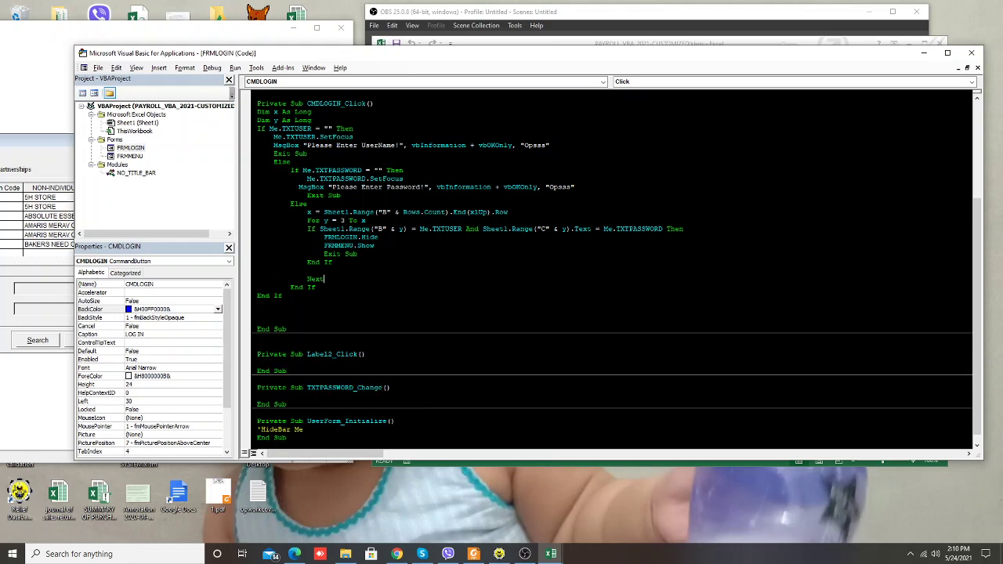
pyautogui.press('Down')
pyautogui.press('Return')
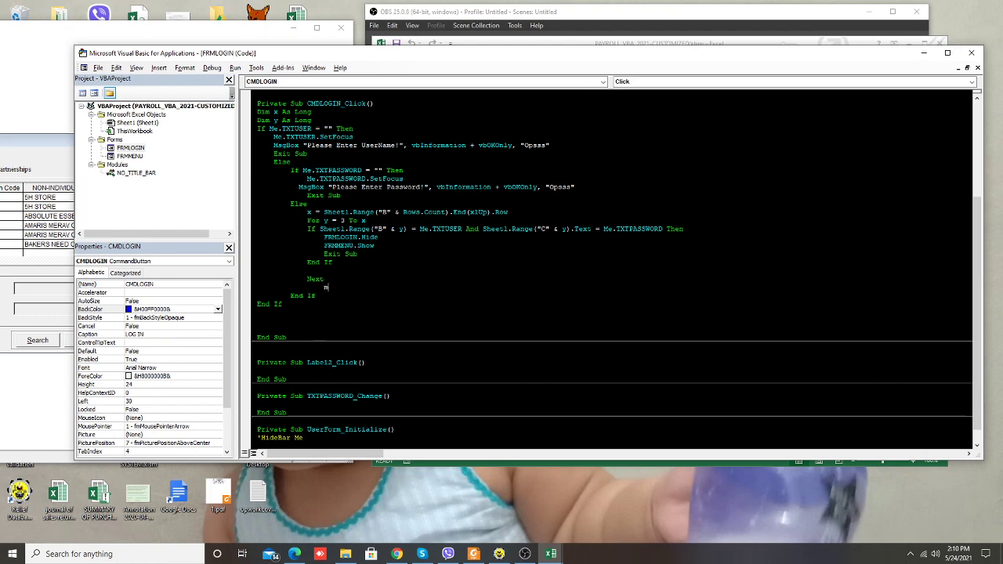
pyautogui.write('End I')
pyautogui.press('BackSpace')
pyautogui.press('BackSpace')
pyautogui.press('BackSpace')
# Begin the MsgBox line with the text "No Data Found!" and the vbCritical style.
pyautogui.write('e')
pyautogui.write('msgbox')
pyautogui.write('"')
pyautogui.write('Data E')
pyautogui.write('nte')
pyautogui.press('BackSpace')
pyautogui.press('BackSpace')
pyautogui.press('BackSpace')
pyautogui.press('BackSpace')
pyautogui.press('BackSpace')
pyautogui.press('BackSpace')
pyautogui.press('BackSpace')
pyautogui.press('BackSpace')
pyautogui.write('d')
pyautogui.write('o Record')
pyautogui.press('BackSpace')
pyautogui.press('BackSpace')
pyautogui.press('BackSpace')
pyautogui.press('BackSpace')
pyautogui.press('BackSpace')
pyautogui.press('BackSpace')
pyautogui.write('box "N')
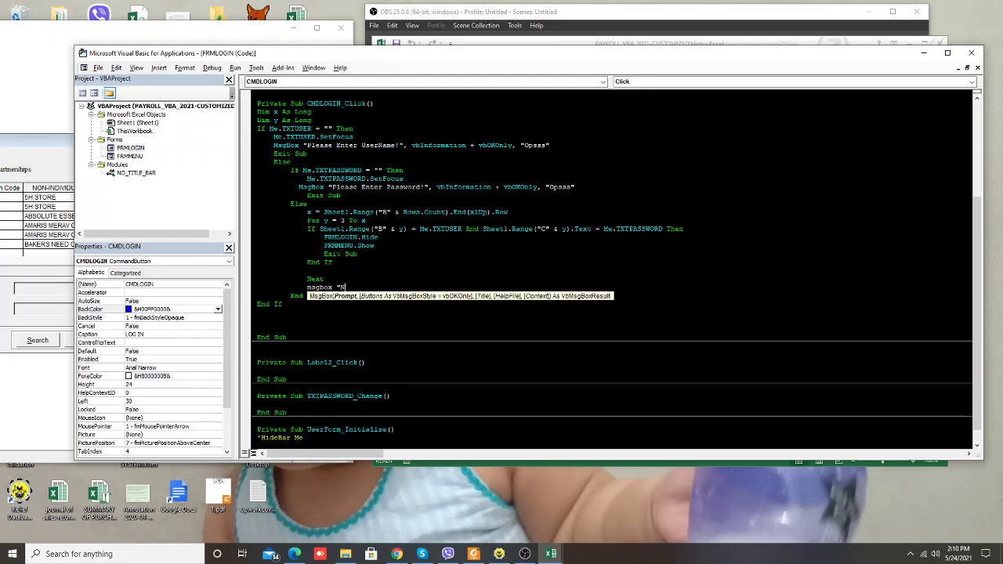
pyautogui.write('o Data DFO')
pyautogui.press('BackSpace')
pyautogui.press('BackSpace')
pyautogui.write('f')
pyautogui.write('Fou')
pyautogui.press('BackSpace')
pyautogui.write('n')
pyautogui.press('BackSpace')
pyautogui.write('u')
pyautogui.write('nd!",')
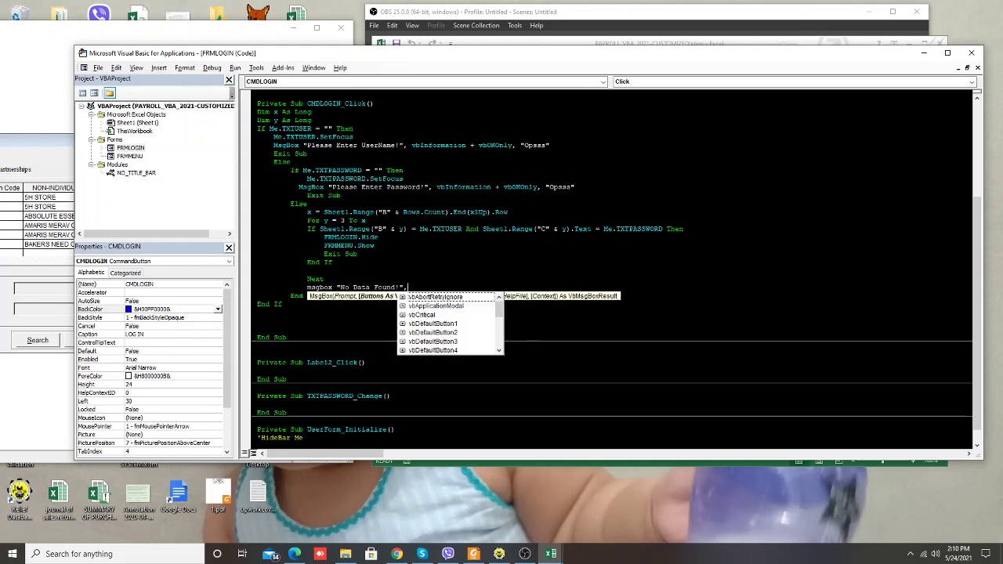
pyautogui.write('vbCritic')
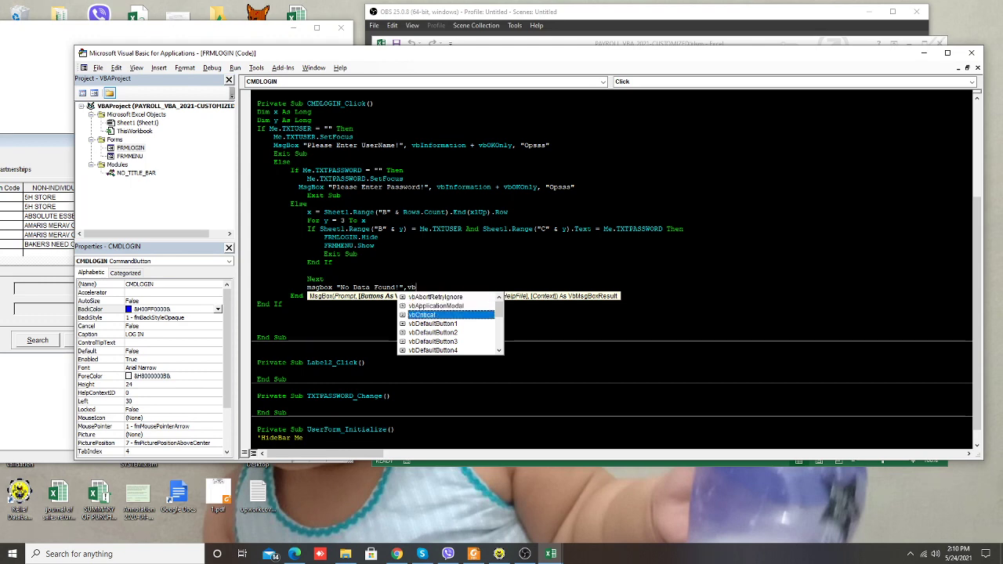
pyautogui.press('Tab')
# Finish the message box with + vbOKOnly and the title "Oppsss!".
pyautogui.write(',')
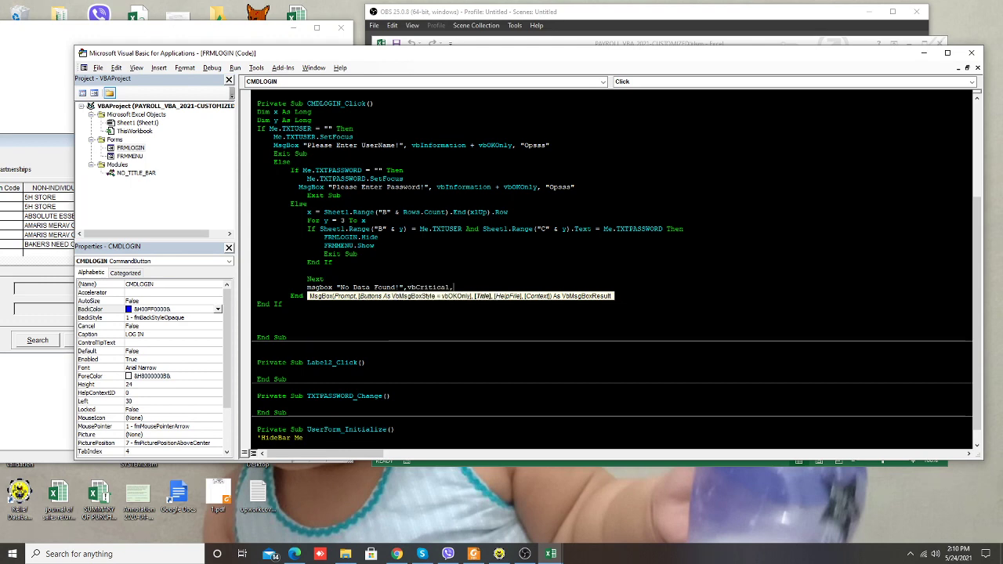
pyautogui.press('BackSpace')
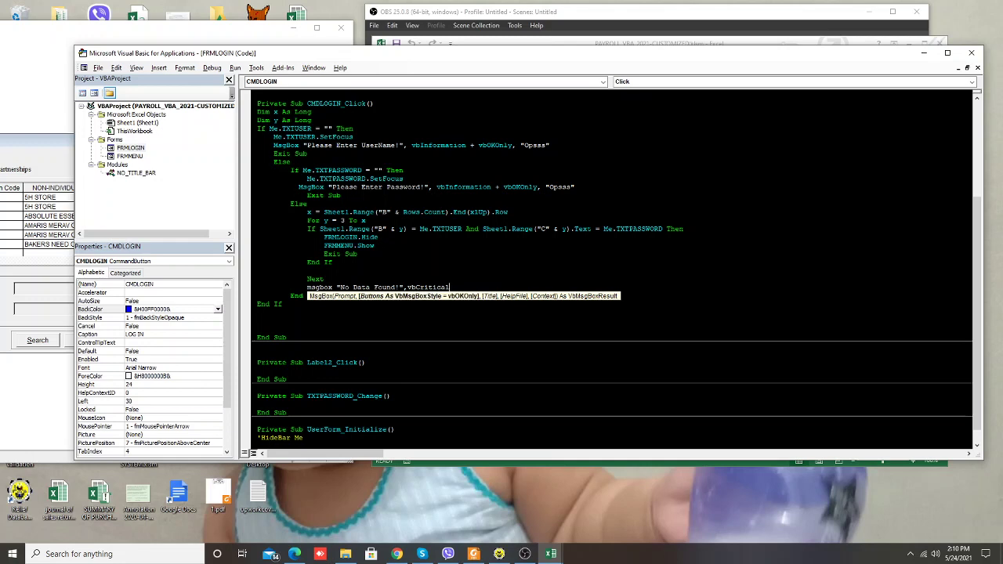
pyautogui.write('+vbye')
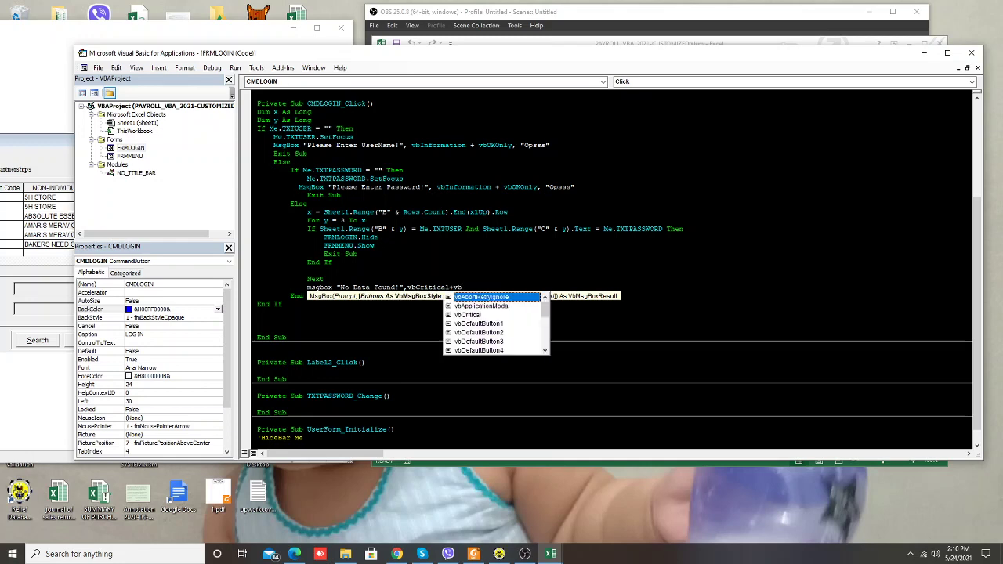
pyautogui.press('BackSpace')
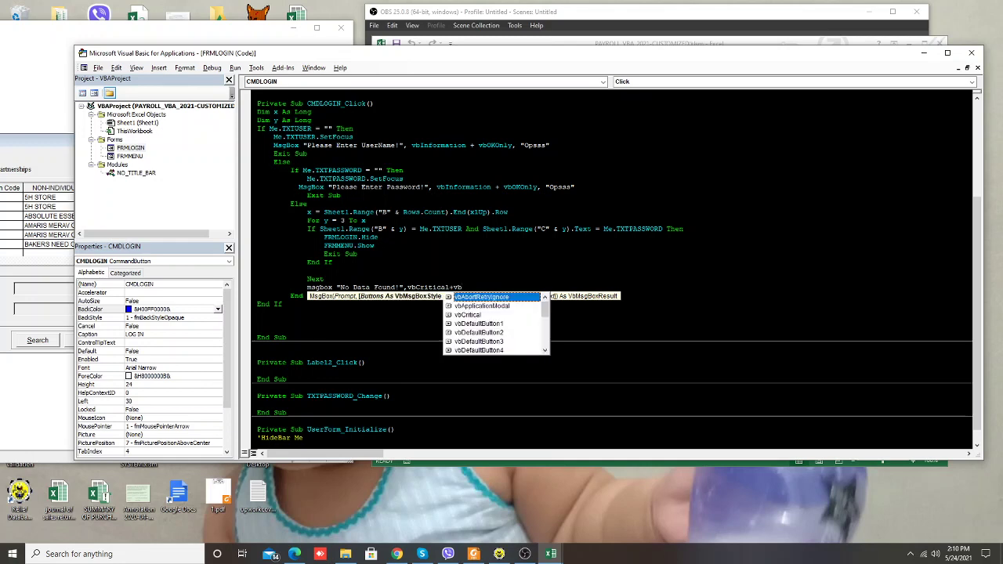
pyautogui.write('q')
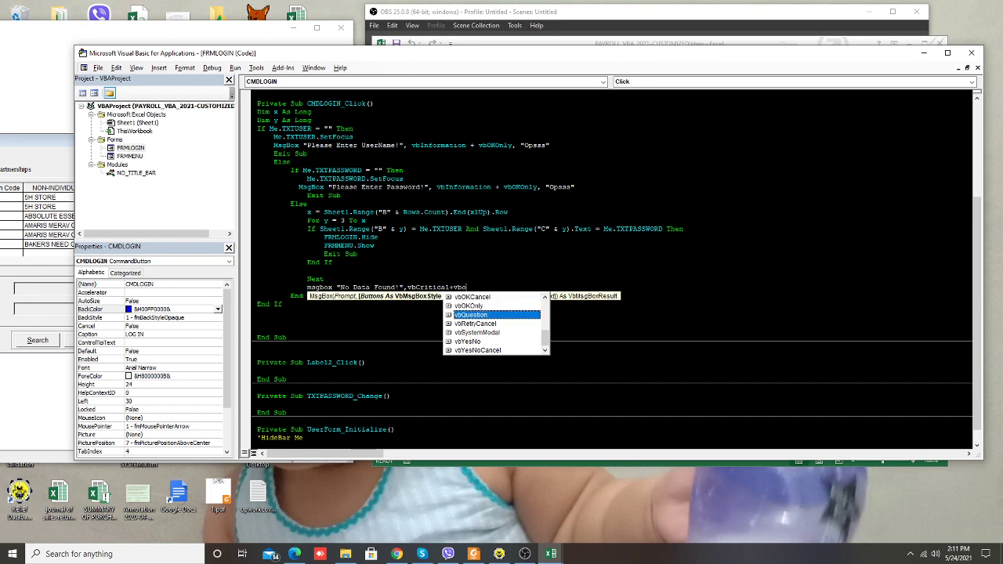
pyautogui.press('Up')
pyautogui.press('Tab')
pyautogui.write(',')
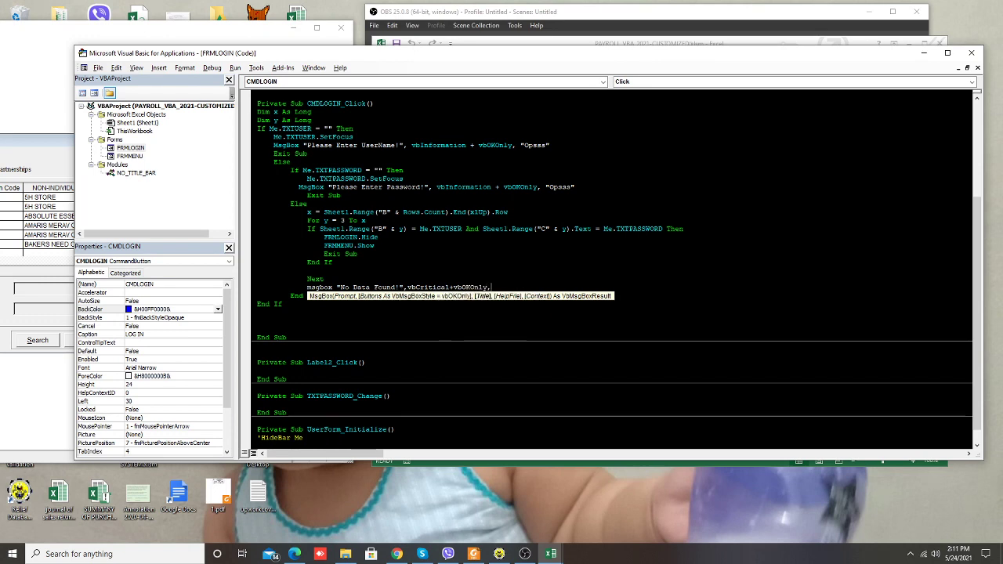
pyautogui.write(' "')
pyautogui.write('"')
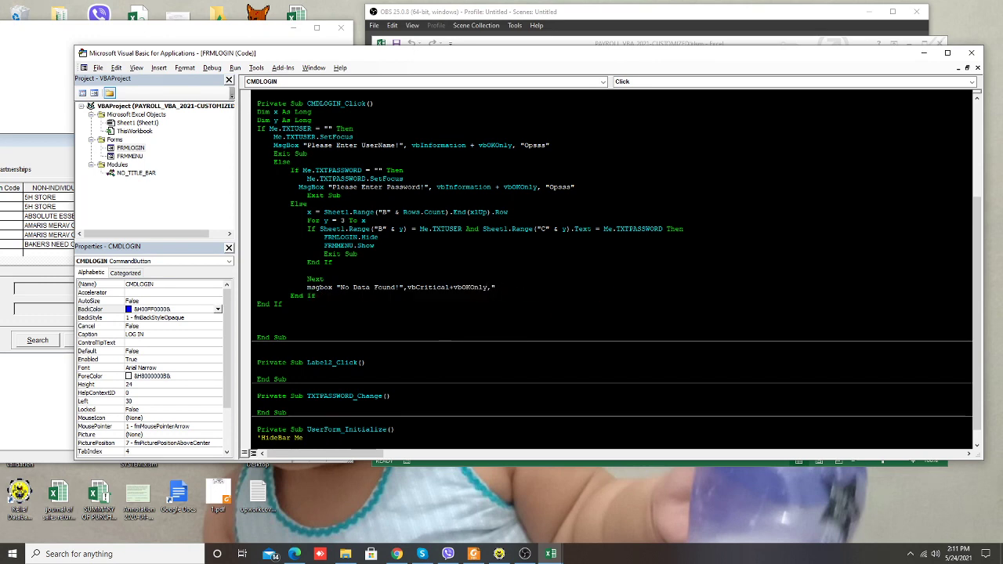
pyautogui.write('Oppsss!"')
pyautogui.press('Down')
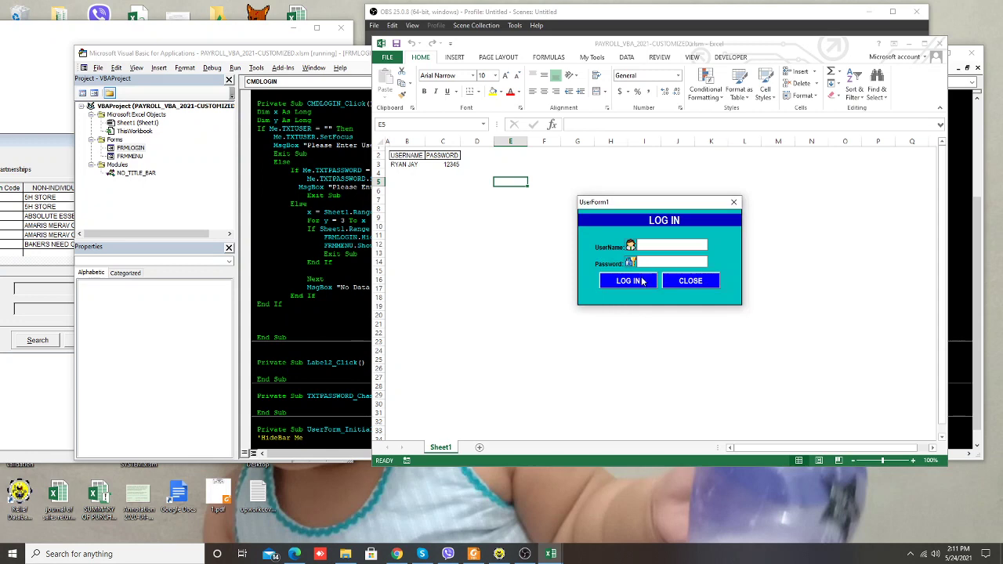
# Test the login with empty fields and a wrong username, dismissing each warning, then close the form.
pyautogui.click(642, 281)
pyautogui.click(532, 312)
pyautogui.write('RY')
pyautogui.write('asd')
pyautogui.press('Tab')
pyautogui.click(635, 284)
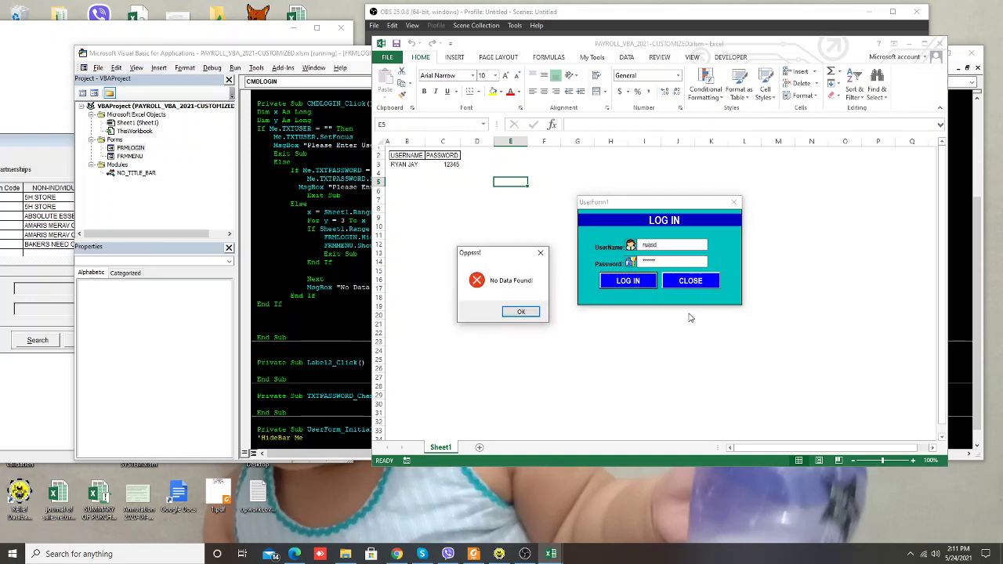
pyautogui.click(521, 311)
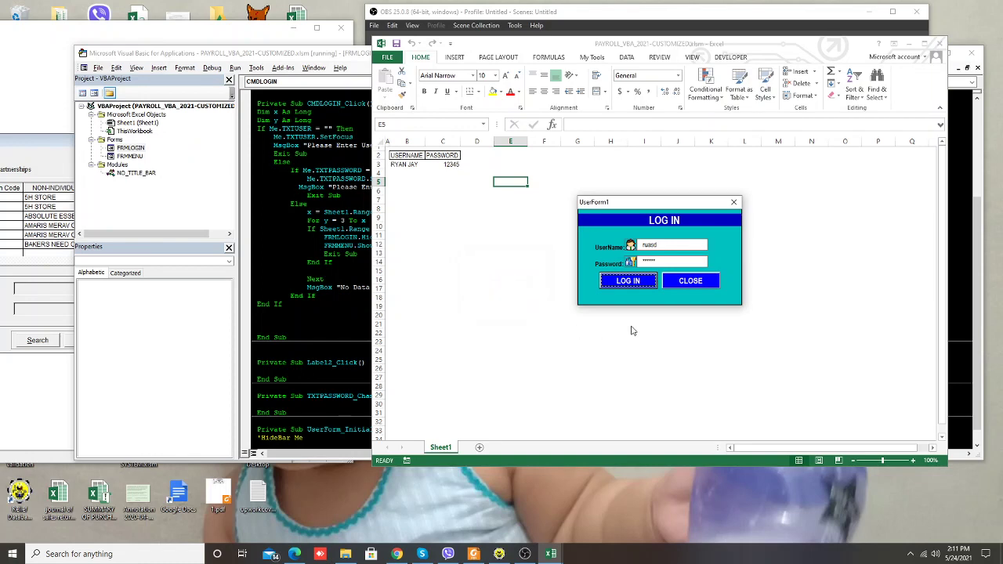
pyautogui.click(633, 284)
pyautogui.click(519, 311)
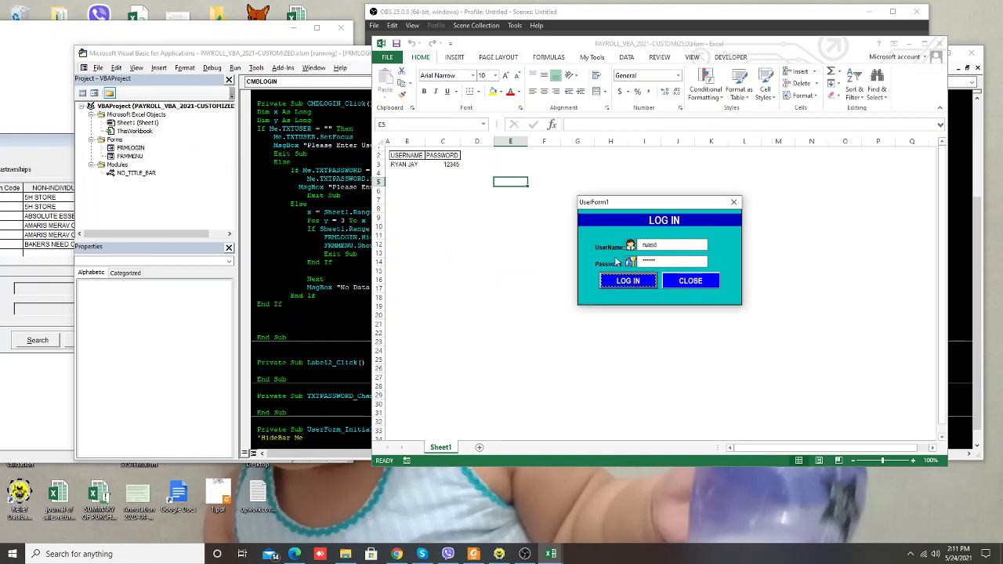
pyautogui.click(735, 201)
# Add lines clearing Me.TXTUSER and Me.TXTPASSWORD below the No Data Found! message.
pyautogui.doubleClick(291, 163)
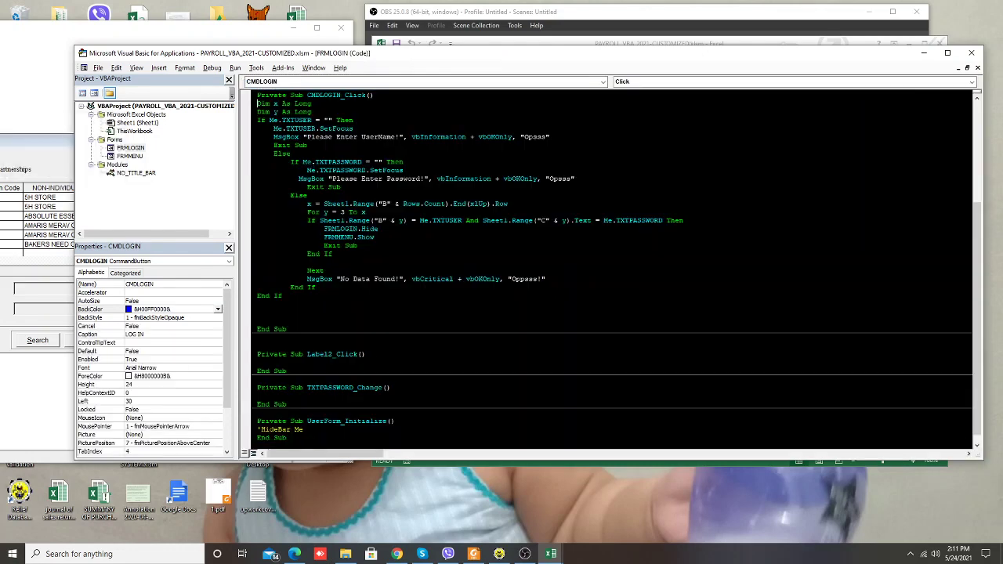
pyautogui.press('Return')
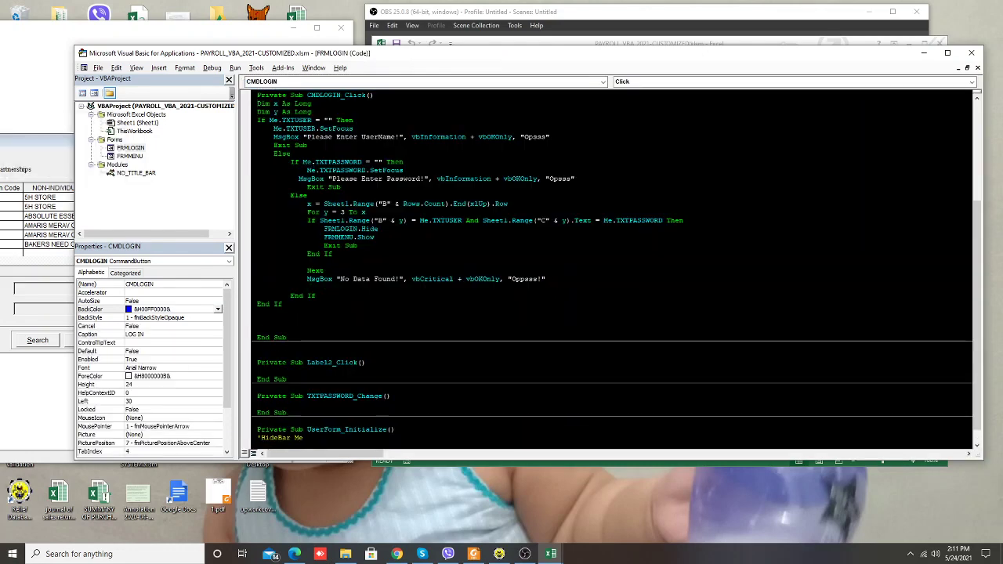
pyautogui.write('me.txt')
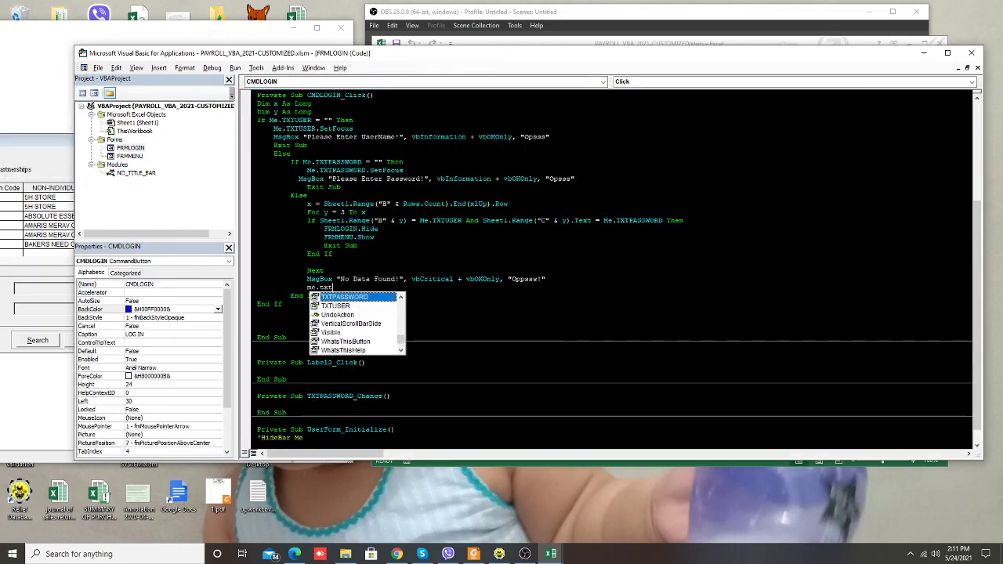
pyautogui.press('Down')
pyautogui.press('Tab')
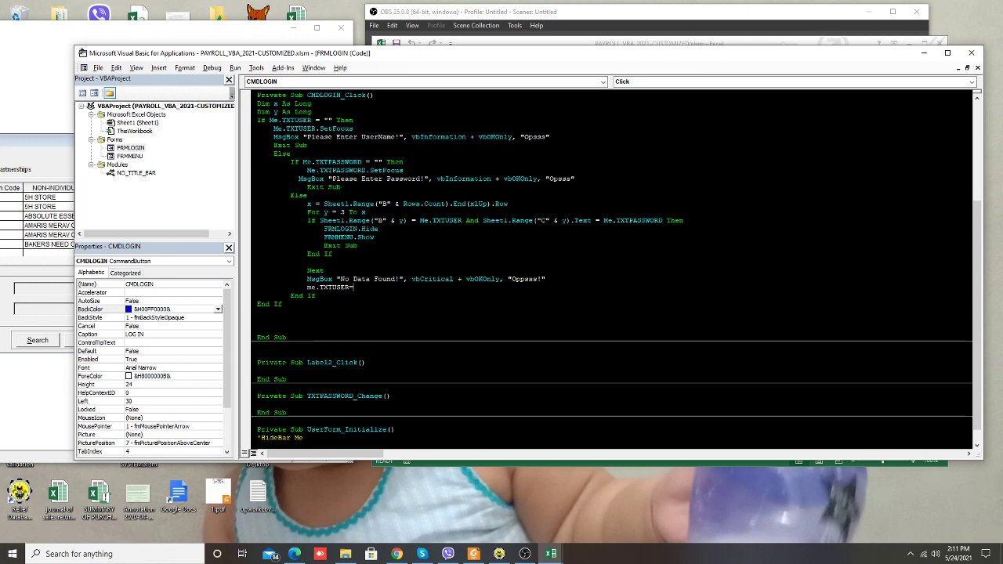
pyautogui.press('Return')
pyautogui.write('.tx')
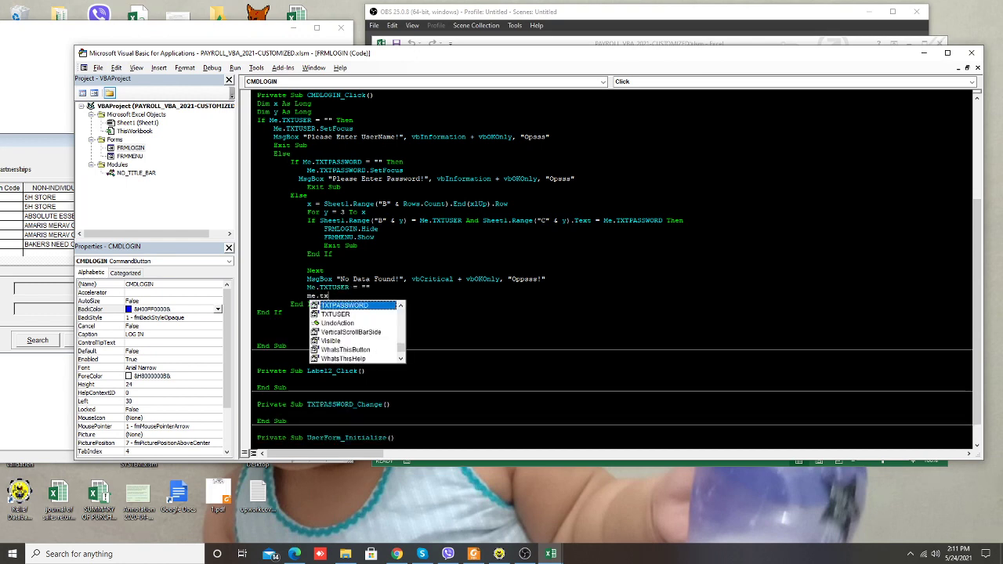
pyautogui.press('Tab')
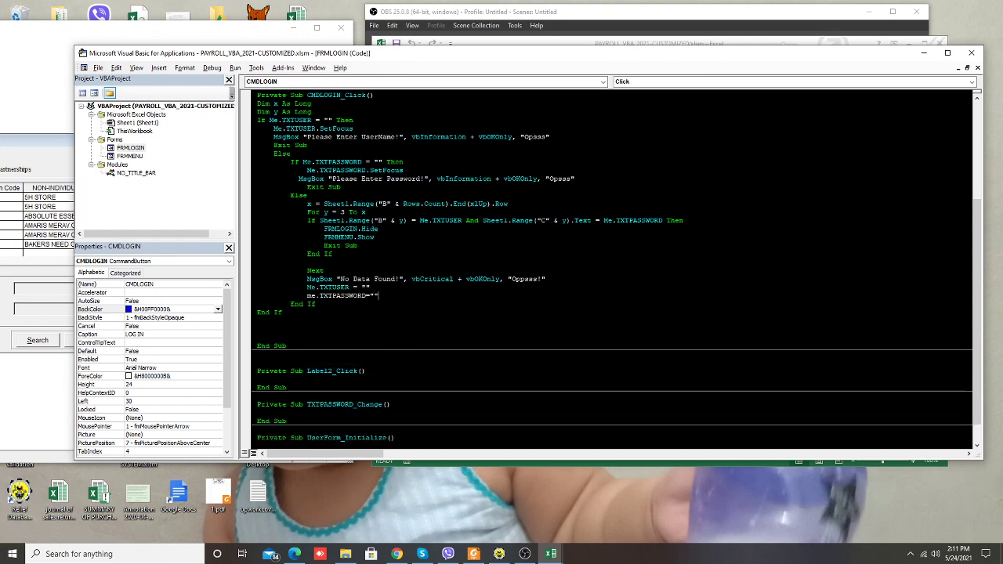
# Run the form, submit wrong credentials, dismiss No Data Found! and close the form.
pyautogui.press('F5')
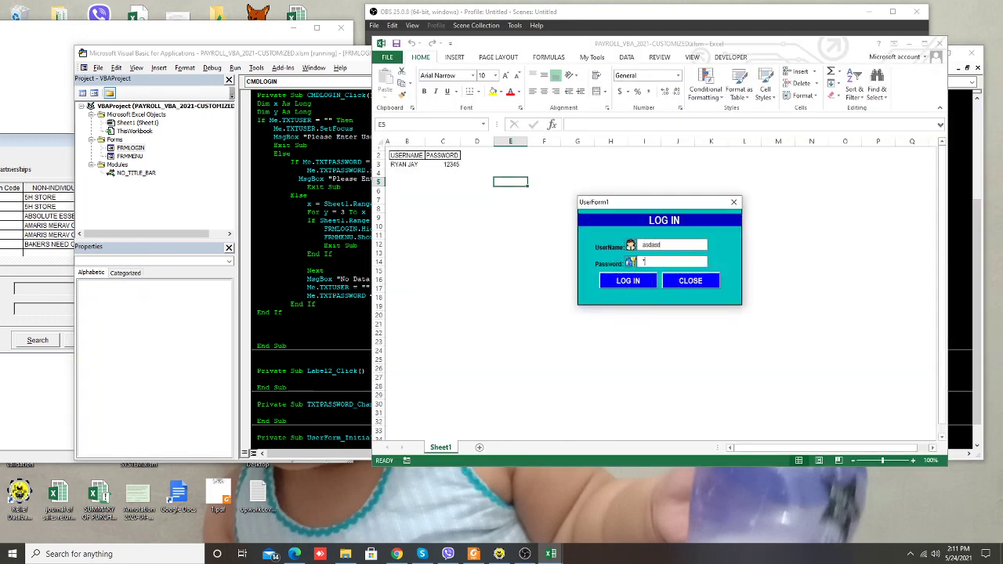
pyautogui.write('asdasd')
pyautogui.click(642, 282)
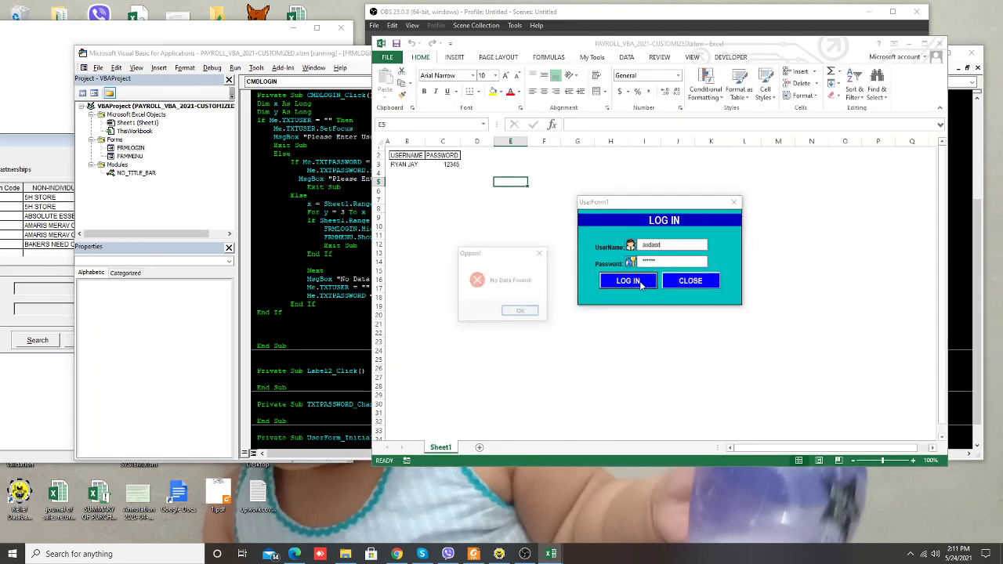
pyautogui.click(521, 312)
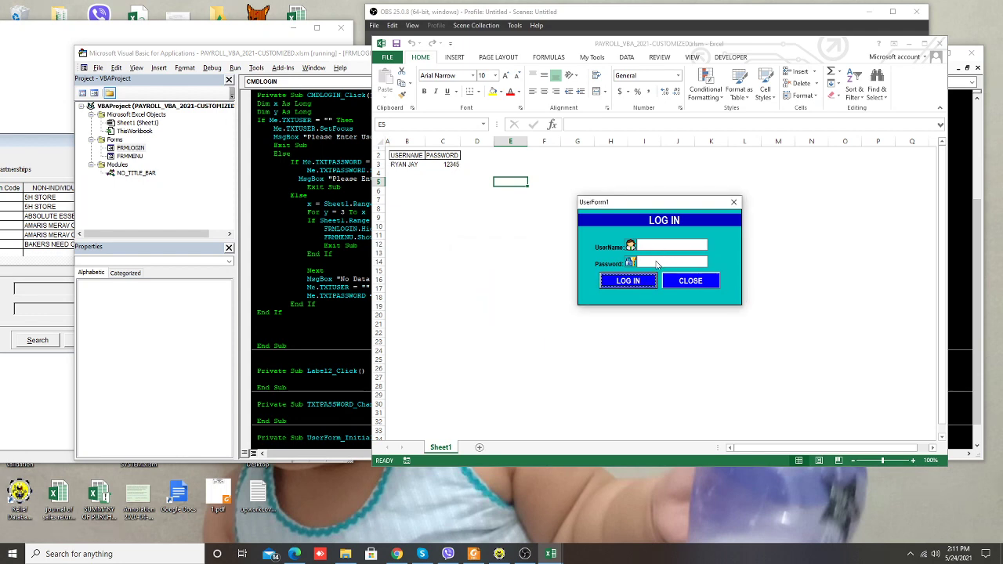
pyautogui.click(734, 204)
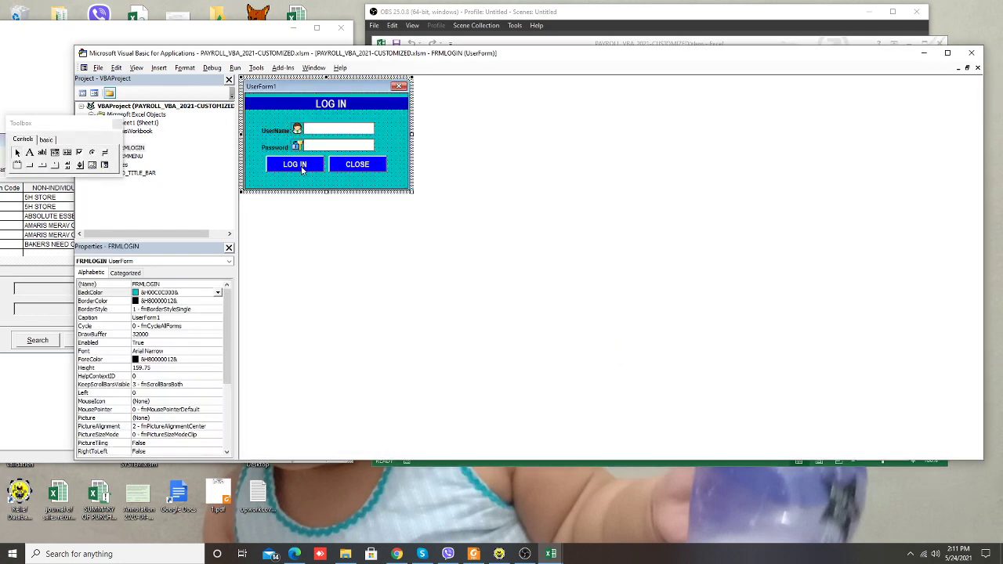
# Add Me.TXTUSER.SetFocus after the lines clearing the fields in CMDLOGIN_Click.
pyautogui.doubleClick(301, 167)
pyautogui.press('Return')
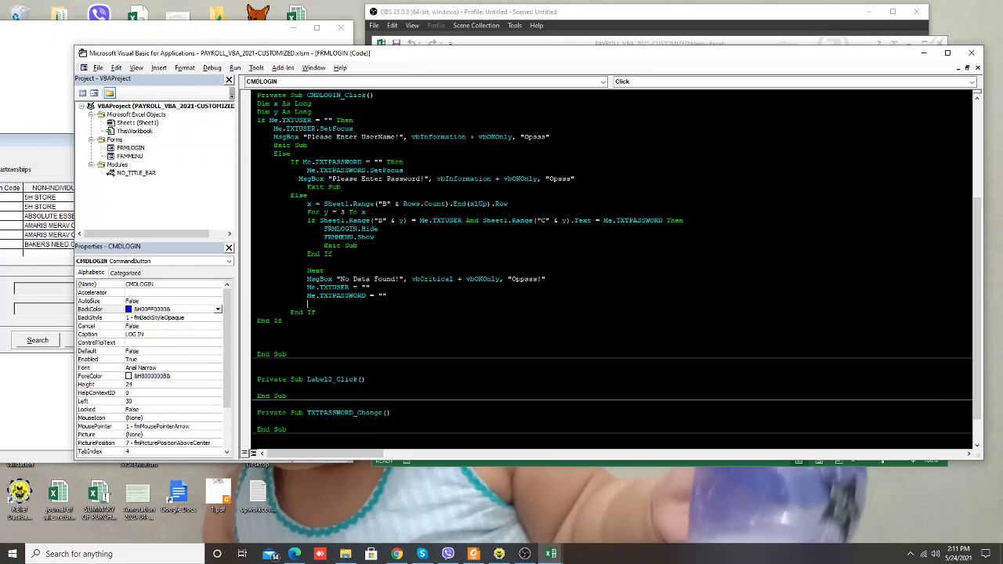
pyautogui.write('me.TXTUSER')
pyautogui.write('.setf')
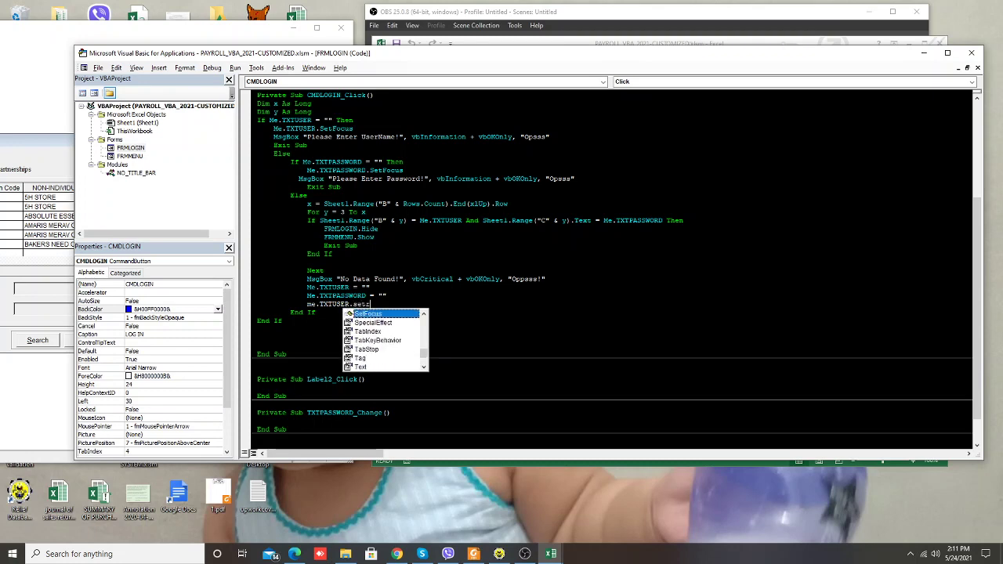
pyautogui.press('Tab')
# Run the form, try an unknown username, then log in with a valid password and close the menu form.
pyautogui.click(327, 337)
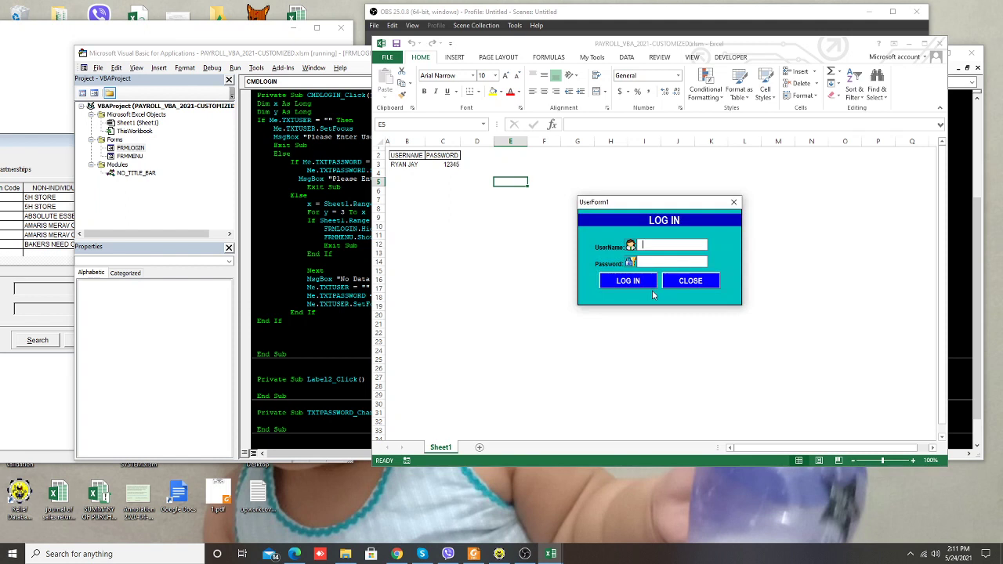
pyautogui.write('ryan')
pyautogui.click(653, 289)
pyautogui.click(519, 311)
pyautogui.write('RYA')
pyautogui.write('45')
pyautogui.press('Tab')
pyautogui.click(625, 284)
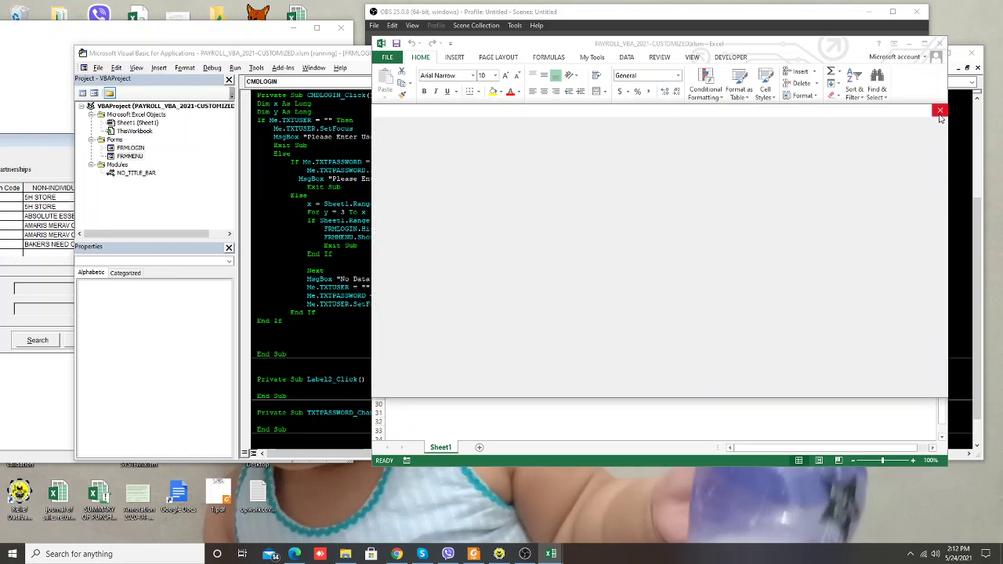
pyautogui.click(940, 110)
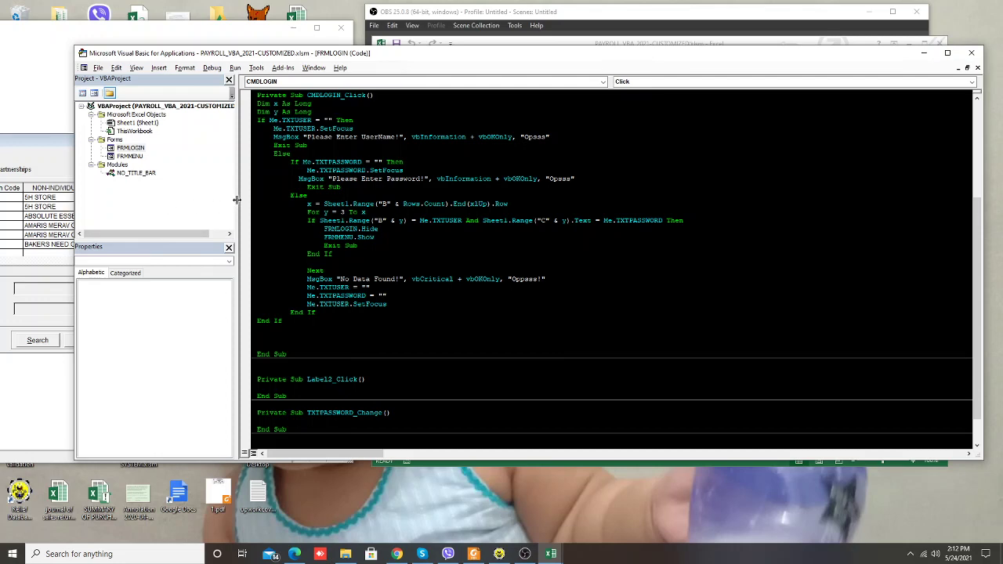
# Uncomment the HideBar Me line in FRMLOGIN's UserForm_Initialize code.
pyautogui.doubleClick(130, 156)
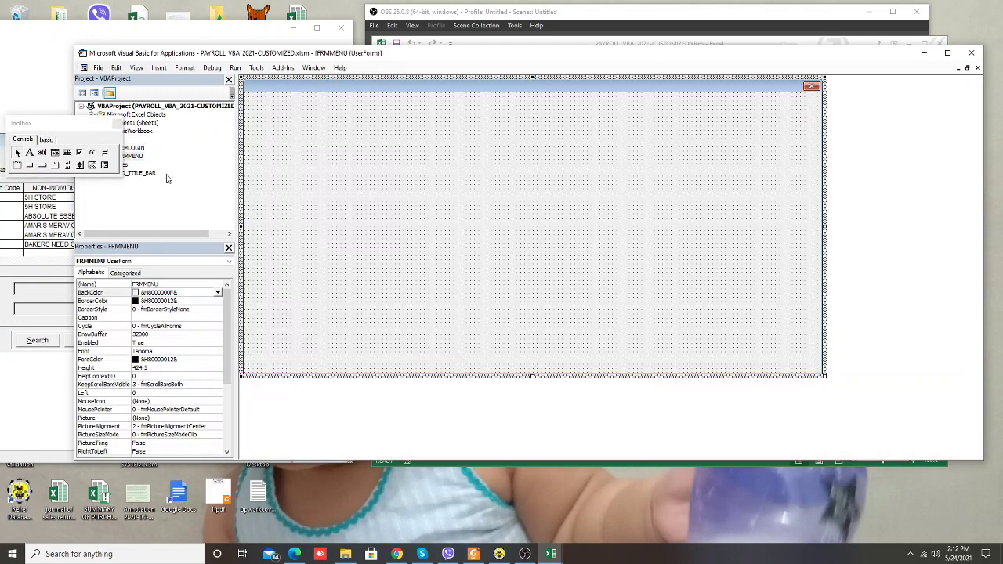
pyautogui.click(137, 173)
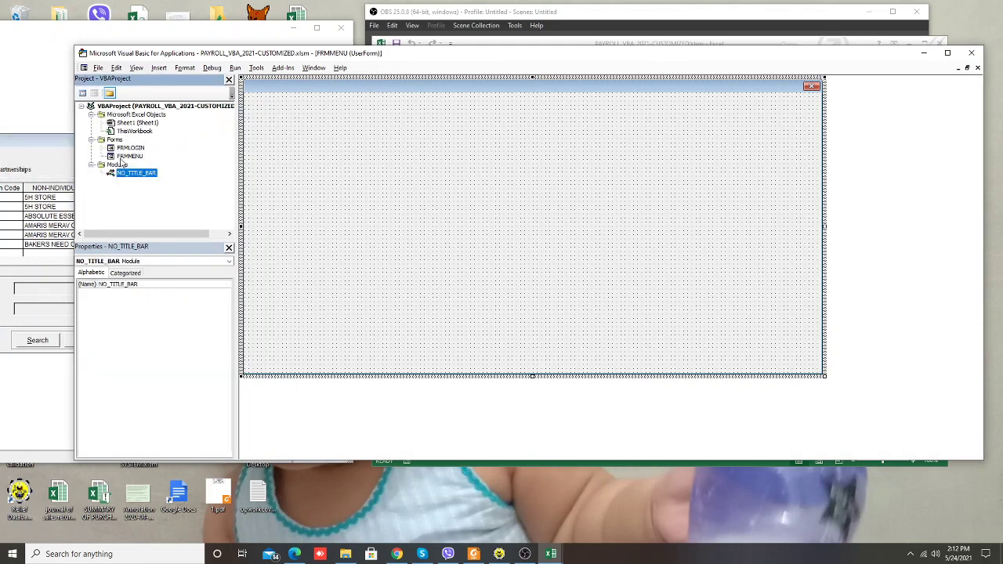
pyautogui.doubleClick(124, 157)
pyautogui.doubleClick(133, 147)
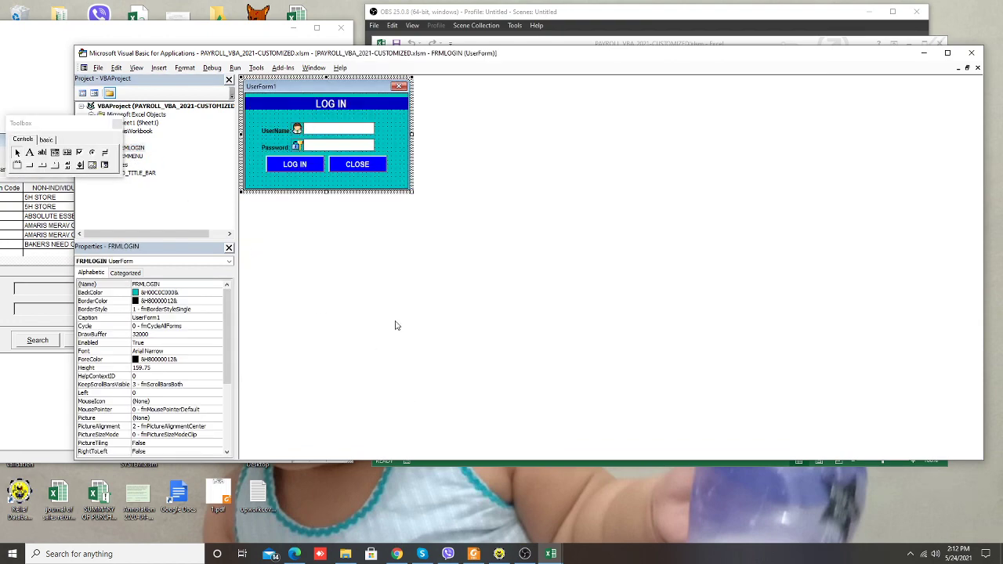
pyautogui.press('F7')
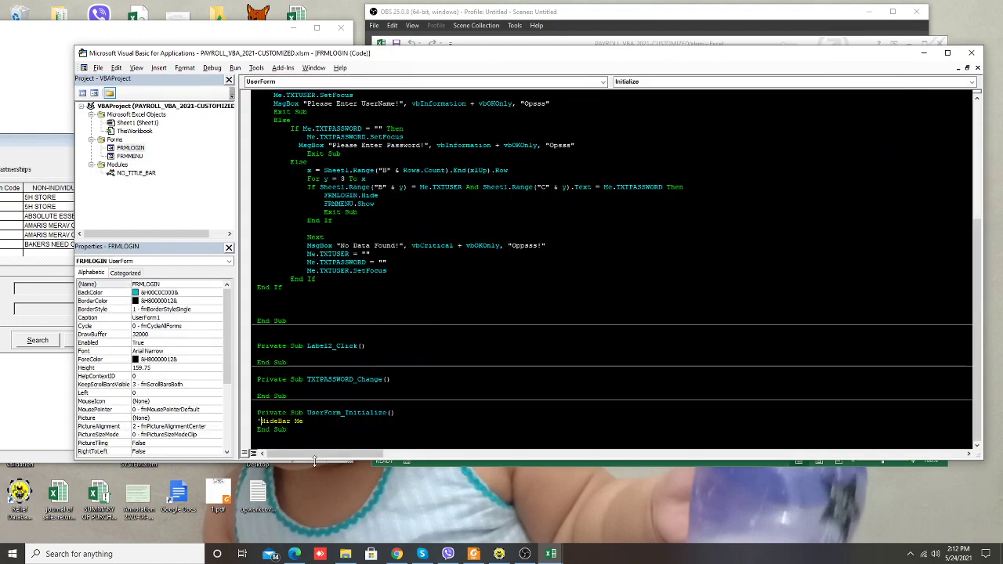
pyautogui.press('Delete')
# Run the title-less login form, log in with valid credentials, close the menu, and list Excel windows.
pyautogui.press('F5')
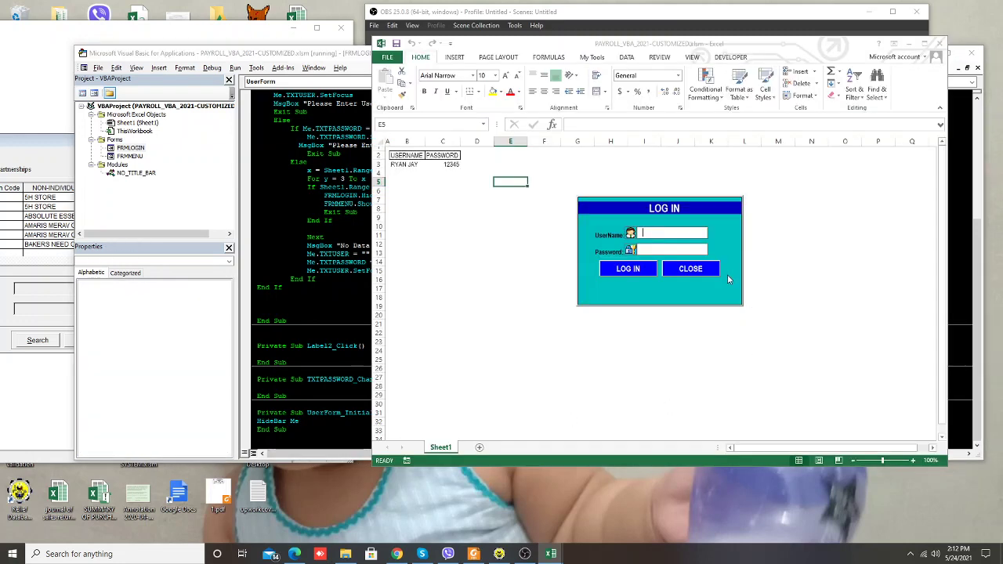
pyautogui.write('RYAN JAY')
pyautogui.write('45')
pyautogui.press('Tab')
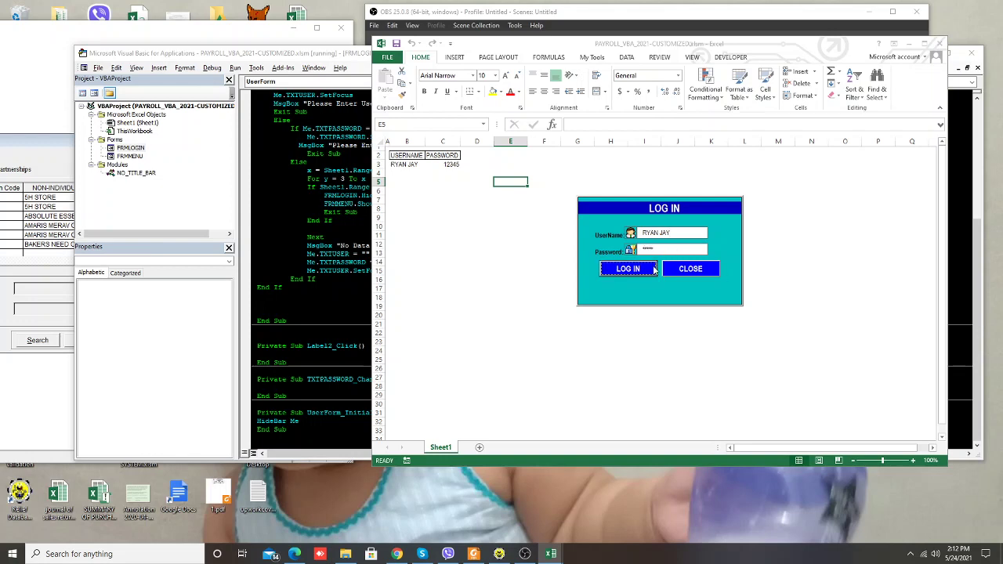
pyautogui.click(653, 269)
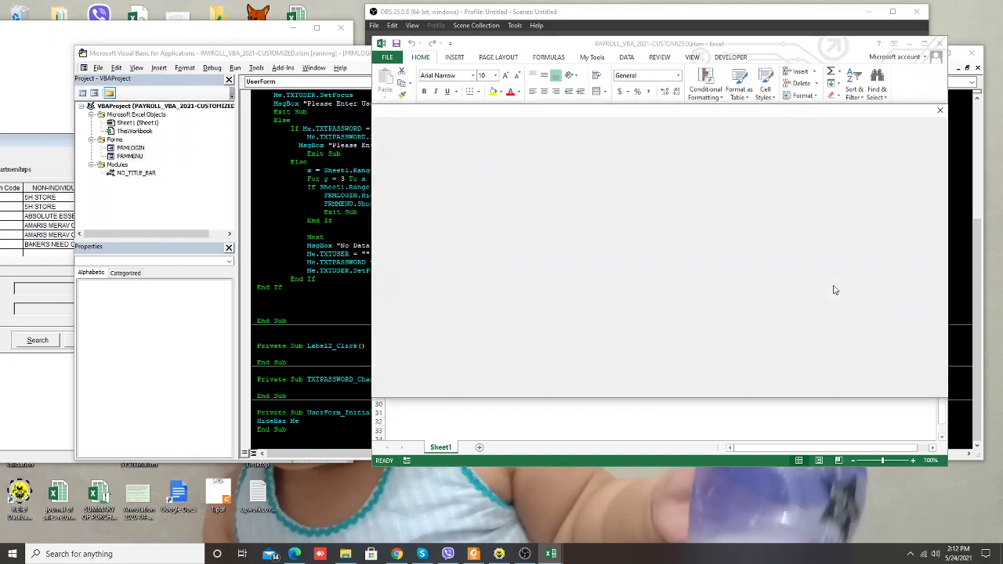
pyautogui.click(939, 110)
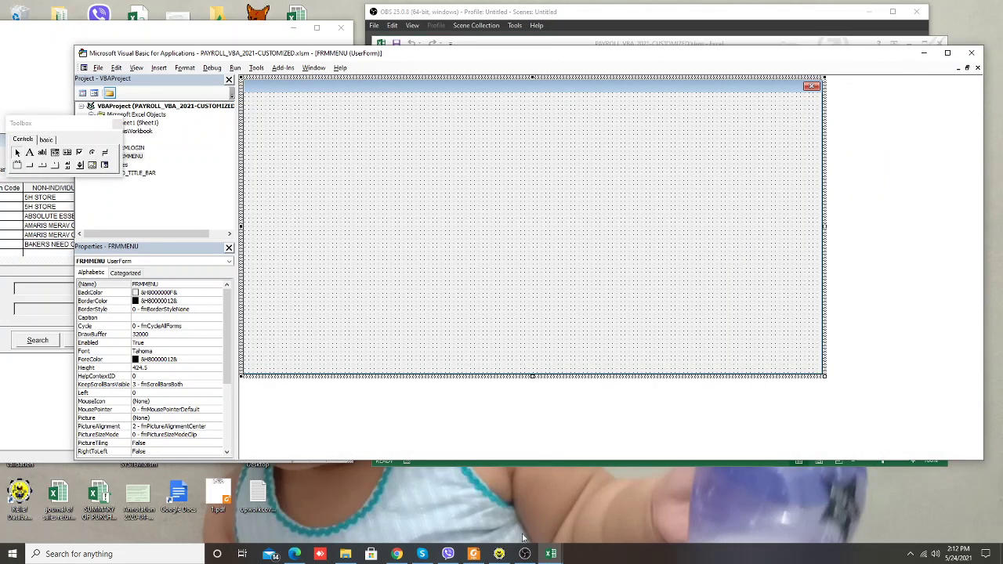
pyautogui.click(551, 556)
# Bring the payroll workbook forward and enter a new username in B4 and its password in C4.
pyautogui.click(511, 521)
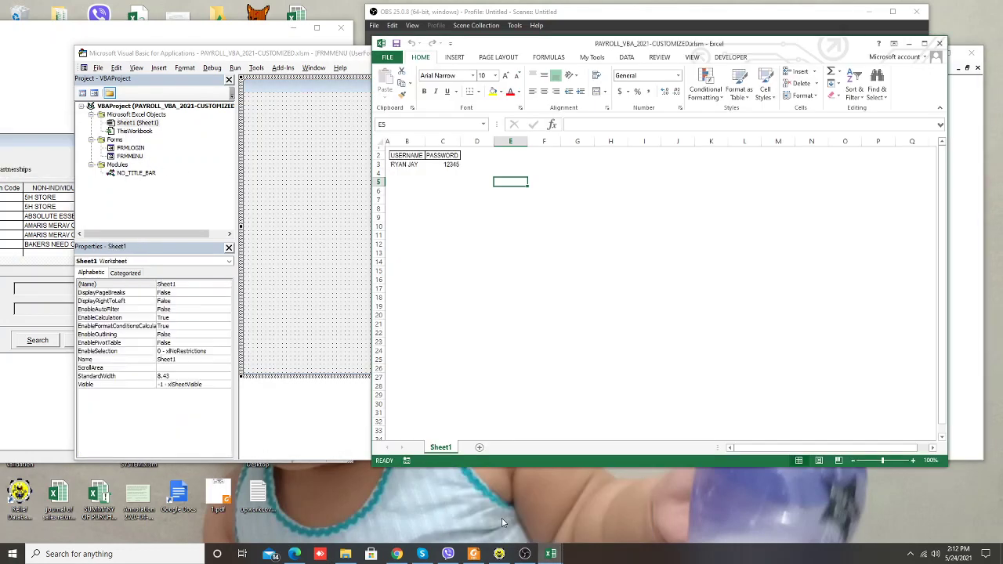
pyautogui.moveTo(561, 554)
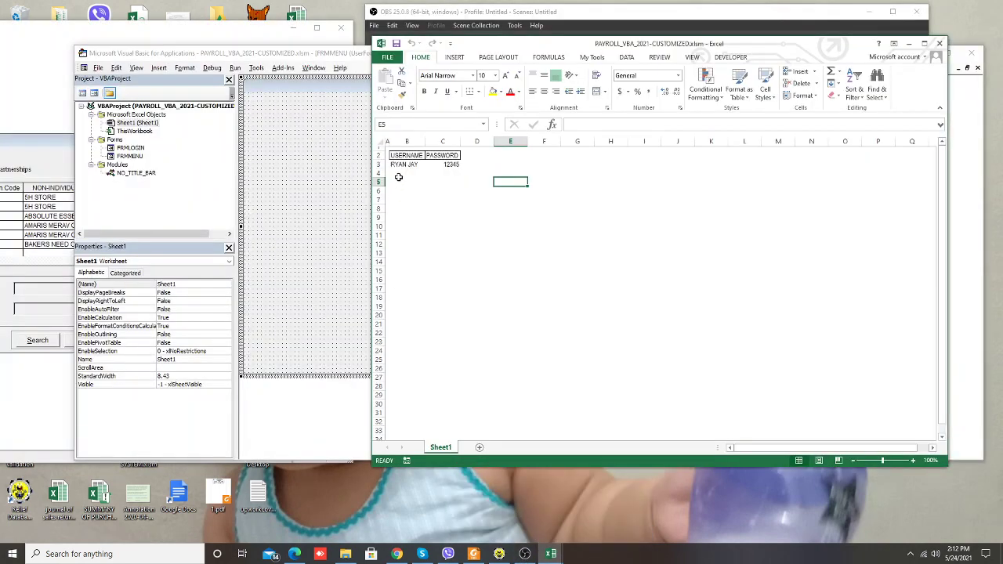
pyautogui.click(407, 172)
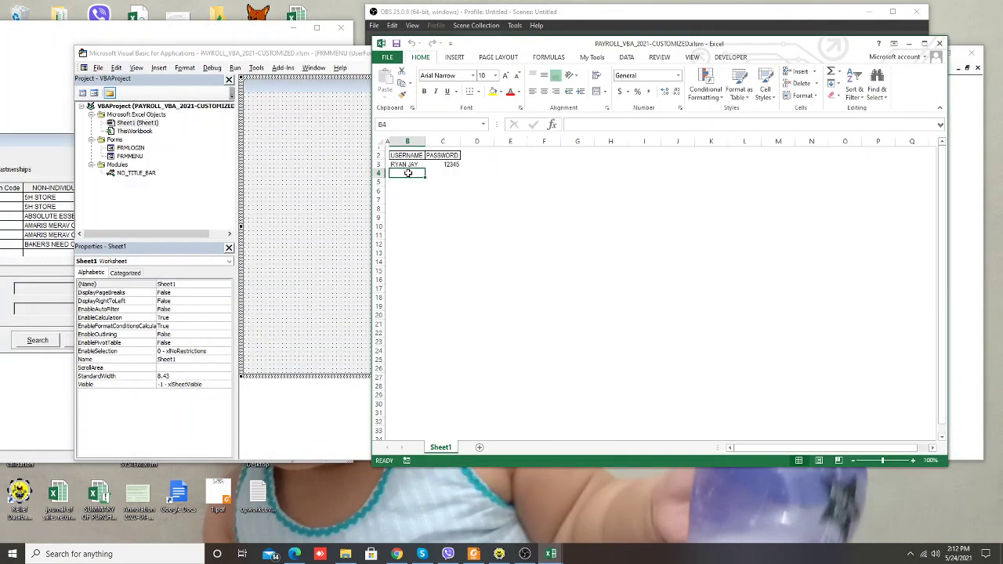
pyautogui.write('RYNETION')
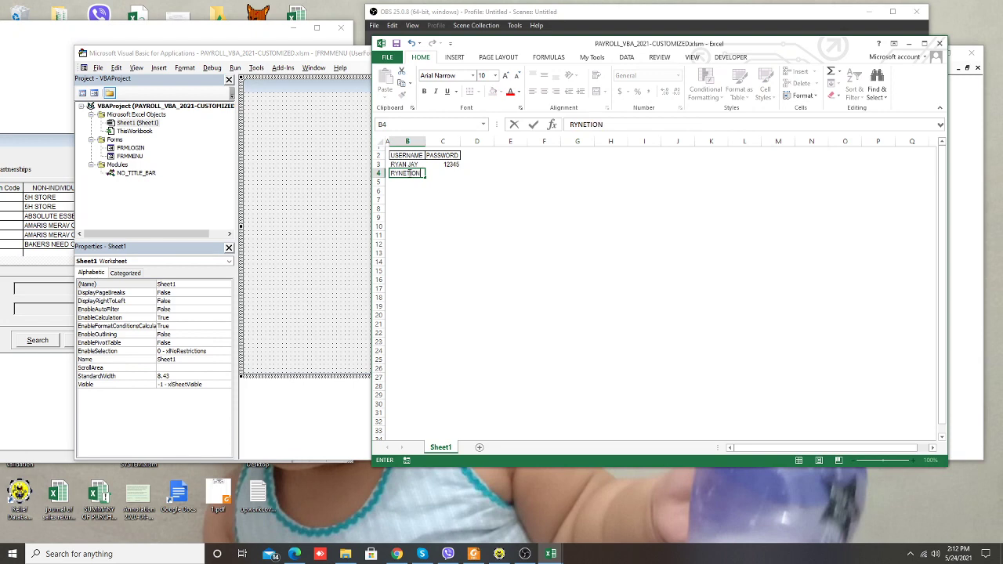
pyautogui.press('Tab')
pyautogui.write('12345')
pyautogui.hotkey('ctrl', 'Return')
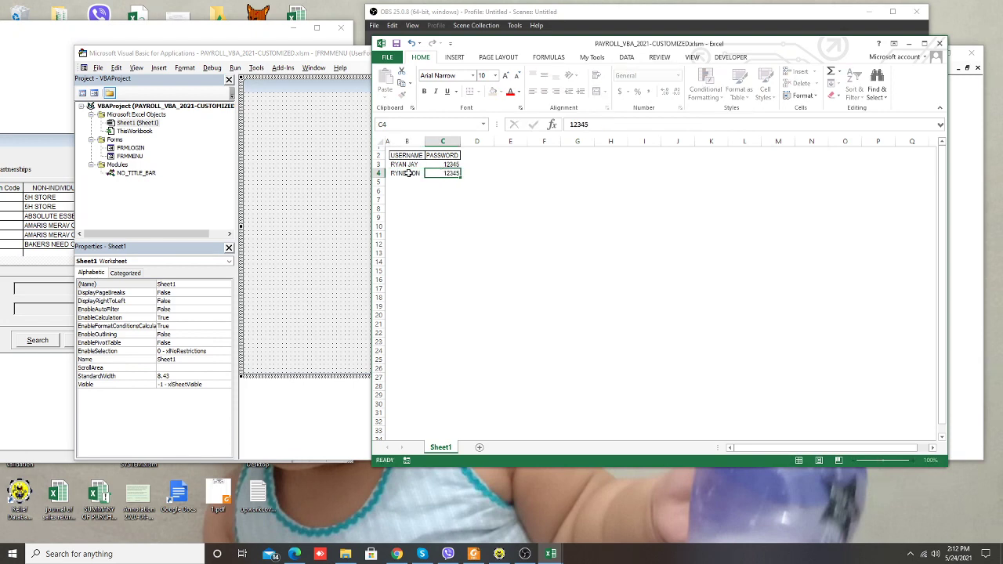
pyautogui.click(553, 257)
# Back in the VBA editor, run FRMLOGIN, log in as the new user, and close the menu form.
pyautogui.press('F5')
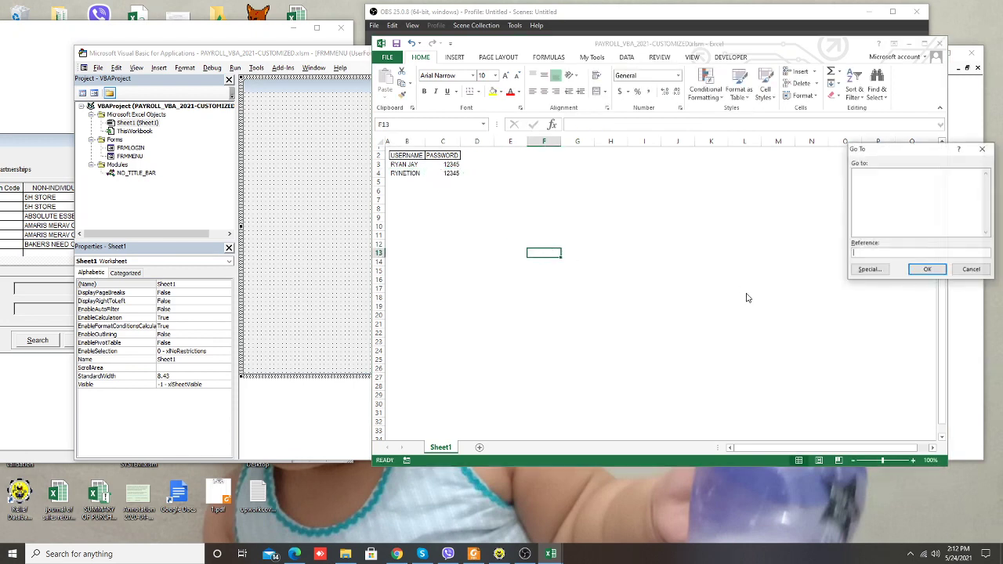
pyautogui.click(988, 150)
pyautogui.click(306, 214)
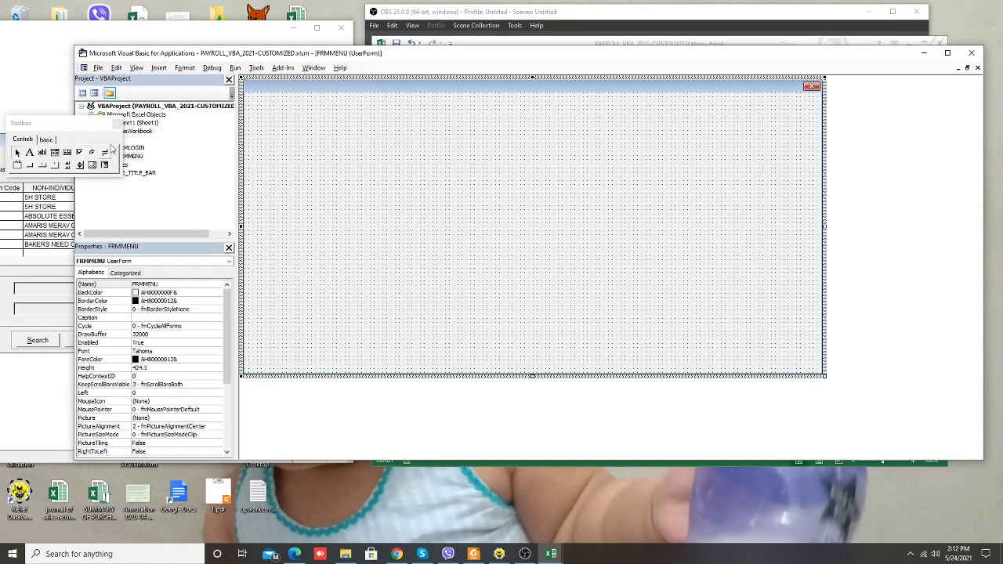
pyautogui.doubleClick(130, 147)
pyautogui.press('F5')
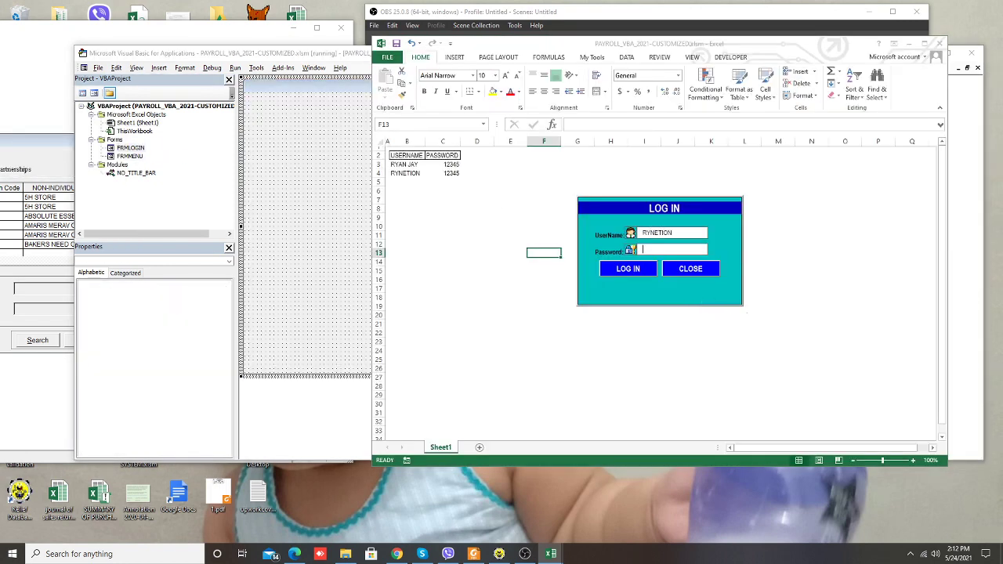
pyautogui.press('Return')
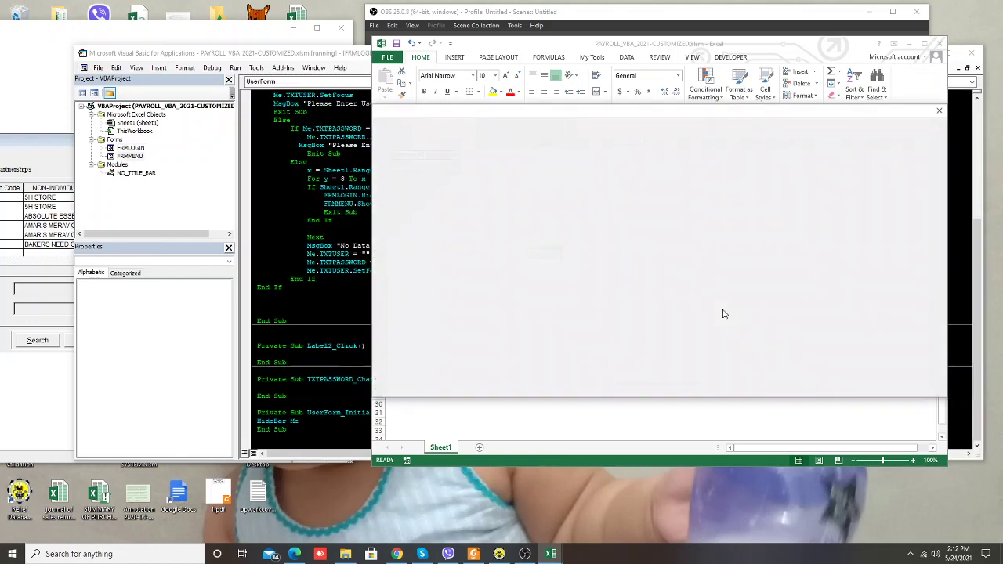
pyautogui.click(940, 110)
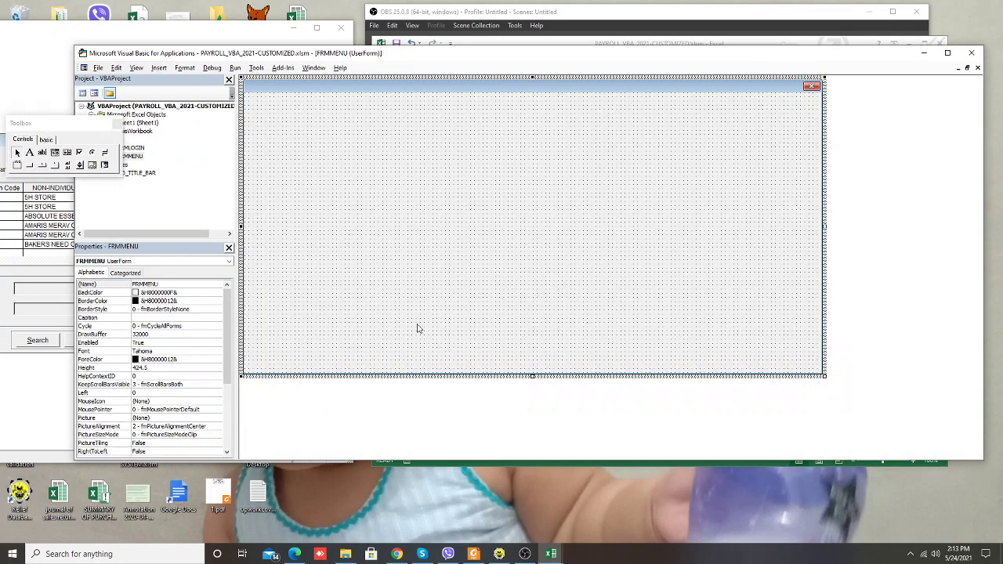
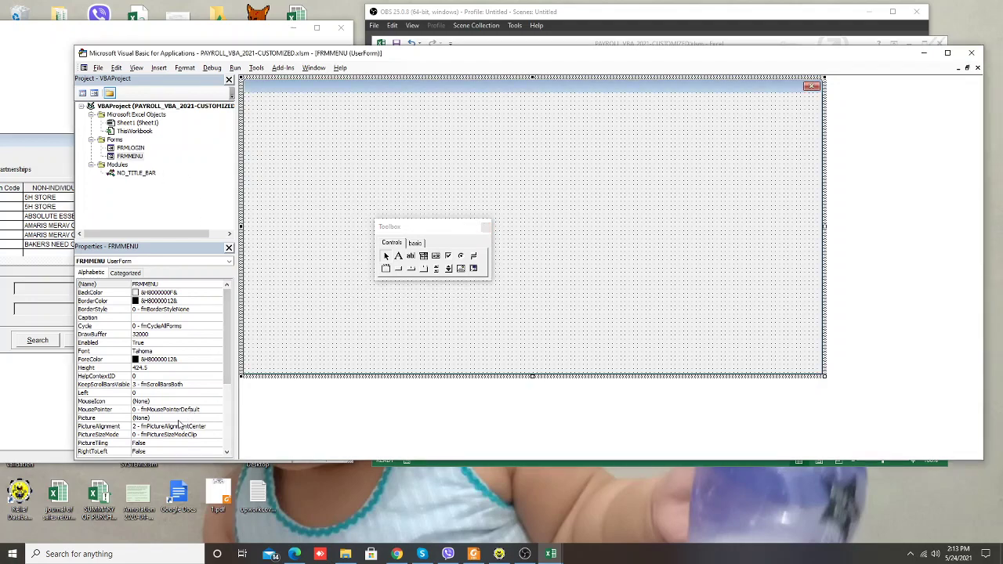
# Change FRMMENU's font from Tahoma to Arial Narrow, size 10.
pyautogui.click(158, 352)
pyautogui.click(219, 351)
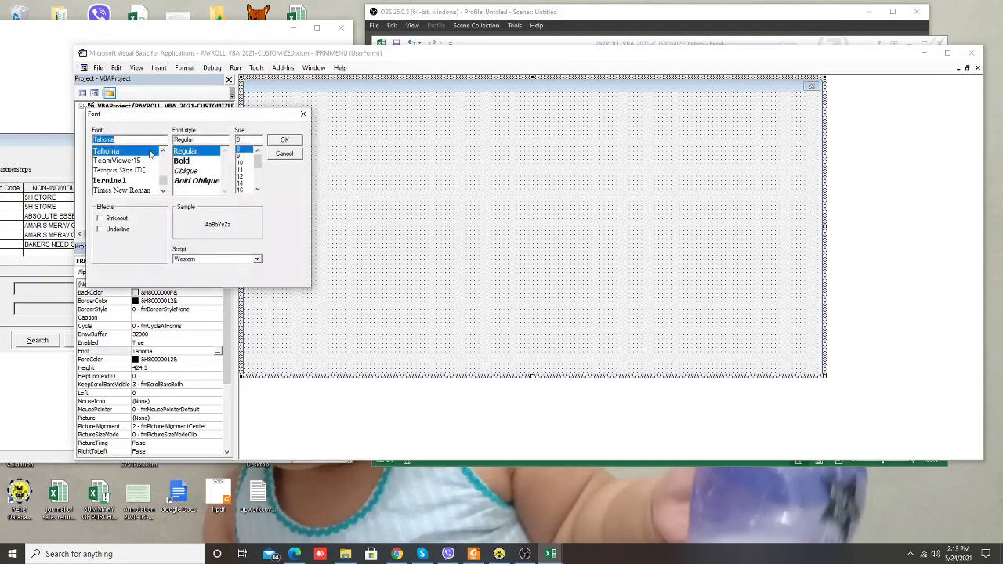
pyautogui.write('Ari')
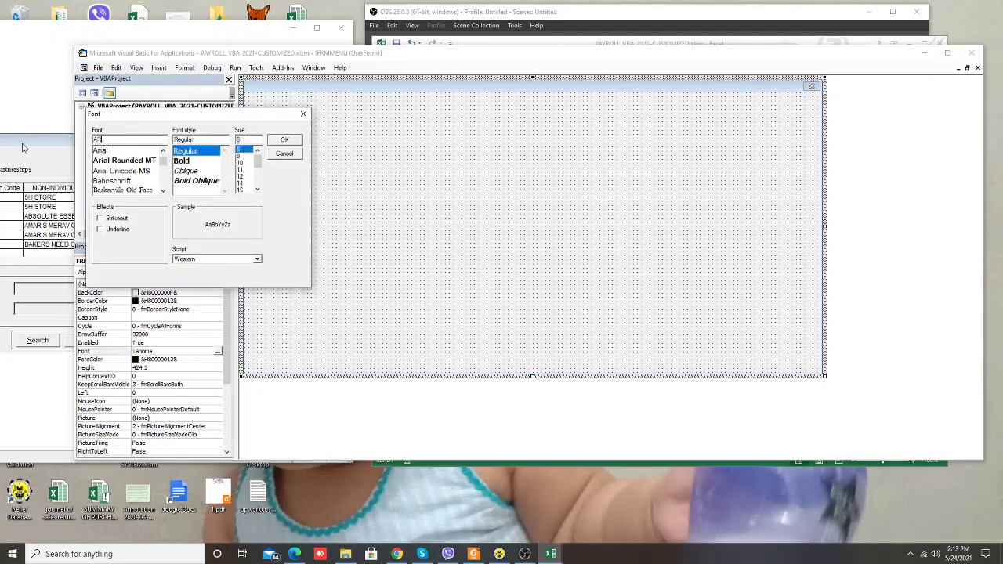
pyautogui.write('al')
pyautogui.press('Tab')
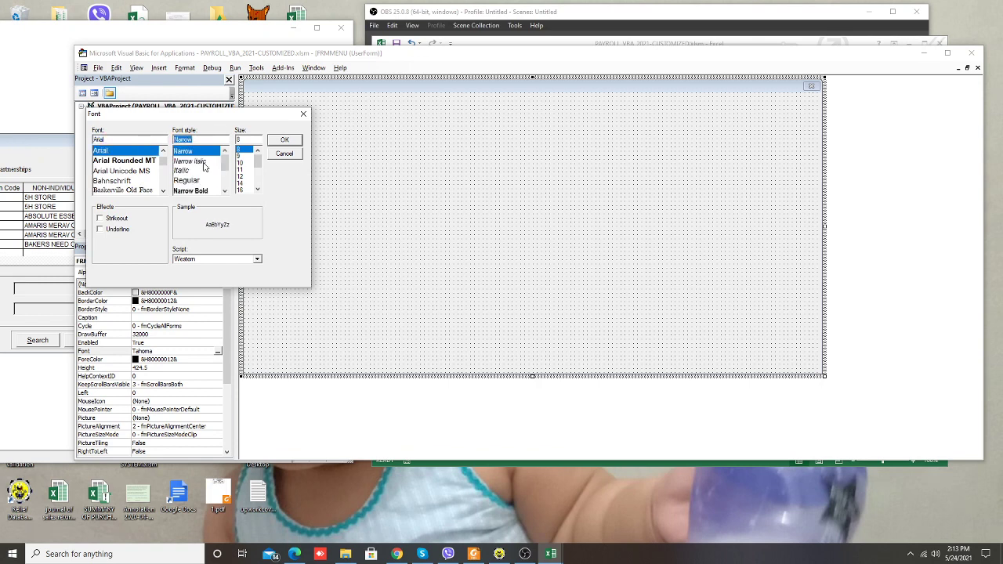
pyautogui.click(242, 162)
pyautogui.click(298, 142)
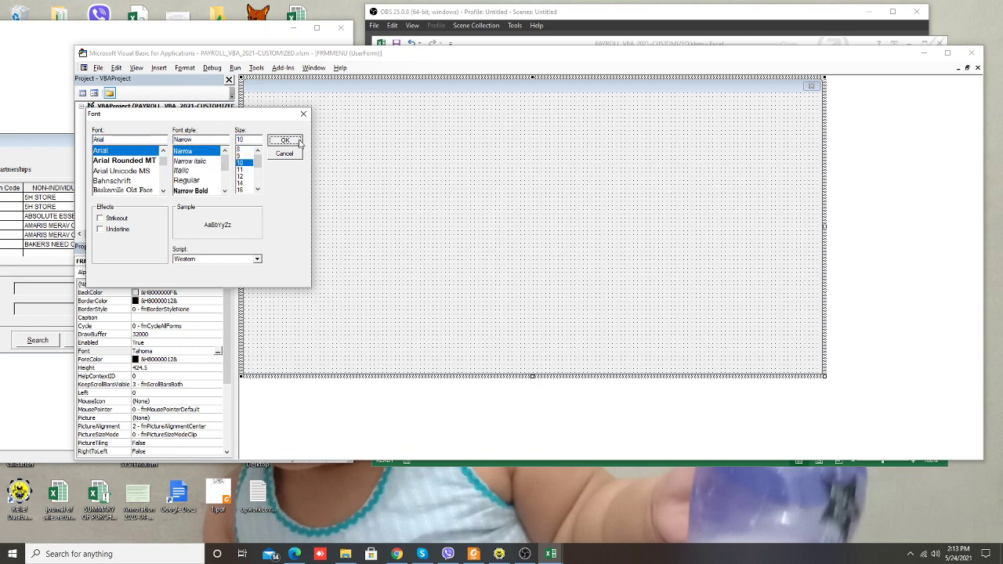
pyautogui.moveTo(446, 224); pyautogui.dragTo(540, 196)
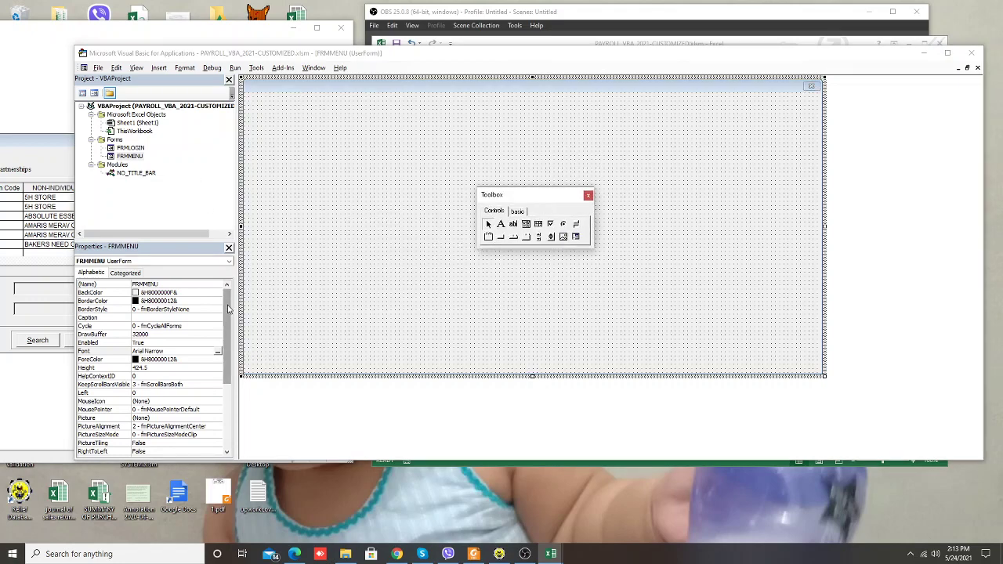
# Set FRMMENU's BackColor to teal.
pyautogui.click(228, 310)
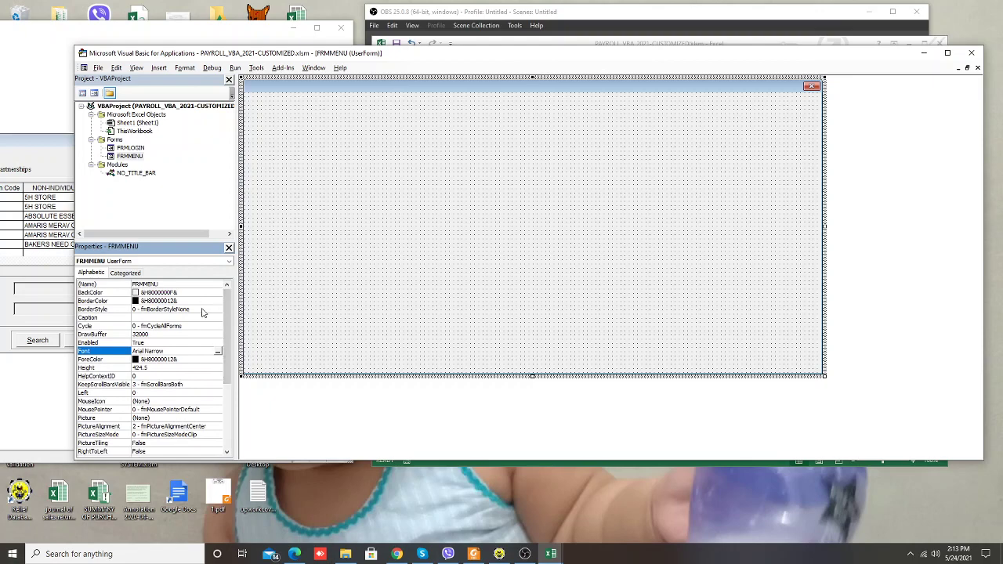
pyautogui.click(202, 293)
pyautogui.click(218, 292)
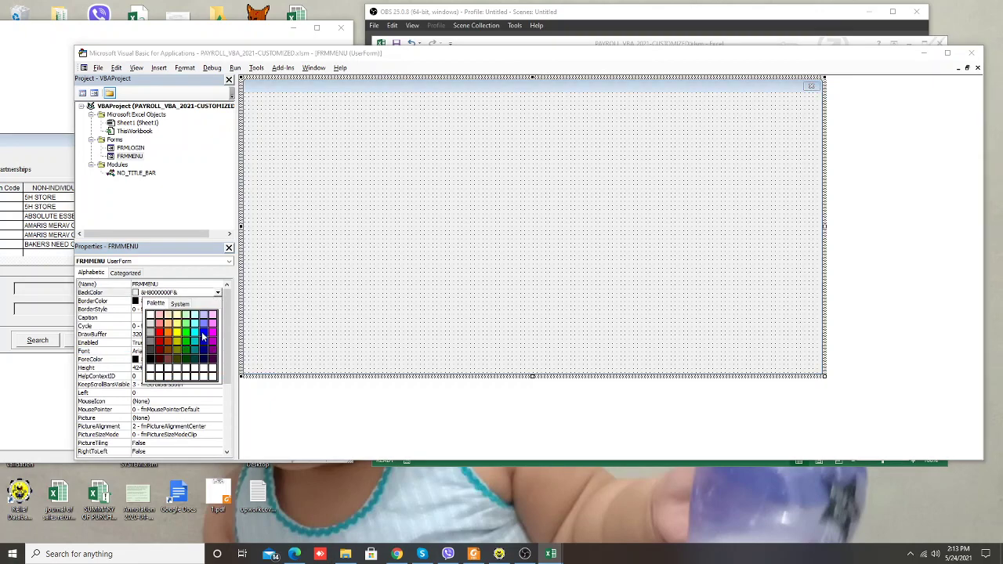
pyautogui.click(195, 352)
pyautogui.click(517, 242)
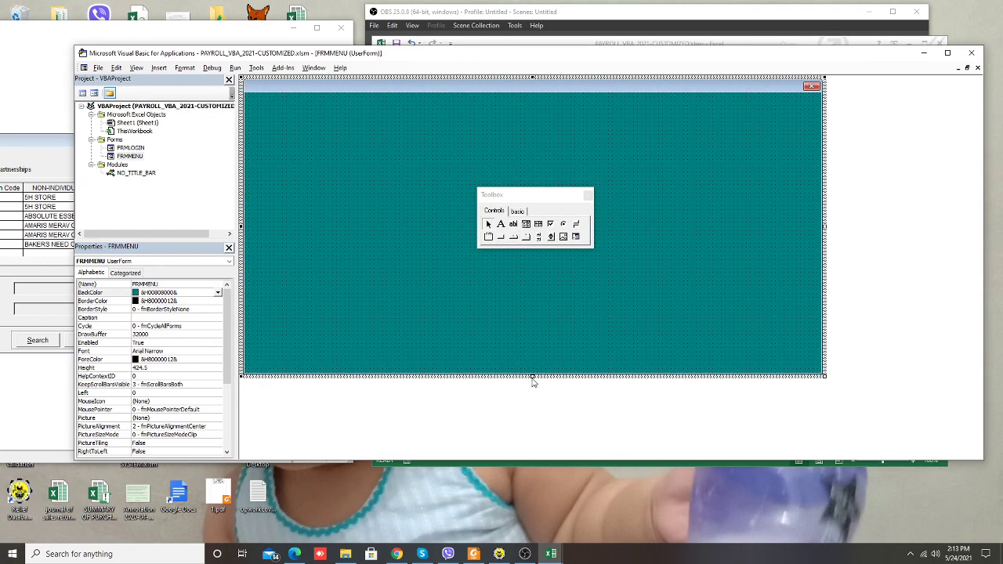
# Enlarge FRMMENU, move CommandButton1 near its top-left, and open the FRMLOGIN form.
pyautogui.moveTo(533, 379); pyautogui.dragTo(533, 436)
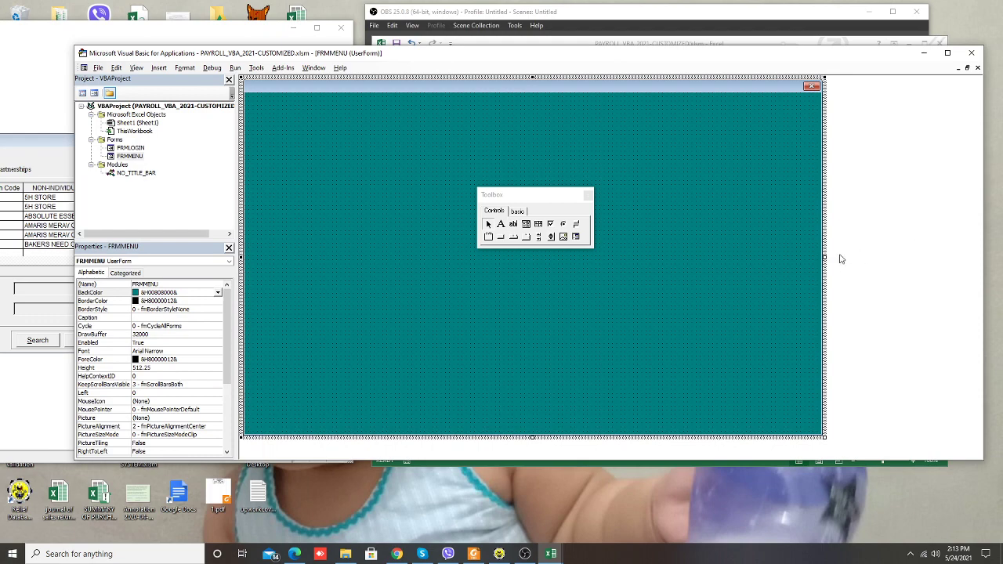
pyautogui.moveTo(822, 256); pyautogui.dragTo(932, 274)
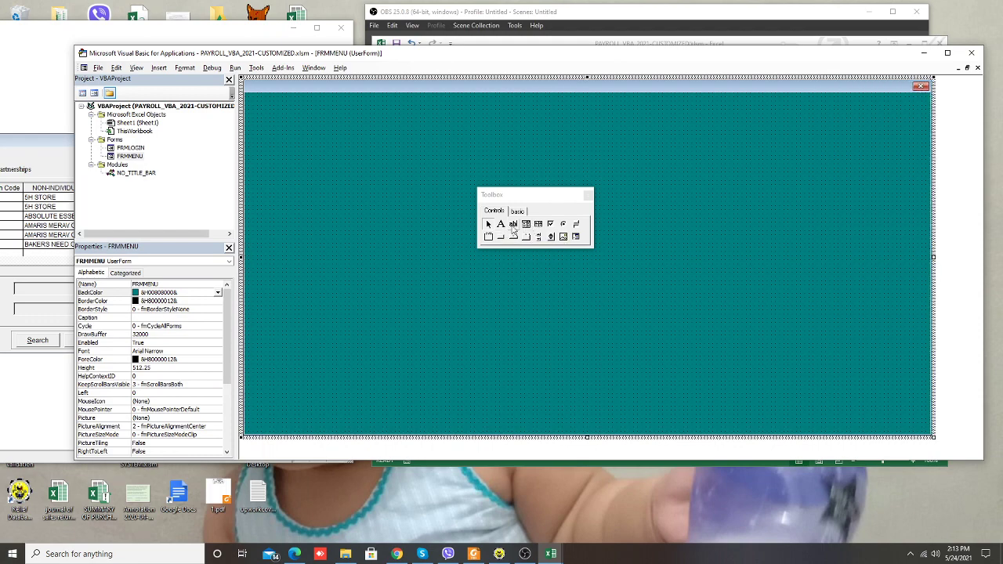
pyautogui.hotkey('ctrl', 'Tab')
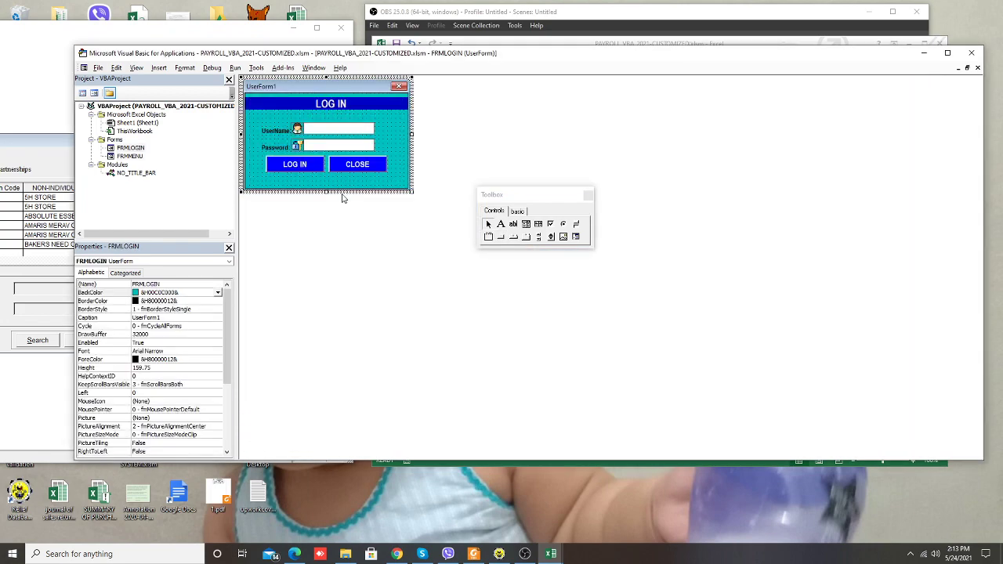
pyautogui.doubleClick(136, 158)
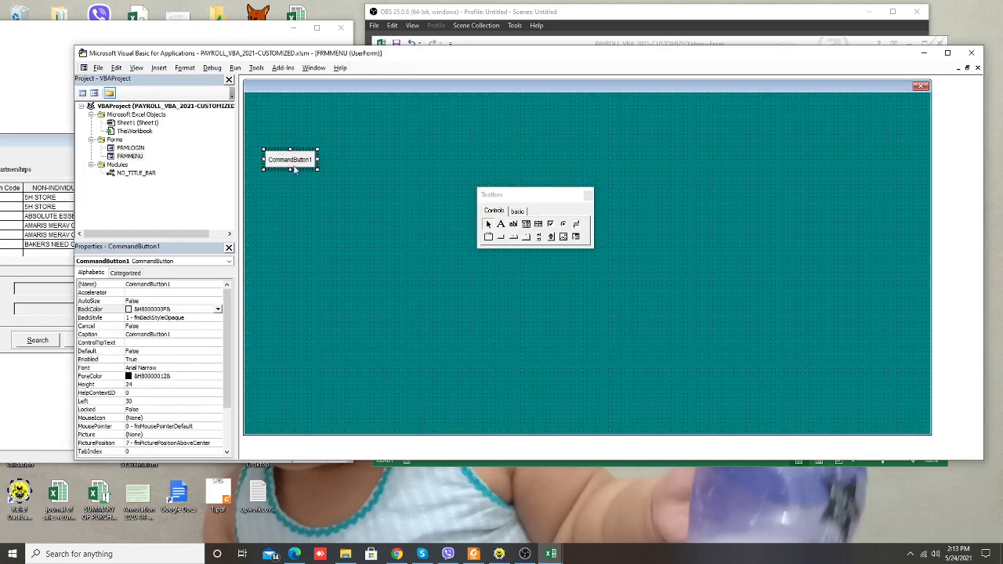
pyautogui.moveTo(304, 162); pyautogui.dragTo(317, 124)
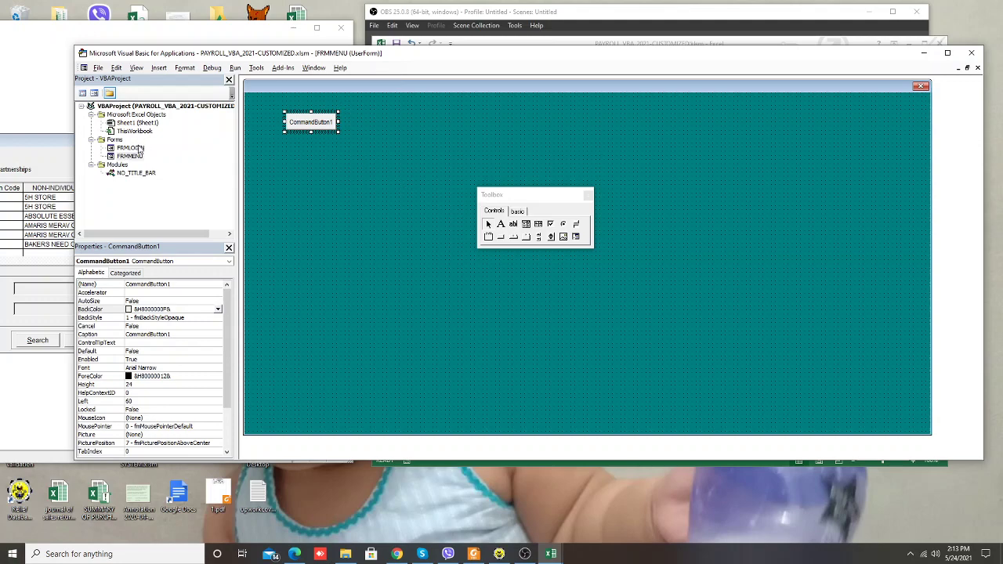
pyautogui.click(237, 160)
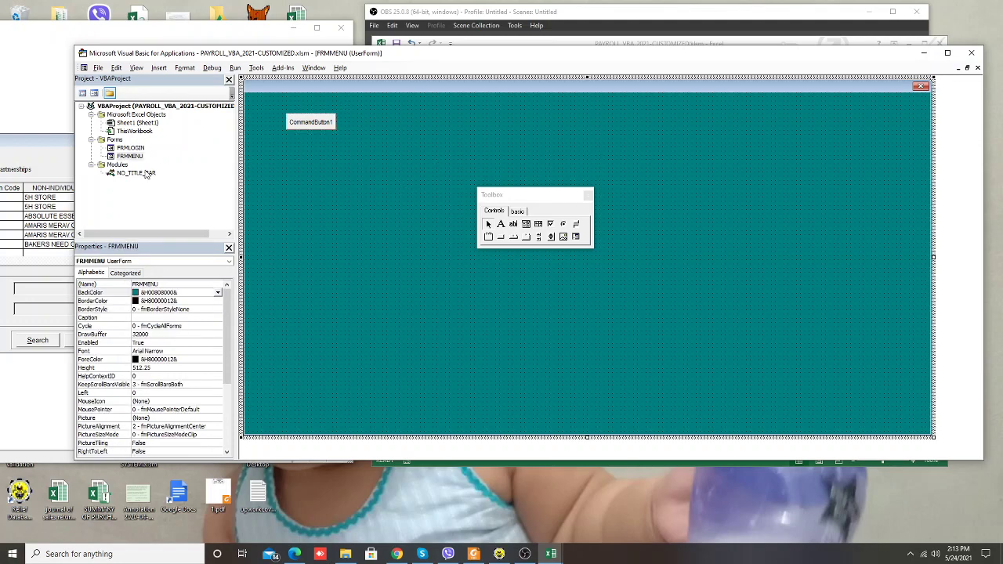
pyautogui.doubleClick(130, 148)
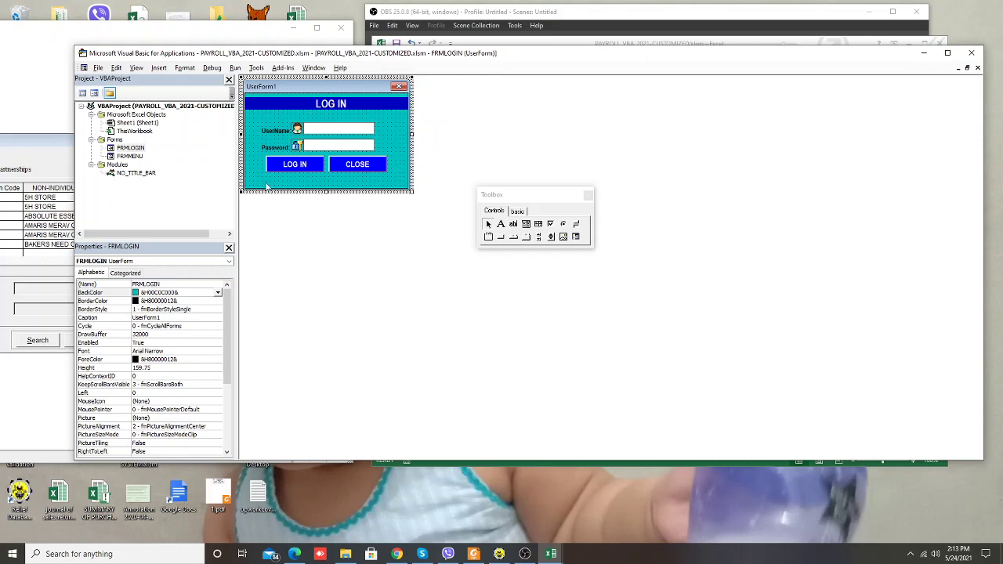
pyautogui.click(295, 554)
# Search IconArchive for LOG IN and download the Button Log Off icon as ICO.
pyautogui.hotkey('ctrl', 'a')
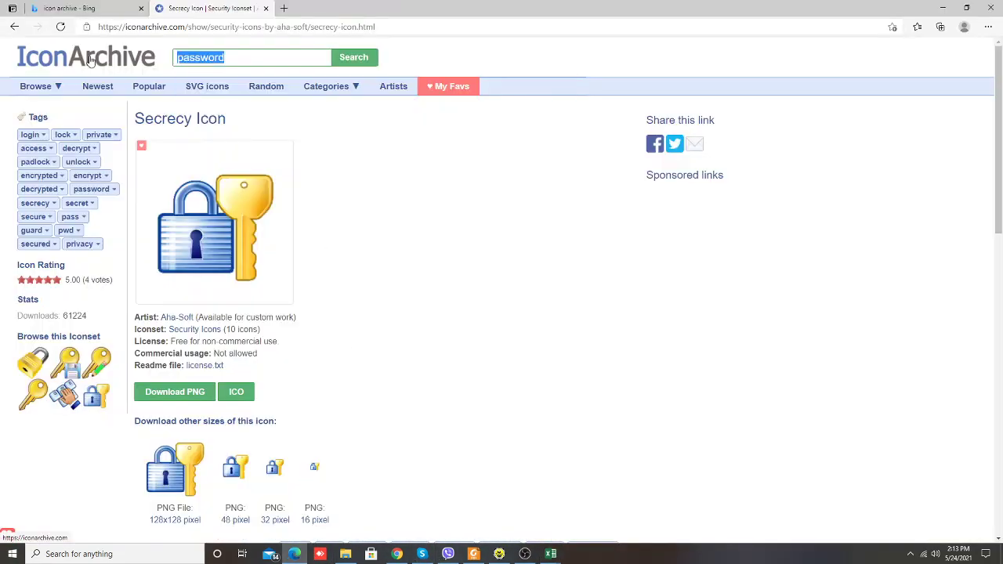
pyautogui.write('LOG IN')
pyautogui.press('Return')
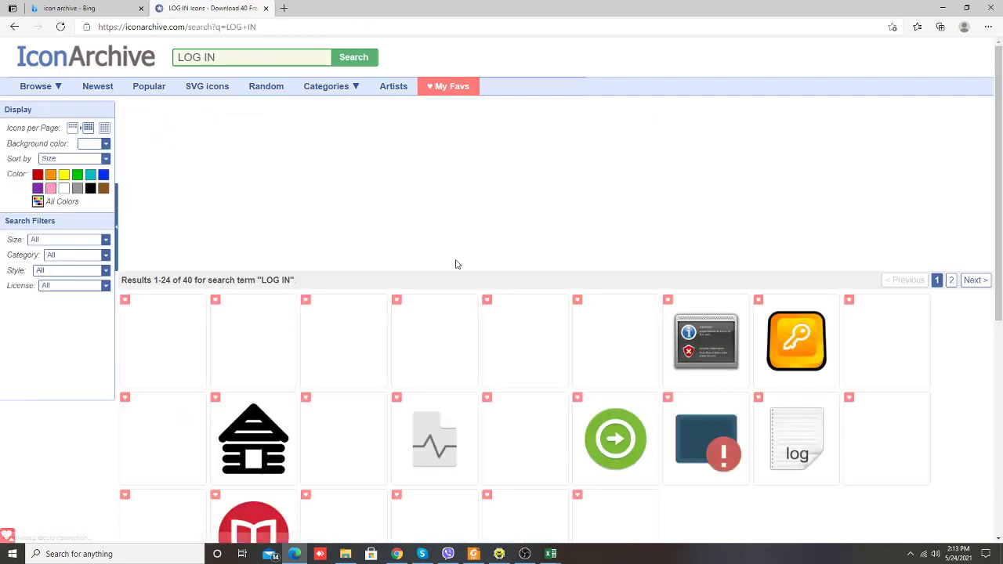
pyautogui.scroll(-3, 457, 261)
pyautogui.scroll(1, 458, 266)
pyautogui.scroll(1, 459, 267)
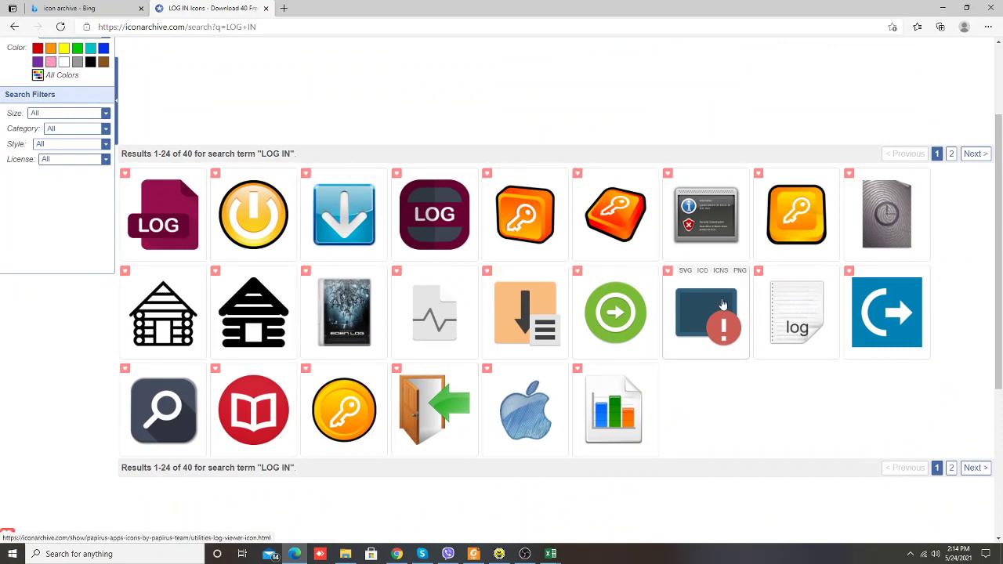
pyautogui.scroll(-2, 697, 300)
pyautogui.scroll(4, 548, 235)
pyautogui.tripleClick(282, 53)
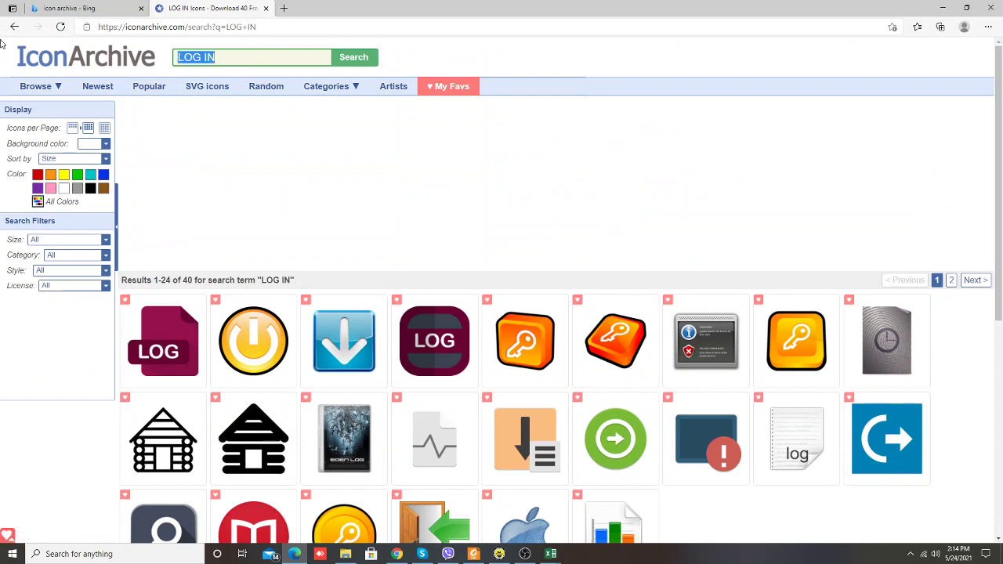
pyautogui.write('E')
pyautogui.press('Return')
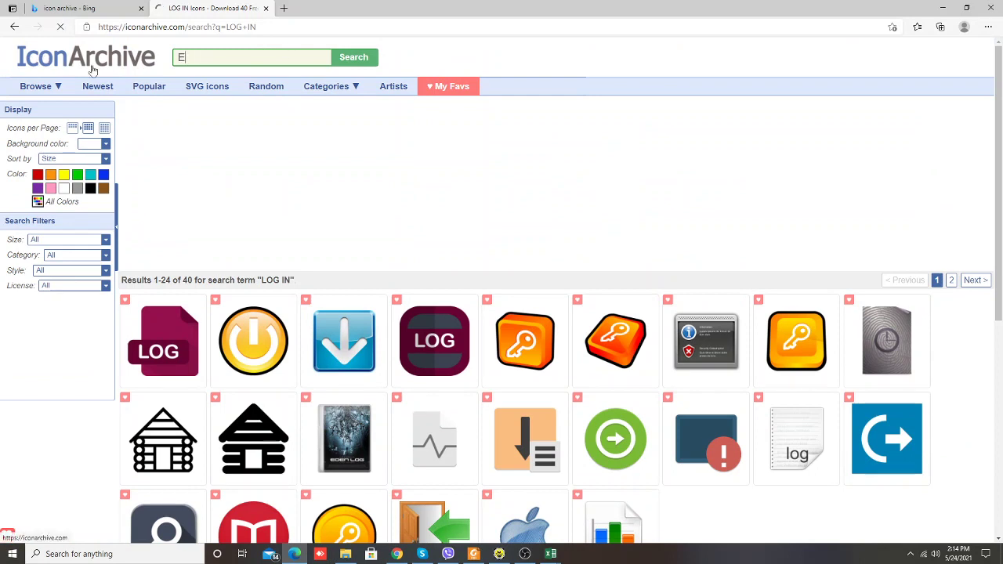
pyautogui.press('BackSpace')
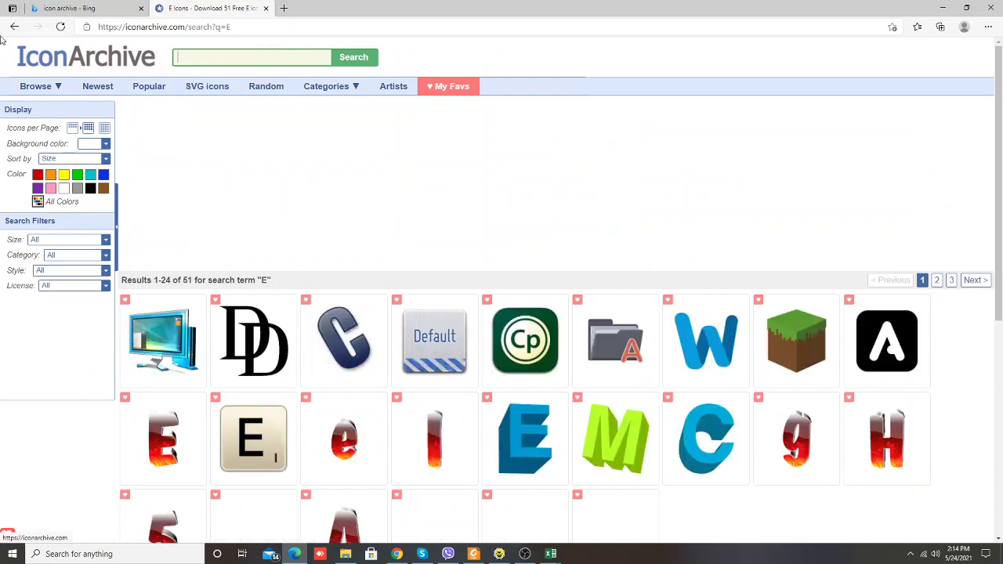
pyautogui.hotkey('alt', 'Left')
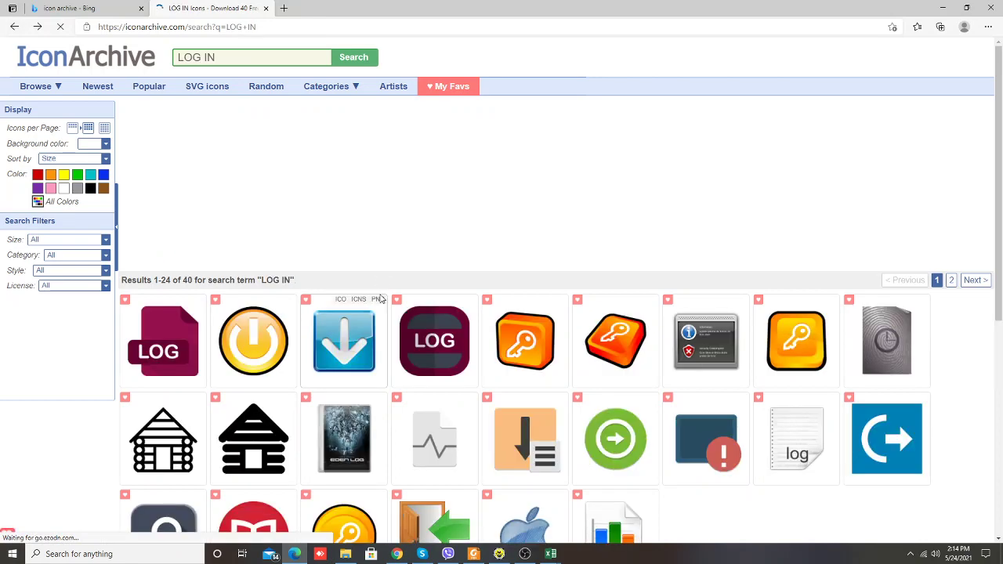
pyautogui.click(275, 335)
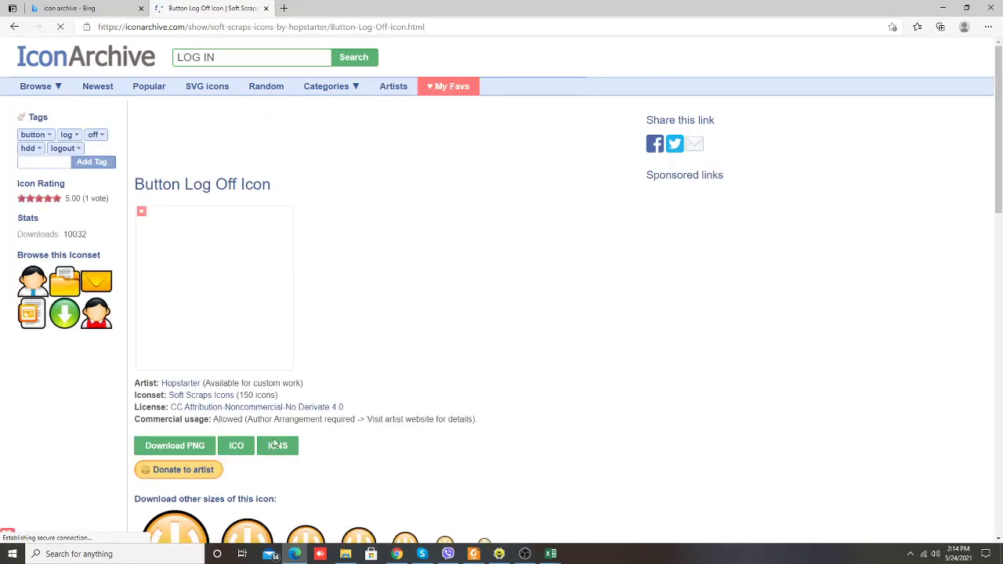
pyautogui.click(236, 445)
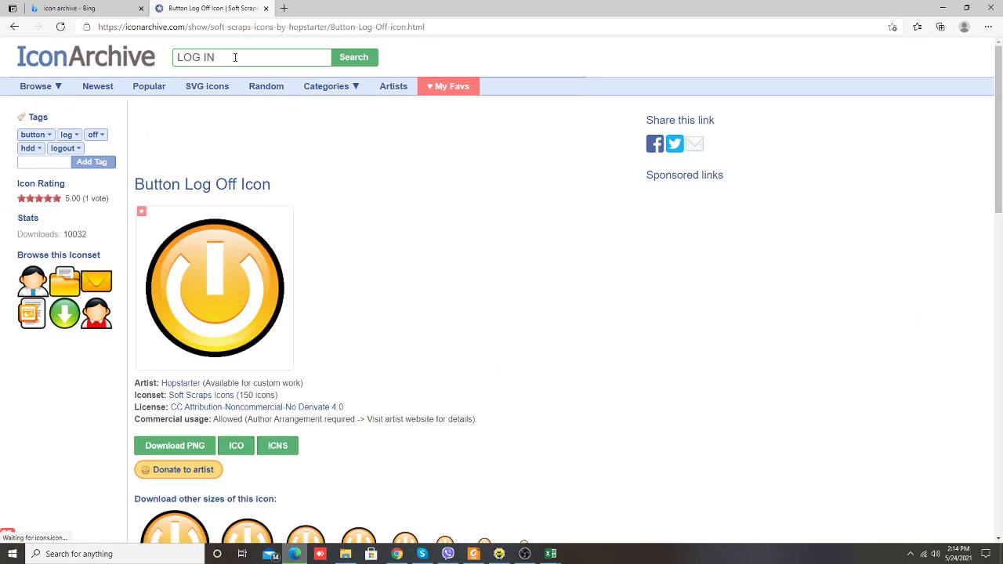
# Search IconArchive for ENTER and download the Window Enter icon as ICO.
pyautogui.write('ENTER')
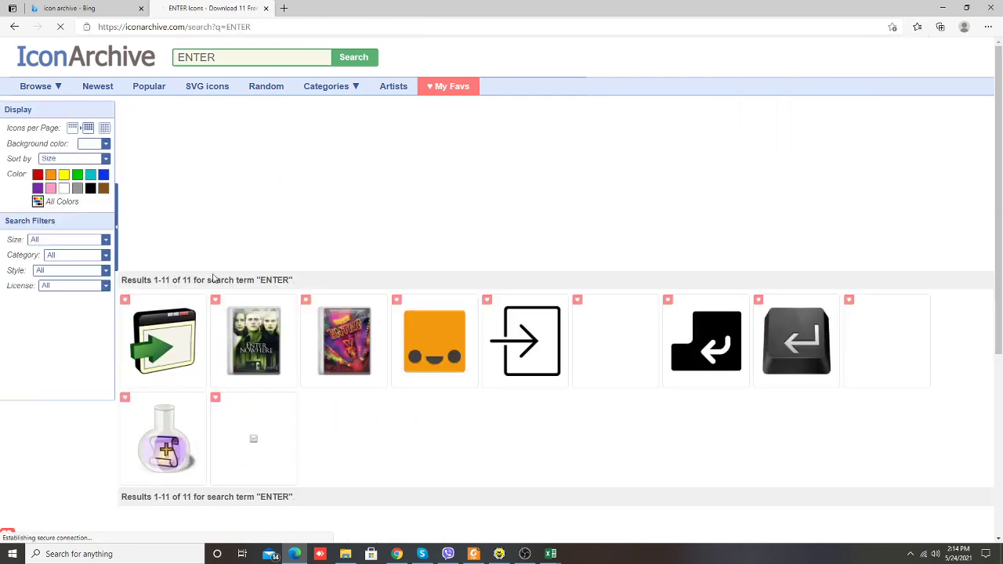
pyautogui.scroll(-3, 312, 289)
pyautogui.scroll(2, 314, 287)
pyautogui.moveTo(200, 216)
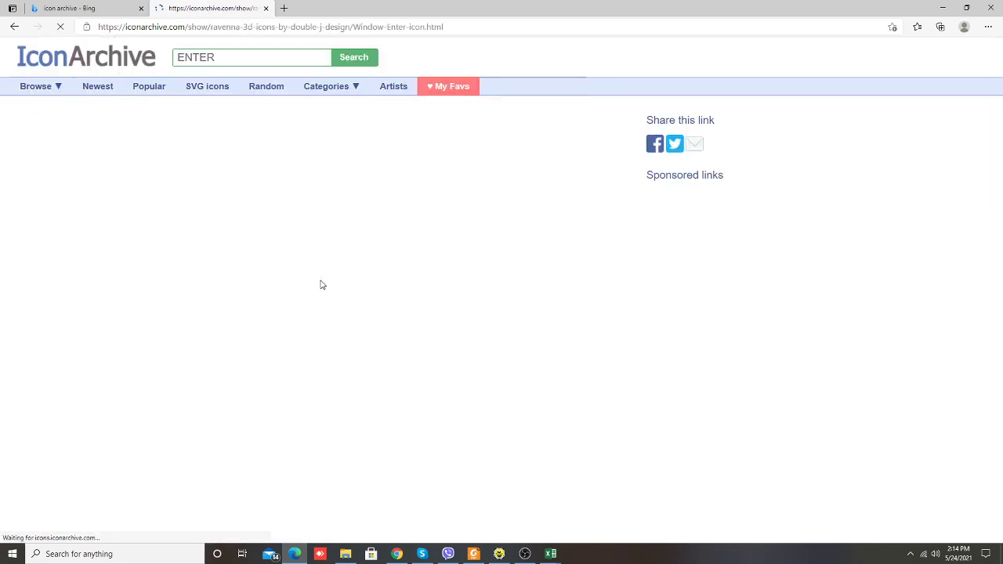
pyautogui.scroll(-3, 504, 302)
pyautogui.scroll(-5, 504, 302)
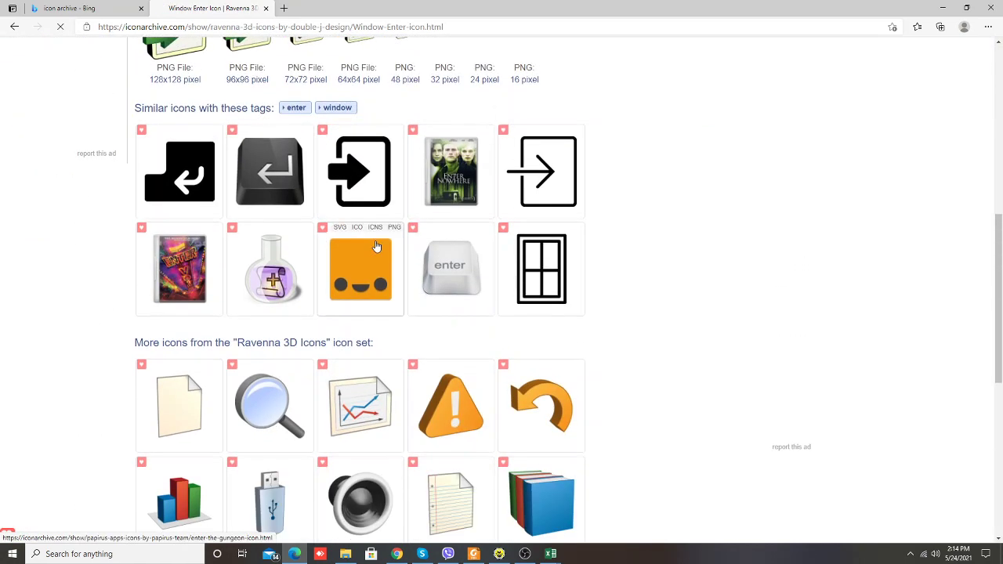
pyautogui.scroll(-2, 589, 314)
pyautogui.scroll(-2, 325, 407)
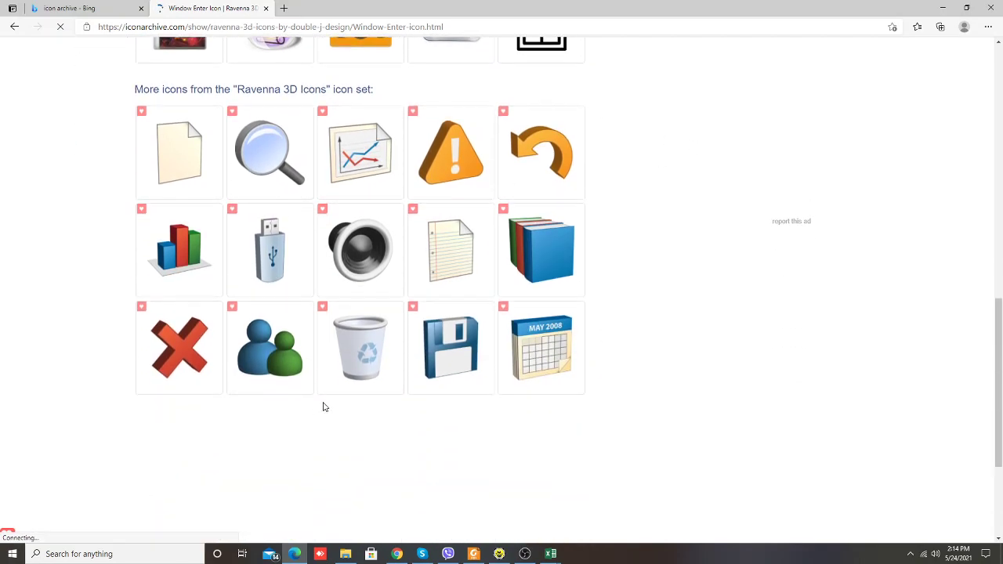
pyautogui.scroll(1, 334, 387)
pyautogui.scroll(4, 324, 381)
pyautogui.scroll(5, 275, 314)
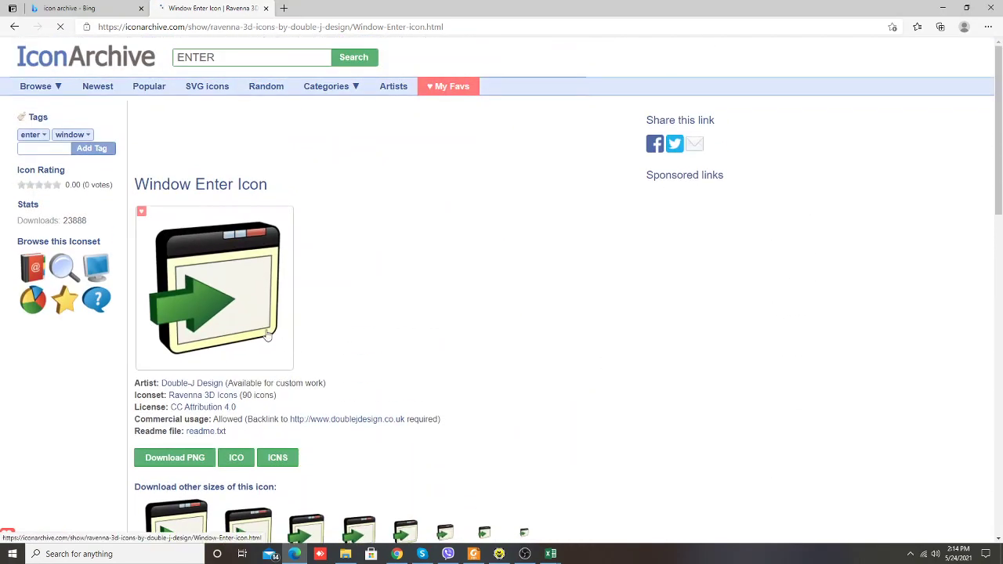
pyautogui.click(232, 467)
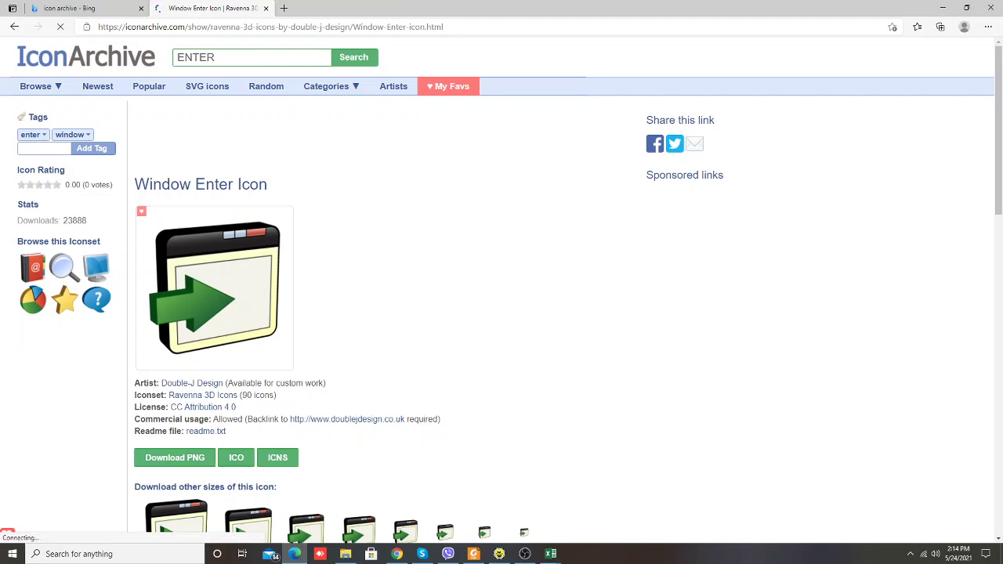
pyautogui.click(551, 554)
# Load Double-J-Design-Ravenna-3d-Window-Enter.ico into the LOG IN button's Picture property.
pyautogui.click(584, 514)
pyautogui.click(296, 163)
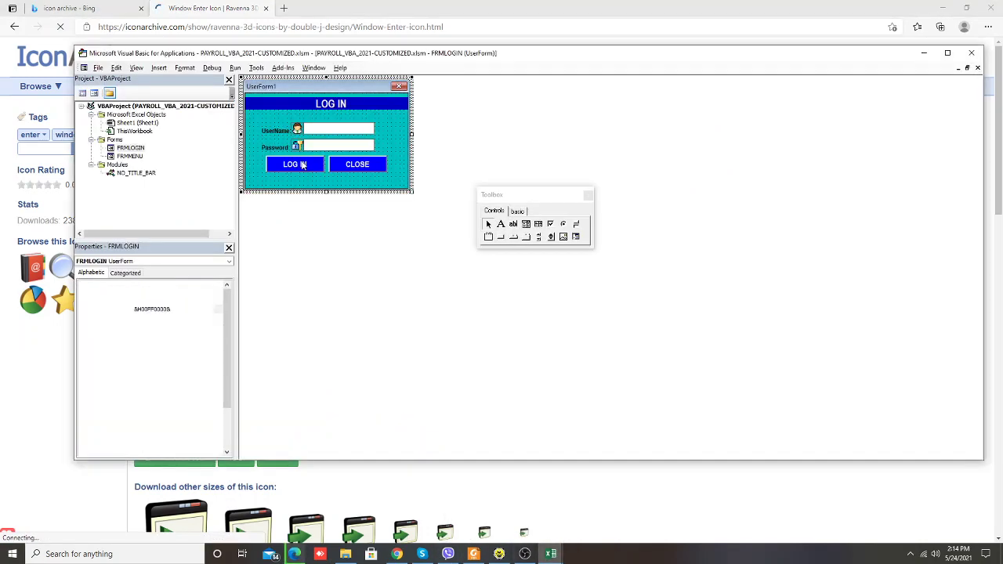
pyautogui.moveTo(229, 370); pyautogui.dragTo(229, 409)
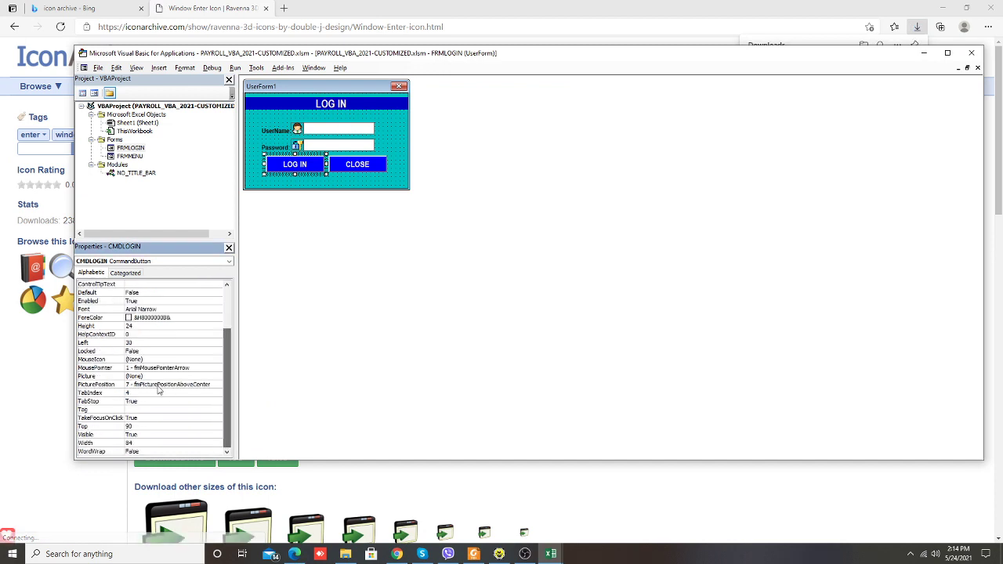
pyautogui.click(172, 376)
pyautogui.click(217, 377)
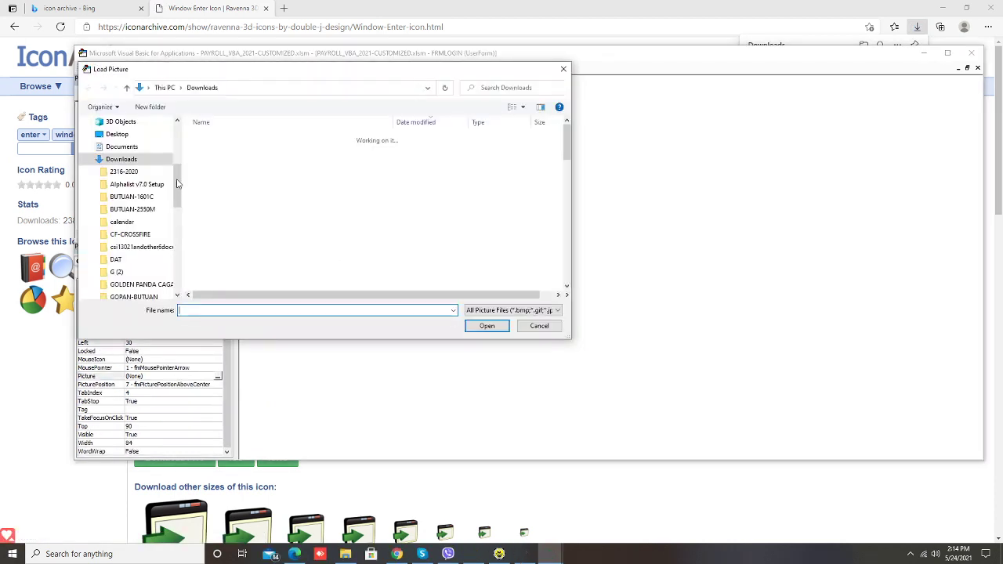
pyautogui.click(240, 153)
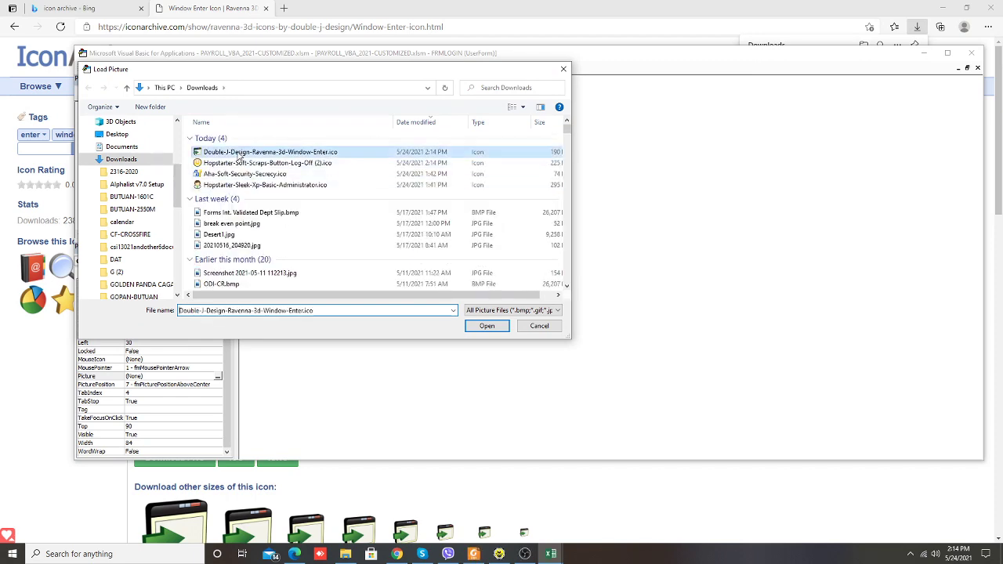
pyautogui.click(500, 326)
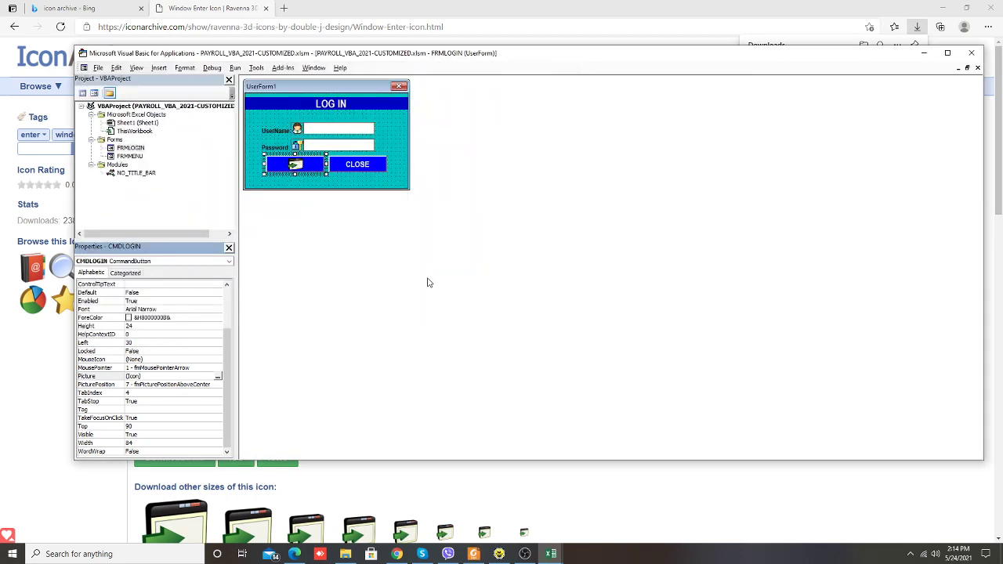
# Set the LOG IN button's PicturePosition to 1 - fmPicturePositionLeftCenter.
pyautogui.click(176, 377)
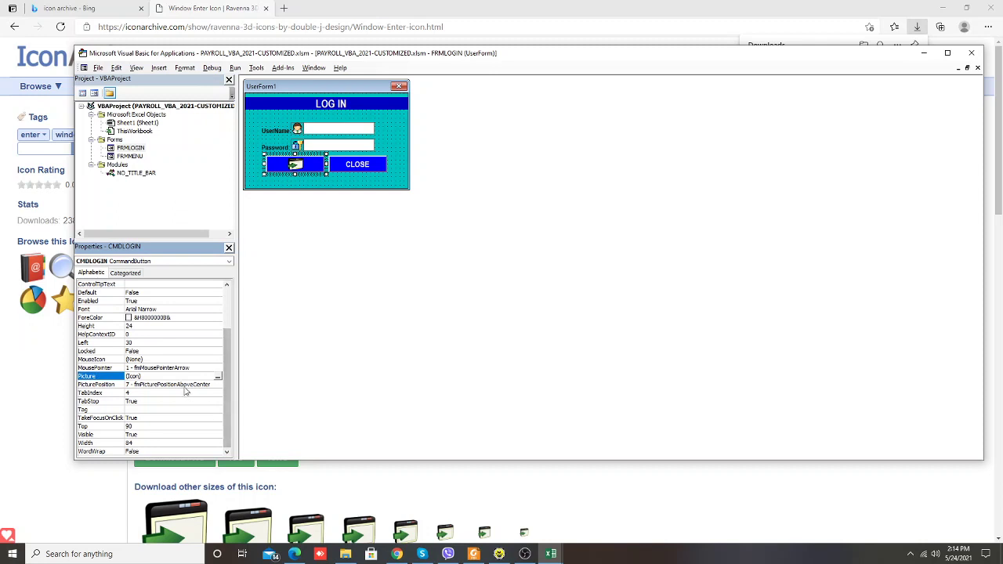
pyautogui.click(186, 384)
pyautogui.click(218, 384)
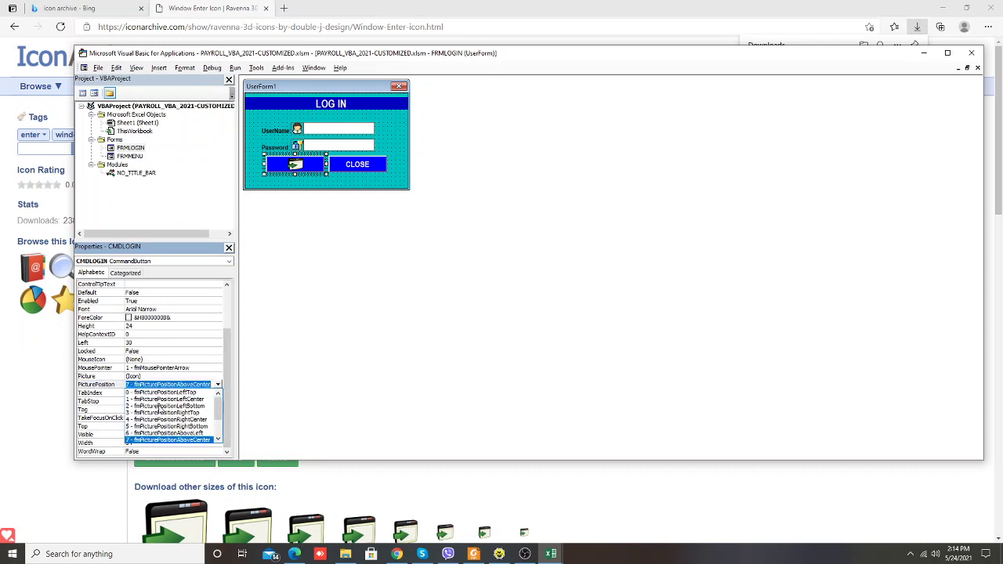
pyautogui.click(159, 399)
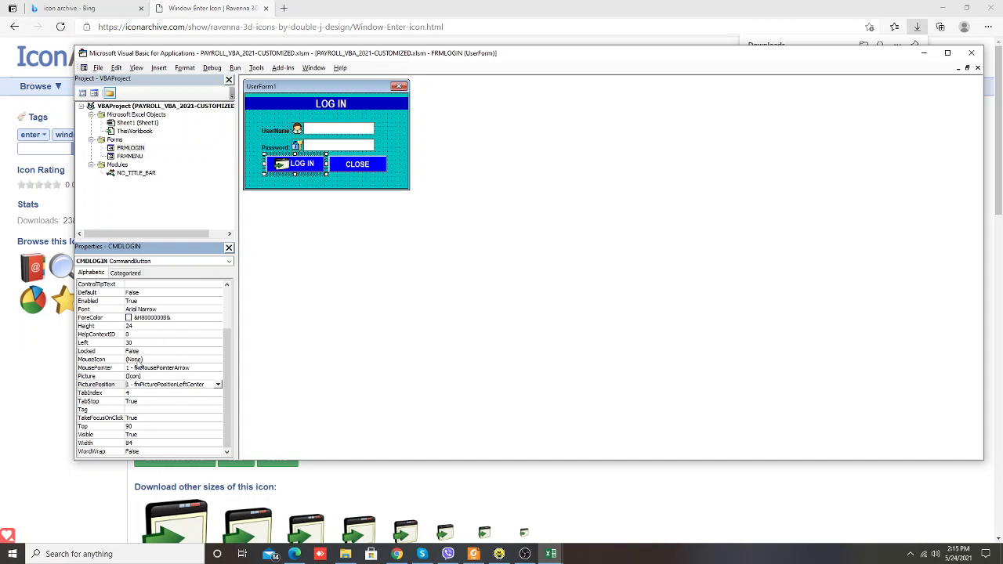
pyautogui.scroll(3, 227, 336)
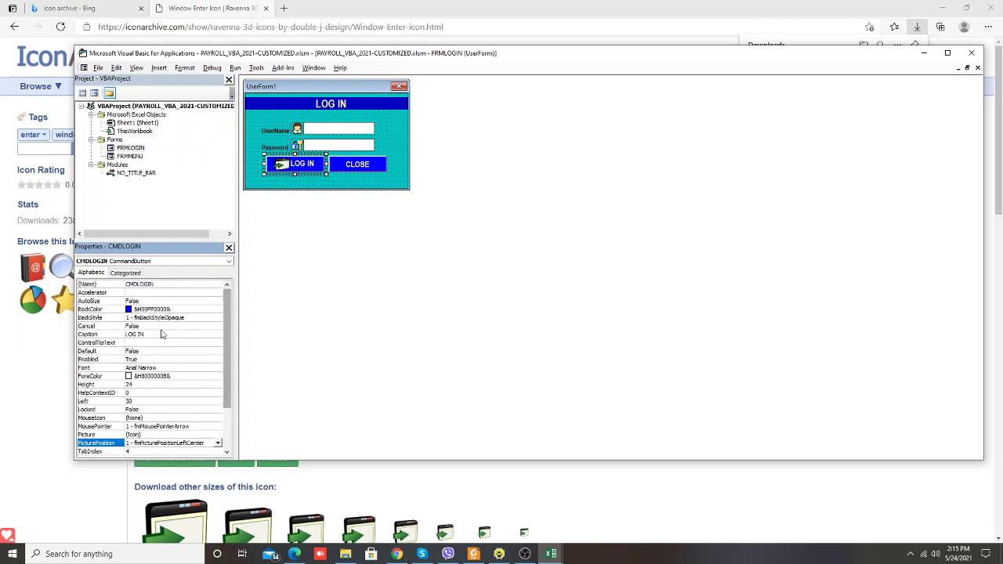
pyautogui.click(133, 336)
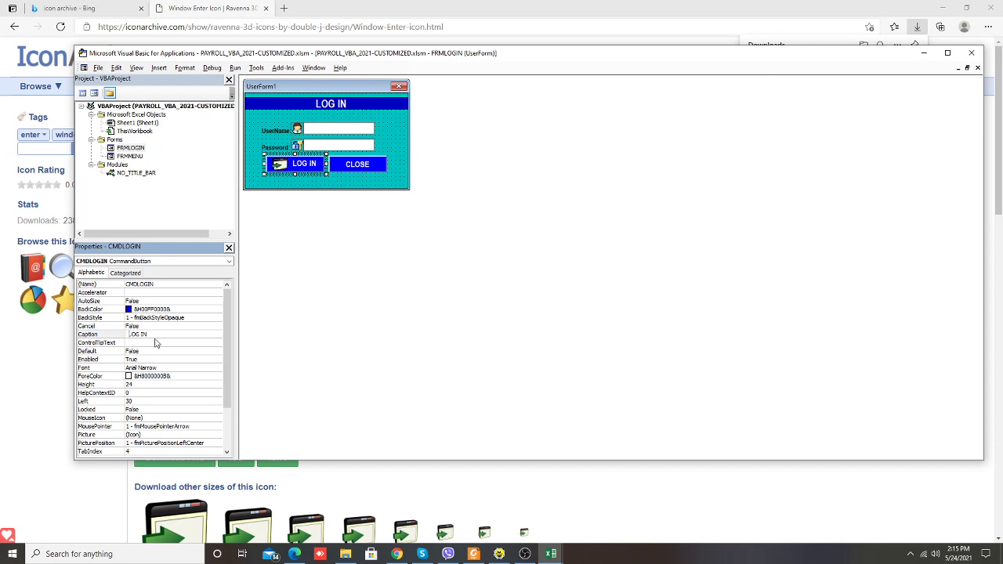
pyautogui.click(370, 187)
pyautogui.click(364, 170)
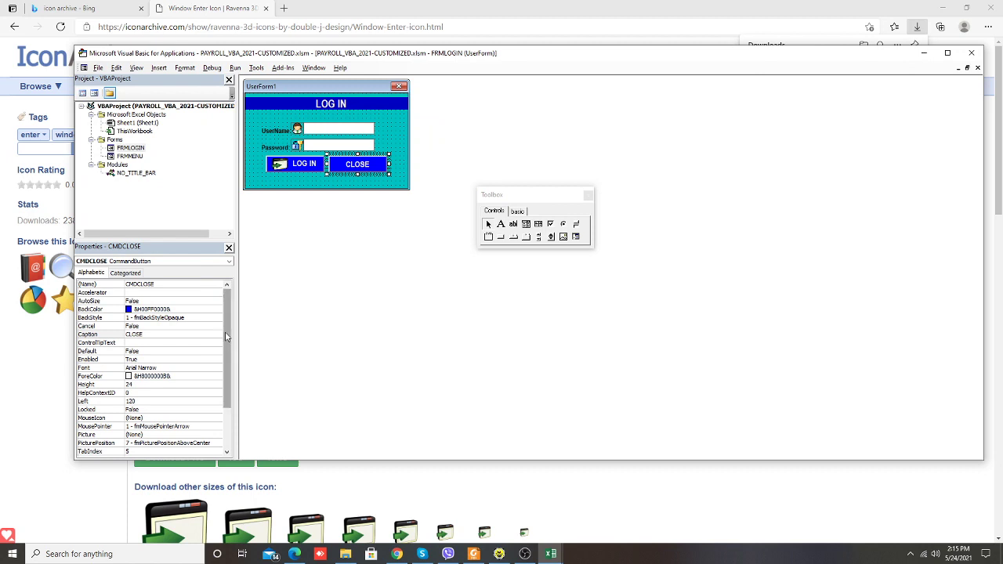
# Load the log-off .ico file into the CLOSE button's Picture property.
pyautogui.moveTo(226, 336); pyautogui.dragTo(226, 380)
pyautogui.click(202, 377)
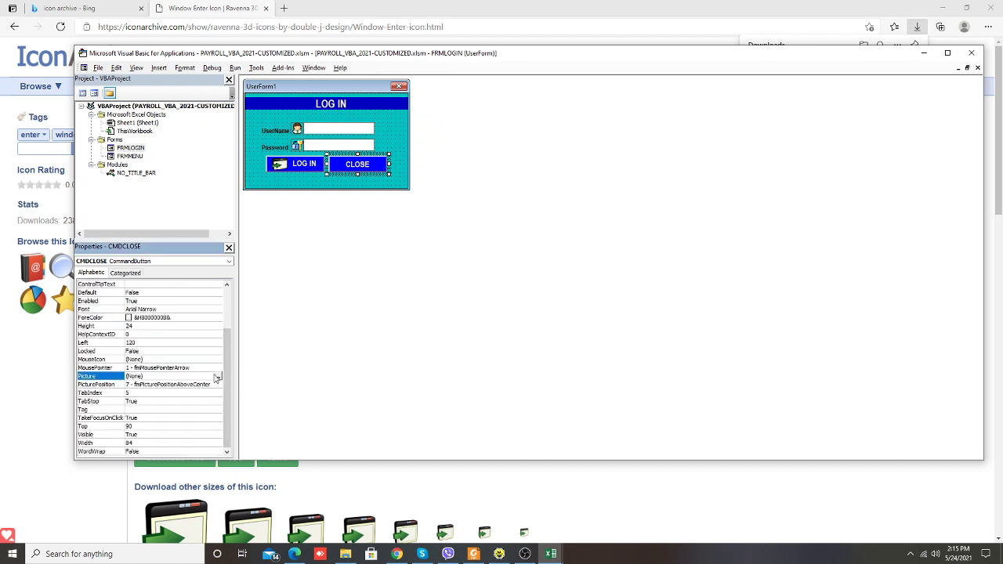
pyautogui.click(218, 376)
pyautogui.click(210, 165)
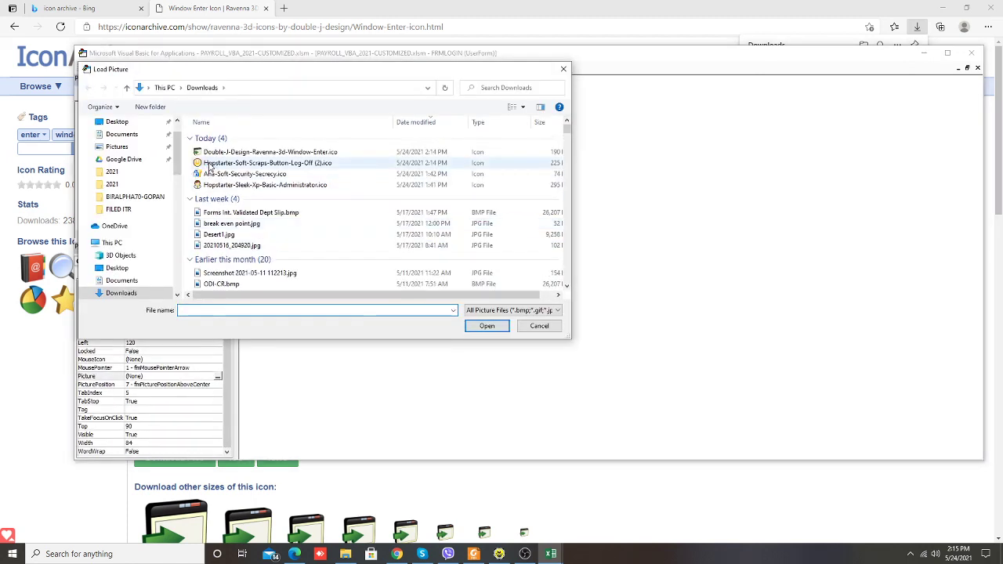
pyautogui.click(478, 326)
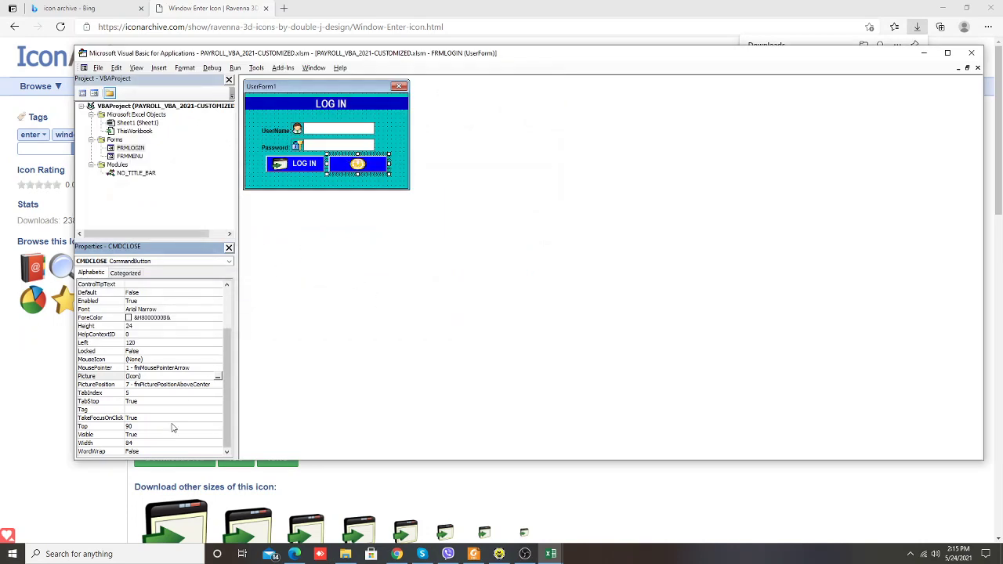
# Set the CLOSE button's PicturePosition to 1 - fmPicturePositionLeftCenter.
pyautogui.click(210, 385)
pyautogui.click(218, 384)
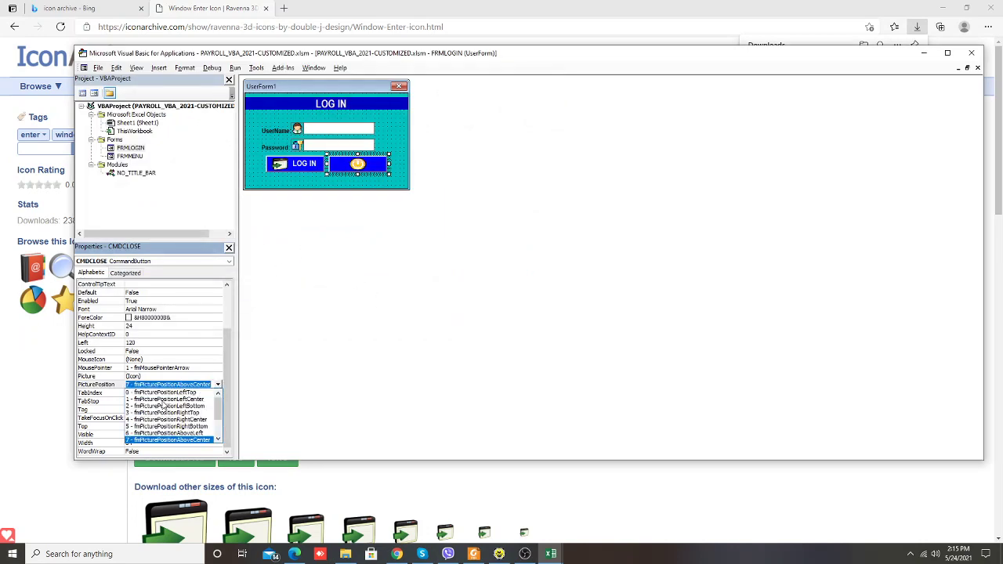
pyautogui.click(162, 401)
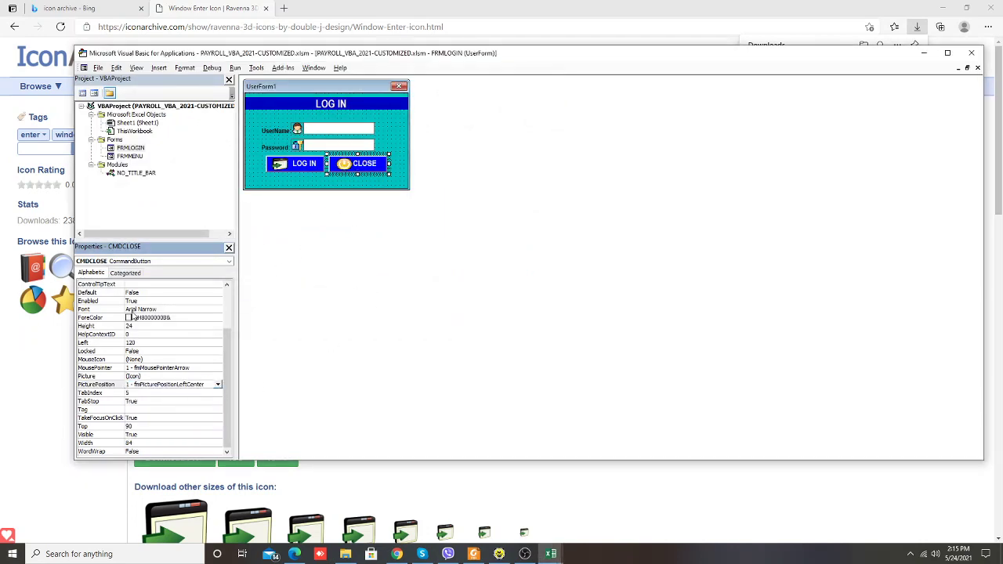
pyautogui.moveTo(227, 384); pyautogui.dragTo(227, 364)
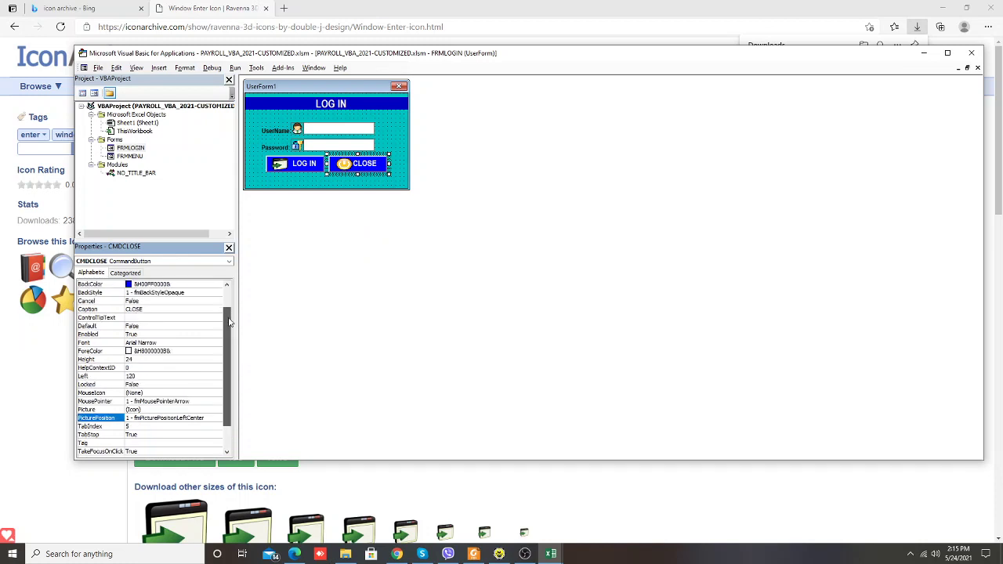
pyautogui.click(127, 310)
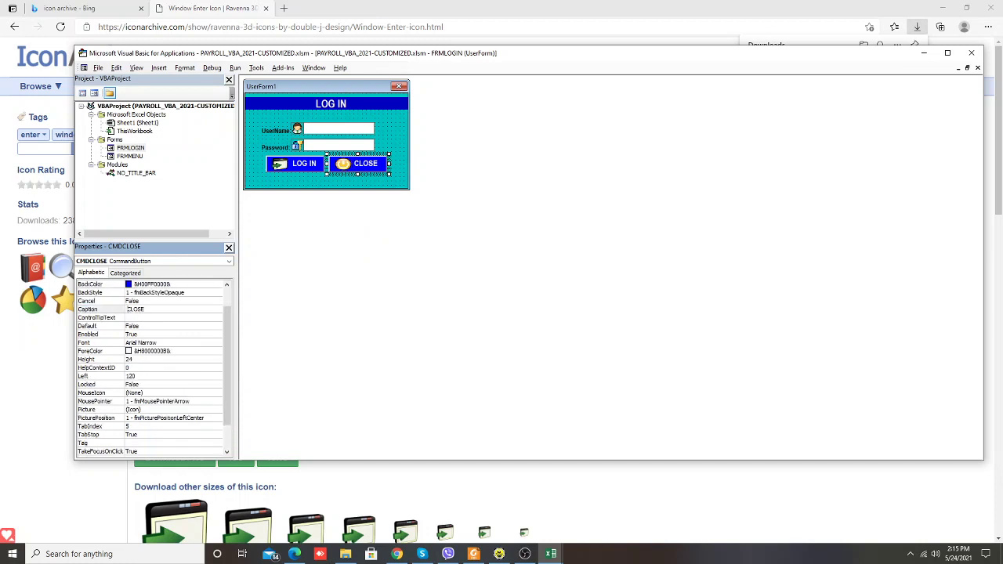
pyautogui.click(405, 182)
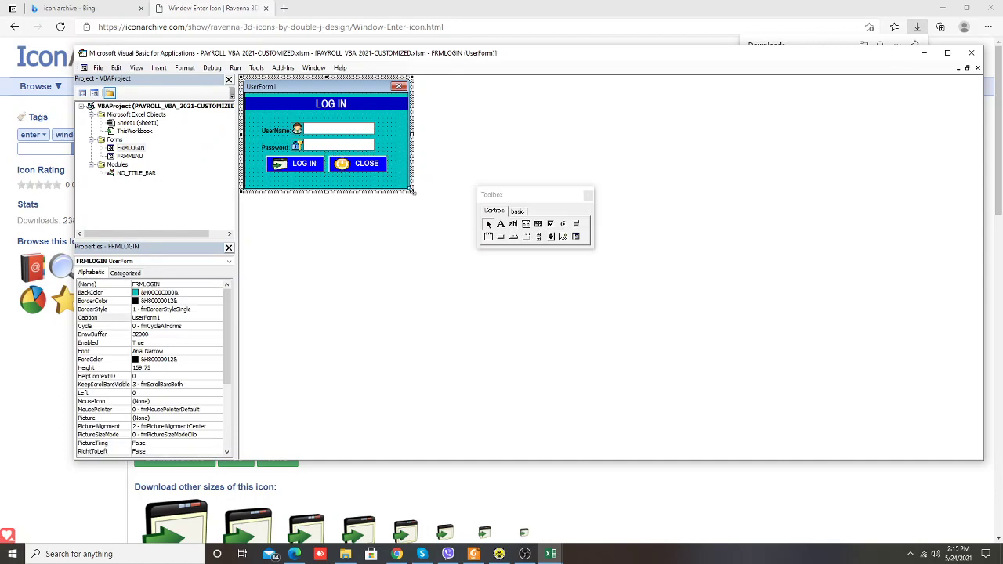
# Run FRMLOGIN with F5, dismiss LOG IN's missing-username message and answer No to CLOSE.
pyautogui.press('F5')
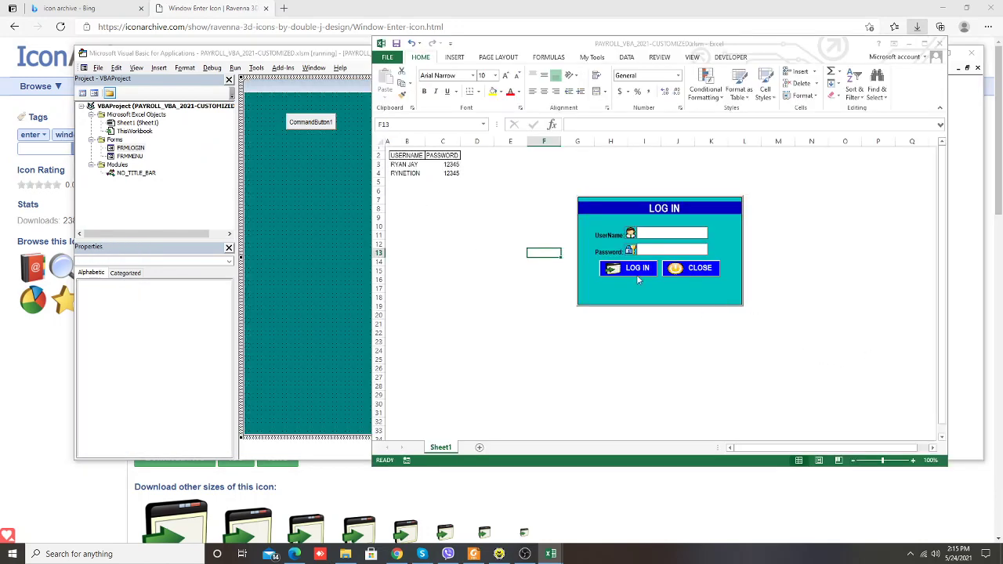
pyautogui.click(628, 269)
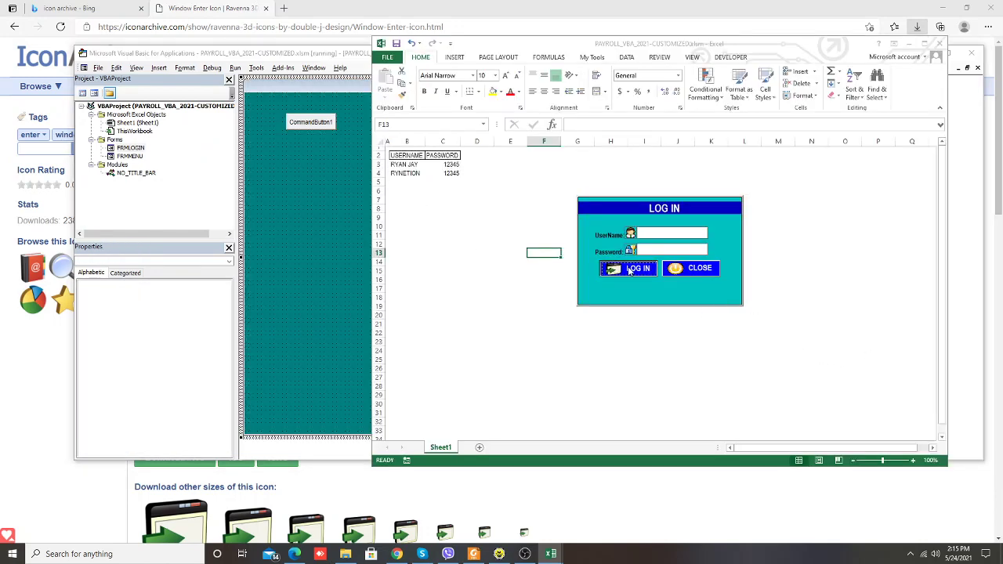
pyautogui.click(535, 316)
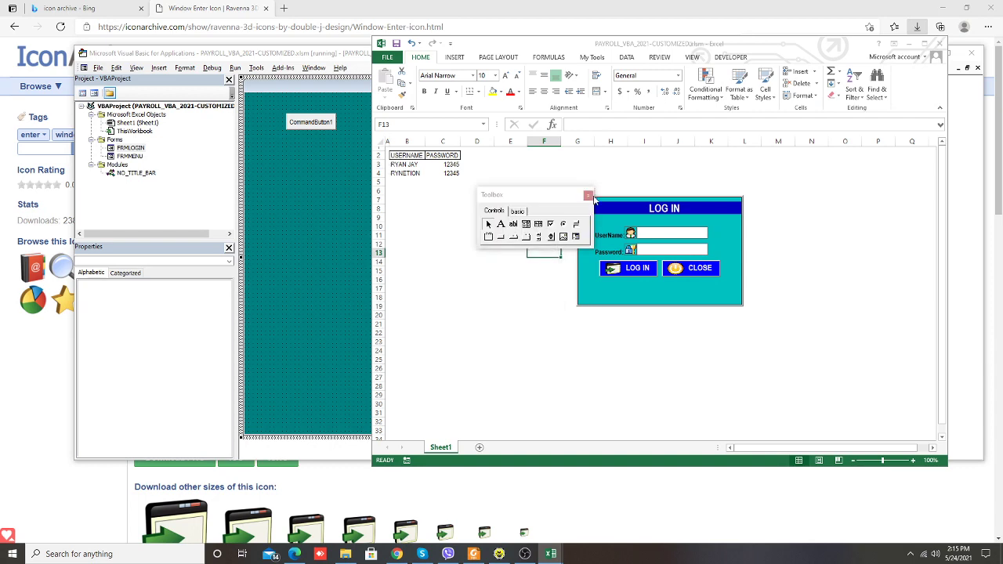
pyautogui.click(697, 270)
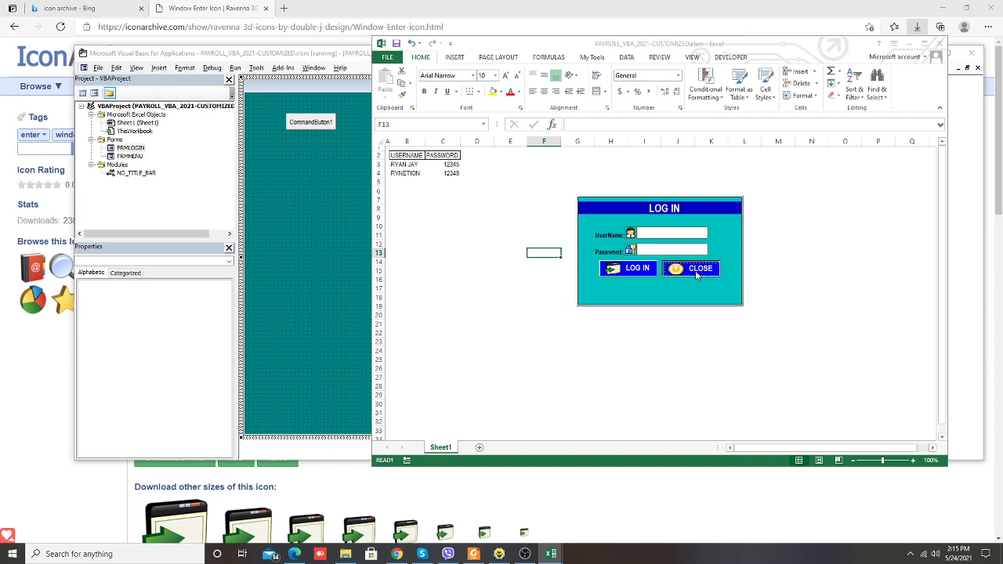
pyautogui.click(545, 312)
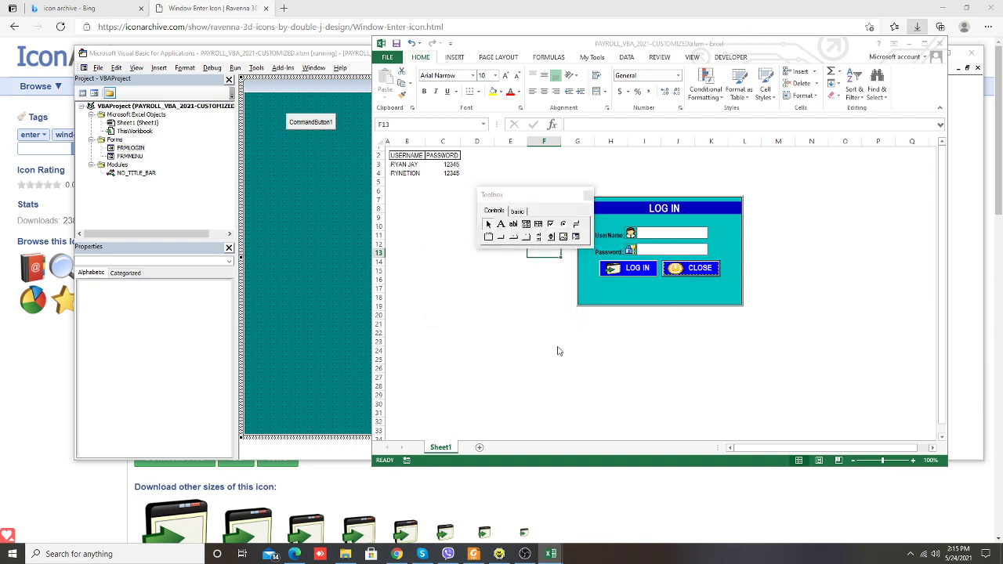
pyautogui.click(270, 160)
pyautogui.click(235, 68)
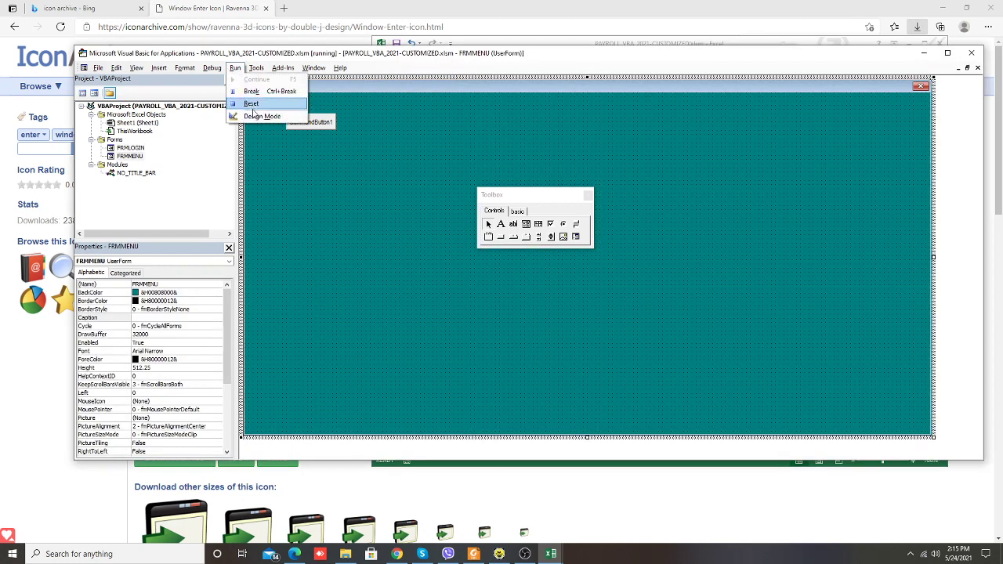
# Stop the run, reopen FRMMENU, and draw a label band across its top.
pyautogui.click(250, 105)
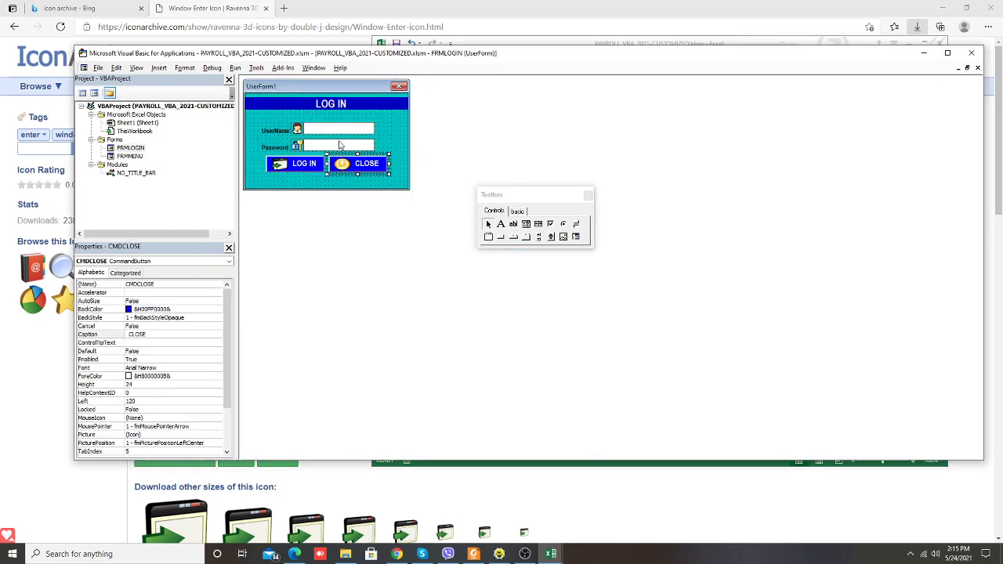
pyautogui.doubleClick(129, 156)
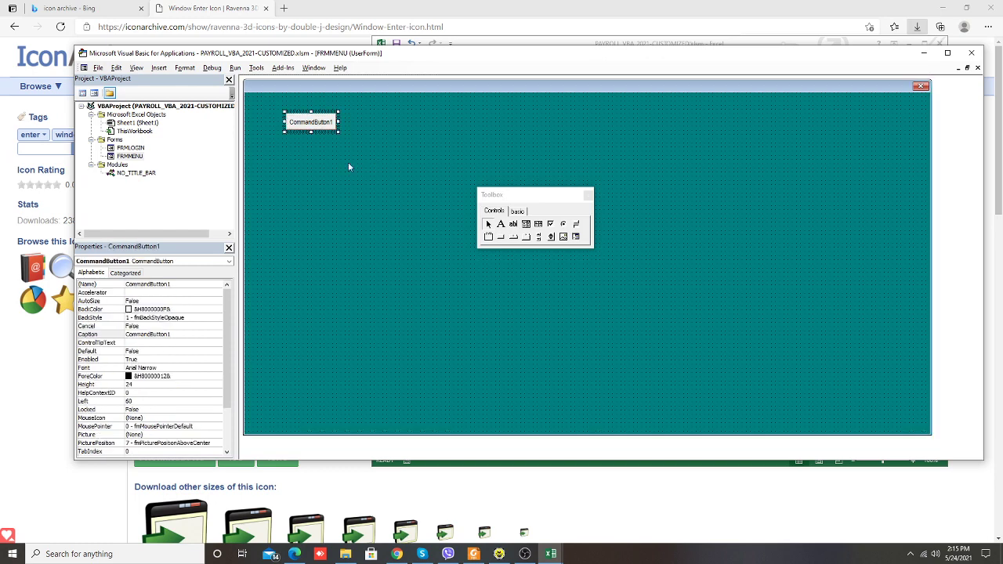
pyautogui.moveTo(354, 227); pyautogui.dragTo(360, 248)
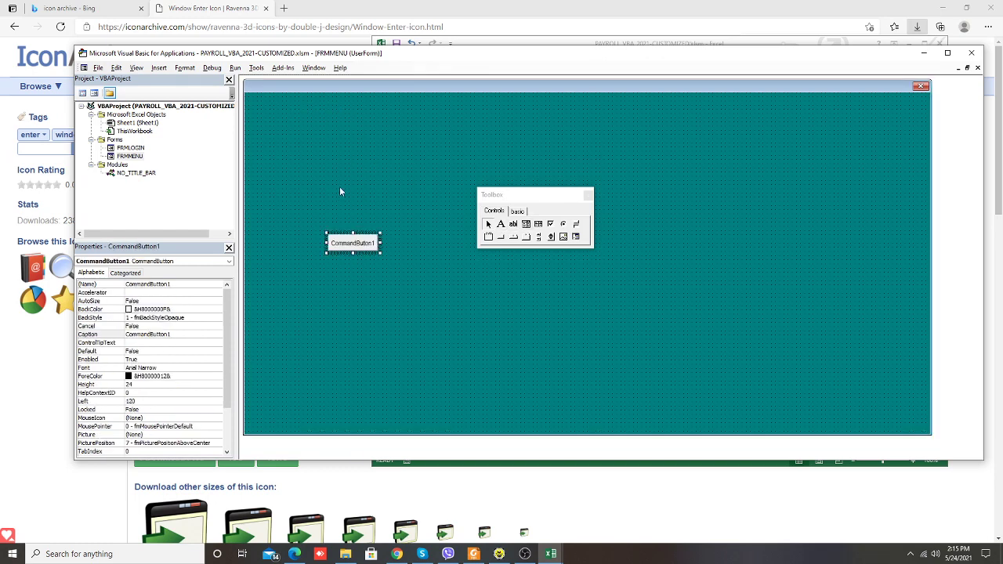
pyautogui.click(501, 224)
pyautogui.moveTo(246, 95); pyautogui.dragTo(930, 119)
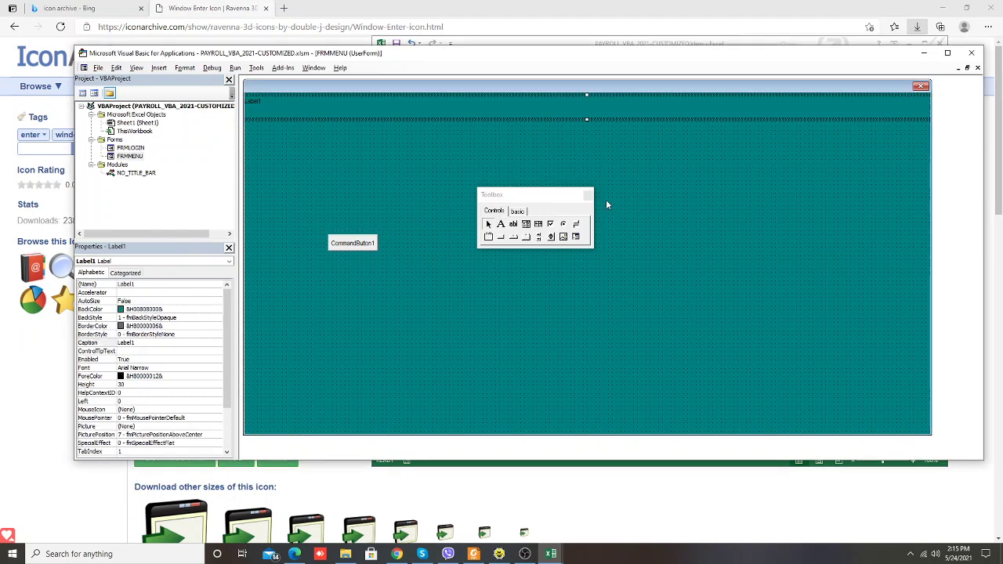
# Make the banner label's background blue and clear its caption.
pyautogui.click(210, 310)
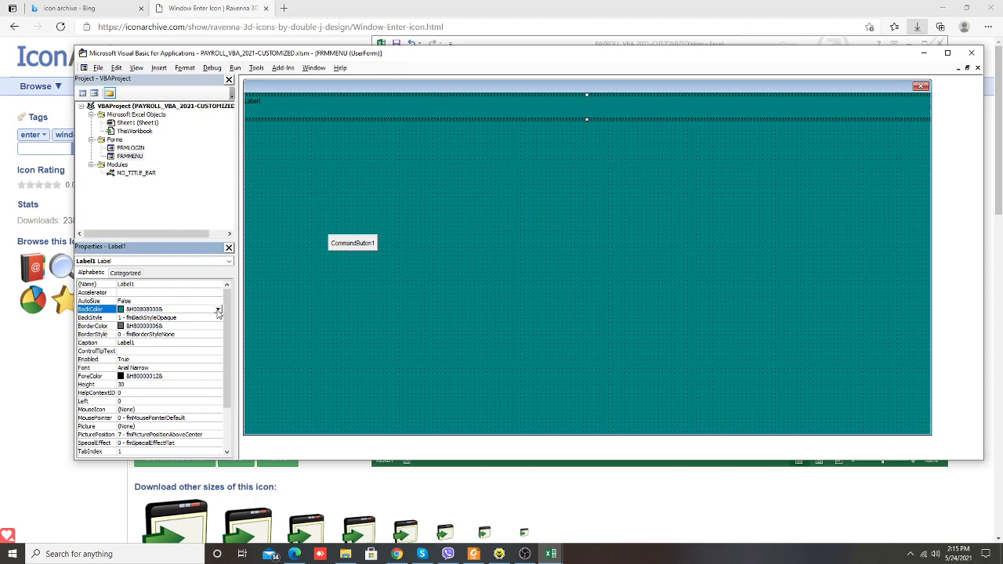
pyautogui.click(218, 311)
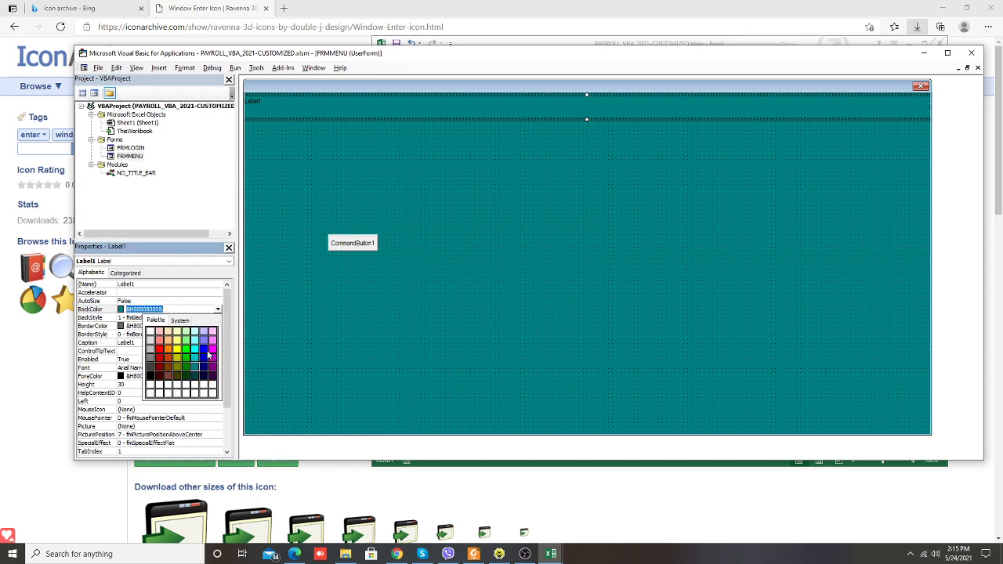
pyautogui.click(207, 354)
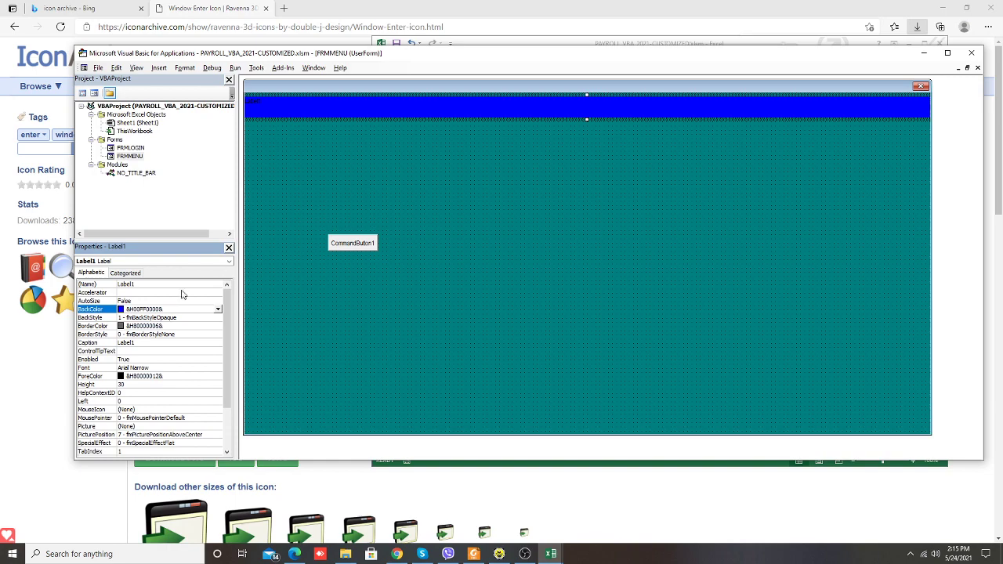
pyautogui.doubleClick(160, 346)
pyautogui.press('BackSpace')
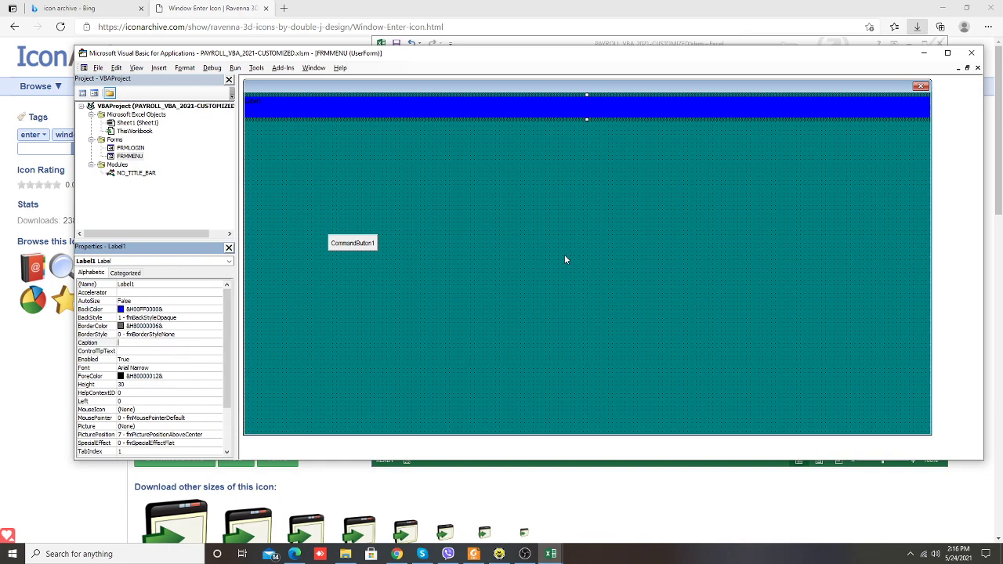
pyautogui.click(564, 255)
# Bring CommandButton1 forward onto the banner's left end and make the banner slightly taller.
pyautogui.moveTo(367, 237); pyautogui.dragTo(308, 110)
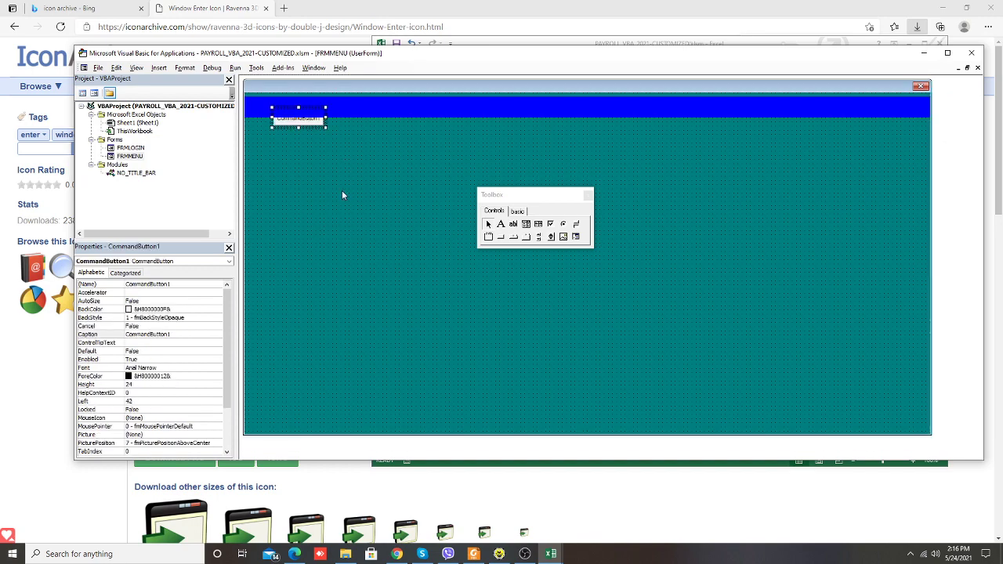
pyautogui.moveTo(297, 167); pyautogui.dragTo(312, 168)
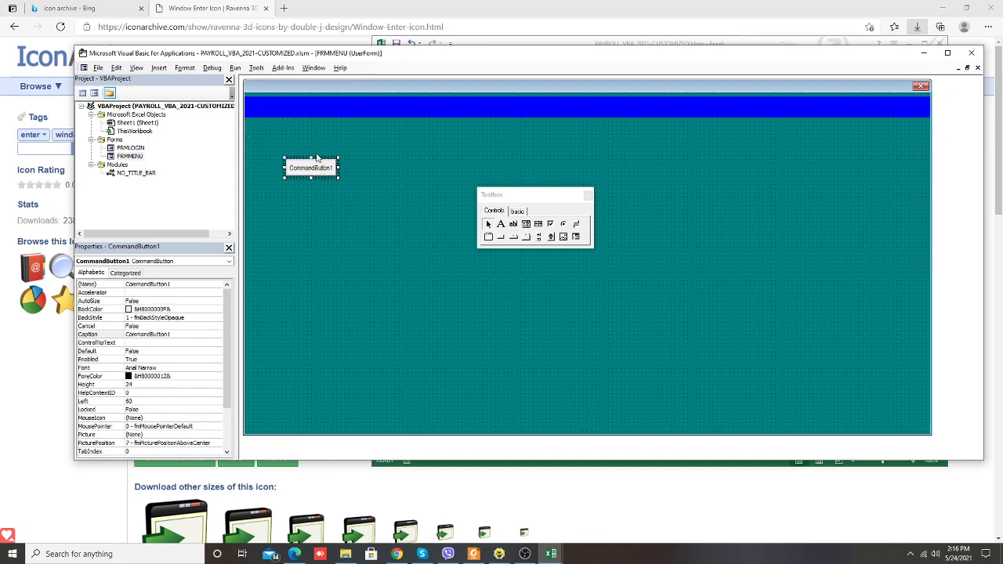
pyautogui.rightClick(321, 163)
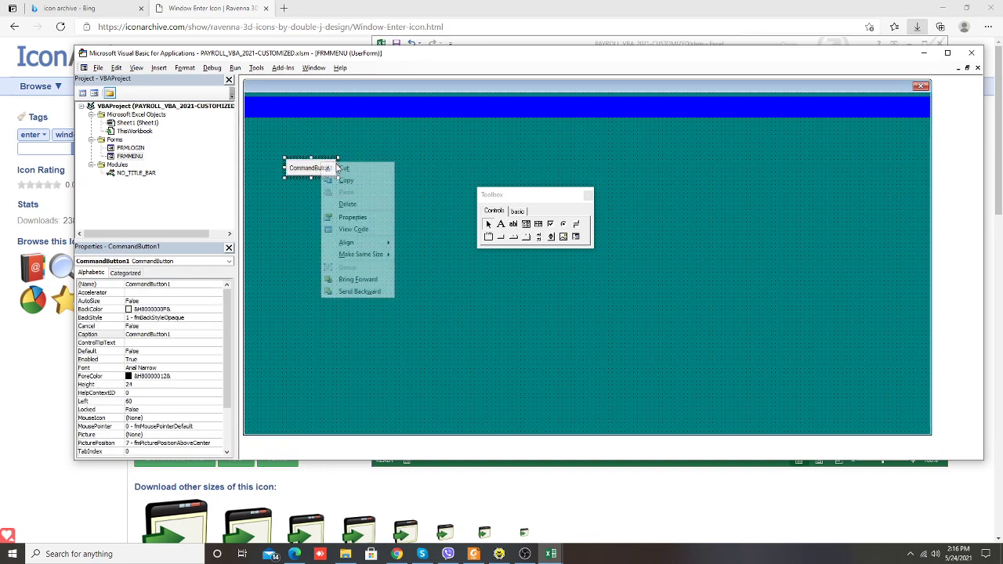
pyautogui.click(376, 279)
pyautogui.moveTo(260, 100)
pyautogui.mouseDown()
pyautogui.moveTo(307, 112)
pyautogui.moveTo(297, 110)
pyautogui.mouseUp()
pyautogui.click(345, 108)
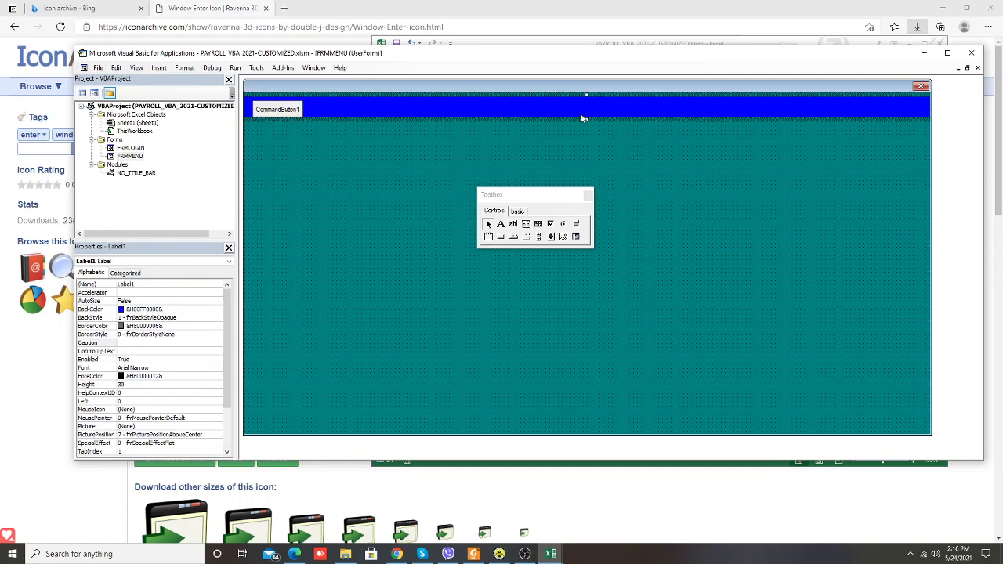
pyautogui.moveTo(586, 117); pyautogui.dragTo(586, 123)
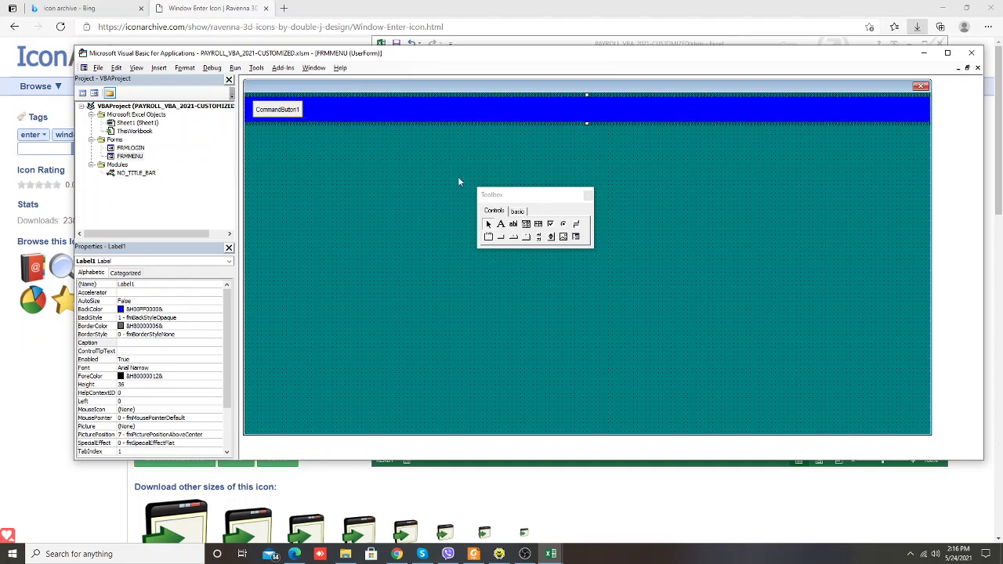
pyautogui.click(292, 112)
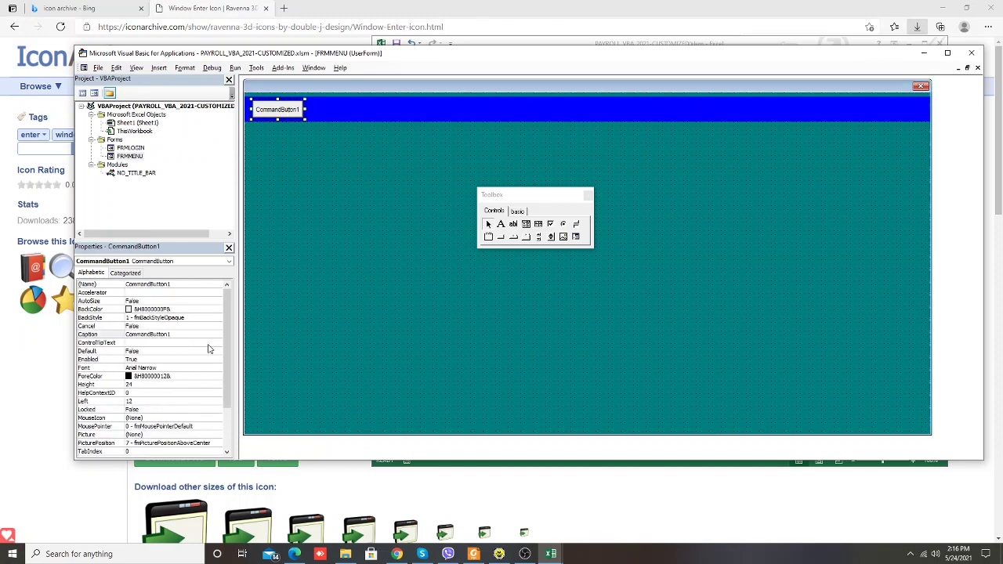
# Rename the button to CMD201FILE and set its caption to 201 FILE.
pyautogui.click(199, 333)
pyautogui.click(183, 284)
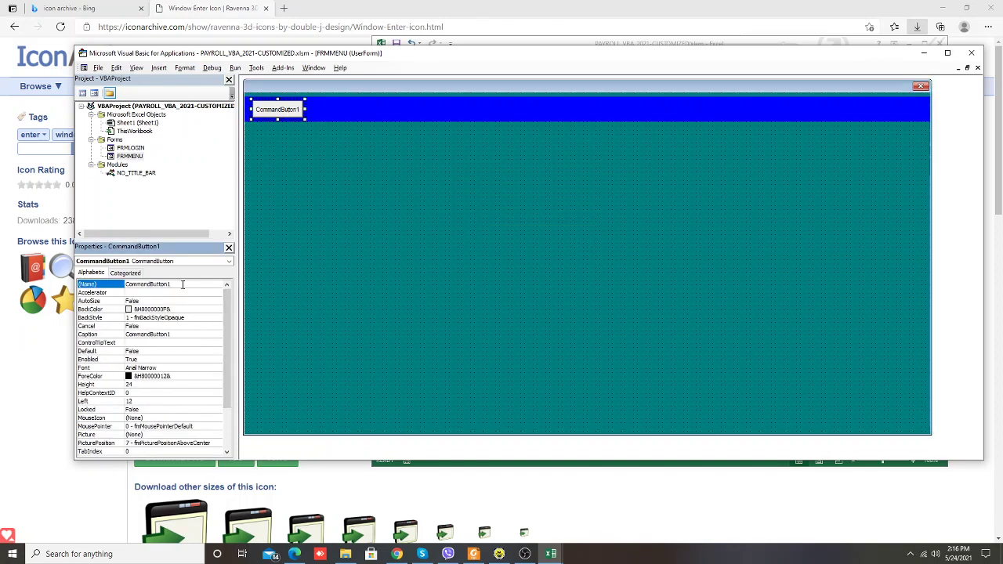
pyautogui.doubleClick(183, 285)
pyautogui.write('CMD201FILE')
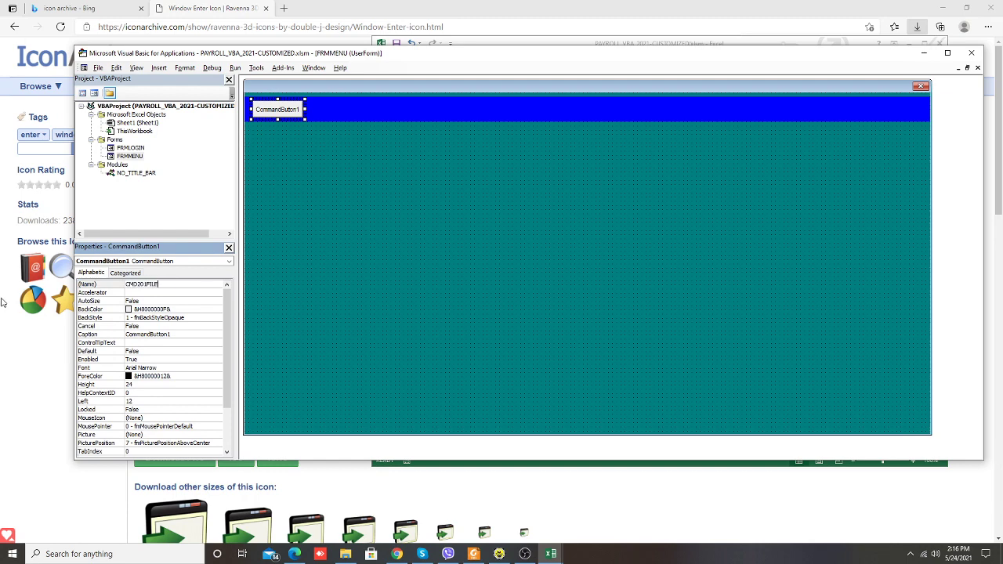
pyautogui.click(377, 264)
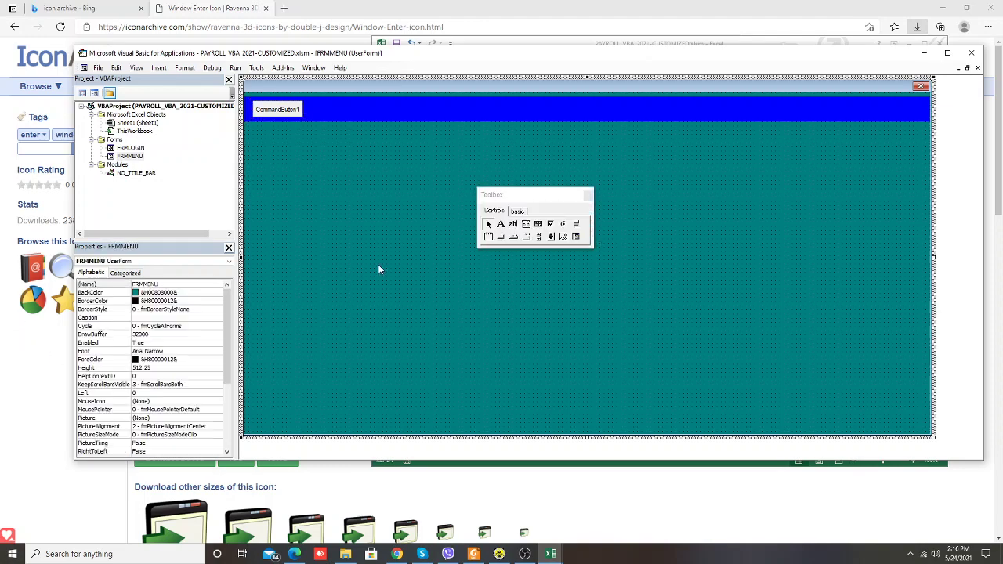
pyautogui.click(283, 116)
pyautogui.click(188, 335)
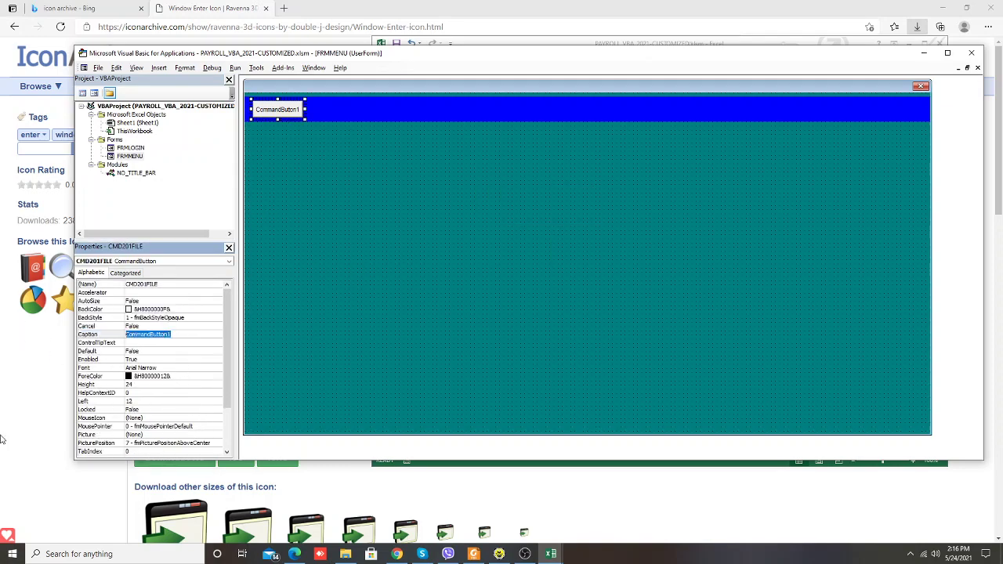
pyautogui.write('201 ')
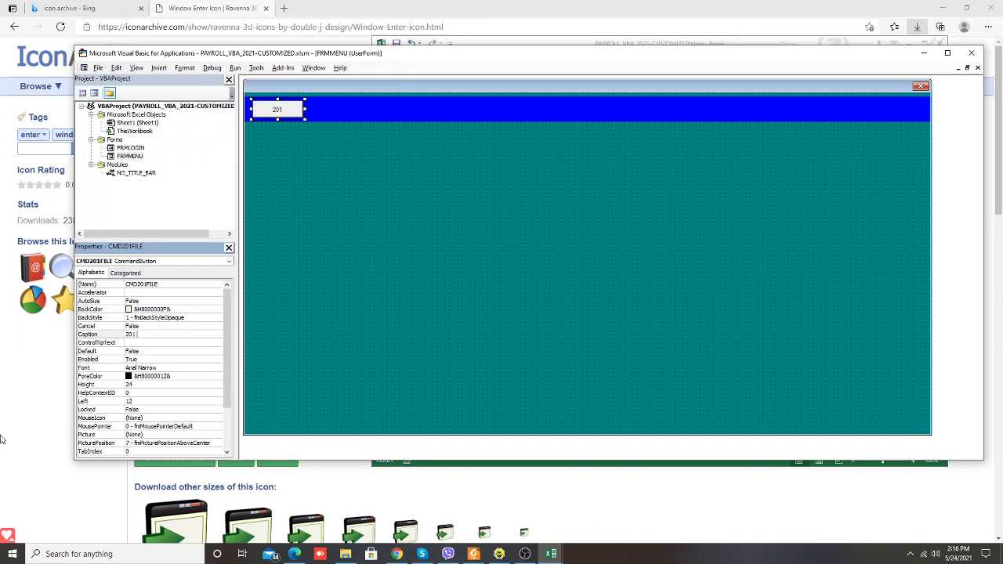
pyautogui.write('FILE')
# Give the 201 FILE button Arial Narrow Bold text.
pyautogui.click(282, 290)
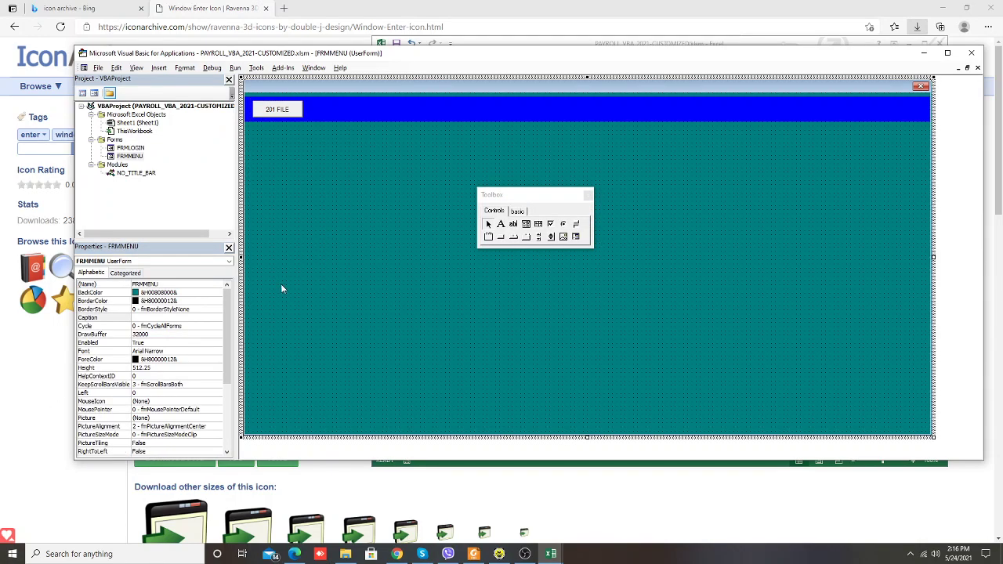
pyautogui.click(287, 109)
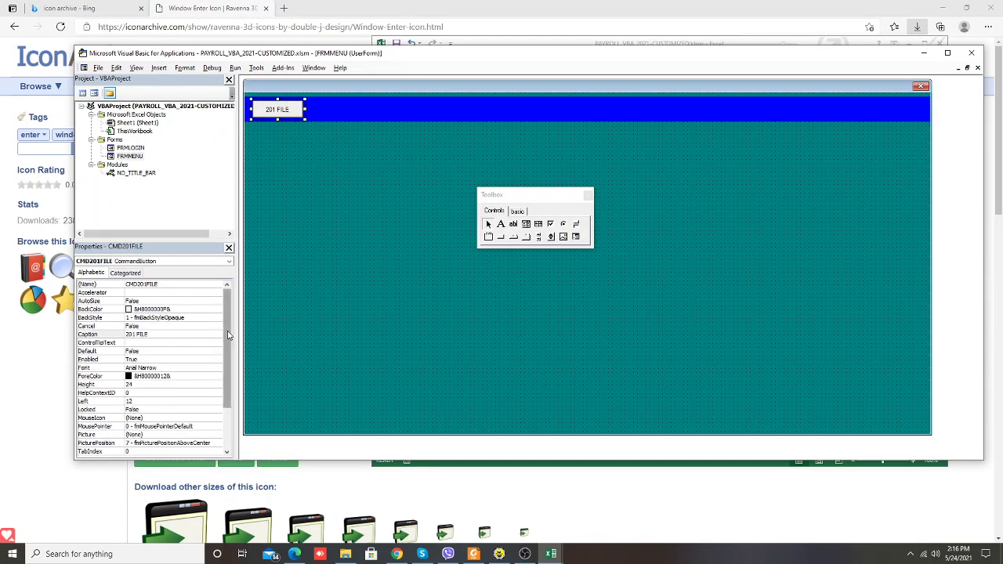
pyautogui.moveTo(228, 335); pyautogui.dragTo(224, 356)
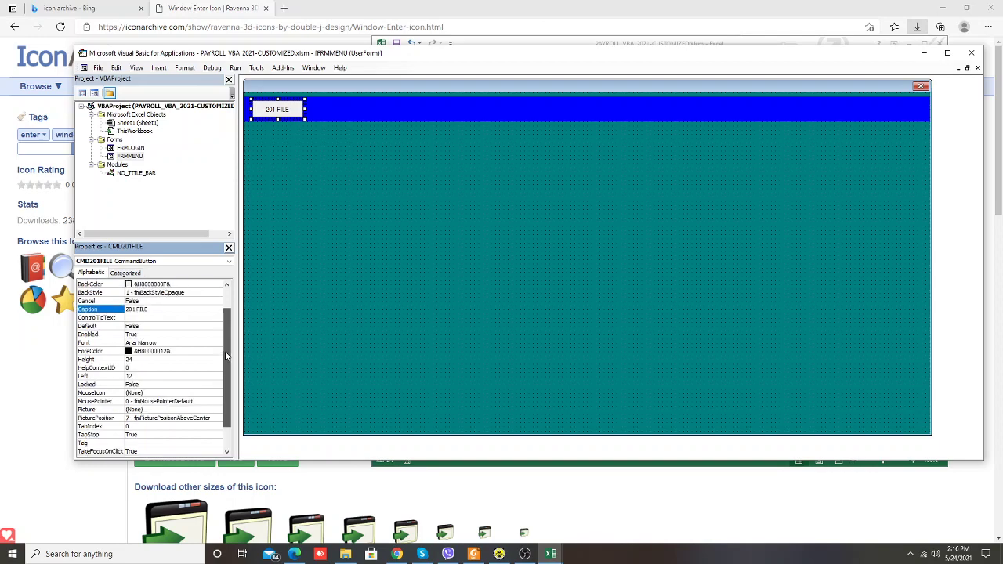
pyautogui.click(190, 345)
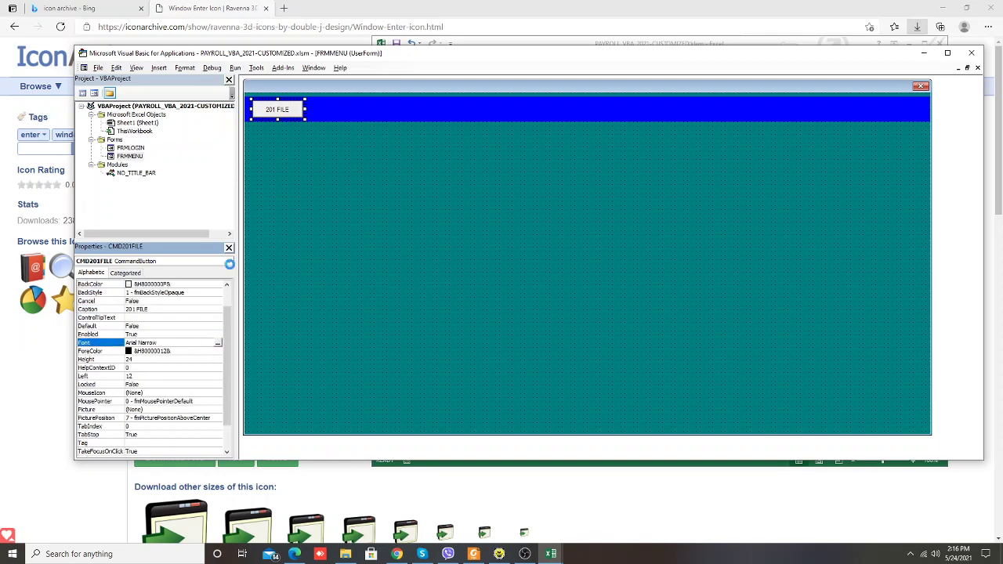
pyautogui.click(196, 190)
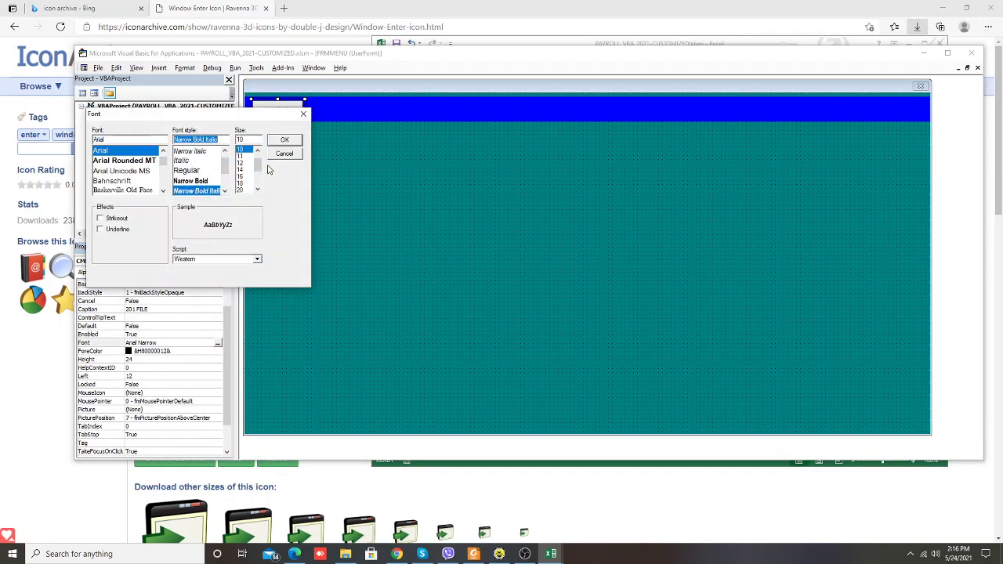
pyautogui.click(284, 139)
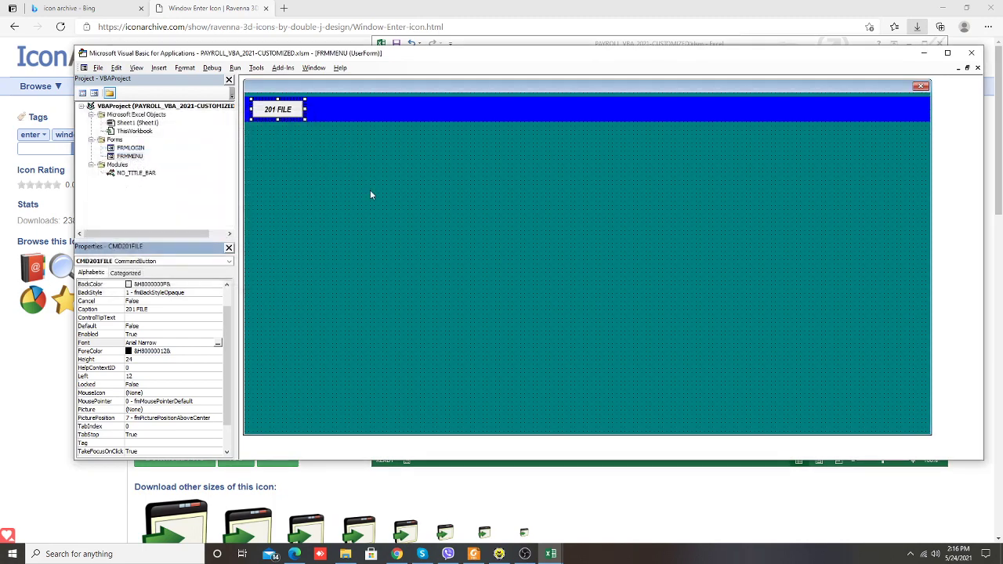
pyautogui.click(219, 342)
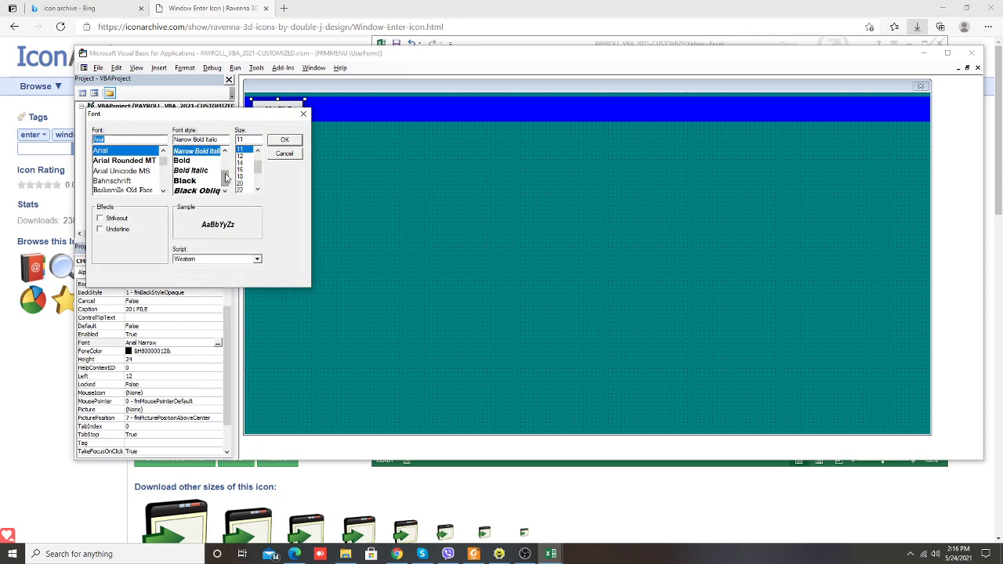
pyautogui.scroll(2, 227, 178)
pyautogui.click(191, 161)
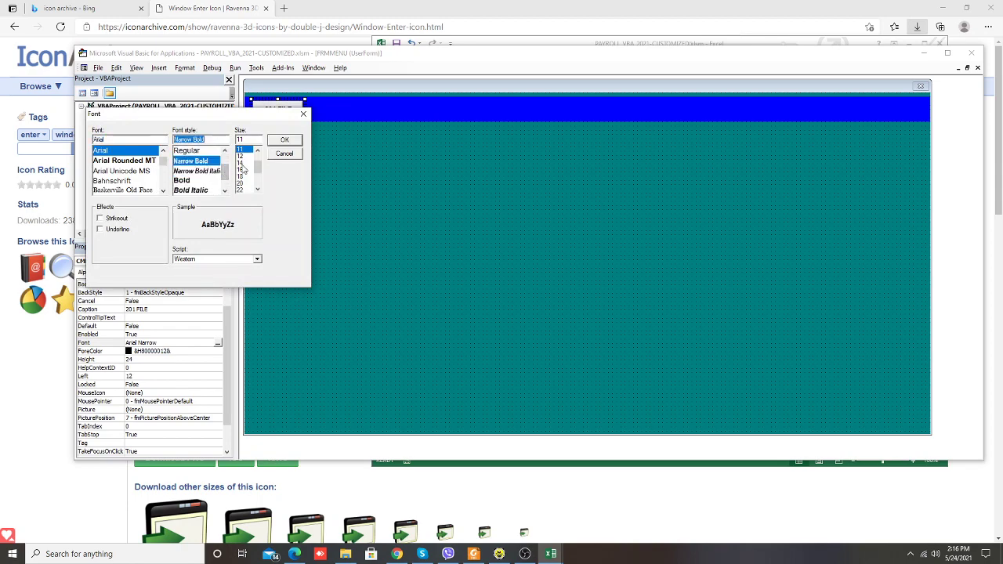
pyautogui.click(284, 141)
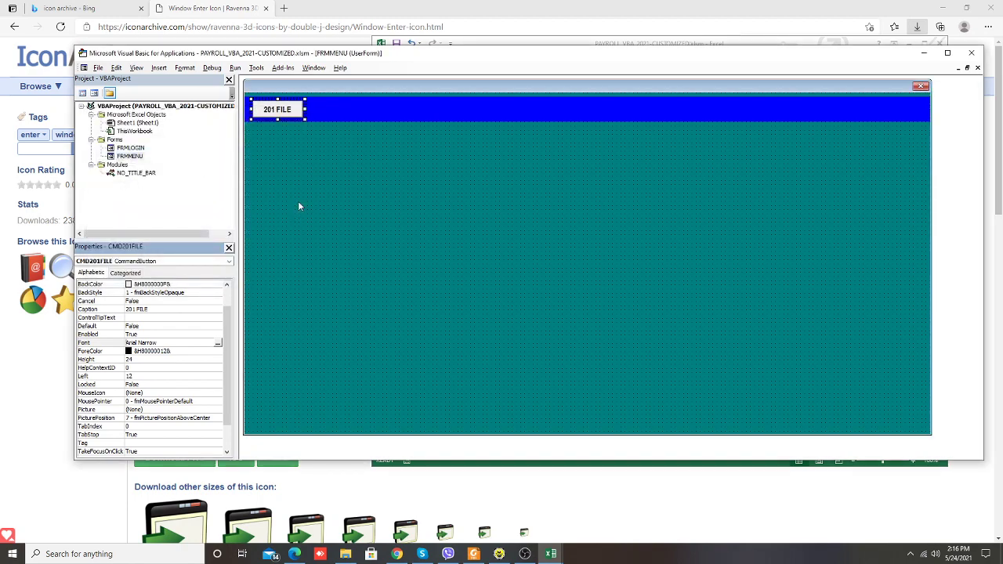
pyautogui.click(298, 206)
pyautogui.click(276, 109)
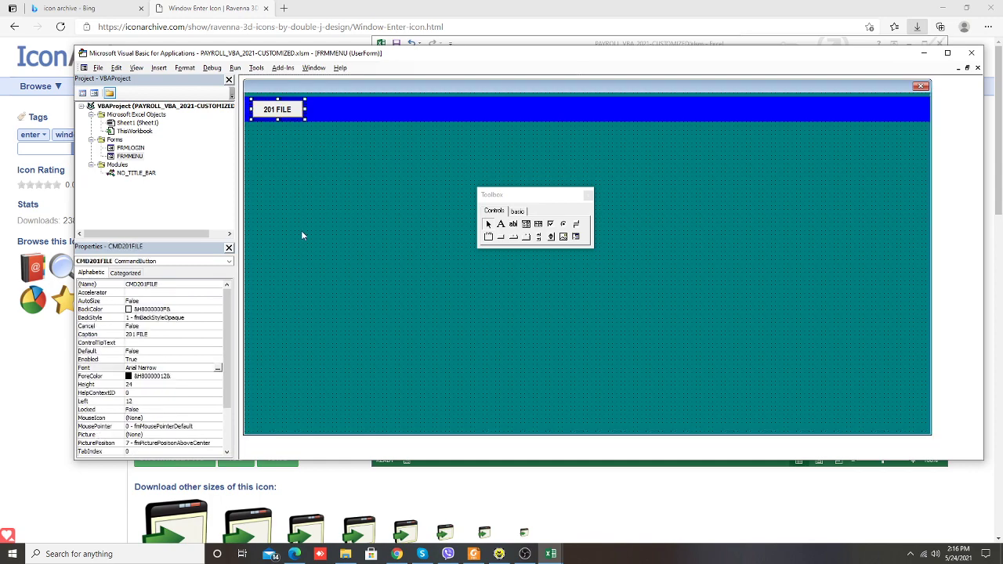
# Set the button's BackColor to orange from the Palette.
pyautogui.click(199, 311)
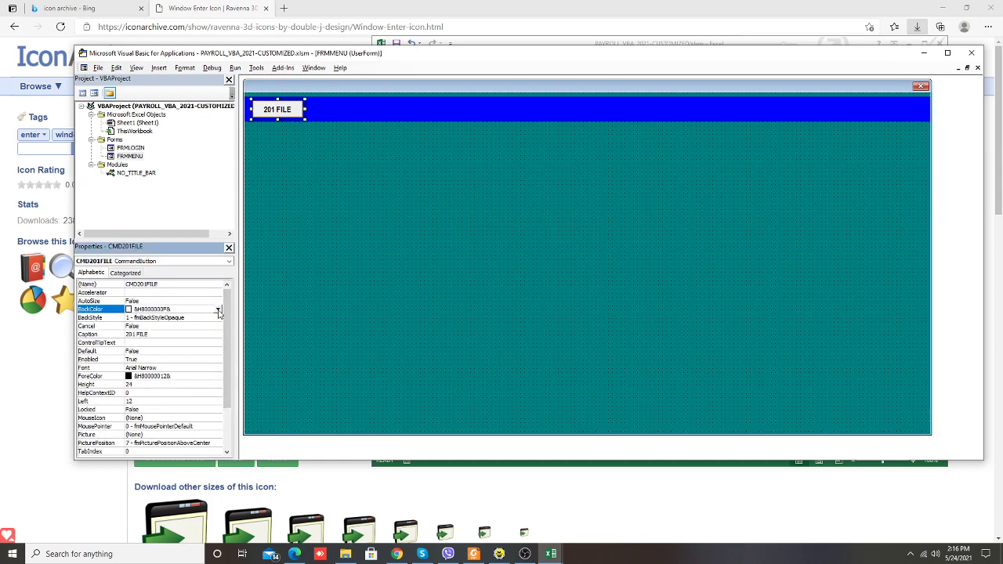
pyautogui.click(218, 309)
pyautogui.click(156, 320)
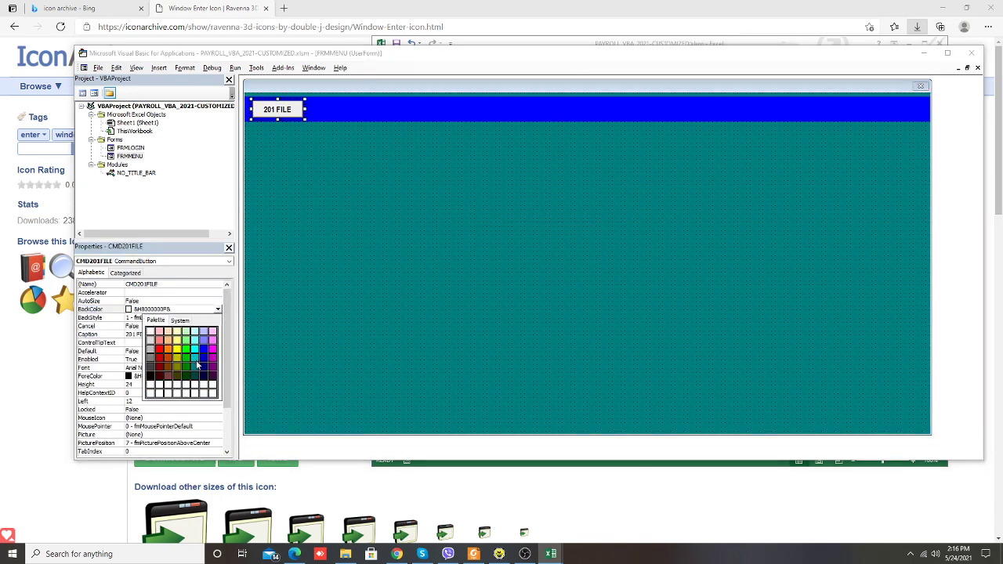
pyautogui.click(166, 346)
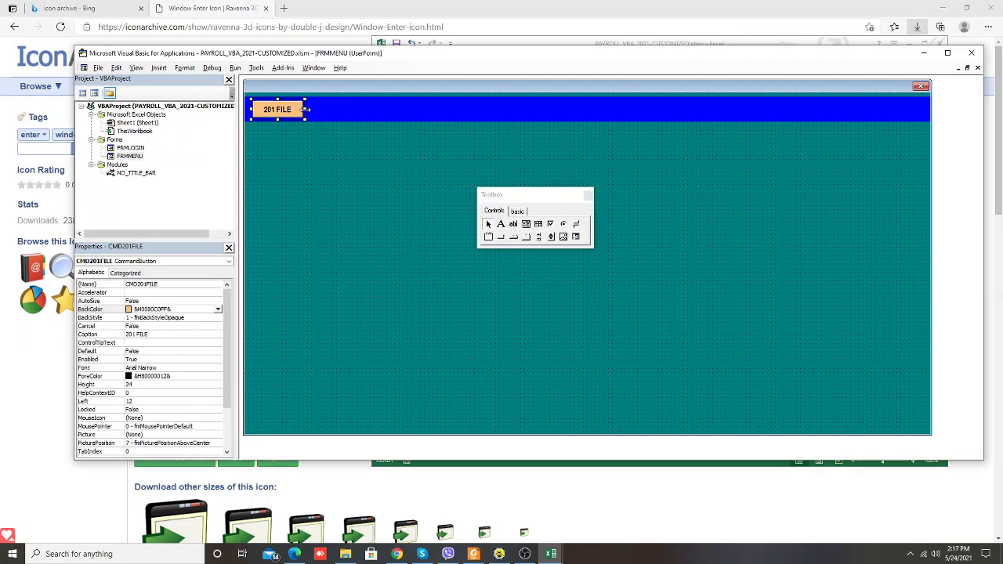
# Widen the 201 FILE button and paste six copies in a row along the blue banner.
pyautogui.moveTo(306, 110); pyautogui.dragTo(316, 110)
pyautogui.hotkey('ctrl', 'c')
pyautogui.hotkey('ctrl', 'v')
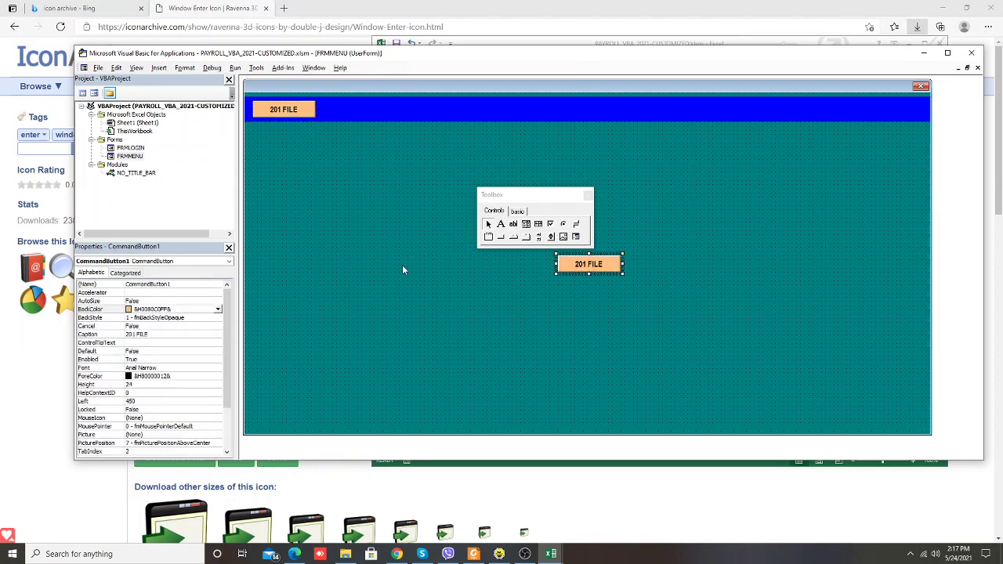
pyautogui.moveTo(623, 266); pyautogui.dragTo(370, 117)
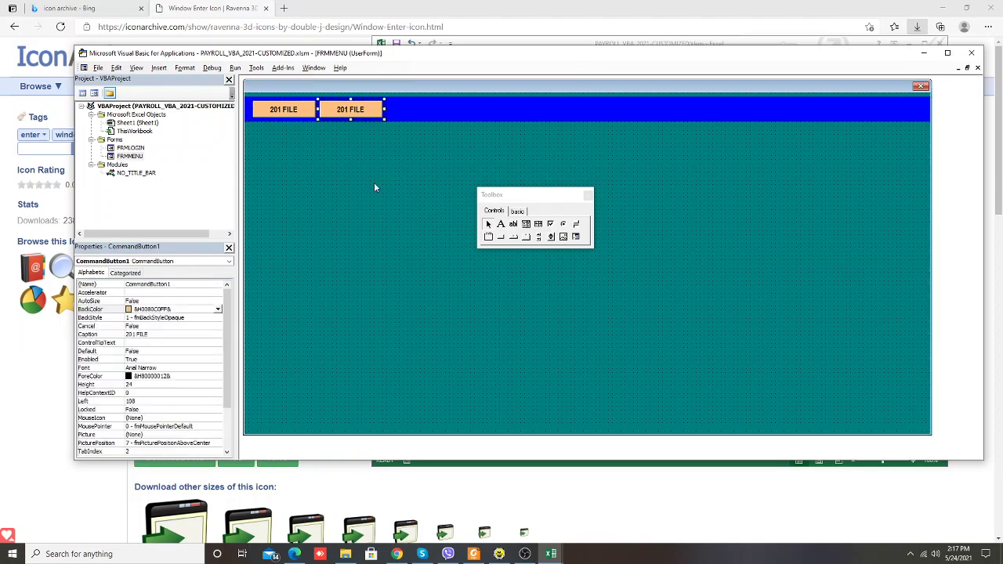
pyautogui.hotkey('ctrl', 'v')
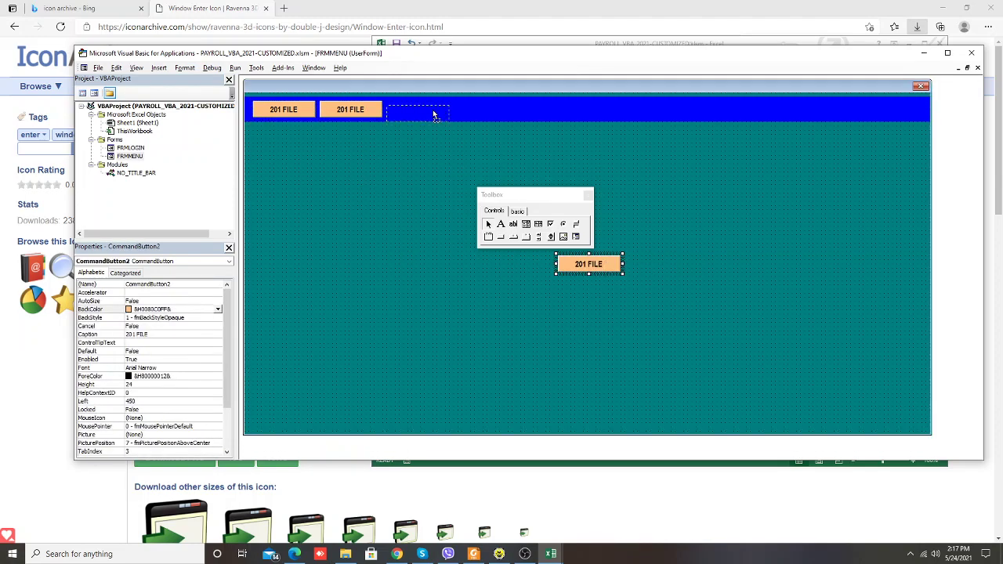
pyautogui.moveTo(435, 112); pyautogui.dragTo(435, 112)
pyautogui.hotkey('ctrl', 'v')
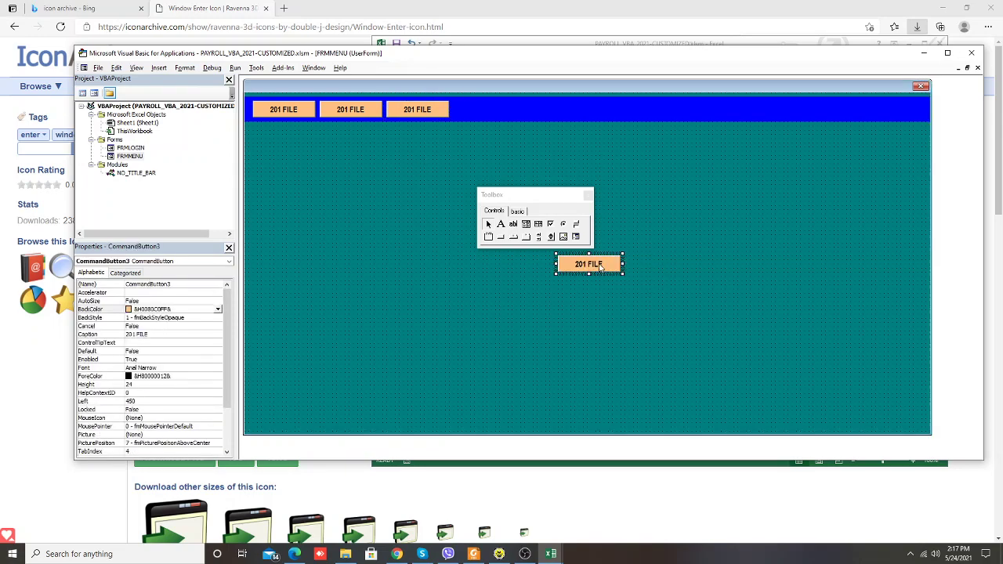
pyautogui.moveTo(496, 112); pyautogui.dragTo(496, 111)
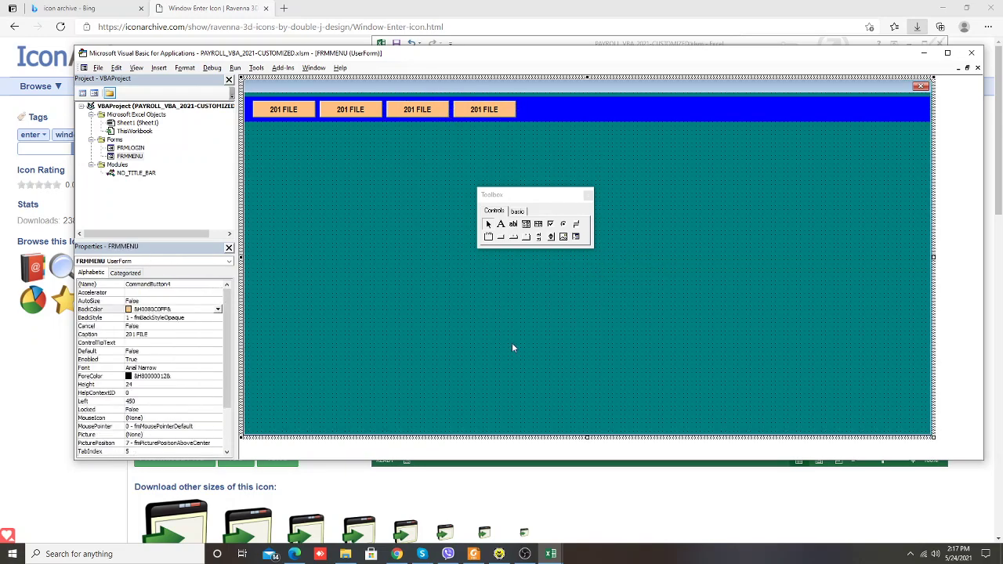
pyautogui.hotkey('ctrl', 'v')
pyautogui.moveTo(597, 267)
pyautogui.mouseDown()
pyautogui.moveTo(543, 145)
pyautogui.moveTo(560, 112)
pyautogui.mouseUp()
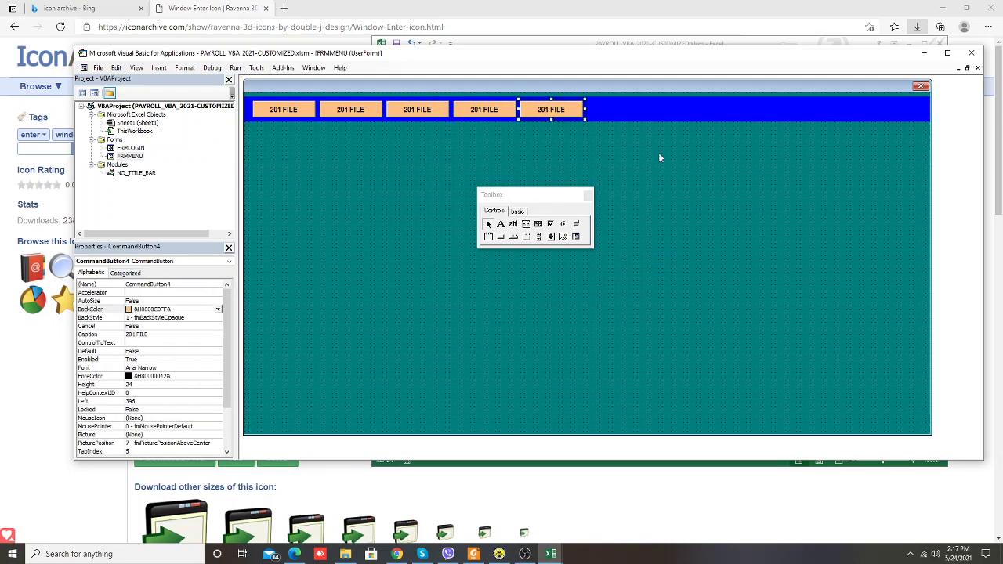
pyautogui.hotkey('ctrl', 'v')
pyautogui.moveTo(646, 125); pyautogui.dragTo(628, 111)
pyautogui.hotkey('ctrl', 'v')
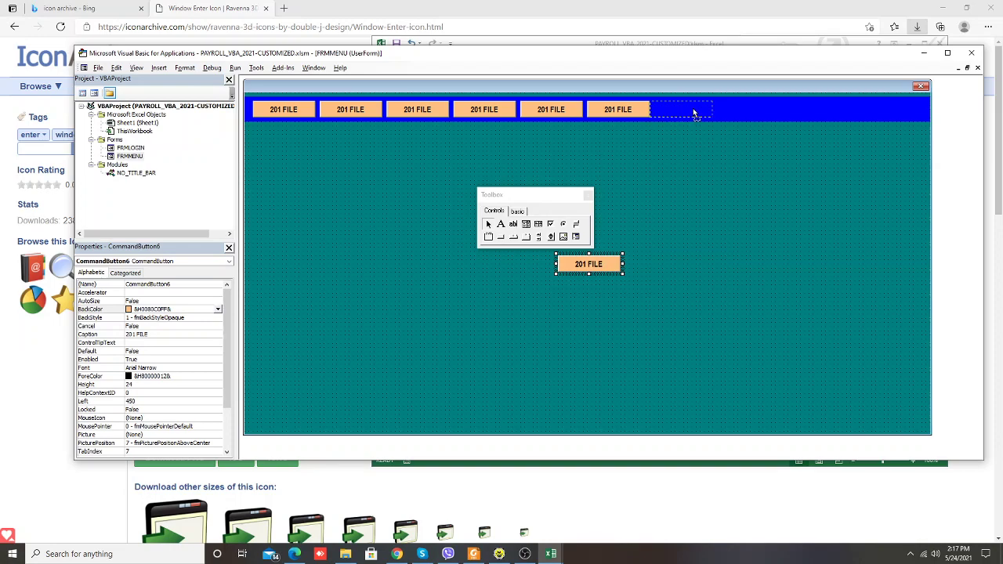
pyautogui.moveTo(696, 114); pyautogui.dragTo(696, 113)
pyautogui.click(706, 225)
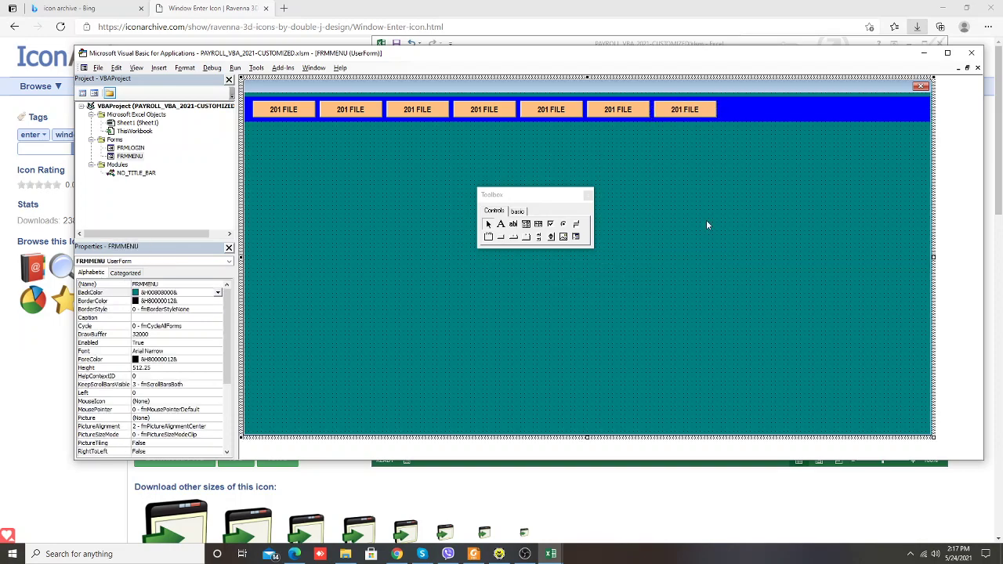
# Caption the second menu button PAY OUT.
pyautogui.click(326, 116)
pyautogui.click(181, 291)
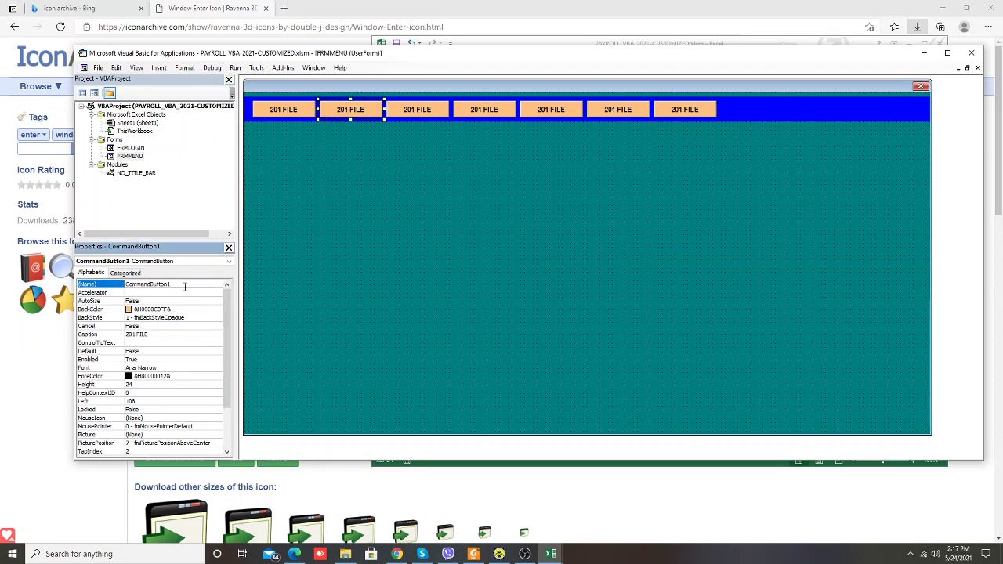
pyautogui.click(274, 112)
pyautogui.click(343, 113)
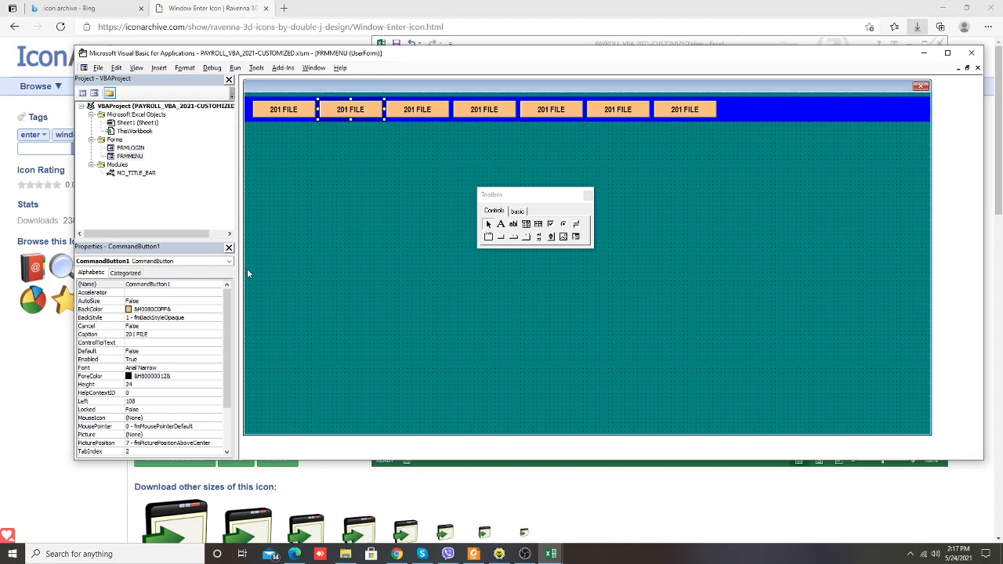
pyautogui.click(166, 334)
pyautogui.write('PAY')
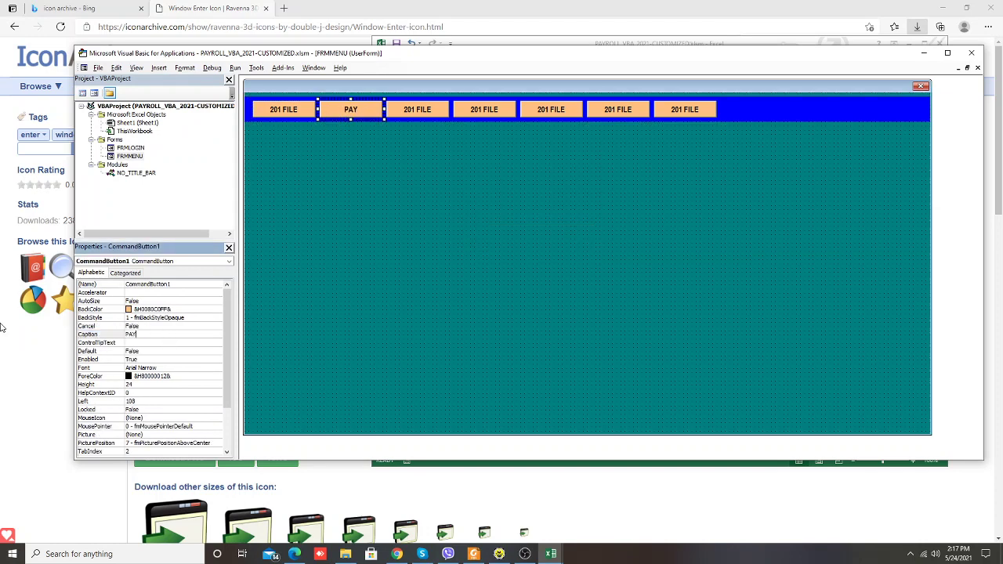
pyautogui.write('OUT')
pyautogui.click(137, 334)
pyautogui.click(437, 150)
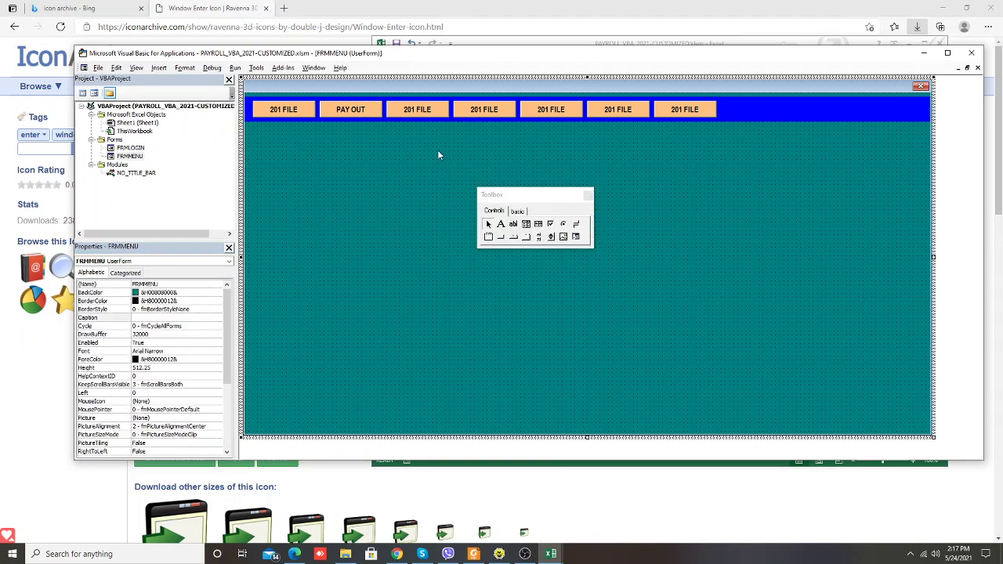
# Caption the third menu button ADD EMPLOYEE.
pyautogui.click(417, 108)
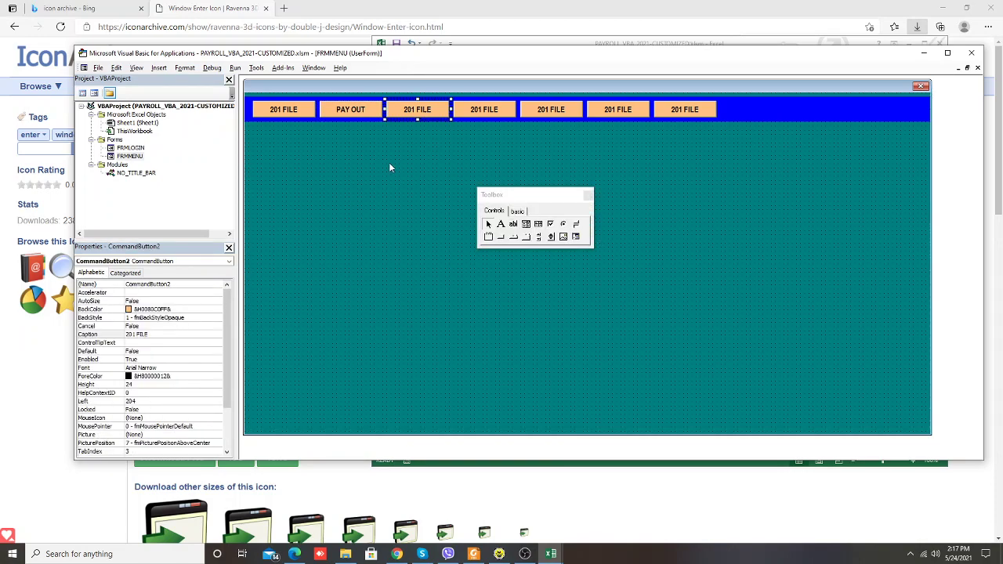
pyautogui.click(173, 335)
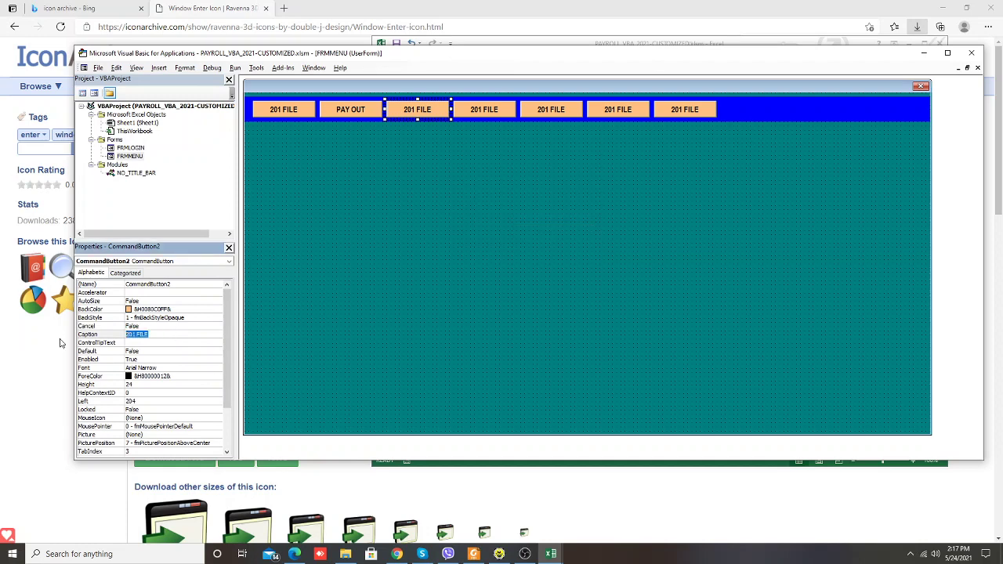
pyautogui.write('ADD E')
pyautogui.write('MPLOYEE')
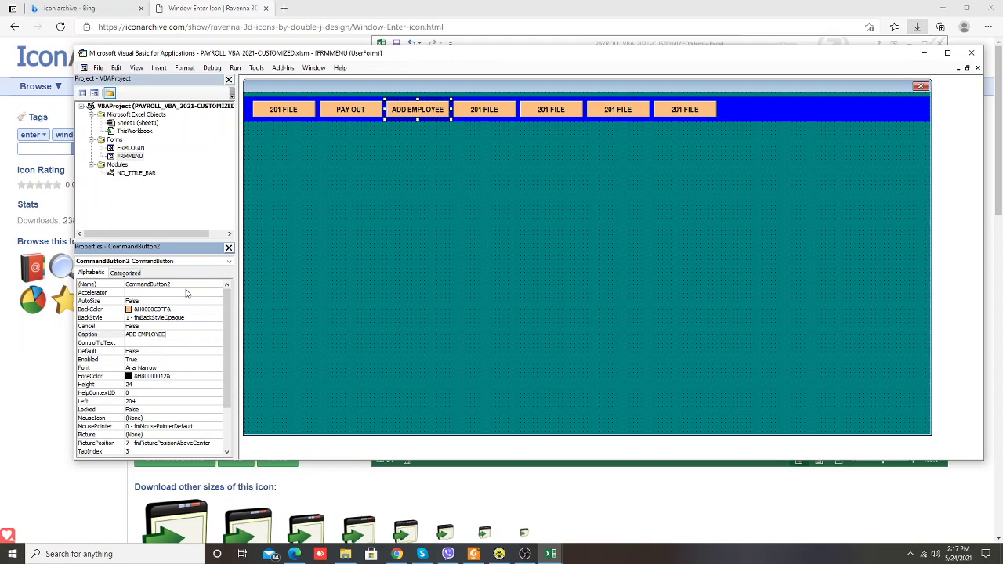
pyautogui.press('Return')
# Rename the buttons CMDADDEMP and CMDPAYOUT.
pyautogui.doubleClick(187, 287)
pyautogui.write('CMDADDEMPLOYEE')
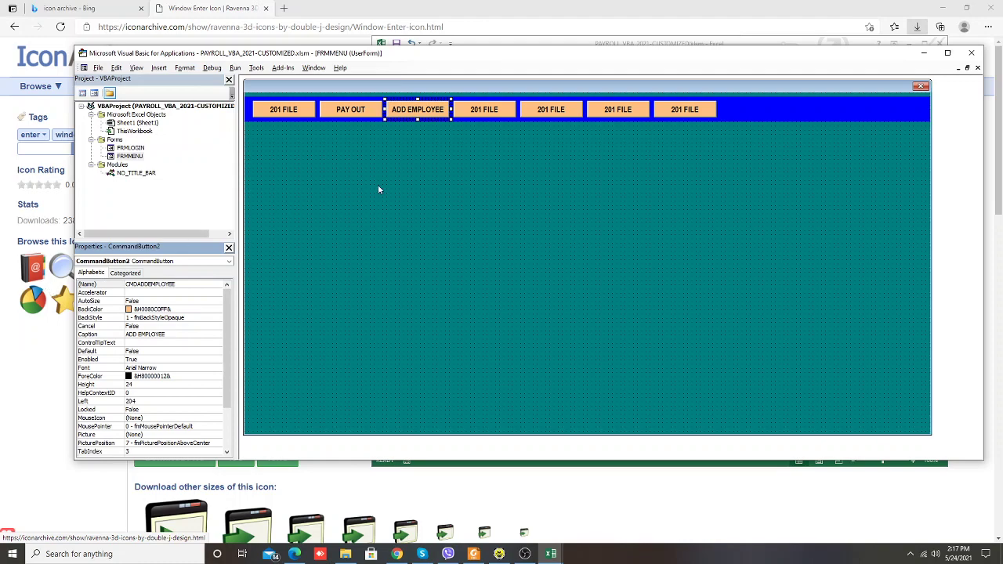
pyautogui.click(351, 110)
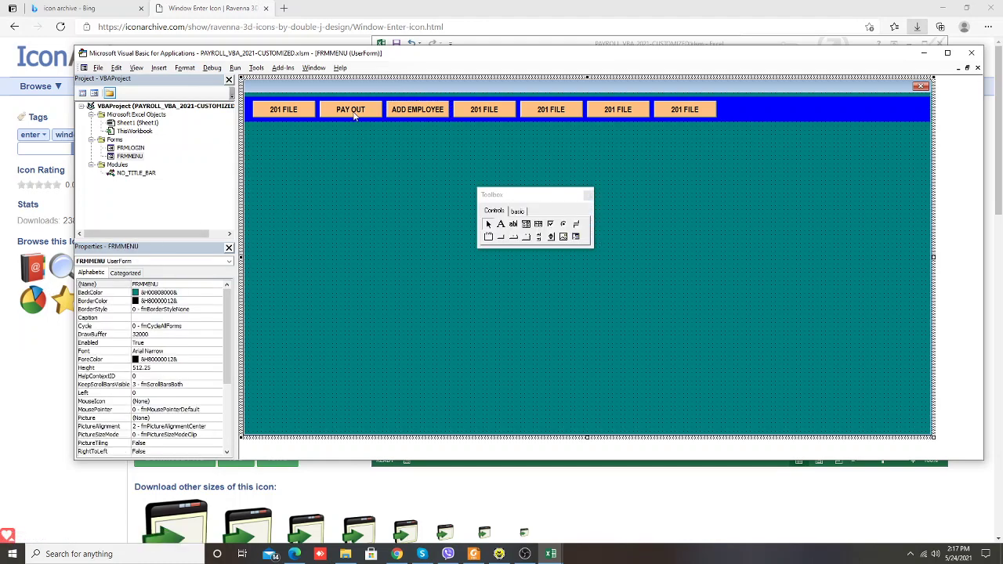
pyautogui.doubleClick(178, 286)
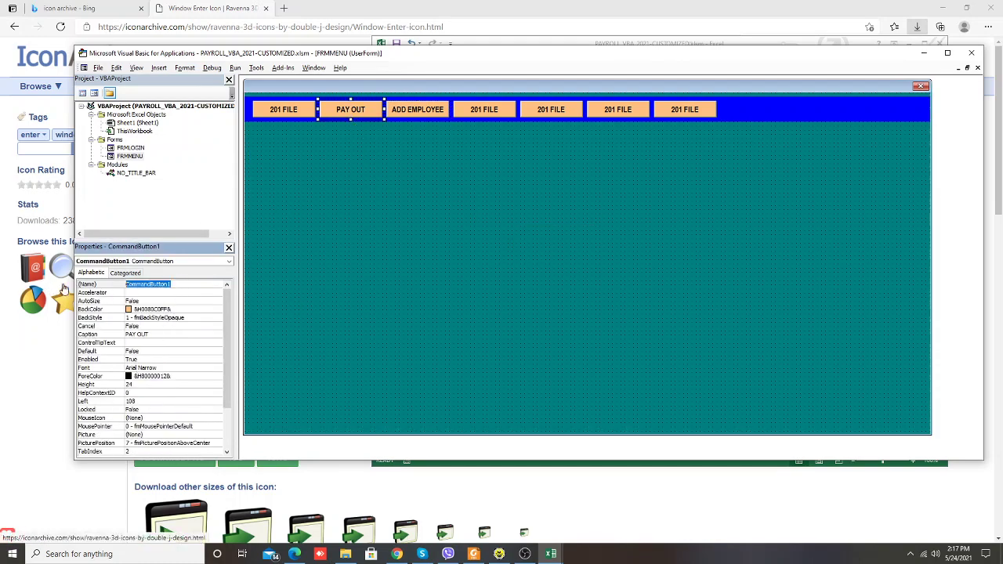
pyautogui.write('CMDPAYOUT')
# Rename the fourth button and set its caption to CONTRIBUTIONS.
pyautogui.click(484, 109)
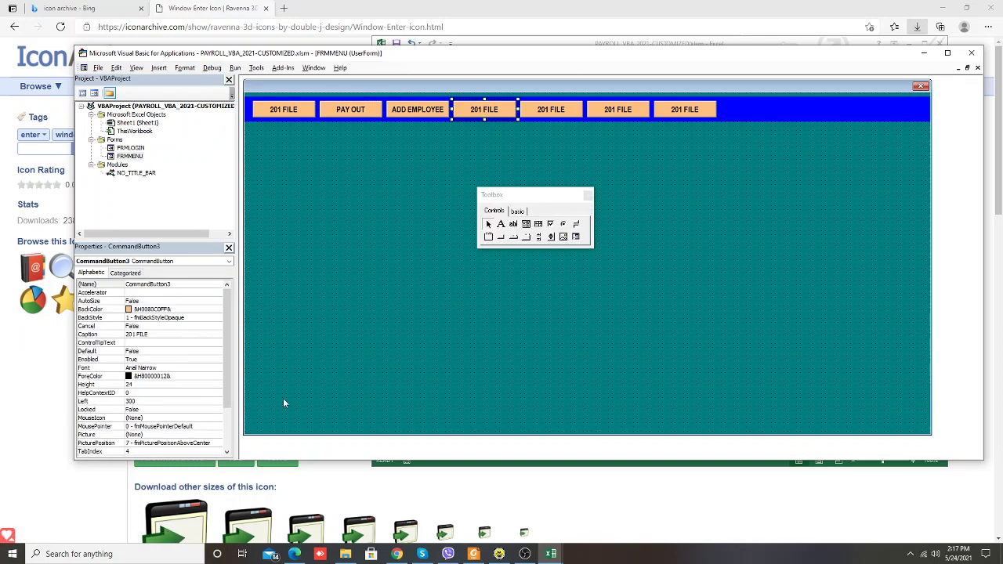
pyautogui.doubleClick(148, 283)
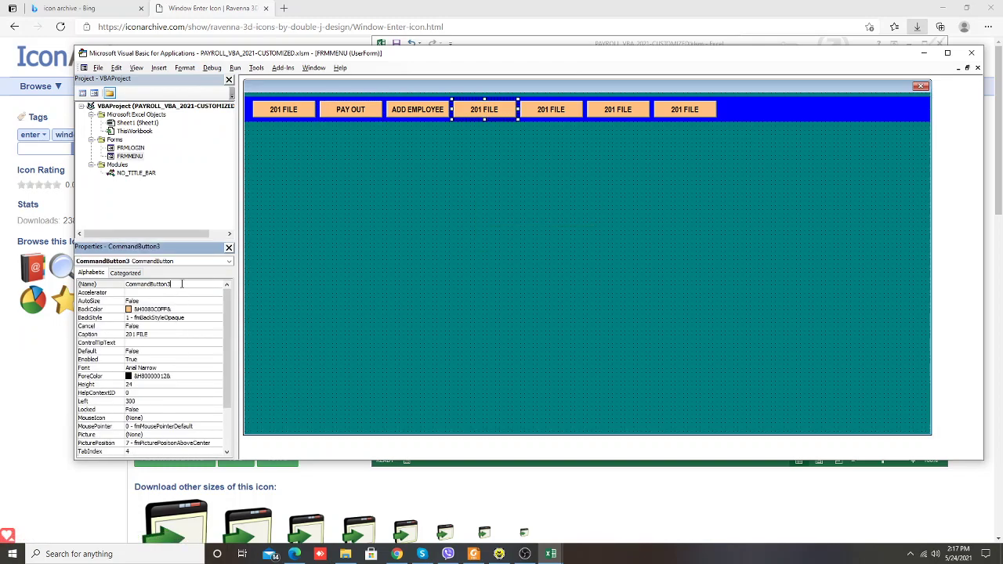
pyautogui.write('55')
pyautogui.click(358, 209)
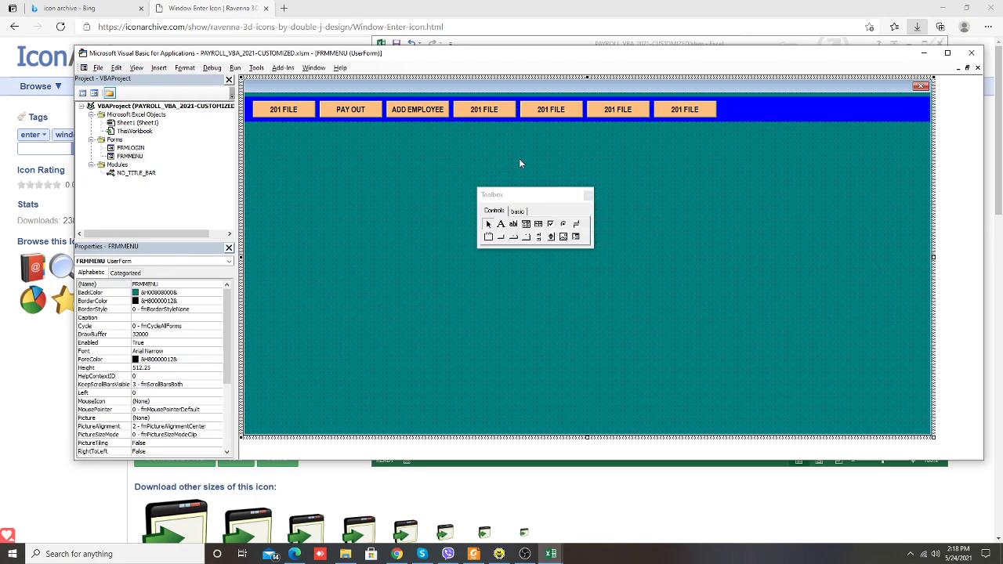
pyautogui.click(484, 118)
pyautogui.click(157, 334)
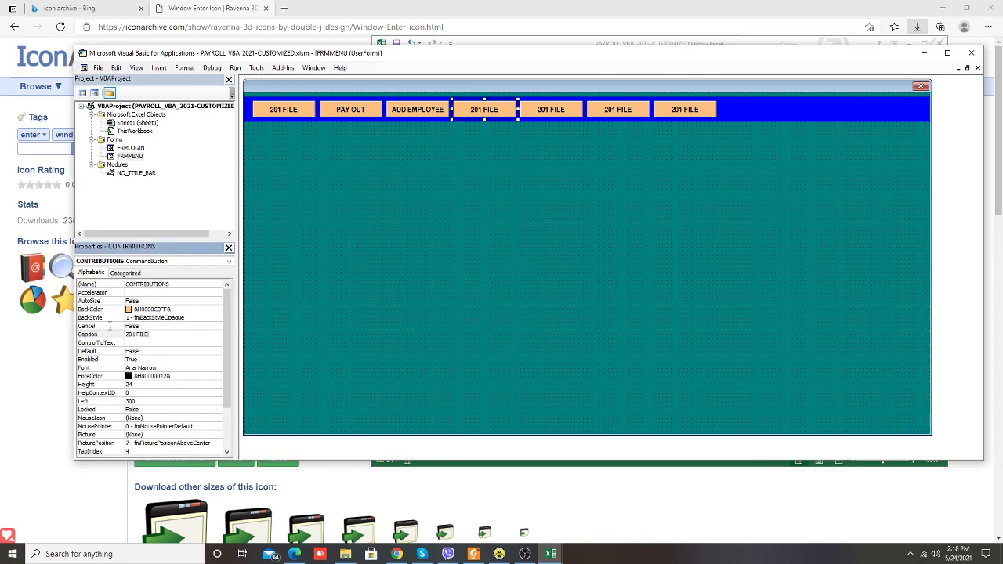
pyautogui.write('CONTRI')
pyautogui.write('BUTIONS')
pyautogui.click(670, 188)
pyautogui.click(493, 118)
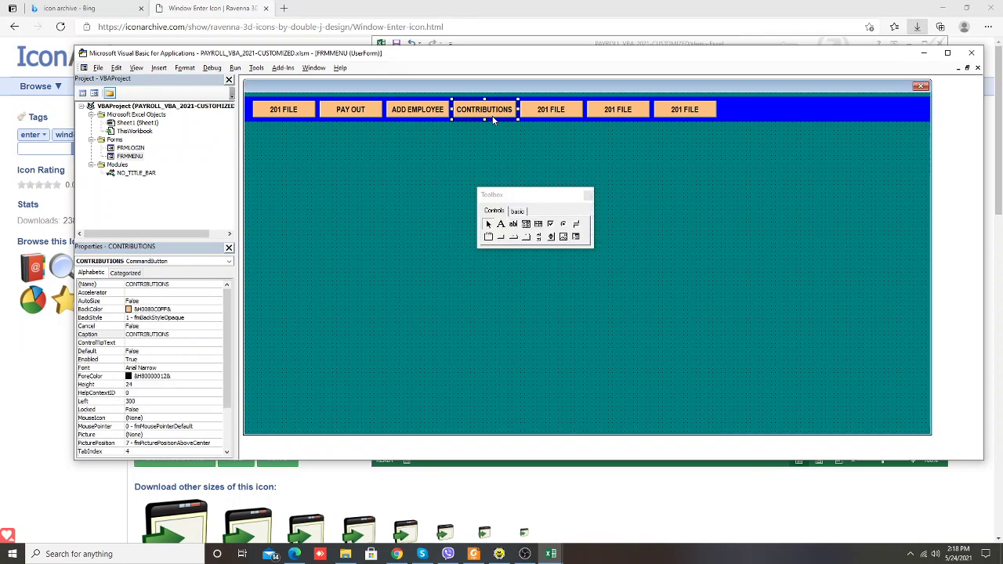
pyautogui.click(663, 144)
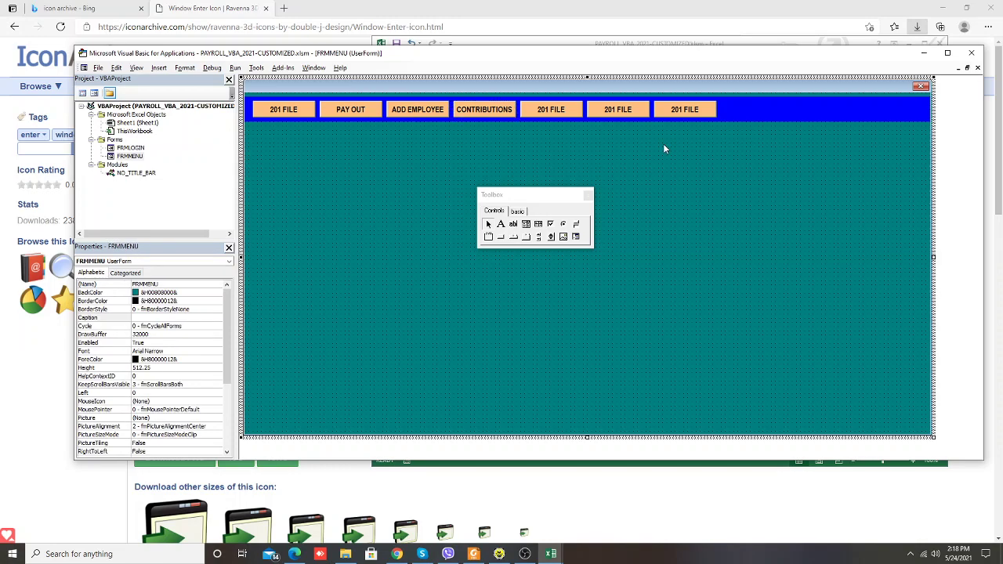
# Delete the captions of the fifth, sixth and seventh 201 FILE buttons.
pyautogui.click(577, 117)
pyautogui.doubleClick(157, 334)
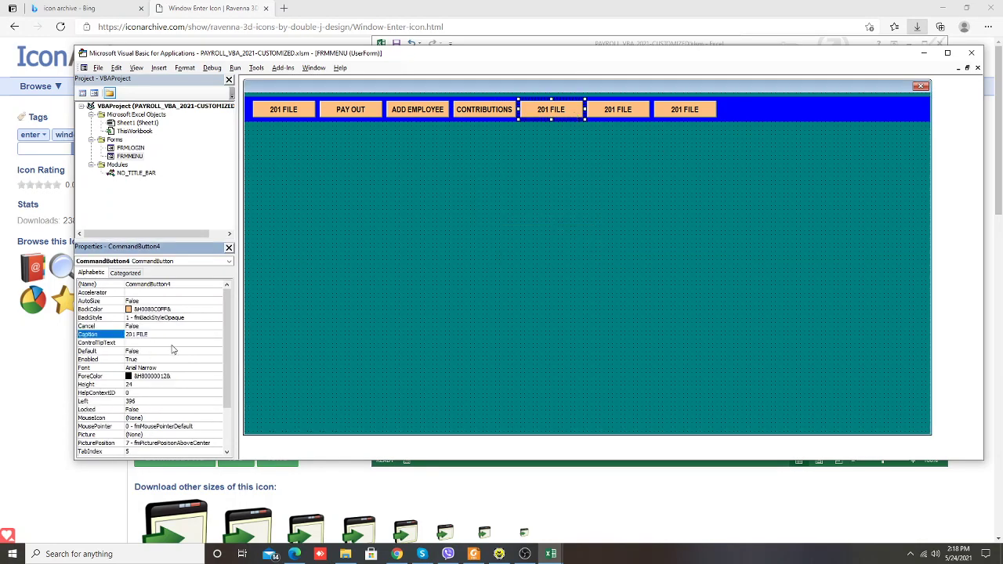
pyautogui.press('Delete')
pyautogui.click(616, 109)
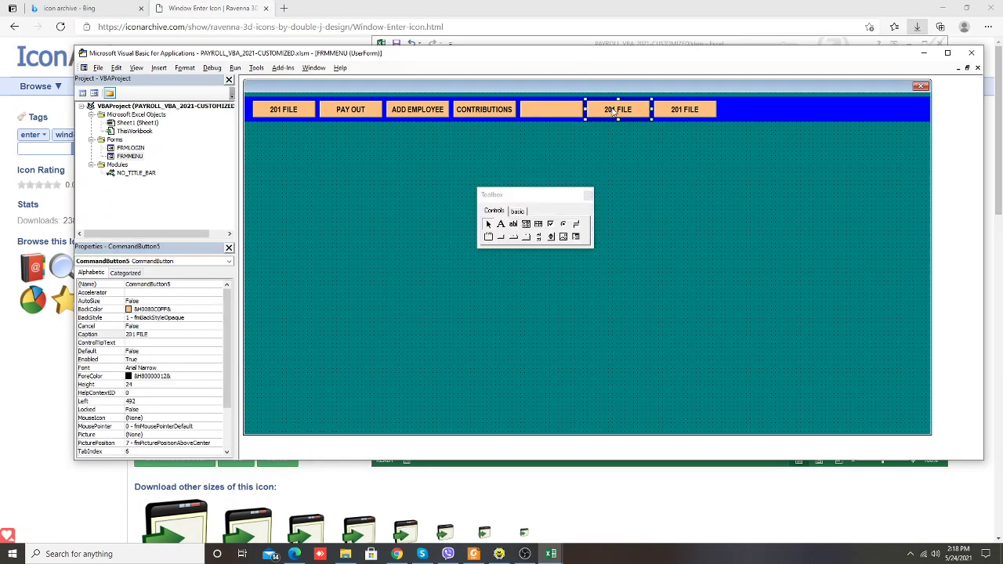
pyautogui.doubleClick(170, 334)
pyautogui.press('Delete')
pyautogui.click(684, 110)
pyautogui.doubleClick(171, 335)
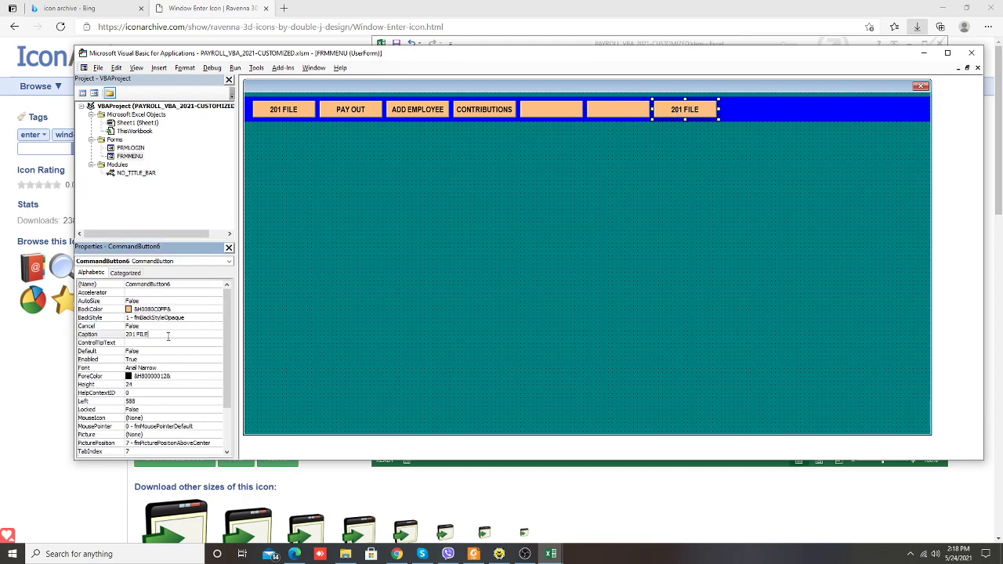
pyautogui.press('Delete')
pyautogui.click(450, 291)
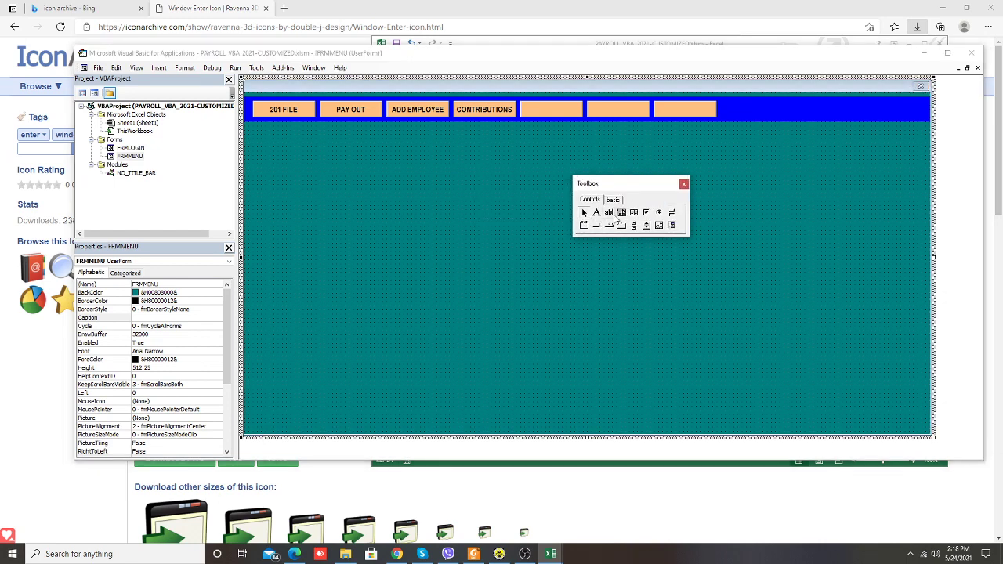
# Draw a large ListBox across the form body under the buttons.
pyautogui.click(621, 212)
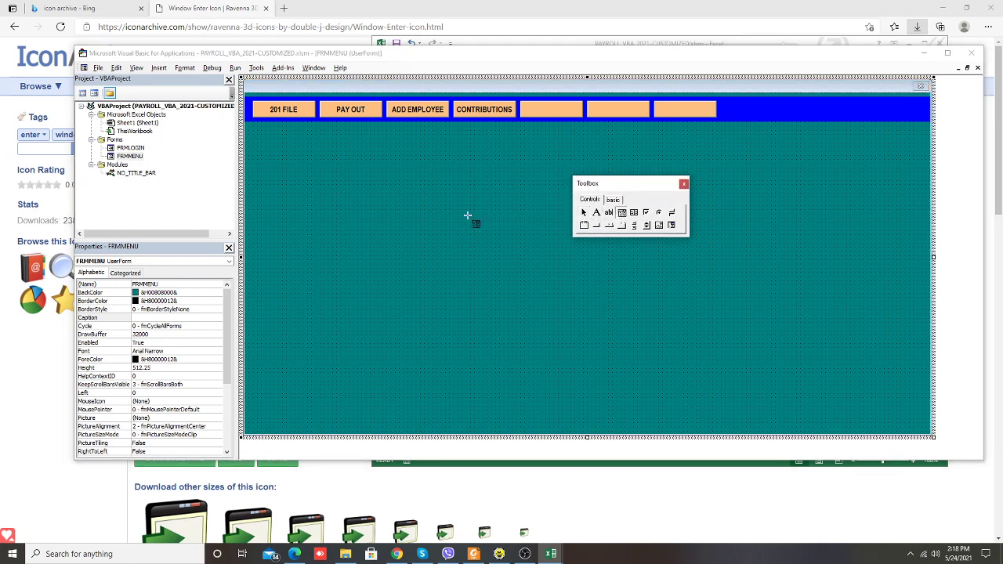
pyautogui.click(635, 213)
pyautogui.moveTo(253, 131)
pyautogui.mouseDown()
pyautogui.moveTo(650, 252)
pyautogui.moveTo(912, 398)
pyautogui.mouseUp()
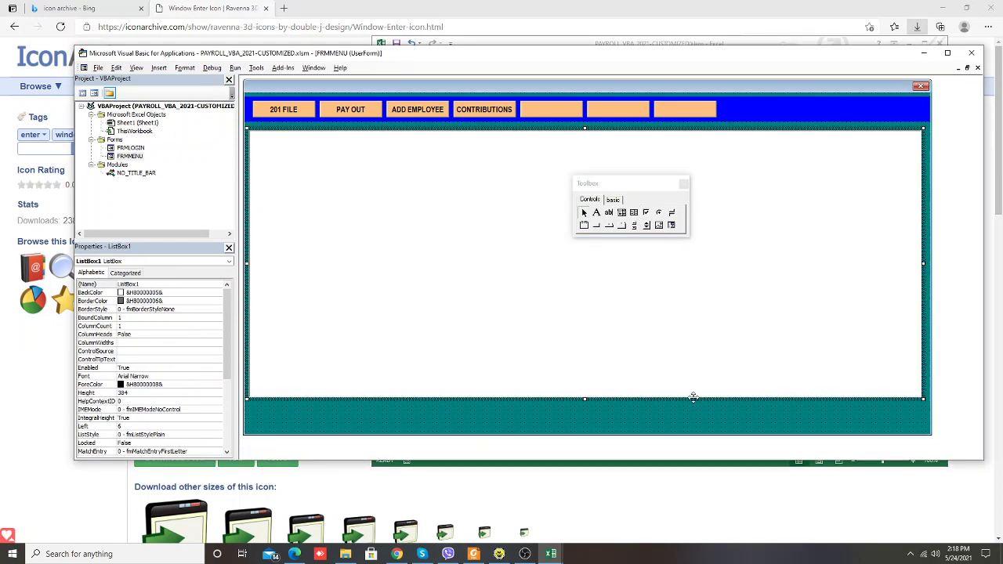
pyautogui.click(645, 420)
pyautogui.click(603, 379)
pyautogui.moveTo(587, 399); pyautogui.dragTo(587, 384)
pyautogui.click(536, 423)
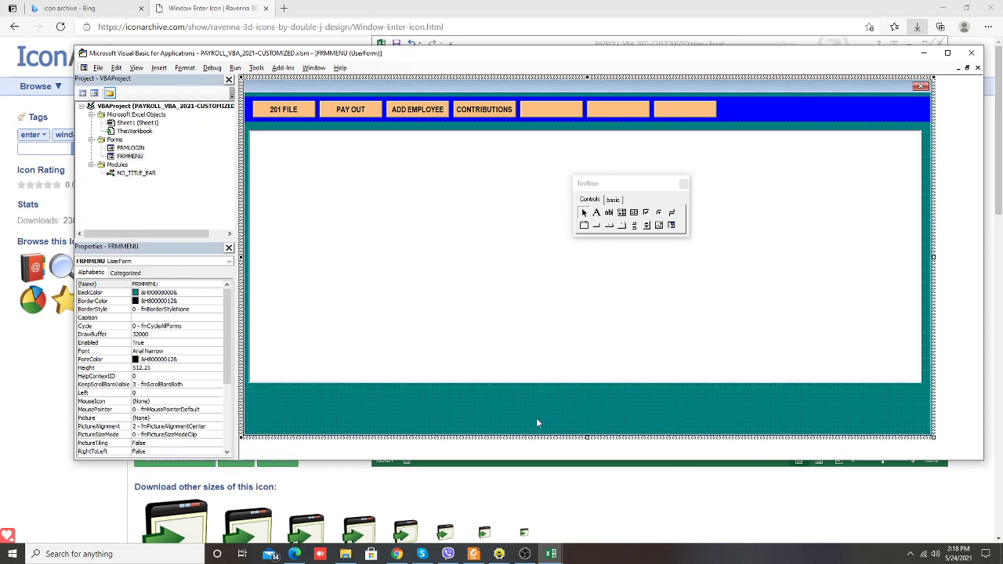
# Place a Label just below the list box.
pyautogui.click(596, 213)
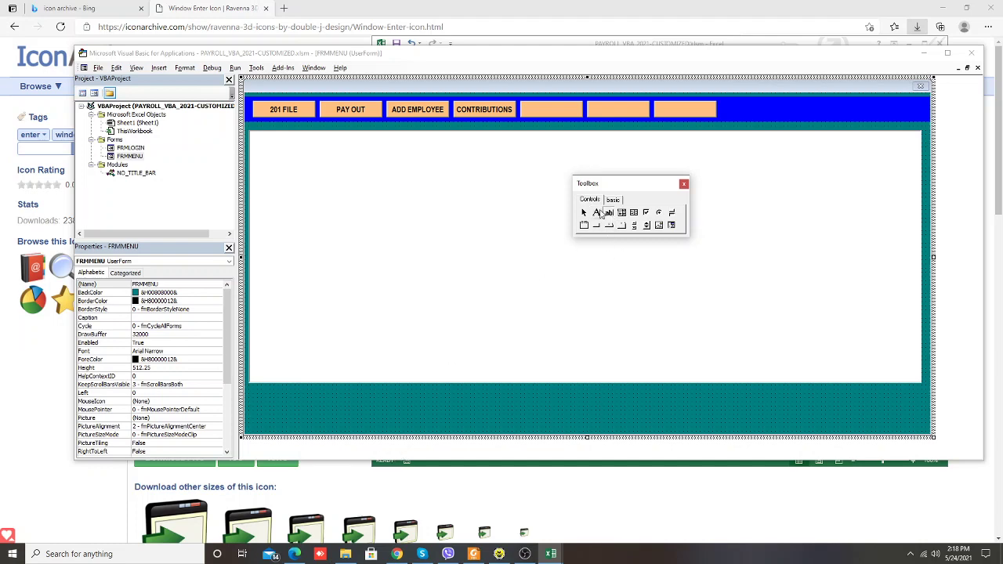
pyautogui.click(597, 213)
pyautogui.click(280, 396)
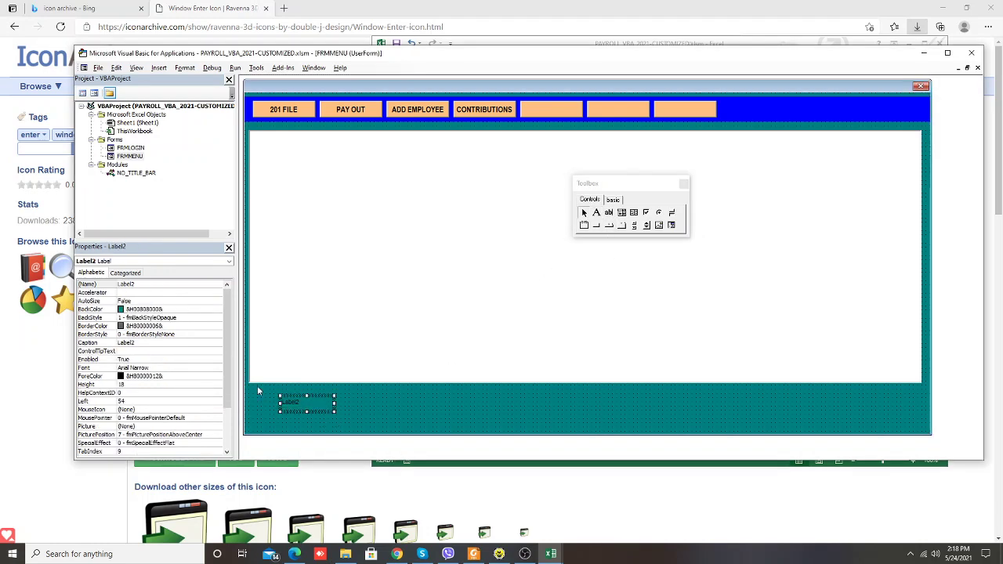
pyautogui.click(210, 376)
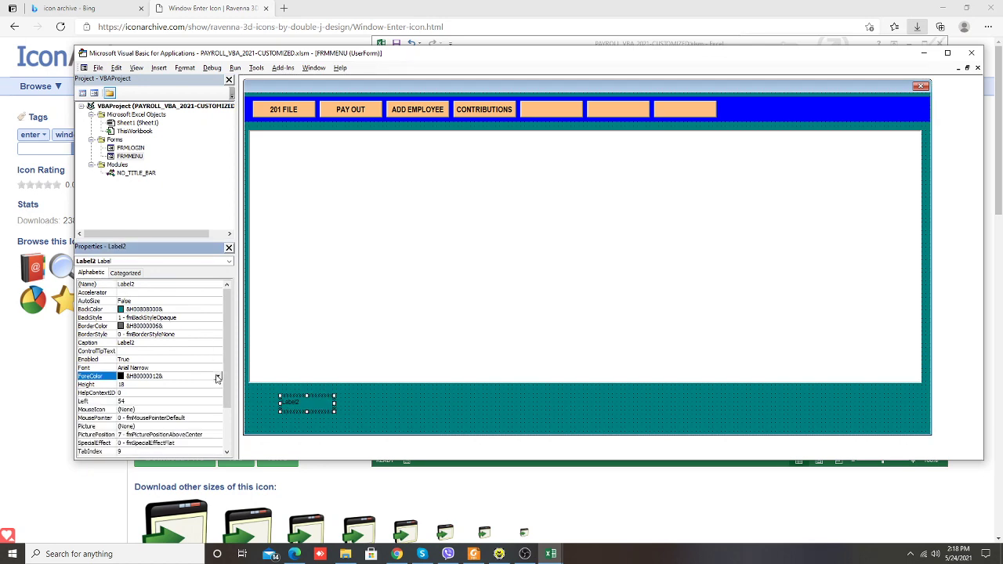
# Set the list box BorderStyle to fmBorderStyleSingle.
pyautogui.click(405, 350)
pyautogui.click(206, 312)
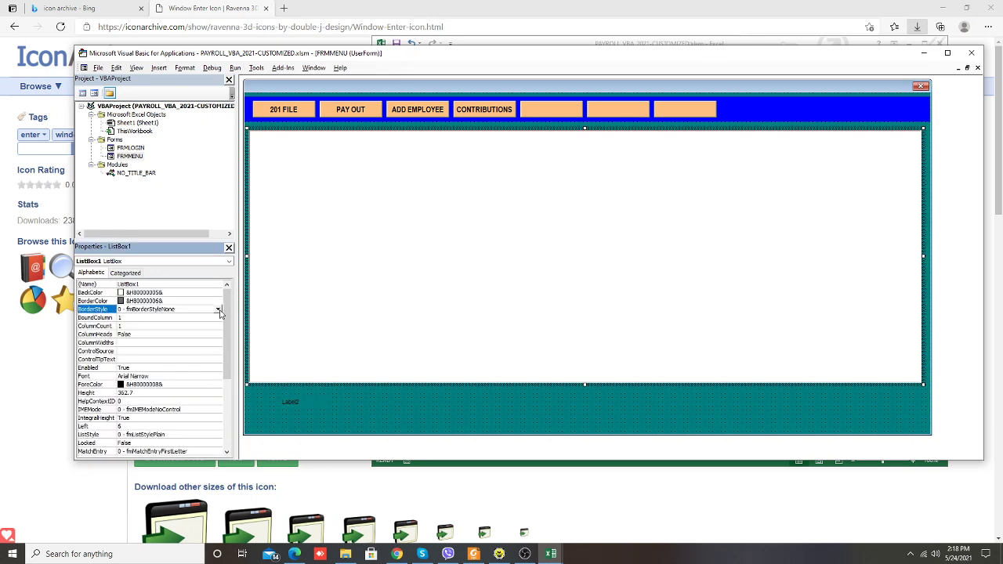
pyautogui.click(219, 312)
pyautogui.click(151, 321)
pyautogui.click(526, 396)
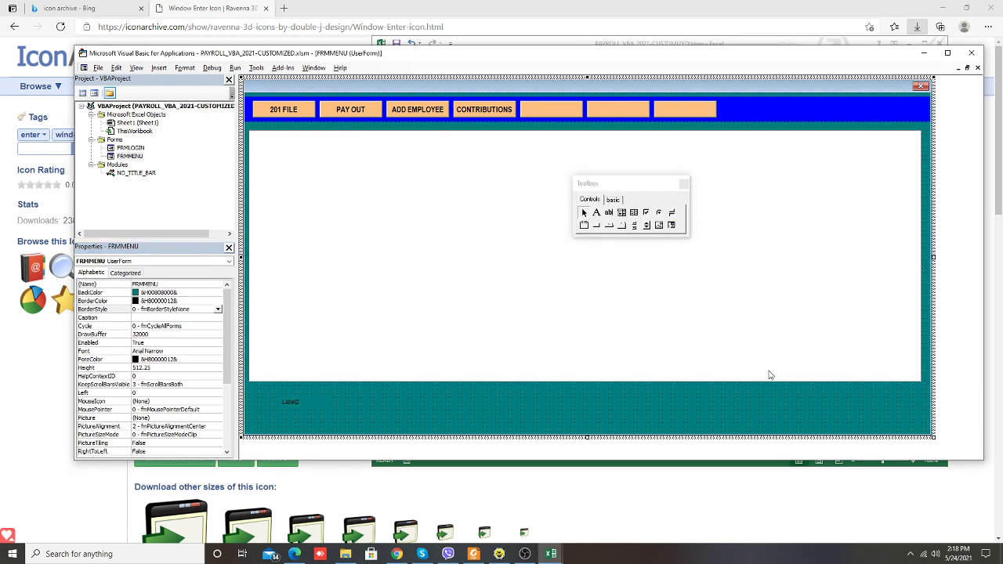
pyautogui.click(889, 258)
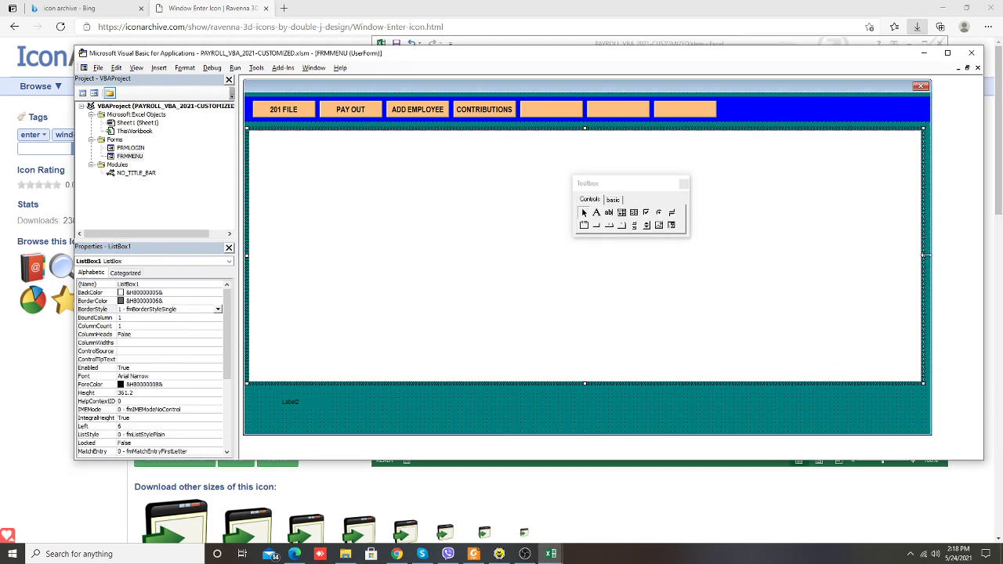
# Run FRMMENU with F5 to preview it, then close it.
pyautogui.press('F5')
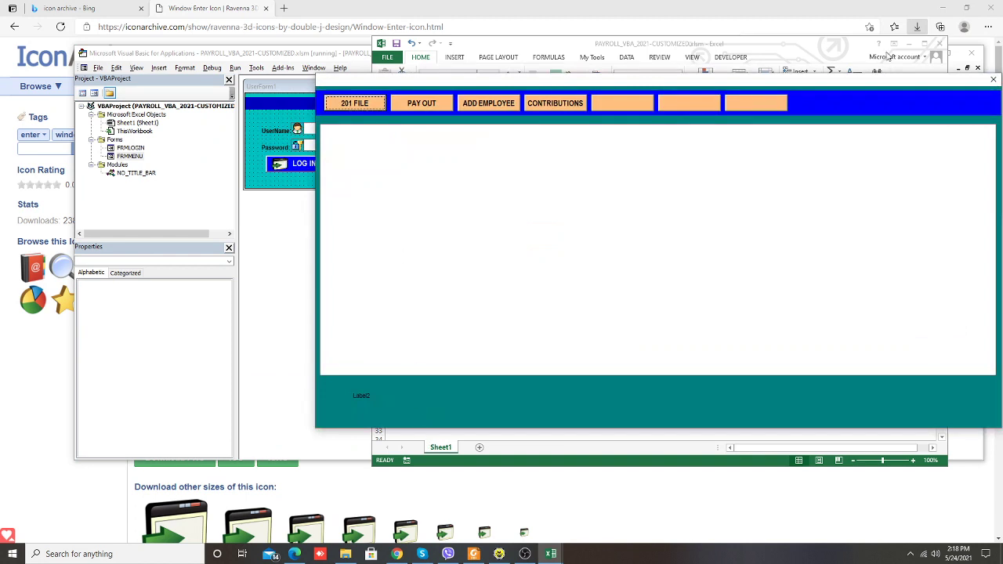
pyautogui.moveTo(837, 90)
pyautogui.mouseDown()
pyautogui.moveTo(629, 93)
pyautogui.moveTo(648, 94)
pyautogui.mouseUp()
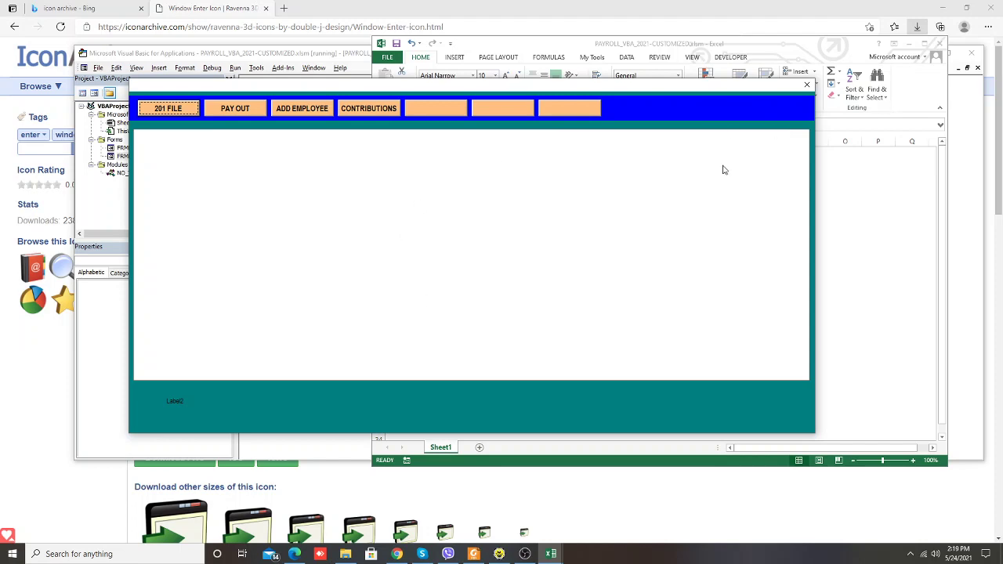
pyautogui.click(806, 84)
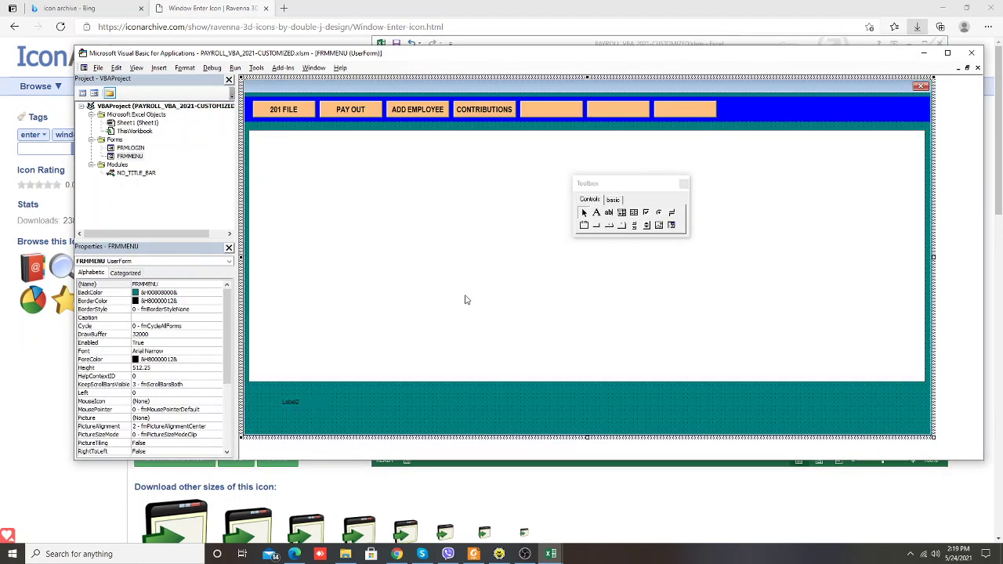
# Comment out the HideBar Me line in FRMLOGIN's code, then reopen FRMMENU.
pyautogui.doubleClick(132, 147)
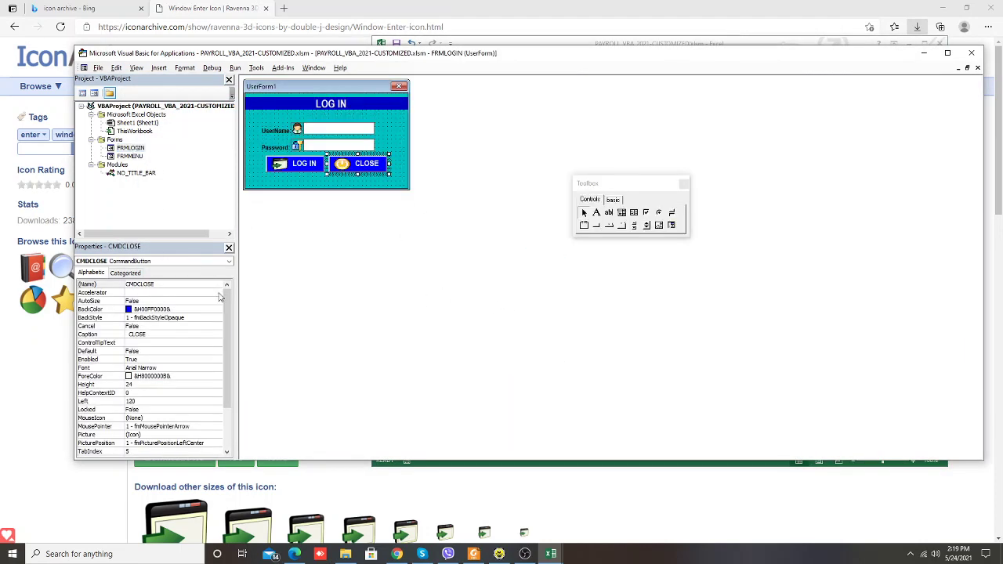
pyautogui.doubleClick(330, 184)
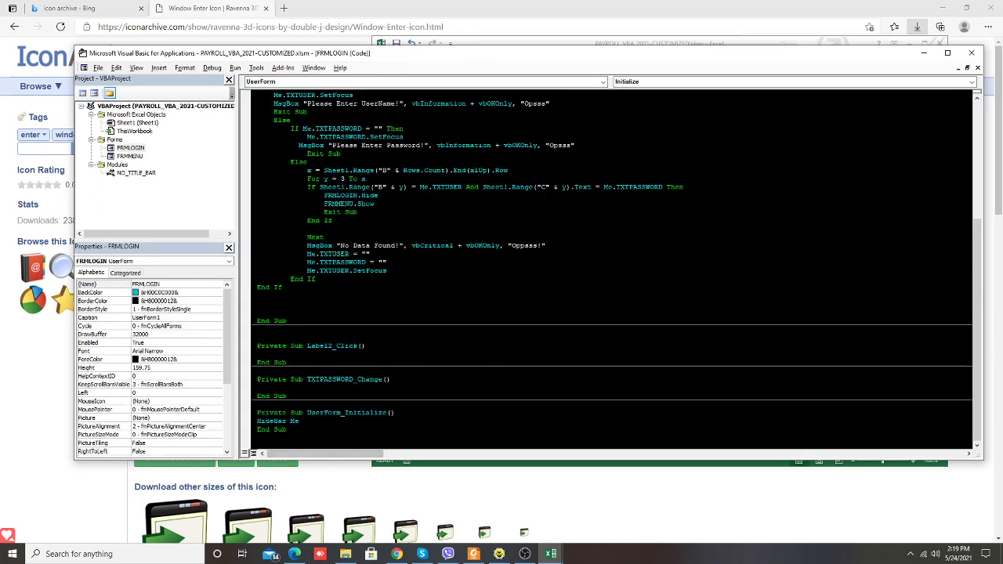
pyautogui.write("'")
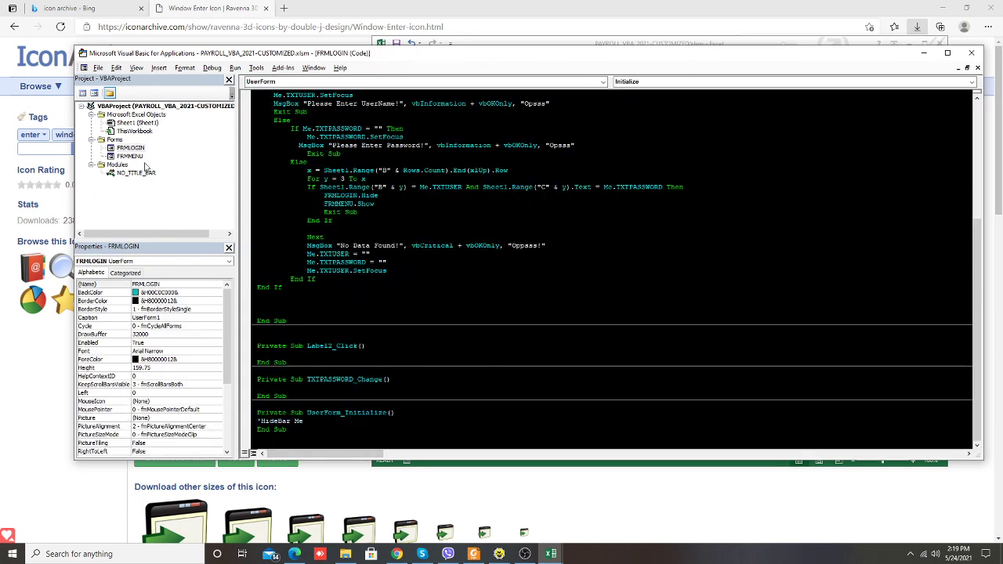
pyautogui.doubleClick(135, 156)
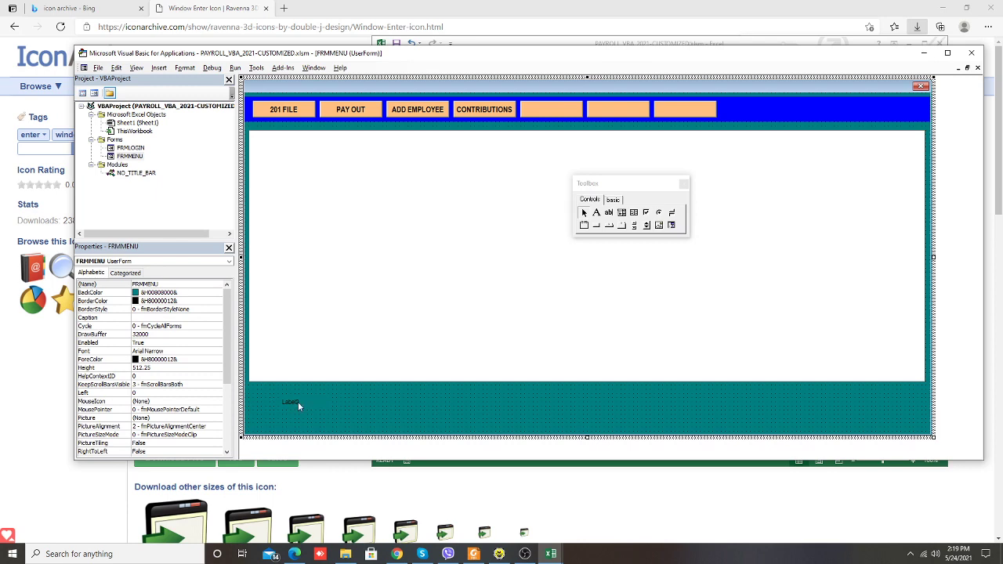
# Set Label2's font to Arial Narrow Bold, size 14.
pyautogui.click(298, 402)
pyautogui.click(163, 343)
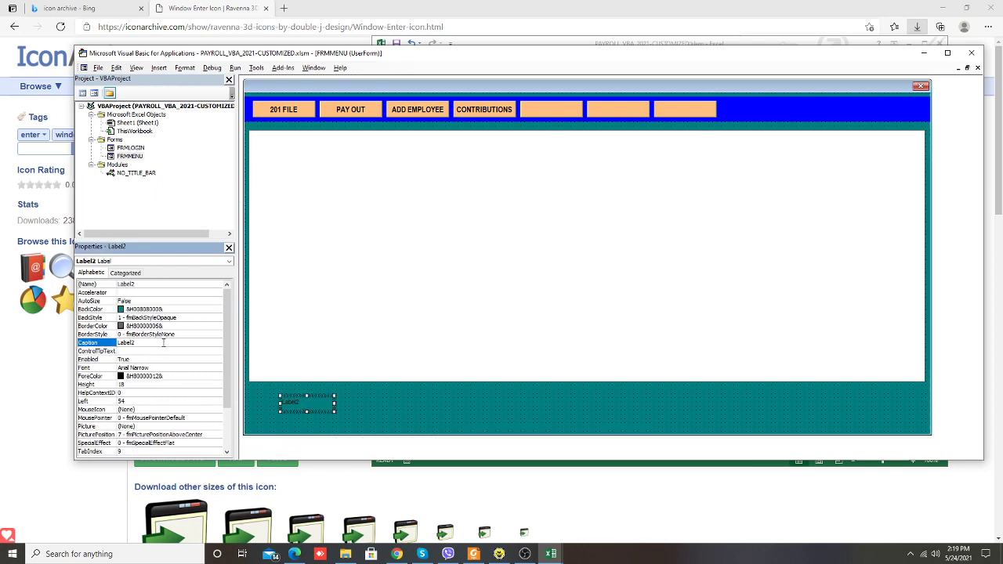
pyautogui.click(201, 368)
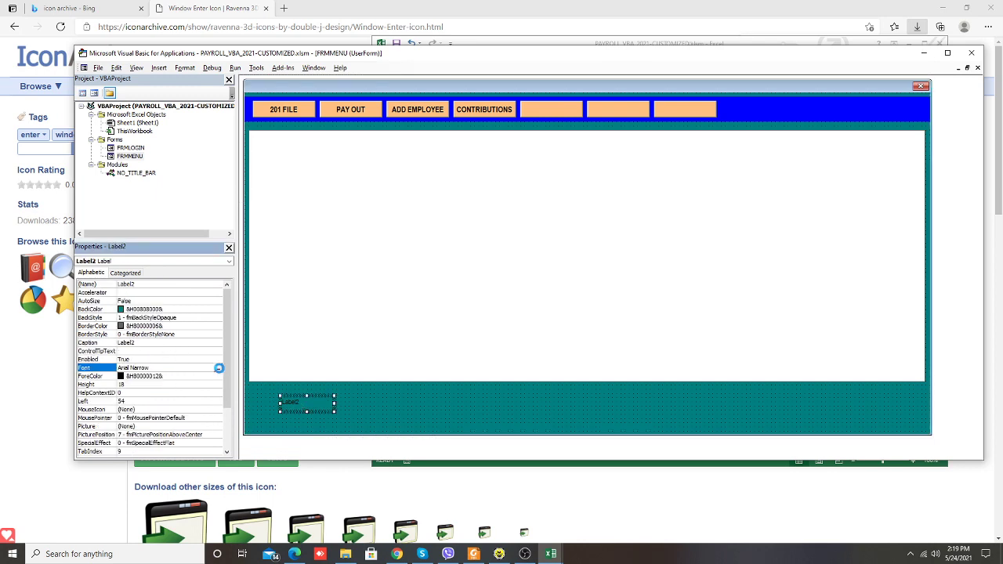
pyautogui.click(218, 367)
pyautogui.click(192, 191)
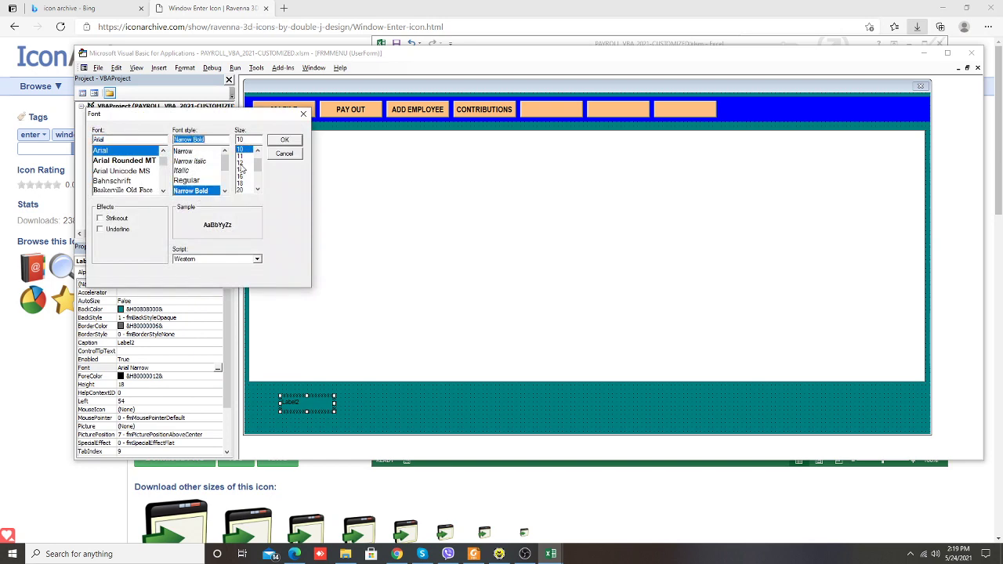
pyautogui.click(241, 163)
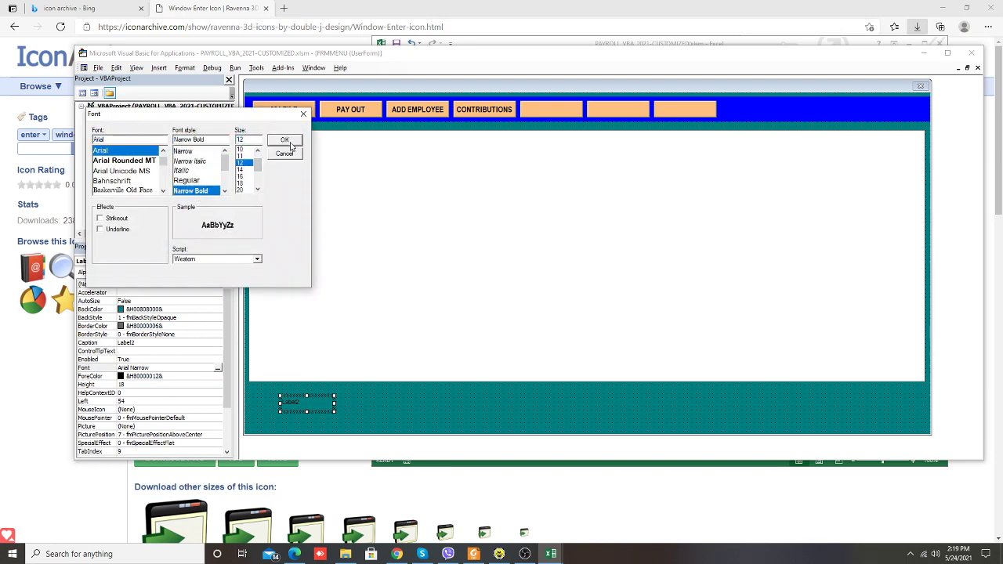
pyautogui.click(287, 142)
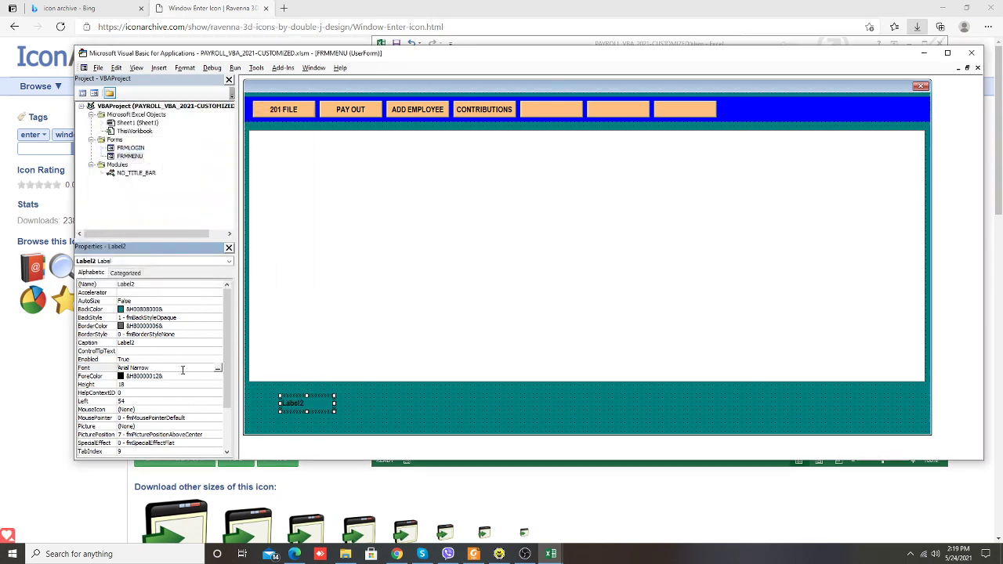
pyautogui.click(217, 368)
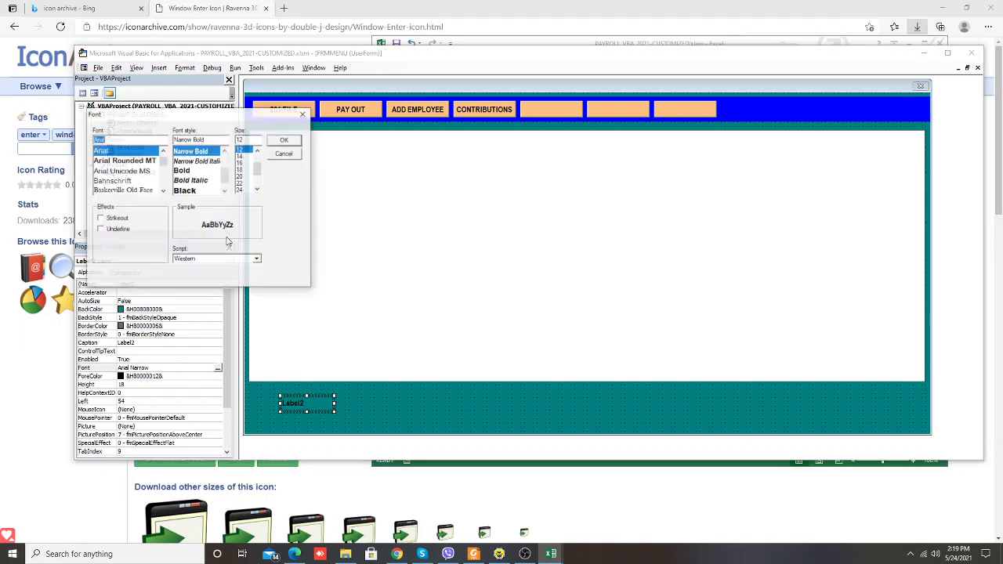
pyautogui.click(241, 156)
pyautogui.click(282, 141)
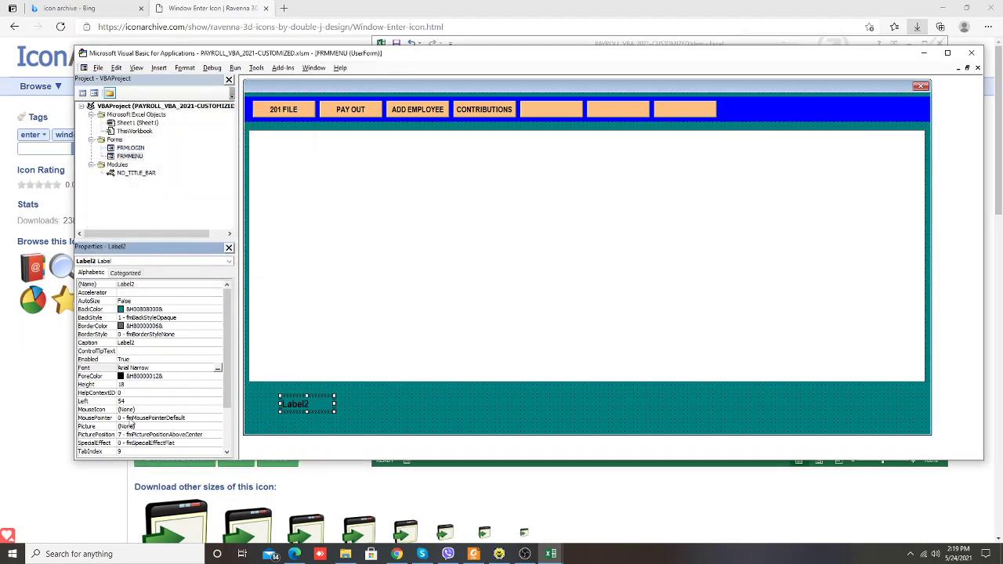
# Caption the label TOTAL EMPLOYEE COUNTS: and move it left, widened to fit.
pyautogui.click(167, 344)
pyautogui.write('TOTAL EMPLOYEE COUNTS:')
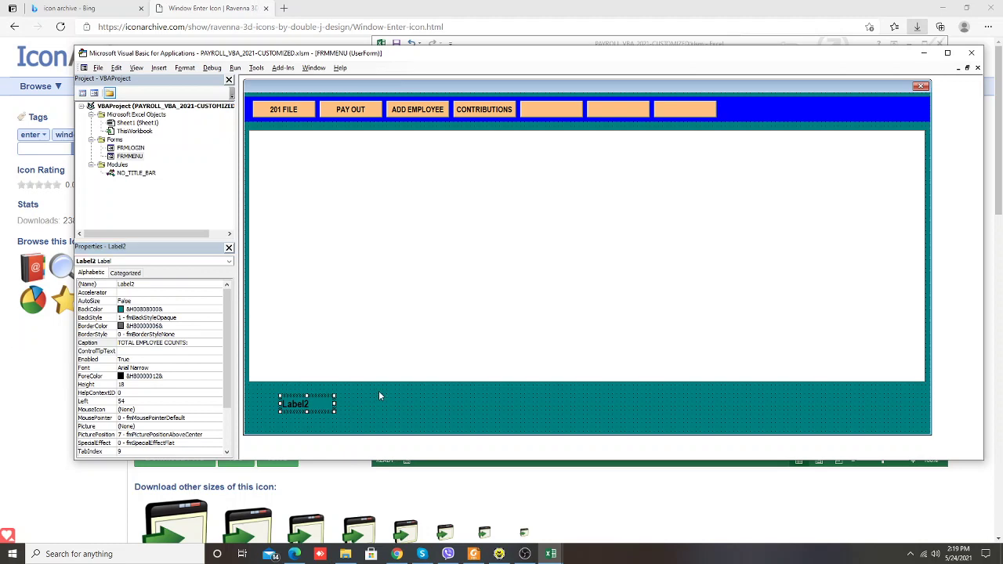
pyautogui.click(312, 406)
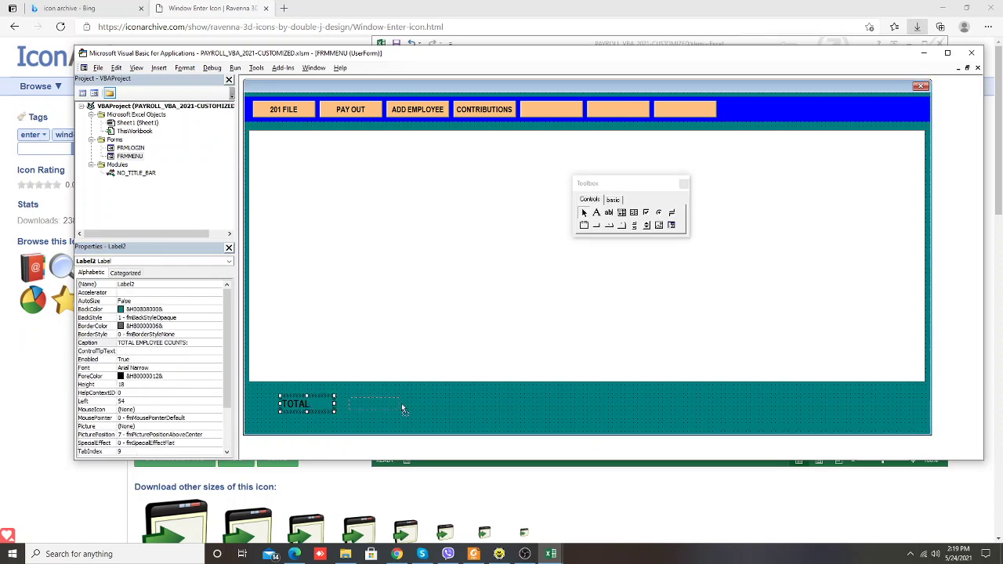
pyautogui.moveTo(401, 406); pyautogui.dragTo(333, 410)
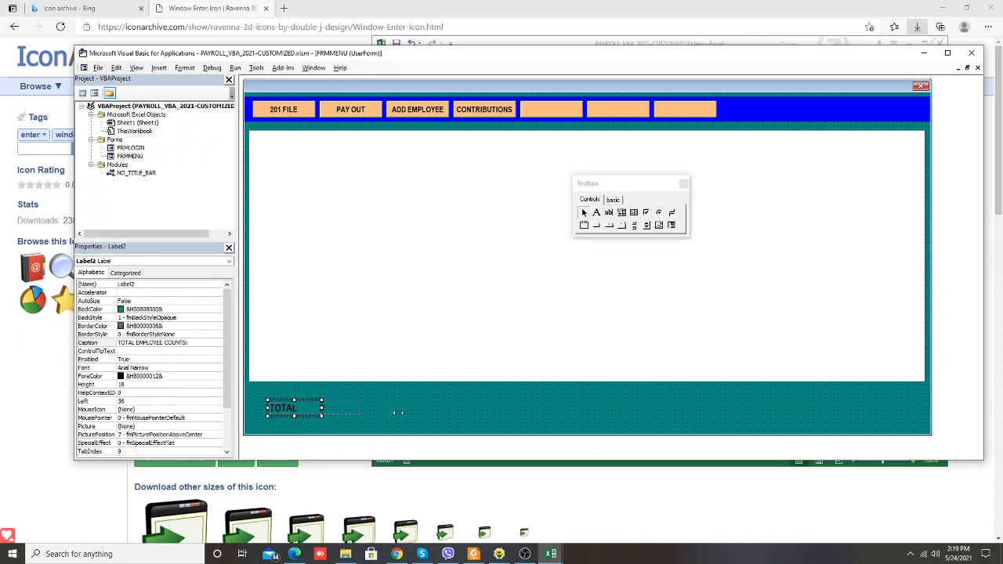
pyautogui.moveTo(397, 413)
pyautogui.mouseDown()
pyautogui.moveTo(481, 413)
pyautogui.moveTo(325, 409)
pyautogui.mouseUp()
pyautogui.click(431, 424)
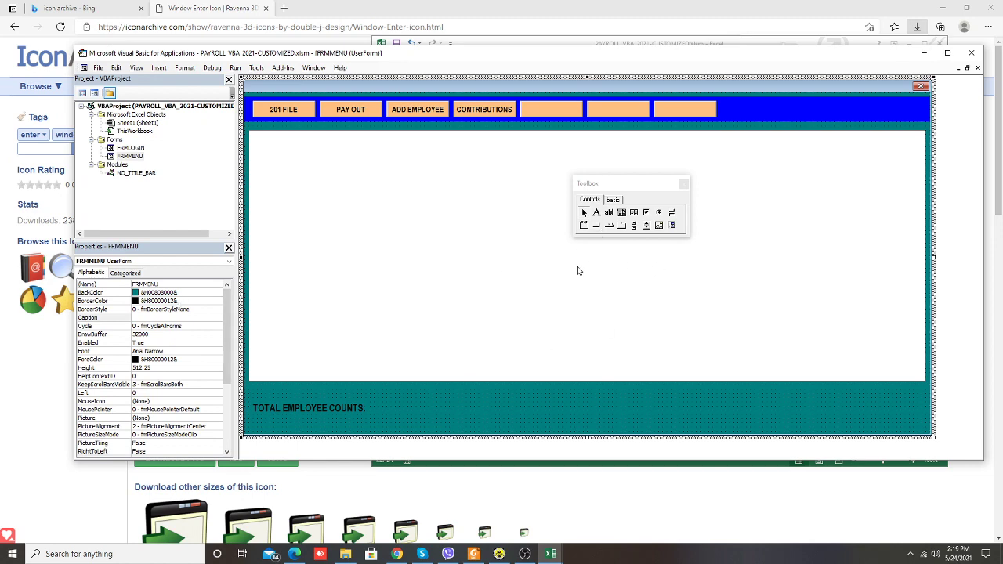
# Change the CMDPAYOUT button's caption to PAYROLL.
pyautogui.click(359, 112)
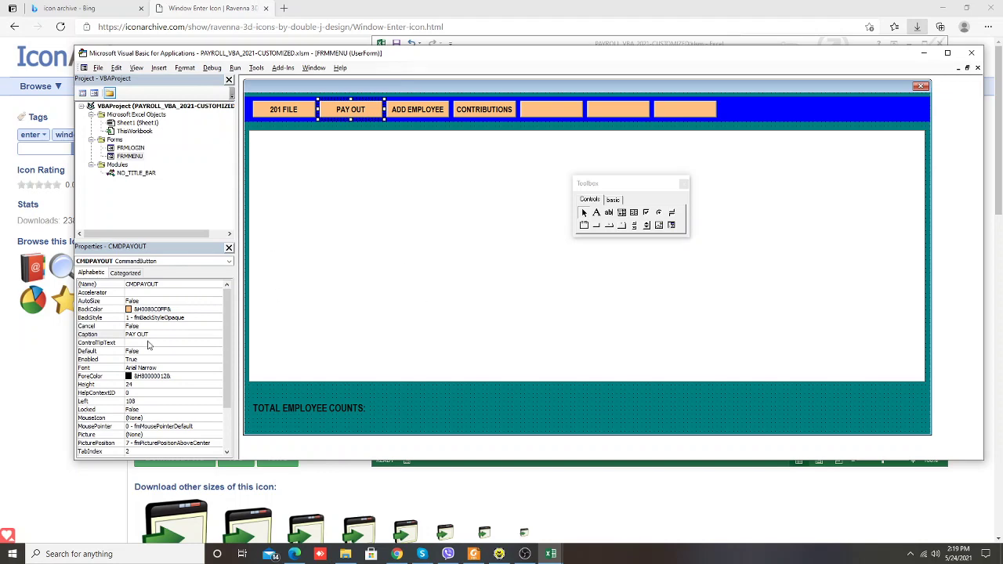
pyautogui.click(174, 332)
pyautogui.click(86, 337)
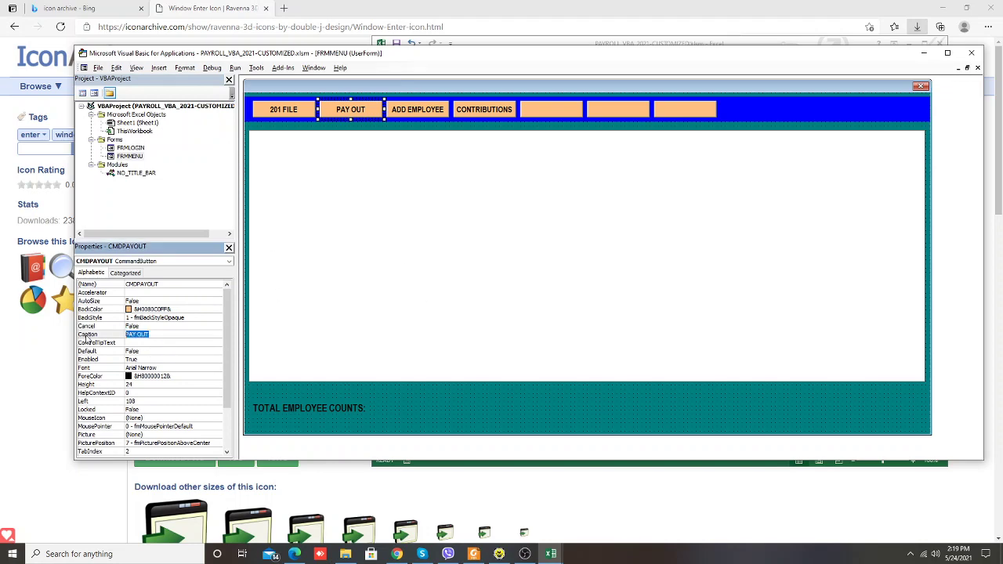
pyautogui.write('PA')
pyautogui.write('YROLL')
pyautogui.click(394, 405)
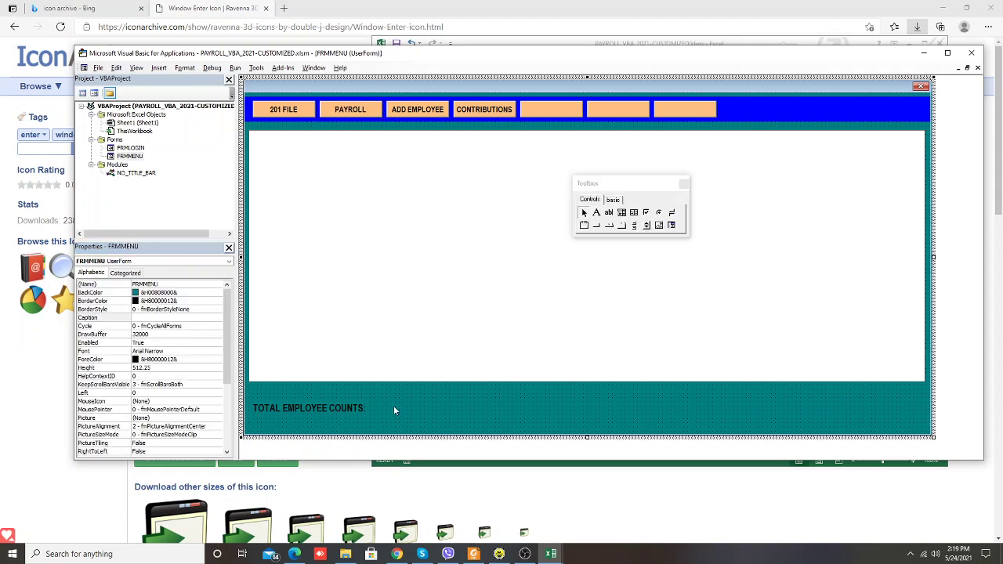
# Extend the list box down slightly and nudge the TOTAL EMPLOYEE COUNTS label lower.
pyautogui.click(392, 402)
pyautogui.click(476, 373)
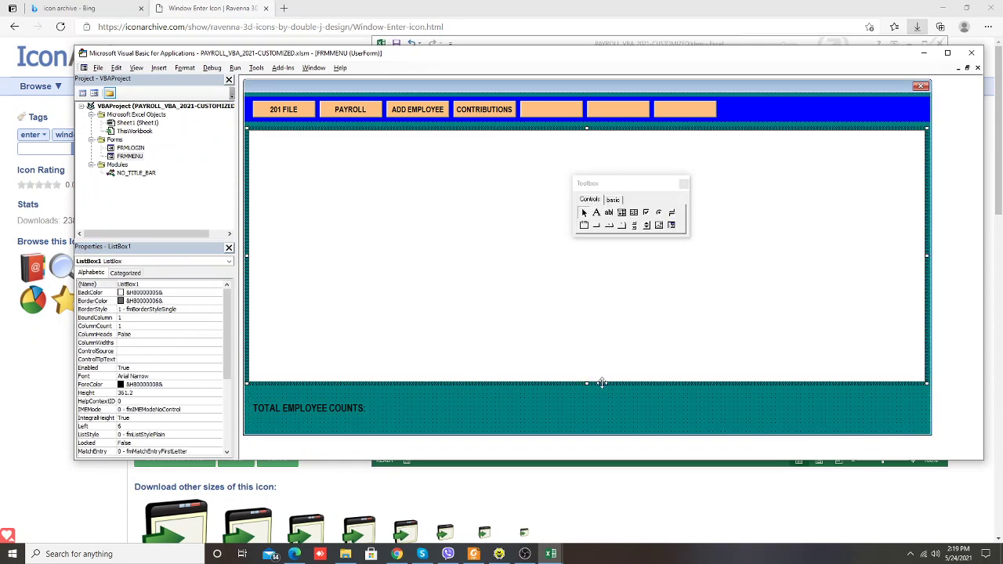
pyautogui.moveTo(589, 392); pyautogui.dragTo(584, 398)
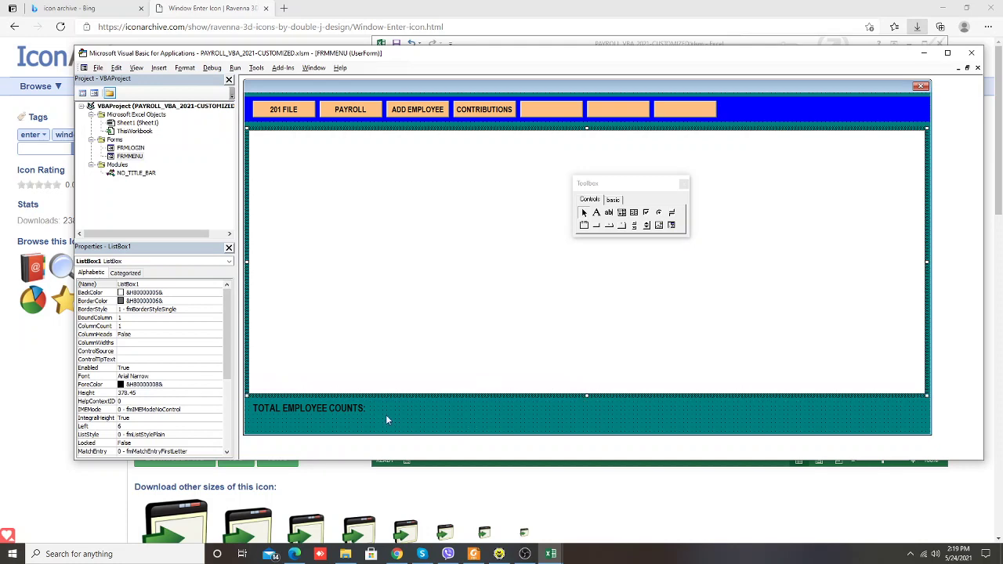
pyautogui.click(330, 406)
pyautogui.moveTo(330, 415); pyautogui.dragTo(330, 422)
pyautogui.click(498, 404)
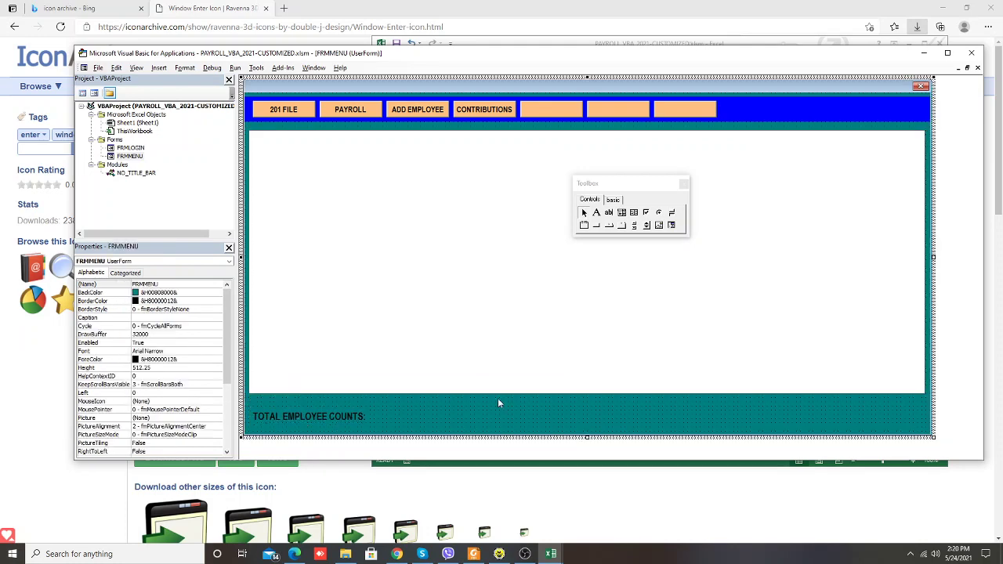
pyautogui.doubleClick(131, 148)
# Run FRMLOGIN, log in to reach the PAYROLL menu, then close the menu.
pyautogui.press('F5')
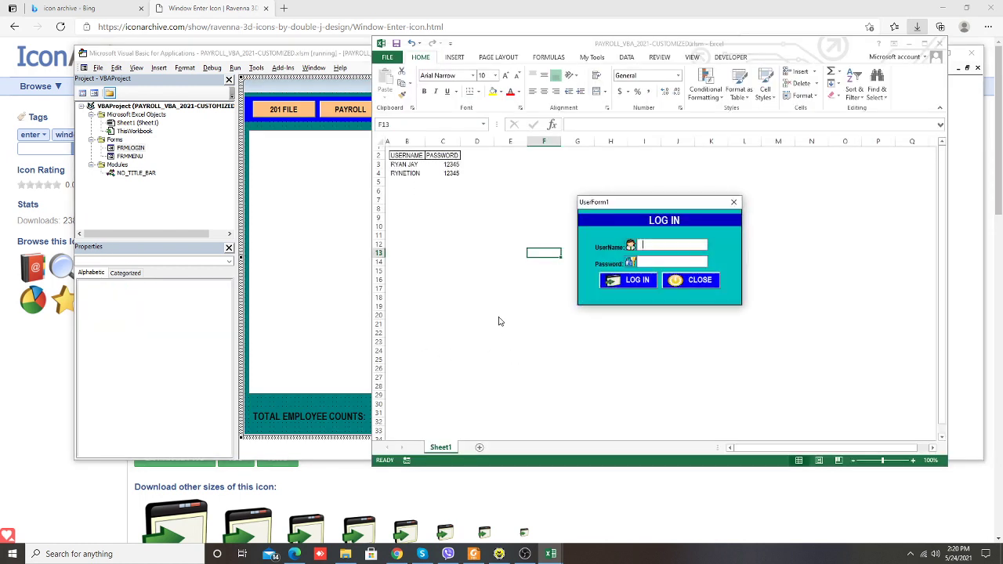
pyautogui.click(662, 245)
pyautogui.click(630, 280)
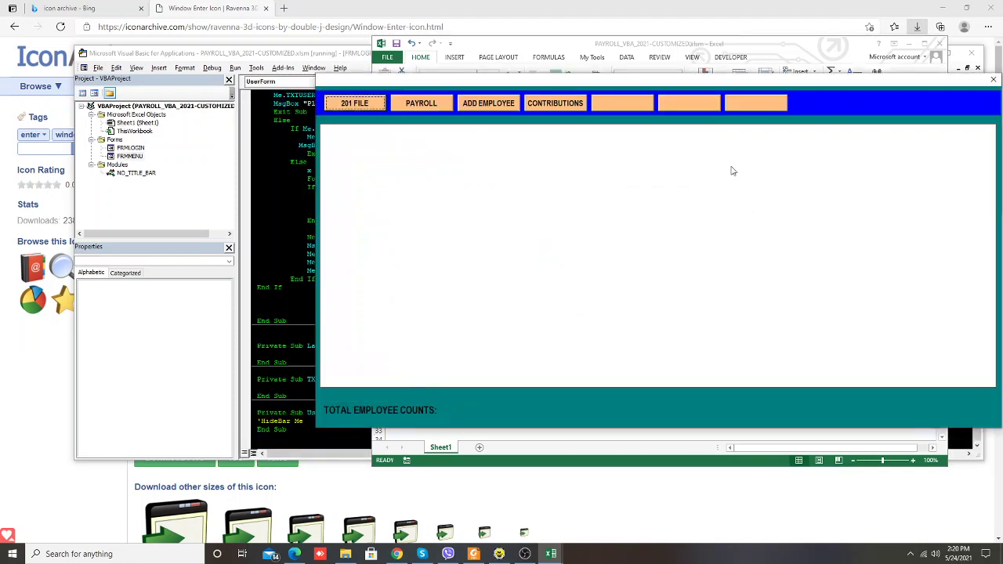
pyautogui.moveTo(888, 86); pyautogui.dragTo(678, 73)
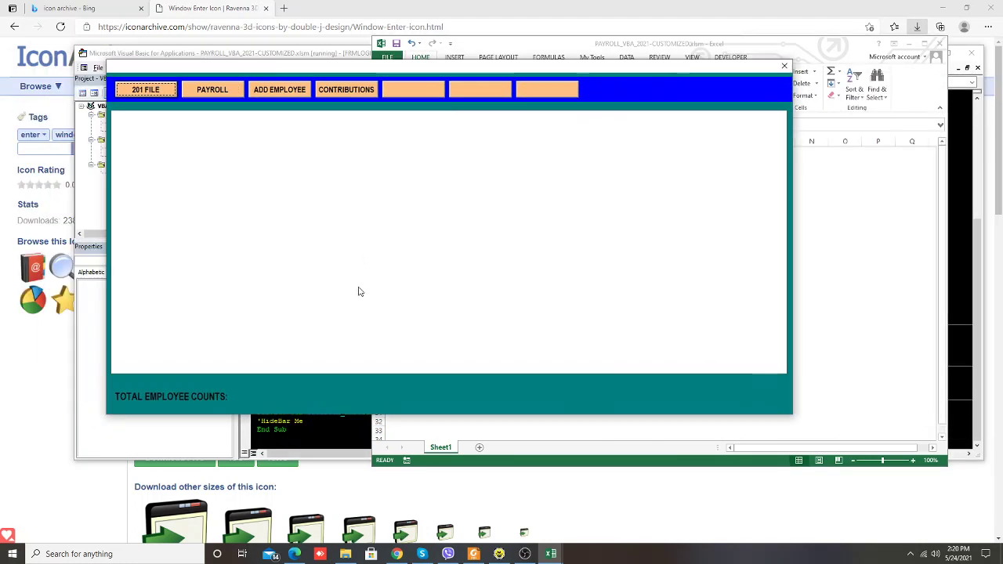
pyautogui.click(784, 66)
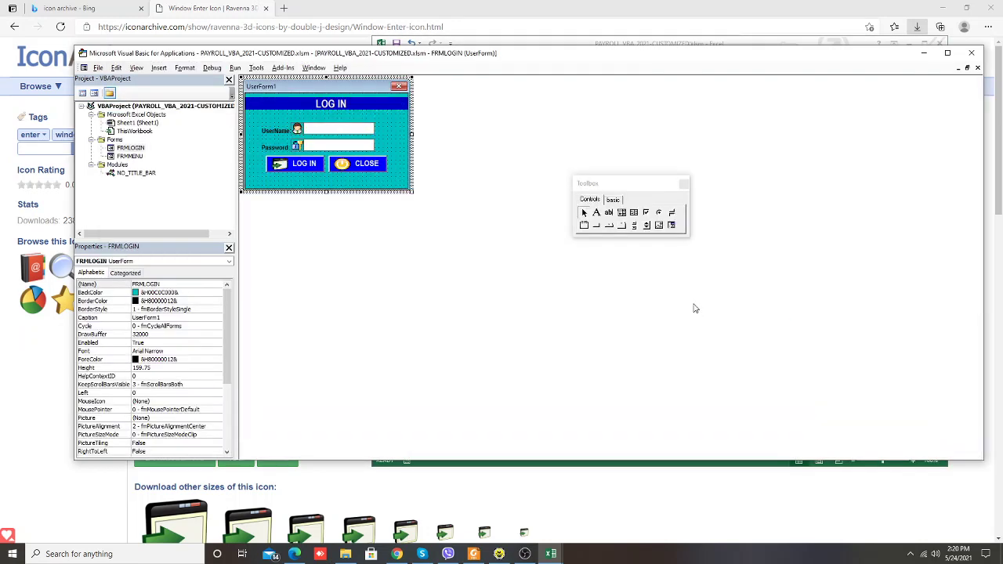
# Move the LOG IN and CLOSE buttons down slightly, view NO_TITLE_BAR code, and reopen FRMMENU.
pyautogui.moveTo(359, 182); pyautogui.dragTo(300, 163)
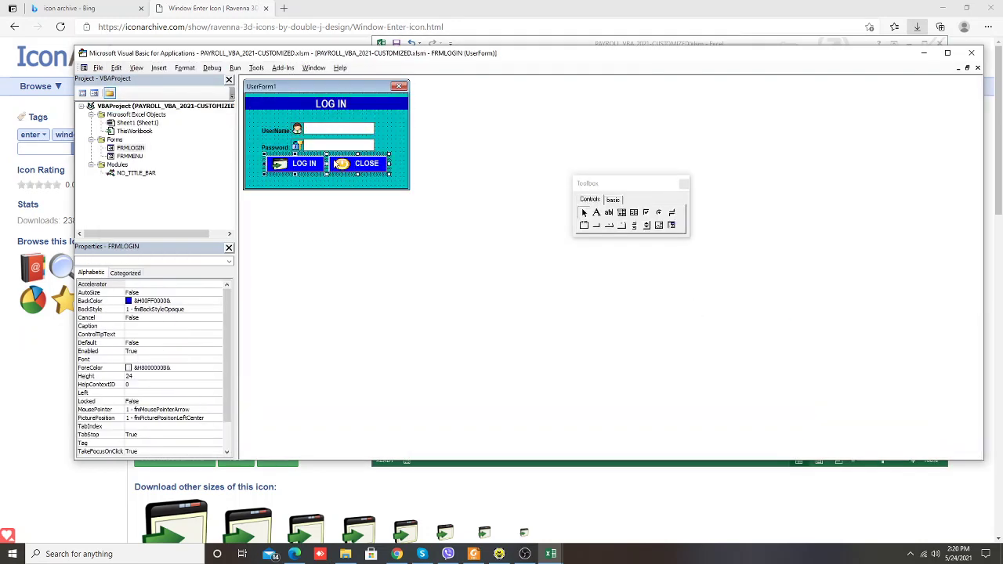
pyautogui.moveTo(369, 174); pyautogui.dragTo(368, 178)
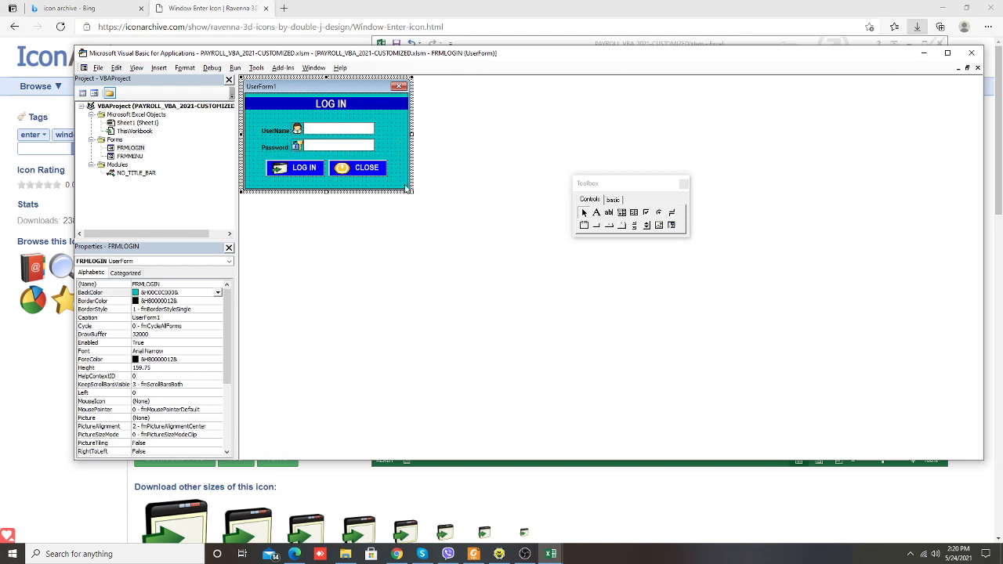
pyautogui.click(408, 149)
pyautogui.doubleClick(135, 172)
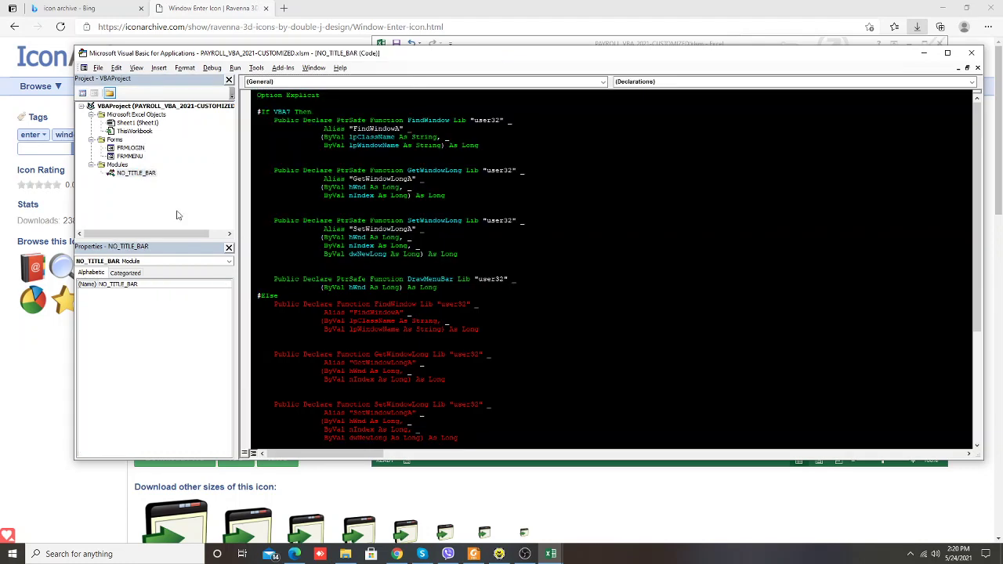
pyautogui.doubleClick(129, 156)
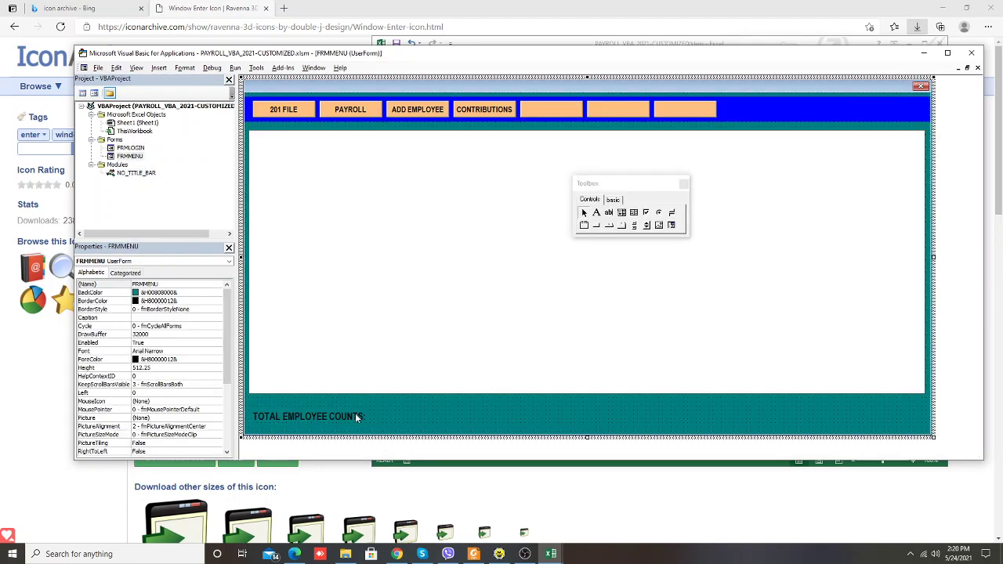
# Paste a copy of the TOTAL EMPLOYEE COUNTS label right beside it.
pyautogui.click(355, 417)
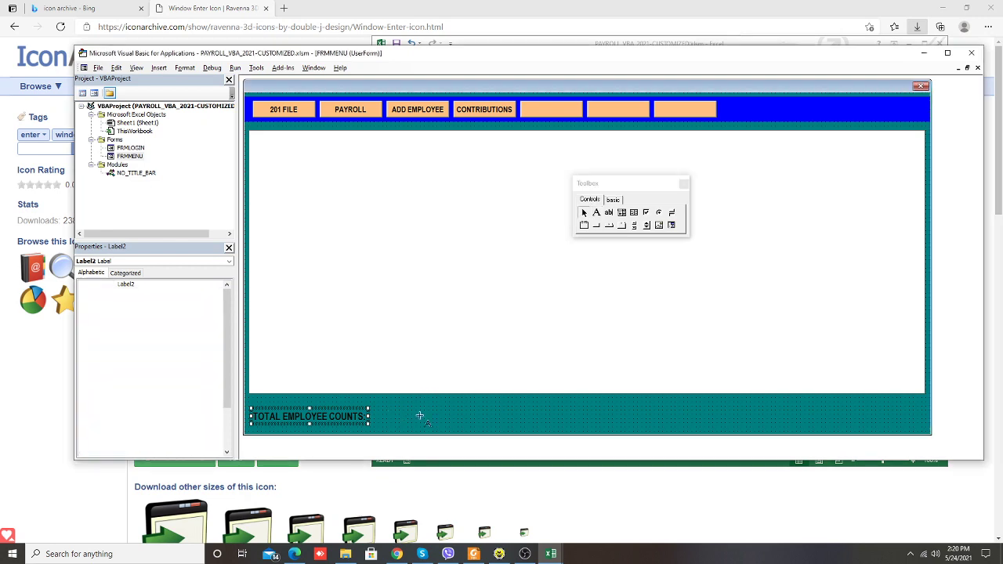
pyautogui.click(389, 408)
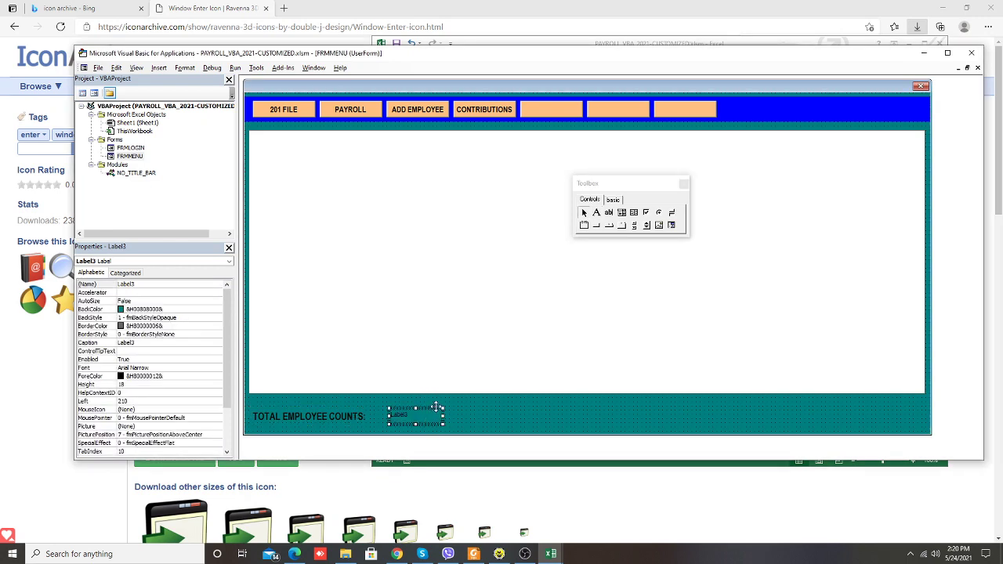
pyautogui.rightClick(436, 407)
pyautogui.click(457, 274)
pyautogui.click(348, 417)
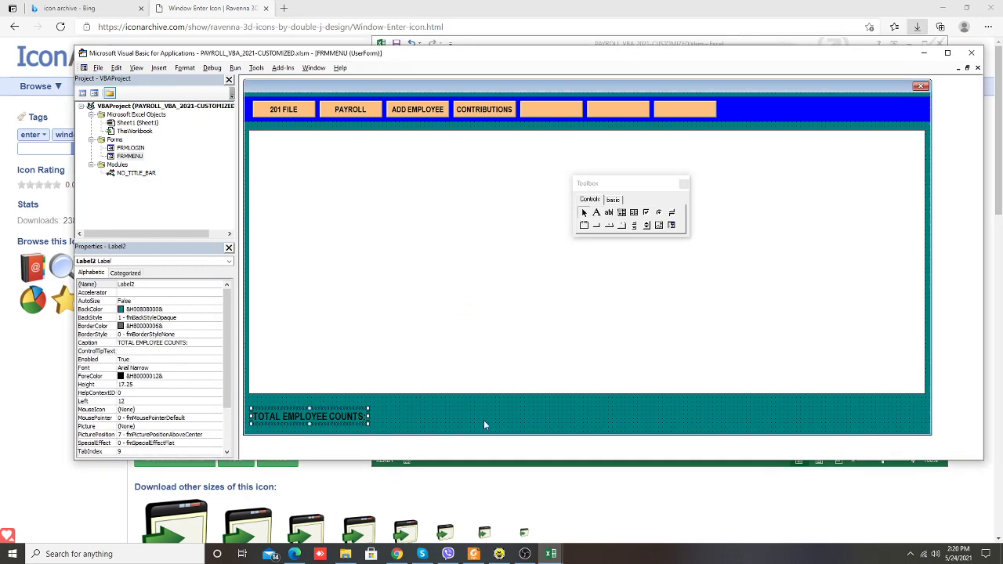
pyautogui.hotkey('ctrl', 'c')
pyautogui.hotkey('ctrl', 'v')
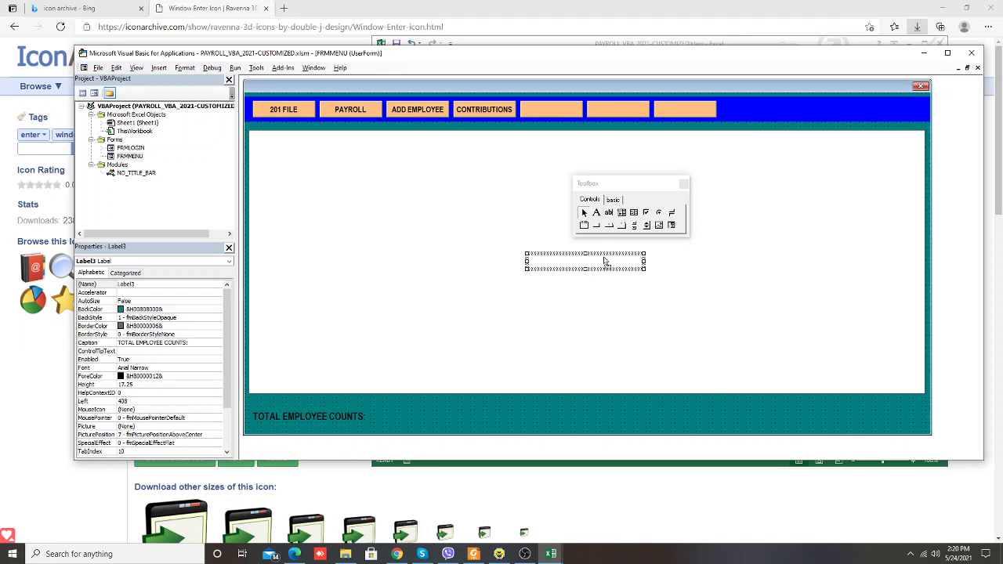
pyautogui.moveTo(605, 261); pyautogui.dragTo(448, 417)
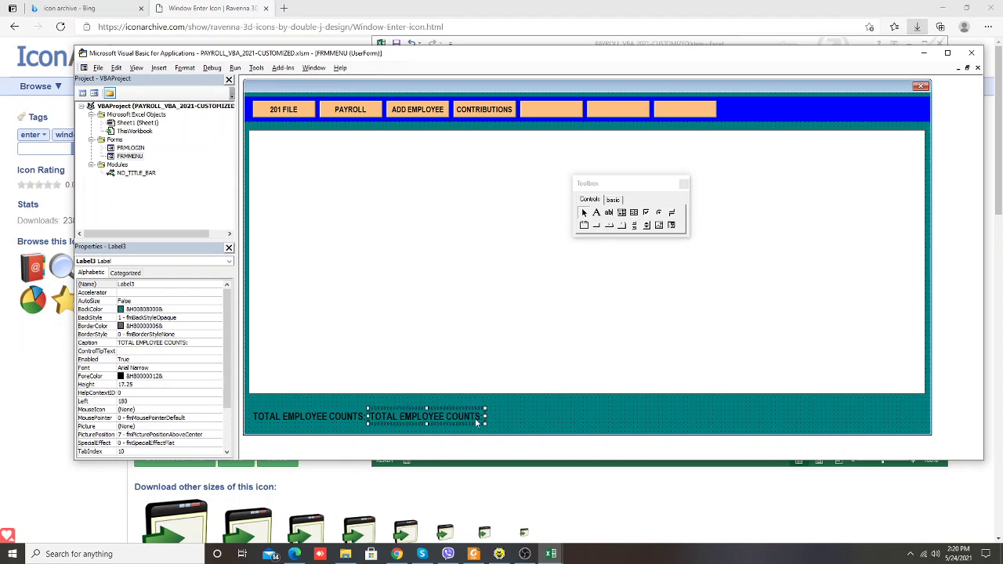
# Clear the copy's caption and make the label narrower.
pyautogui.click(208, 345)
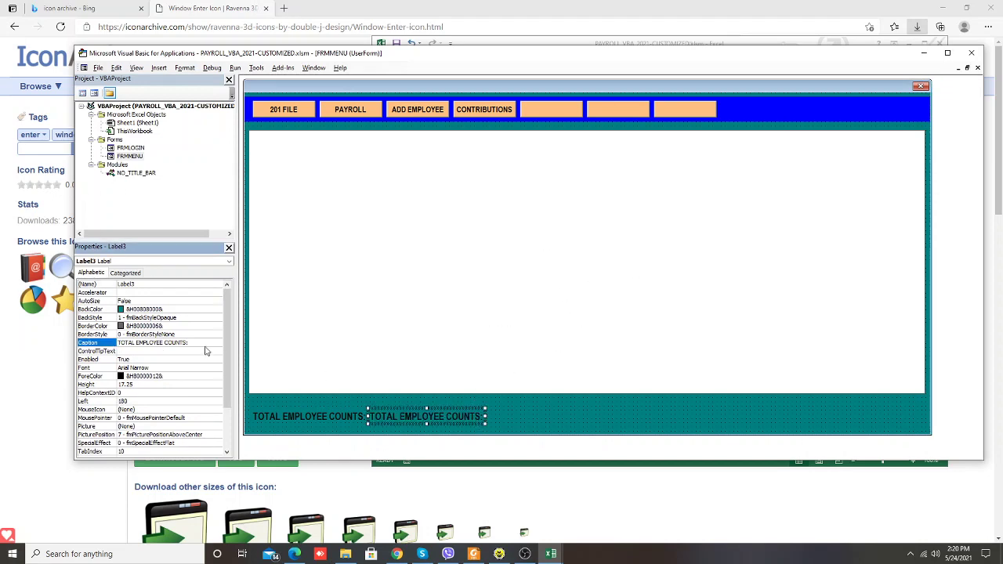
pyautogui.doubleClick(201, 344)
pyautogui.press('BackSpace')
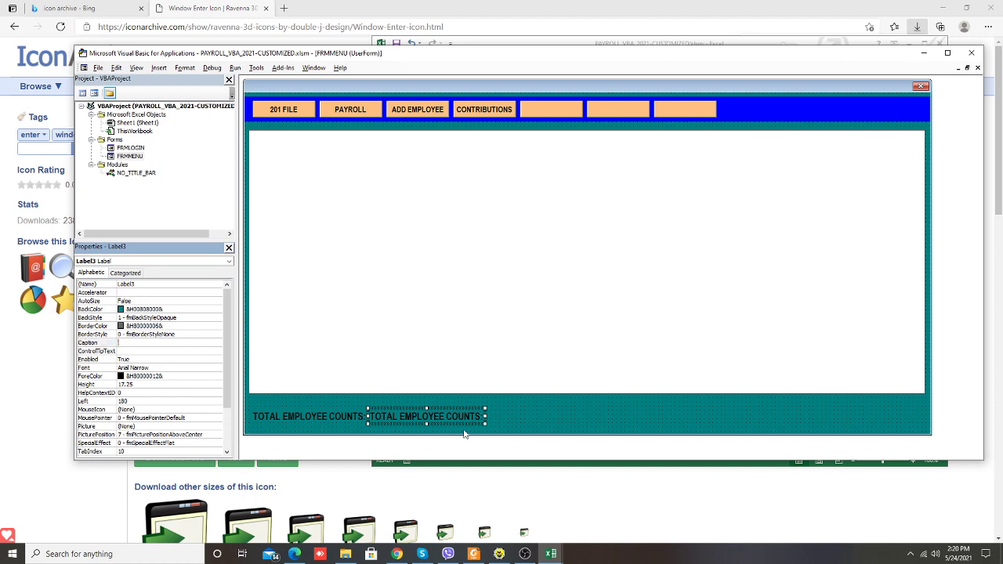
pyautogui.click(429, 417)
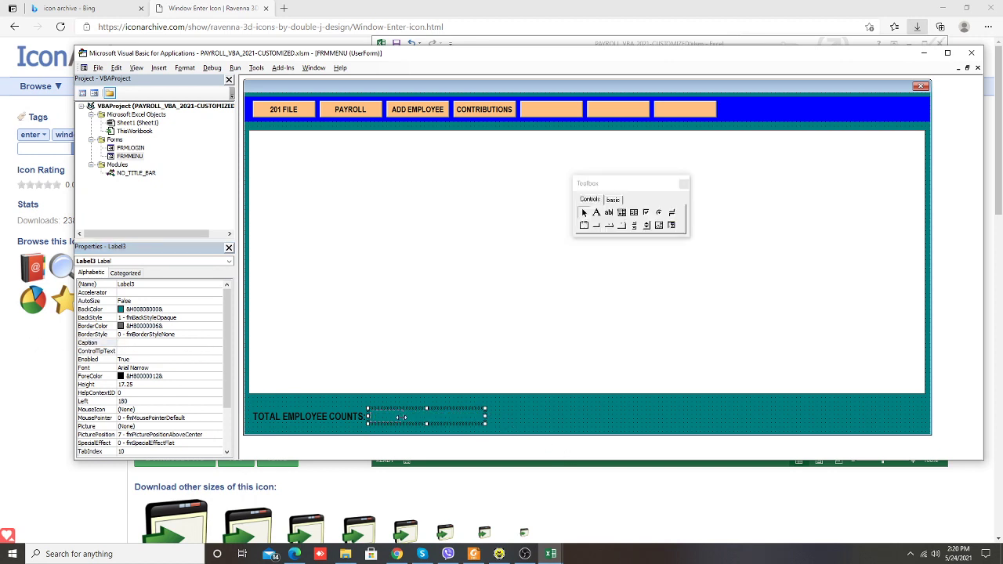
pyautogui.moveTo(409, 417); pyautogui.dragTo(414, 417)
pyautogui.click(216, 376)
pyautogui.click(218, 376)
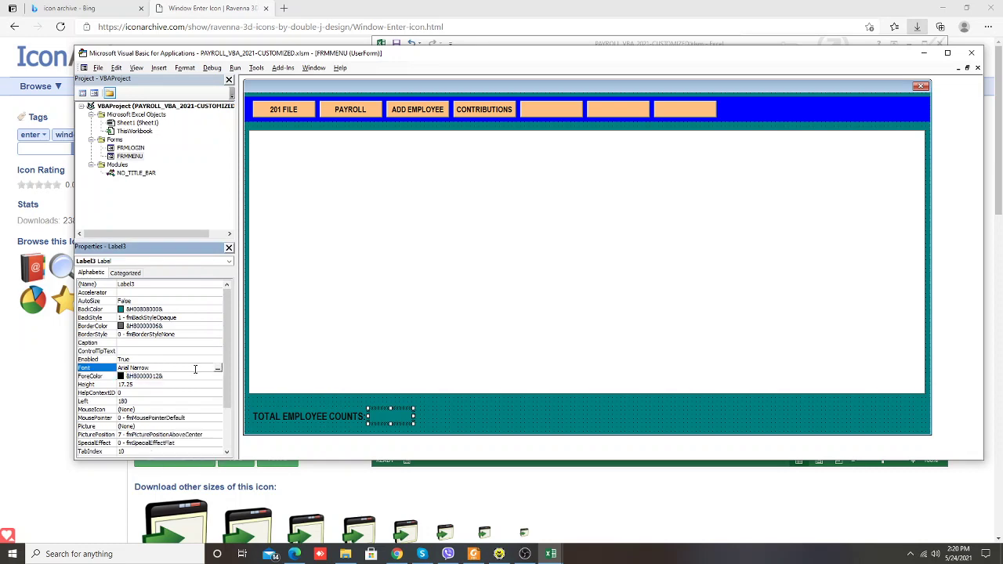
pyautogui.click(180, 368)
# Set the new label's caption to 48.
pyautogui.click(405, 420)
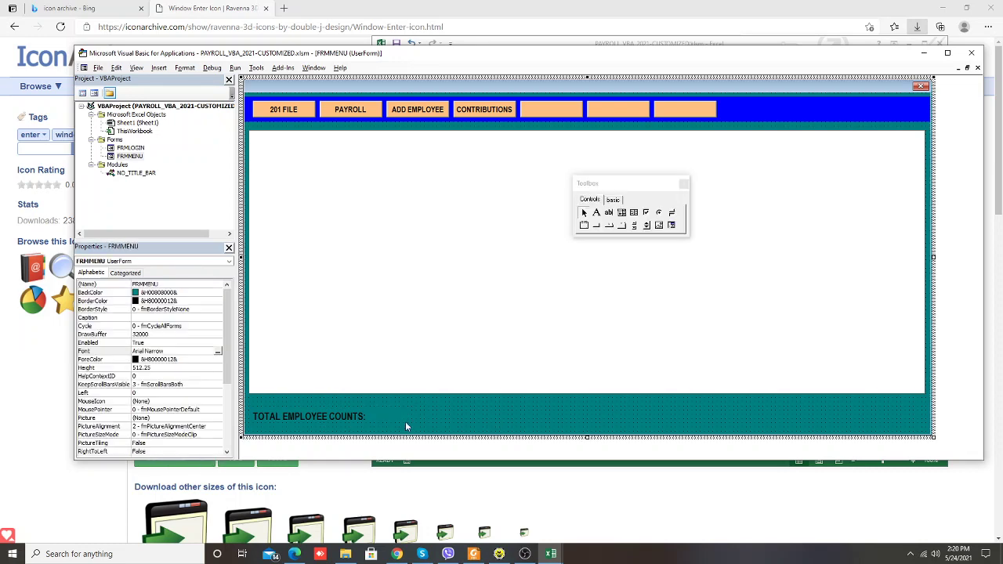
pyautogui.click(190, 343)
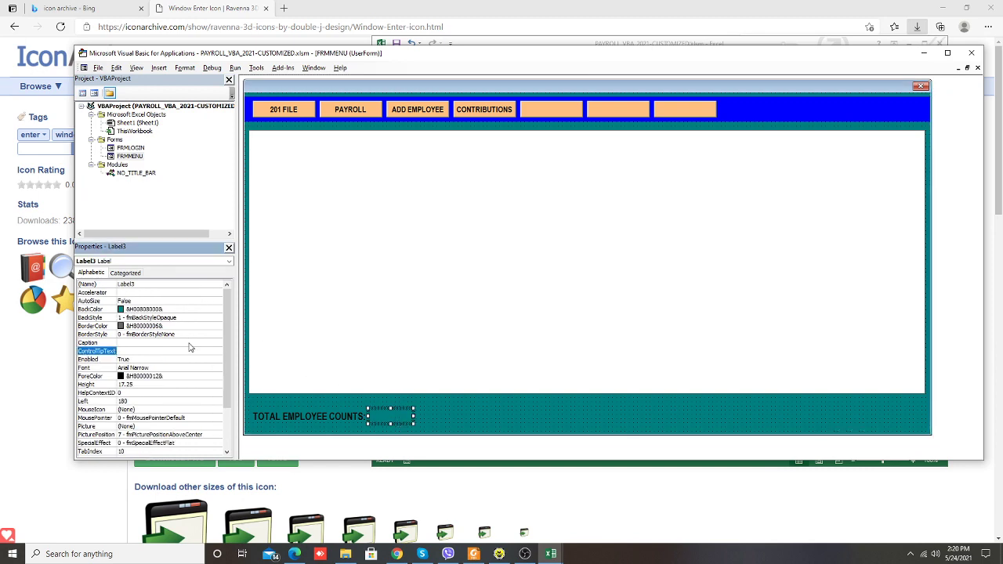
pyautogui.write('48')
pyautogui.press('Return')
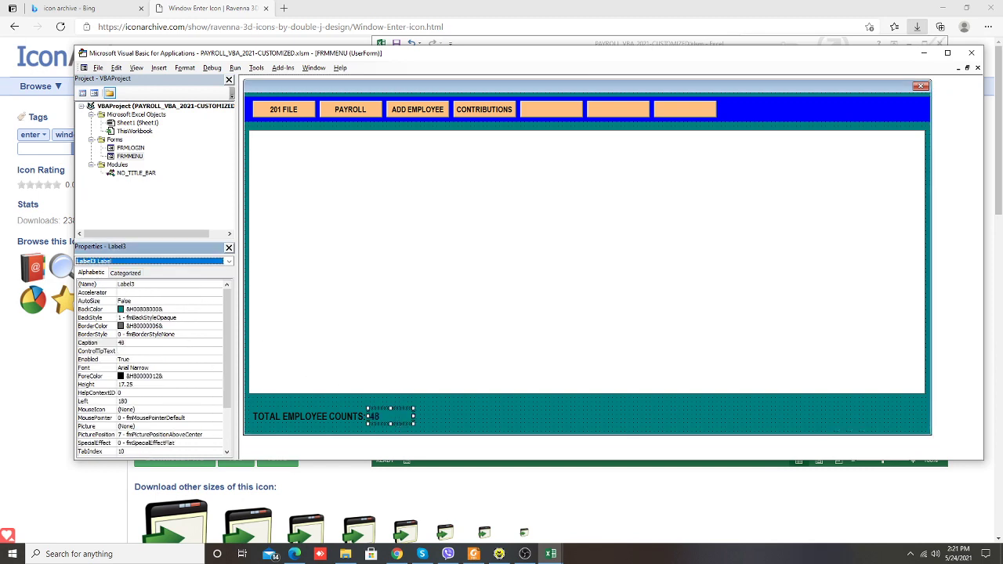
pyautogui.click(527, 413)
# Set the label's TextAlign to fmTextAlignCenter.
pyautogui.click(389, 416)
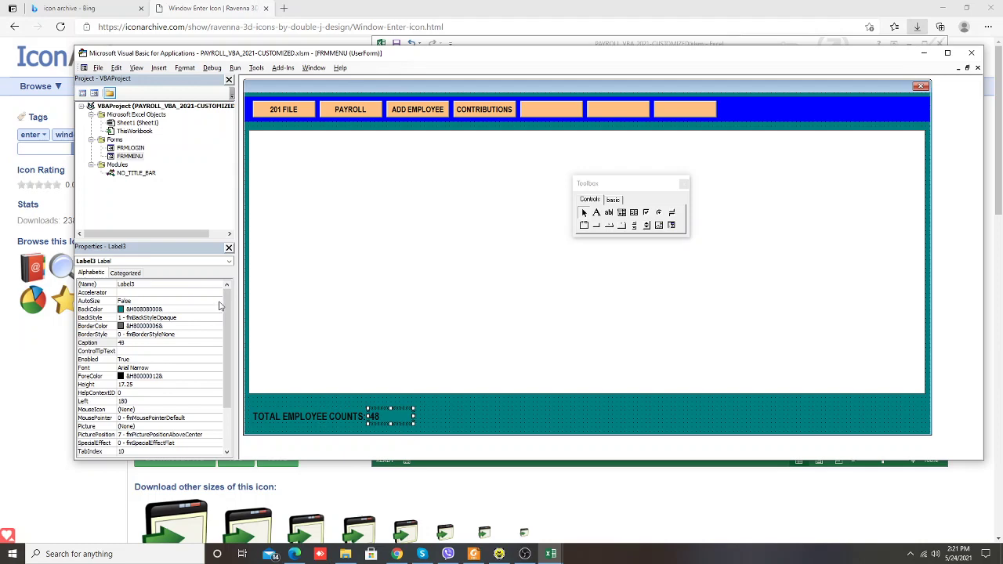
pyautogui.click(227, 328)
pyautogui.scroll(-3, 227, 327)
pyautogui.click(202, 418)
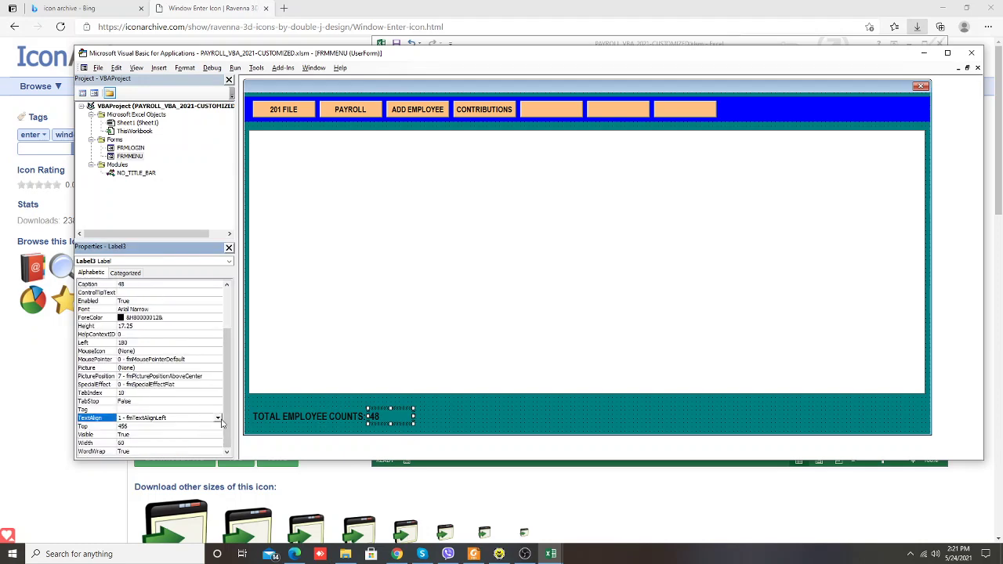
pyautogui.click(219, 420)
pyautogui.click(196, 435)
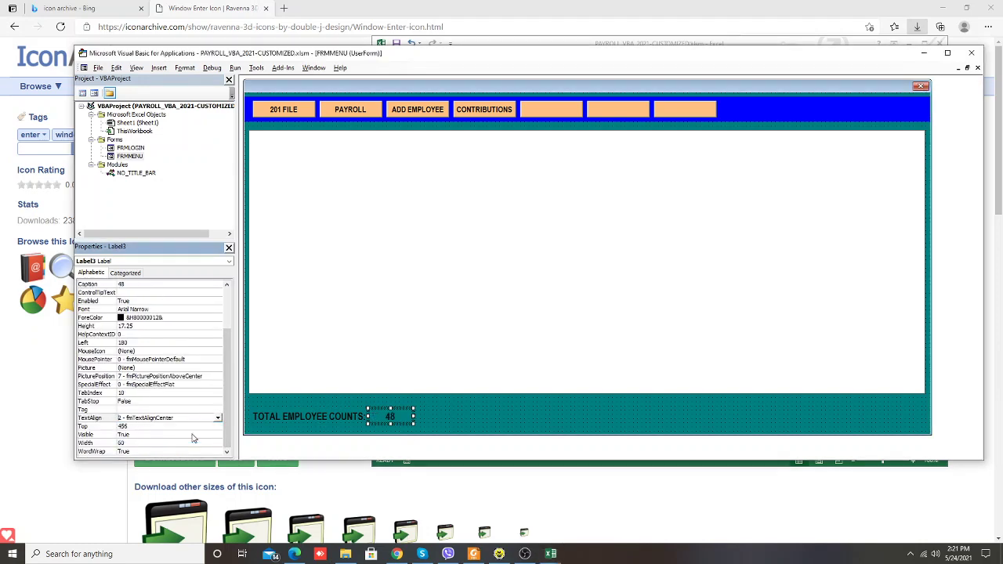
pyautogui.click(471, 418)
pyautogui.click(390, 416)
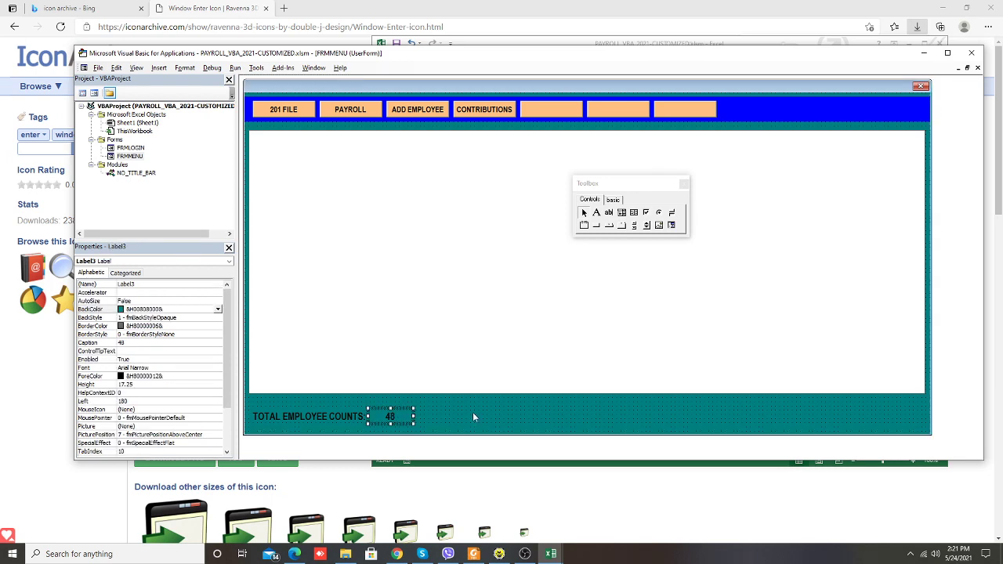
pyautogui.click(476, 412)
pyautogui.click(396, 422)
# Name the count label LBLEMPLOYEECOUNTS.
pyautogui.click(156, 286)
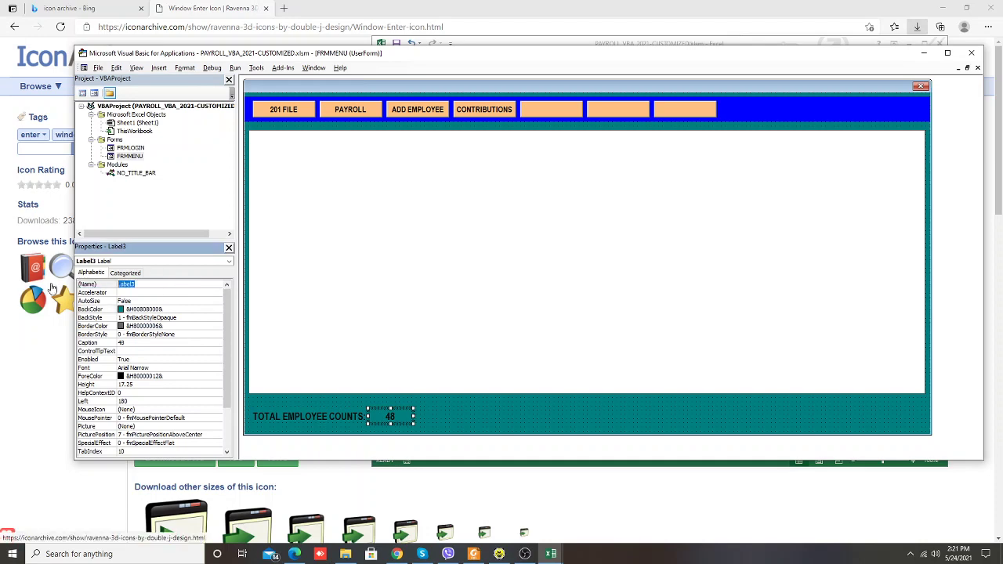
pyautogui.write('LBLEMPLOYEECOUNTS')
pyautogui.click(467, 420)
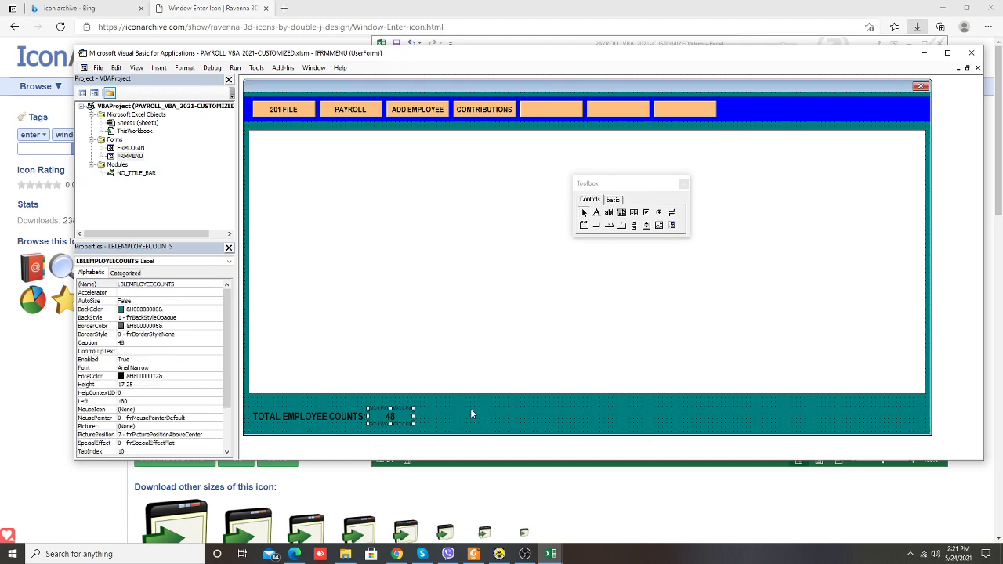
pyautogui.click(471, 414)
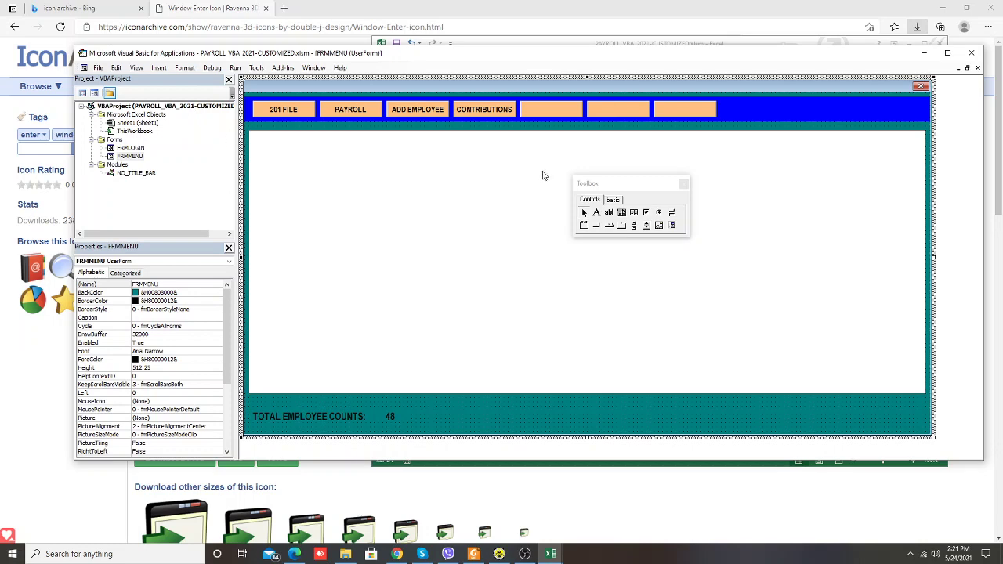
pyautogui.click(422, 114)
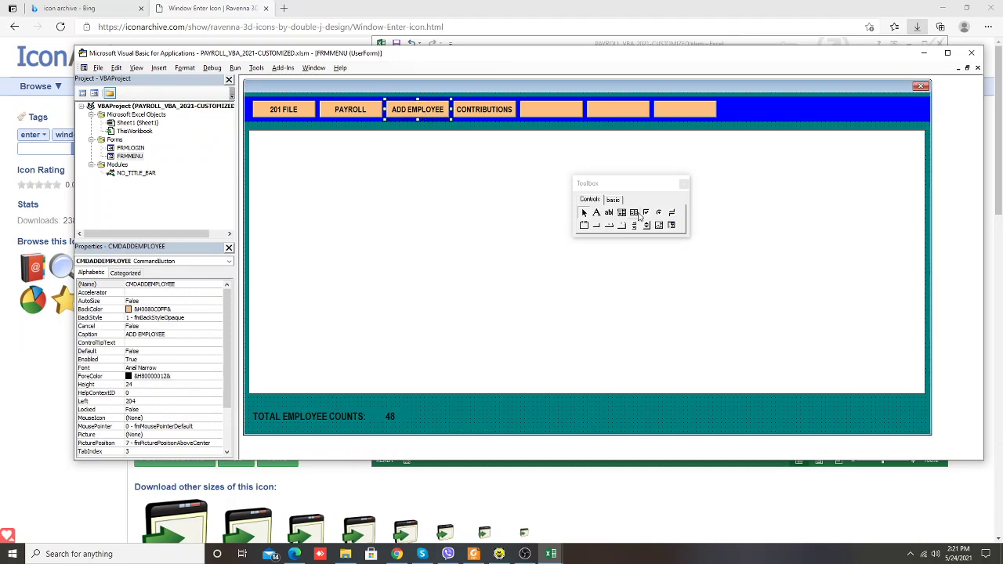
pyautogui.click(734, 112)
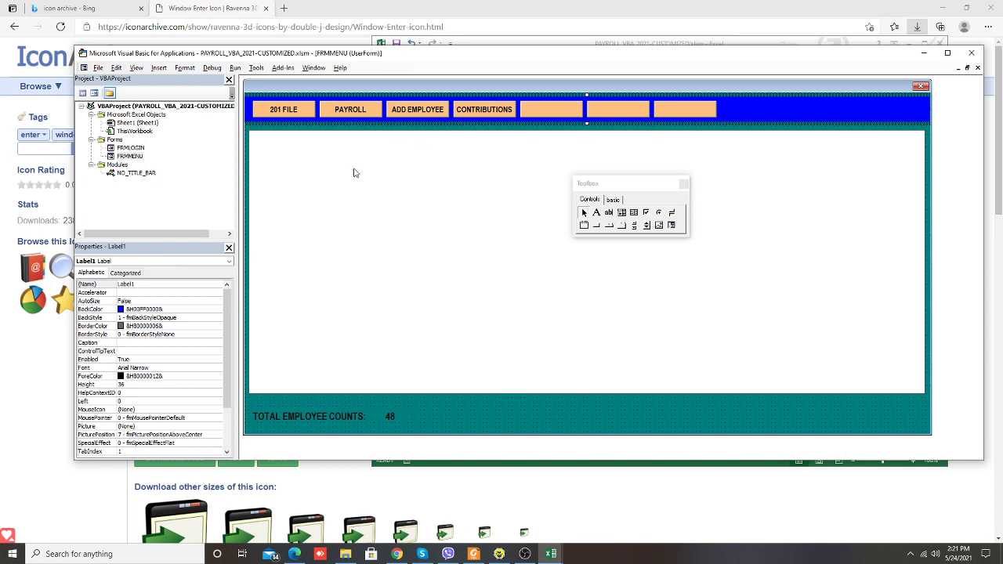
# Insert a new UserForm1 and drag it wider and taller.
pyautogui.click(341, 116)
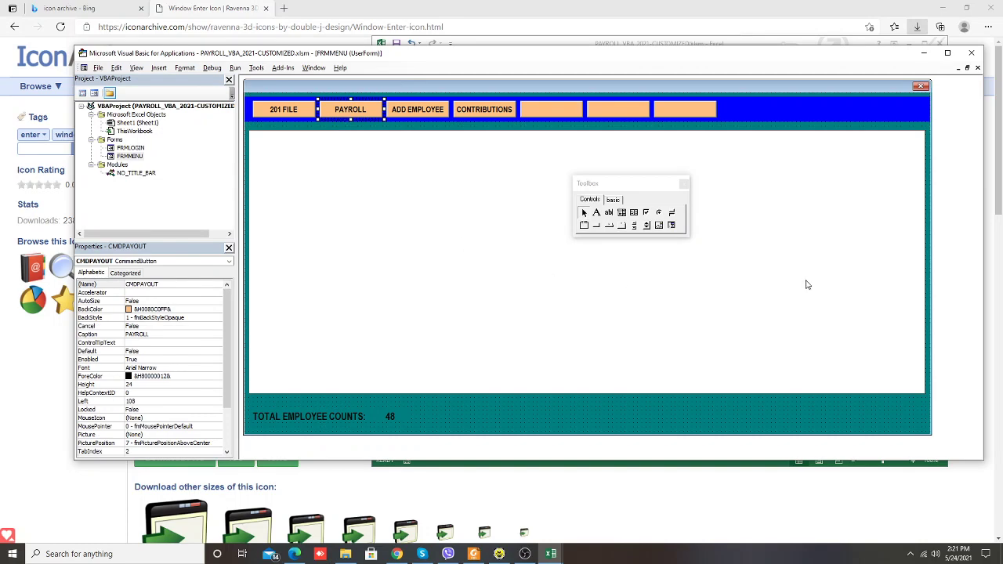
pyautogui.click(703, 423)
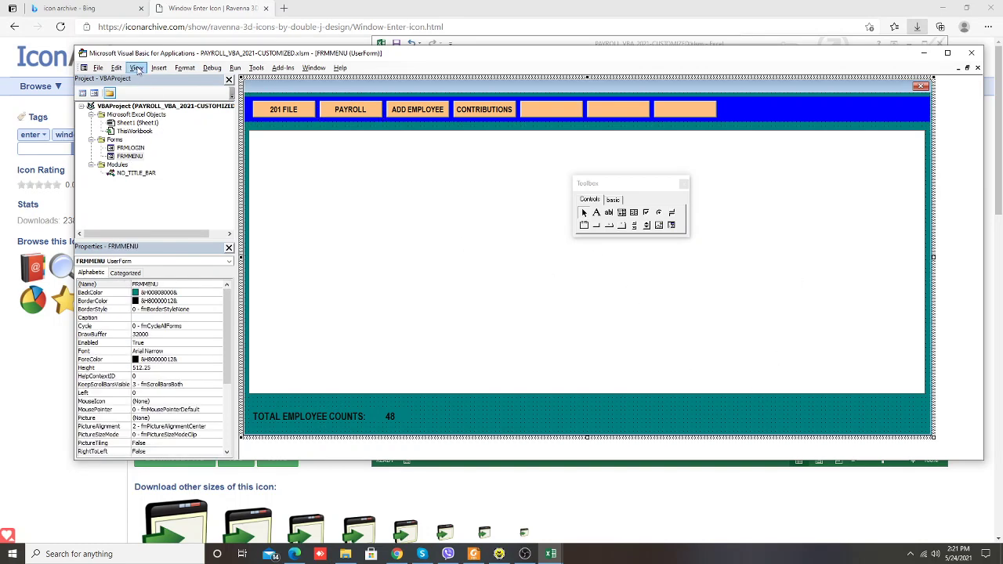
pyautogui.click(159, 68)
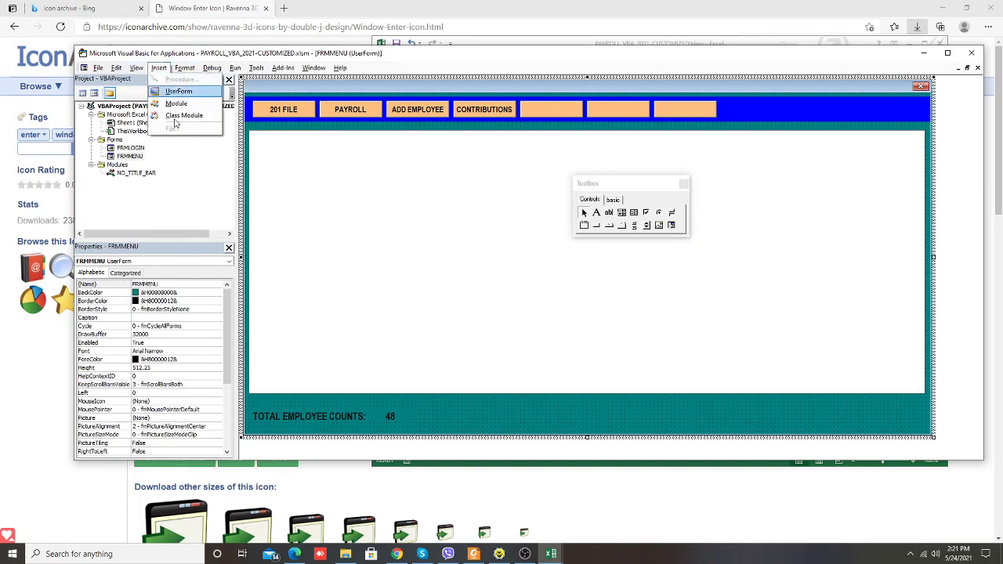
pyautogui.click(203, 123)
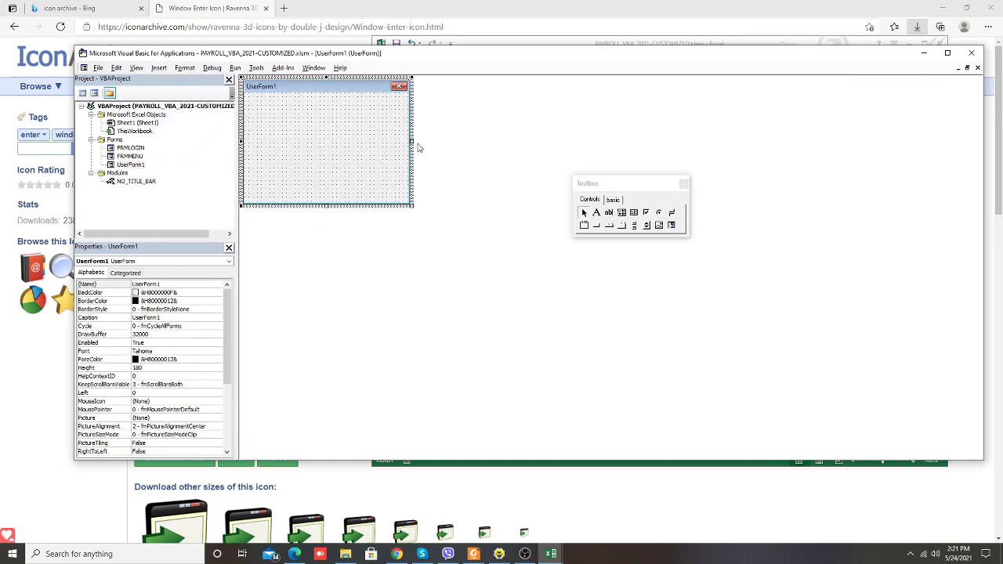
pyautogui.moveTo(411, 141); pyautogui.dragTo(768, 141)
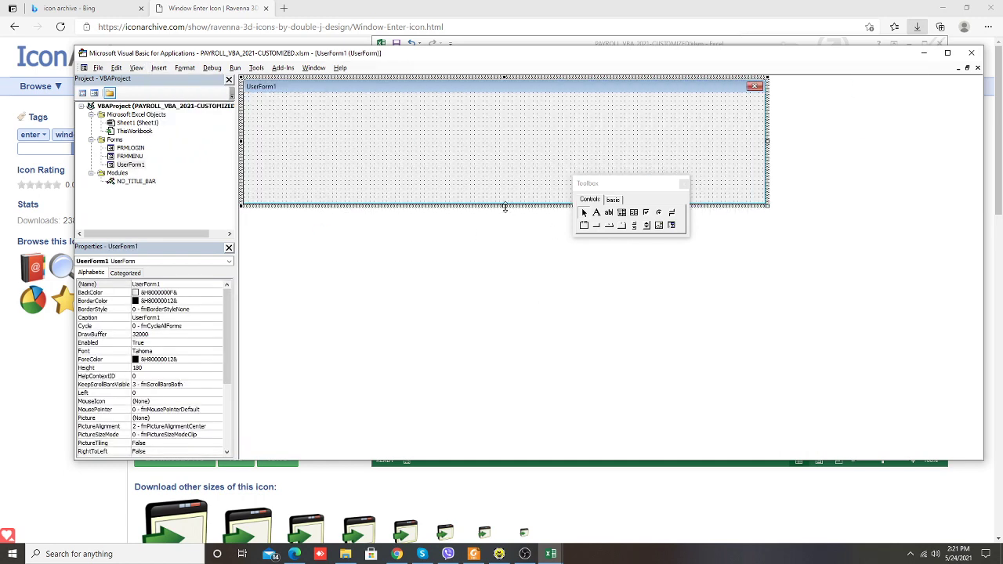
pyautogui.moveTo(505, 206); pyautogui.dragTo(505, 354)
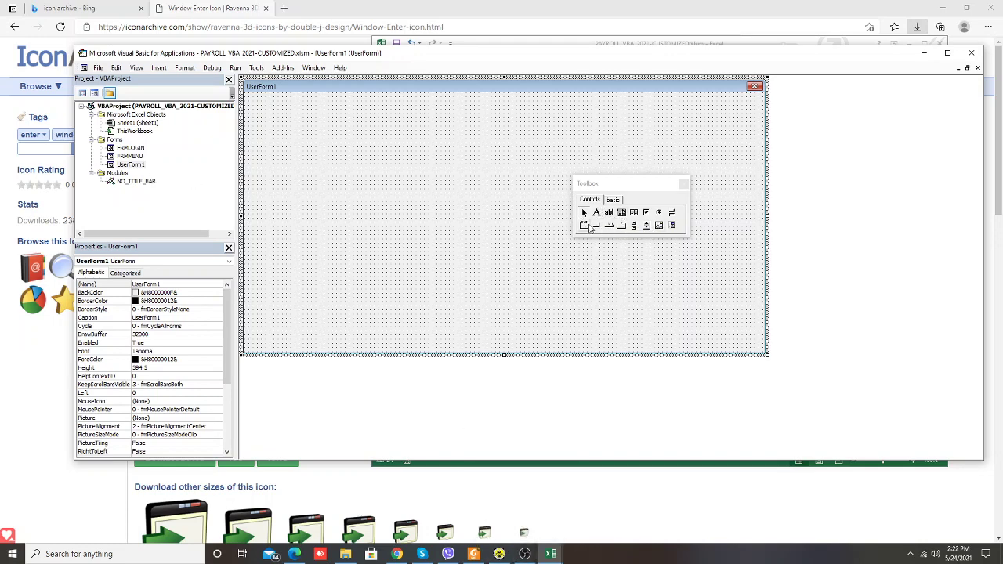
# Draw a frame near the form's top-left and set its (Name) to FRMADDEMPLOYEE.
pyautogui.click(585, 226)
pyautogui.moveTo(260, 95); pyautogui.dragTo(486, 179)
pyautogui.click(182, 287)
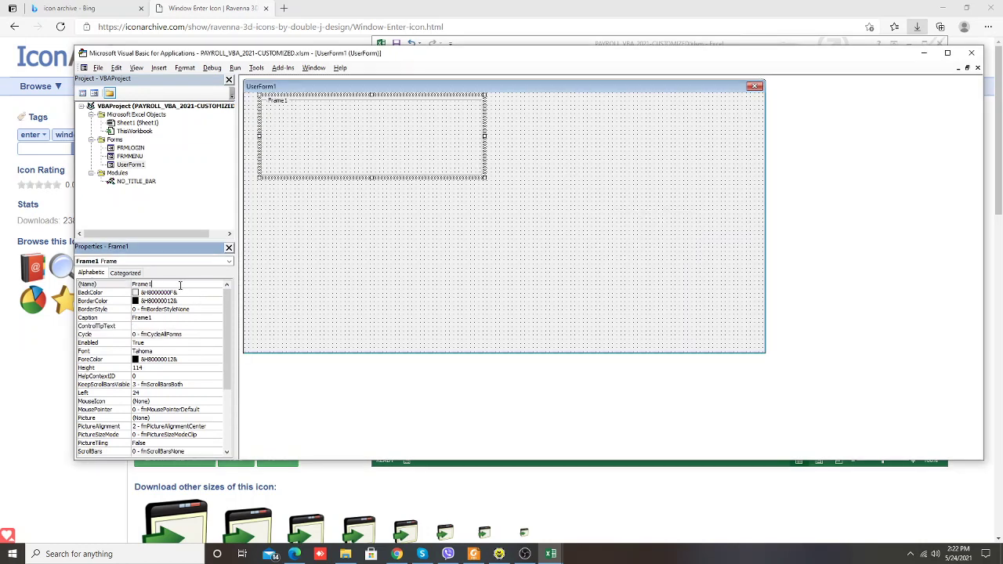
pyautogui.click(94, 283)
pyautogui.write('FRMADDEMPLOYEE')
pyautogui.click(163, 318)
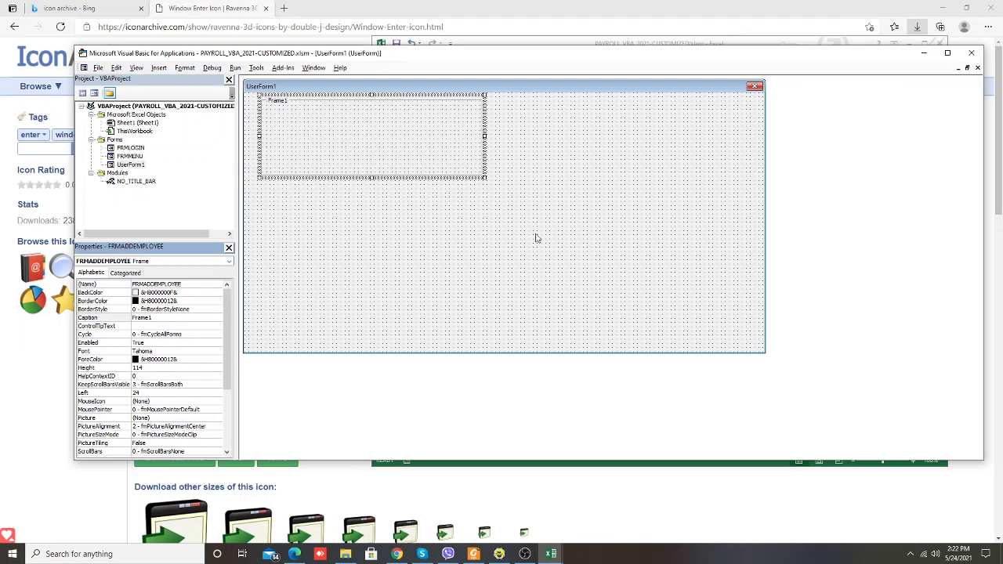
# Cut the misnamed FRMADDEMPLOYEE frame off UserForm1.
pyautogui.click(208, 286)
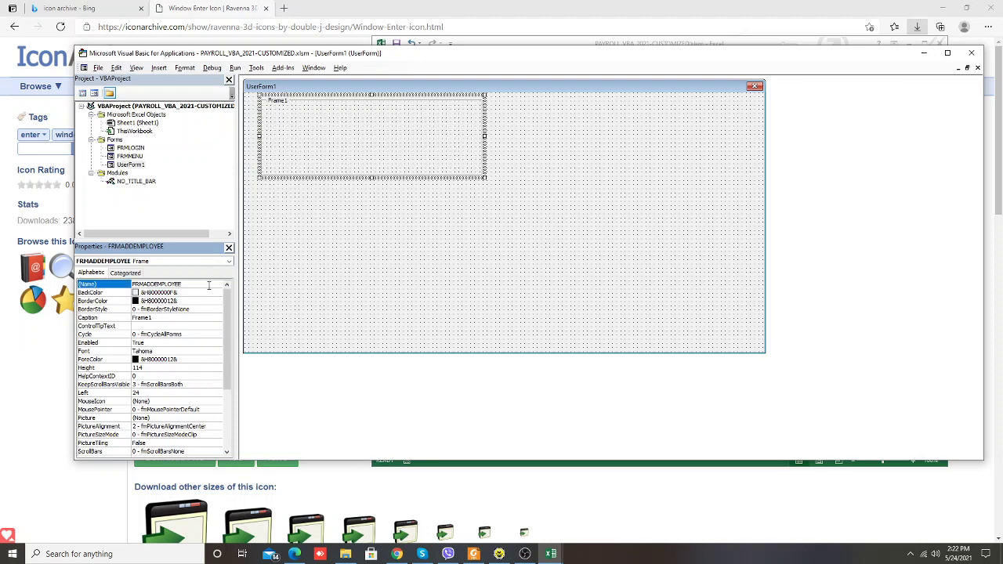
pyautogui.click(532, 217)
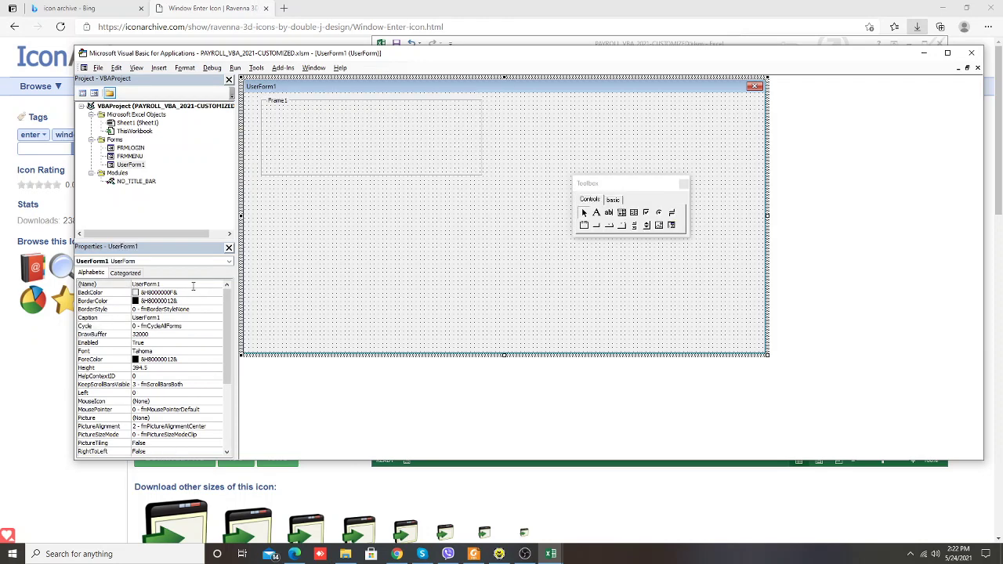
pyautogui.click(191, 285)
pyautogui.click(346, 179)
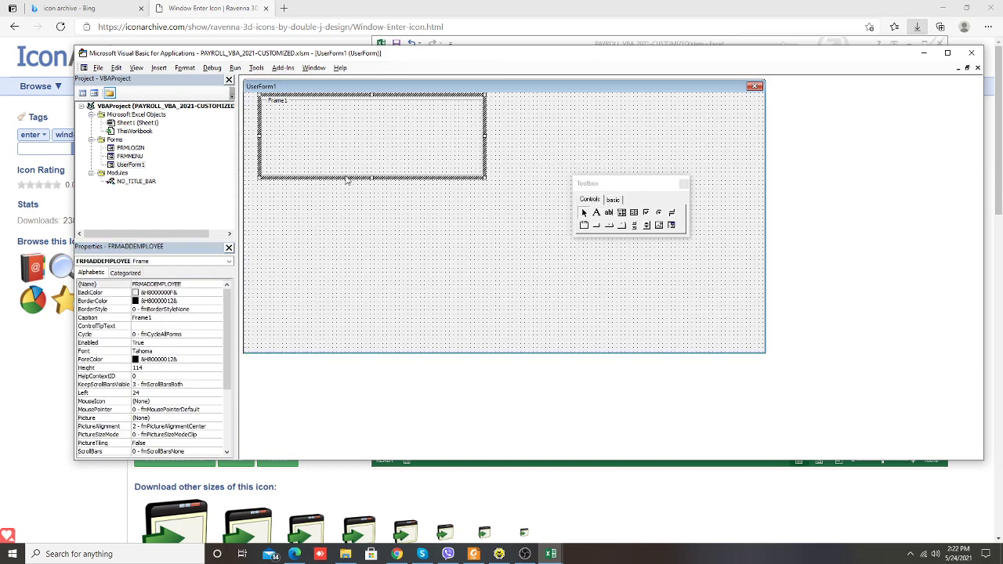
pyautogui.rightClick(396, 96)
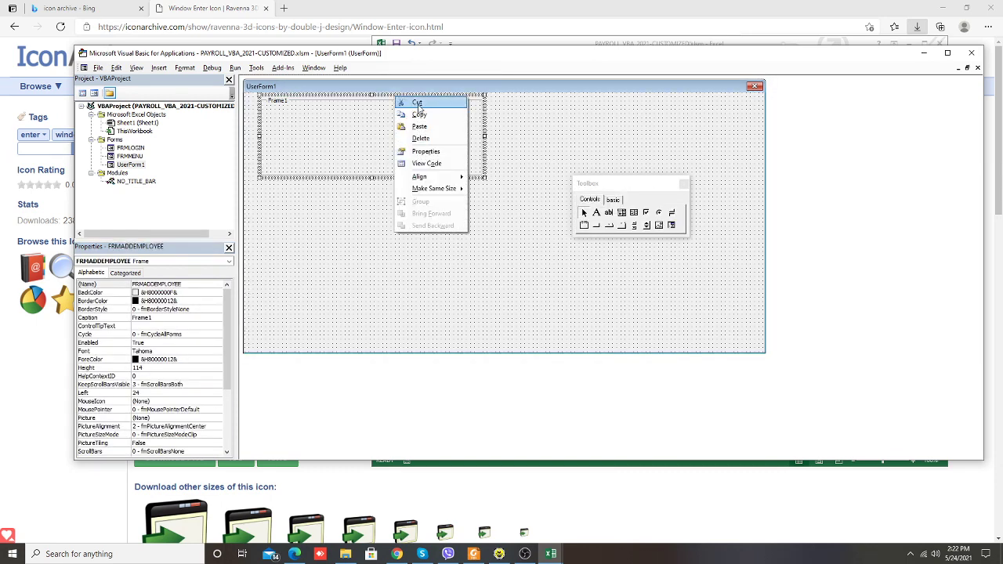
pyautogui.click(423, 102)
# Rename the userform FRMADDEMPLOYEE and clear its UserForm1 caption.
pyautogui.doubleClick(149, 284)
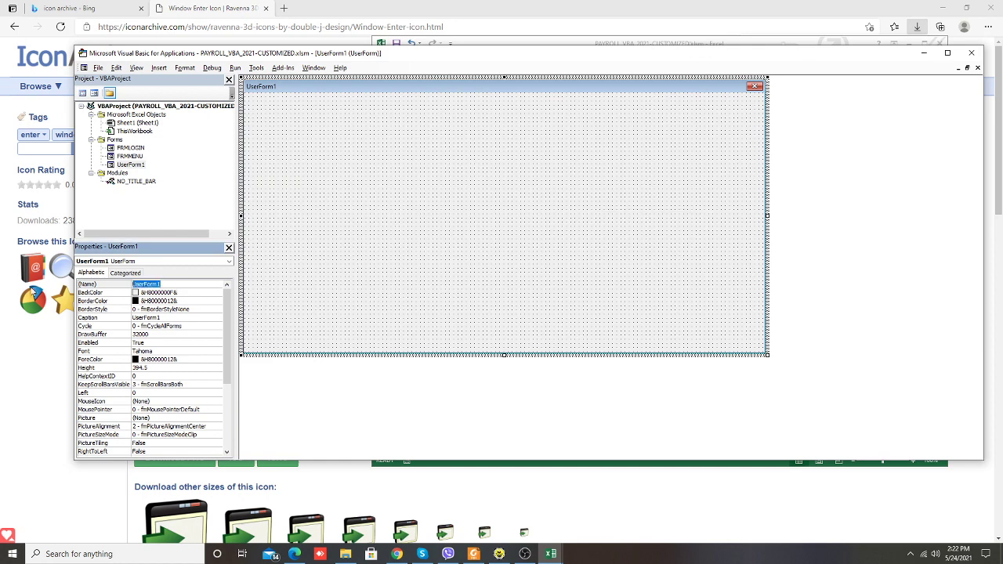
pyautogui.write('FRMADDEMPLOYEE')
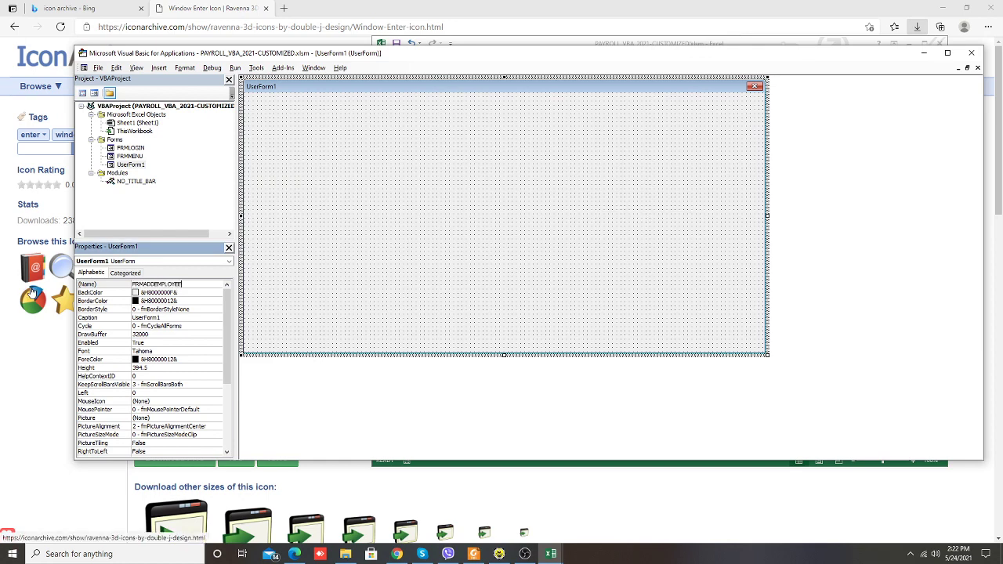
pyautogui.click(165, 312)
pyautogui.click(84, 317)
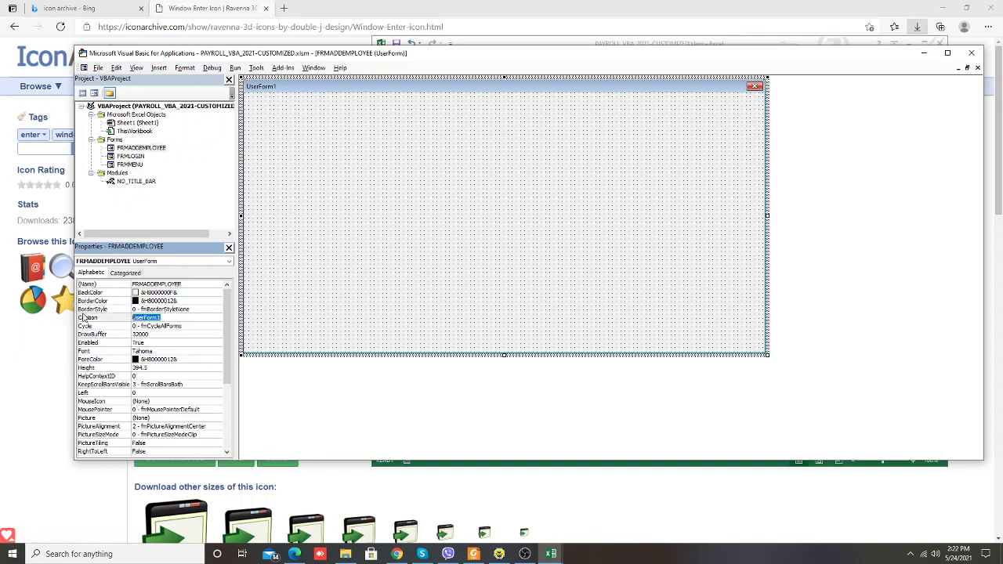
pyautogui.press('Delete')
pyautogui.click(378, 229)
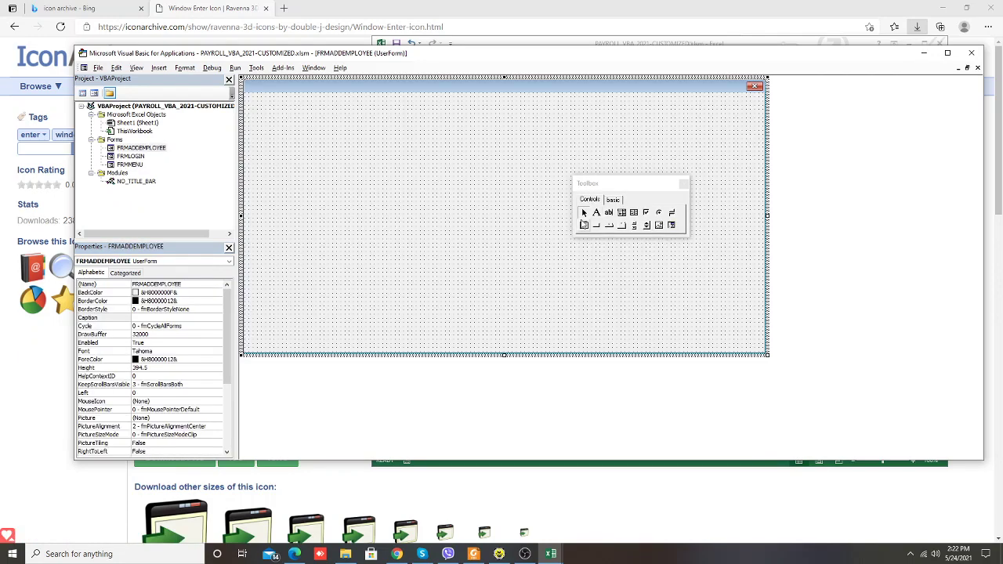
# Draw a new frame at the form's top-left and clear its Frame1 caption.
pyautogui.click(584, 225)
pyautogui.moveTo(263, 106); pyautogui.dragTo(536, 221)
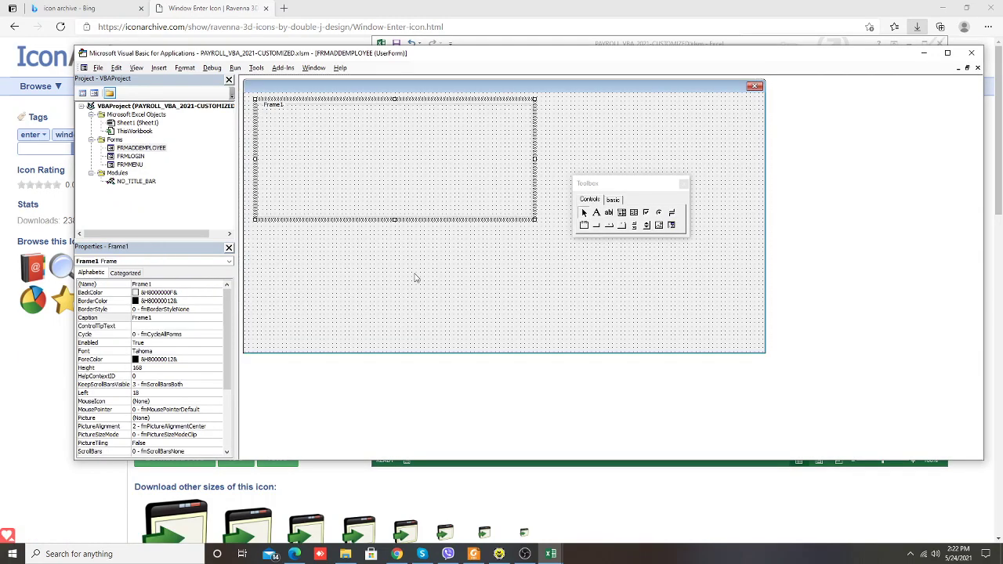
pyautogui.click(160, 318)
pyautogui.click(159, 286)
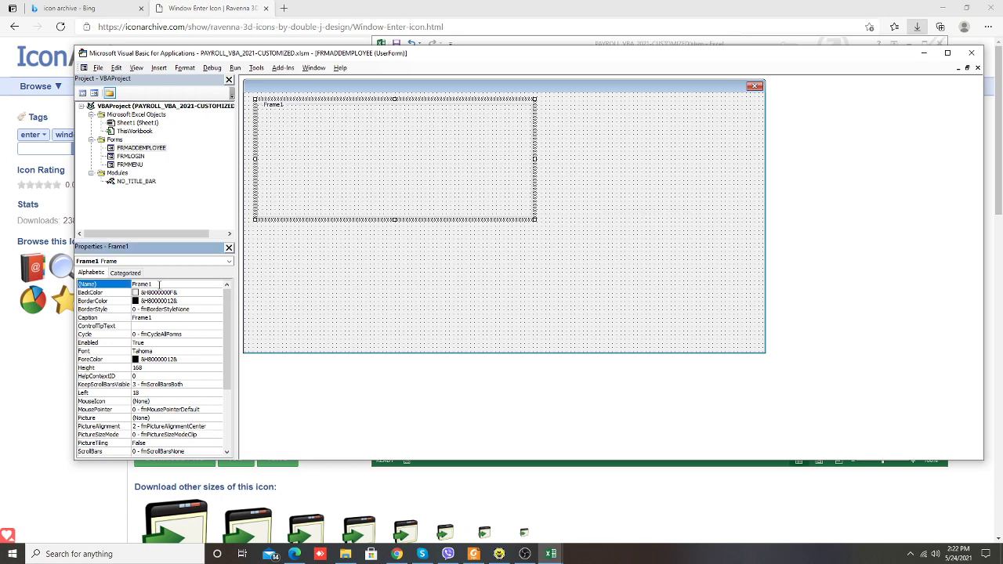
pyautogui.click(164, 317)
pyautogui.press('Delete')
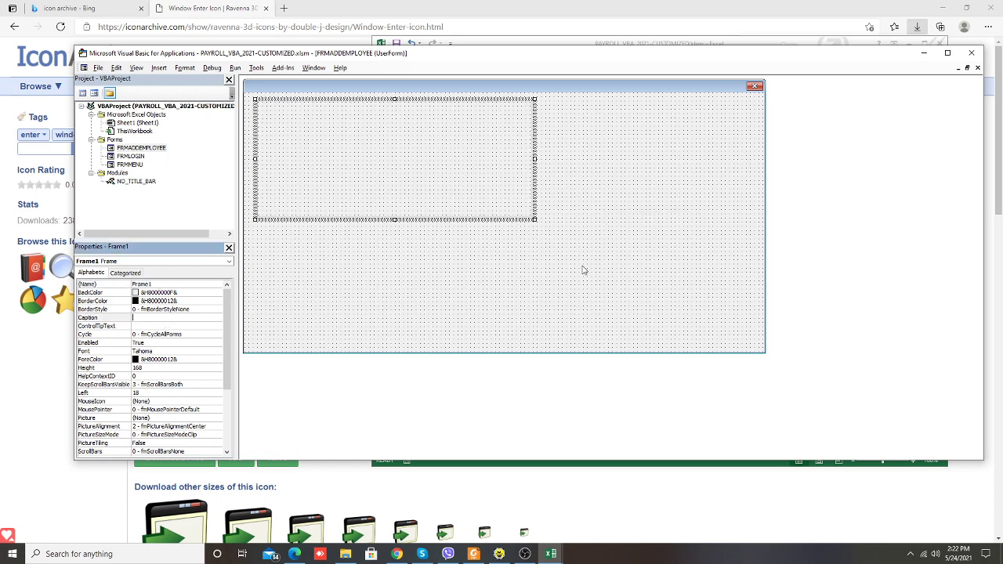
pyautogui.click(582, 269)
pyautogui.click(441, 106)
pyautogui.moveTo(436, 105); pyautogui.dragTo(430, 104)
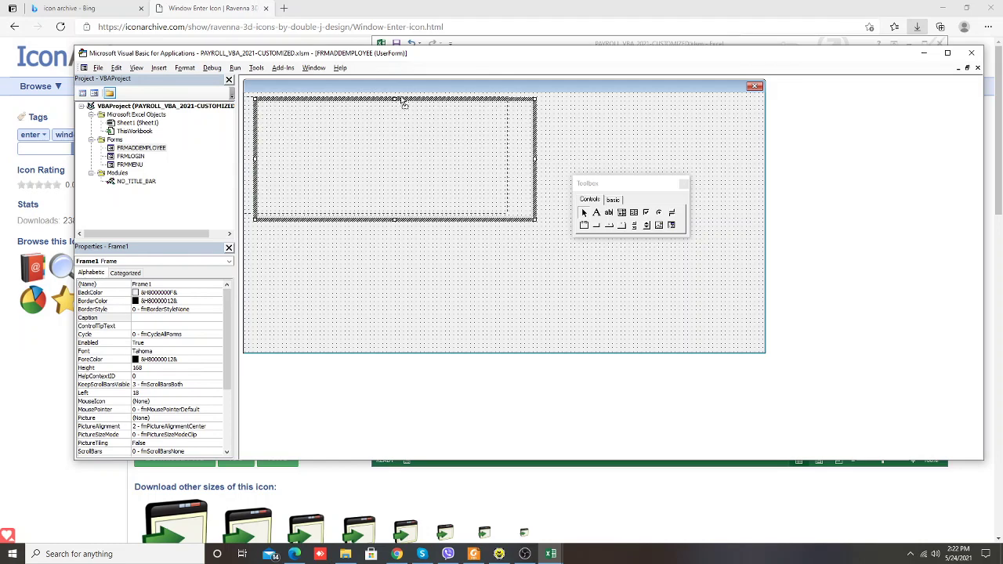
# Look over the form's BackColor choices without changing them, then select its Font property.
pyautogui.click(624, 134)
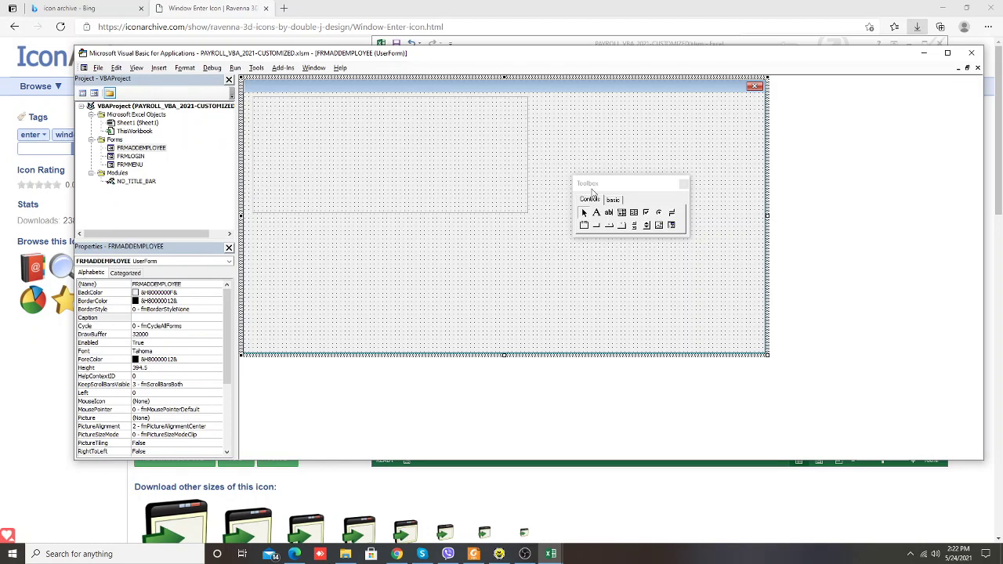
pyautogui.click(192, 293)
pyautogui.click(218, 293)
pyautogui.click(184, 391)
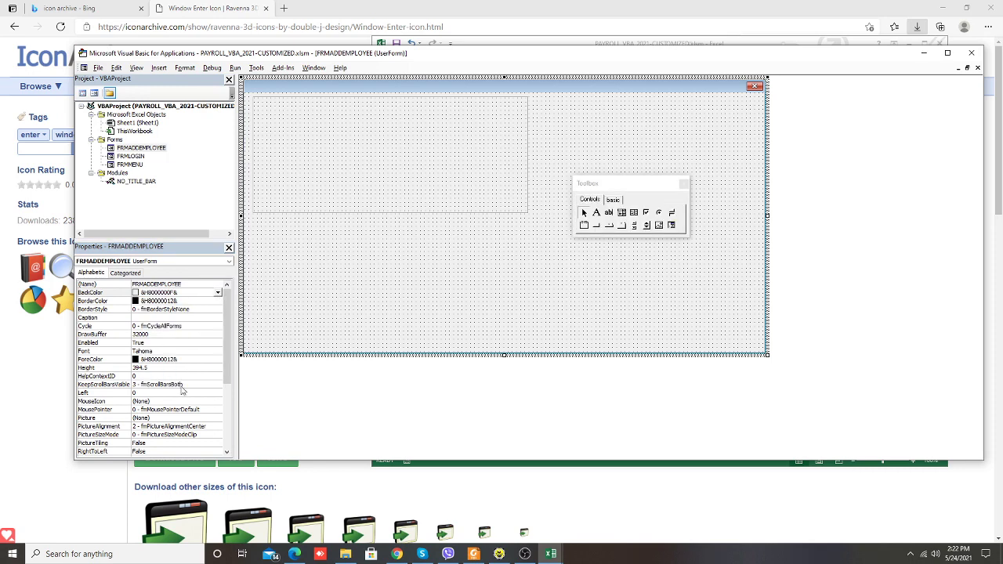
pyautogui.click(188, 402)
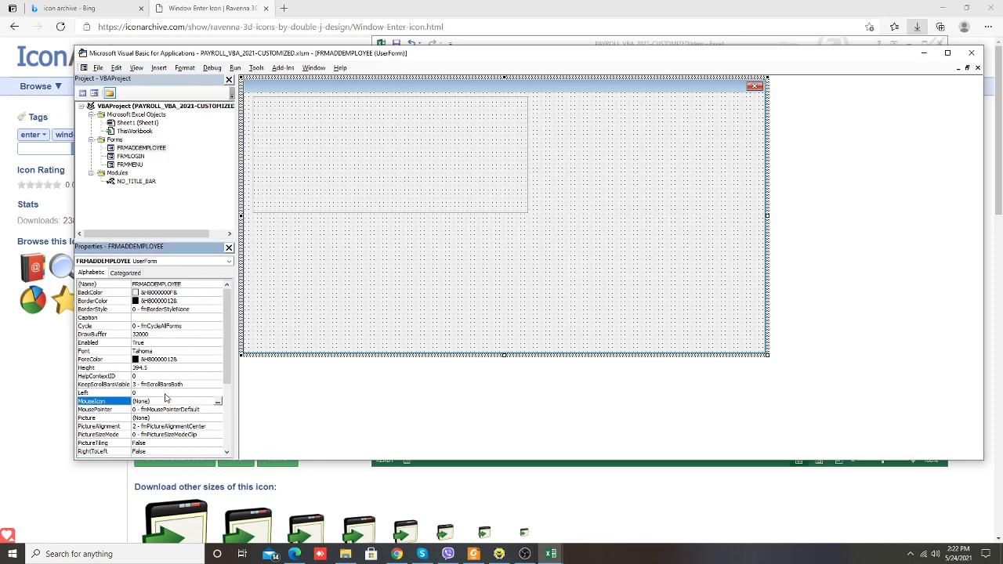
pyautogui.click(474, 265)
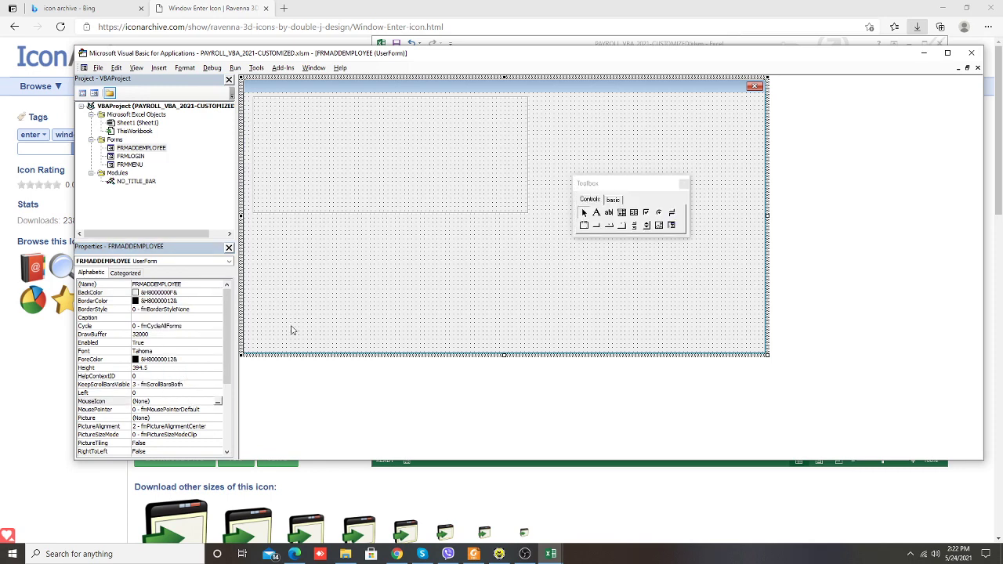
pyautogui.click(218, 352)
# Set the FRMADDEMPLOYEE form's font to Arial Narrow, size 10.
pyautogui.click(218, 353)
pyautogui.write('ARIA')
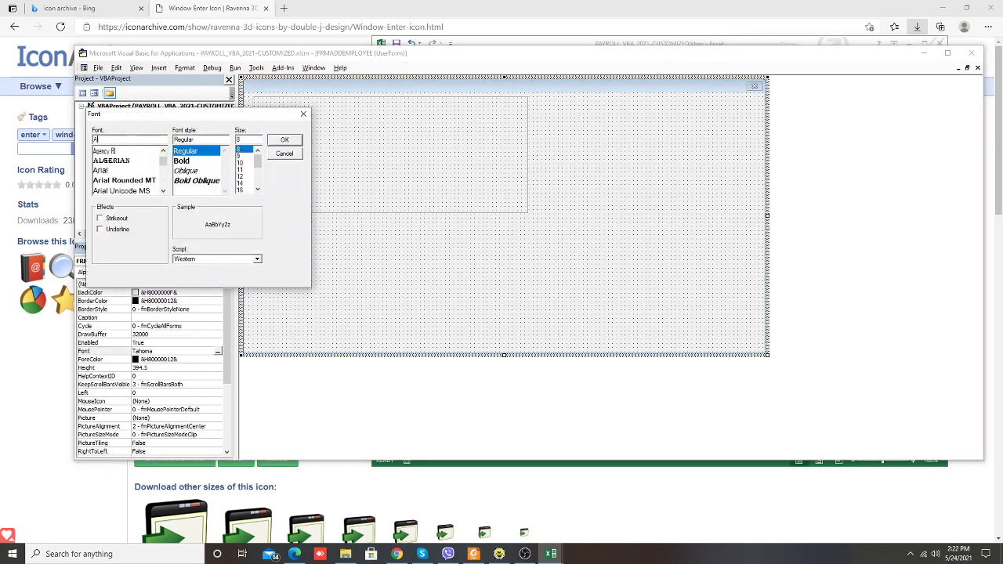
pyautogui.click(126, 150)
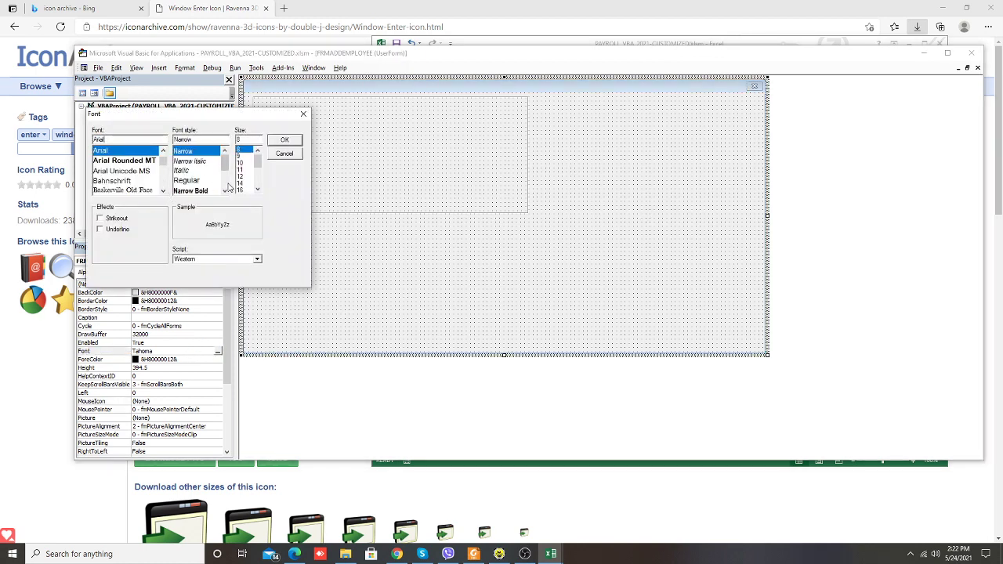
pyautogui.click(246, 166)
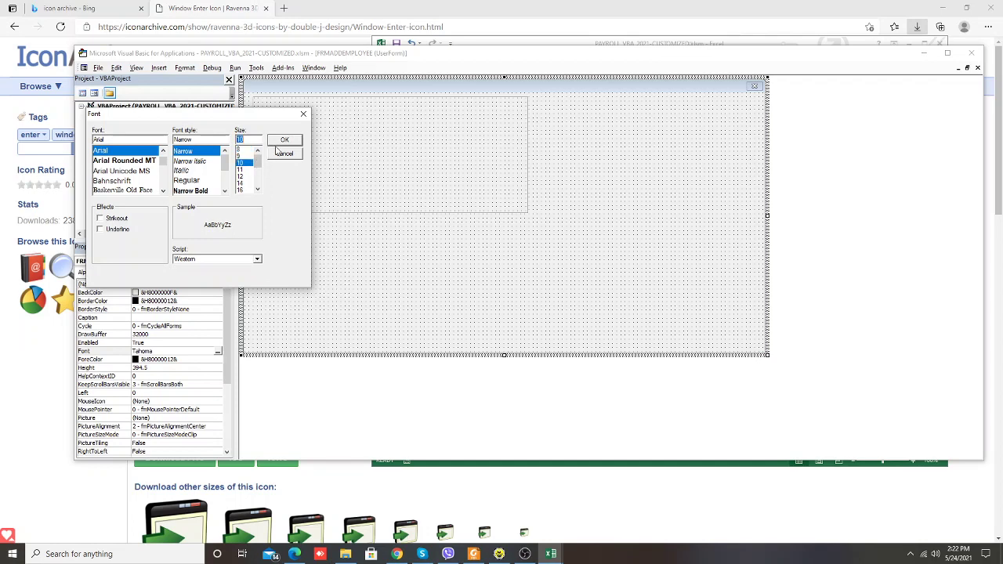
pyautogui.click(284, 140)
# Select the frame and go back from the code window to the form design.
pyautogui.click(394, 182)
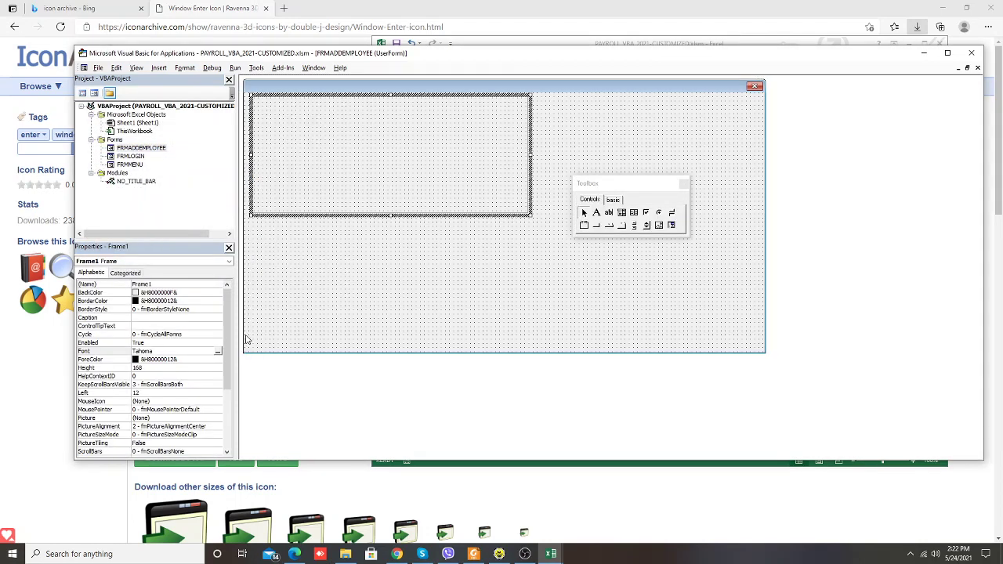
pyautogui.moveTo(228, 316); pyautogui.dragTo(229, 323)
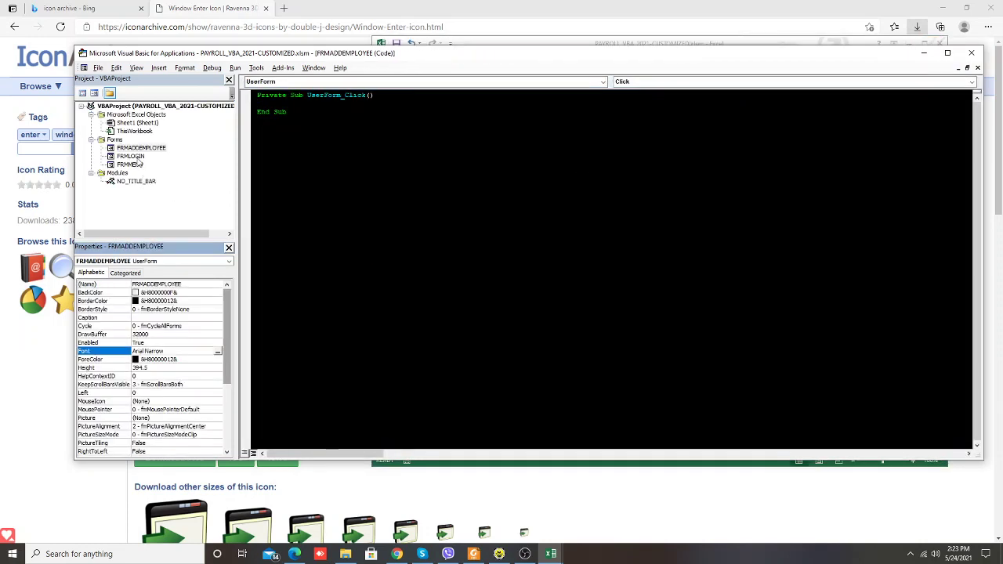
pyautogui.doubleClick(141, 149)
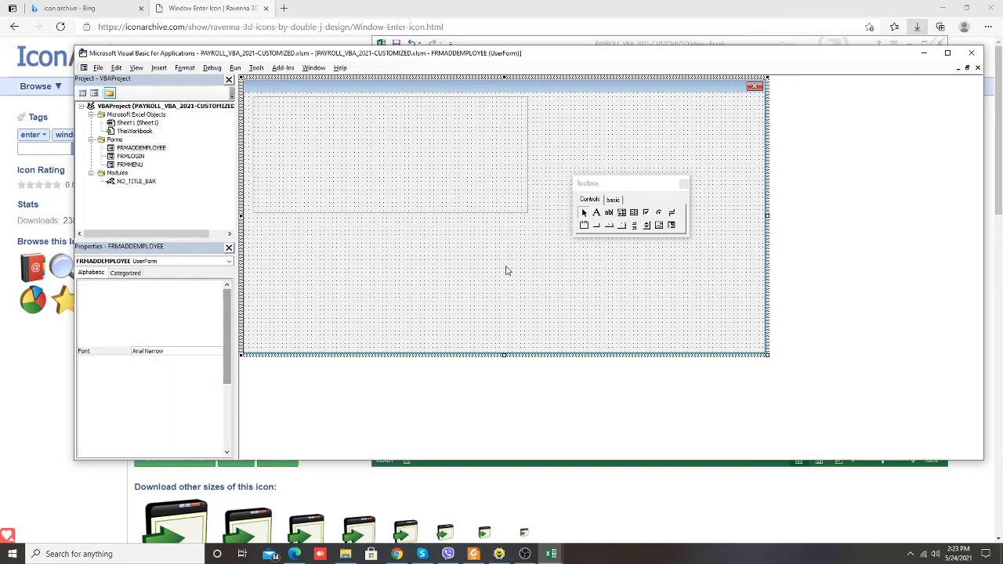
# Try teal, then bright cyan, as the form's Palette BackColor and preview it with F5.
pyautogui.click(188, 293)
pyautogui.click(218, 293)
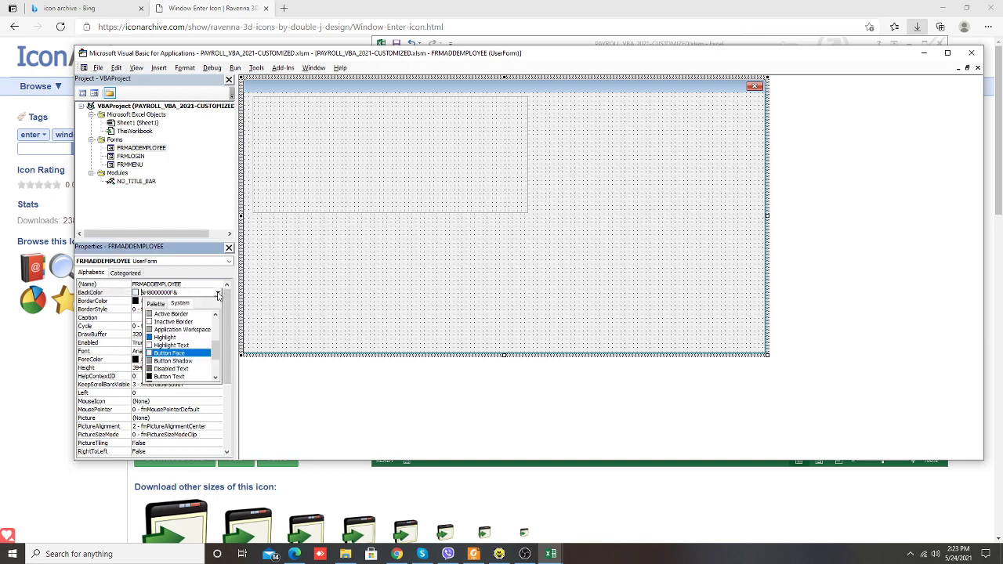
pyautogui.click(160, 303)
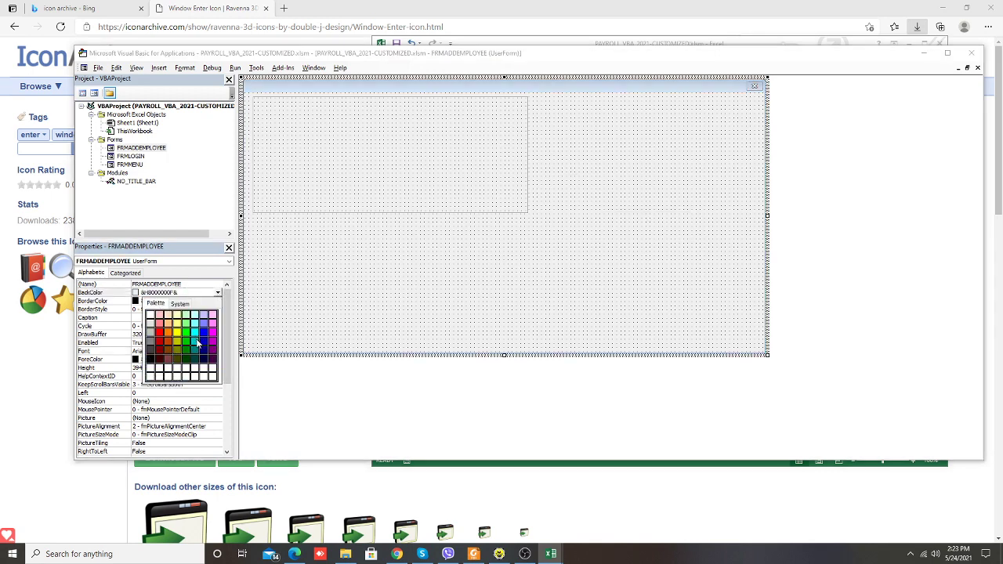
pyautogui.click(198, 343)
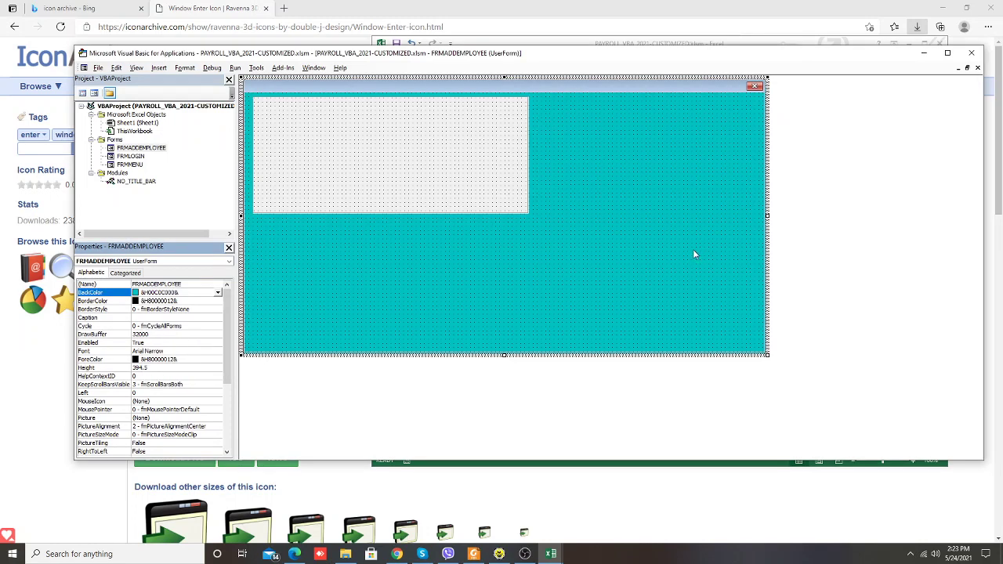
pyautogui.click(218, 293)
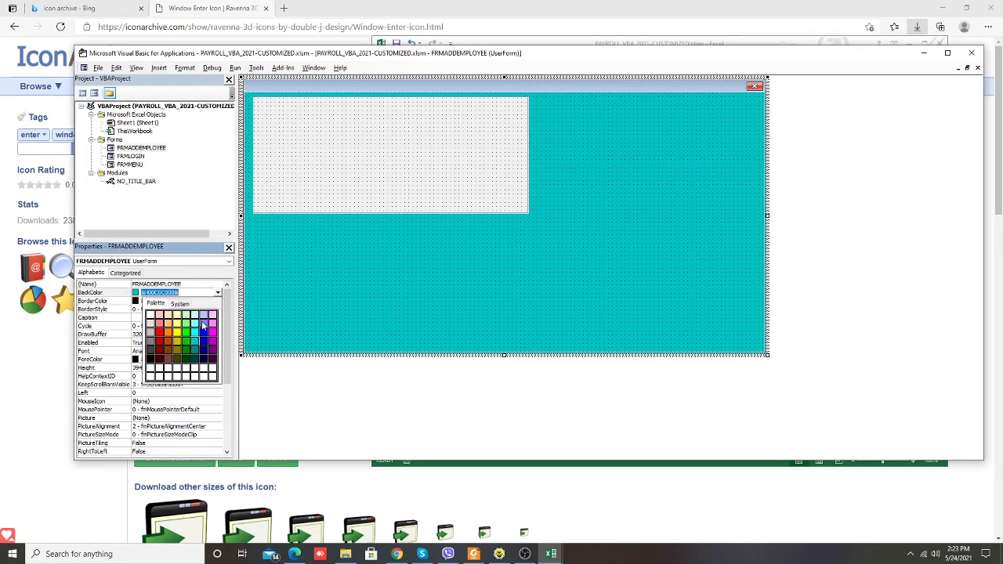
pyautogui.click(196, 333)
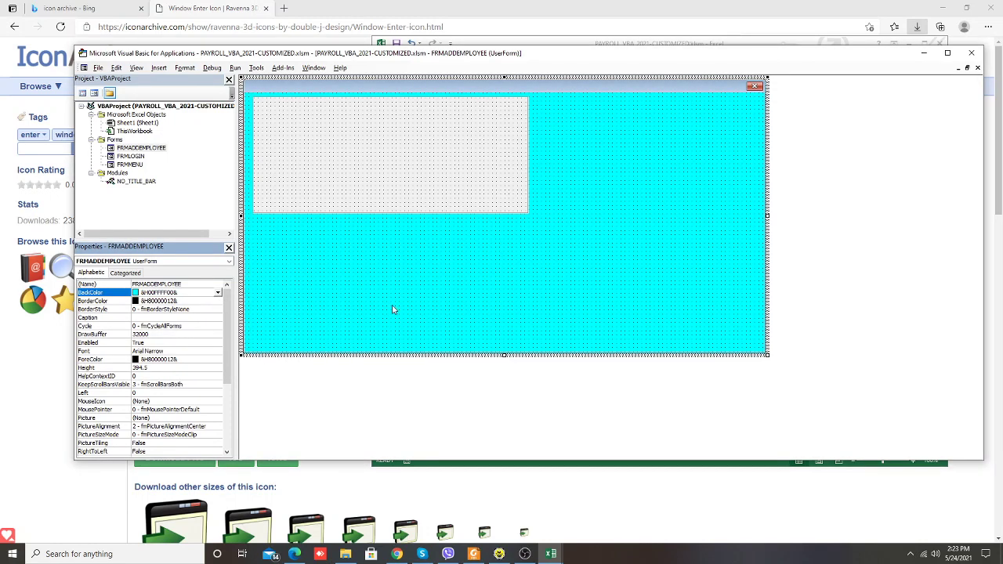
pyautogui.click(267, 317)
pyautogui.press('F5')
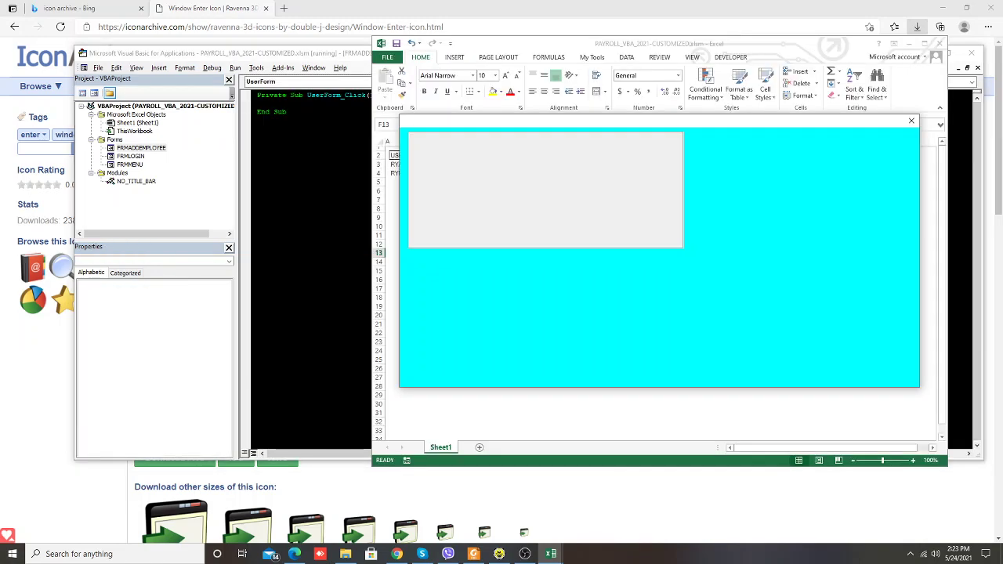
pyautogui.click(911, 121)
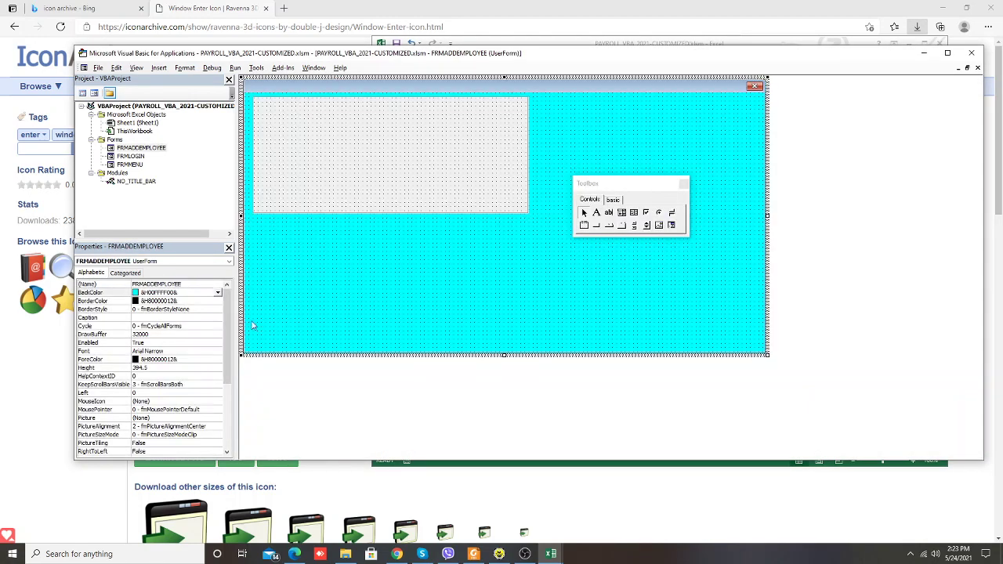
# Try dark teal and lighter teal backgrounds and preview the form again.
pyautogui.click(217, 292)
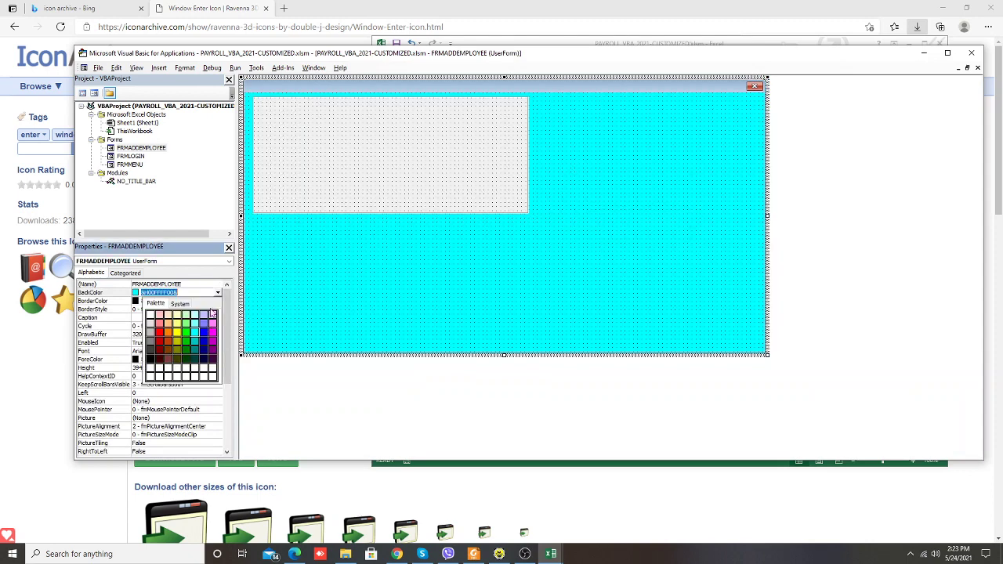
pyautogui.click(196, 352)
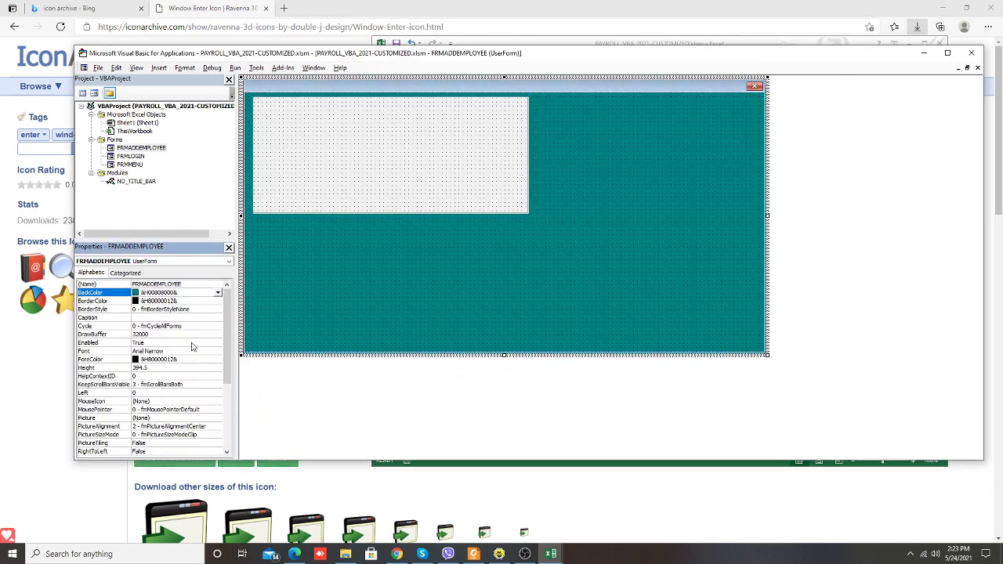
pyautogui.click(217, 292)
pyautogui.click(200, 343)
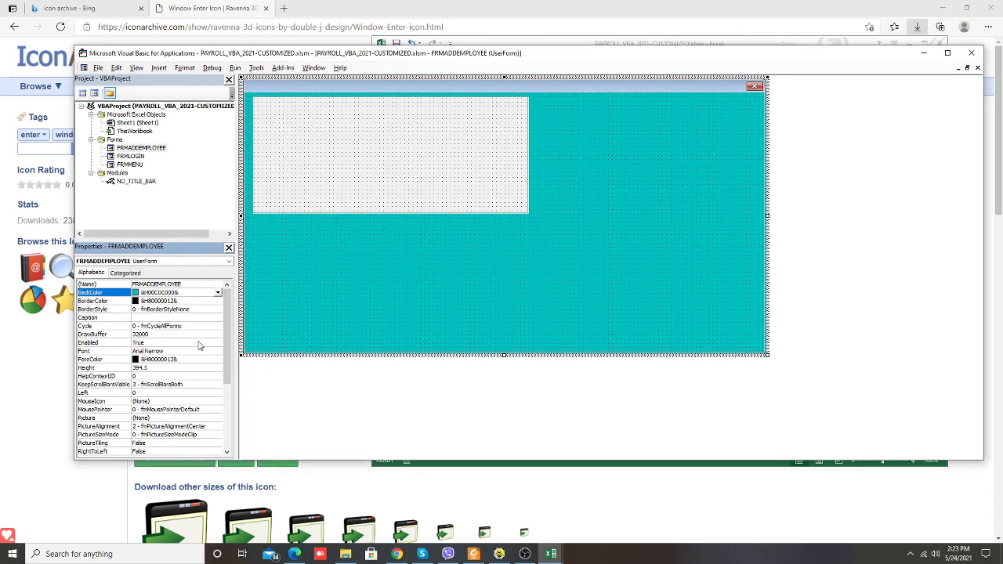
pyautogui.click(303, 324)
pyautogui.press('F5')
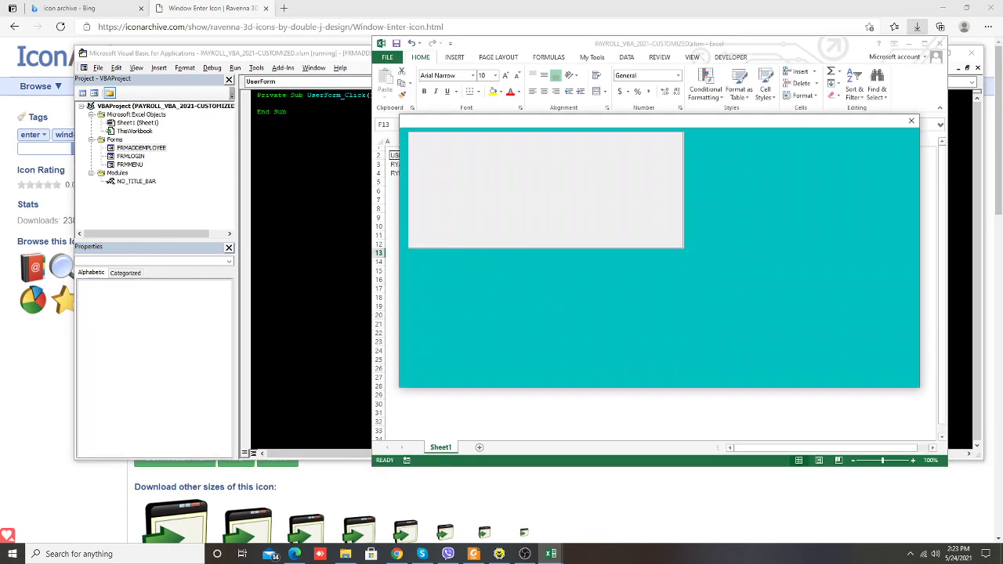
pyautogui.click(912, 120)
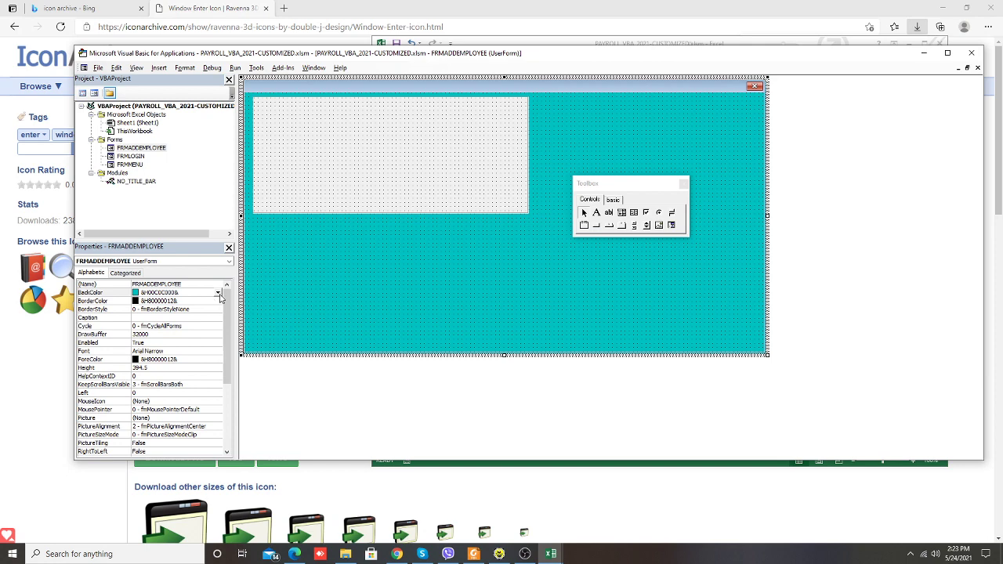
# Try green, bright green and light cyan backgrounds and preview the form.
pyautogui.click(218, 293)
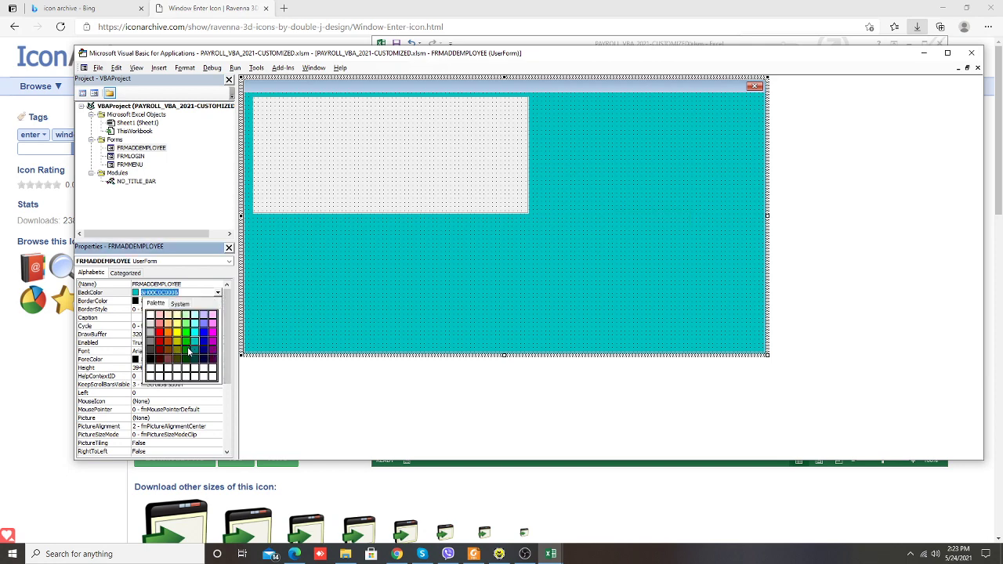
pyautogui.click(188, 351)
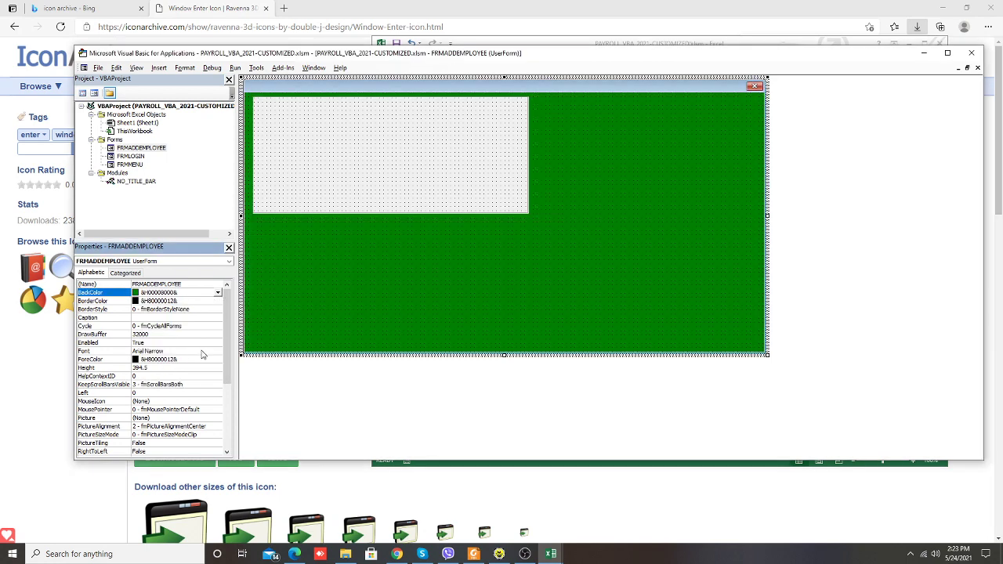
pyautogui.click(219, 293)
pyautogui.click(188, 333)
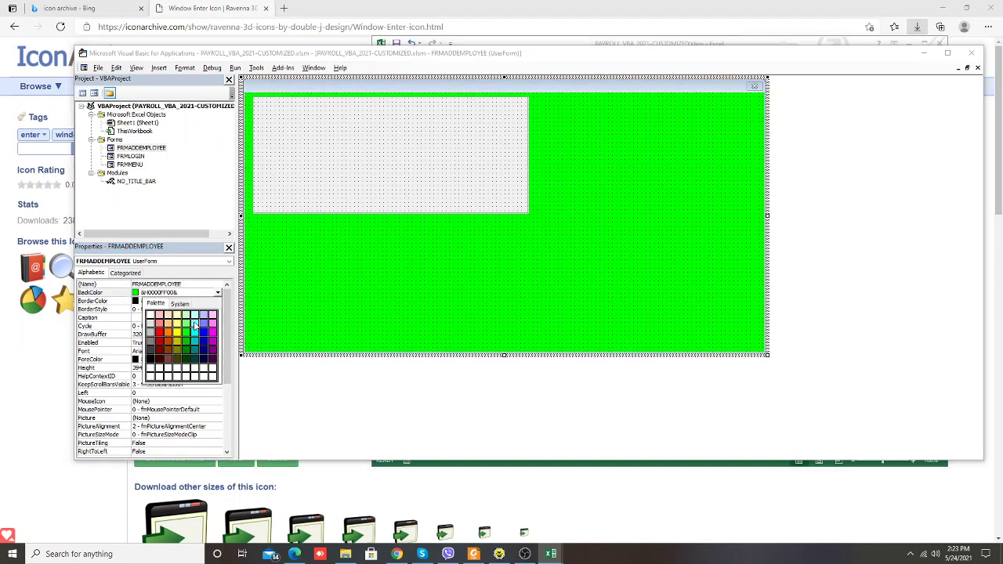
pyautogui.click(194, 326)
pyautogui.click(494, 286)
pyautogui.press('F5')
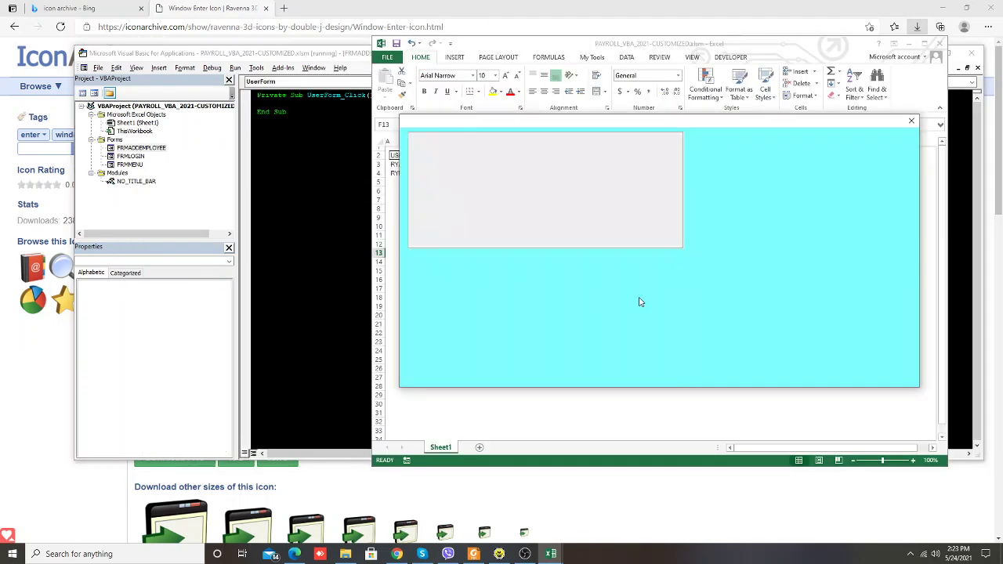
pyautogui.click(911, 120)
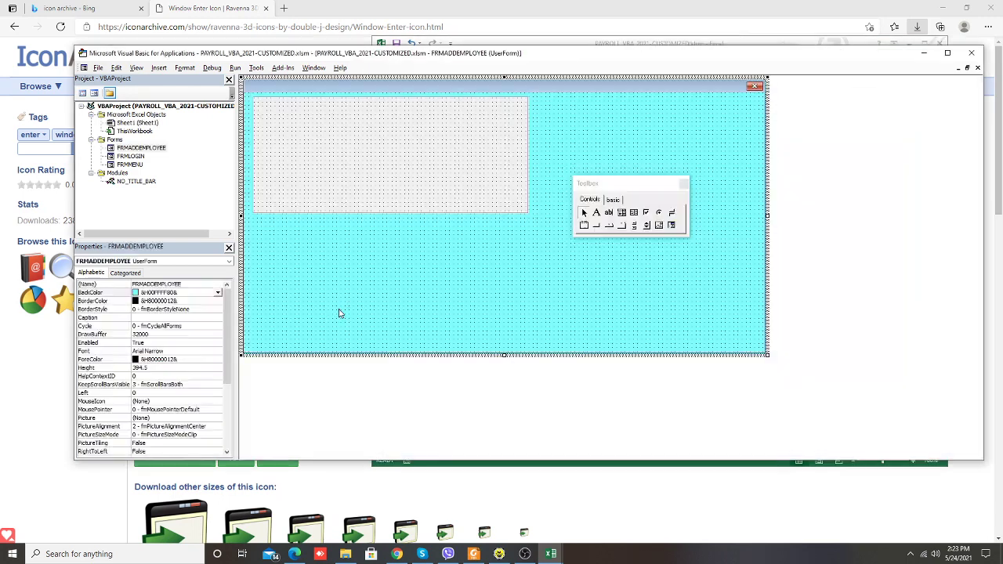
# Settle on teal &H00C0C000& for the form background and confirm it in a test run.
pyautogui.click(217, 293)
pyautogui.click(200, 343)
pyautogui.click(539, 278)
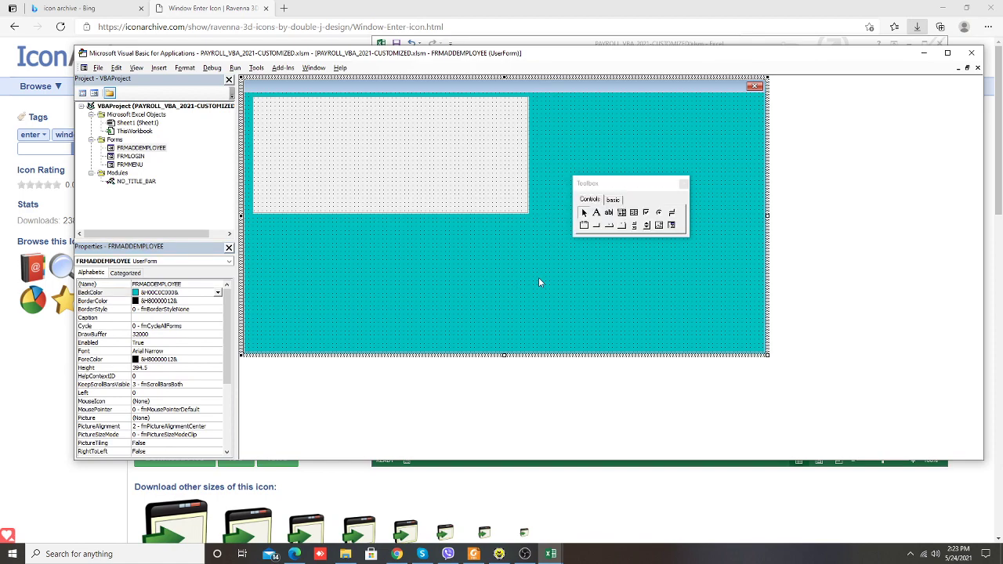
pyautogui.press('F5')
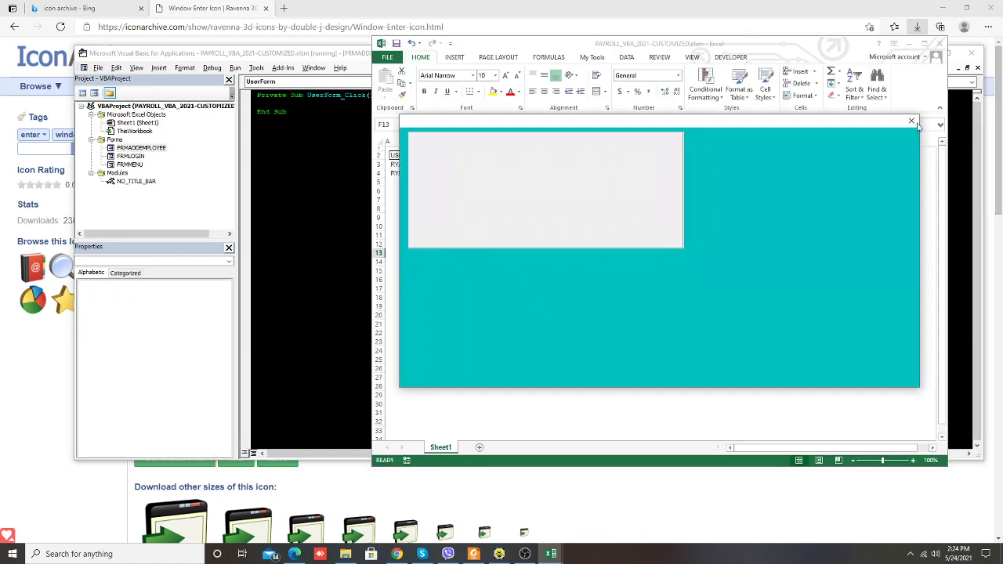
pyautogui.click(913, 122)
pyautogui.click(387, 202)
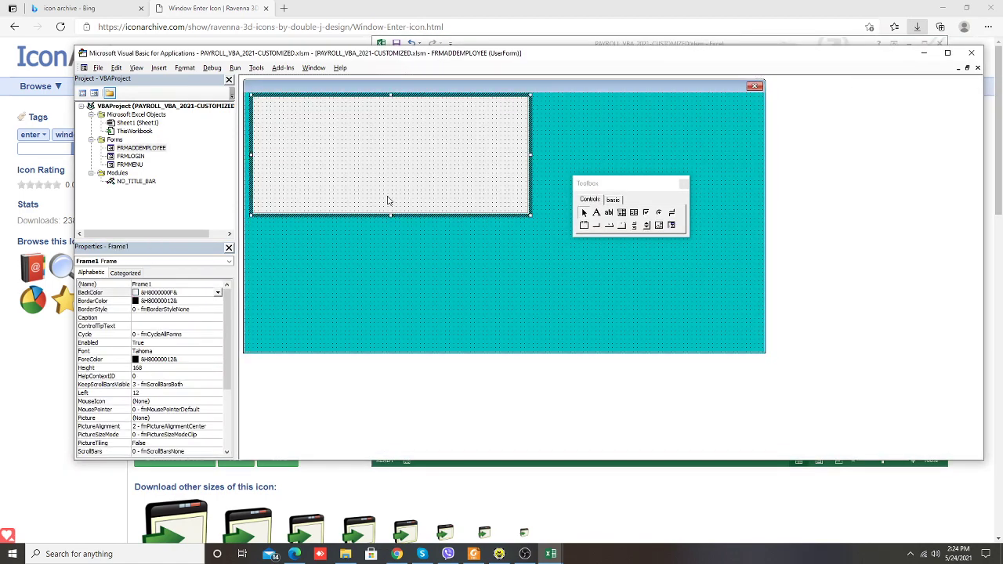
# Check Frame1's BorderStyle options, leaving it borderless for now.
pyautogui.click(196, 310)
pyautogui.click(217, 309)
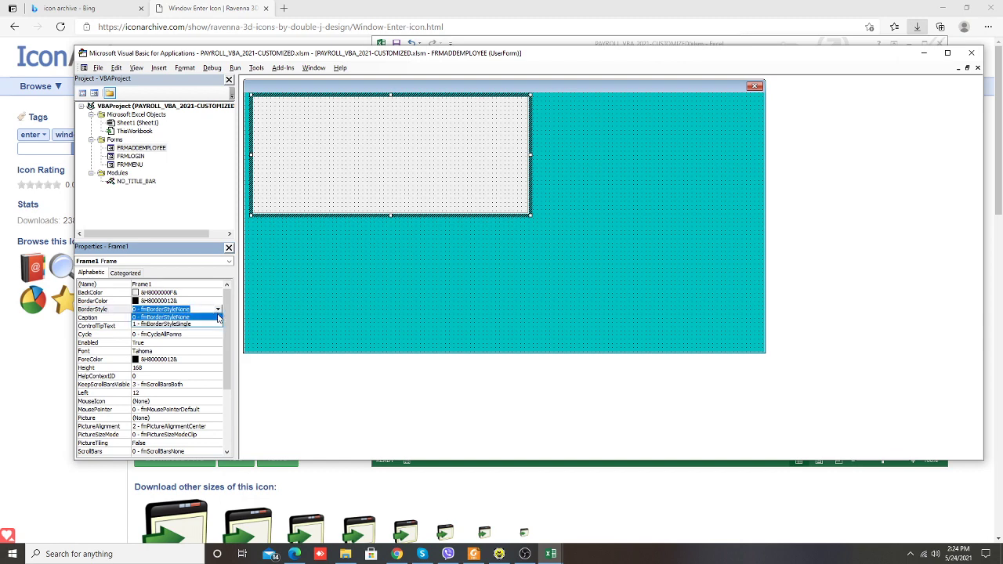
pyautogui.click(219, 316)
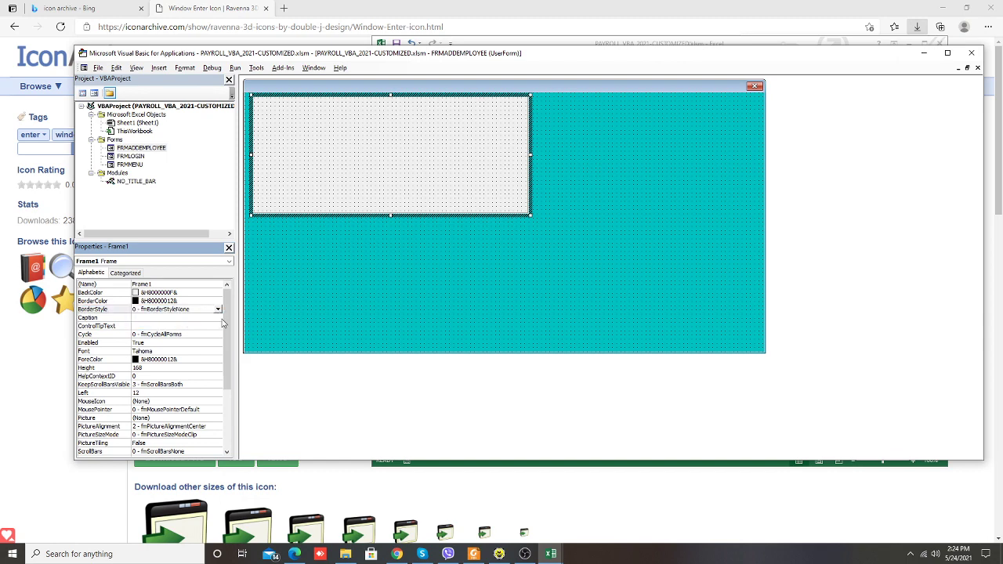
pyautogui.click(284, 318)
pyautogui.click(391, 157)
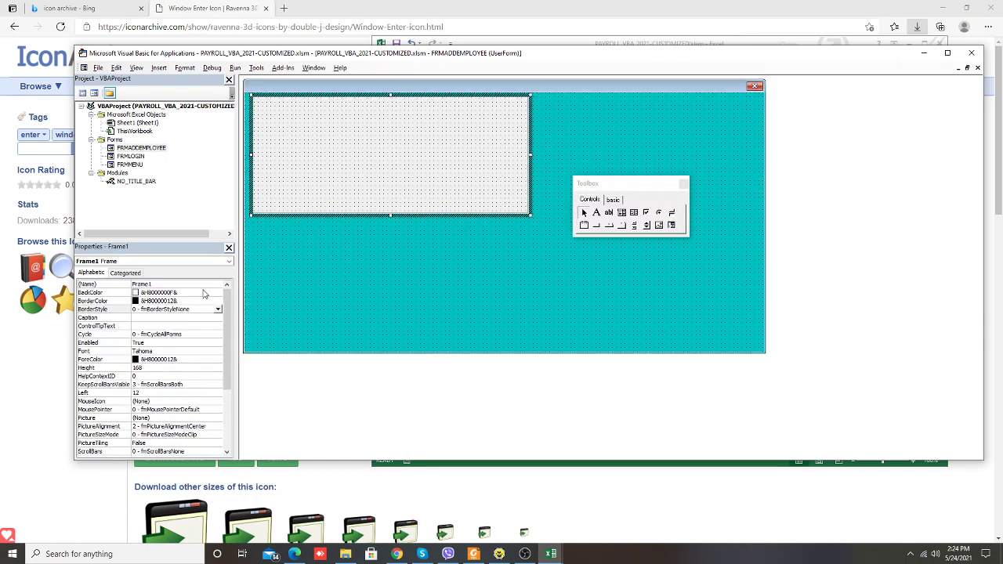
# Set Frame1's BackColor to the form's teal &H00C0C000& from the Palette.
pyautogui.click(172, 293)
pyautogui.click(218, 292)
pyautogui.click(156, 303)
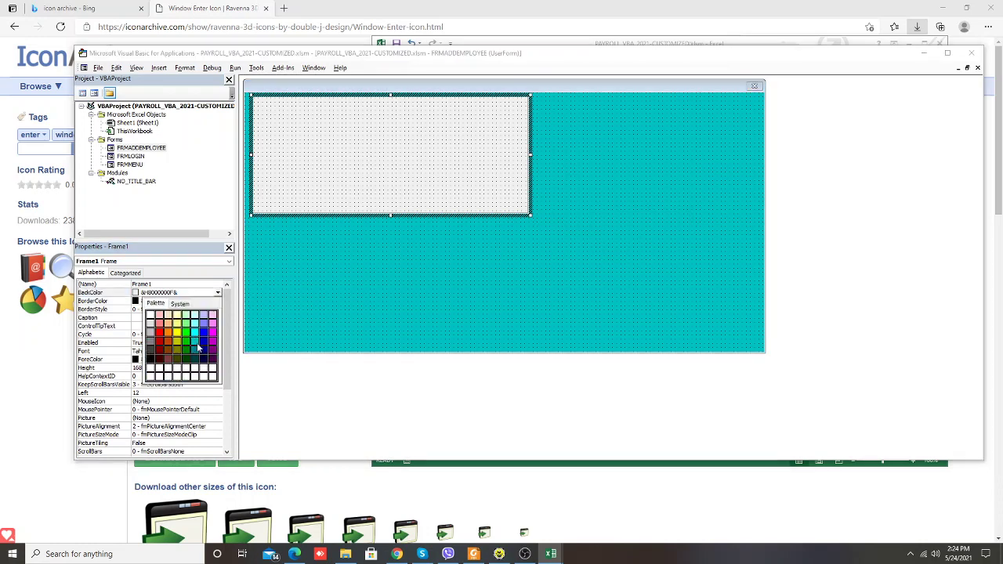
pyautogui.click(194, 339)
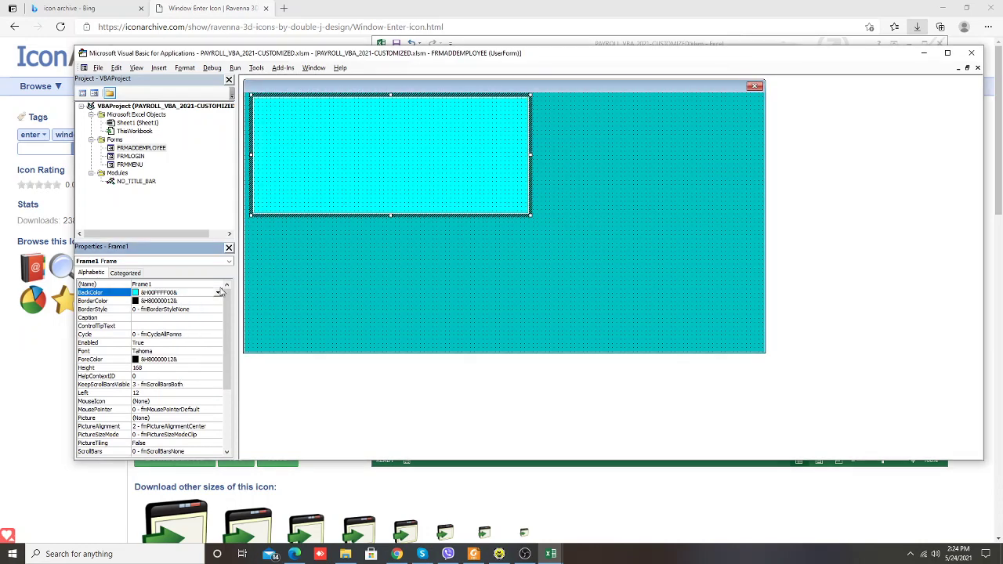
pyautogui.click(218, 293)
pyautogui.click(155, 304)
pyautogui.click(196, 346)
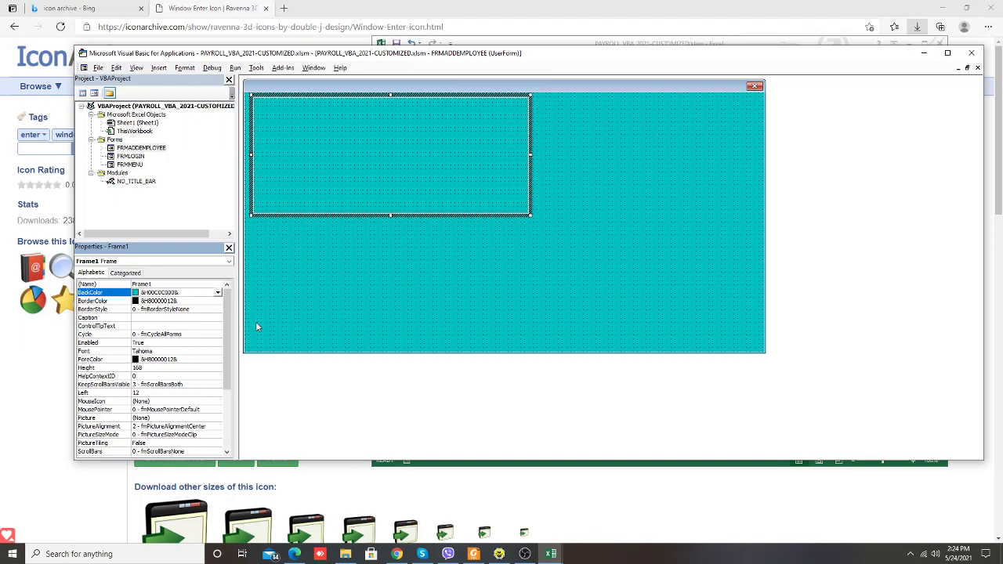
pyautogui.click(501, 249)
# Compare Frame1 with and without a single-line border.
pyautogui.click(440, 144)
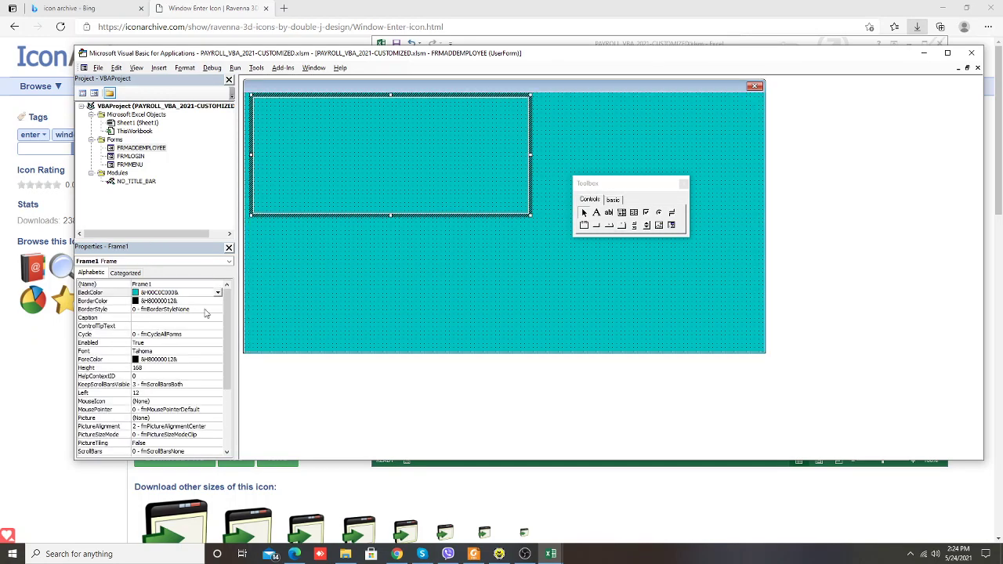
pyautogui.click(206, 310)
pyautogui.click(220, 310)
pyautogui.click(196, 326)
pyautogui.click(667, 171)
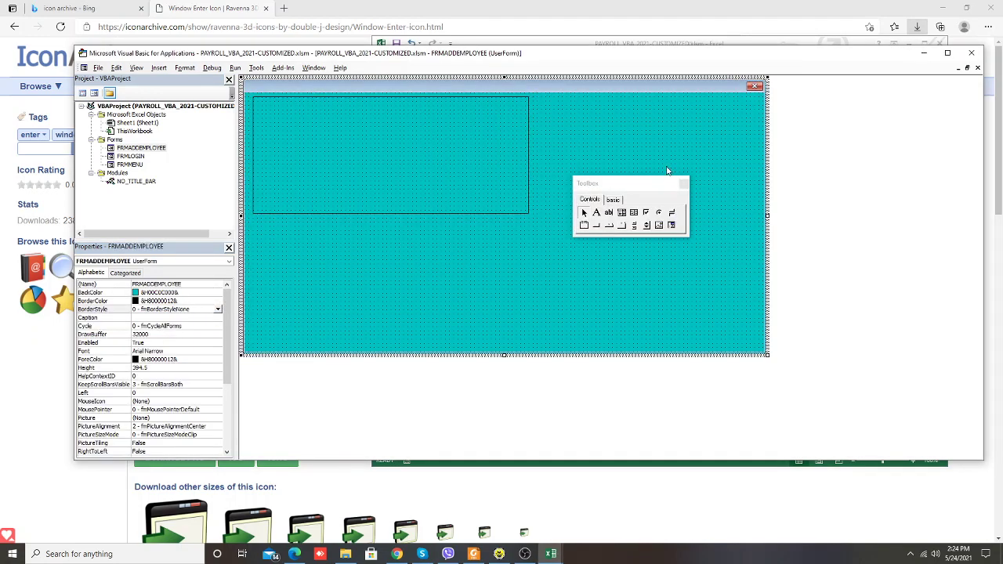
pyautogui.click(424, 153)
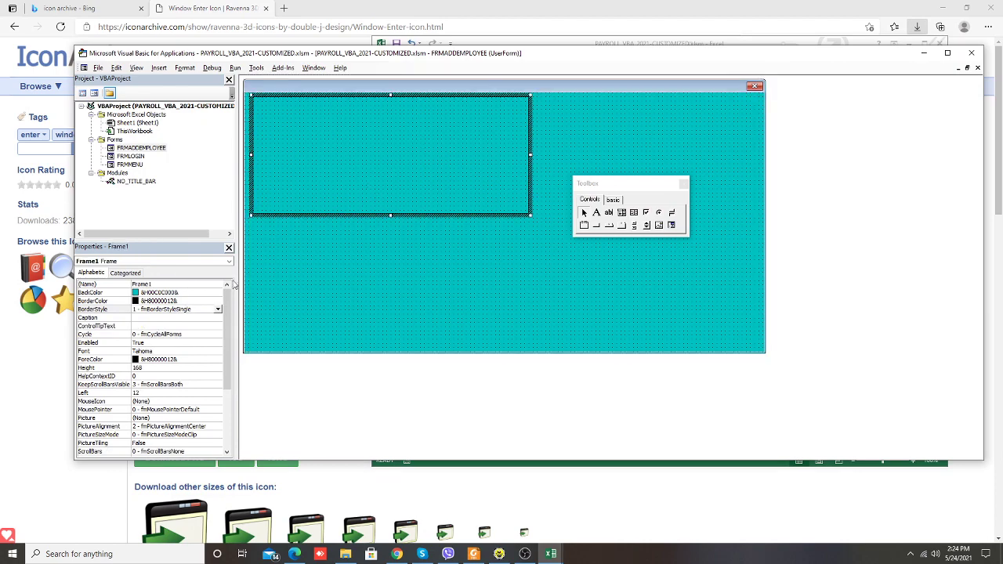
pyautogui.click(221, 310)
pyautogui.click(173, 319)
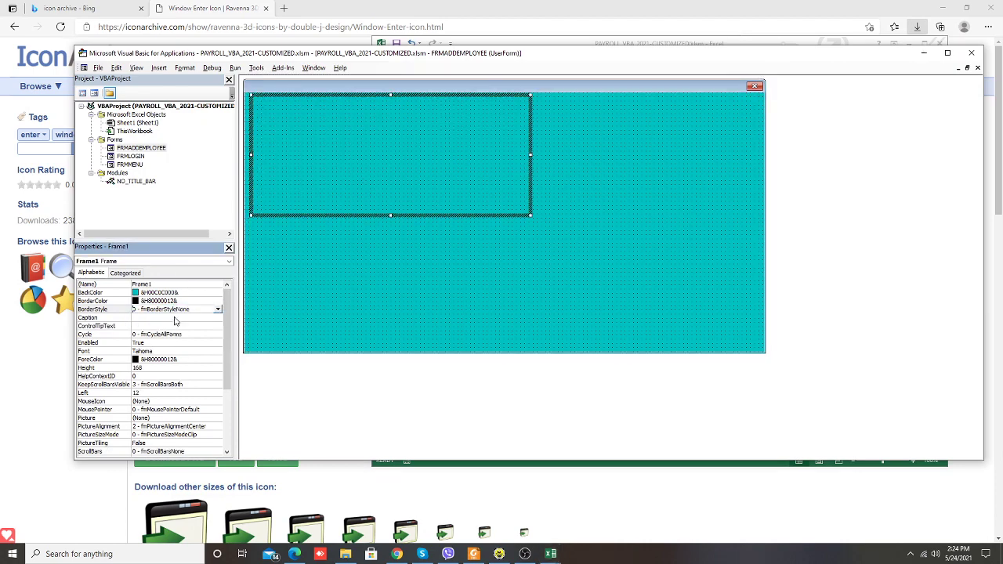
pyautogui.click(435, 161)
pyautogui.click(427, 159)
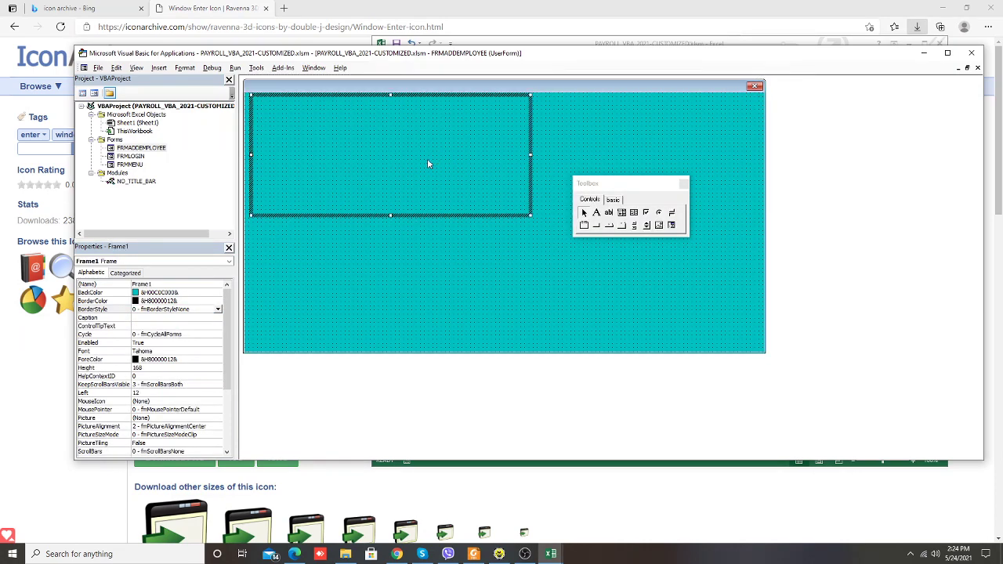
pyautogui.click(218, 310)
pyautogui.click(202, 323)
pyautogui.click(466, 255)
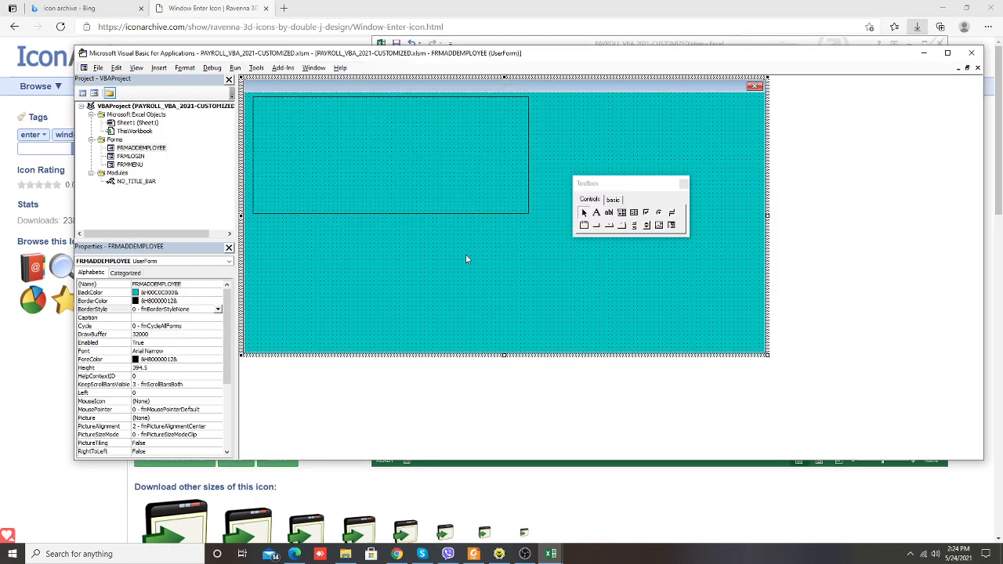
# Settle Frame1's BorderStyle on 1 - fmBorderStyleSingle.
pyautogui.click(361, 179)
pyautogui.click(219, 310)
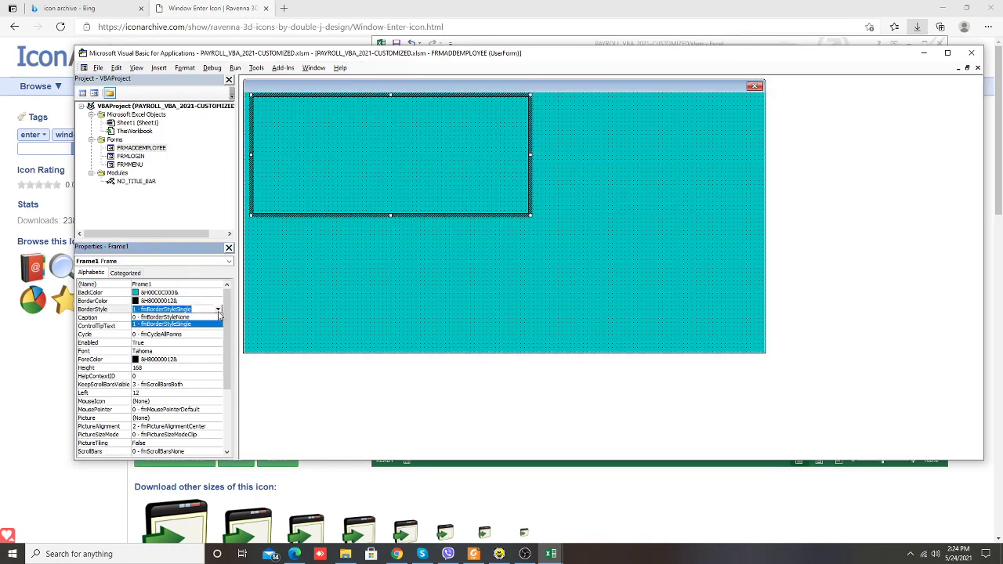
pyautogui.click(200, 316)
pyautogui.hotkey('ctrl', 'v')
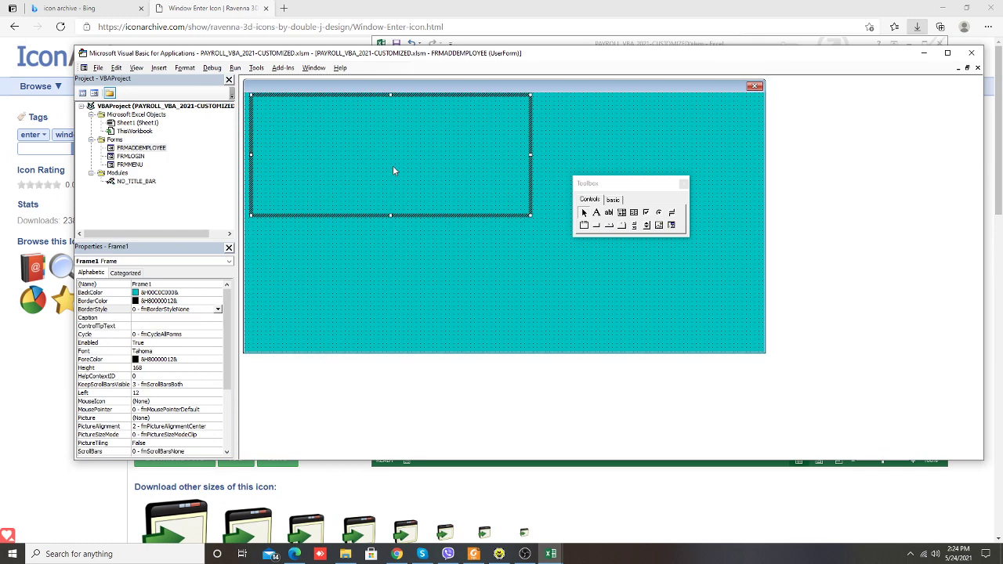
pyautogui.click(216, 293)
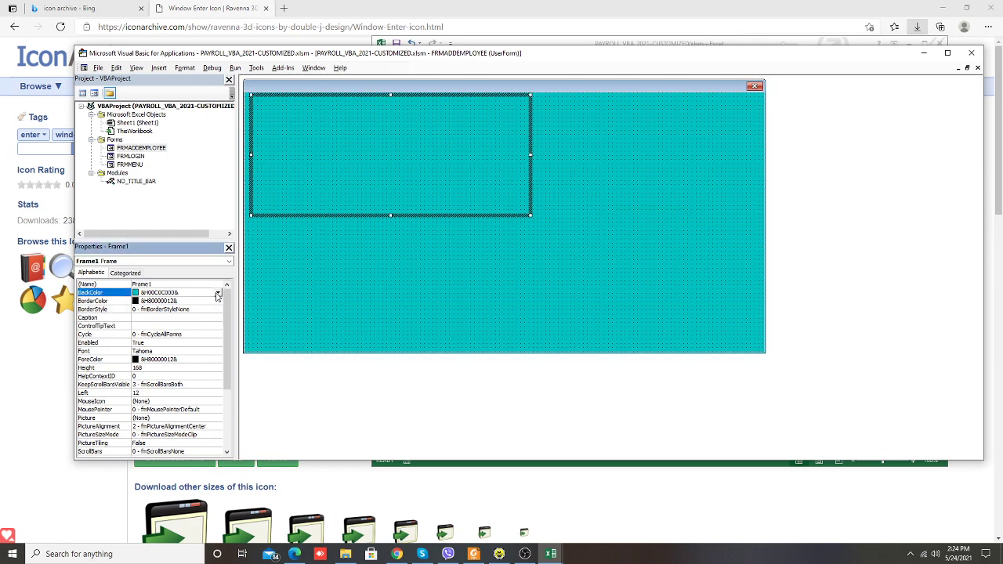
pyautogui.click(208, 309)
pyautogui.click(219, 311)
pyautogui.click(196, 324)
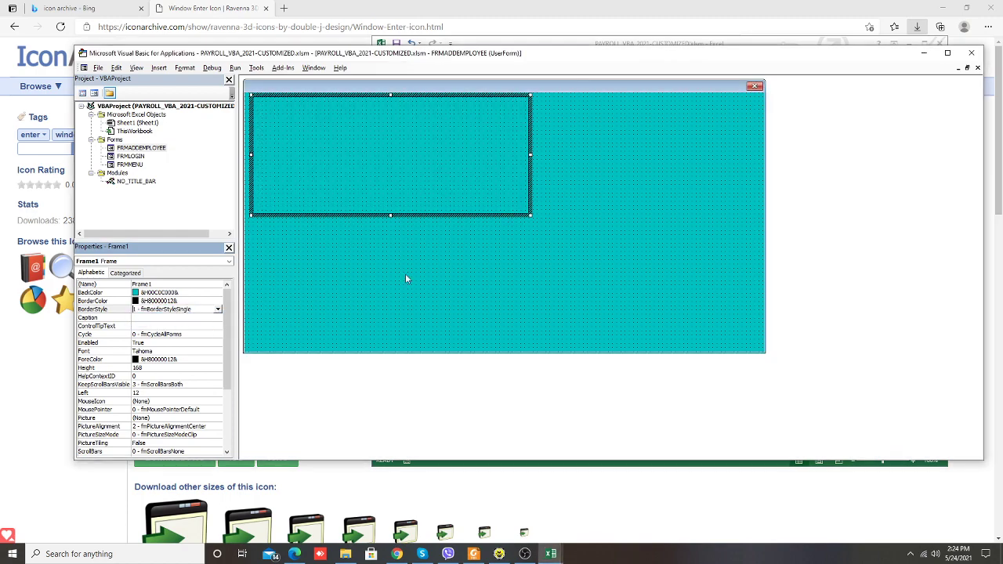
pyautogui.click(398, 177)
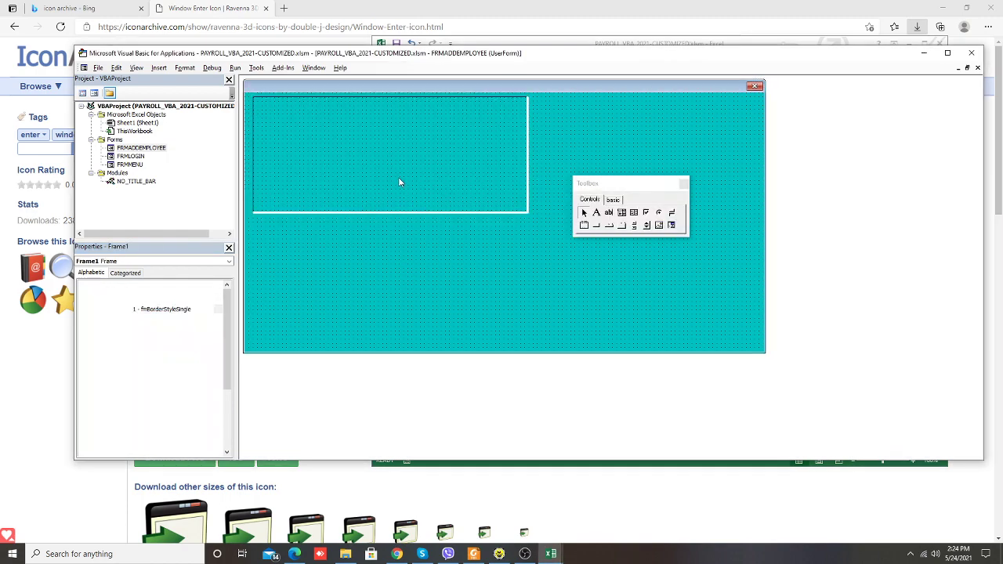
# Draw a label captioned 'Employee ID:' in Frame1, shorten it and move it to the top-left.
pyautogui.click(597, 213)
pyautogui.moveTo(339, 120); pyautogui.dragTo(381, 140)
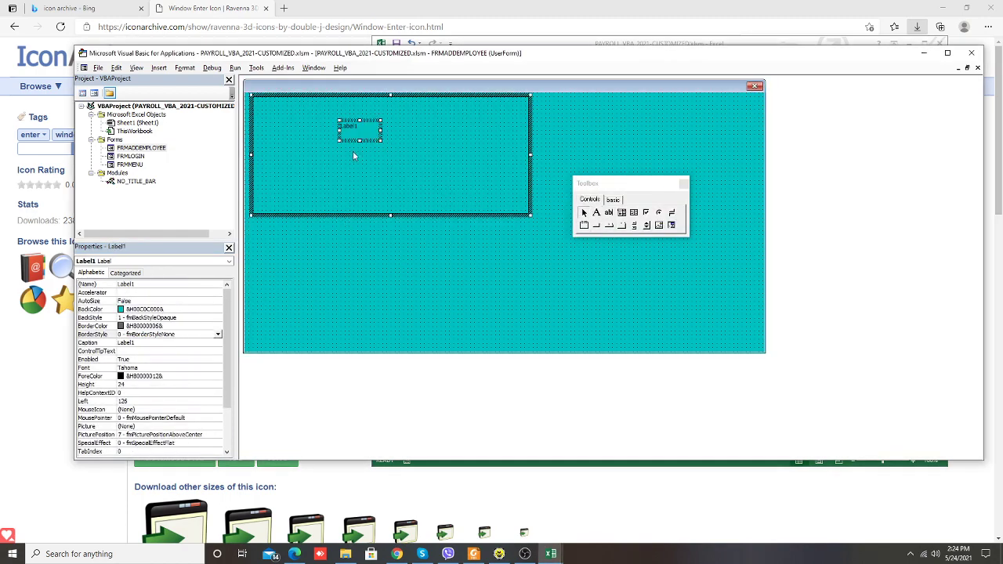
pyautogui.click(159, 344)
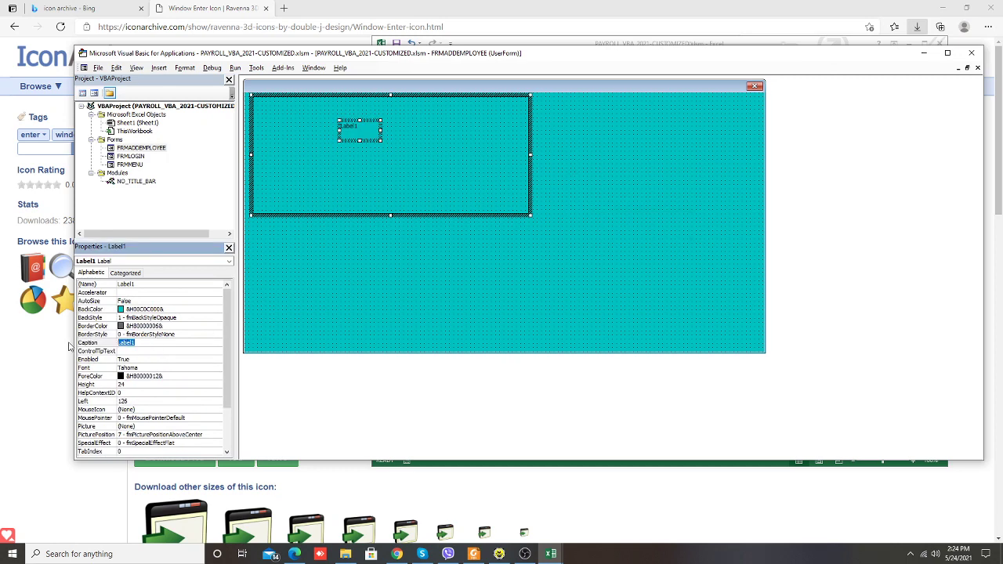
pyautogui.write('EMPL')
pyautogui.click(375, 153)
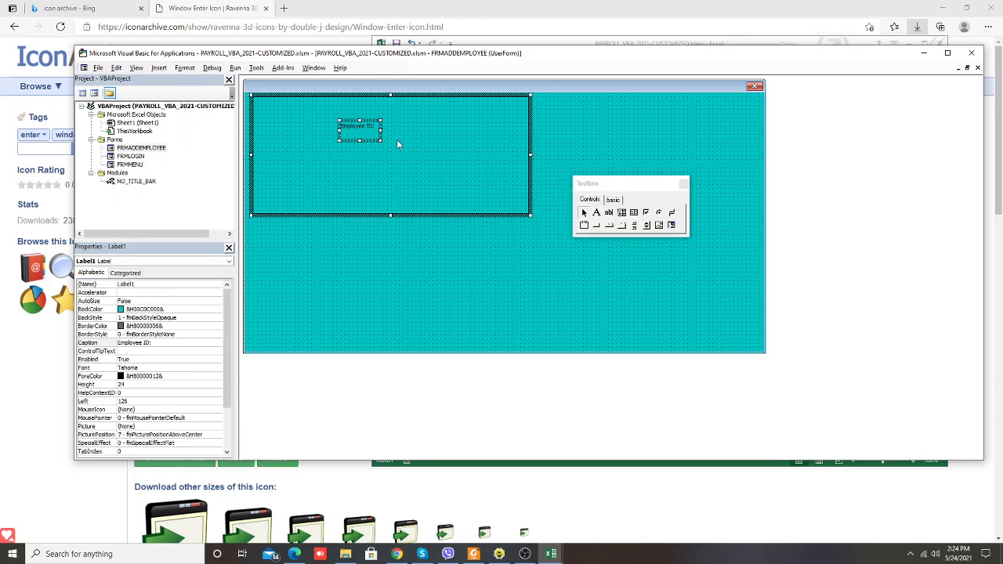
pyautogui.moveTo(380, 140); pyautogui.dragTo(377, 131)
pyautogui.moveTo(272, 110); pyautogui.dragTo(274, 110)
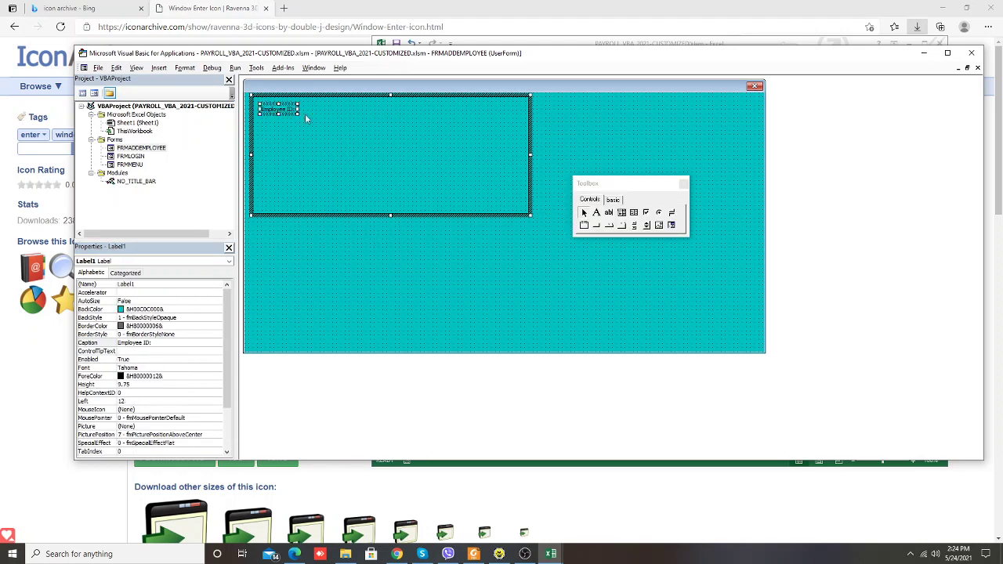
pyautogui.click(392, 180)
# Draw a text box beside the Employee ID: label in Frame1.
pyautogui.click(609, 212)
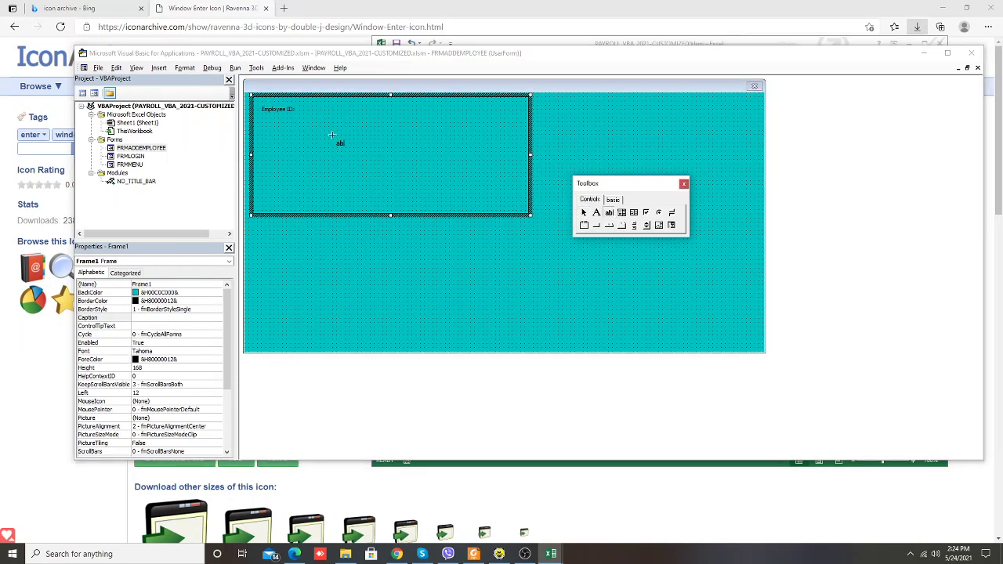
pyautogui.moveTo(322, 125)
pyautogui.mouseDown()
pyautogui.moveTo(386, 142)
pyautogui.moveTo(330, 109)
pyautogui.mouseUp()
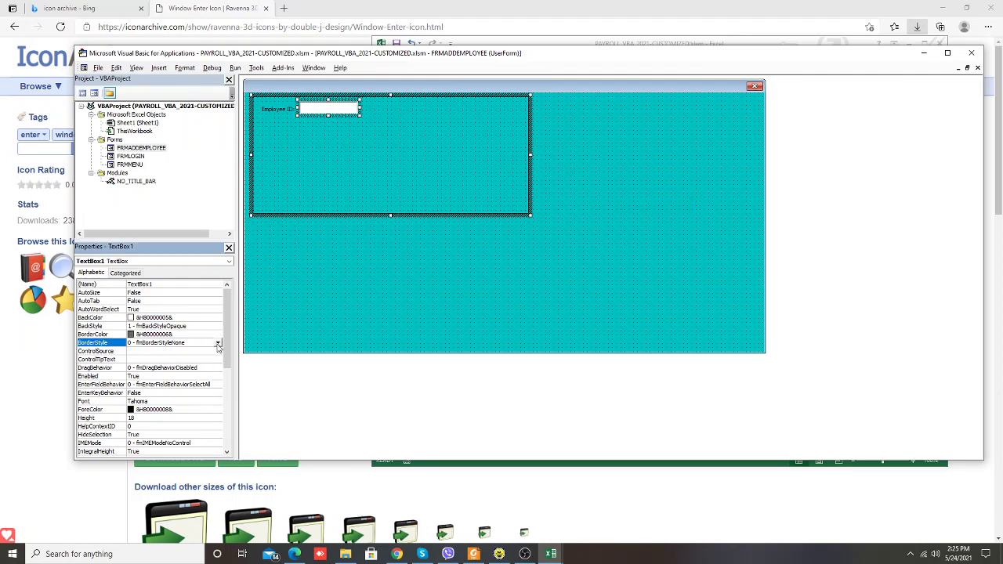
pyautogui.click(413, 154)
pyautogui.click(330, 110)
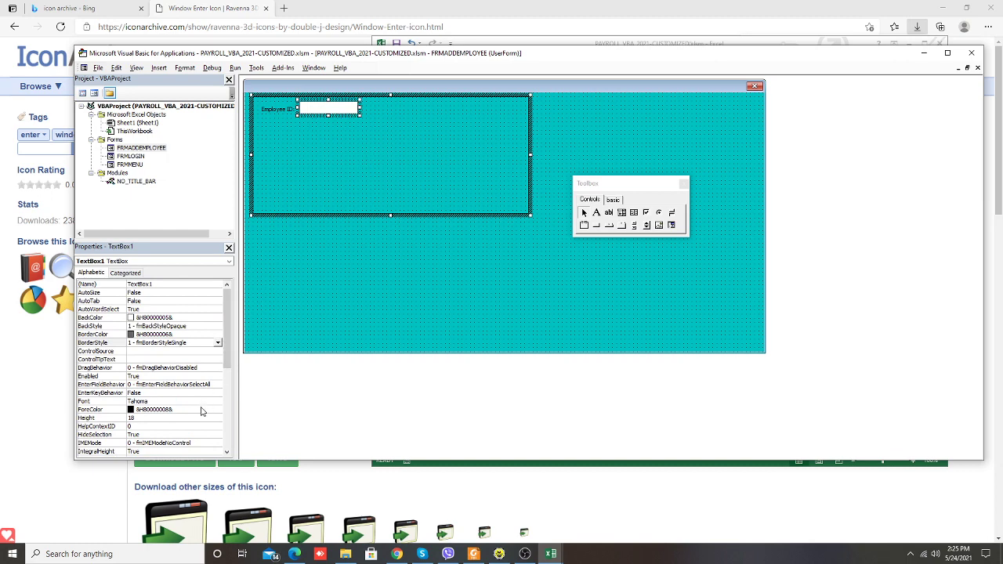
# Copy the Employee ID label/textbox pair into three rows and give the textboxes a single border.
pyautogui.moveTo(351, 127); pyautogui.dragTo(262, 100)
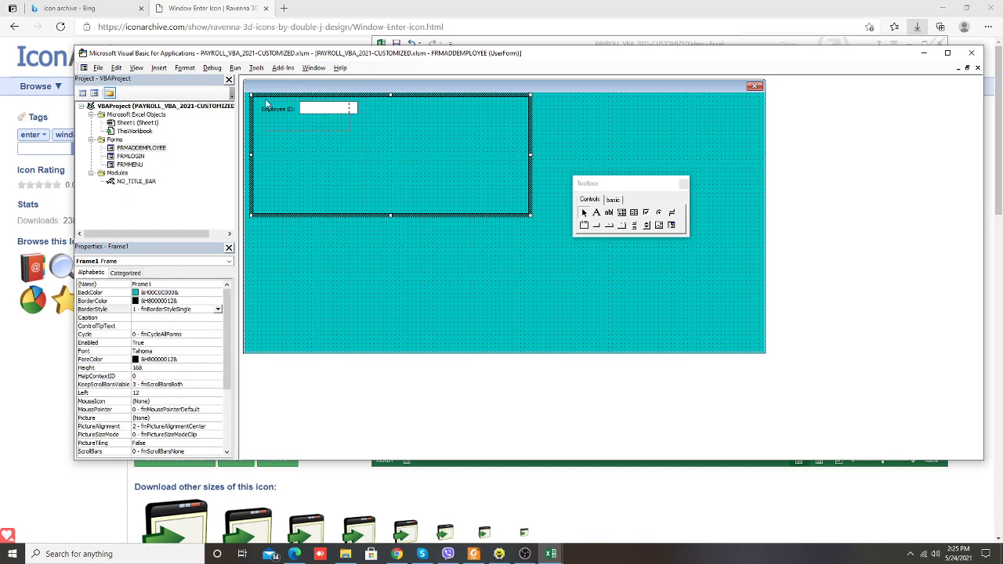
pyautogui.moveTo(345, 115)
pyautogui.mouseDown()
pyautogui.moveTo(423, 160)
pyautogui.moveTo(335, 131)
pyautogui.mouseUp()
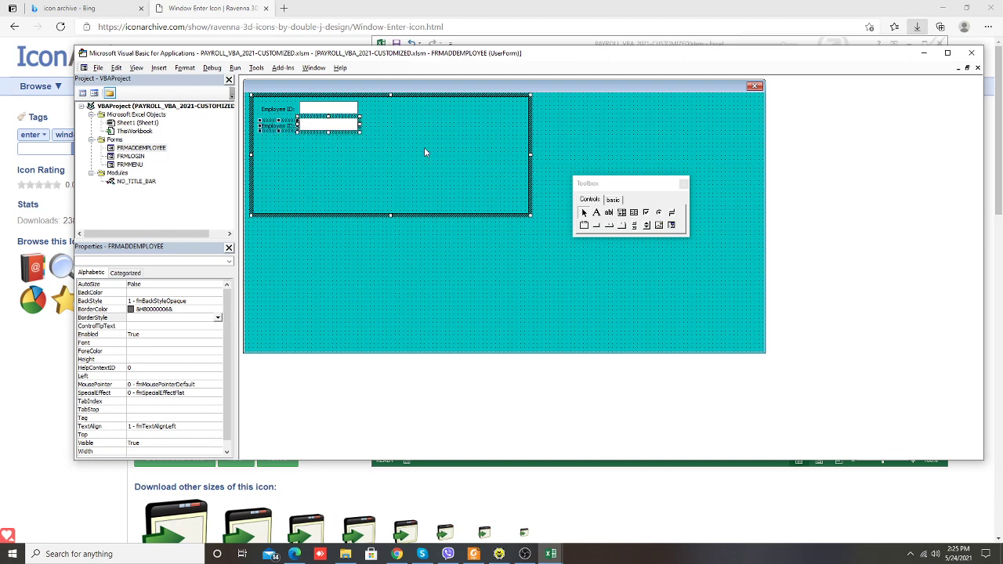
pyautogui.moveTo(407, 155); pyautogui.dragTo(332, 146)
pyautogui.hotkey('ctrl', 'a')
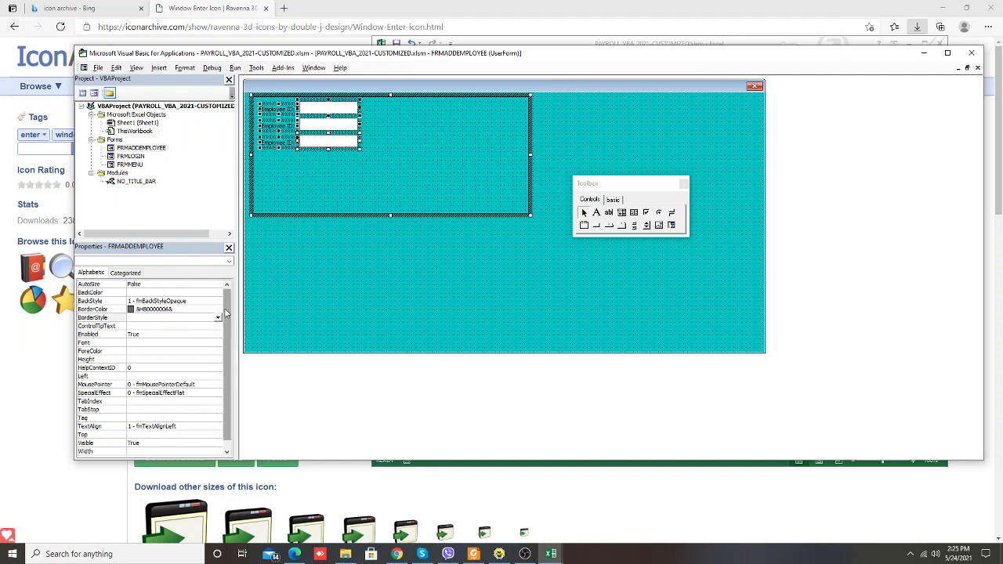
pyautogui.click(218, 319)
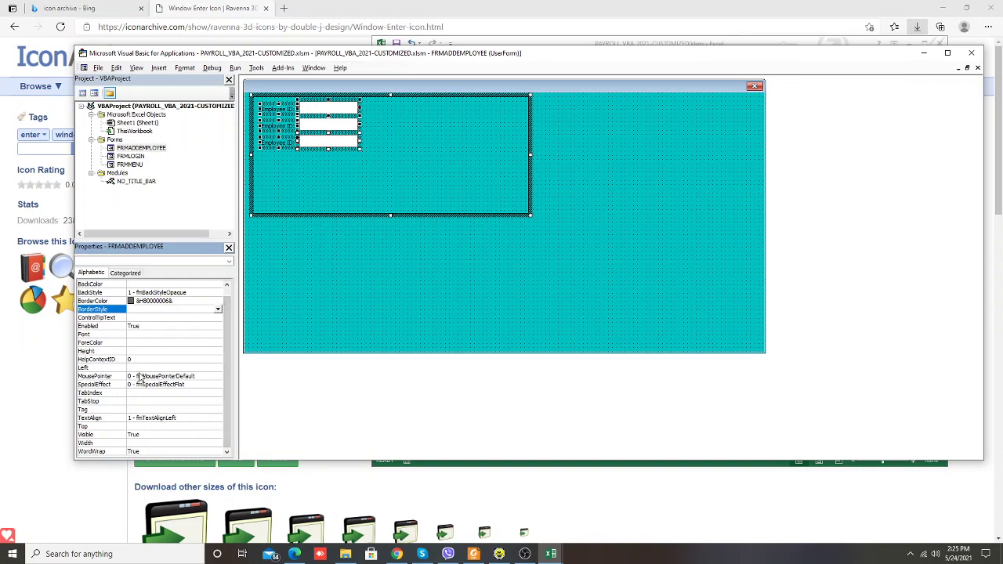
pyautogui.click(389, 165)
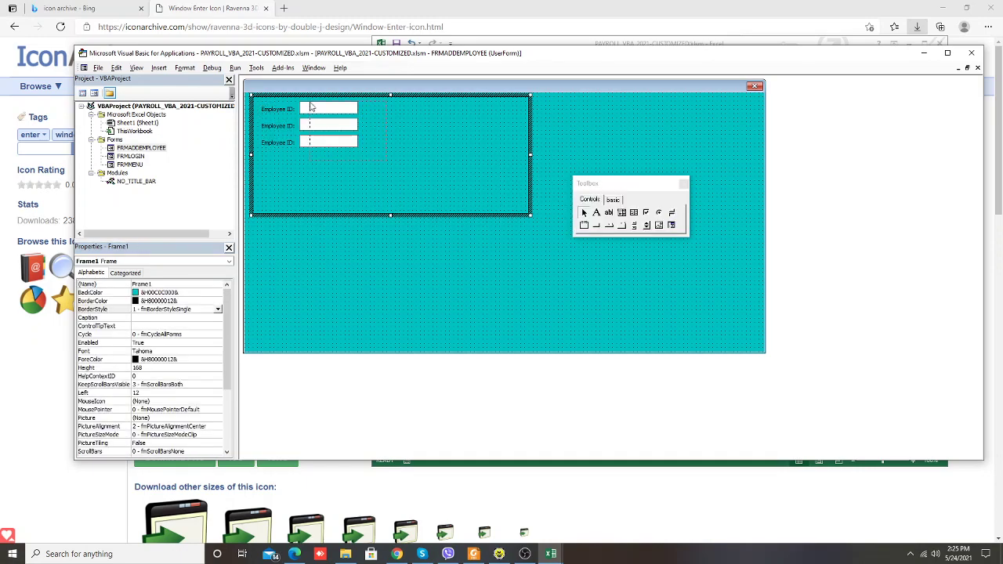
# Set the Height of the three Employee ID textboxes to 17.
pyautogui.moveTo(311, 107); pyautogui.dragTo(311, 105)
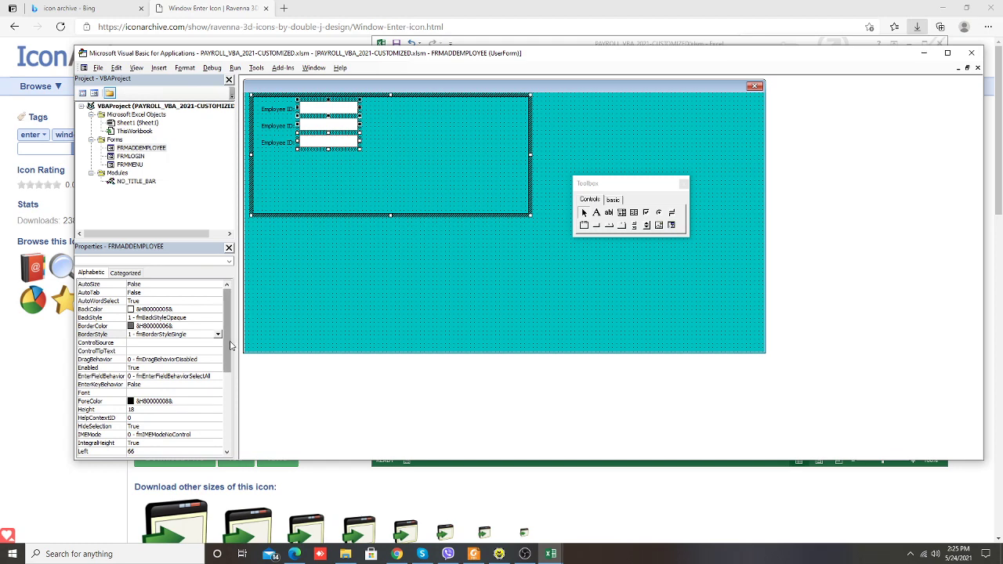
pyautogui.click(154, 409)
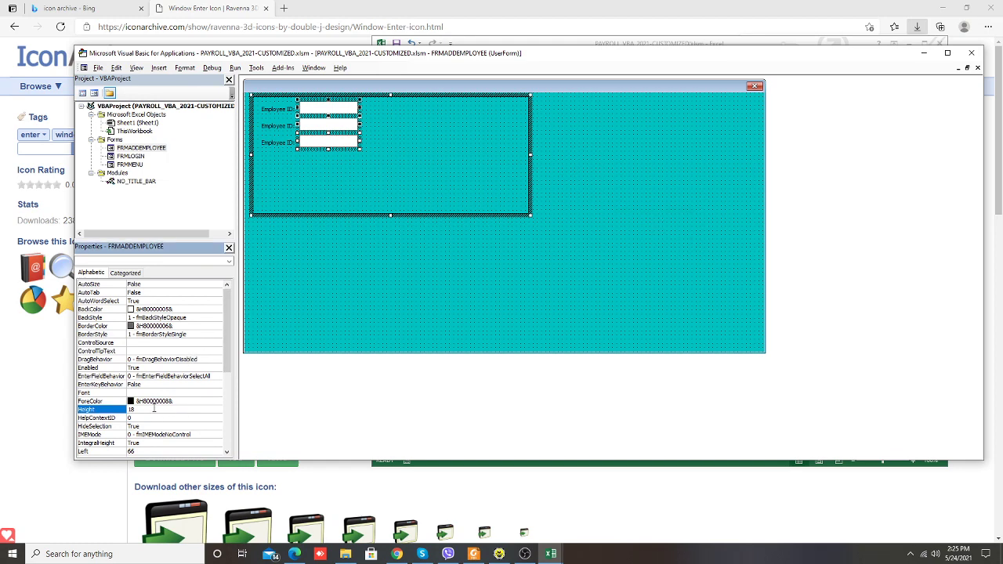
pyautogui.write('17')
pyautogui.press('Return')
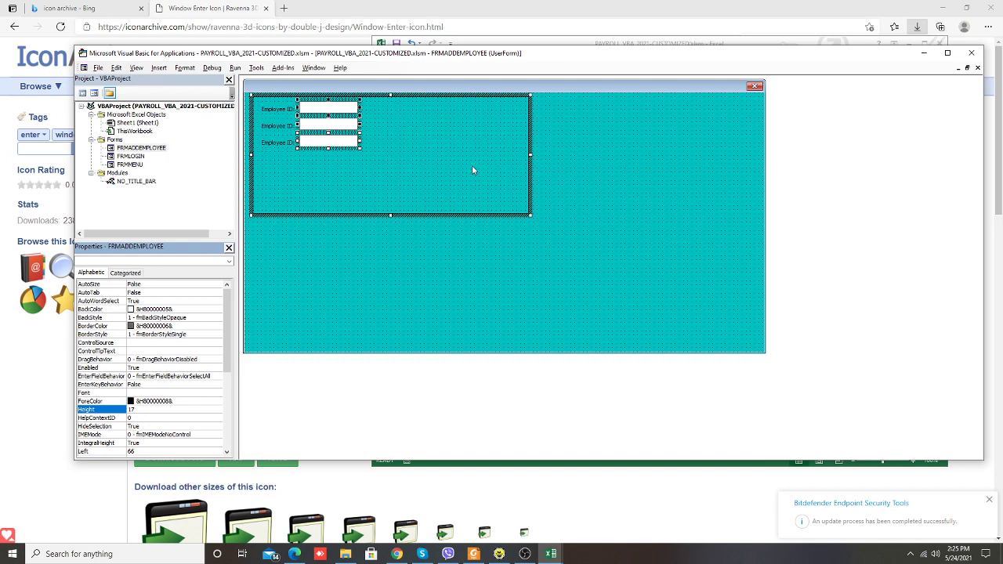
pyautogui.click(472, 169)
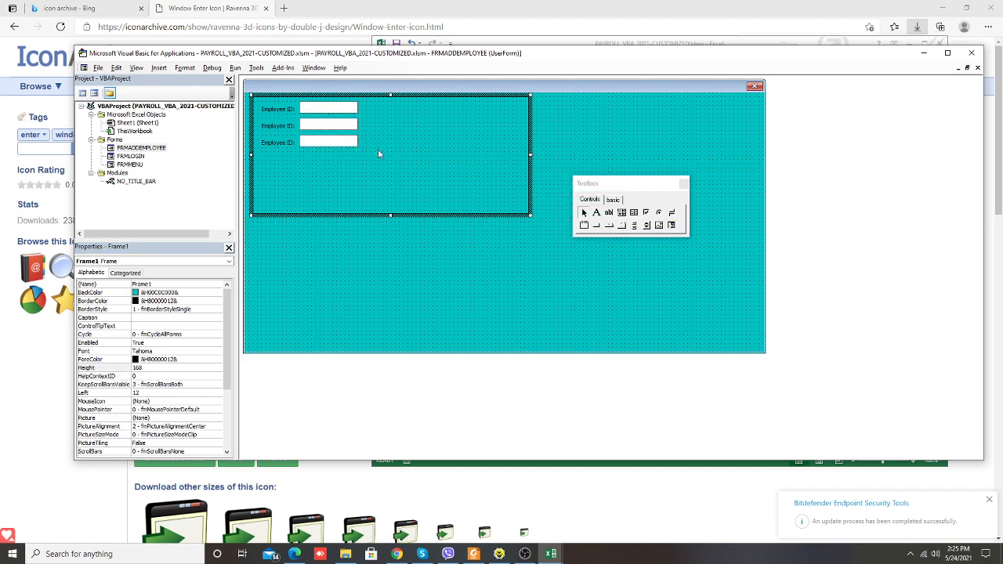
pyautogui.press('F5')
pyautogui.write('sdasdasd')
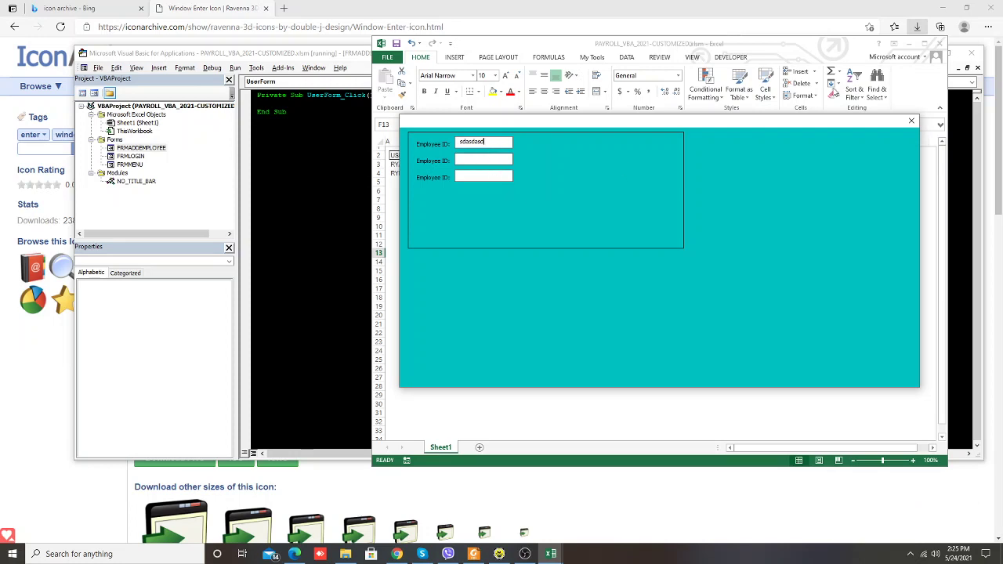
pyautogui.click(911, 120)
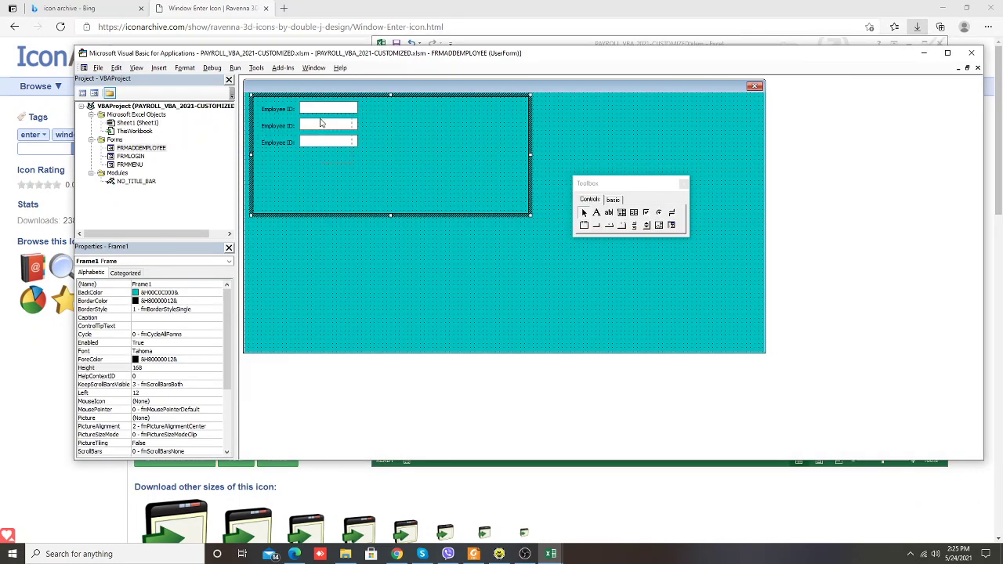
pyautogui.moveTo(364, 152); pyautogui.dragTo(298, 100)
pyautogui.click(90, 409)
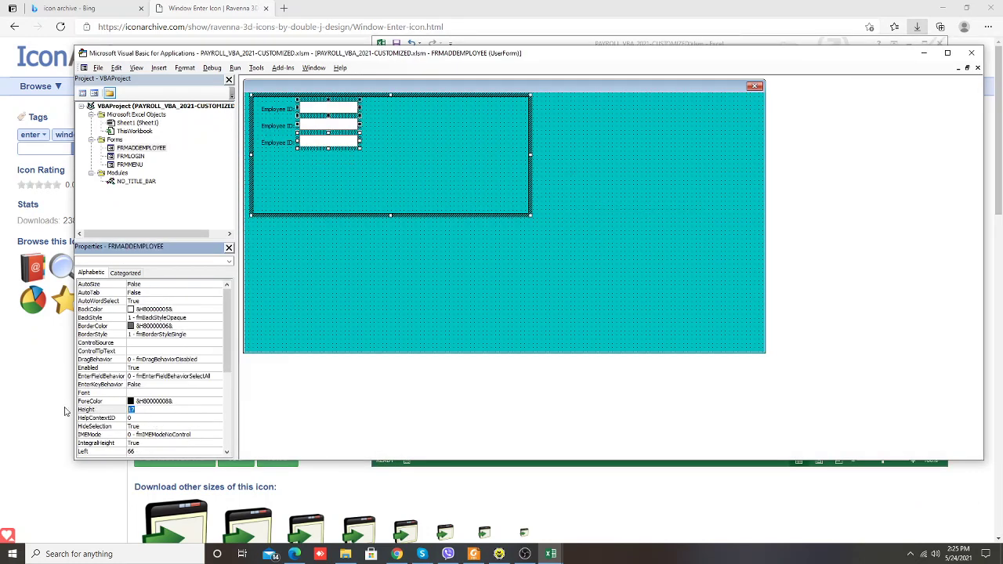
pyautogui.press('Return')
pyautogui.click(463, 146)
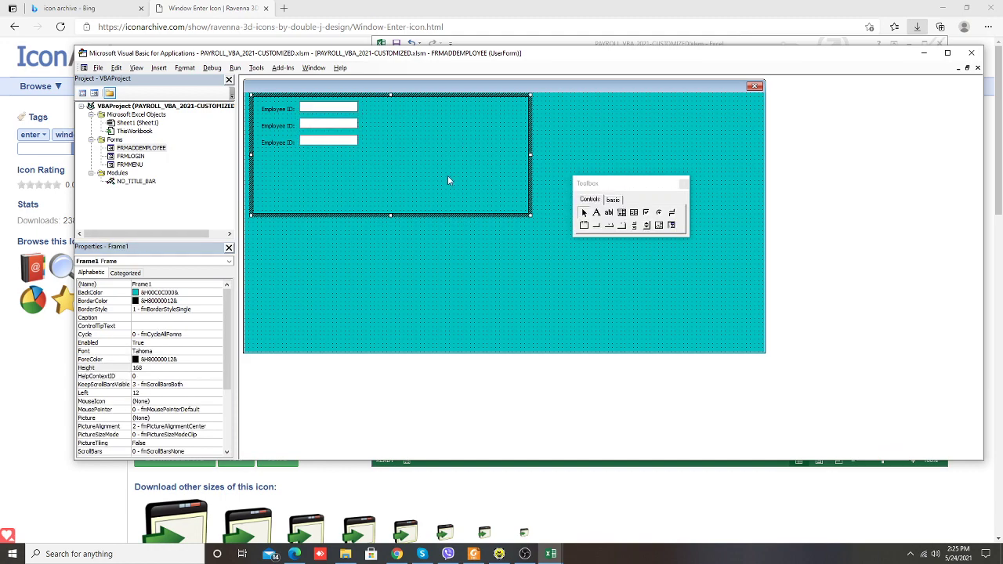
pyautogui.press('F5')
pyautogui.write('asdasd')
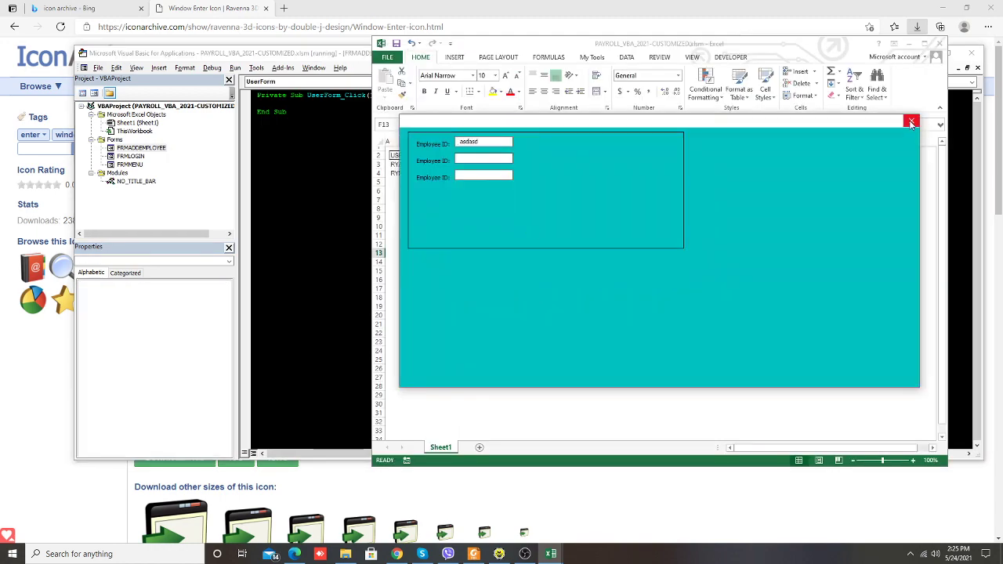
pyautogui.click(912, 120)
pyautogui.click(337, 168)
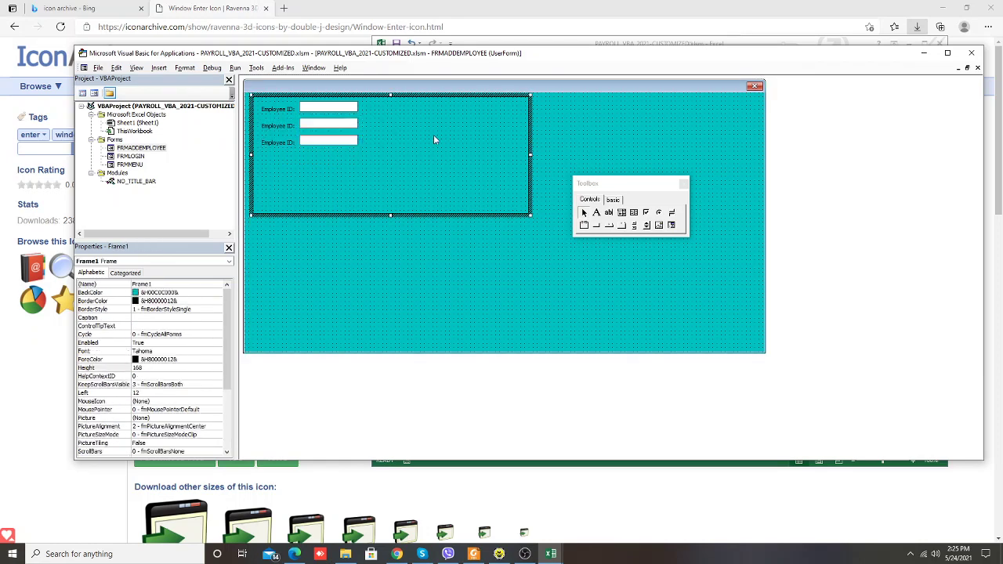
# Move the second and third Employee ID textboxes and labels up so the rows sit tightly spaced.
pyautogui.click(331, 125)
pyautogui.click(412, 182)
pyautogui.moveTo(331, 126); pyautogui.dragTo(328, 135)
pyautogui.click(327, 144)
pyautogui.click(313, 168)
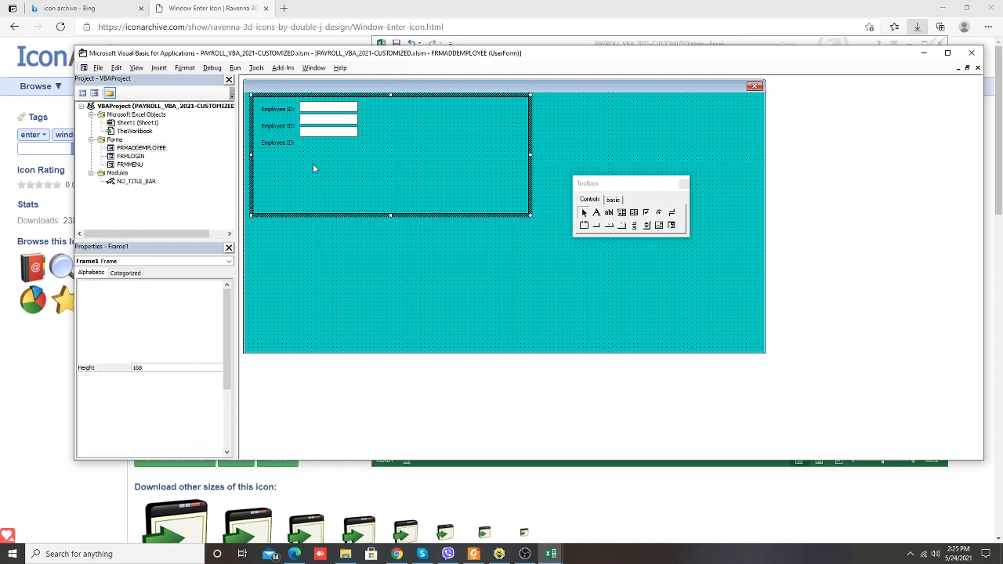
pyautogui.click(279, 125)
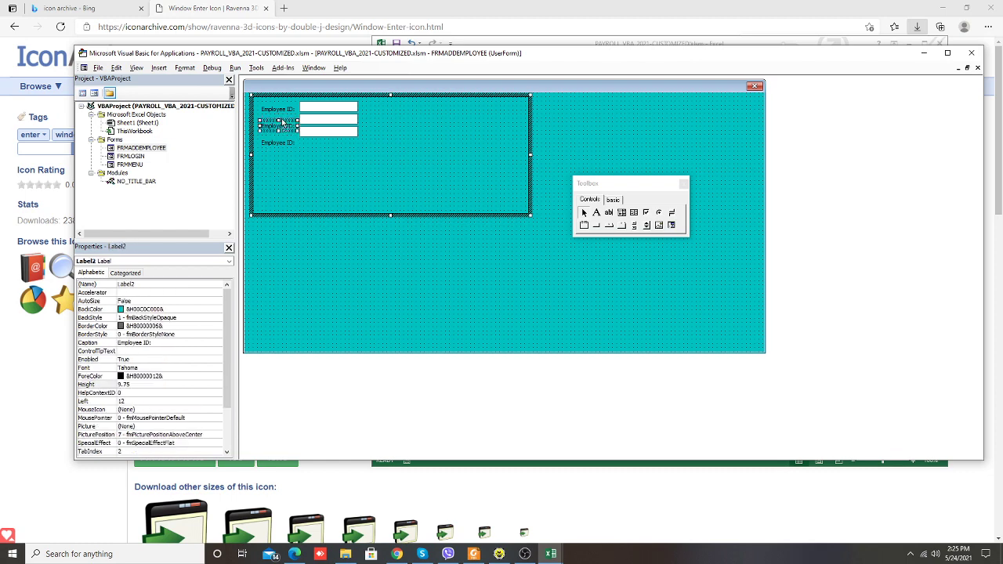
pyautogui.moveTo(282, 124); pyautogui.dragTo(279, 135)
pyautogui.click(287, 154)
pyautogui.click(279, 144)
pyautogui.click(381, 178)
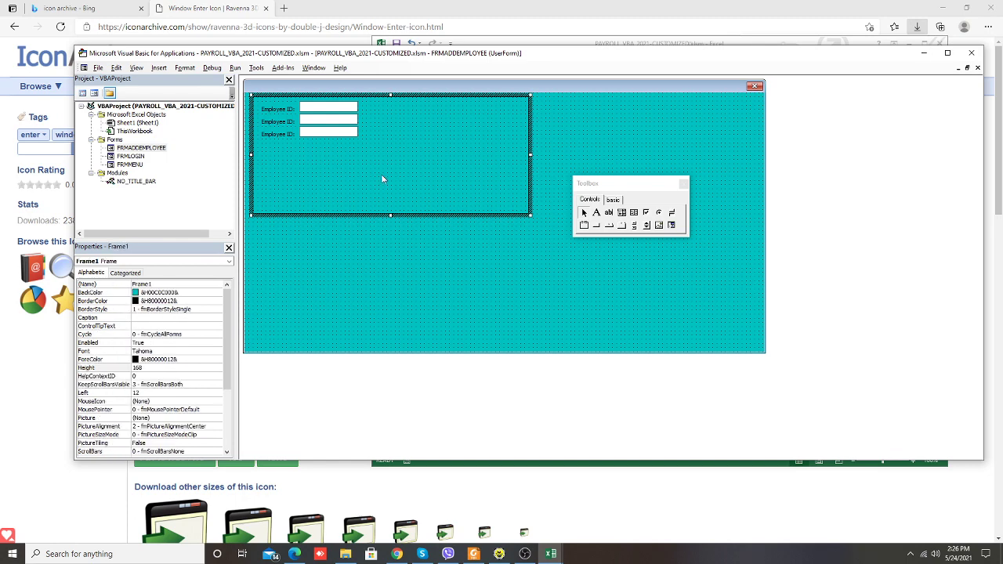
# Copy the three Employee ID rows and paste them beneath the originals, giving six rows.
pyautogui.moveTo(337, 98); pyautogui.dragTo(338, 160)
pyautogui.click(339, 160)
pyautogui.moveTo(273, 105); pyautogui.dragTo(353, 170)
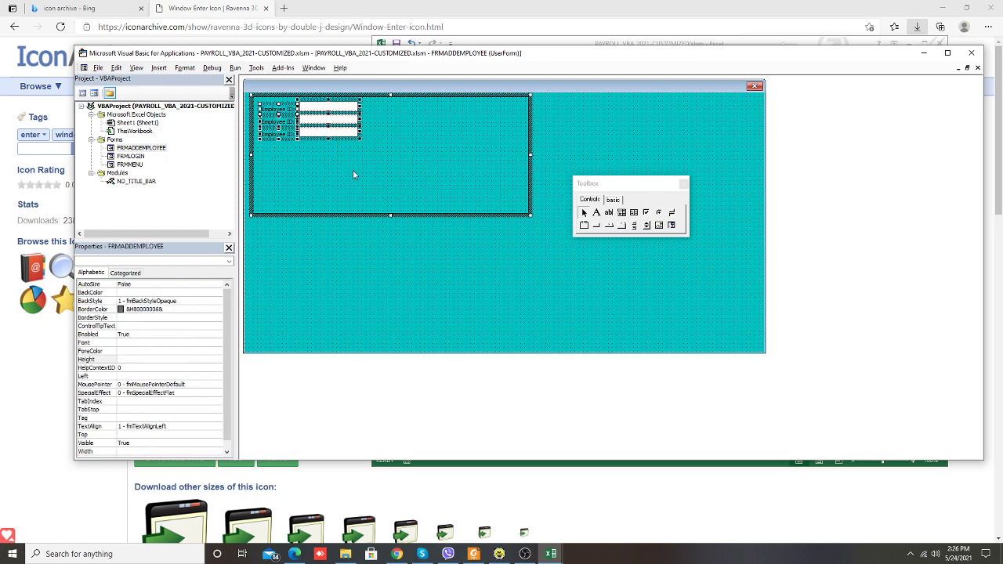
pyautogui.hotkey('ctrl', 'c')
pyautogui.hotkey('ctrl', 'v')
pyautogui.moveTo(427, 148); pyautogui.dragTo(344, 149)
pyautogui.click(466, 171)
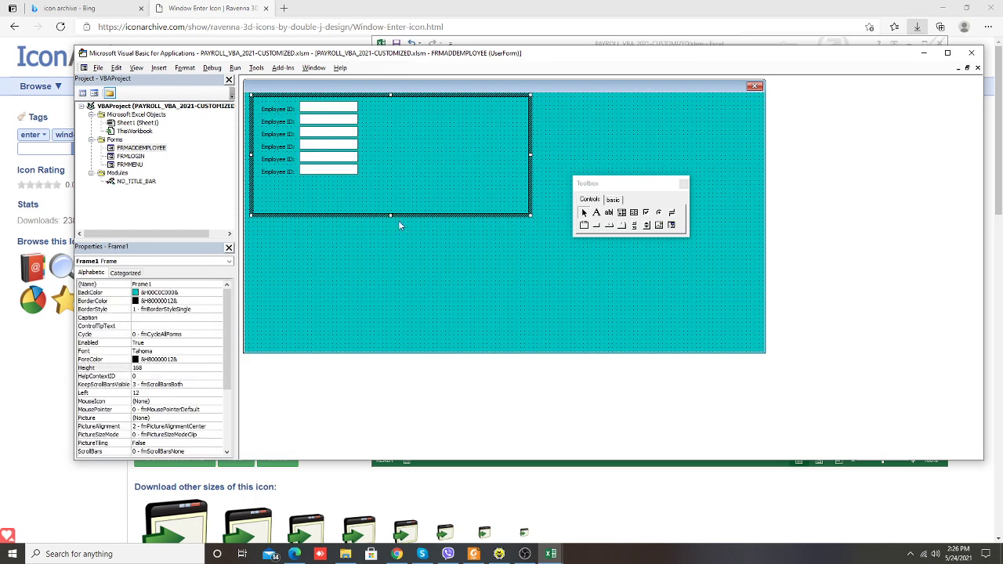
pyautogui.click(460, 262)
# Open the FRMMENU form and create the click procedure for its ADD EMPLOYEE button.
pyautogui.click(138, 168)
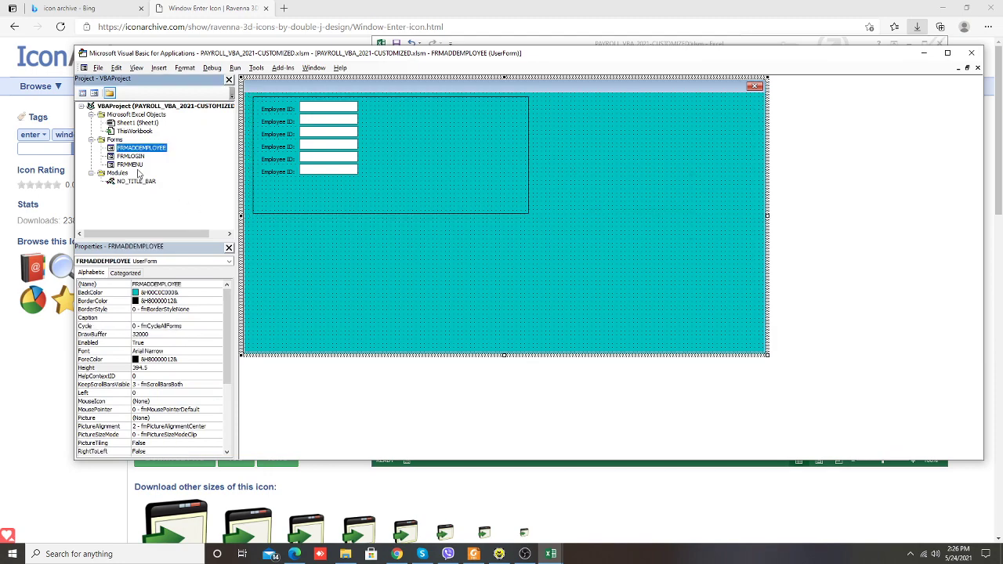
pyautogui.doubleClick(138, 167)
pyautogui.click(447, 254)
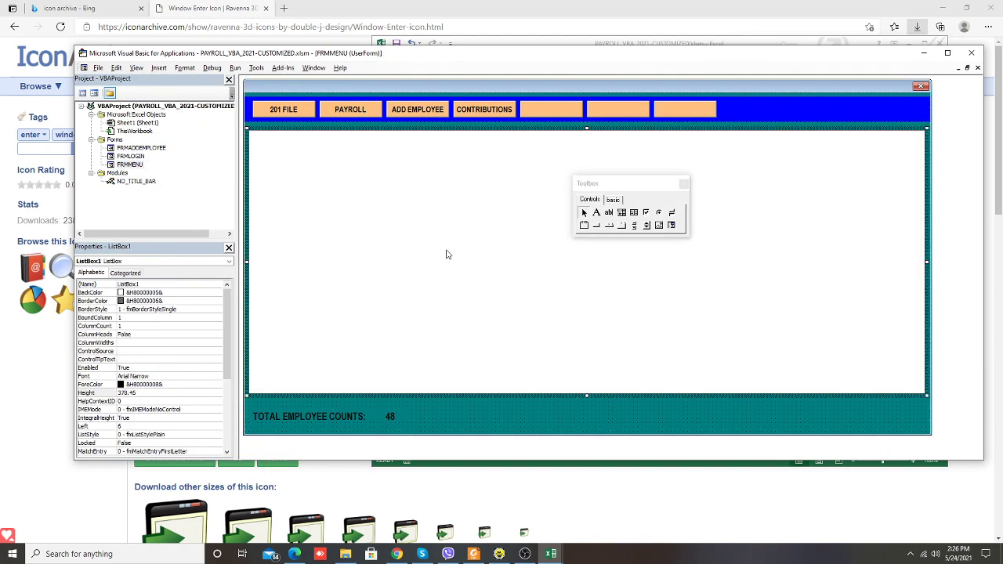
pyautogui.doubleClick(415, 111)
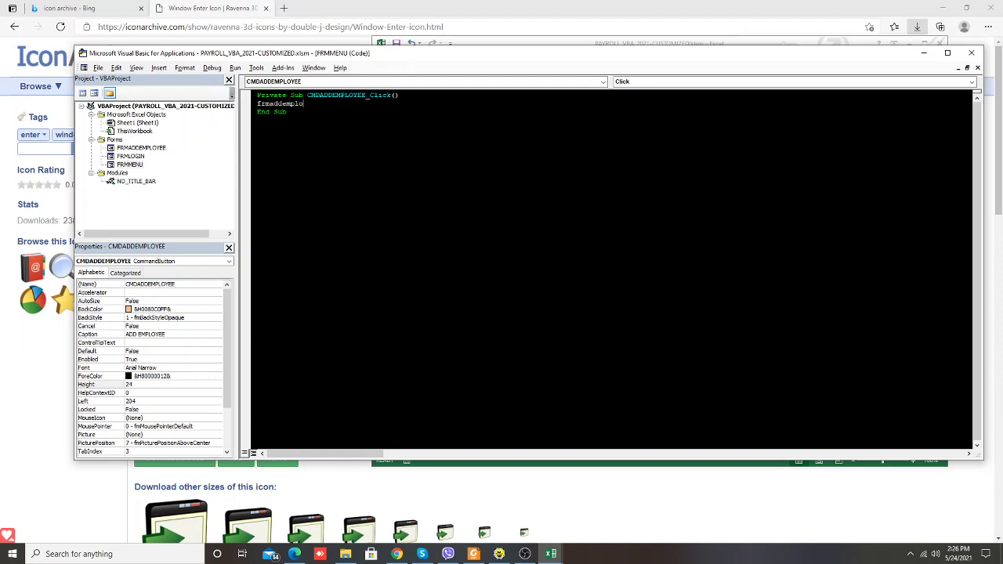
# Complete CMDADDEMPLOYEE_Click with the line FRMADDEMPLOYEE.Show.
pyautogui.write('.Show')
pyautogui.press('Tab')
pyautogui.press('Down')
# Run the menu form and check that ADD EMPLOYEE opens the employee form, then close it.
pyautogui.press('F5')
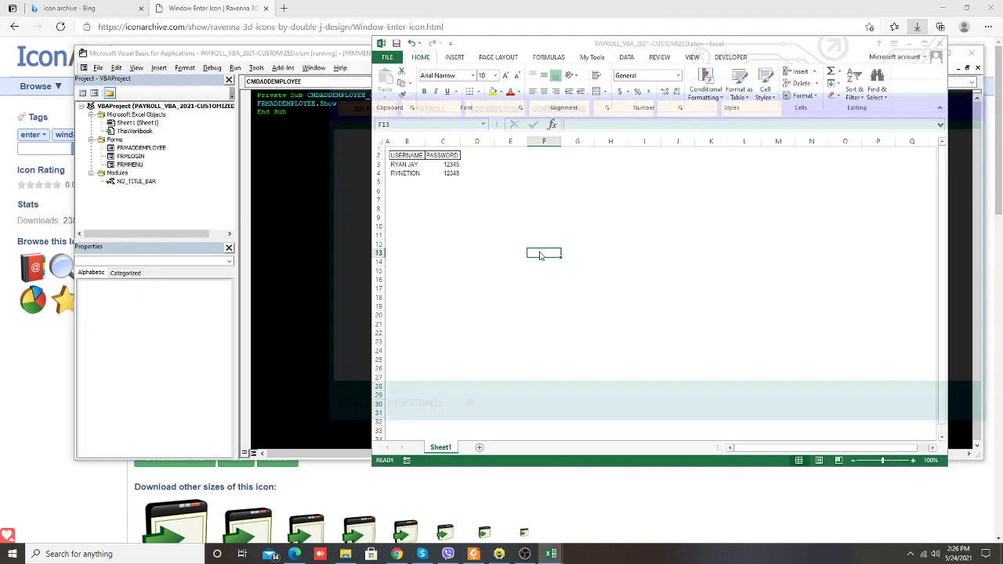
pyautogui.click(489, 106)
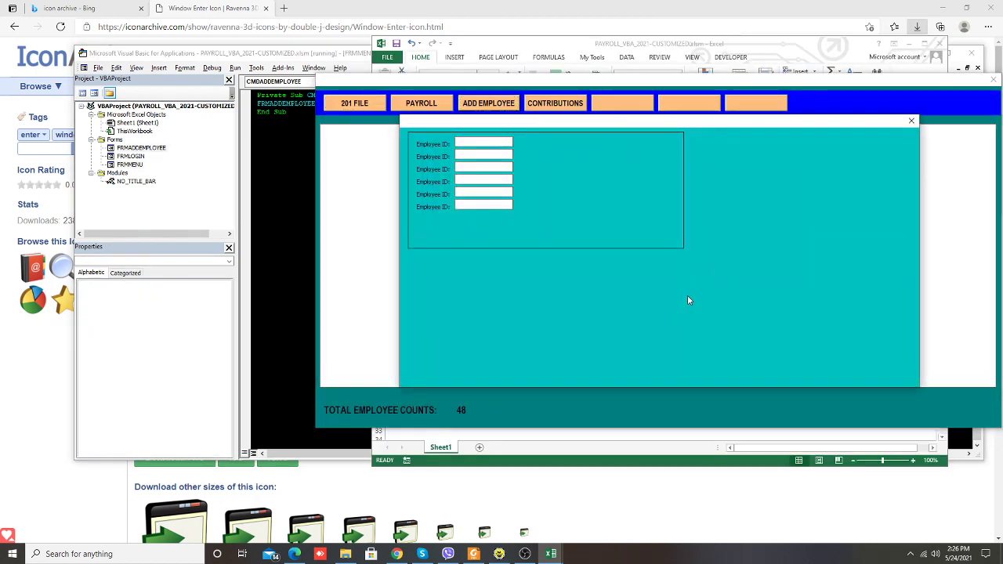
pyautogui.moveTo(750, 120); pyautogui.dragTo(703, 120)
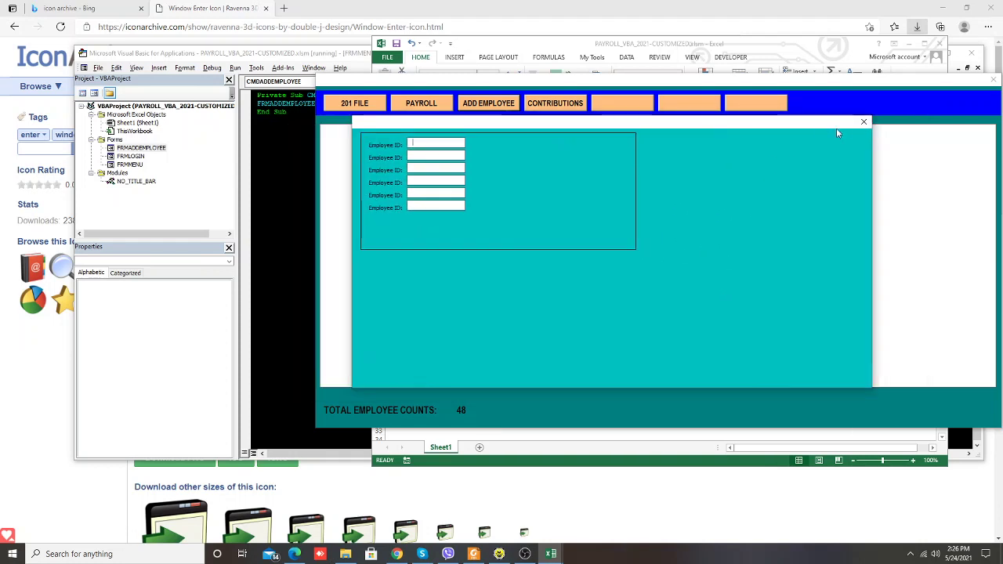
pyautogui.click(865, 122)
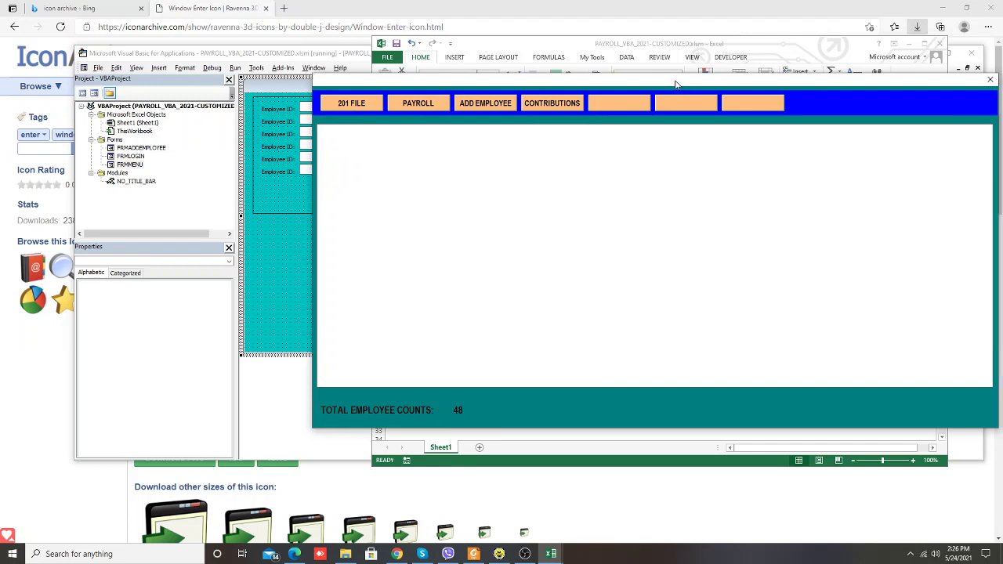
pyautogui.moveTo(497, 135); pyautogui.dragTo(378, 129)
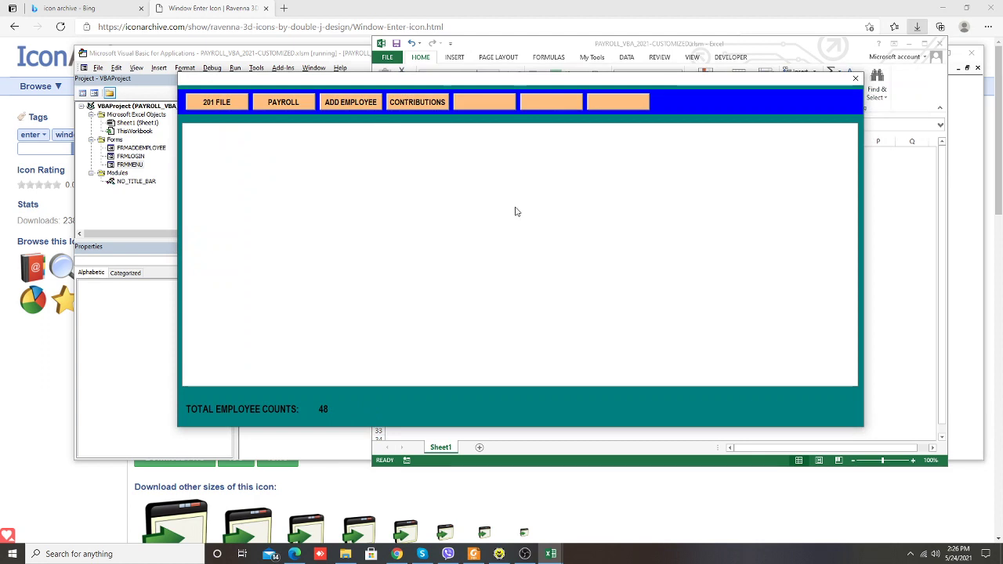
# Try the 201 FILE and PAYROLL options, then reopen and close the employee form.
pyautogui.click(239, 105)
pyautogui.click(299, 107)
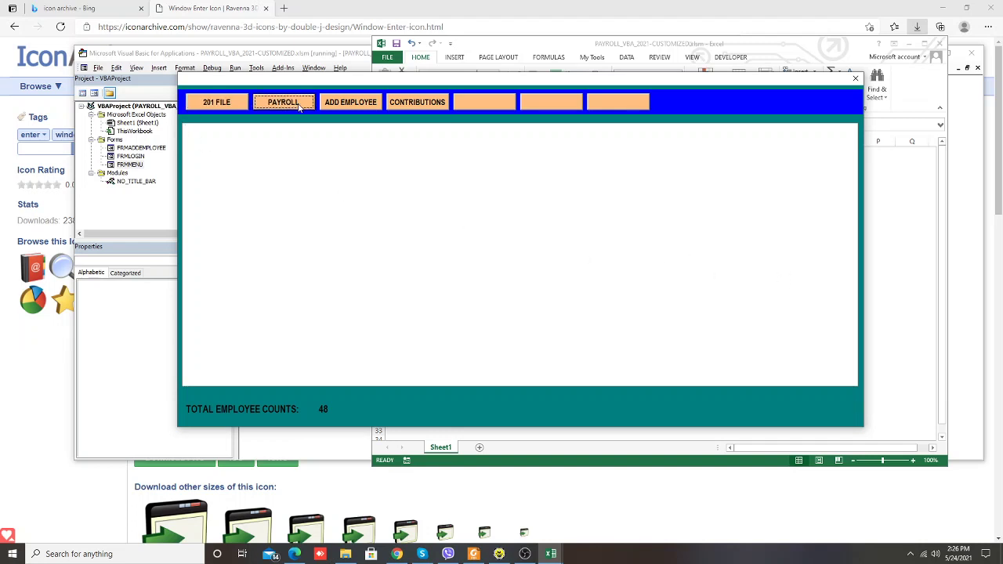
pyautogui.click(342, 107)
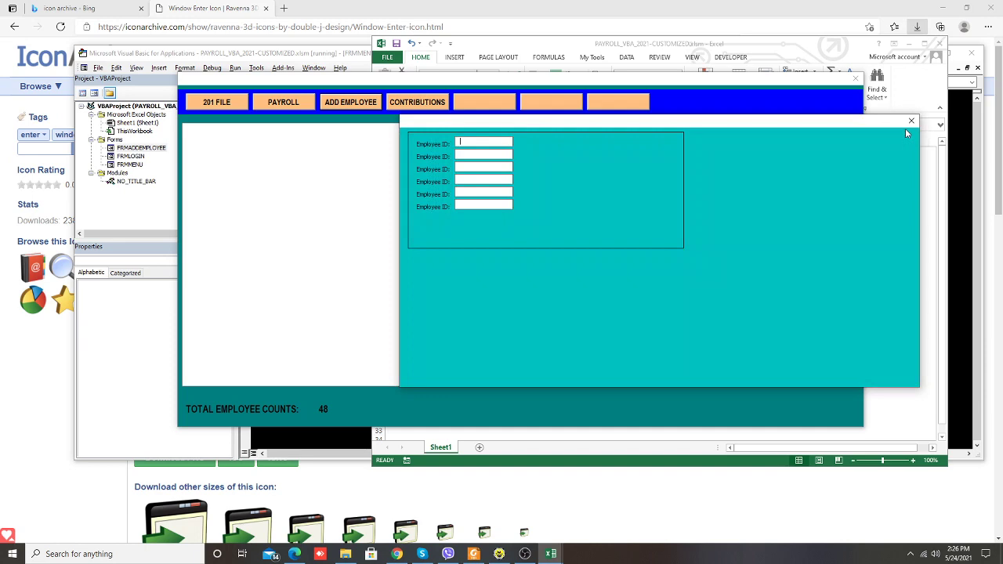
pyautogui.click(911, 120)
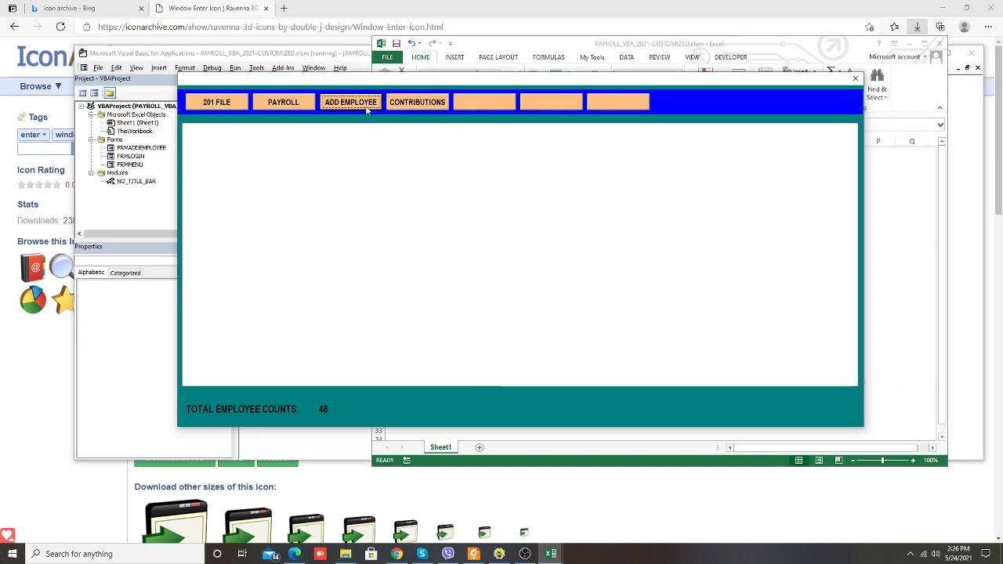
# Look over the login and menu form designs, then open FRMADDEMPLOYEE in the designer.
pyautogui.doubleClick(130, 156)
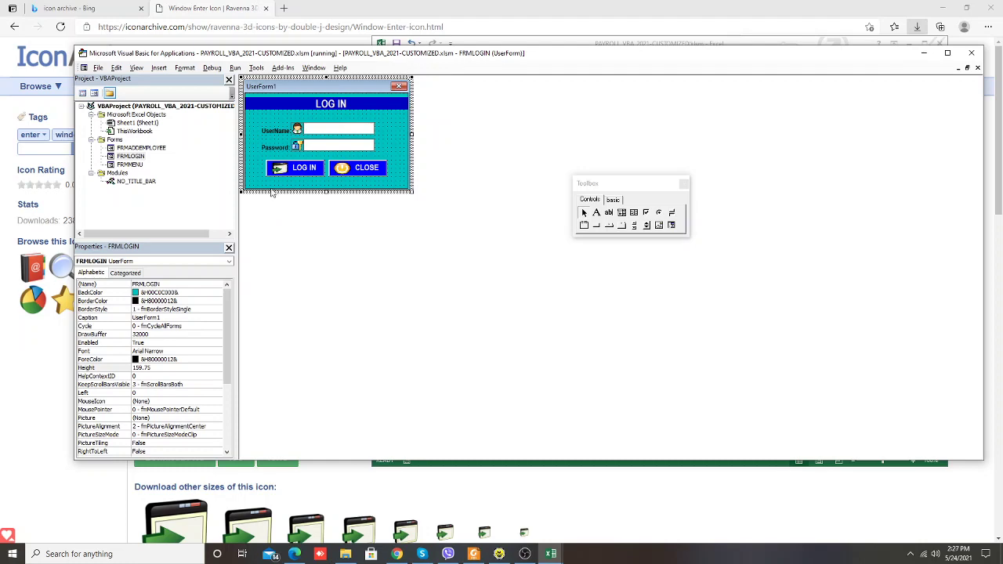
pyautogui.doubleClick(131, 165)
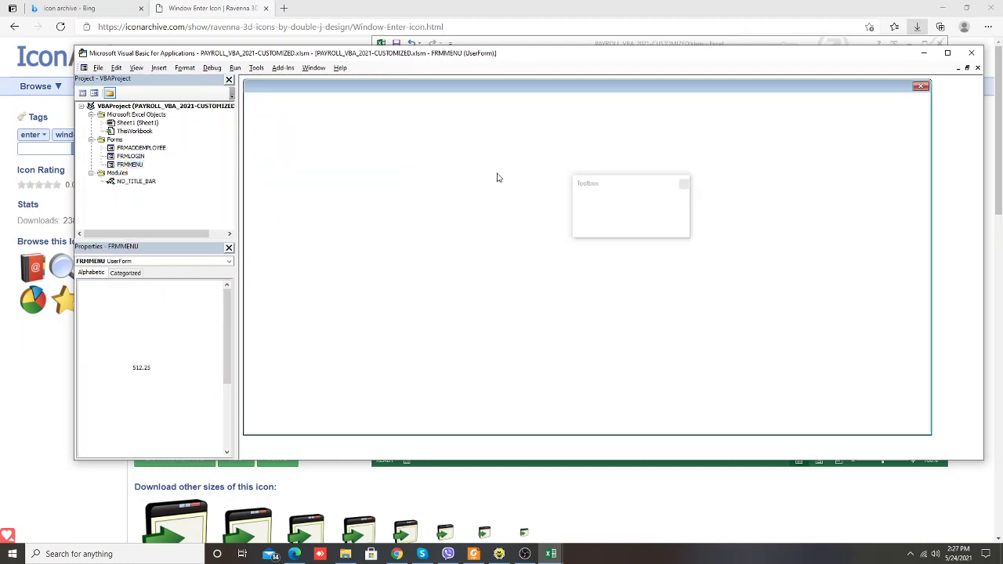
pyautogui.click(484, 114)
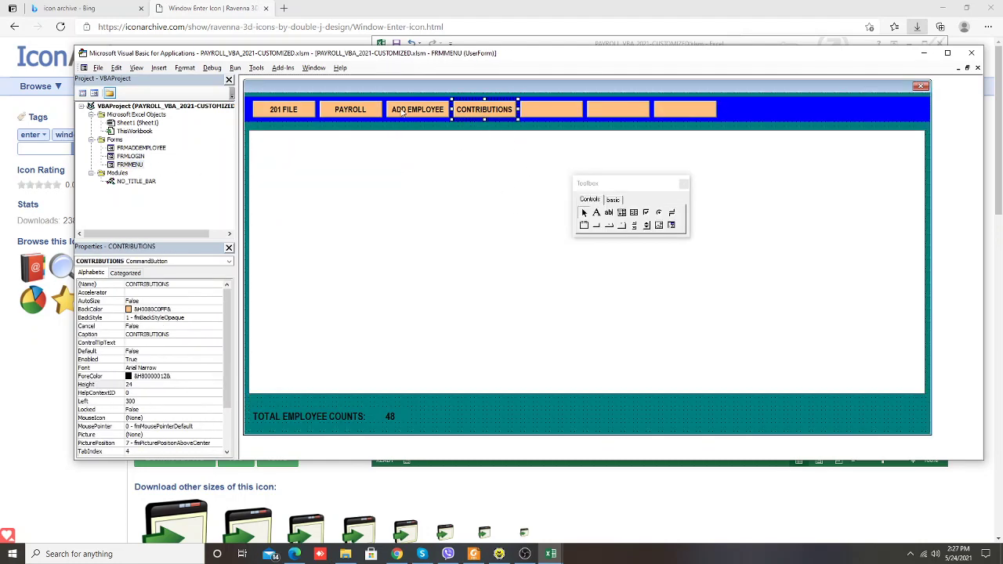
pyautogui.doubleClick(131, 148)
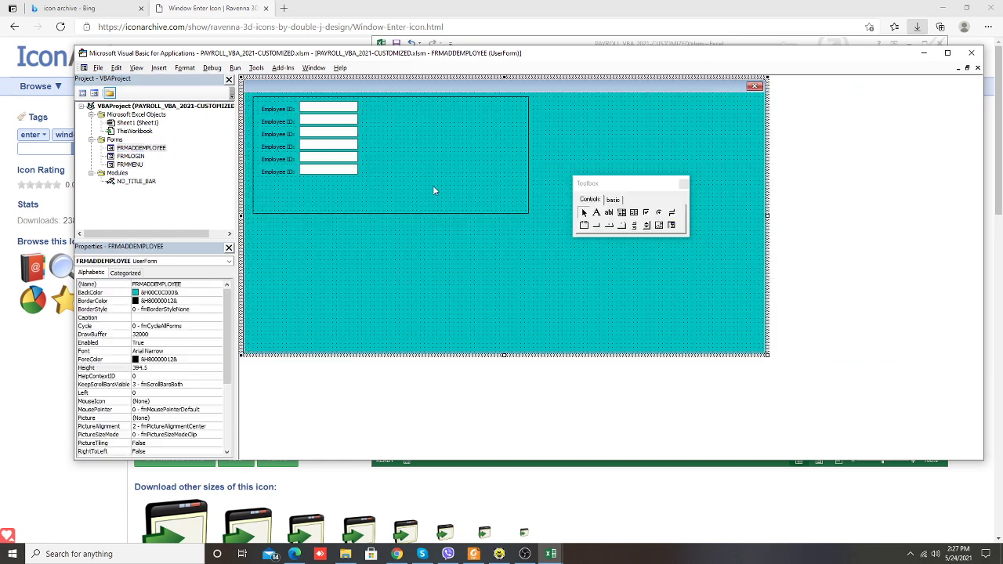
# Draw a button at the employee form's lower right, named CMDCLOSE with caption CLOSE.
pyautogui.click(598, 226)
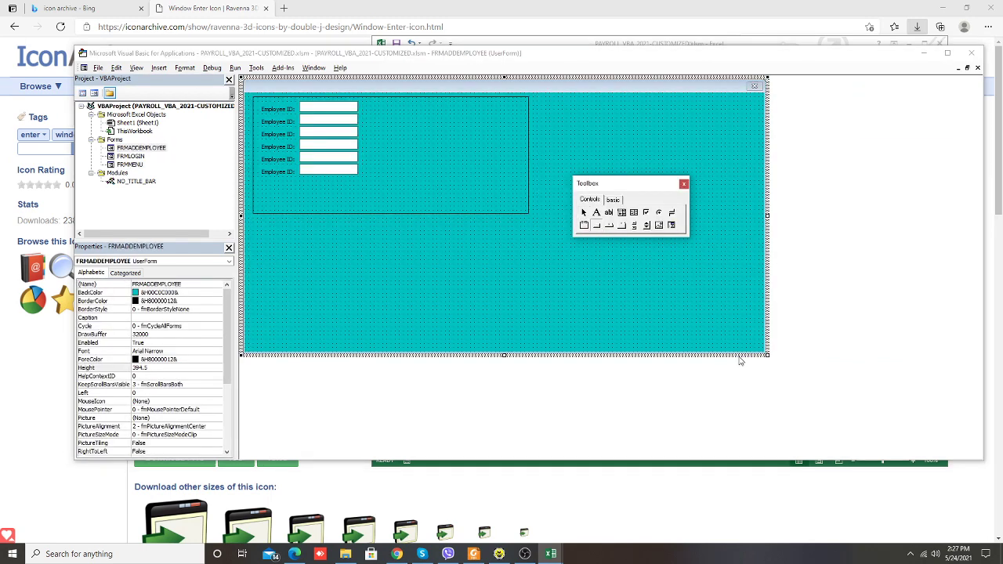
pyautogui.moveTo(697, 329); pyautogui.dragTo(752, 345)
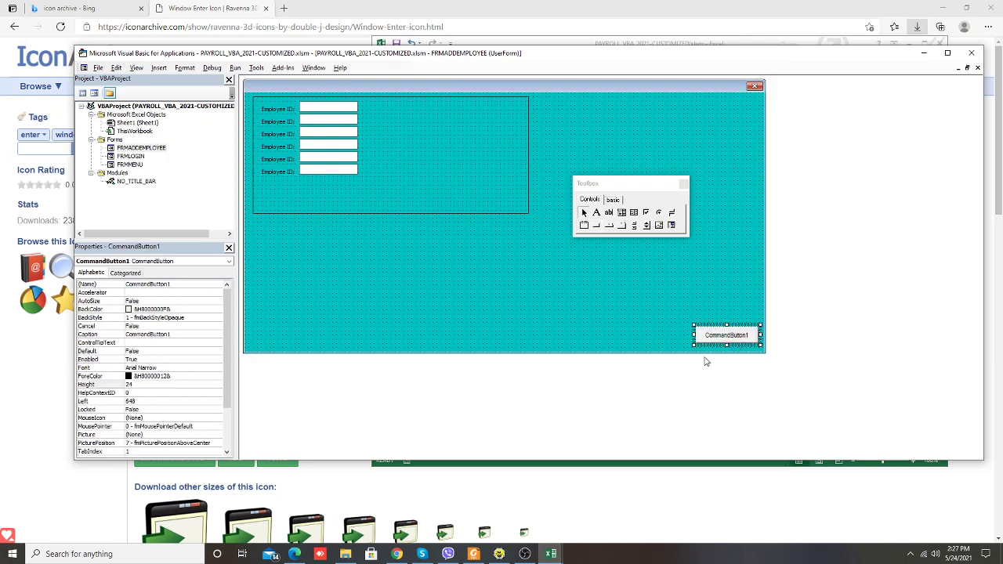
pyautogui.click(208, 285)
pyautogui.write('c')
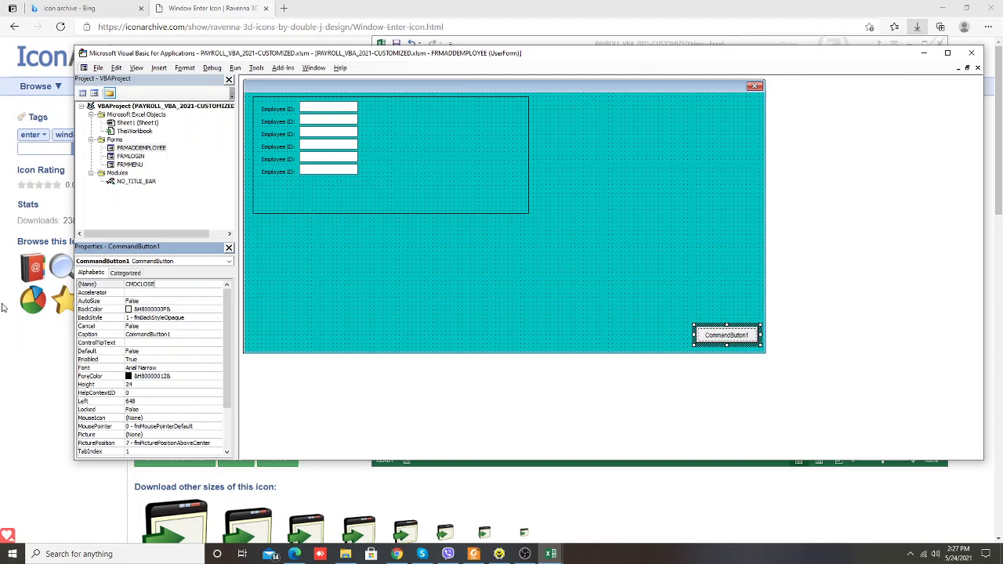
pyautogui.click(180, 334)
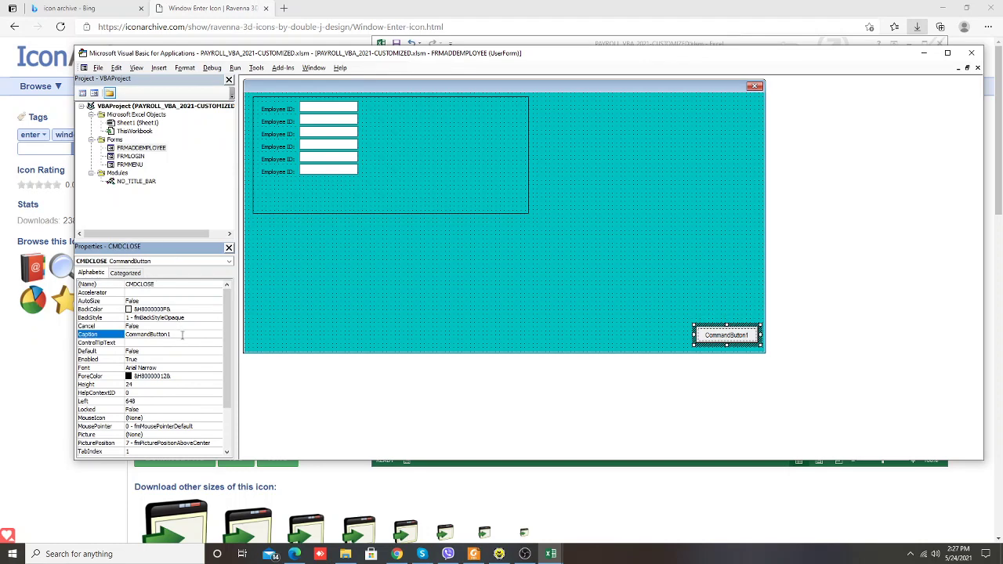
pyautogui.write('CLOSE')
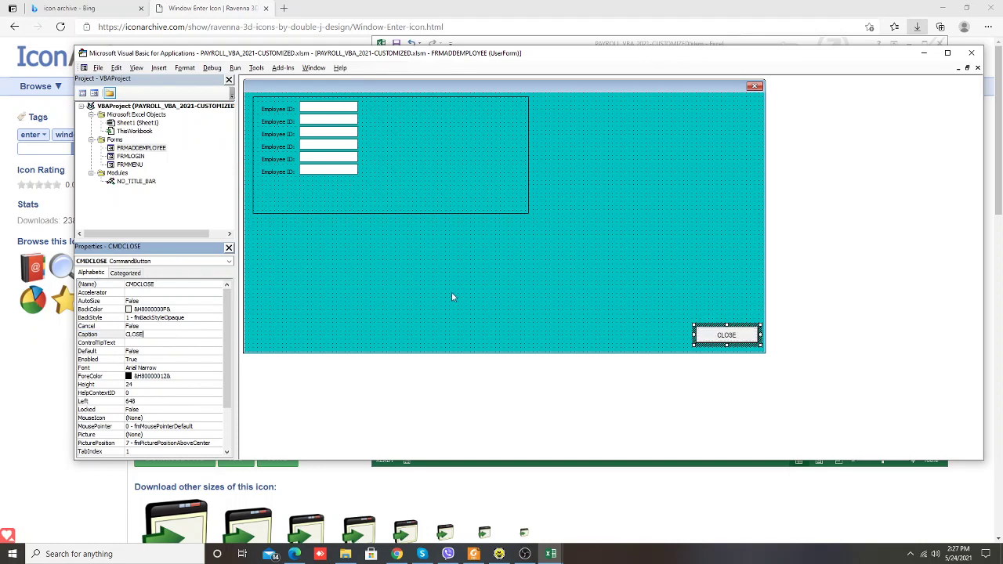
pyautogui.click(726, 281)
# Run the employee form to confirm the CLOSE button does nothing yet.
pyautogui.press('F5')
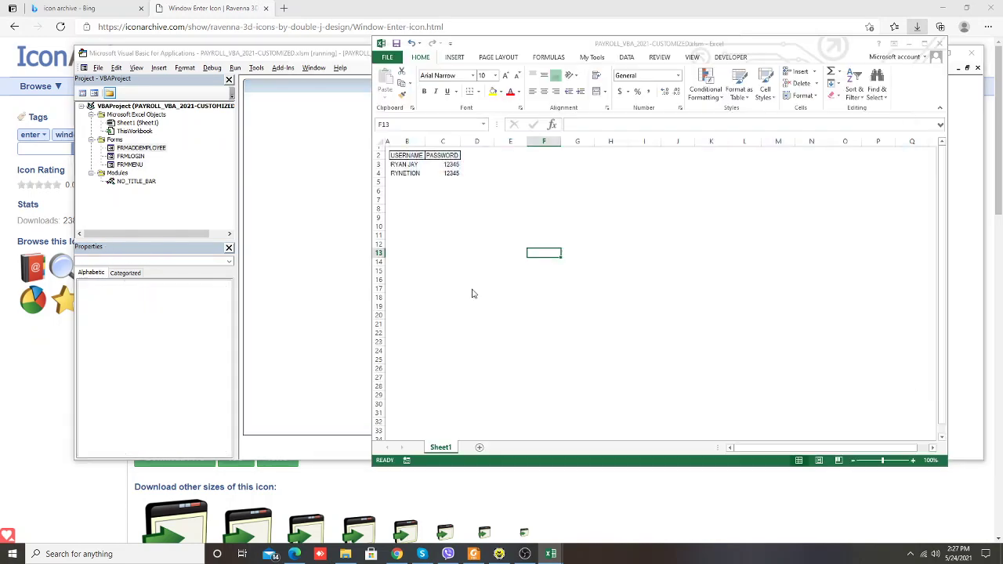
pyautogui.click(882, 370)
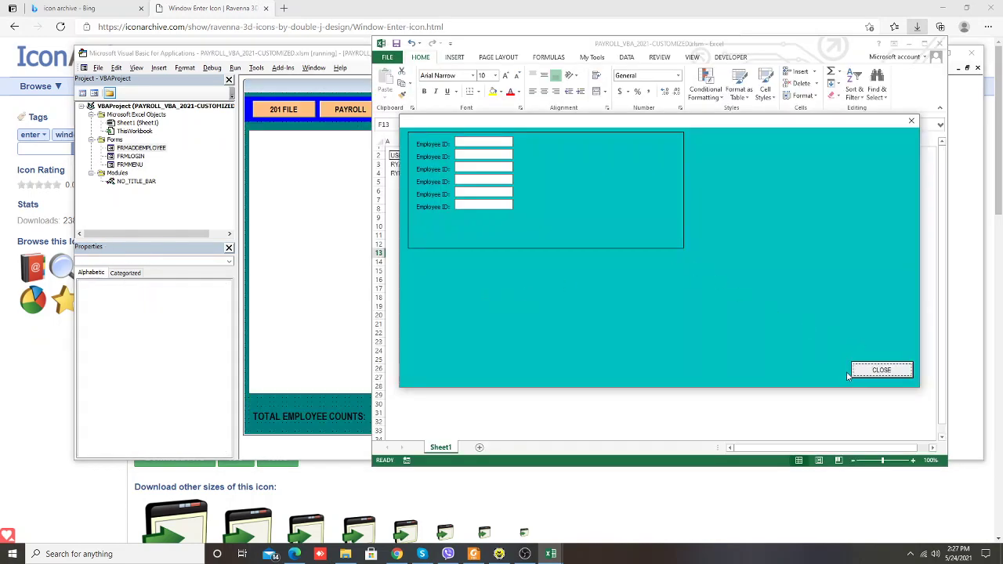
pyautogui.click(912, 122)
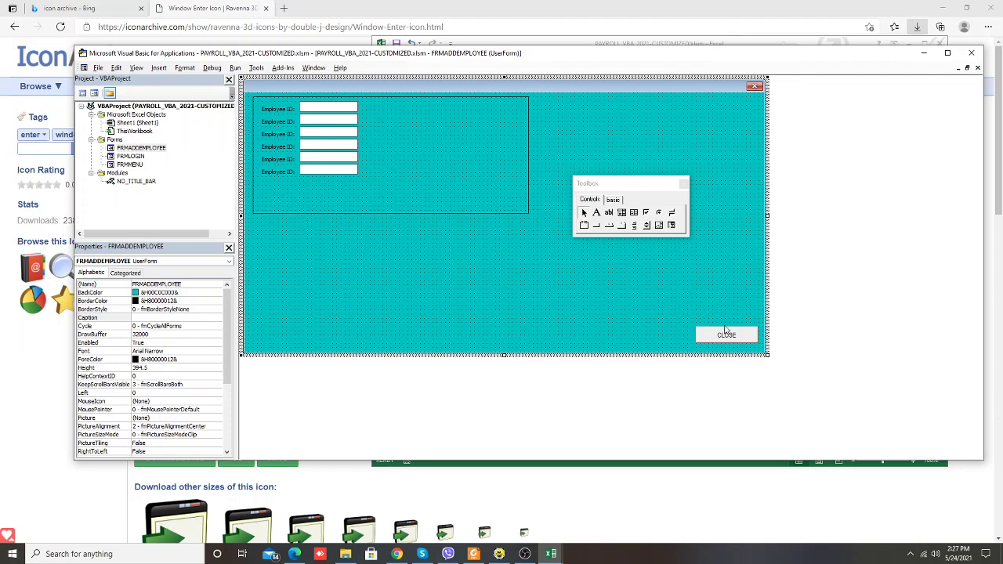
# Put Unload Me in CMDCLOSE_Click and confirm CLOSE now closes the running form.
pyautogui.doubleClick(727, 333)
pyautogui.write('UN')
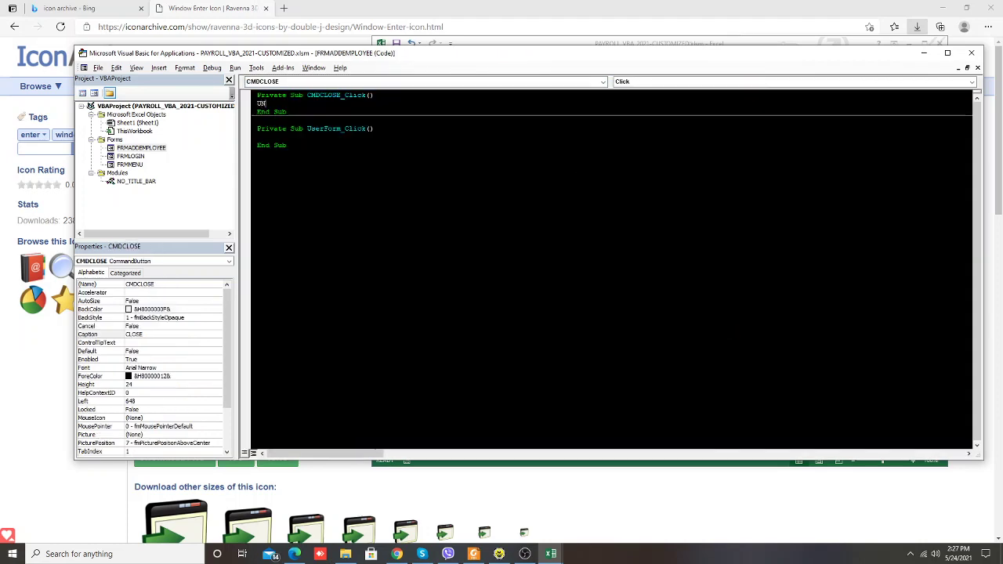
pyautogui.write('LOAD ME')
pyautogui.click(257, 153)
pyautogui.press('F5')
pyautogui.click(869, 370)
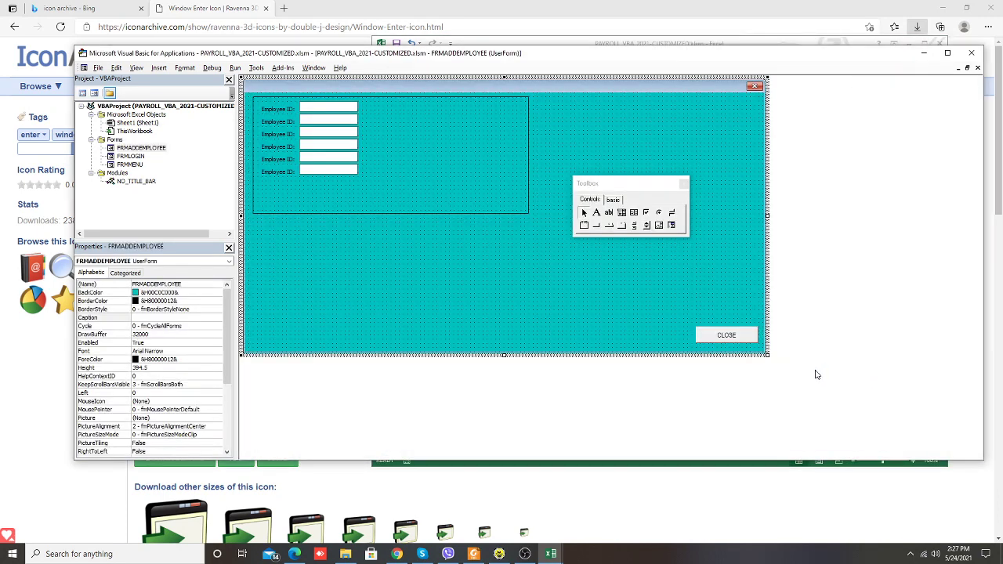
# Run FRMLOGIN, log in, open ADD EMPLOYEE and close it with CLOSE.
pyautogui.doubleClick(130, 156)
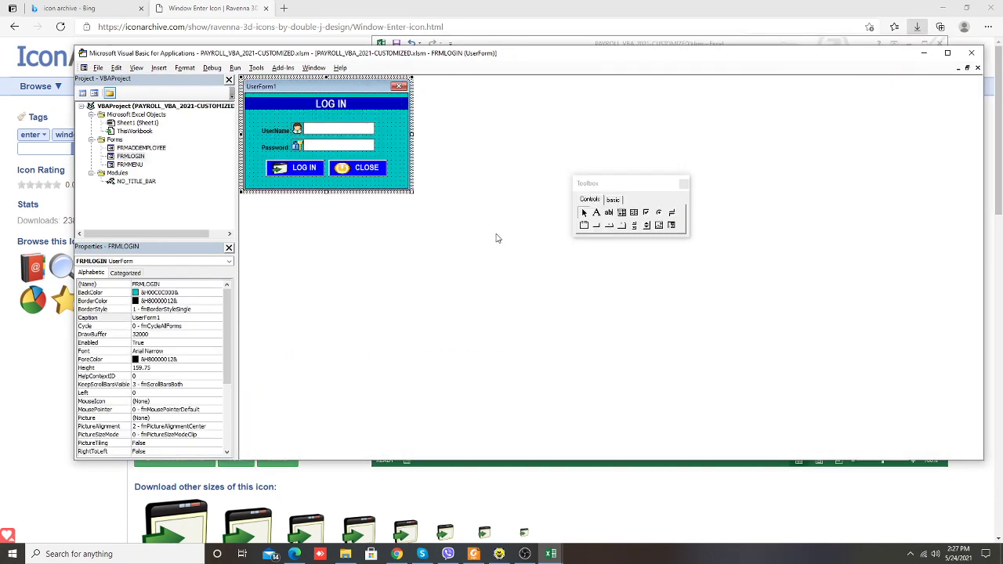
pyautogui.press('F5')
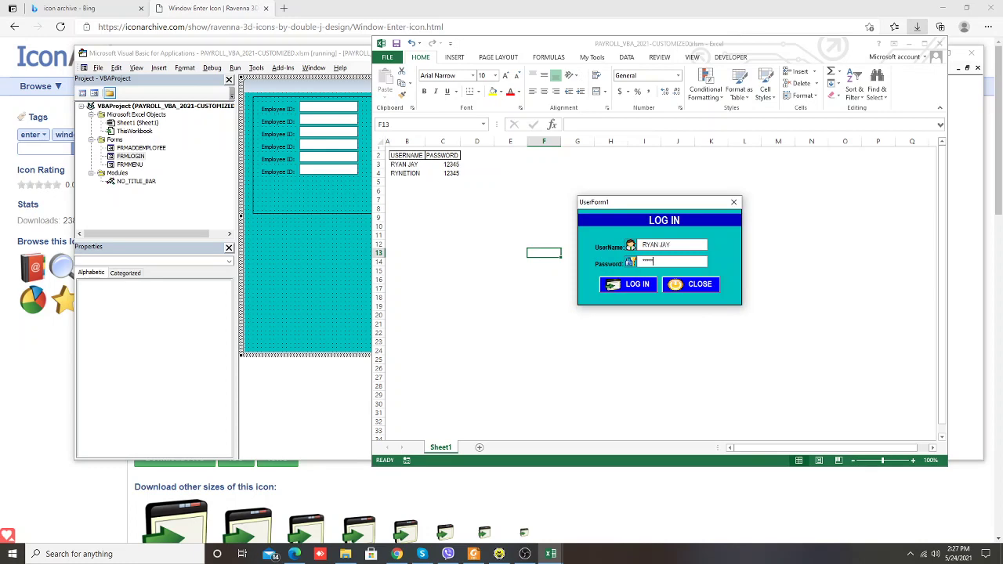
pyautogui.press('Return')
pyautogui.click(486, 105)
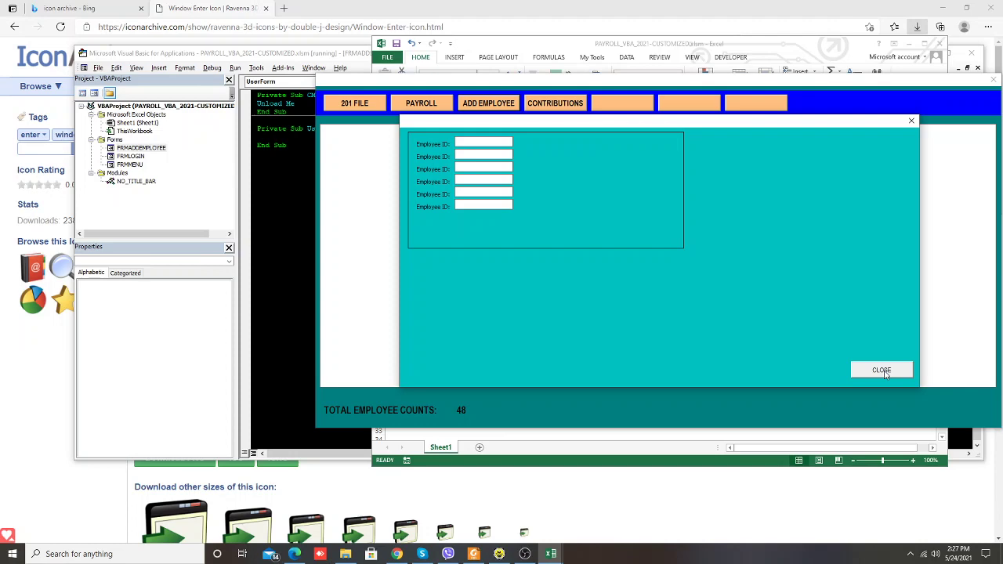
pyautogui.click(882, 372)
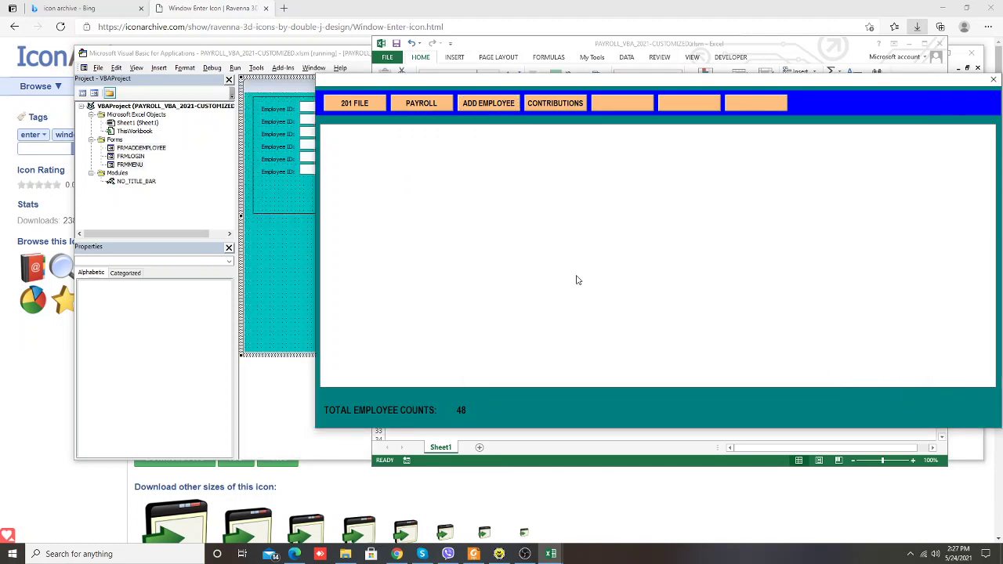